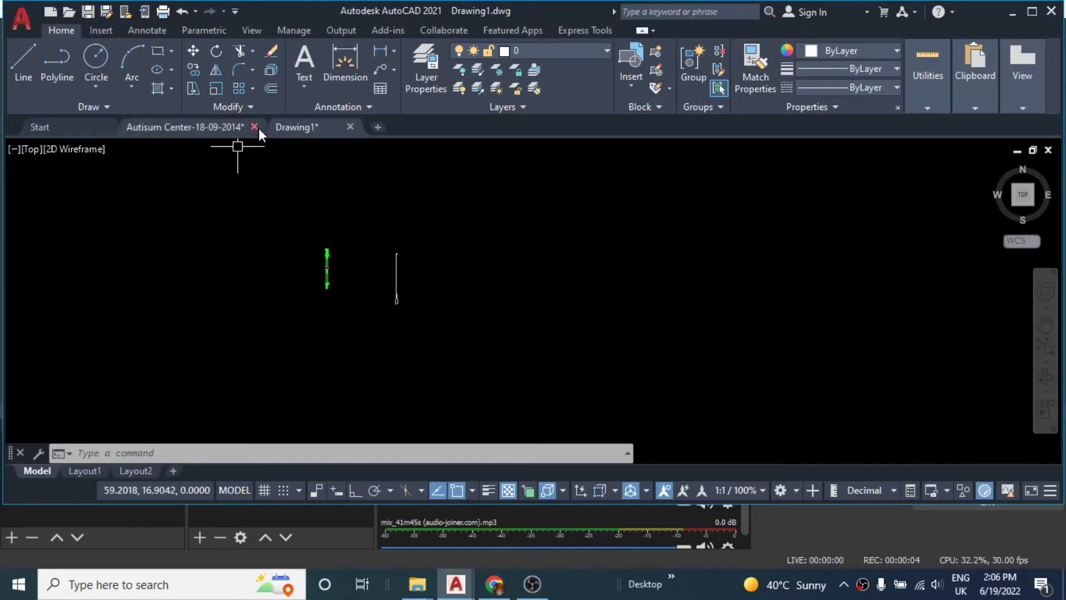
- Close the Autisum Center-18-09-2014 drawing without saving its changes
left_click(255, 127)
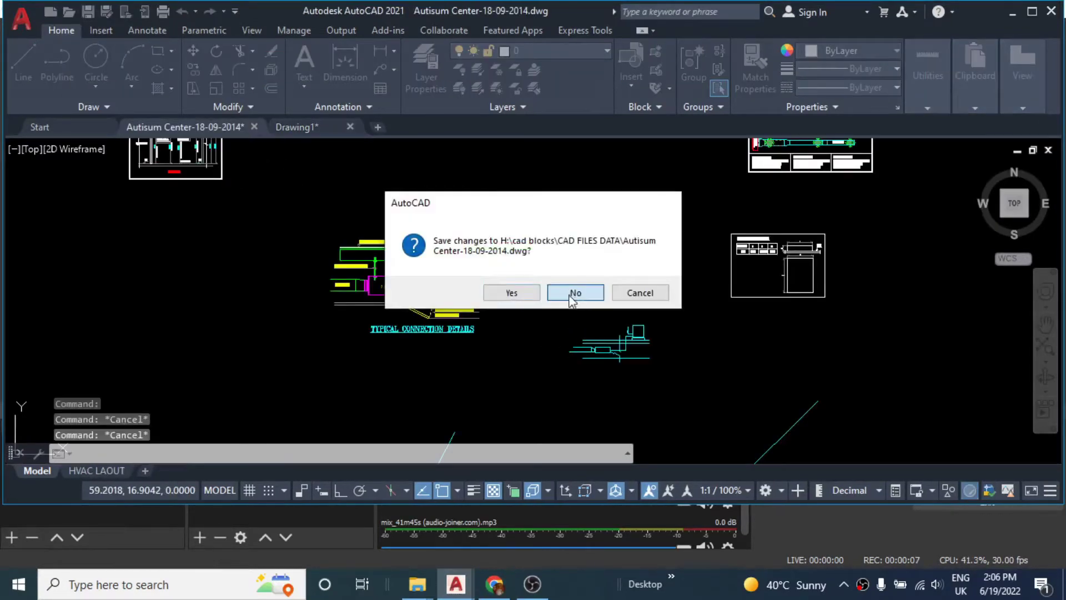
left_click(572, 298)
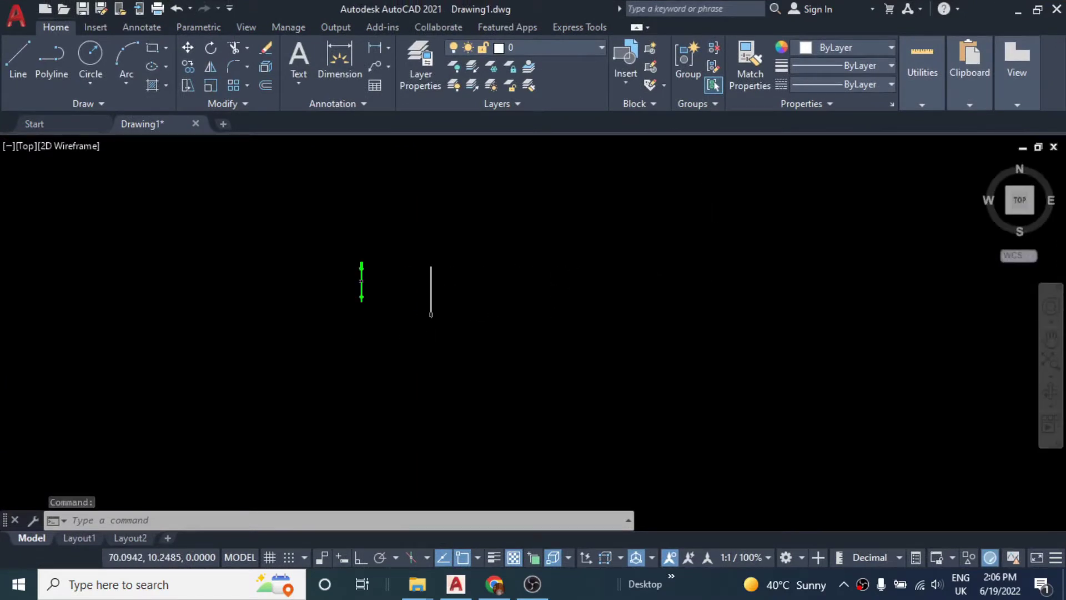
- Draw a 600-unit horizontal line with Ortho turned on
type("l")
key("Return")
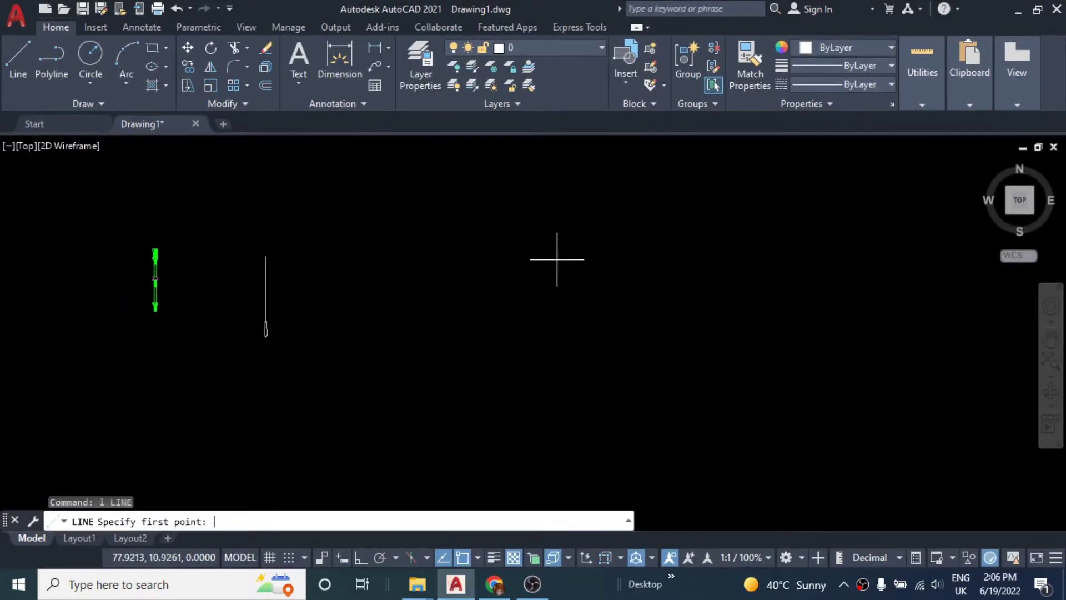
left_click(487, 242)
left_click(366, 562)
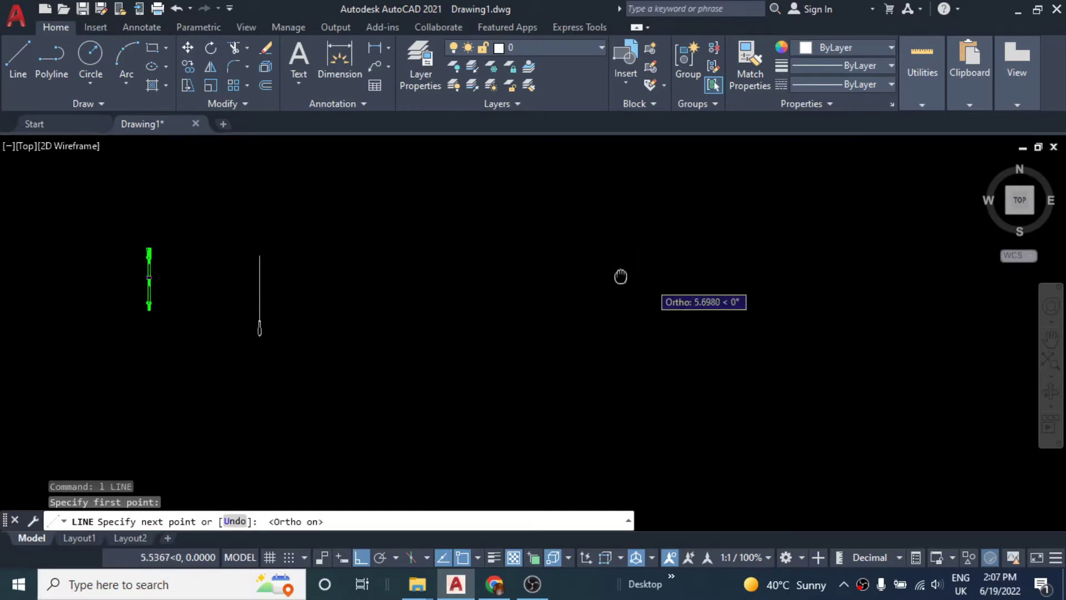
middle_click_drag(650, 273, 572, 265)
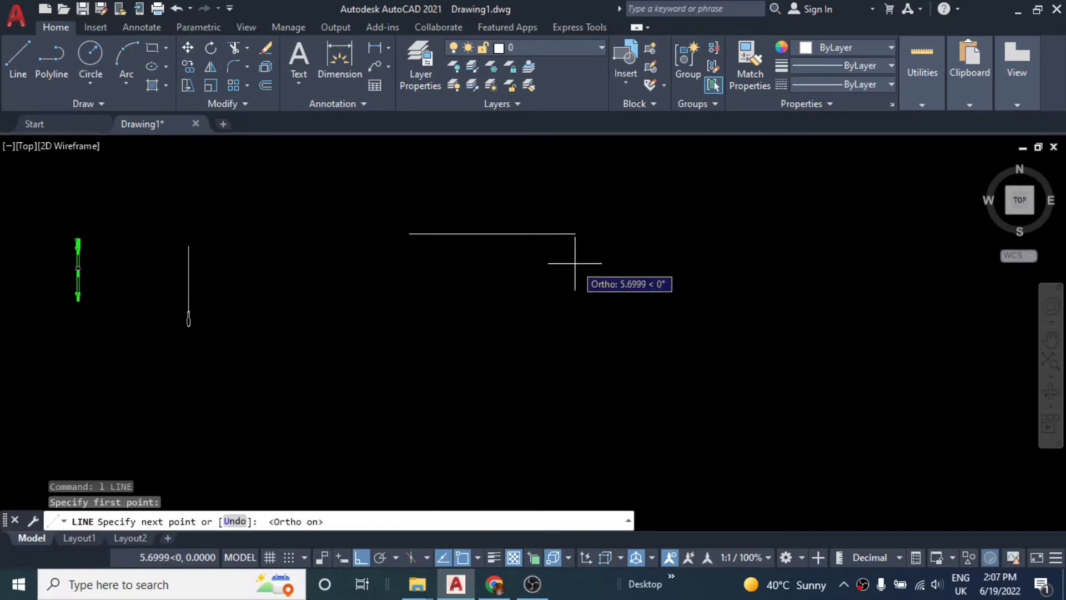
type("600")
key("Return")
key("Return")
- Erase the oversized 600-unit line
scroll(397, 262, "down", 2)
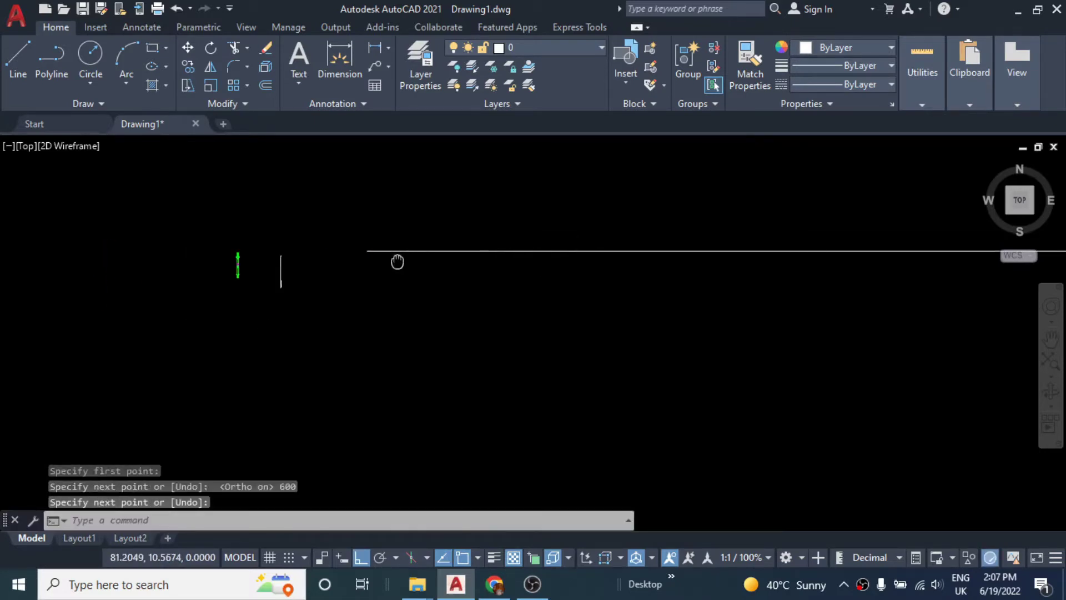
scroll(431, 278, "down", 2)
scroll(504, 276, "down", 1)
scroll(437, 274, "up", 9)
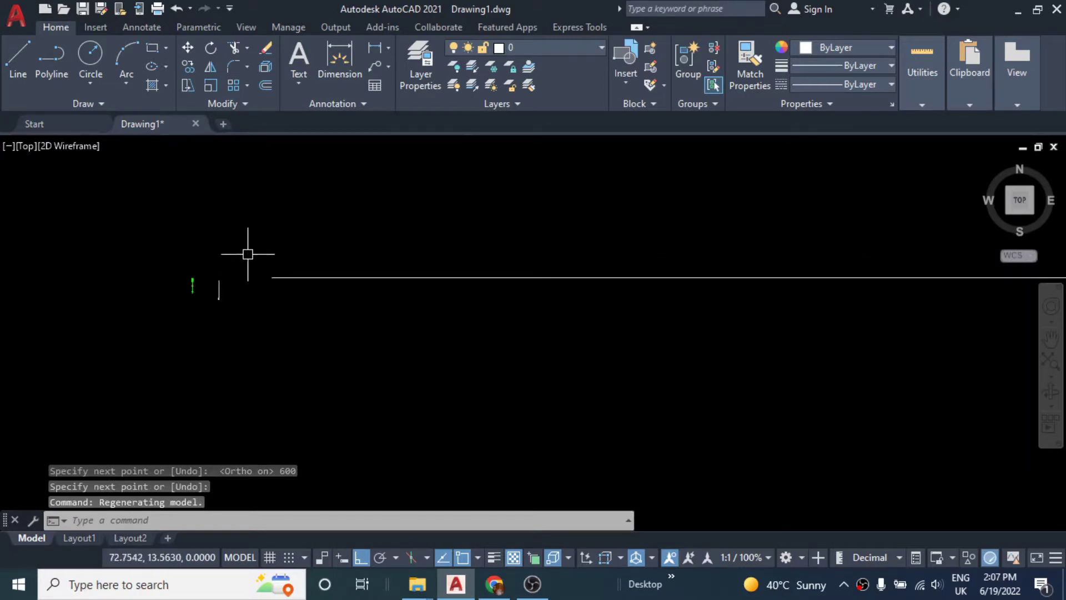
left_click(464, 257)
left_click(405, 357)
type("e")
key("Return")
key("Escape")
scroll(183, 288, "up", 5)
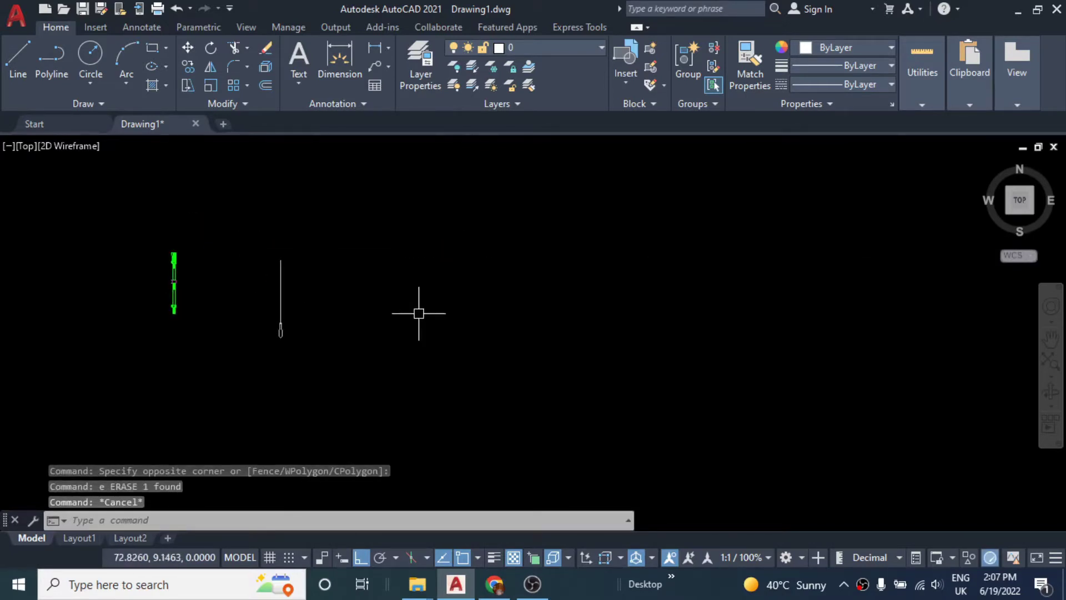
- Draw a 6-unit horizontal line beside the existing marks
type("l")
key("Return")
left_click(355, 273)
key("Return")
key("Return")
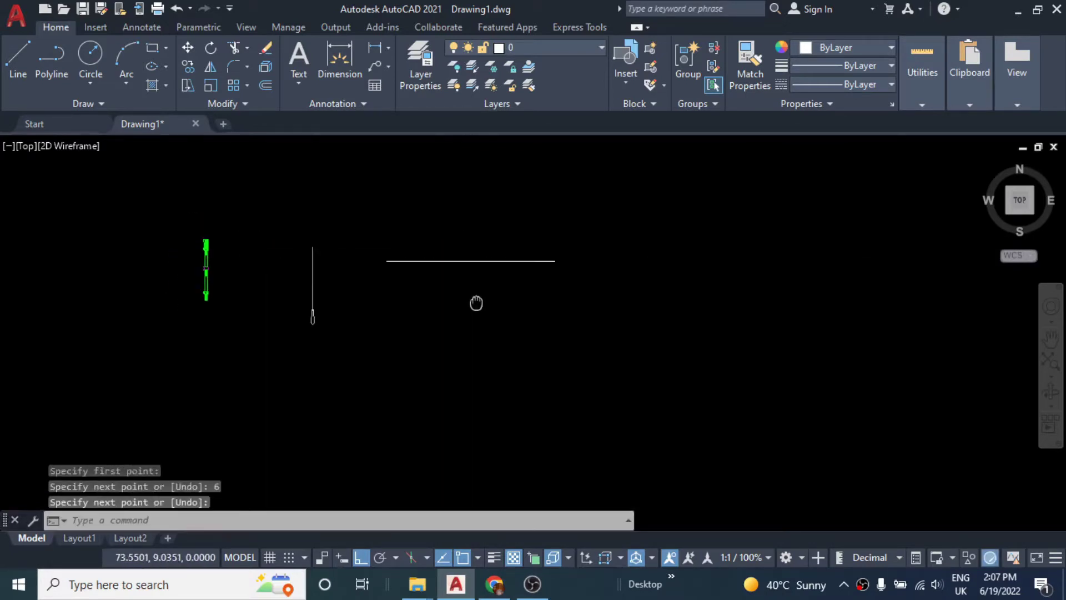
scroll(464, 276, "up", 4)
scroll(498, 286, "down", 2)
scroll(498, 286, "up", 3)
scroll(483, 311, "up", 3)
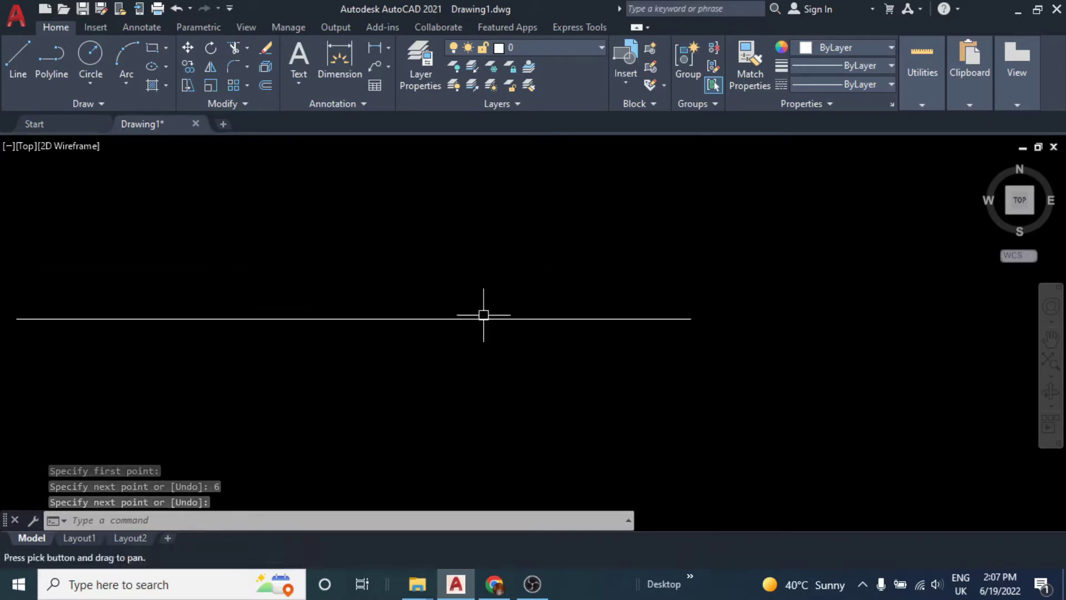
key("Escape")
key("Escape")
- Start an offset at distance 5, then cancel it
type("o")
key("Return")
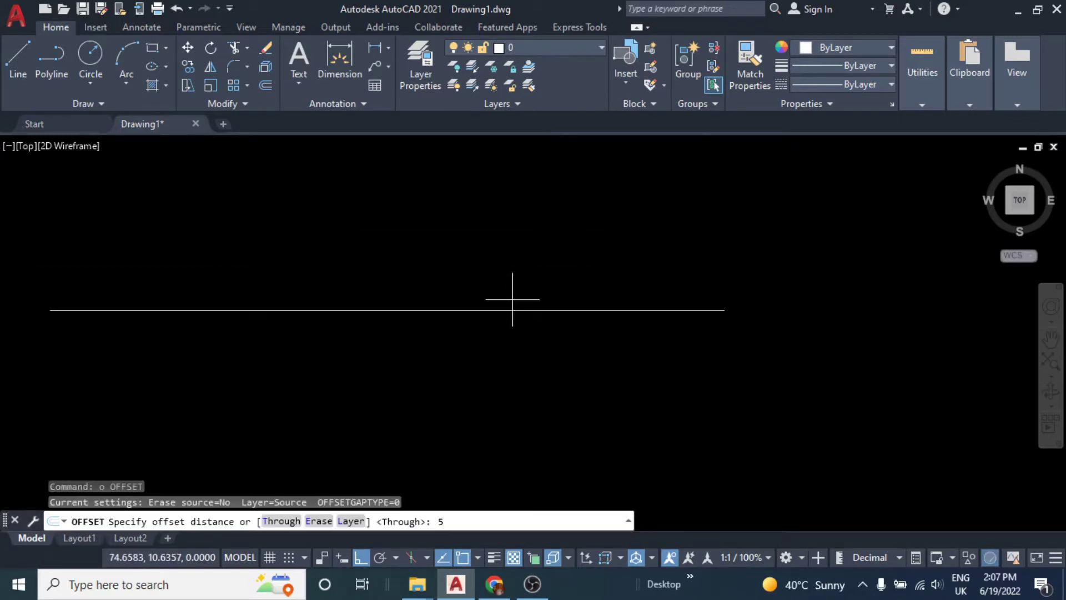
key("Return")
key("Escape")
- Offset the line twice at 0.05 to make three closely spaced parallel lines
type("O")
key("Return")
type(".")
key("Return")
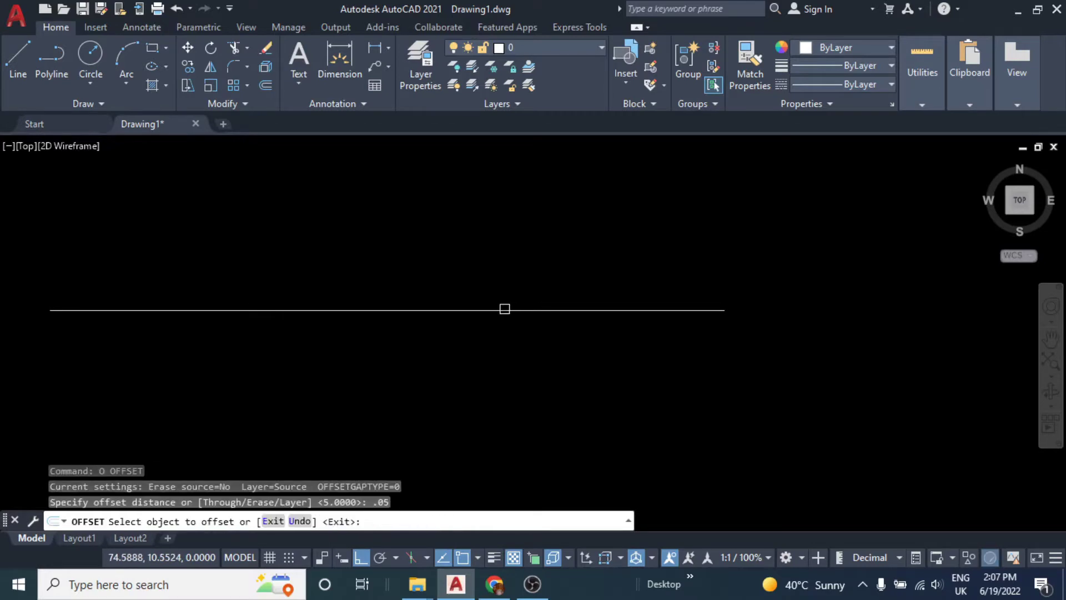
left_click(504, 310)
left_click(499, 333)
scroll(506, 272, "up", 2)
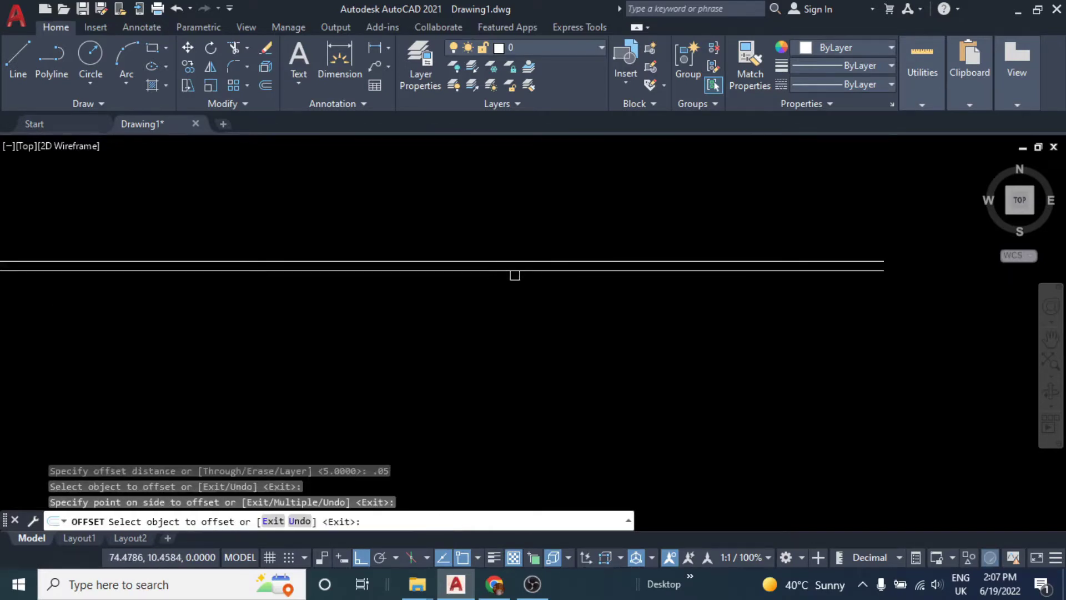
left_click(515, 275)
key("Escape")
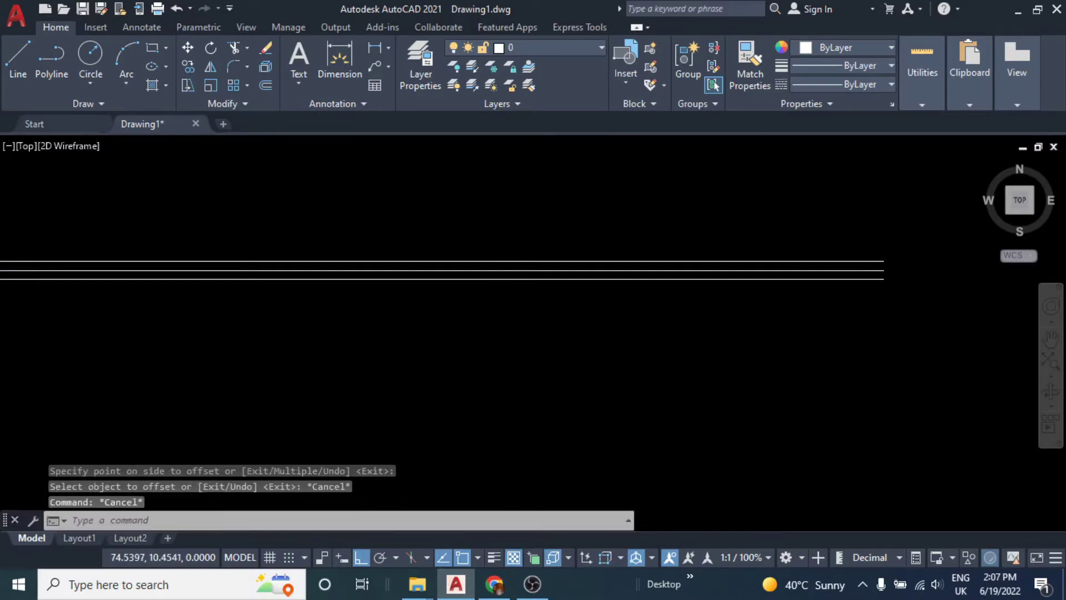
mouse_move(836, 287)
middle_mouse_down()
mouse_move(517, 270)
mouse_move(599, 255)
middle_mouse_up()
key("Escape")
key("Escape")
- Offset the bottom line twice at 0.1 to add lines farther below
type("o")
key("Return")
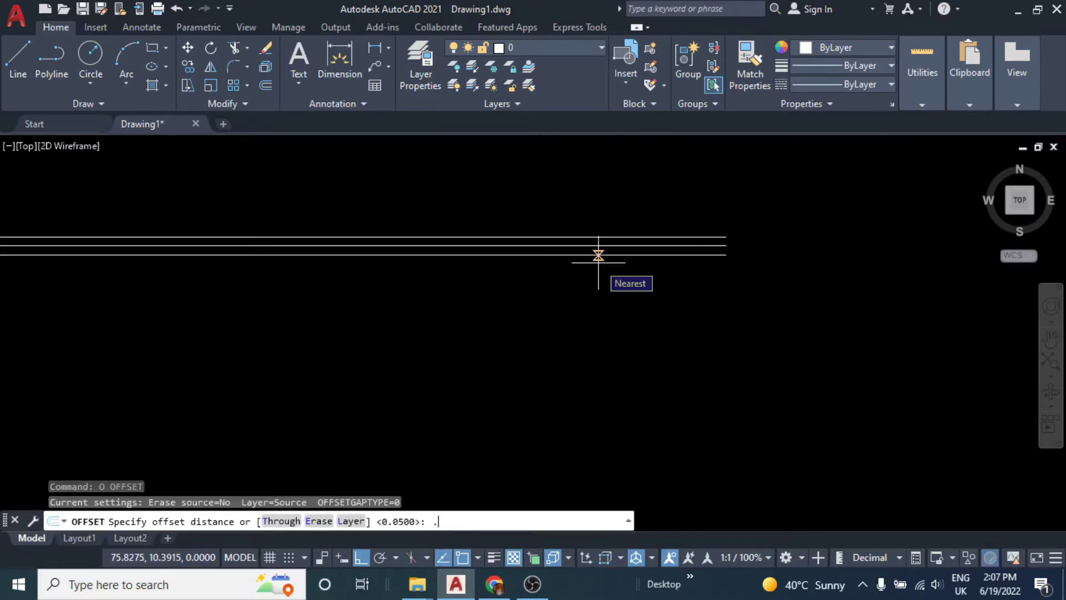
key("Return")
left_click(585, 255)
left_click(575, 286)
left_click(569, 305)
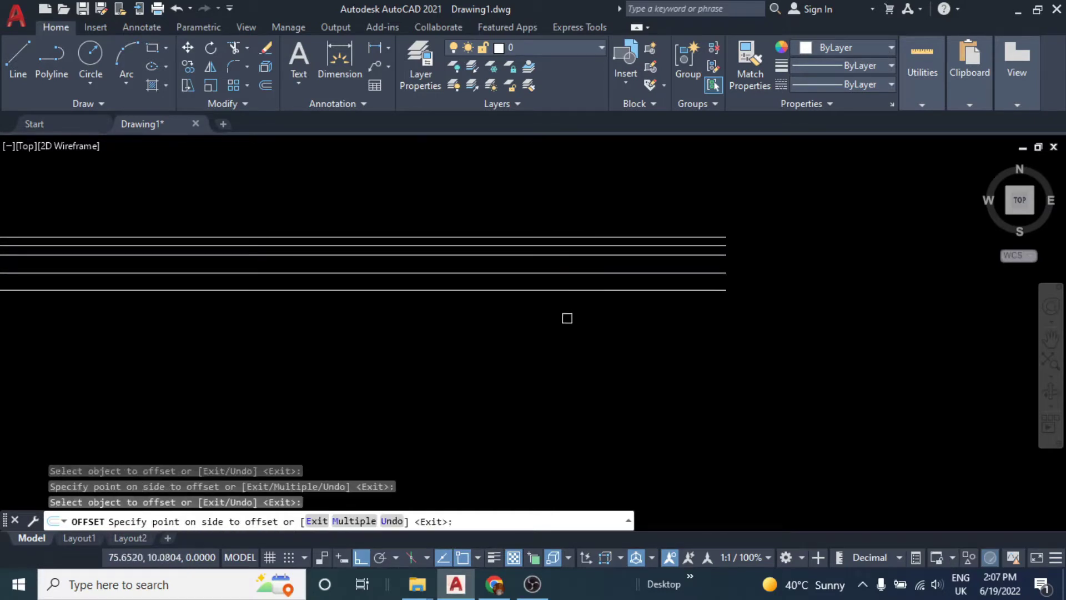
key("Escape")
key("Escape")
key("Return")
key("Return")
- Erase the two unwanted extra parallel lines
key("Escape")
left_click(574, 288)
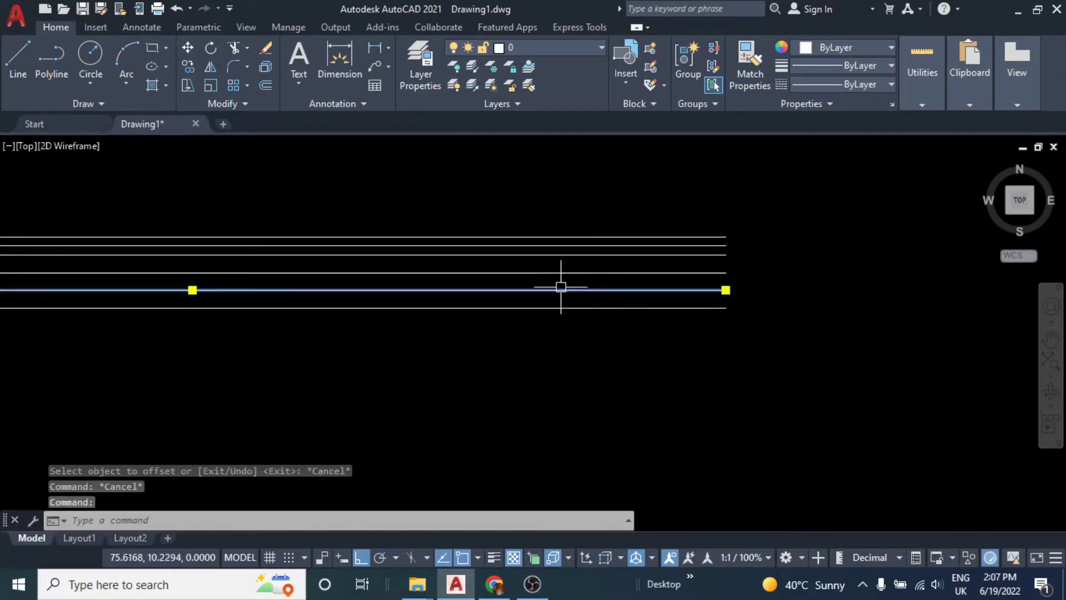
left_click(553, 272)
key("e")
key("Return")
mouse_move(552, 272)
middle_mouse_down()
mouse_move(548, 281)
mouse_move(571, 278)
middle_mouse_up()
key("Escape")
key("Escape")
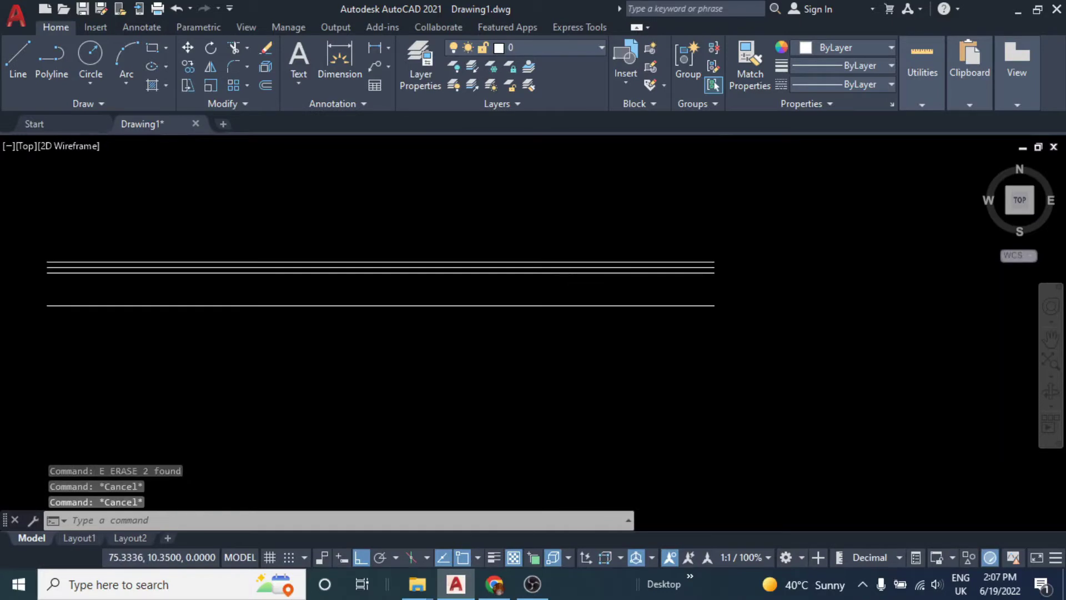
- Draw a zigzag break-line polyline down the lines' right ends, ending with a vertical Ortho segment
type("pl")
key("Return")
scroll(691, 282, "up", 4)
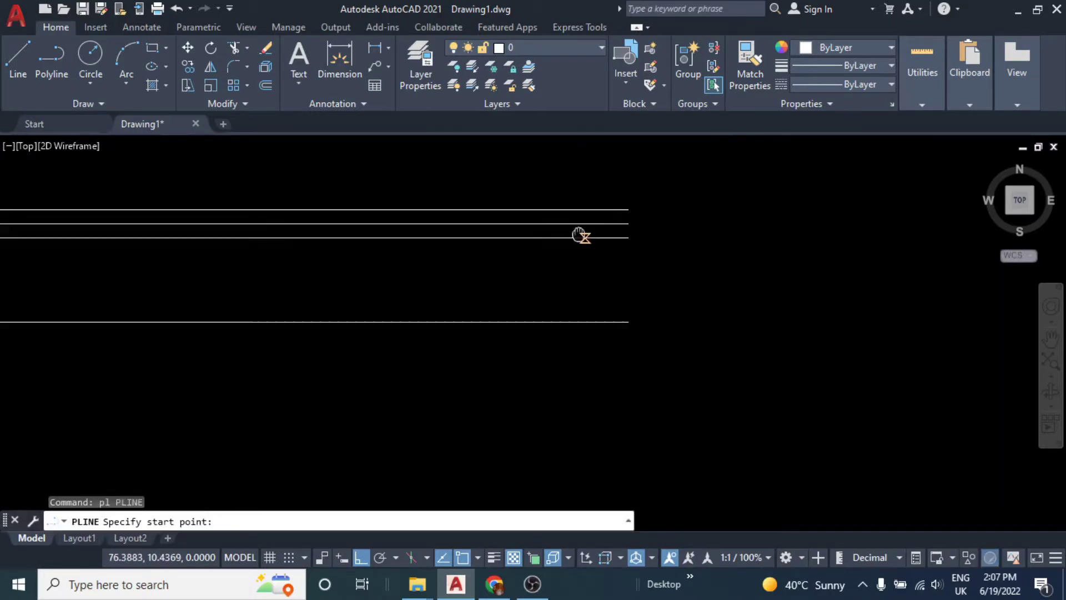
left_click(626, 202)
scroll(626, 290, "up", 2)
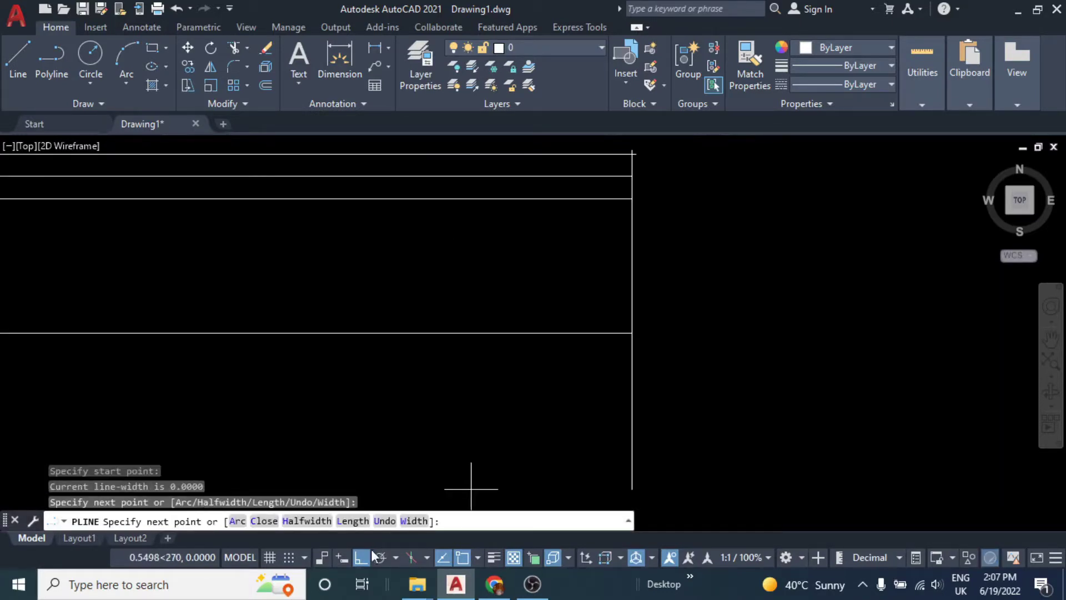
scroll(609, 279, "up", 2)
scroll(557, 269, "up", 2)
left_click(541, 248)
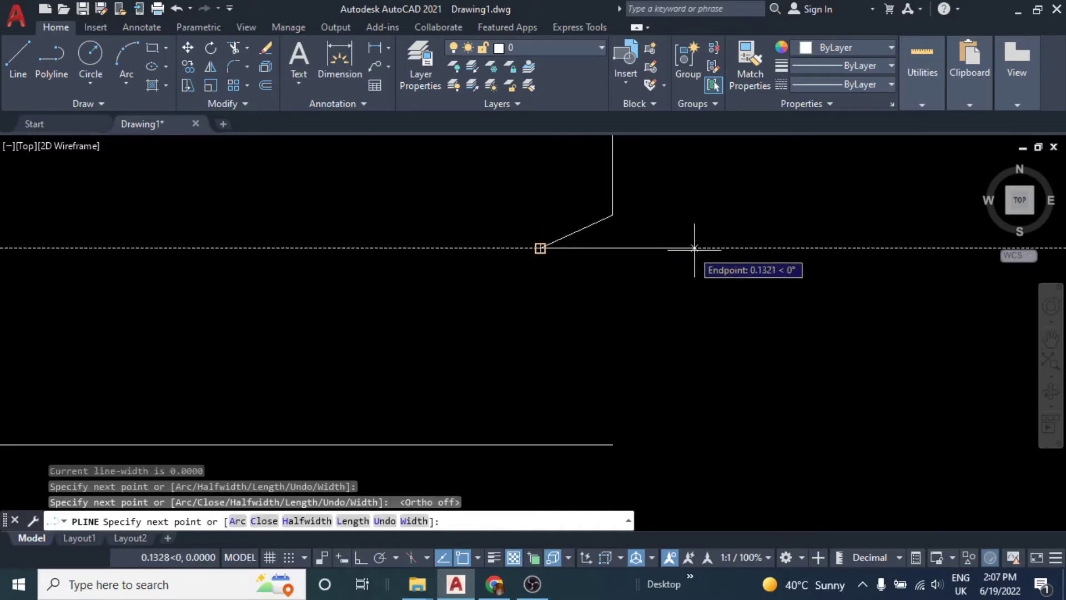
left_click(703, 248)
left_click(555, 296)
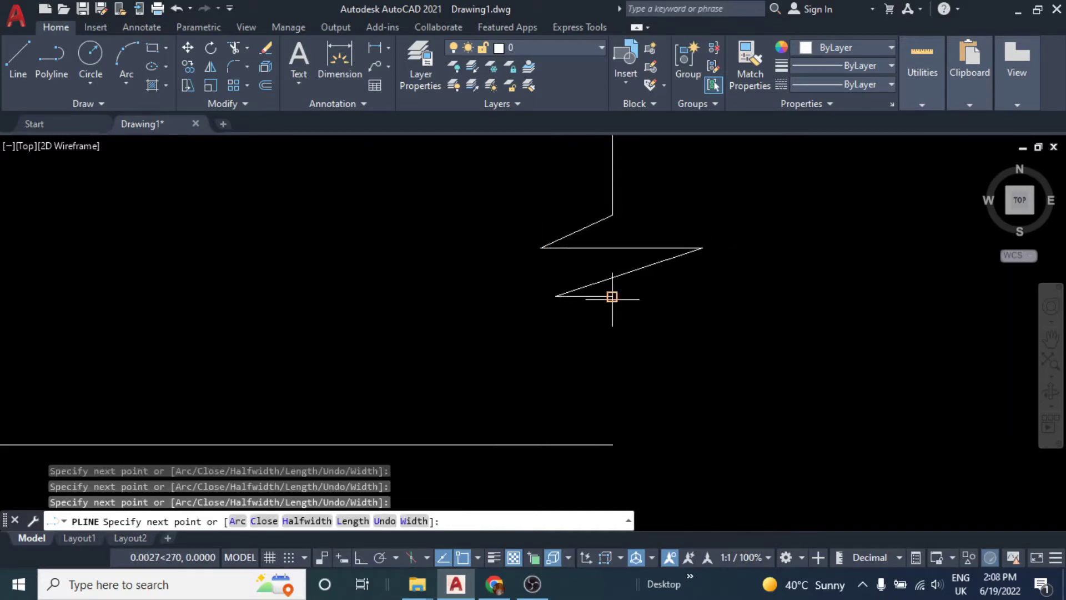
left_click(366, 558)
scroll(553, 264, "down", 3)
left_click(638, 417)
key("Escape")
key("Escape")
key("Escape")
- Check the break line's grips, then window-select the four horizontal lines
scroll(596, 341, "down", 1)
scroll(703, 298, "down", 3)
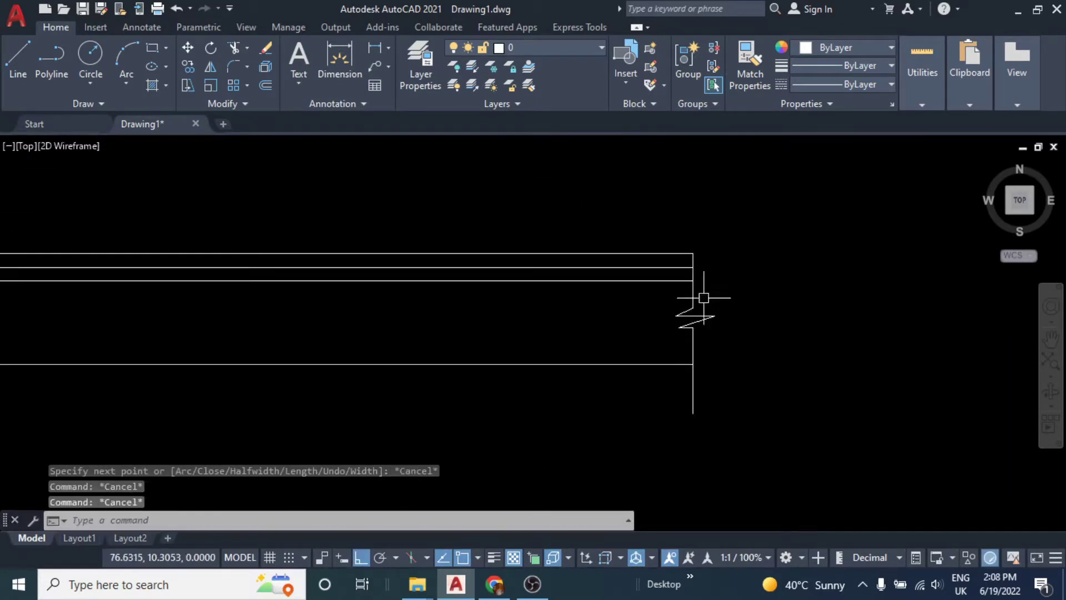
scroll(703, 298, "up", 2)
left_click(675, 280)
scroll(666, 277, "up", 1)
left_click(672, 274)
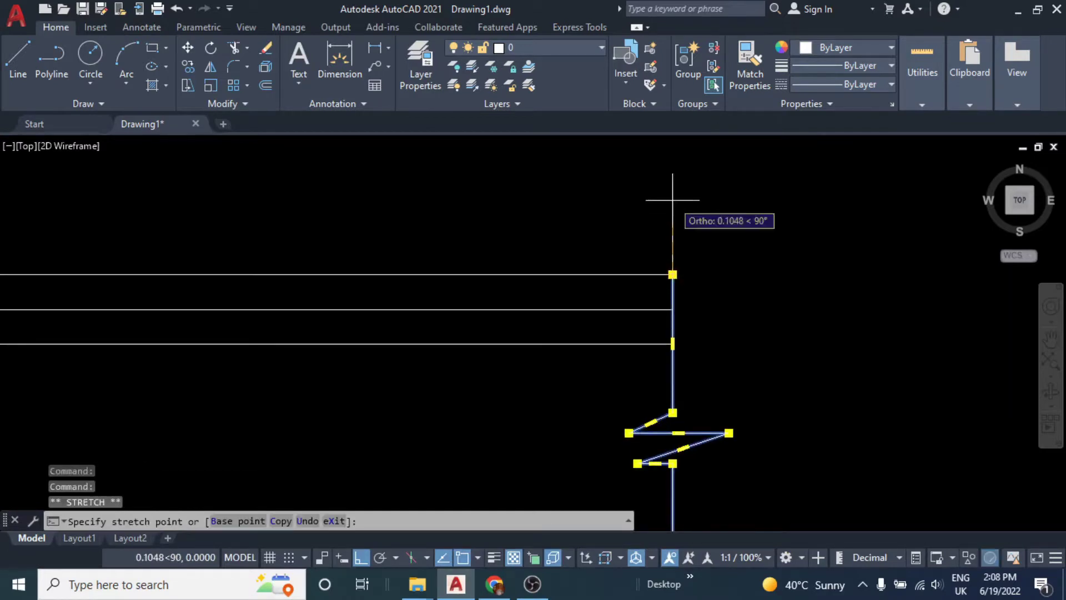
key("Escape")
key("Escape")
scroll(563, 245, "down", 3)
left_click(574, 222)
left_click(527, 344)
- Change the four selected horizontal lines to Green
left_click(891, 47)
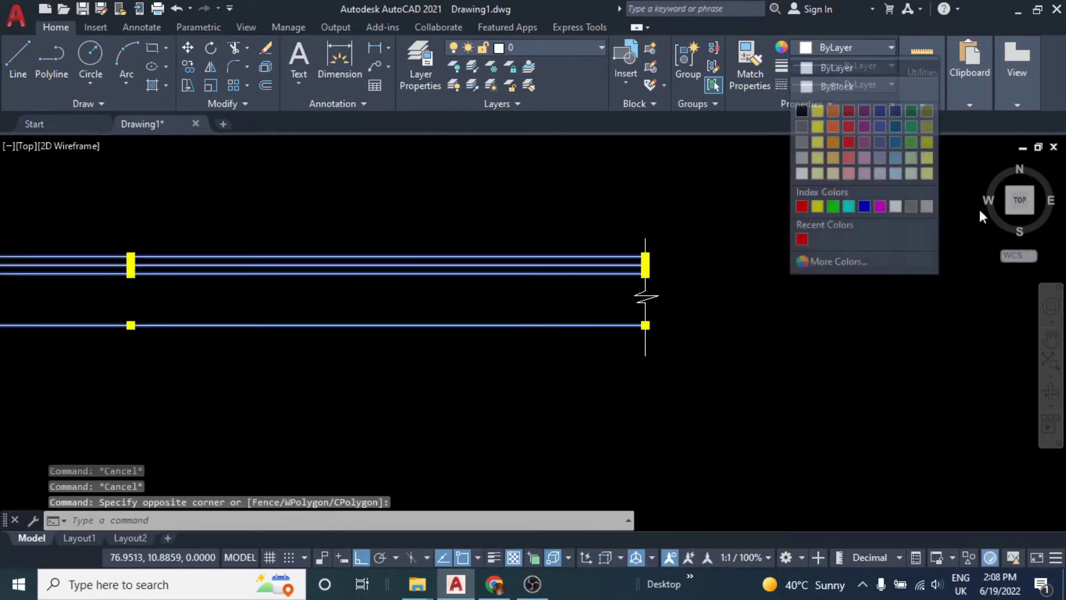
left_click(833, 206)
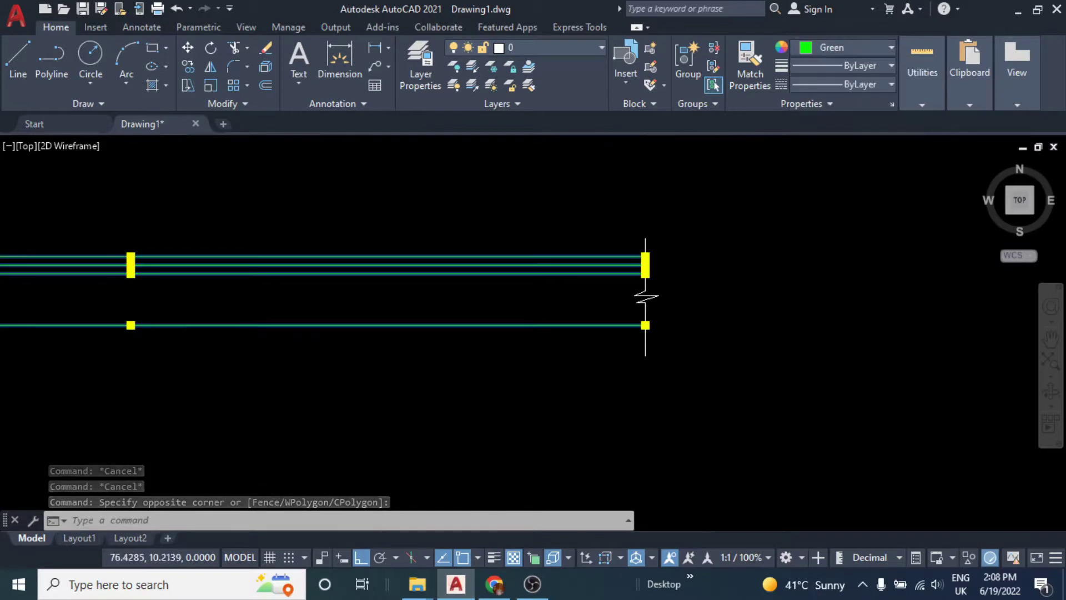
scroll(645, 297, "down", 4)
key("Escape")
key("Escape")
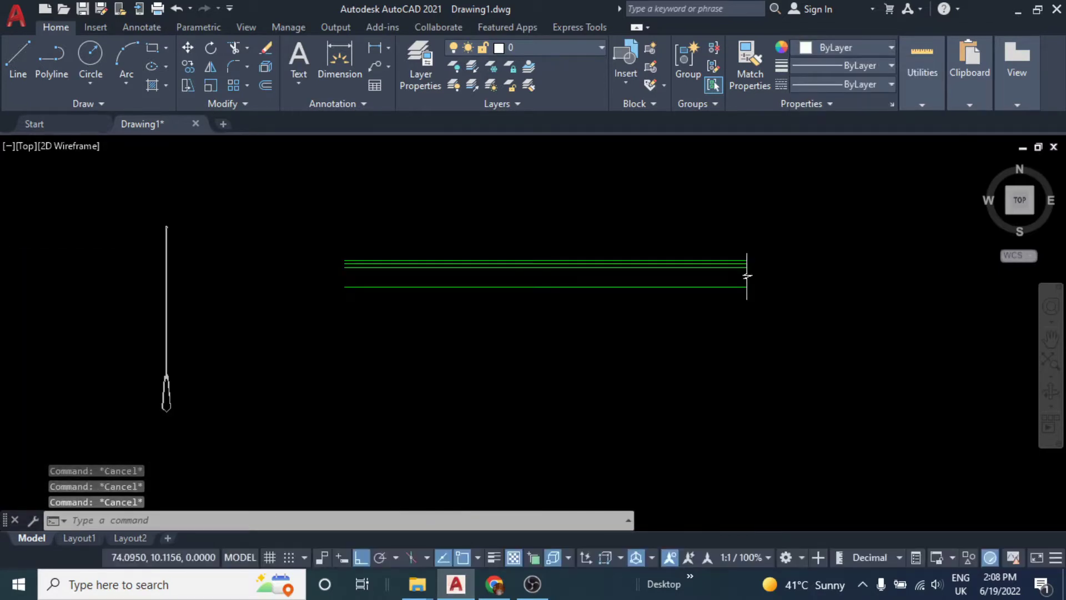
- Pan and zoom in on the duct lines' end and start a rectangle
middle_click_drag(620, 294, 554, 299)
scroll(592, 259, "up", 4)
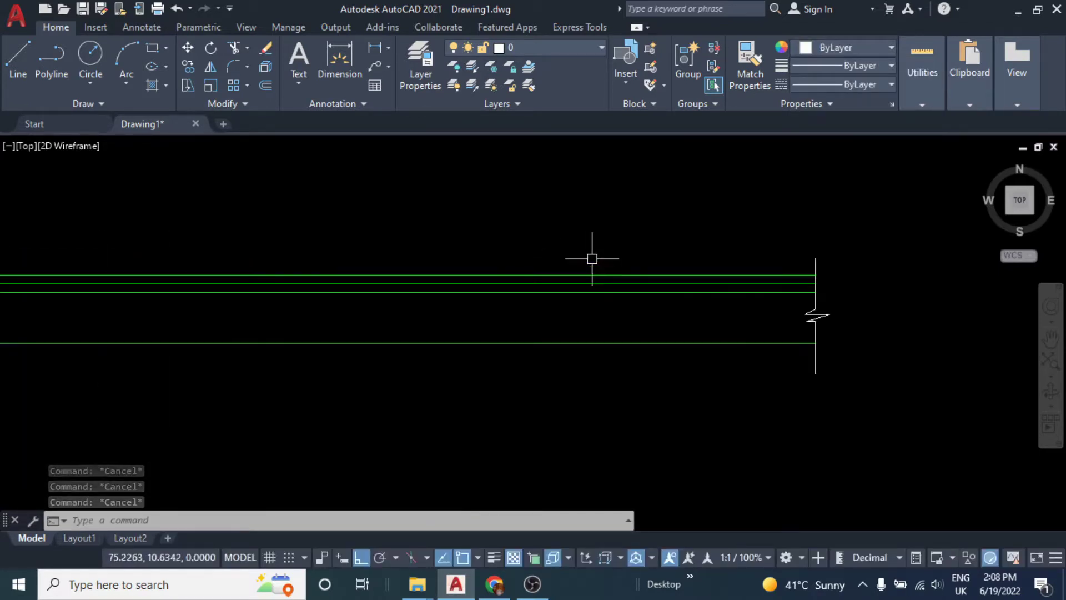
scroll(556, 264, "up", 1)
scroll(566, 280, "up", 1)
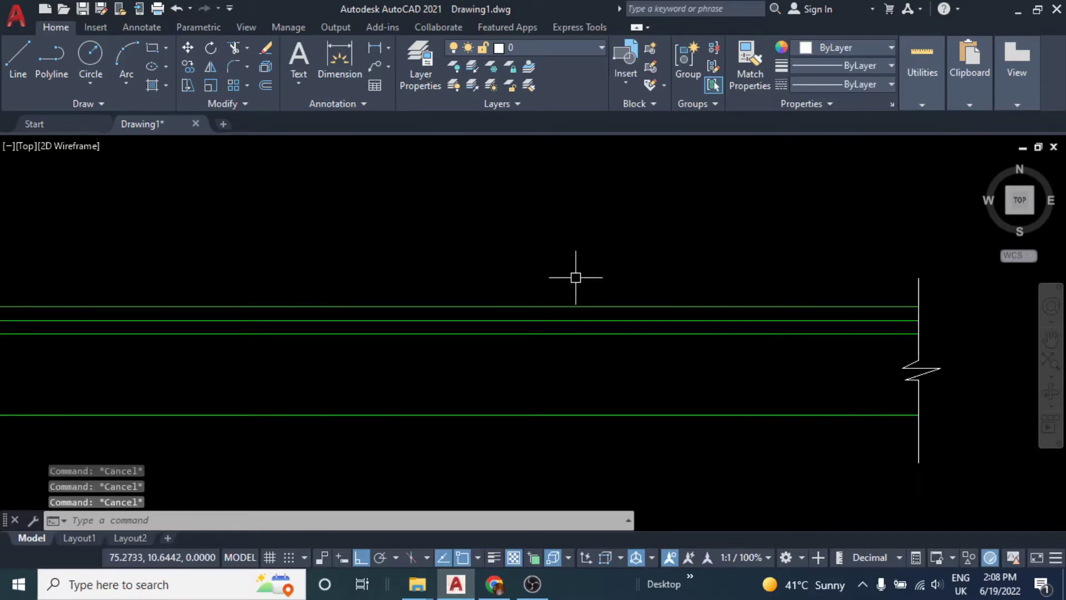
type("rec")
key("Return")
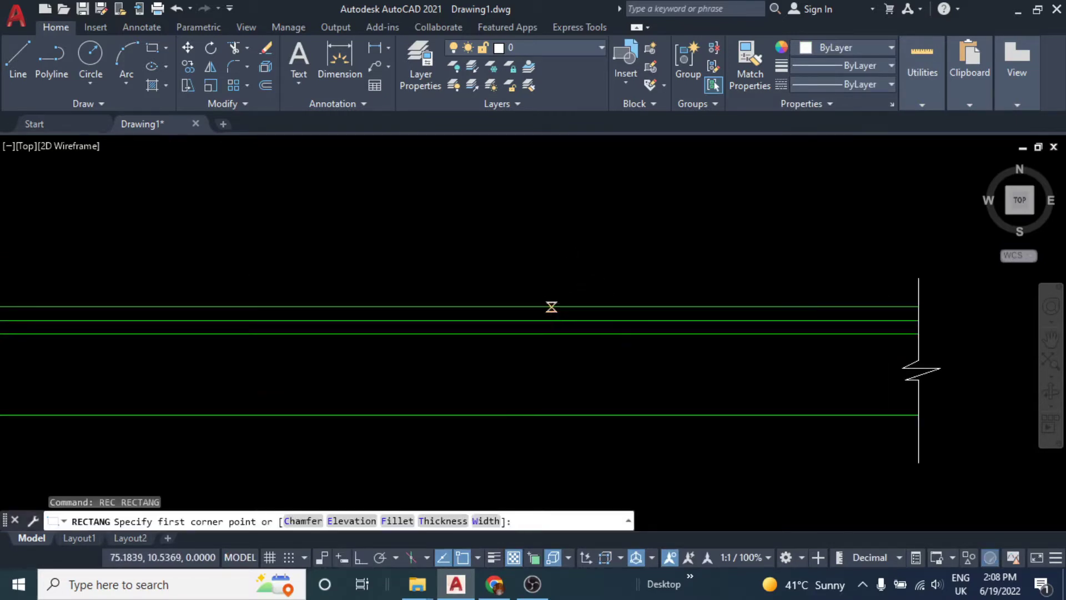
- Abandon the rectangle and draw a polyline rising 0.2 above the top duct line, then 1 unit right
left_click(551, 306)
key("Escape")
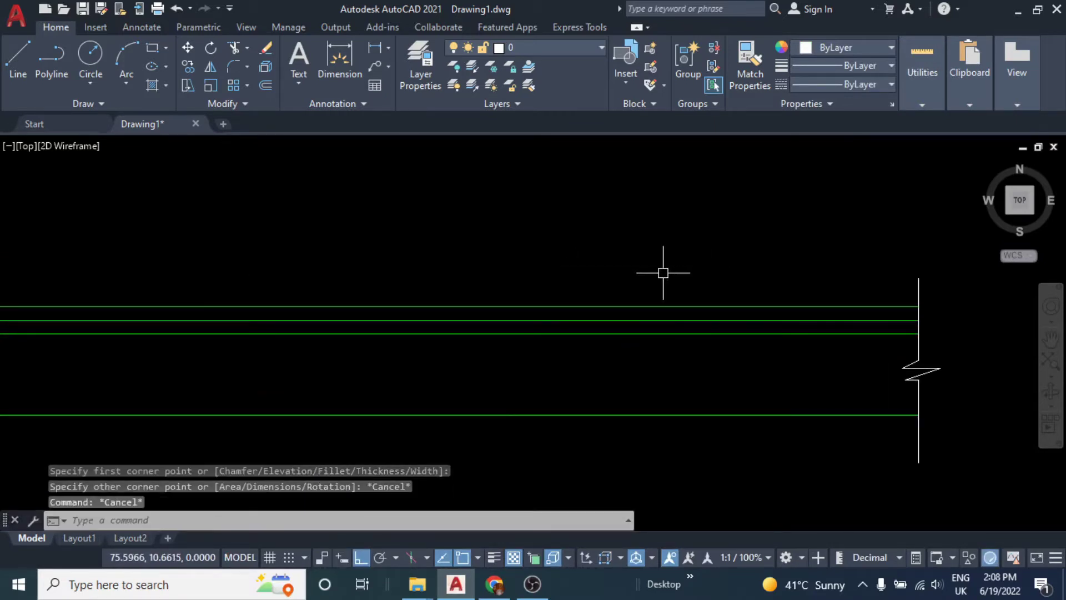
type("pl")
key("Return")
left_click(574, 307)
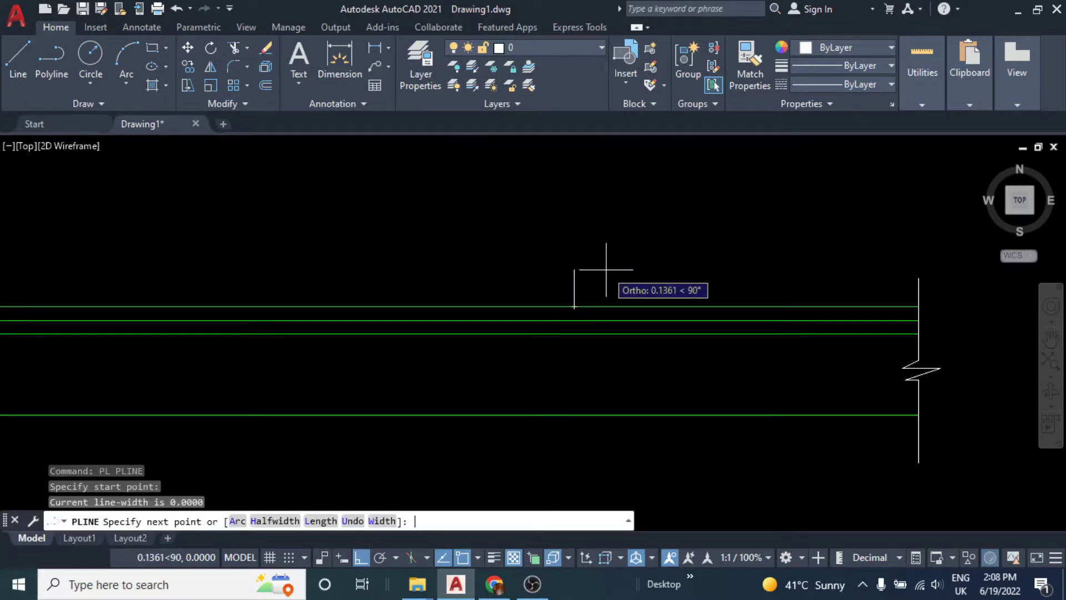
key("Return")
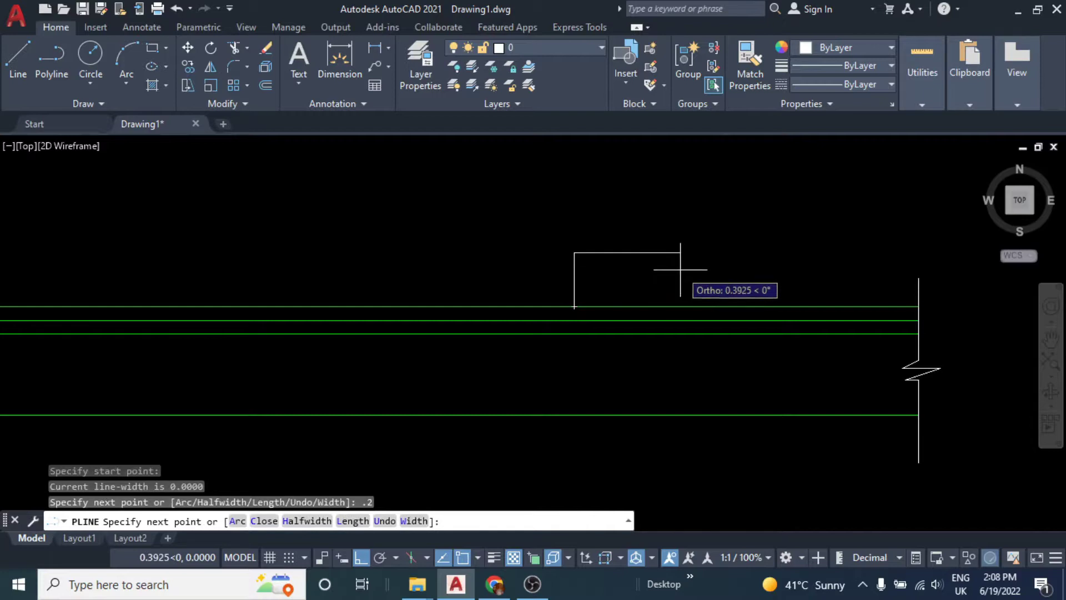
middle_click_drag(680, 269, 574, 263)
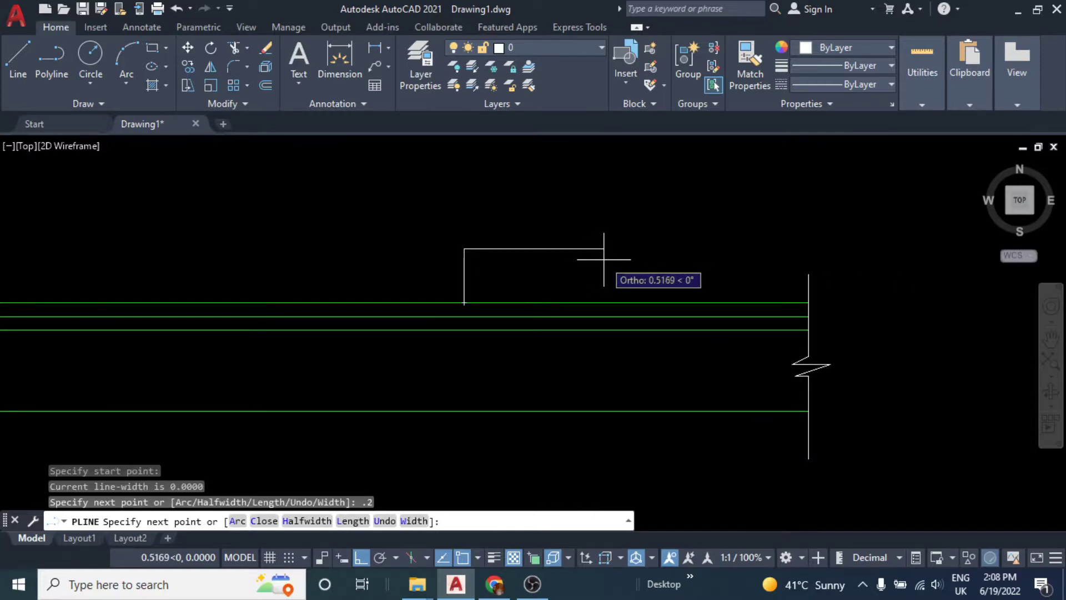
type("1")
key("Return")
key("Escape")
key("Escape")
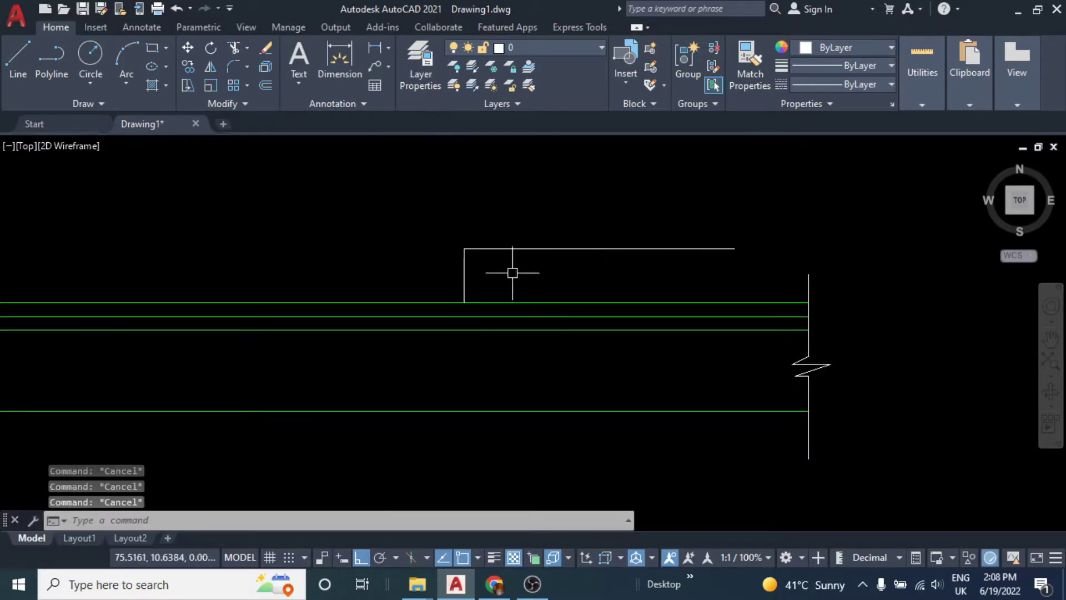
- Select the new L-shaped polyline and cancel a started circle command
left_click(522, 299)
type("c")
key("Return")
key("Escape")
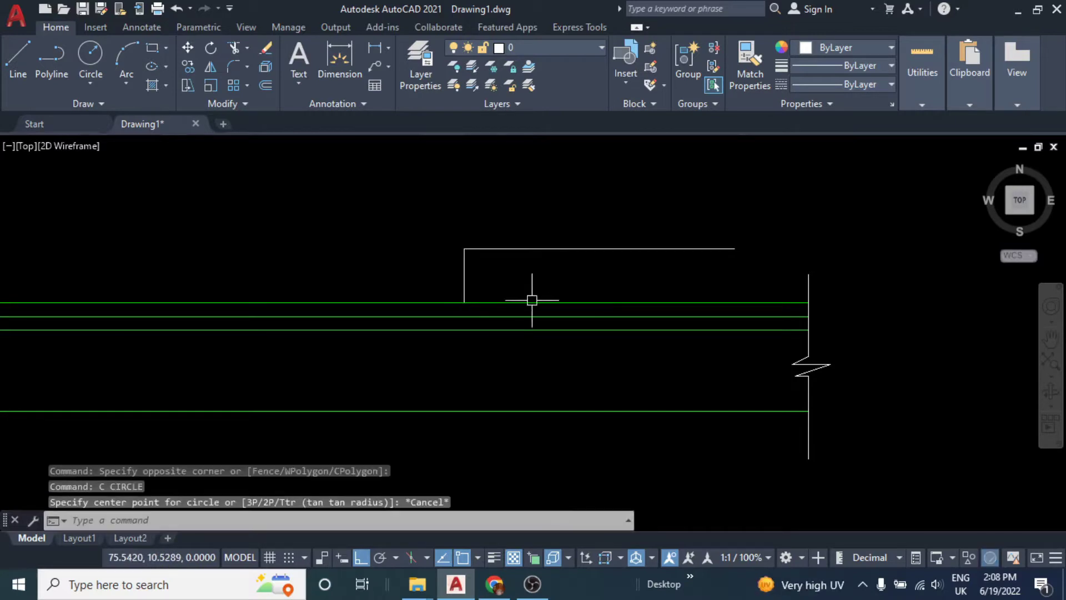
key("Escape")
- Draw a rectangle from the polyline end down to the top duct line
type("rec")
key("Return")
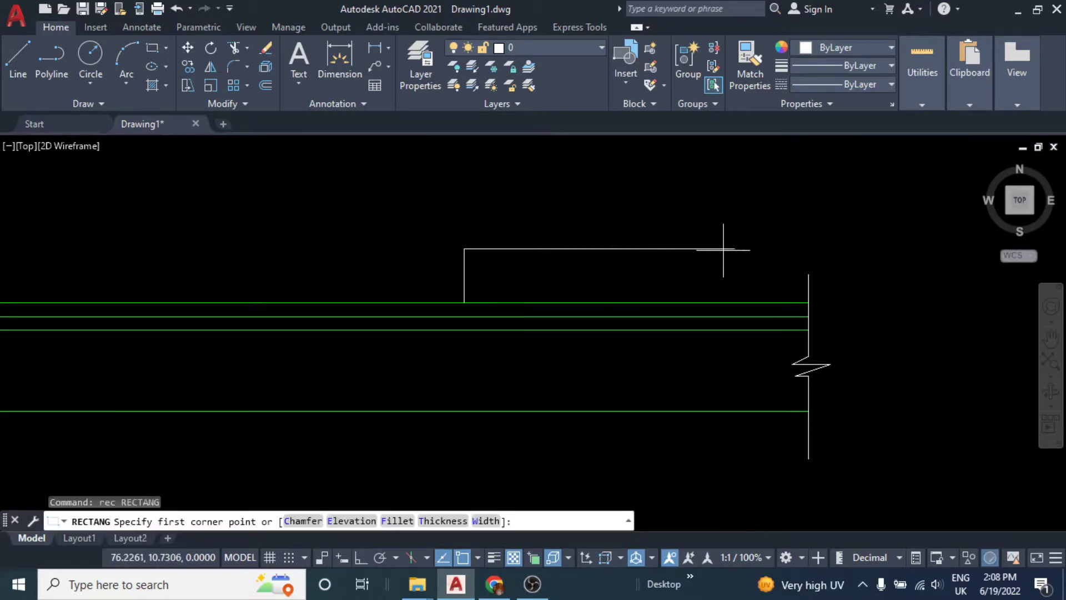
left_click(731, 249)
left_click(464, 303)
key("Escape")
key("Escape")
scroll(460, 273, "down", 2)
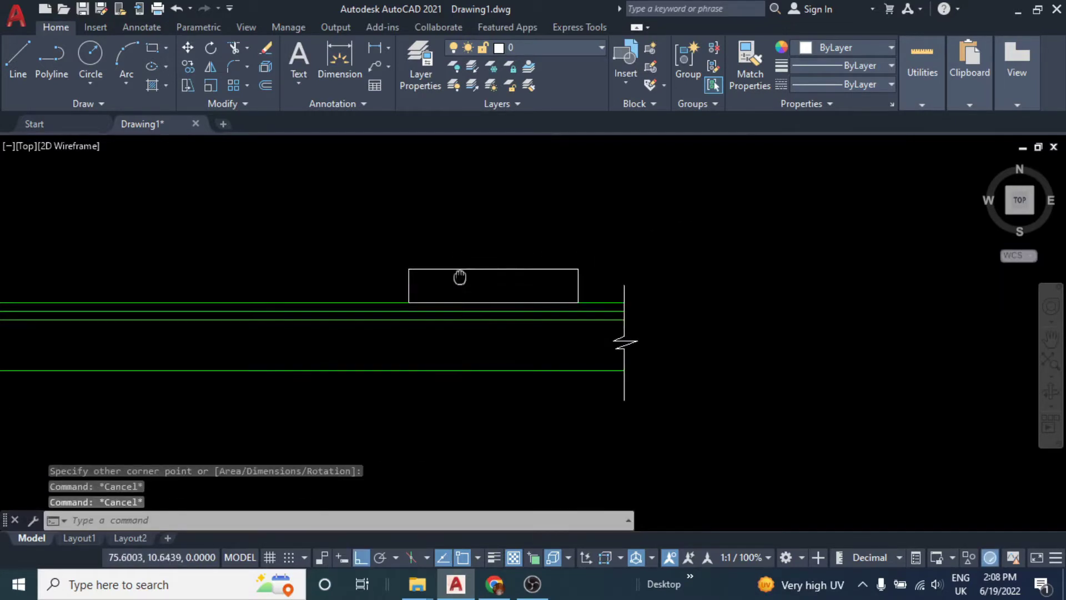
scroll(519, 314, "up", 2)
key("Escape")
left_click(507, 341)
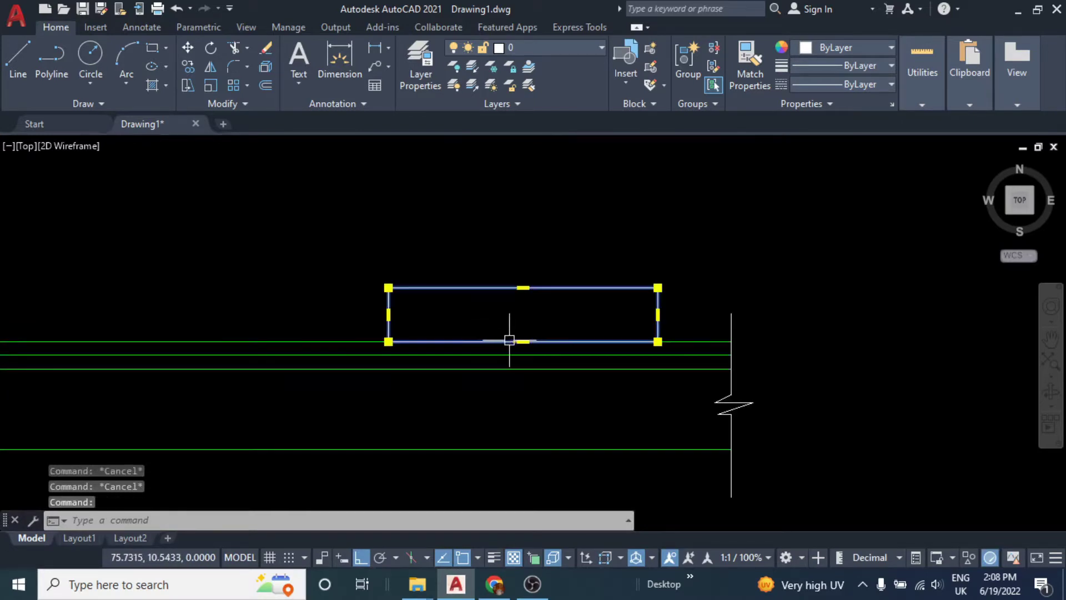
key("Escape")
- Start a line on the box's left edge, then abandon it while panning the view
type("l")
key("Return")
scroll(414, 309, "up", 3)
left_click(371, 284)
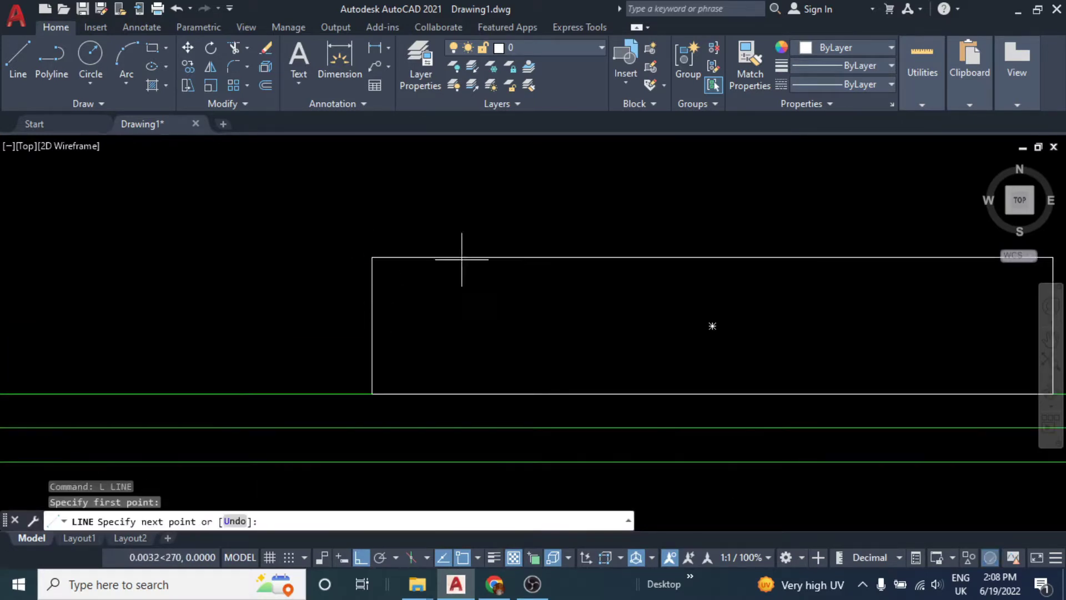
middle_click_drag(464, 262, 157, 249)
key("Escape")
middle_click_drag(445, 257, 564, 269)
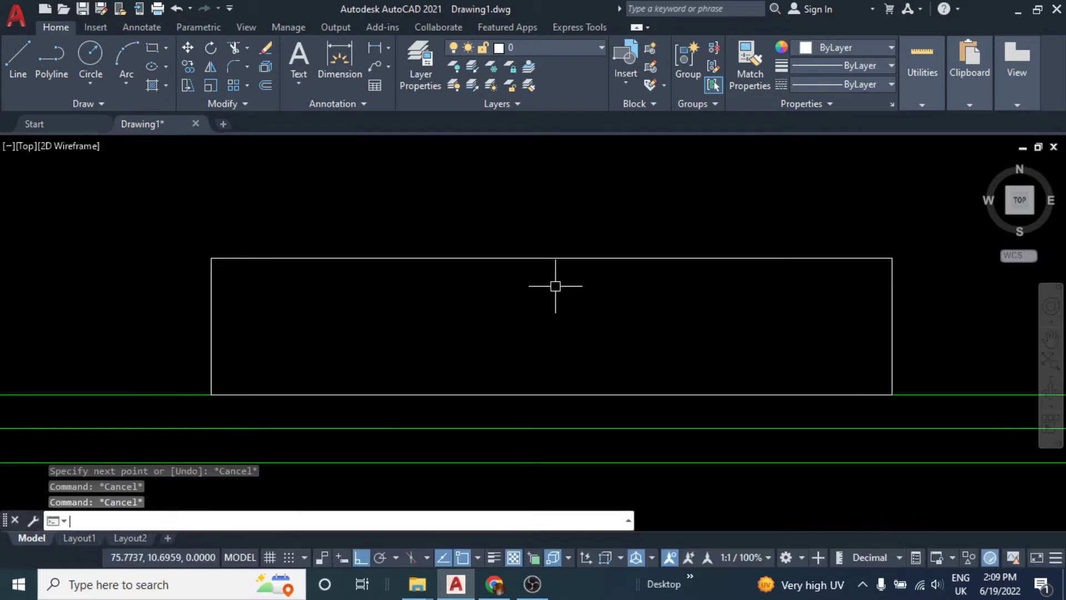
- Offset the box's top edge 0.2 to add the first band line
type("o")
key("Return")
type(".")
type("2")
key("Return")
left_click(542, 258)
left_click(542, 302)
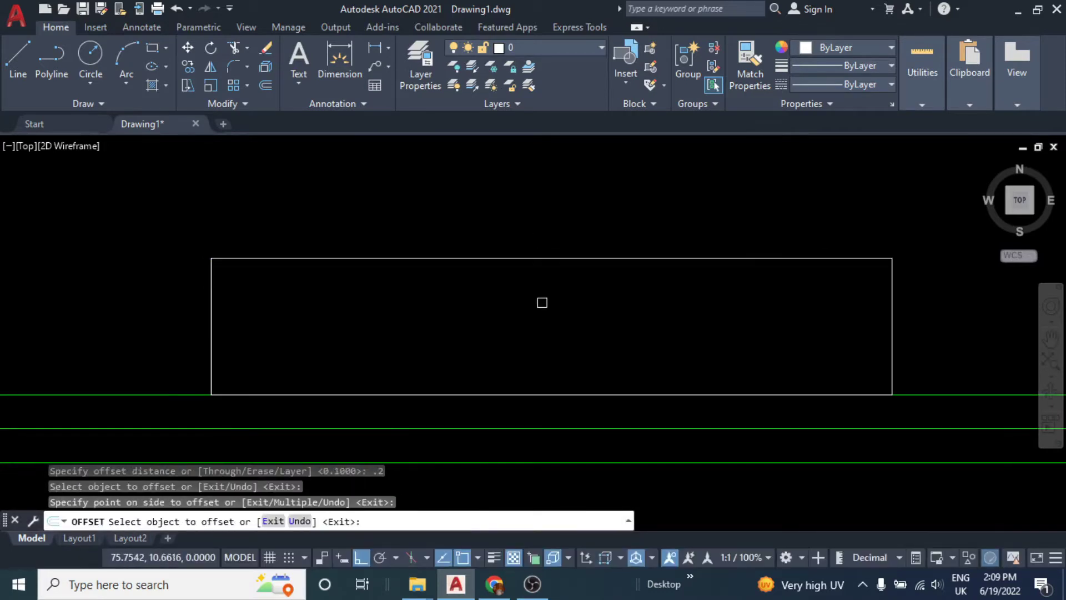
key("Escape")
type("o")
key("Return")
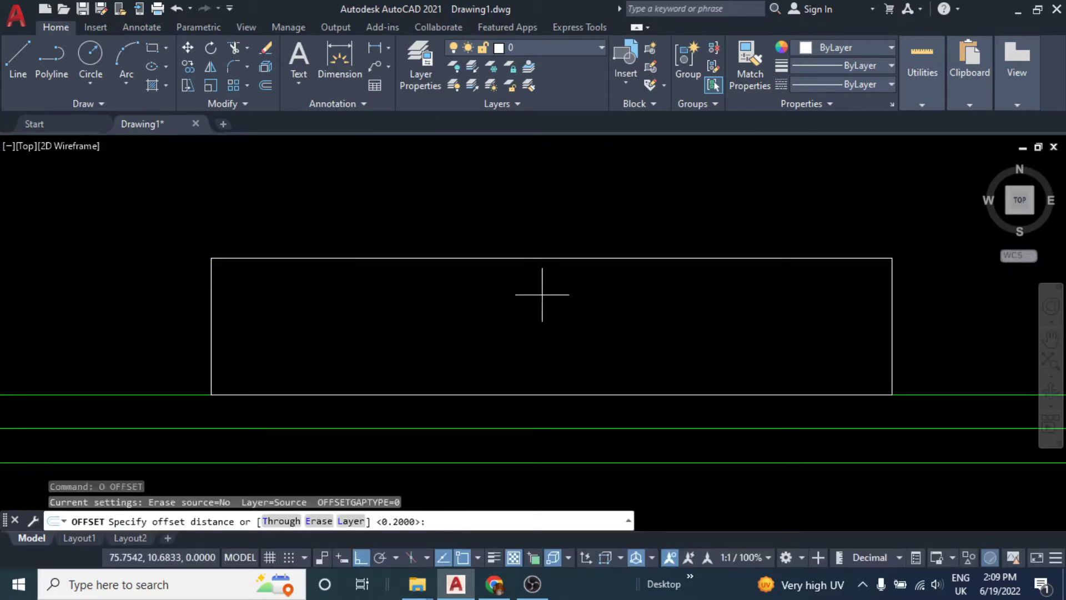
type("1")
key("Return")
key("Escape")
- Offset the top edge 0.05 twice, adding two more band lines inside the box
type("o")
key("Return")
type(".")
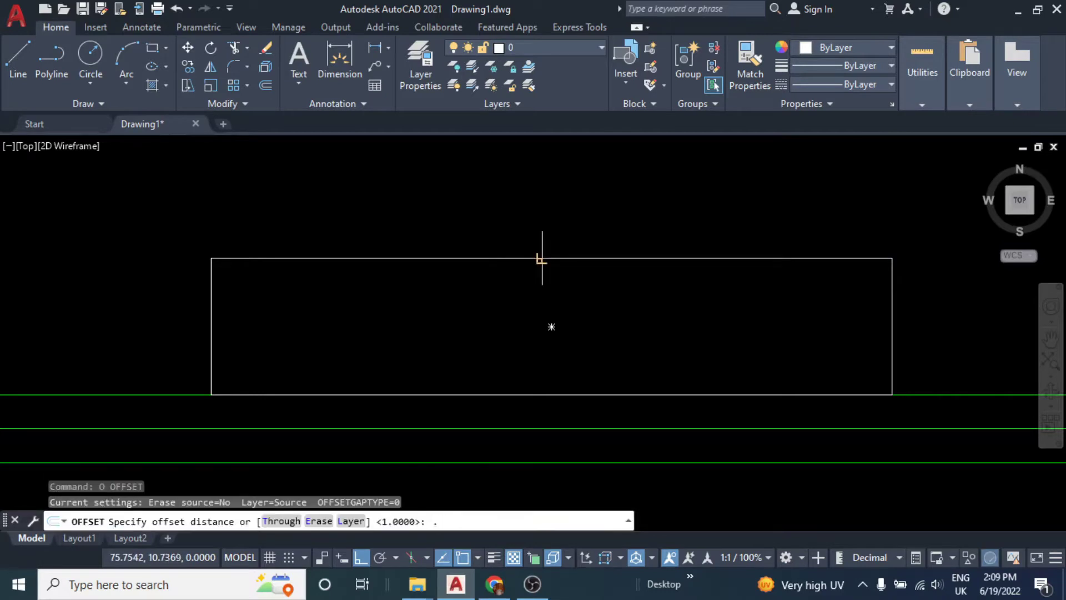
type("5")
key("Return")
left_click(538, 258)
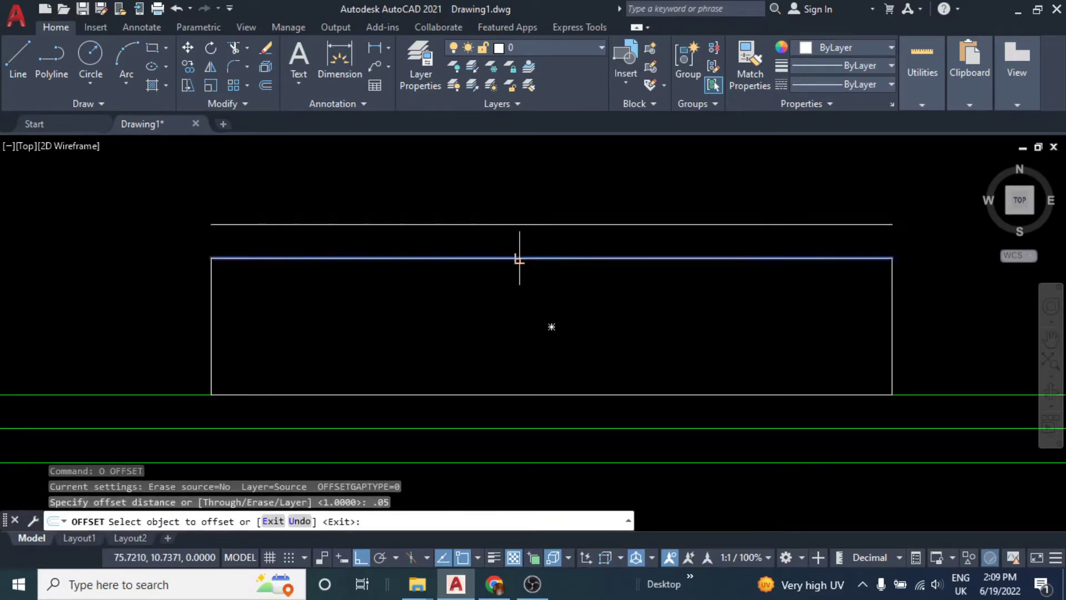
left_click(521, 293)
left_click(522, 327)
key("Escape")
scroll(479, 331, "down", 4)
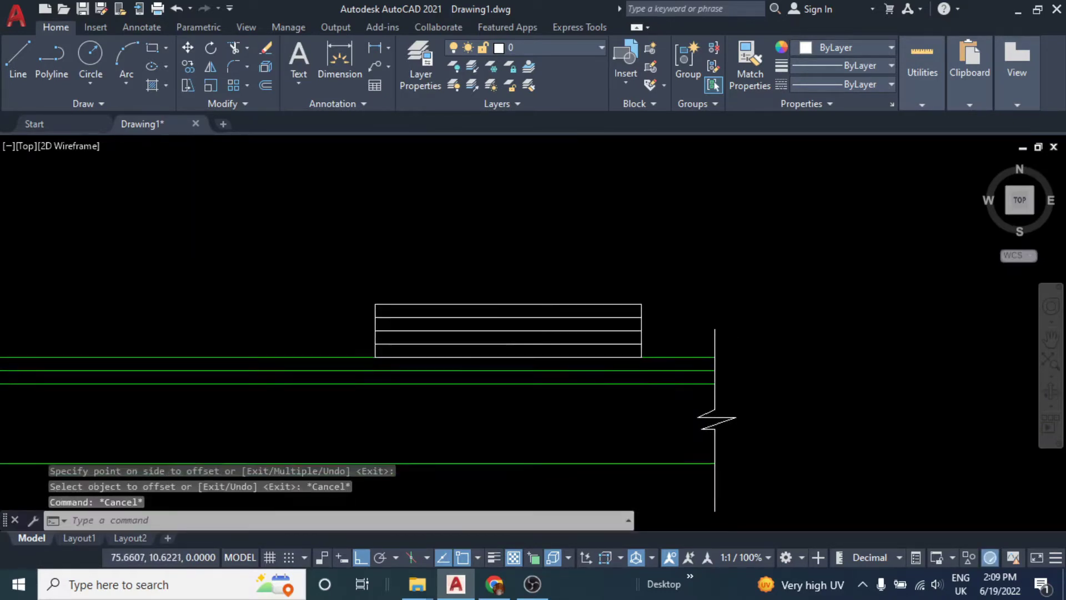
scroll(560, 336, "up", 2)
- Match the box lines to the green duct line with MATCHPROP
type("ma")
key("Return")
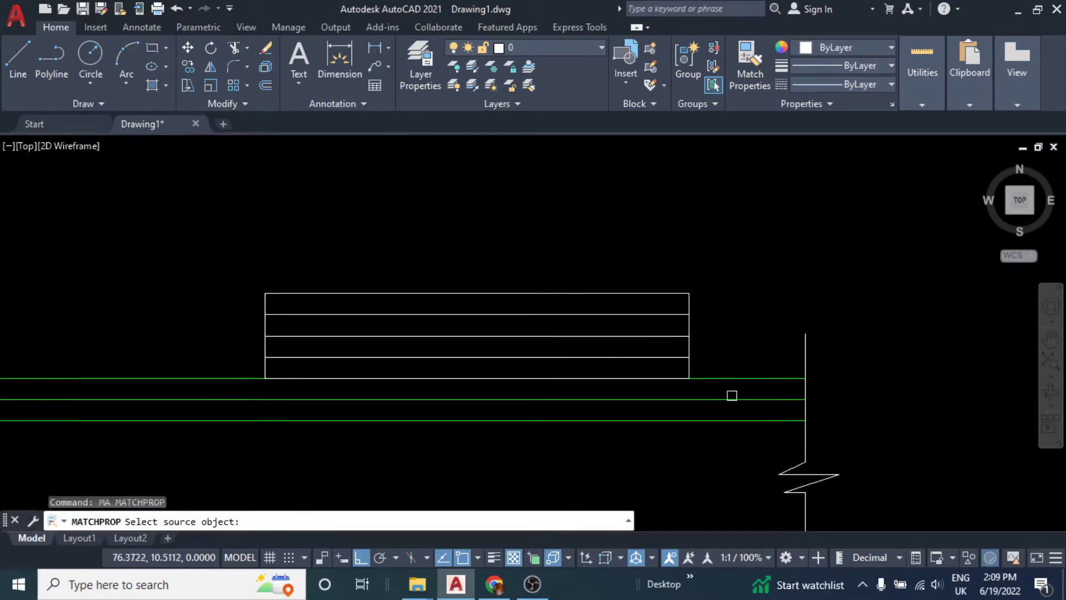
left_click(729, 399)
left_click(723, 270)
left_click(255, 360)
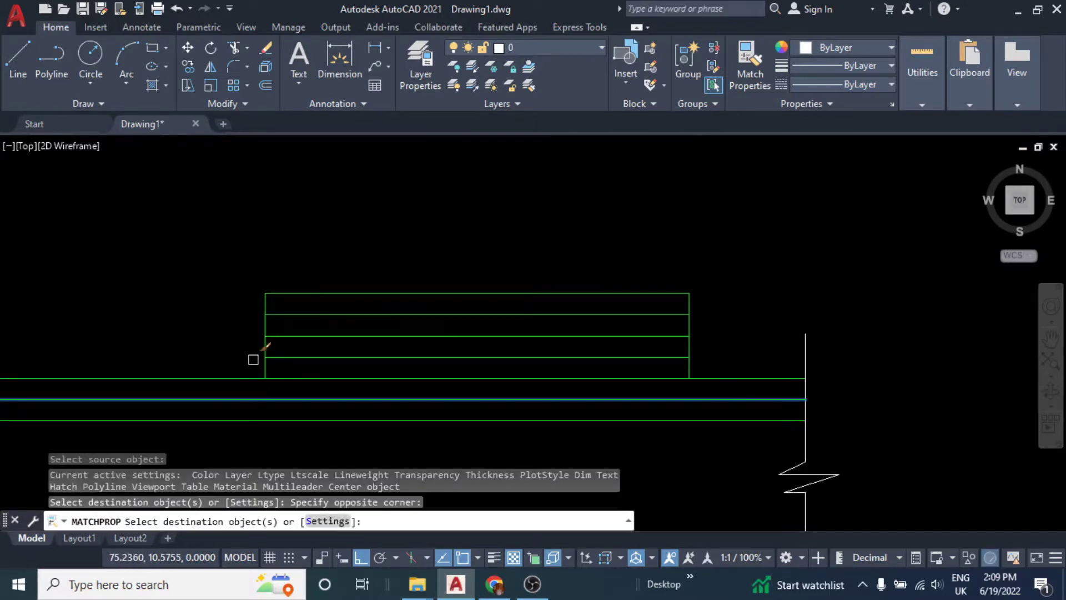
key("Escape")
mouse_move(467, 304)
middle_mouse_down()
mouse_move(546, 327)
mouse_move(433, 297)
middle_mouse_up()
key("Escape")
middle_click_drag(342, 279, 442, 298)
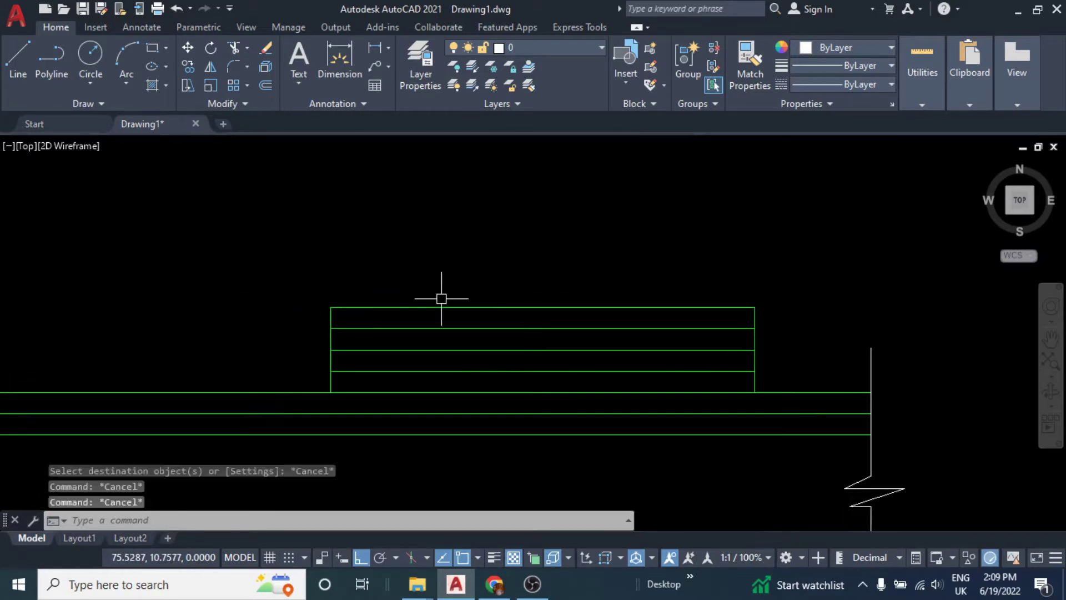
- Try a line and a 0.5 offset, abandoning both
type("l")
key("Return")
key("Escape")
key("Escape")
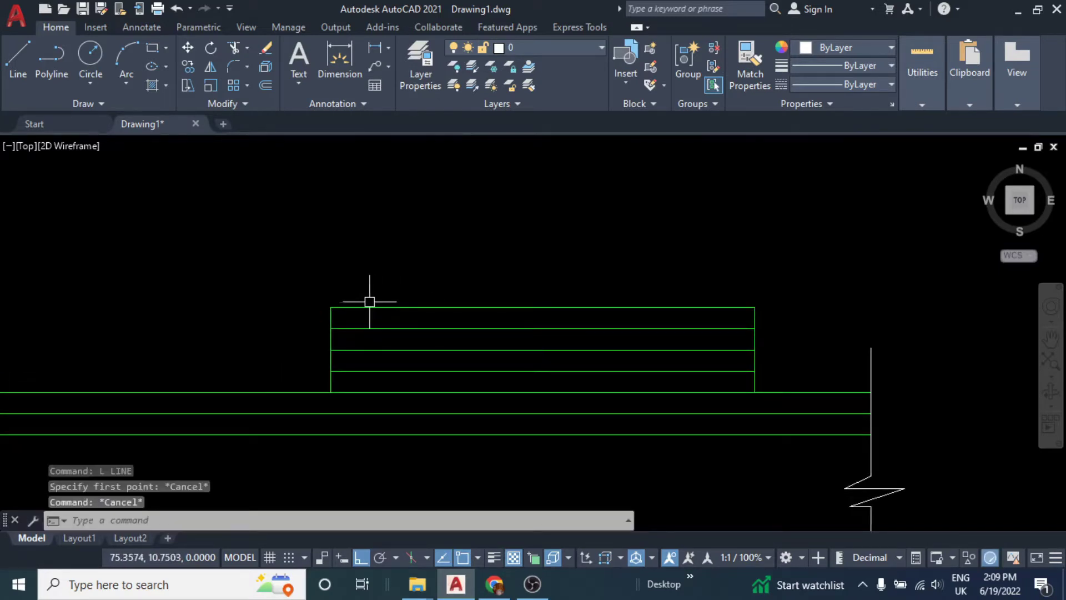
type("o")
key("Return")
type("5")
key("Return")
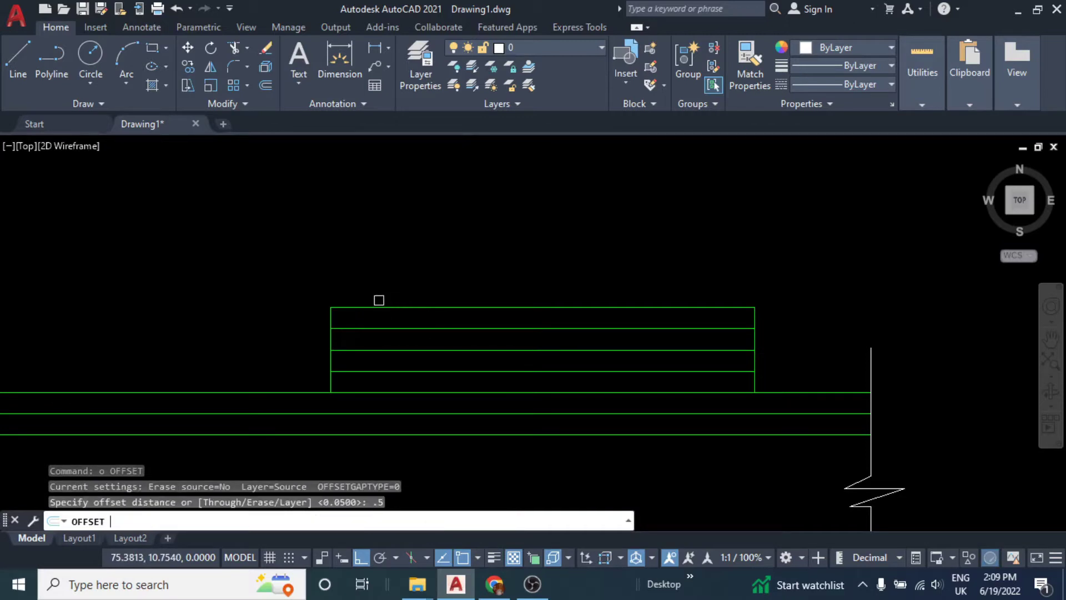
key("Escape")
- Explode the box outline into separate lines after a failed 0.1 offset
type("O")
key("Return")
type(".1")
scroll(331, 322, "up", 2)
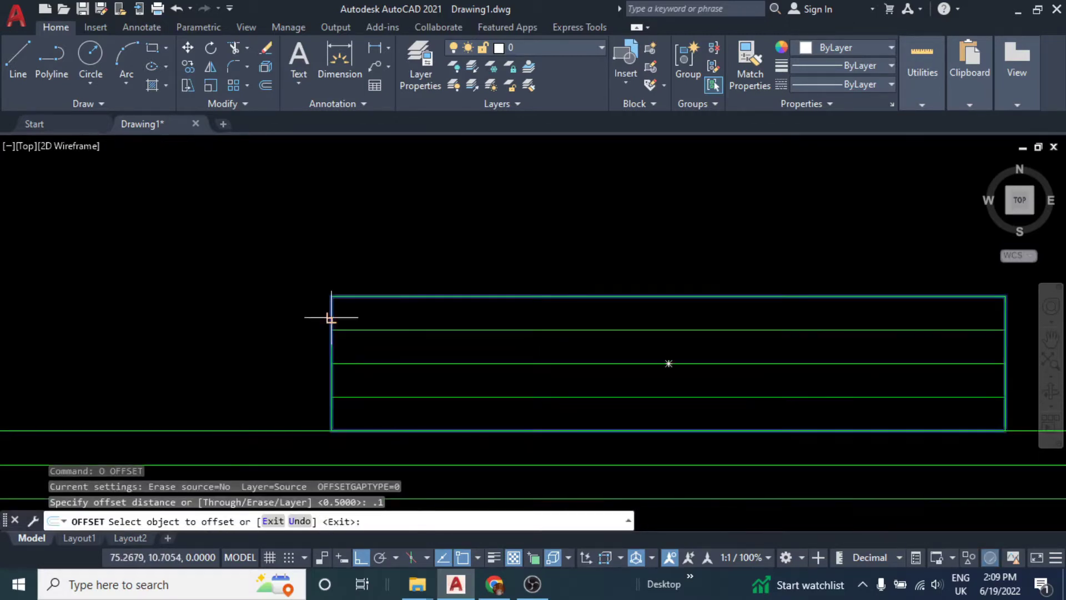
left_click(331, 315)
left_click(425, 321)
key("Escape")
key("Escape")
left_click(398, 288)
type("x")
key("Return")
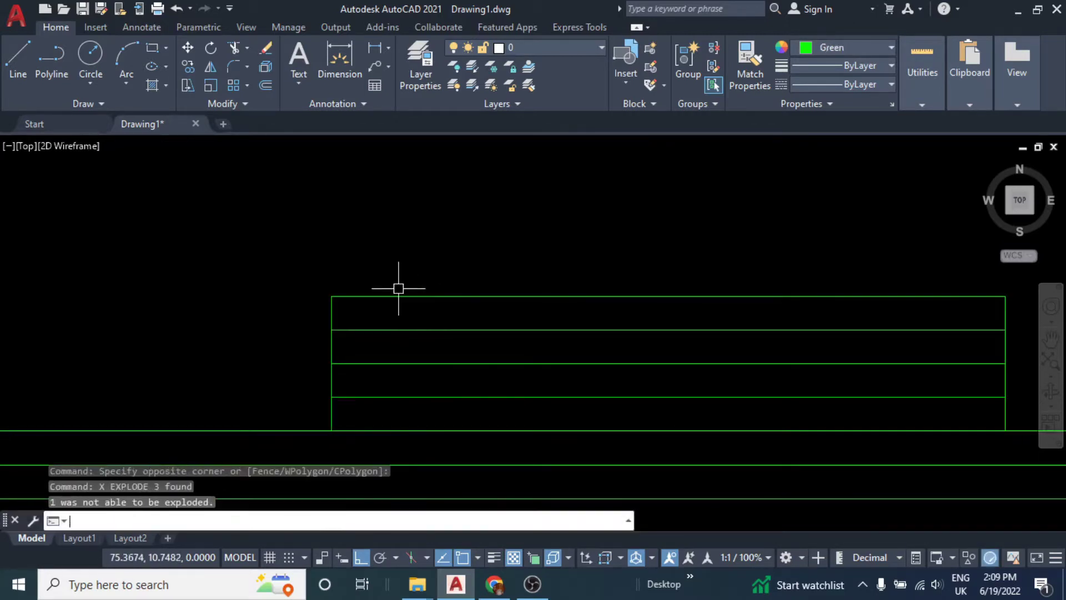
- Offset the box's left and right edges 0.1 inward
type("o")
key("Return")
type(".1")
key("Return")
left_click(338, 314)
left_click(418, 298)
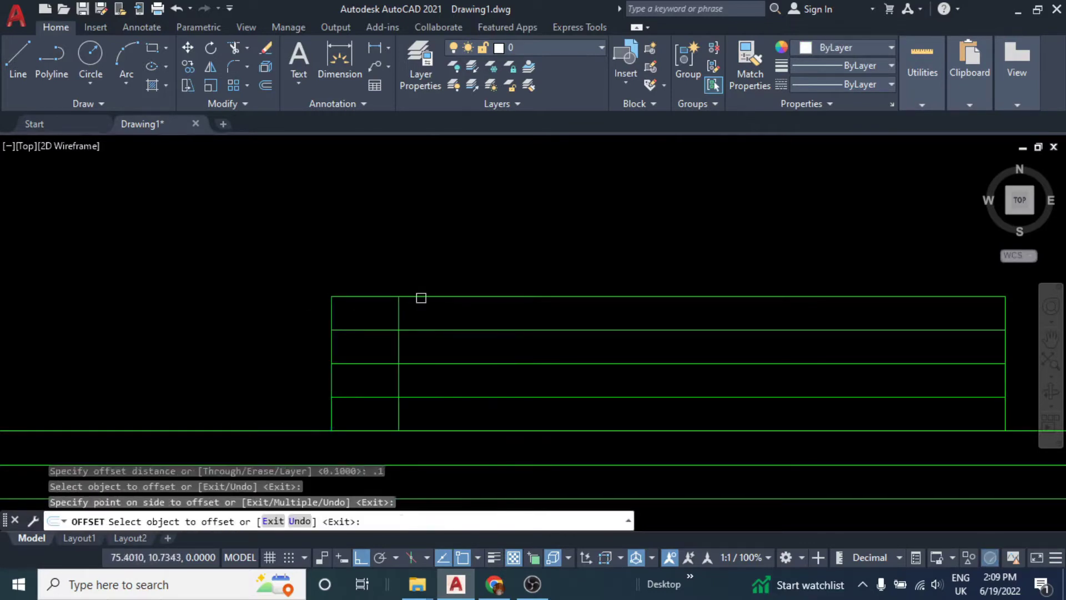
middle_click_drag(953, 309, 788, 311)
left_click(841, 313)
left_click(649, 304)
key("Escape")
middle_click_drag(649, 305, 628, 304)
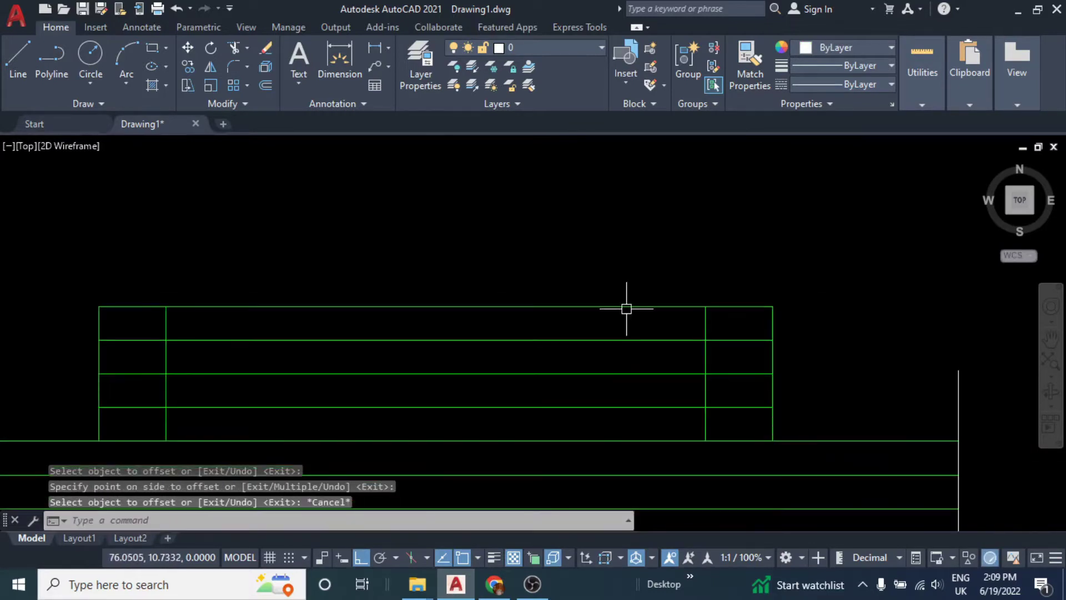
- Start a vertical line from the box's top-right inner corner
type("l")
key("Return")
left_click(705, 307)
scroll(696, 289, "down", 4)
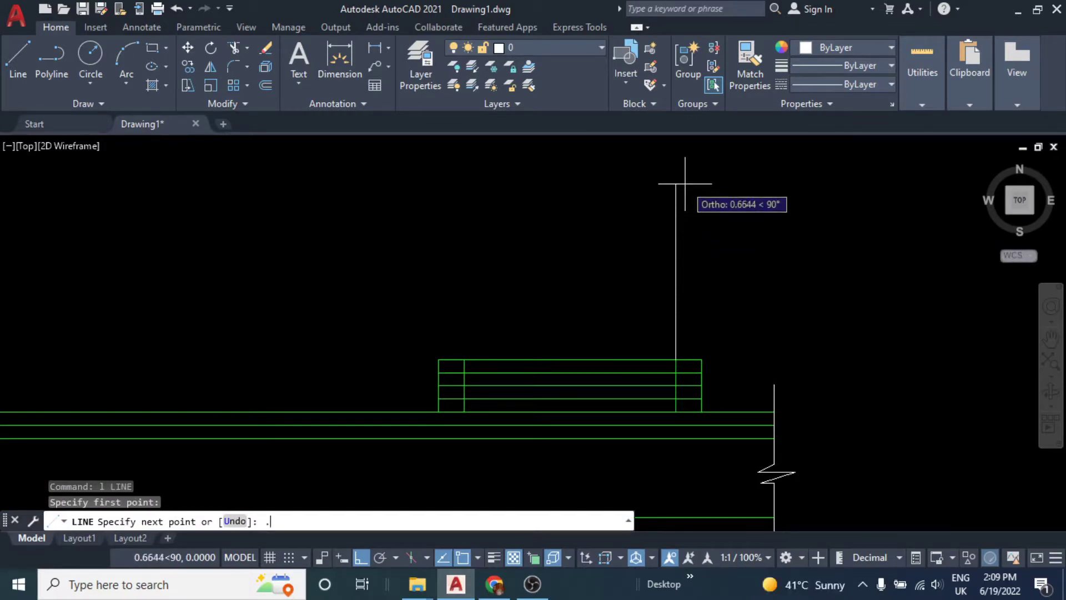
- Finish the 0.8 vertical line and copy it to the box's left side
key("Return")
key("Return")
scroll(660, 322, "down", 4)
key("Escape")
key("Escape")
left_click(682, 238)
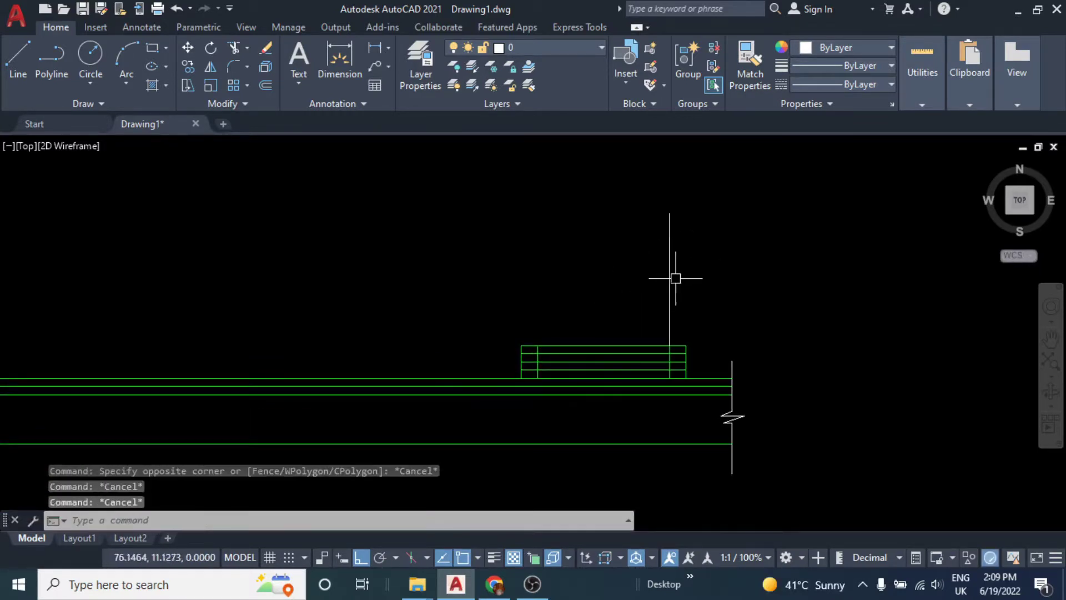
left_click(619, 279)
type("co")
key("Return")
left_click(670, 345)
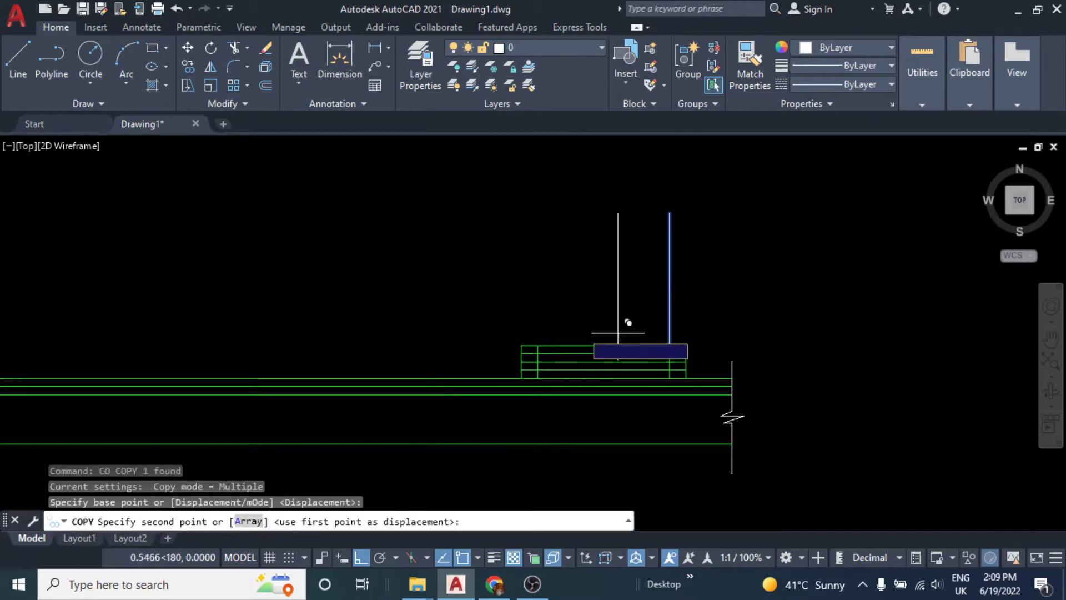
left_click(537, 345)
key("Escape")
key("Escape")
key("Escape")
middle_click_drag(565, 289, 555, 305)
key("Escape")
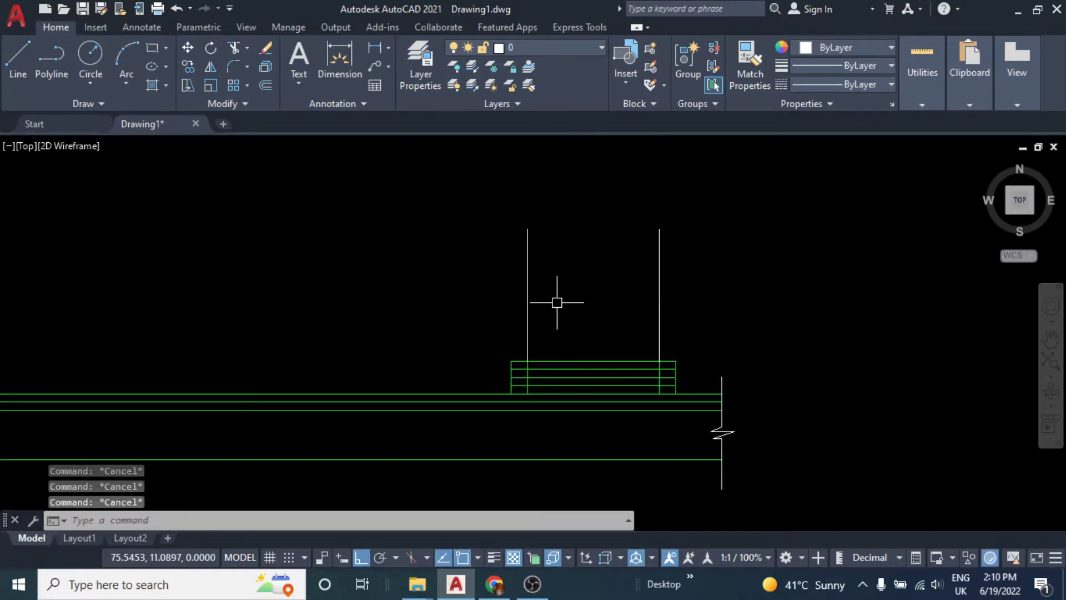
- Draw the condensing unit rectangle above the green steps
type("rec")
key("Return")
left_click(528, 228)
scroll(661, 344, "up", 2)
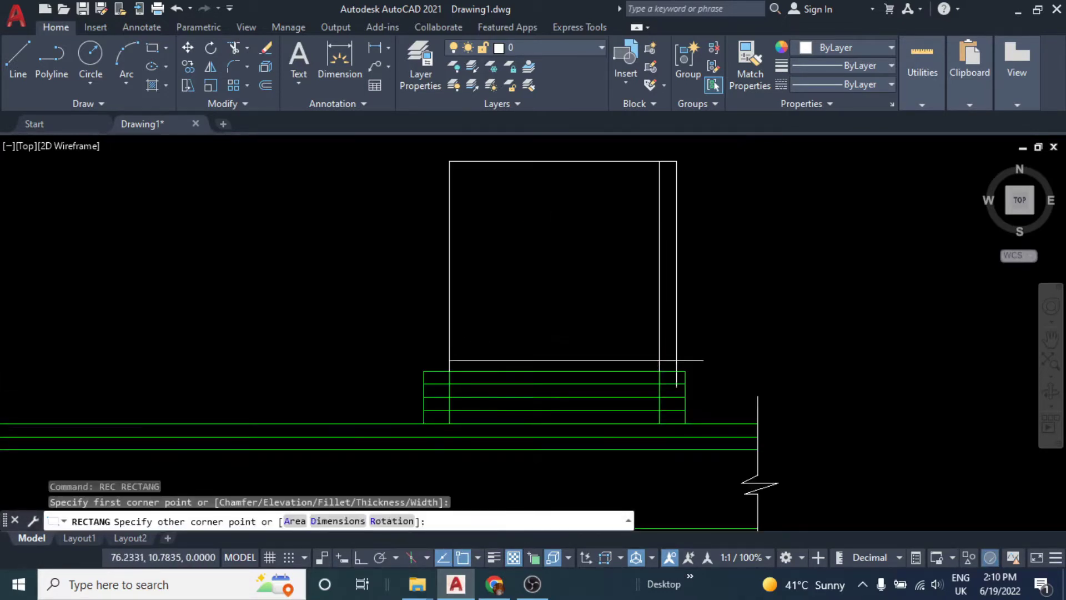
left_click(659, 371)
middle_click_drag(555, 294, 590, 339)
- Offset the unit box outline 0.02 inward twice
type("o")
key("Return")
type(".02")
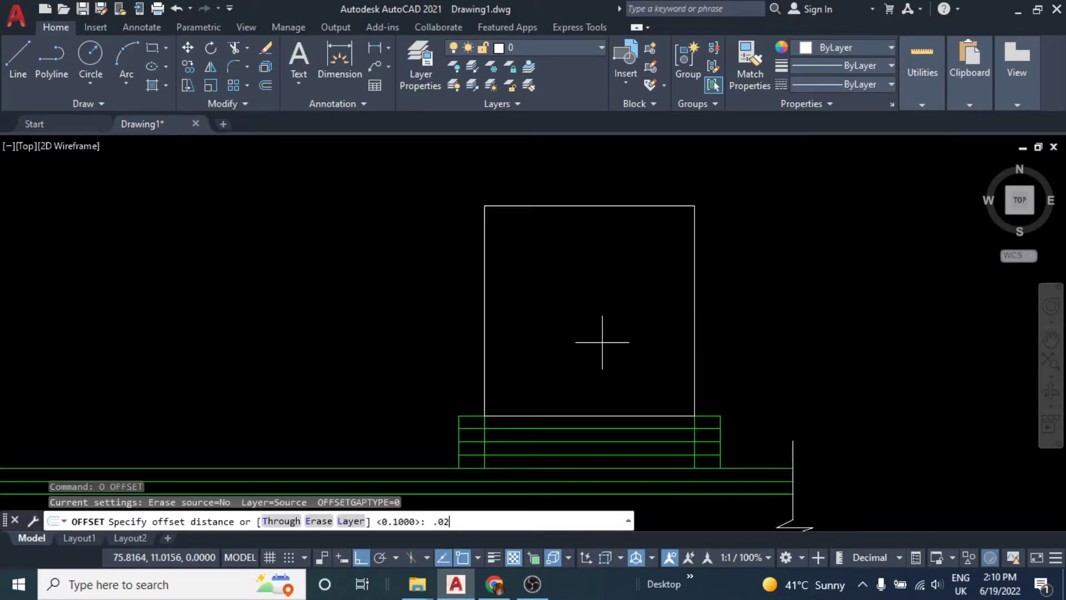
key("Return")
scroll(578, 203, "up", 2)
left_click(573, 205)
left_click(585, 255)
left_click(575, 216)
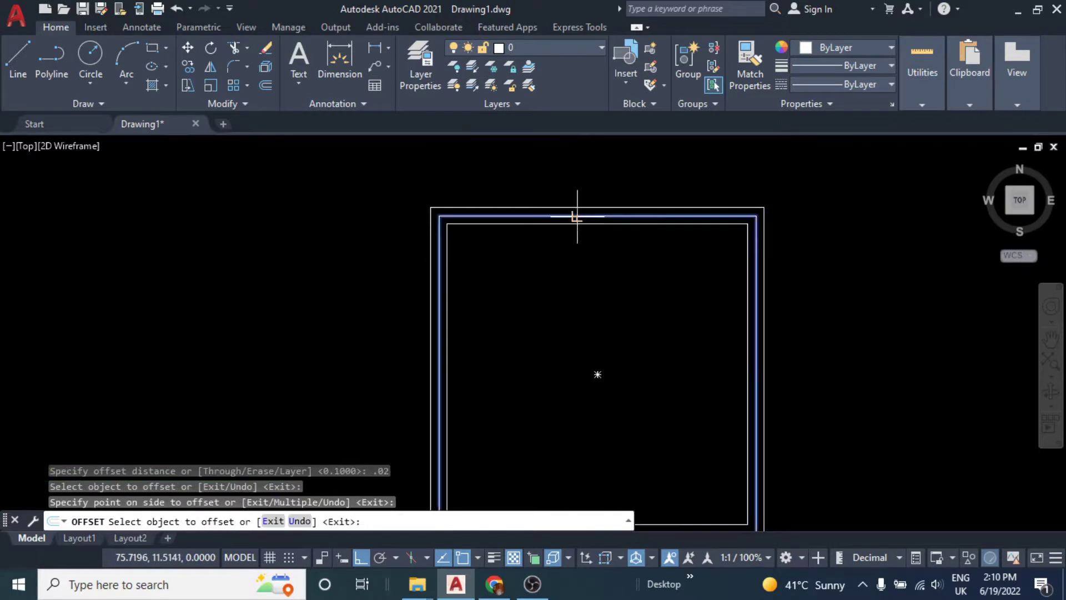
left_click(603, 292)
scroll(604, 292, "down", 3)
key("Escape")
key("Escape")
key("Escape")
scroll(537, 300, "down", 1)
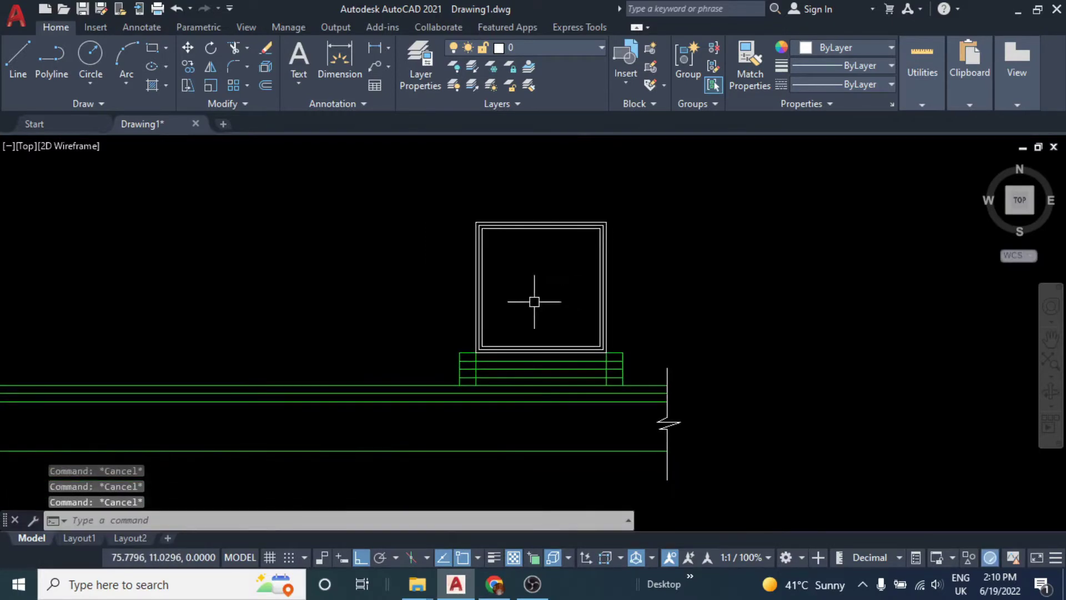
scroll(563, 313, "up", 1)
scroll(555, 344, "up", 3)
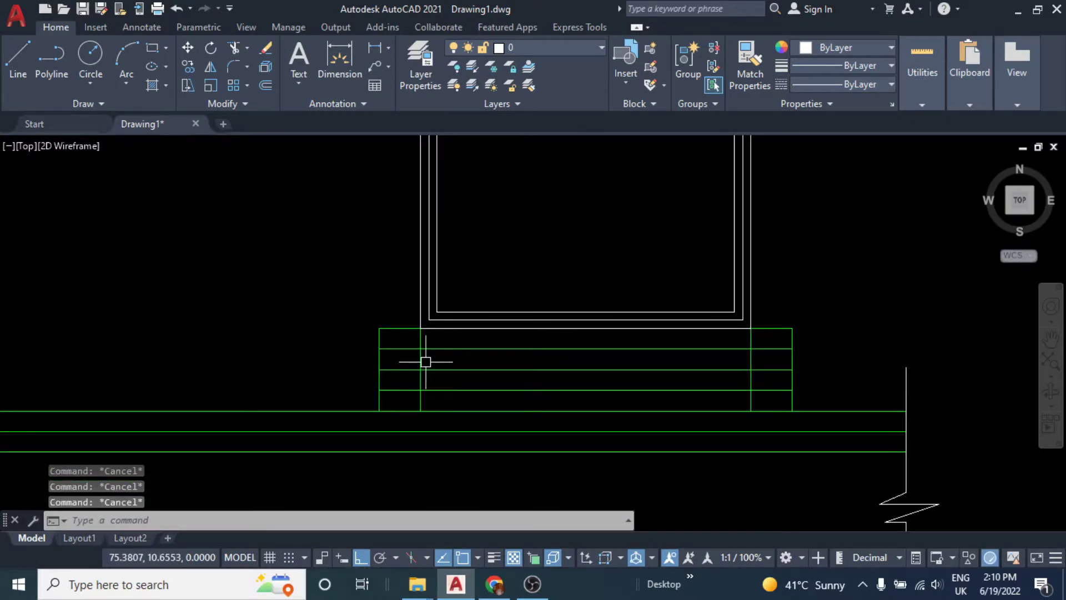
- Erase the two inner top lines of the unit box
key("Delete")
key("Escape")
scroll(611, 322, "down", 2)
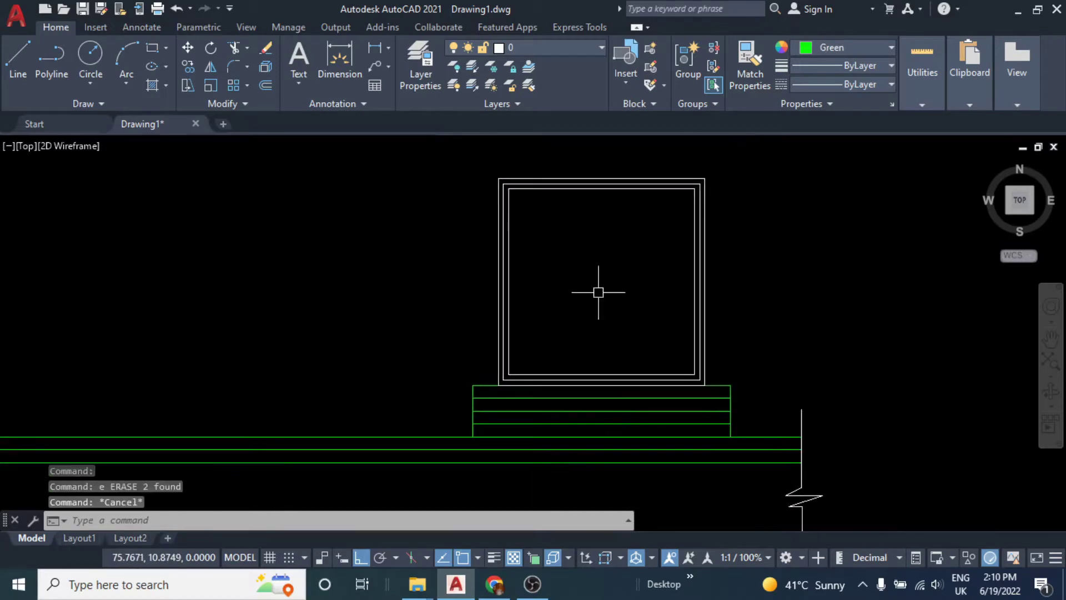
key("Escape")
key("Escape")
scroll(567, 232, "up", 2)
left_click(566, 232)
scroll(567, 232, "up", 5)
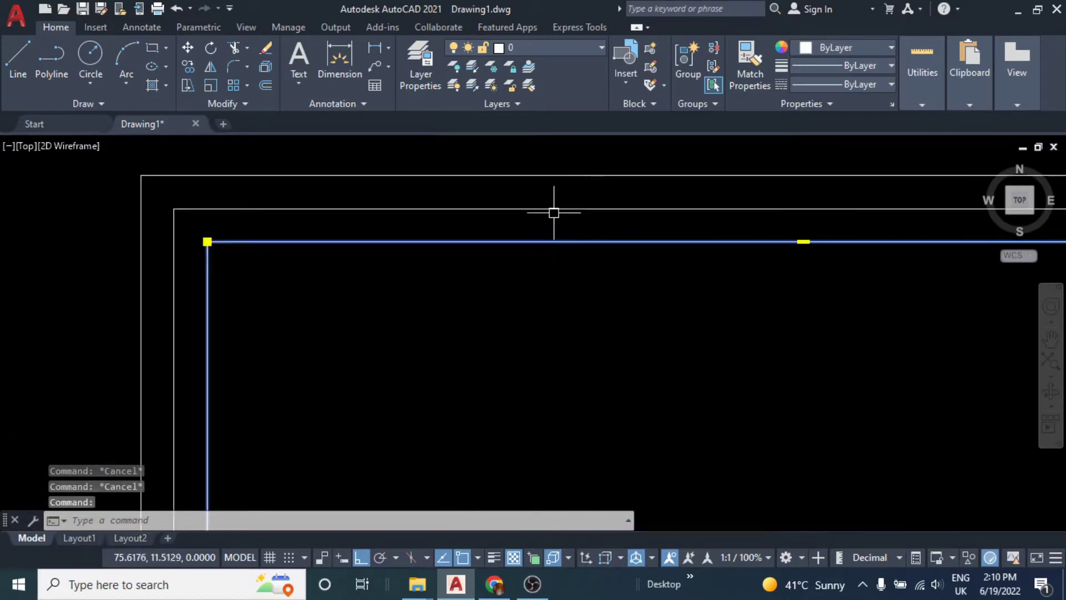
left_click(553, 212)
key("Escape")
left_click(590, 274)
left_click(561, 205)
type("e")
key("Return")
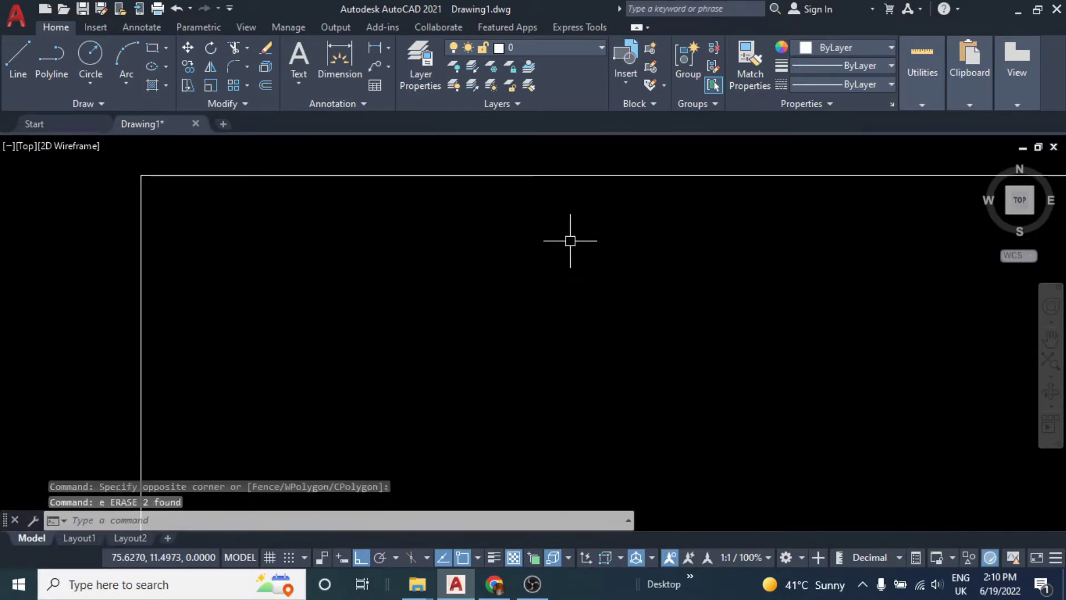
- Offset the box's top line 0.01 twice to form a thin double top edge
key("Escape")
type("o")
key("Return")
type(".0")
key("Return")
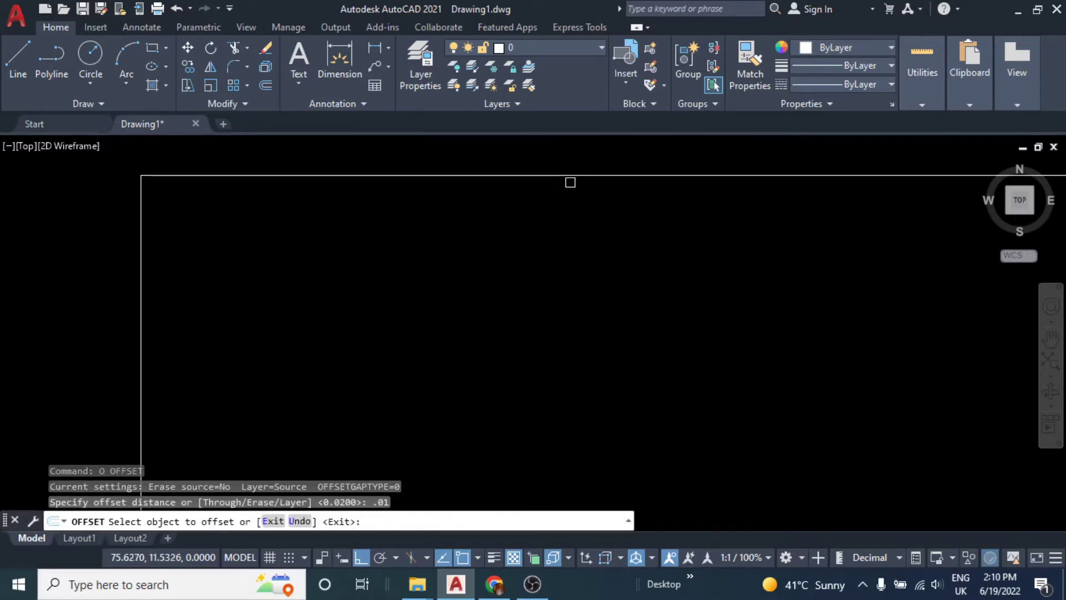
left_click(568, 176)
left_click(578, 183)
left_click(578, 191)
key("Escape")
key("Escape")
scroll(551, 265, "down", 5)
scroll(551, 264, "down", 4)
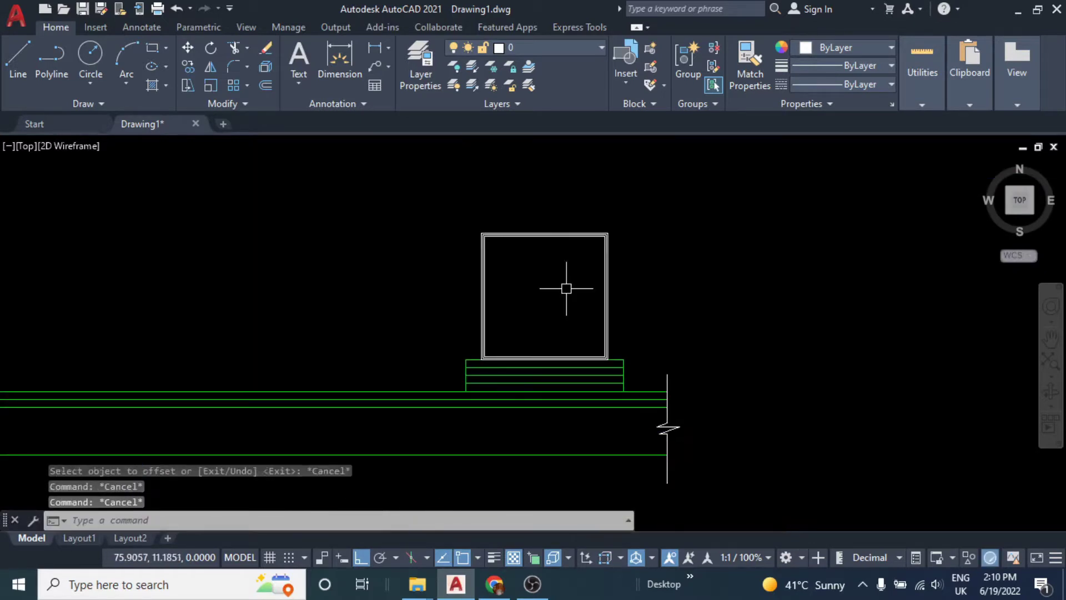
- Place the multiline text label 'CU' inside the square frame above the green steps
type("t")
key("Return")
scroll(492, 224, "up", 4)
left_click(492, 223)
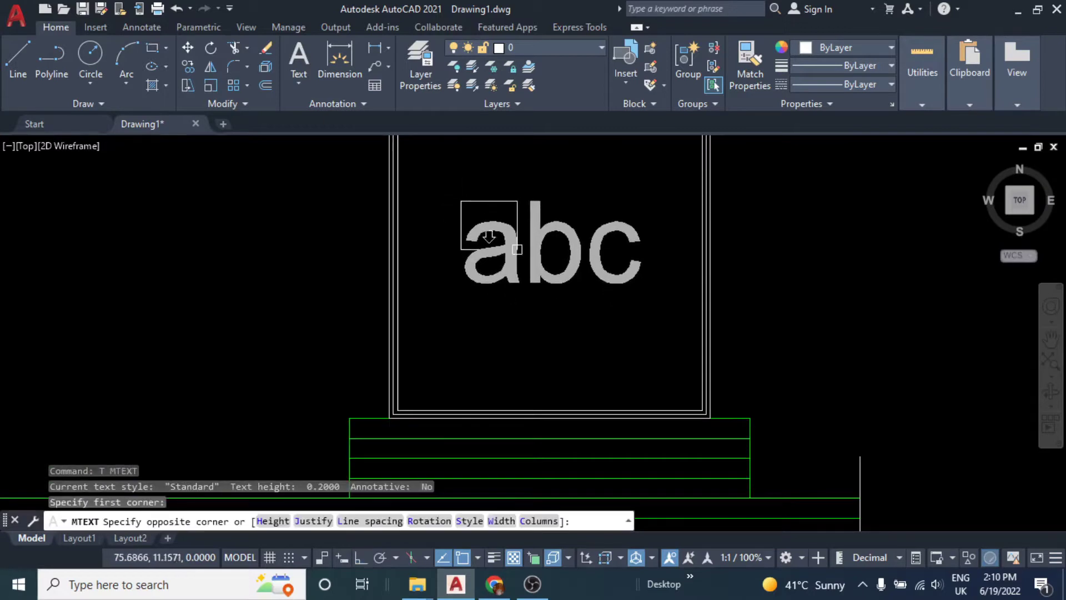
left_click(651, 304)
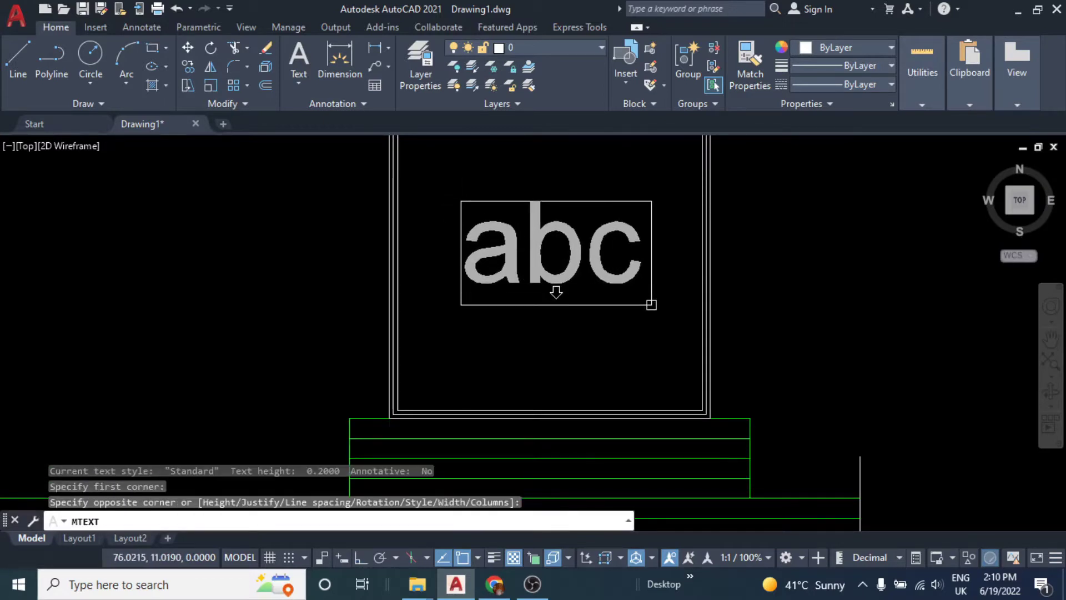
type("cu")
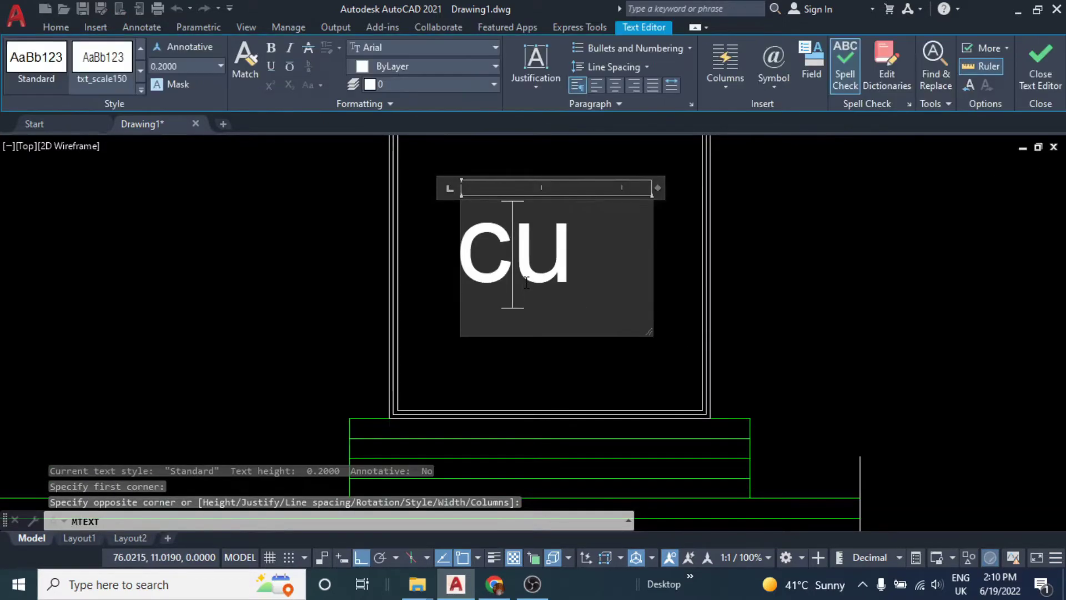
left_click_drag(572, 277, 386, 271)
type("C")
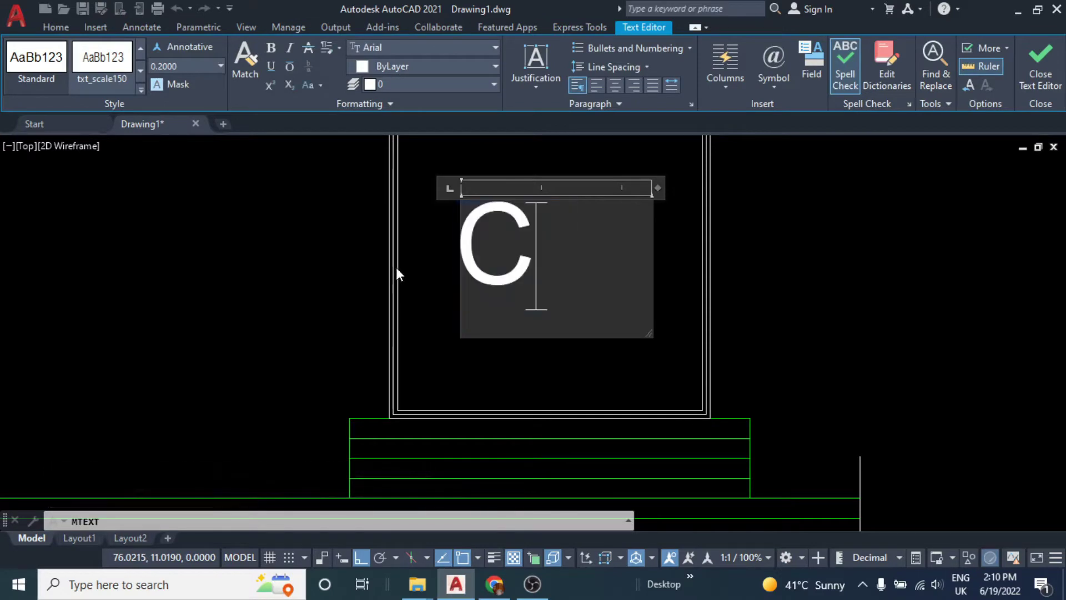
type("U")
left_click(675, 238)
- Pan the view left toward the lower part of the drawing
scroll(604, 300, "down", 5)
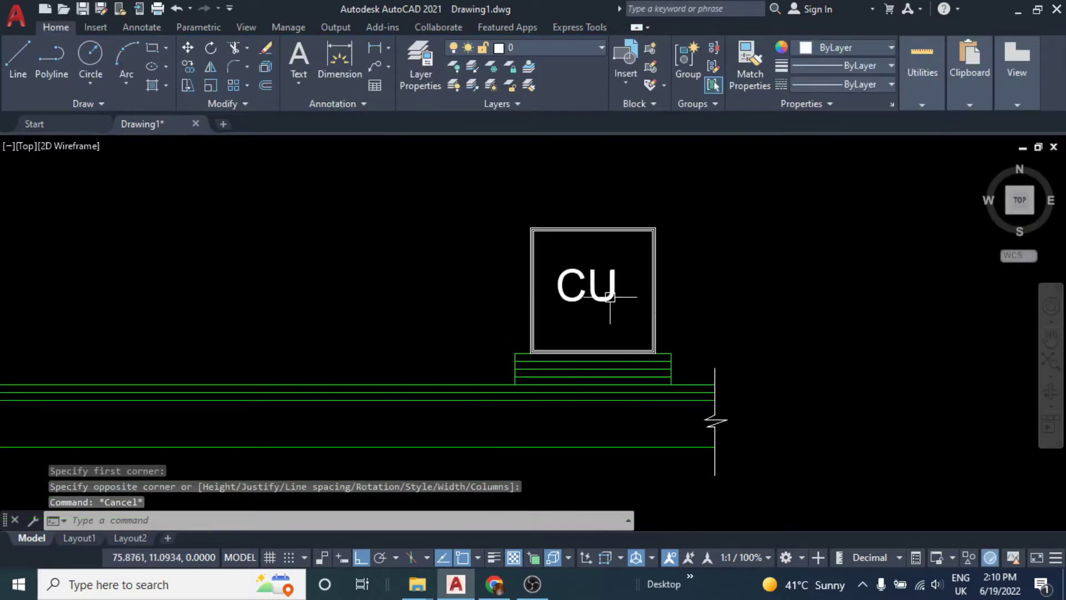
mouse_move(605, 300)
middle_mouse_down()
mouse_move(664, 255)
mouse_move(654, 267)
middle_mouse_up()
scroll(635, 291, "down", 2)
mouse_move(590, 285)
middle_mouse_down()
mouse_move(615, 295)
mouse_move(647, 268)
middle_mouse_up()
scroll(615, 295, "up", 2)
key("Escape")
key("Escape")
key("Escape")
- Bring the lower green lines into view and try an offset, then cancel it
scroll(501, 298, "down", 2)
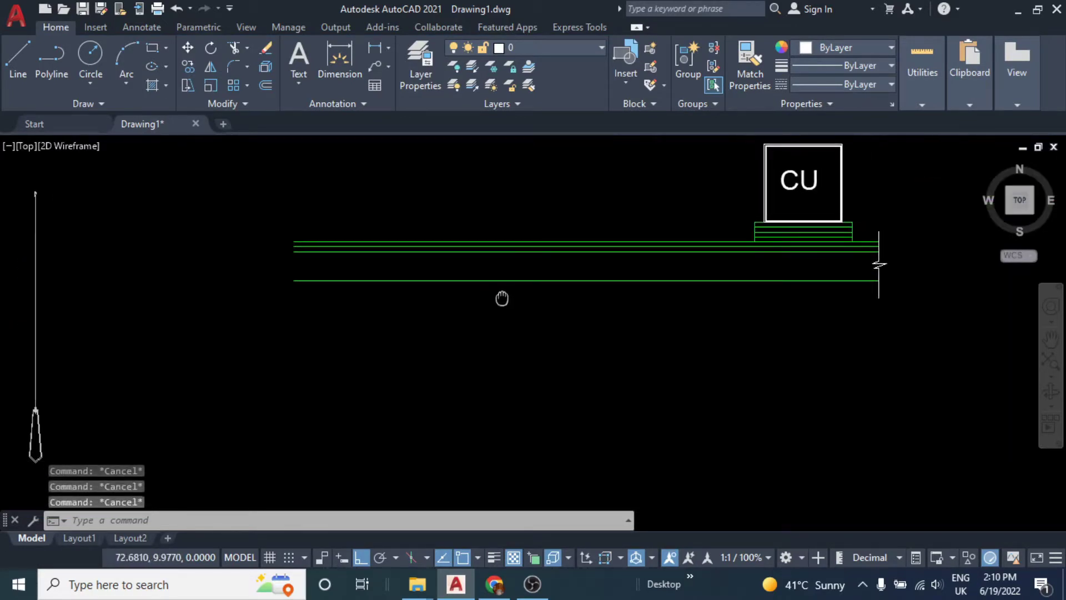
scroll(472, 309, "up", 2)
mouse_move(483, 274)
middle_mouse_down()
mouse_move(509, 285)
mouse_move(498, 281)
middle_mouse_up()
type("o")
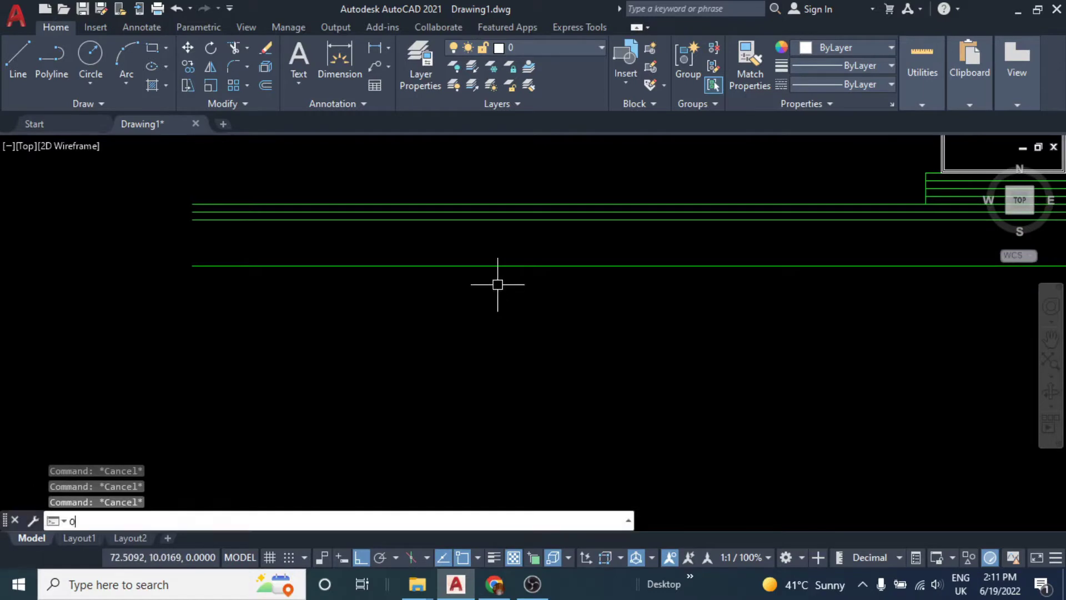
key("Return")
key("Return")
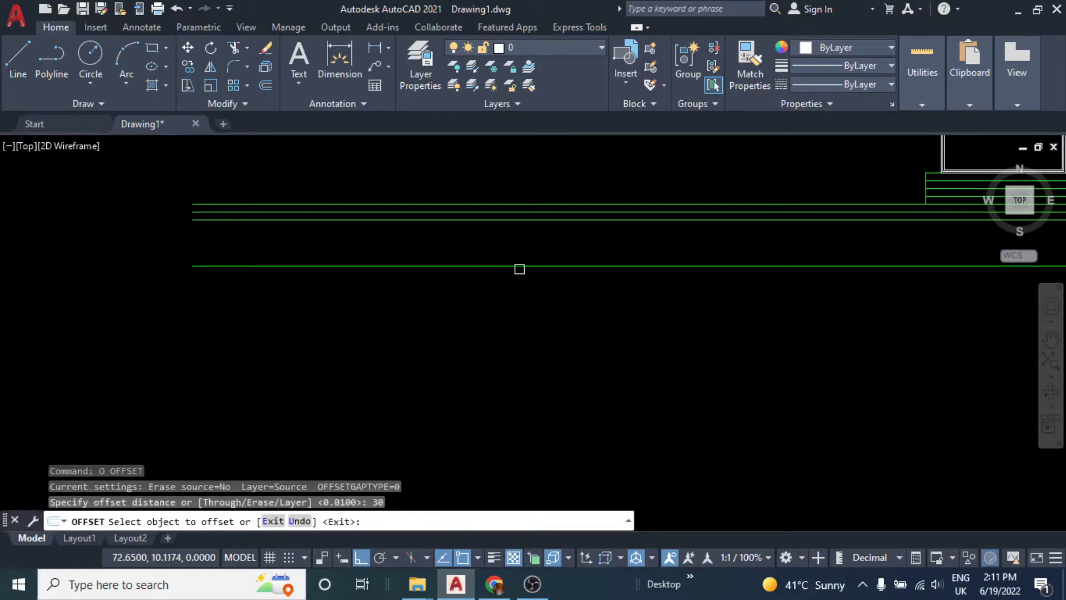
left_click(521, 271)
left_click(520, 309)
right_click(516, 322)
key("Escape")
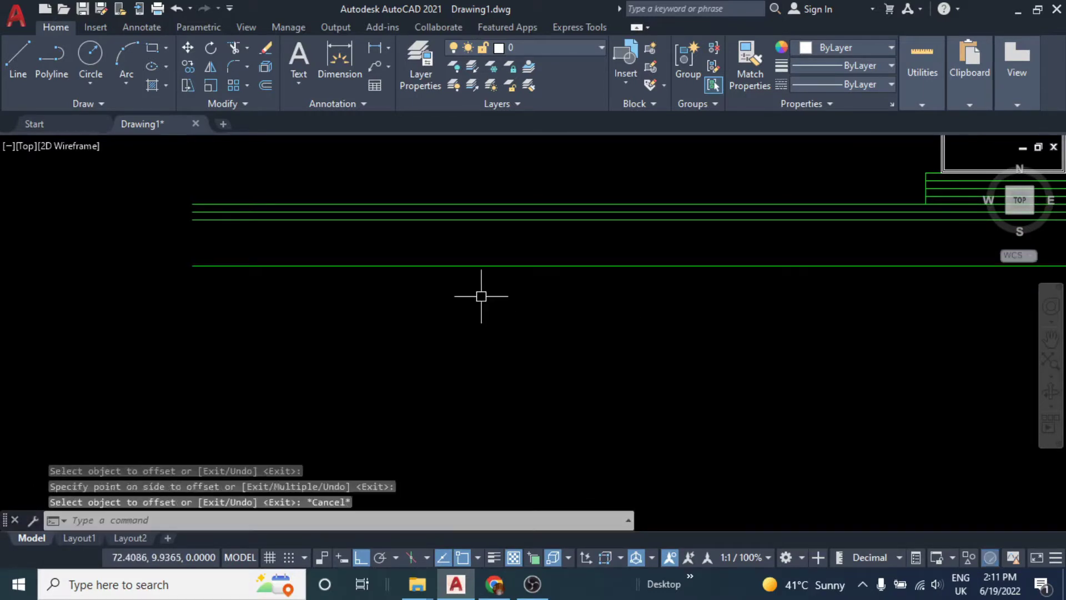
key("Escape")
key("Escape")
key("Escape")
- Offset the lowest green line 0.3 downward
type("o")
key("Return")
type(".3")
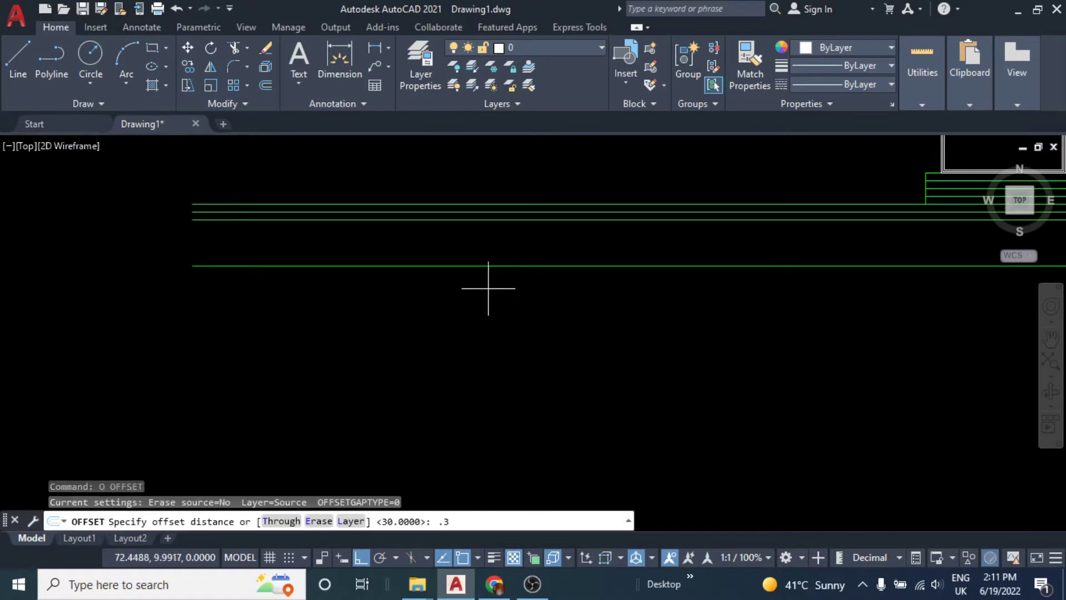
key("Return")
left_click(482, 263)
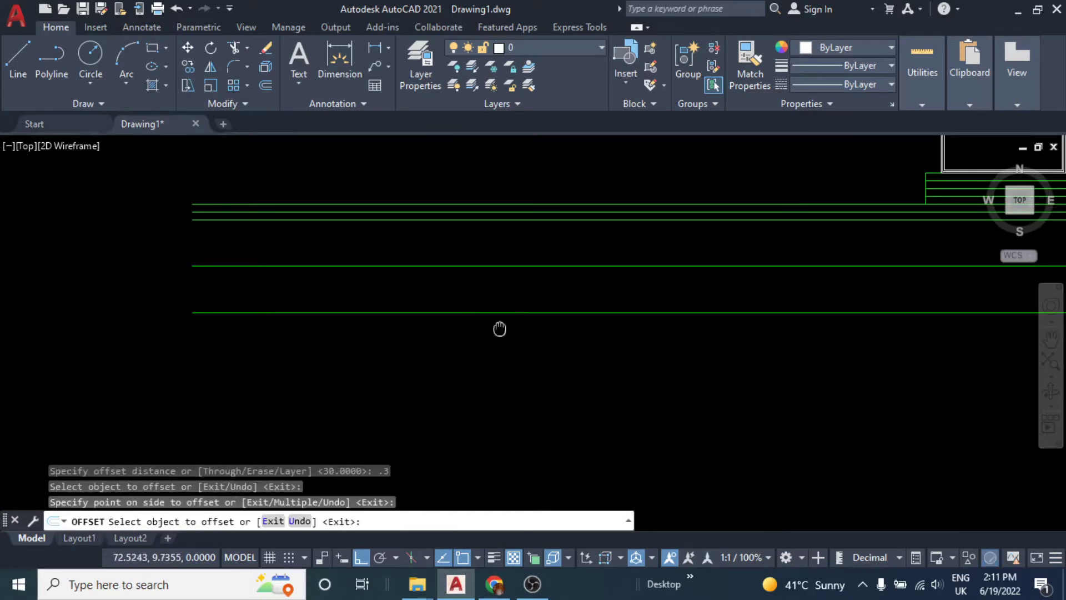
left_click(483, 306)
key("Escape")
key("Escape")
- Offset the new lowest green line a further 0.4 downward
type("o")
key("Return")
type(".")
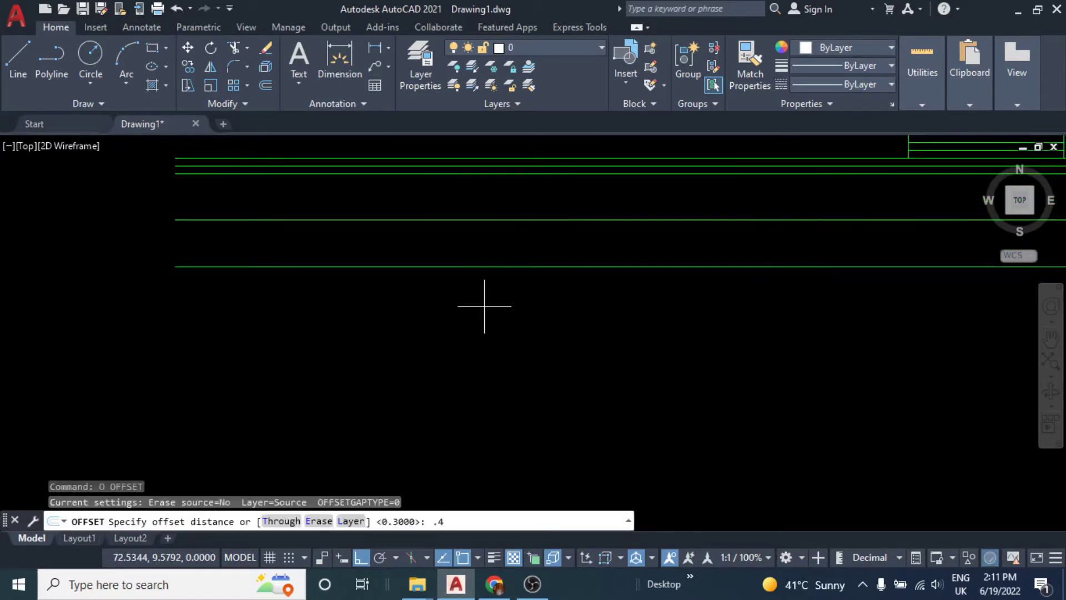
key("Return")
left_click(494, 264)
left_click(495, 312)
key("Escape")
- Draw a vertical line spanning the lowest pair of green lines
key("Escape")
key("Escape")
middle_click_drag(495, 312, 507, 305)
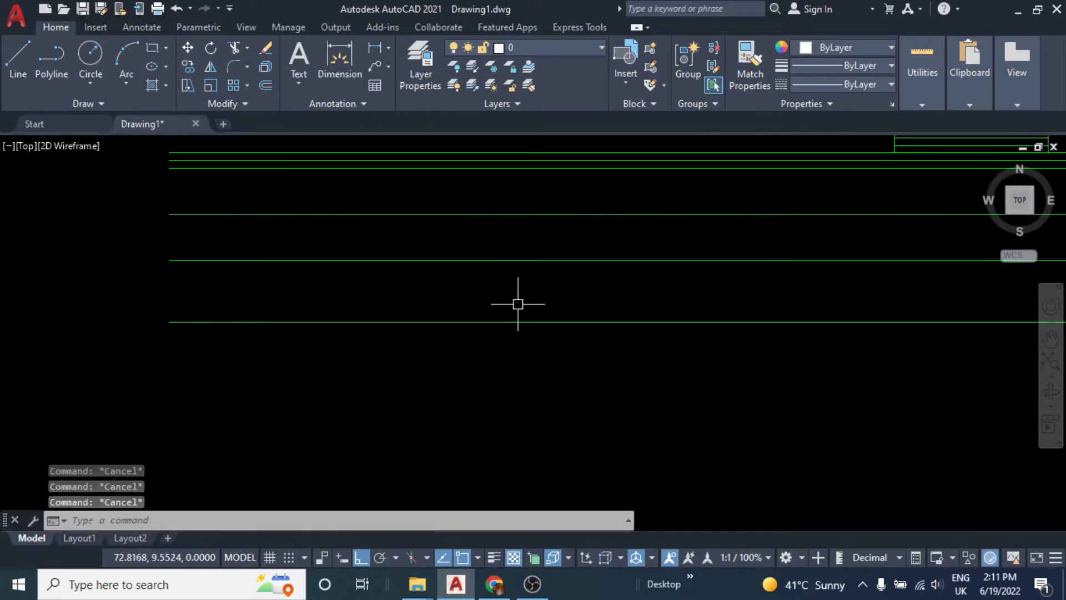
type("l")
key("Return")
left_click(508, 261)
left_click(508, 323)
key("Escape")
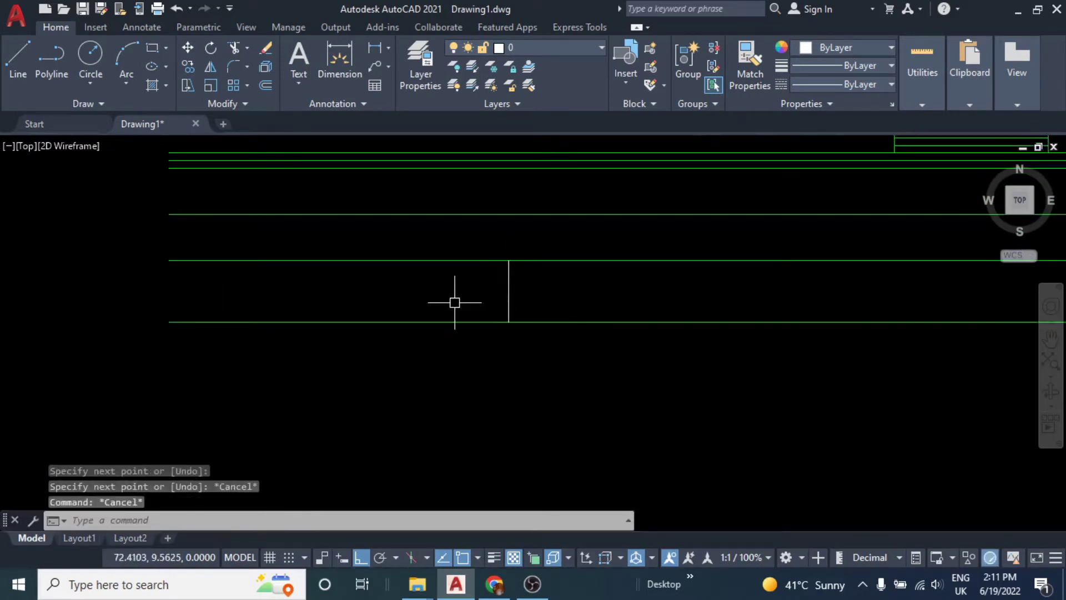
key("Escape")
key("Escape")
middle_click_drag(452, 302, 528, 304)
- Offset the vertical line 0.8 to the left
type("o")
key("Return")
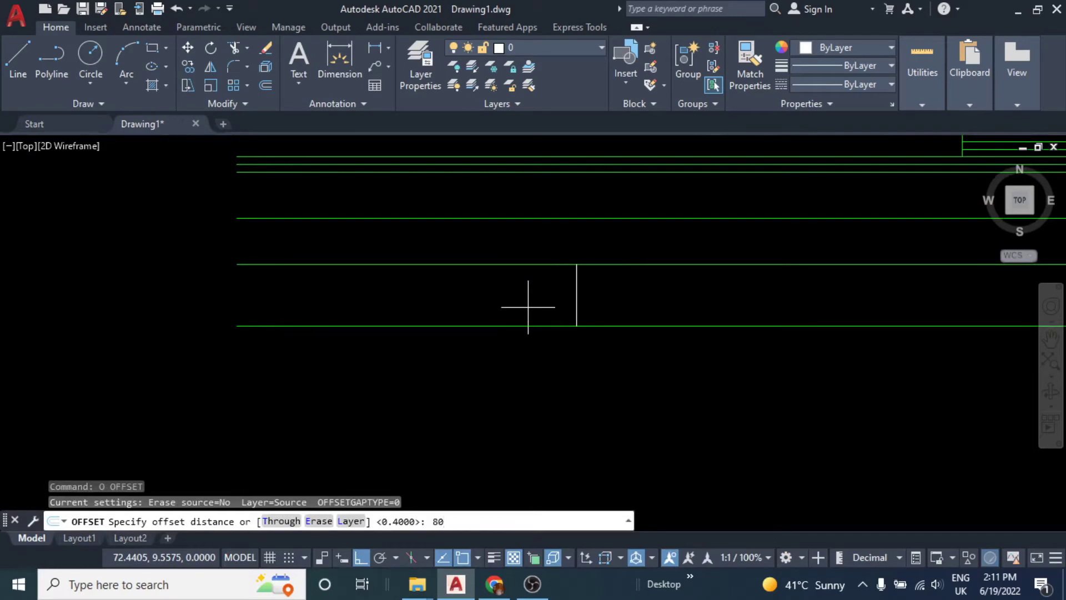
key("Return")
left_click(578, 292)
key("Escape")
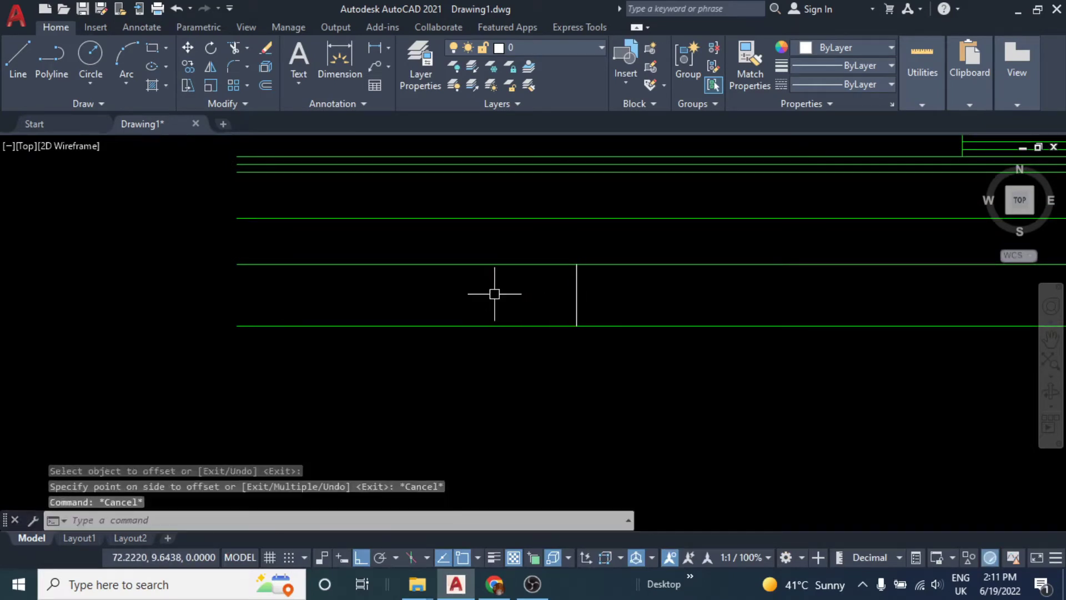
type("o")
key("Return")
key("Escape")
type("o")
key("Return")
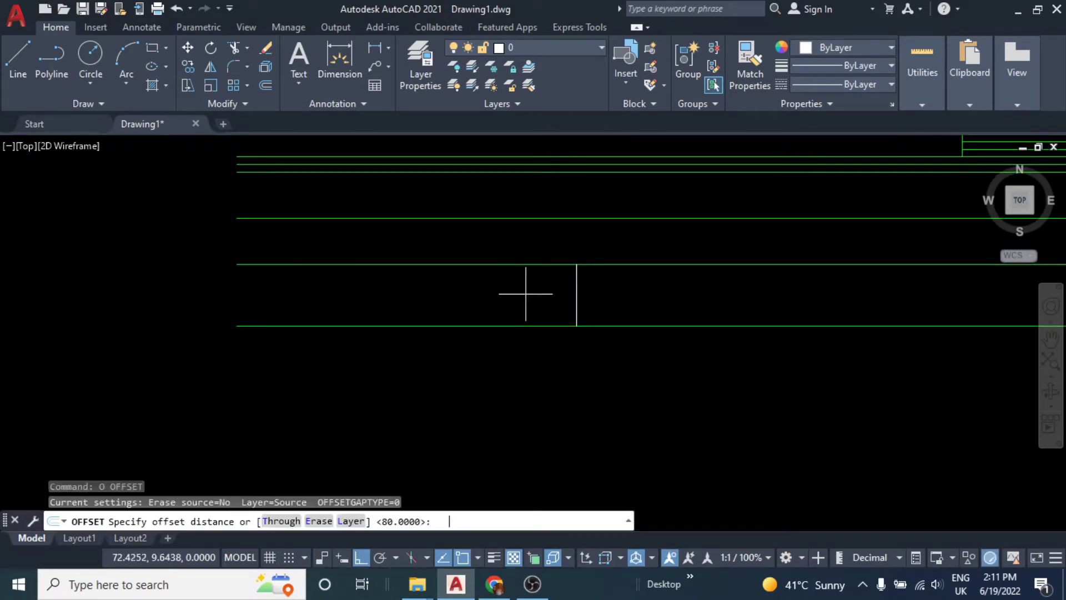
key("Return")
left_click(576, 299)
left_click(470, 298)
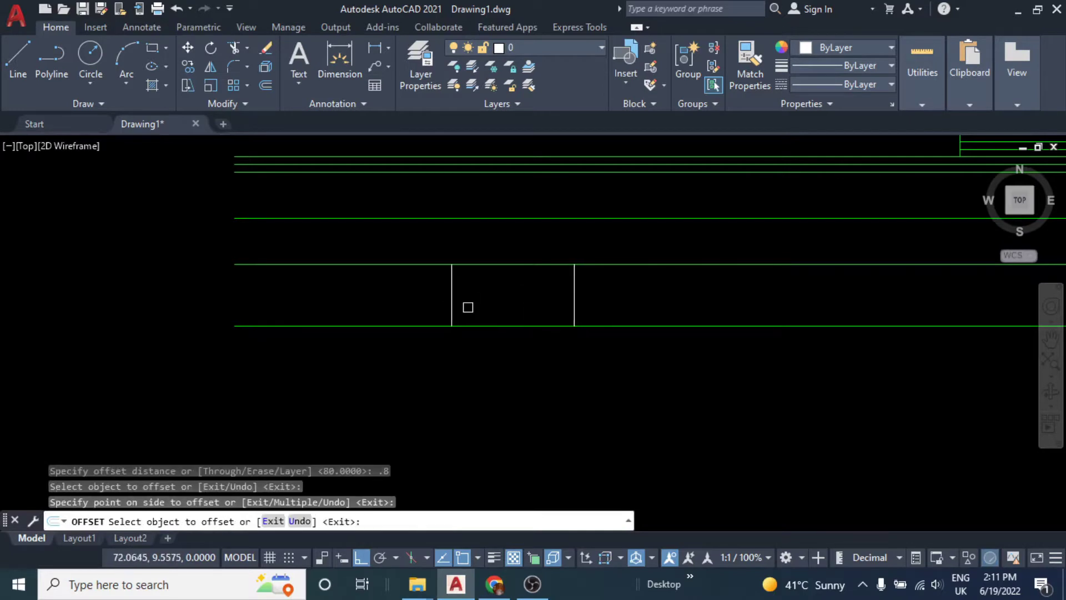
key("Escape")
- Offset the left vertical line another 0.2 left, delete the extra line, and trim the box
type("o")
key("Return")
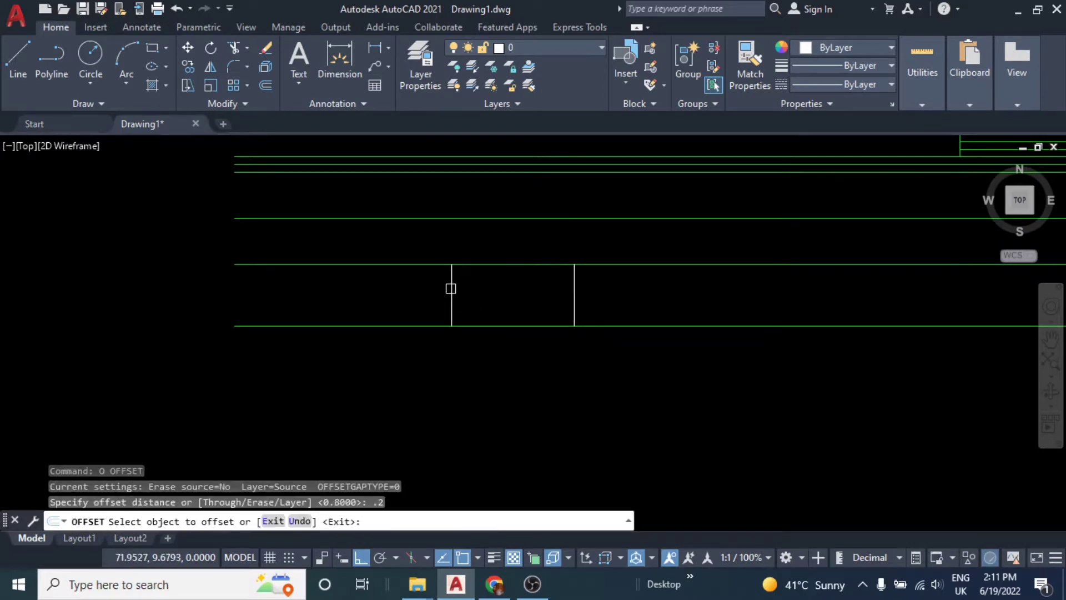
left_click(451, 289)
left_click(442, 293)
key("Escape")
key("Delete")
type("tr")
key("Return")
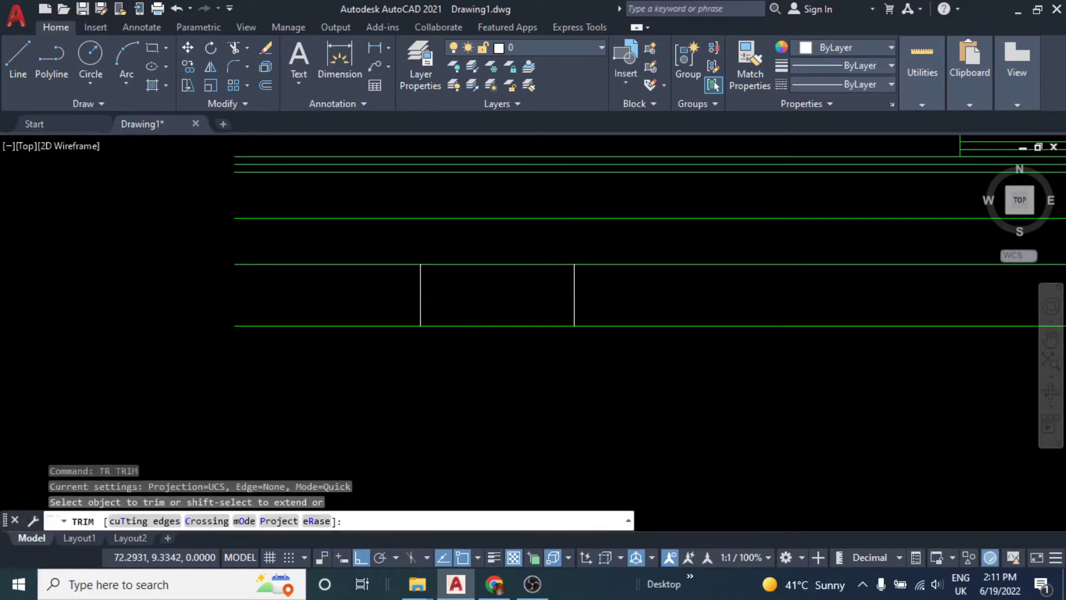
left_click(613, 244)
- Set the polyline width to 0.01 using a test segment, then erase that segment
key("Escape")
scroll(610, 344, "down", 3)
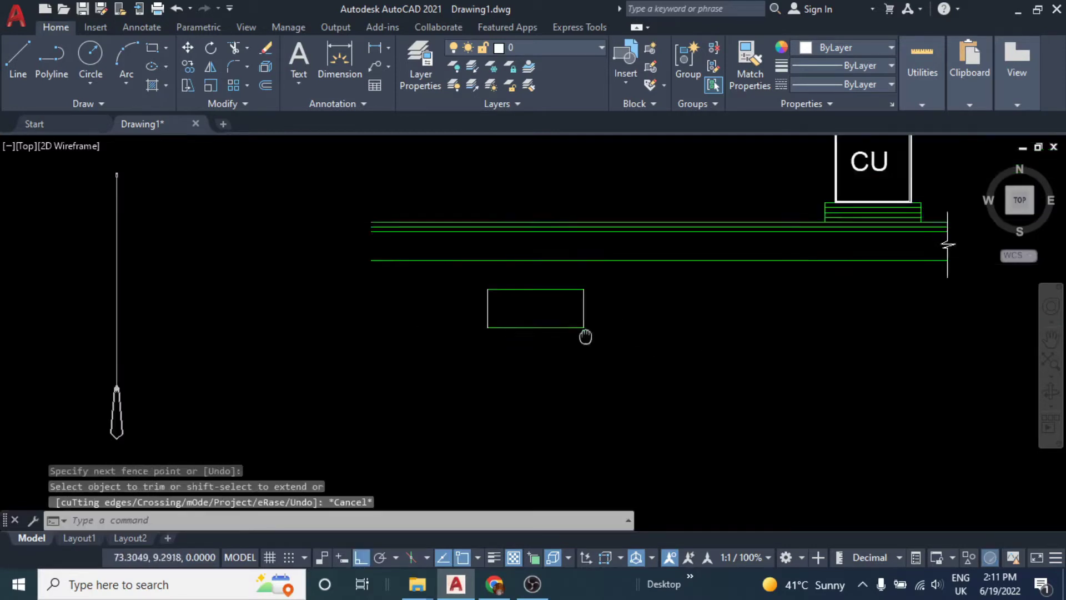
scroll(600, 324, "down", 2)
key("Escape")
key("Escape")
type("pl")
key("Return")
left_click(565, 322)
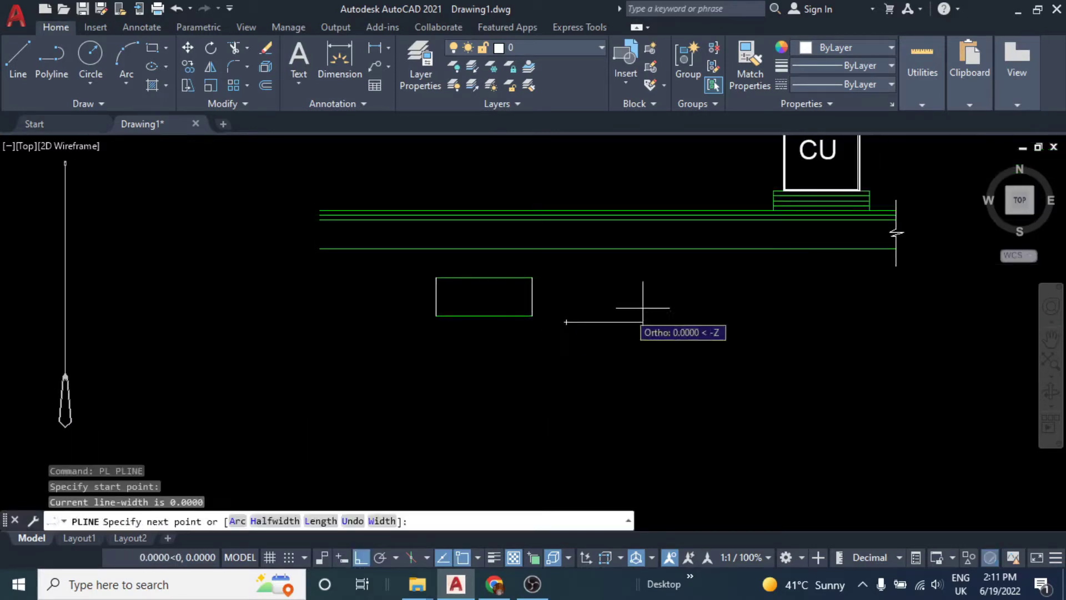
left_click(382, 522)
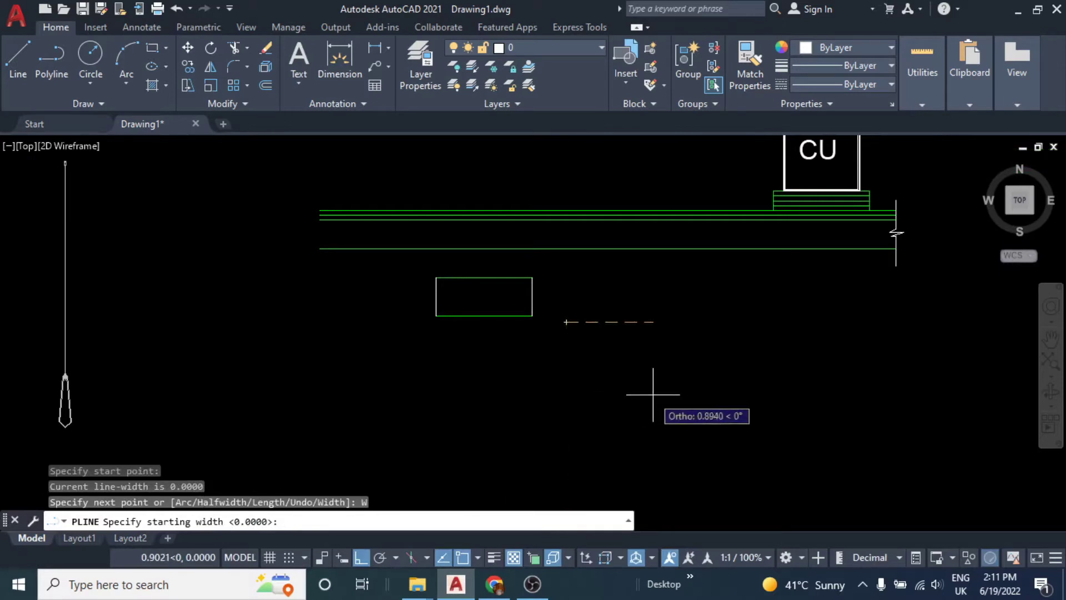
key("Return")
key("Return")
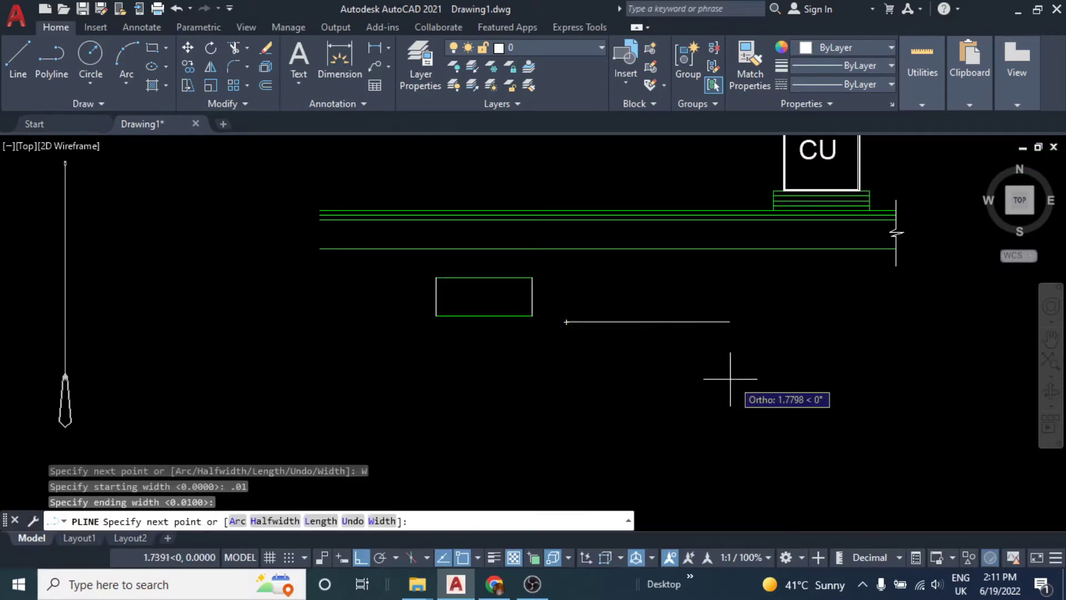
left_click(666, 333)
key("Escape")
left_click_drag(685, 352, 654, 311)
key("e")
key("Return")
key("Escape")
key("Escape")
- Trace the small rectangle's corners with a 0.01-wide white polyline
type("PL")
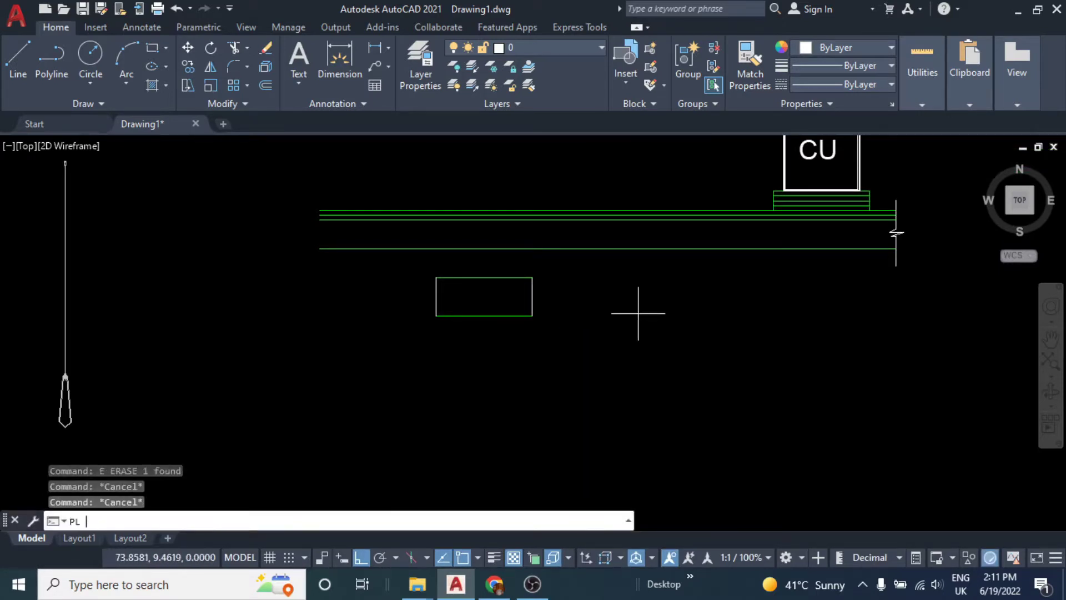
left_click(436, 278)
scroll(494, 294, "up", 1)
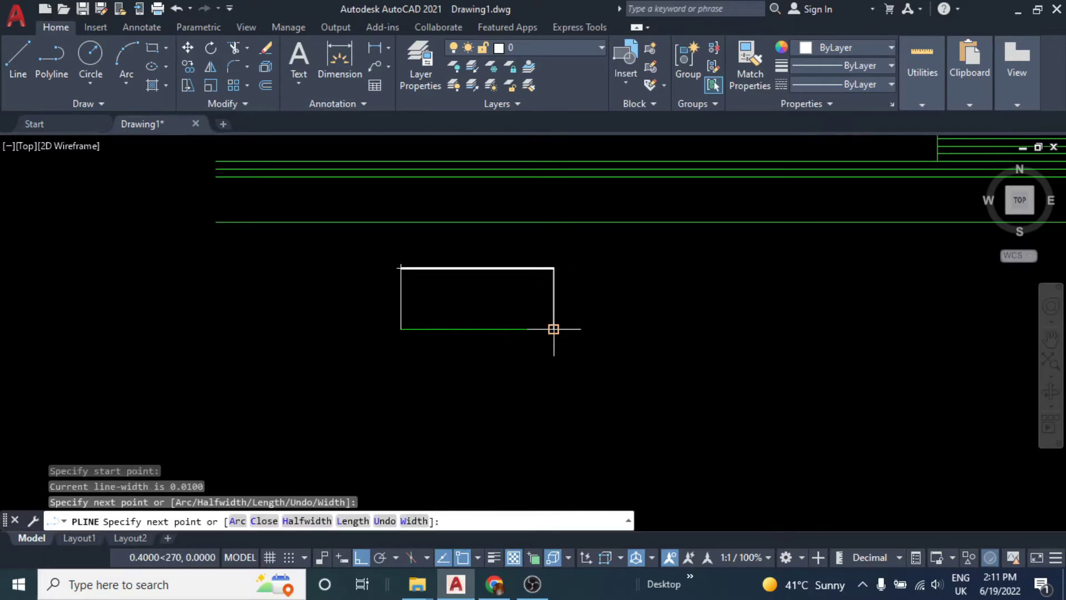
key("Escape")
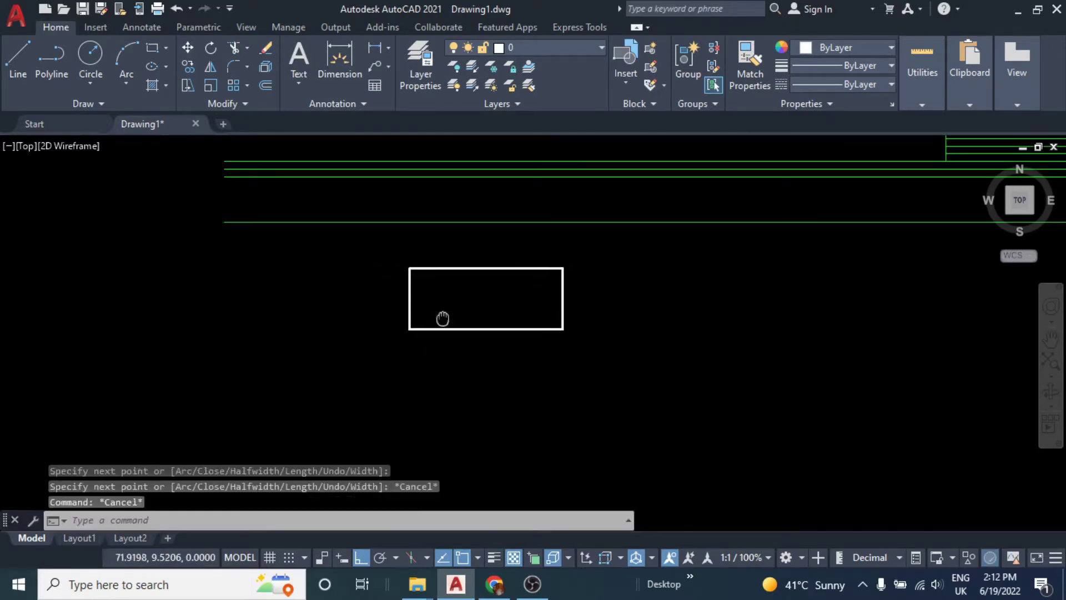
middle_click_drag(442, 317, 507, 312)
scroll(615, 288, "down", 2)
- Copy the CU label into the empty box below, with ortho turned off
scroll(647, 261, "up", 2)
key("Escape")
key("Escape")
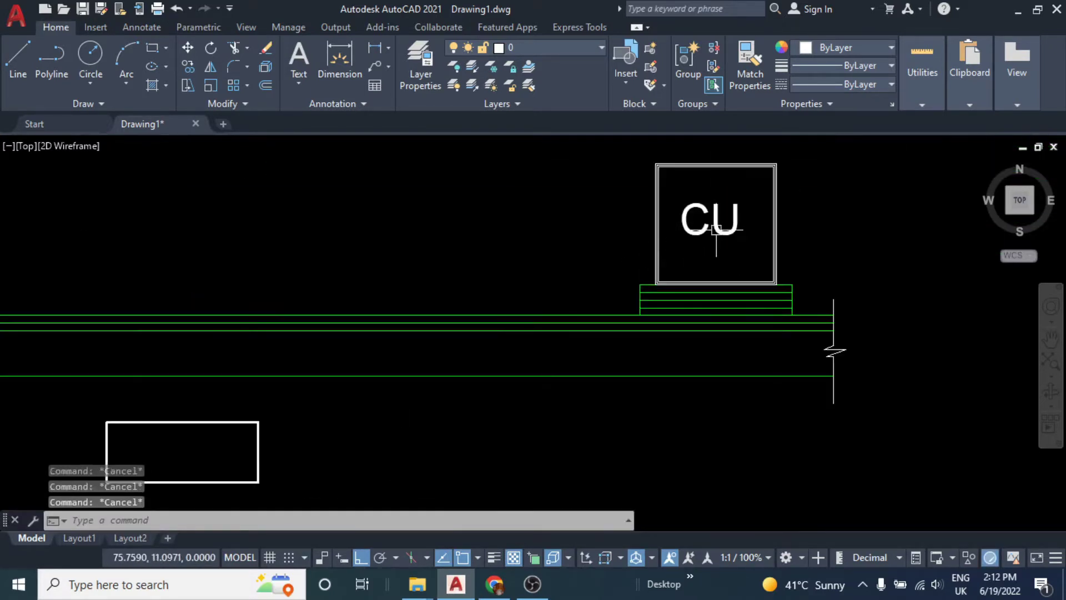
middle_click_drag(692, 260, 642, 280)
type("co")
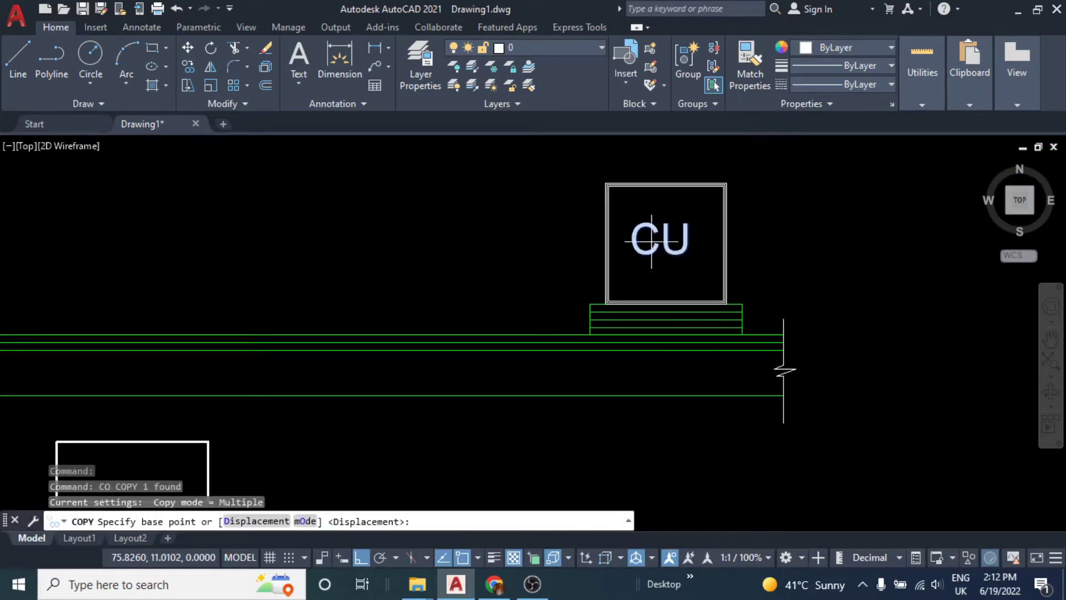
left_click(652, 241)
left_click(361, 557)
middle_click_drag(148, 479, 558, 310)
scroll(558, 309, "up", 3)
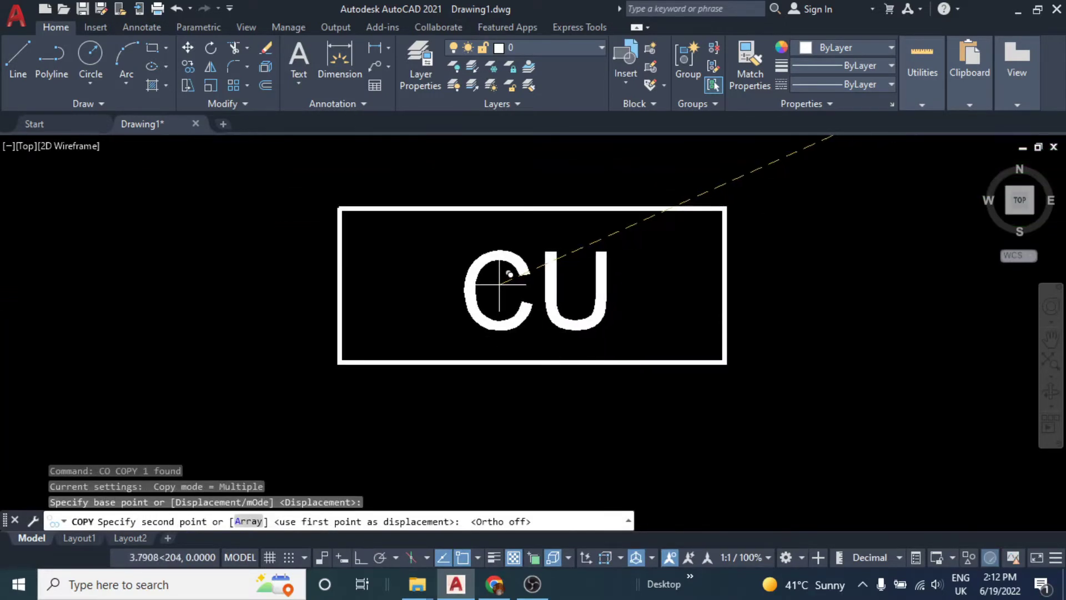
scroll(500, 281, "up", 1)
left_click(483, 317)
key("Escape")
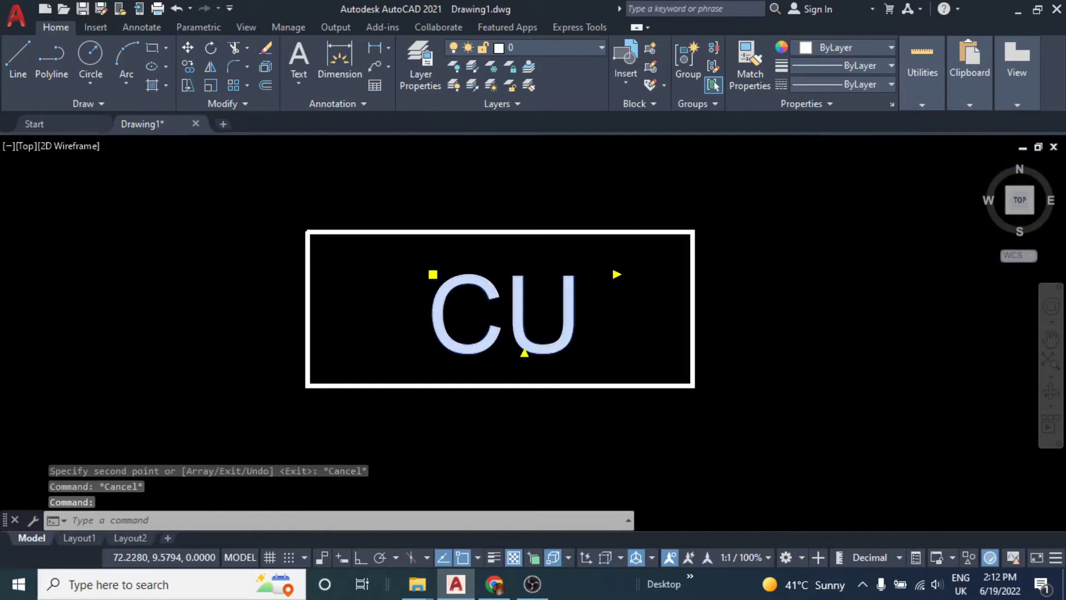
- Edit the copied label to read FCU and move it to the centre of the box
double_click(439, 311)
type("F")
left_click(590, 449)
middle_click_drag(506, 345, 611, 338)
left_click(610, 339)
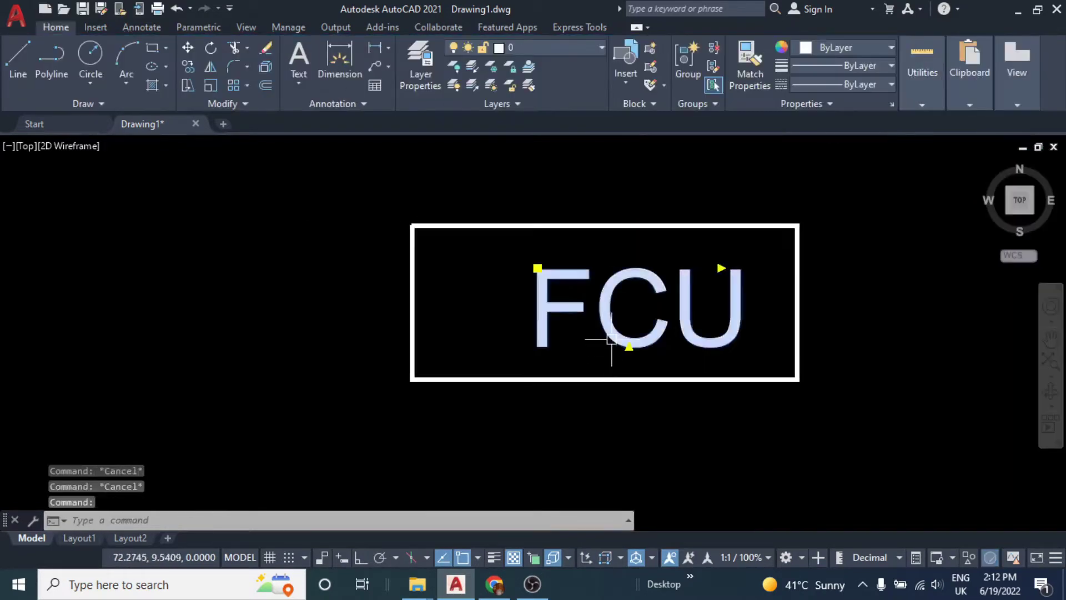
type("m")
key("Return")
left_click(598, 369)
left_click(639, 397)
key("Escape")
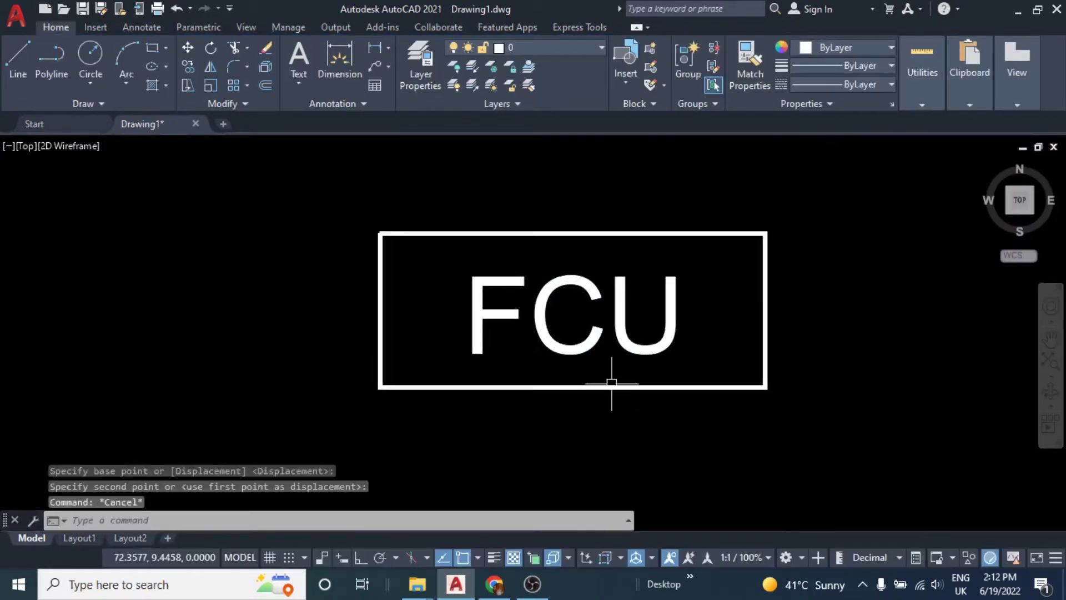
- Change the FCU label's colour to Green
left_click(565, 350)
left_click(835, 48)
left_click(830, 236)
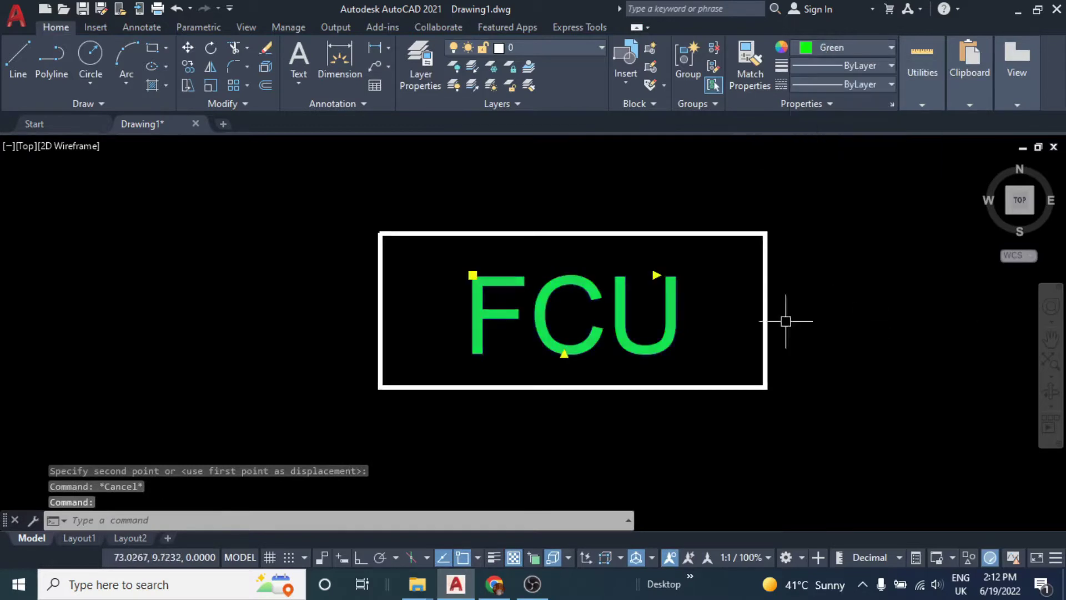
key("Escape")
scroll(620, 312, "down", 5)
scroll(532, 334, "up", 3)
scroll(532, 335, "up", 2)
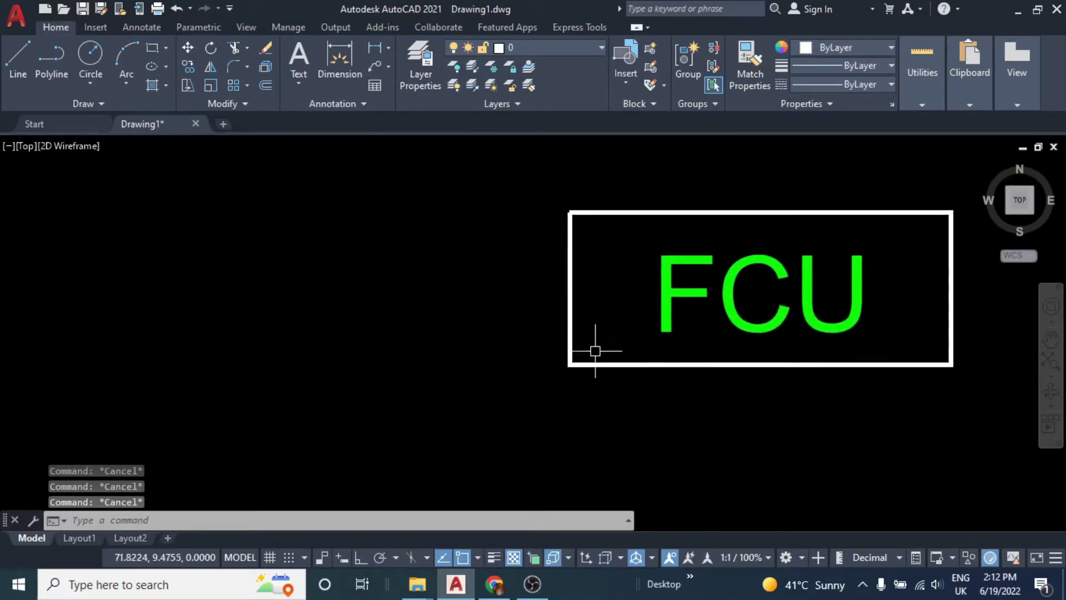
type("l")
key("Return")
key("Escape")
key("Escape")
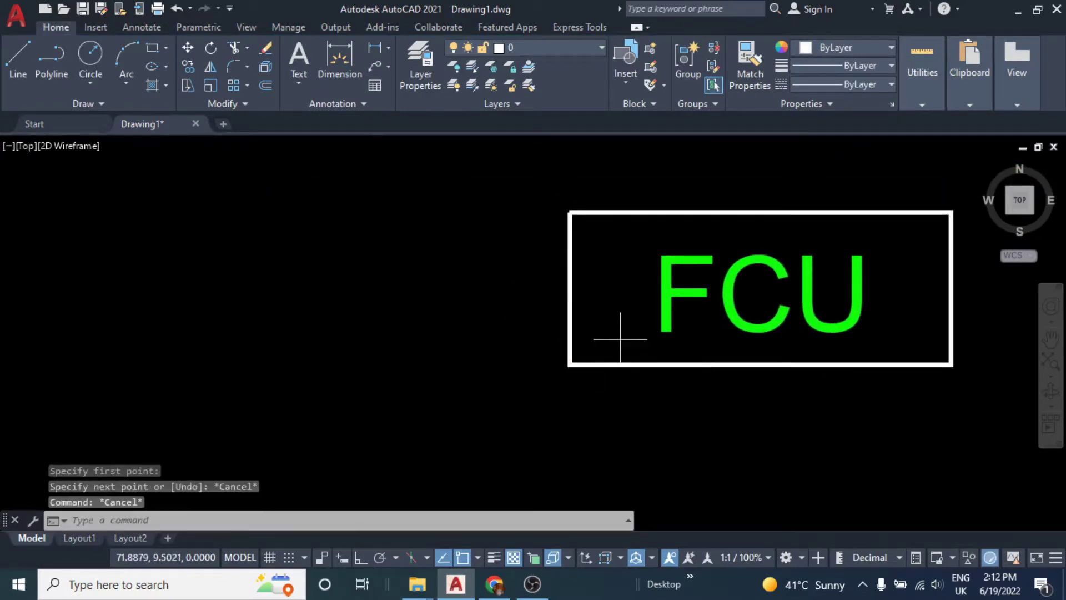
- Change the FCU box outline's colour to Magenta
left_click_drag(618, 337, 584, 389)
left_click(842, 54)
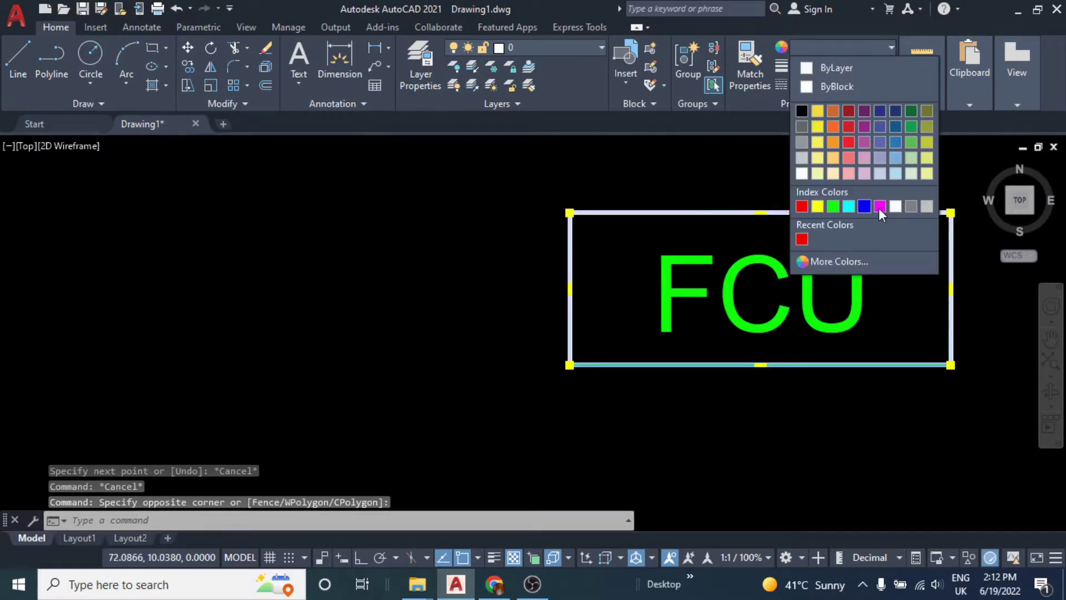
left_click(880, 207)
key("Escape")
key("Escape")
middle_click_drag(649, 334, 615, 332)
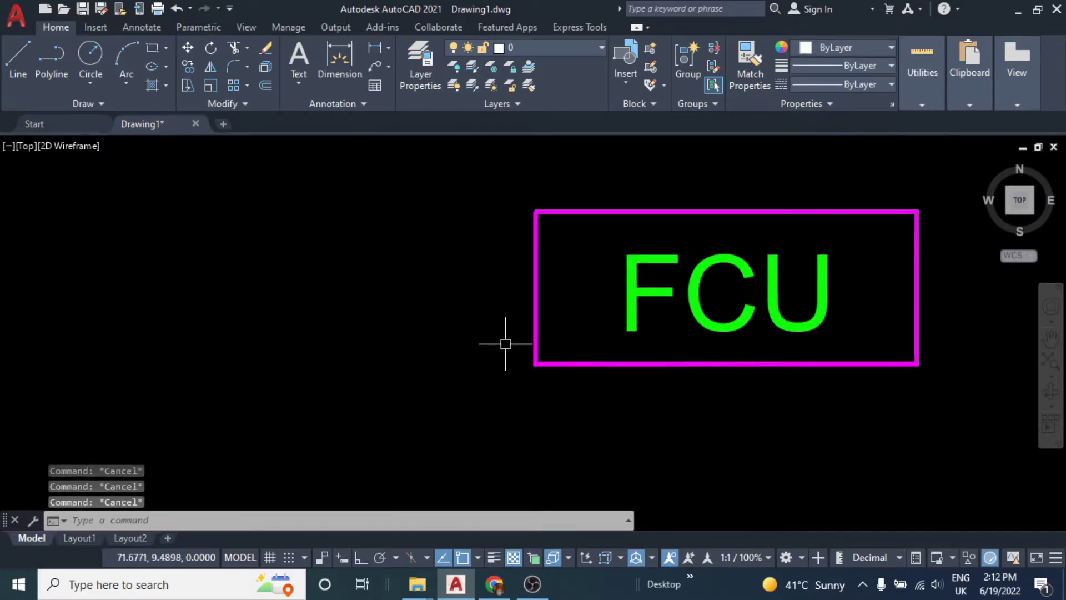
- Draw a horizontal line running left from the FCU box's lower-left corner, erasing a stray diagonal
key("l")
key("Return")
scroll(523, 357, "up", 2)
left_click(541, 368)
left_click(408, 382)
key("Escape")
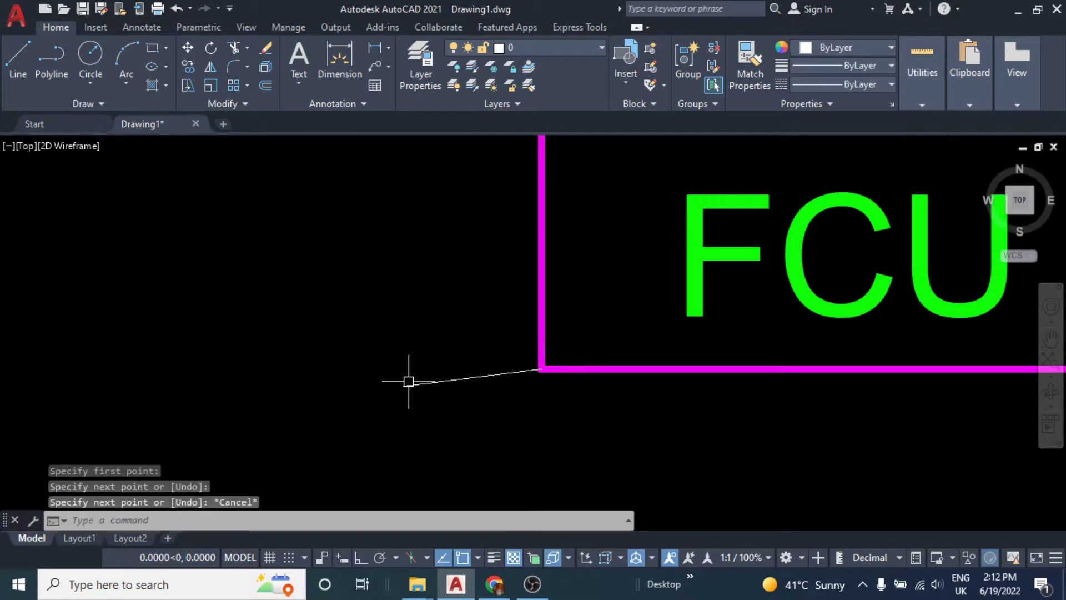
key("Delete")
key("l")
key("Return")
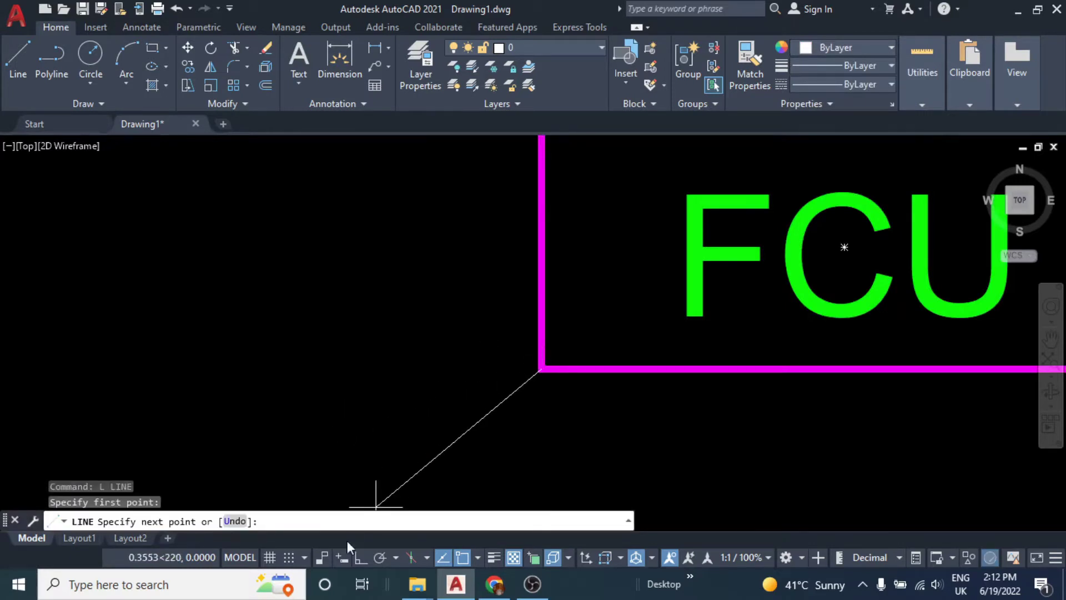
left_click(292, 399)
key("Escape")
middle_click_drag(322, 349, 352, 362)
- Offset the horizontal line 5 units upward
key("o")
key("Return")
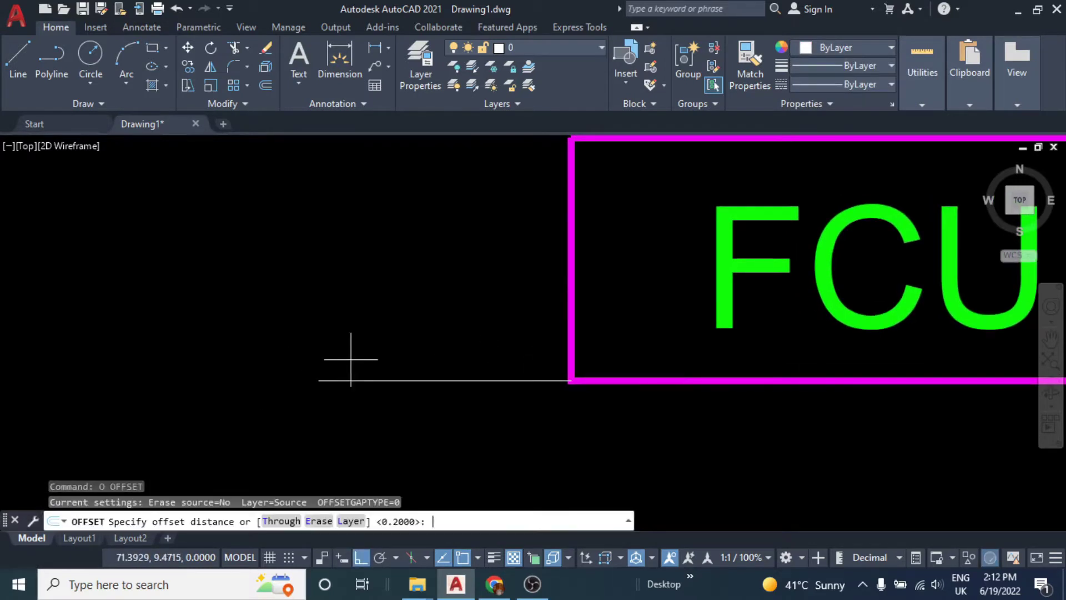
type("5")
key("Return")
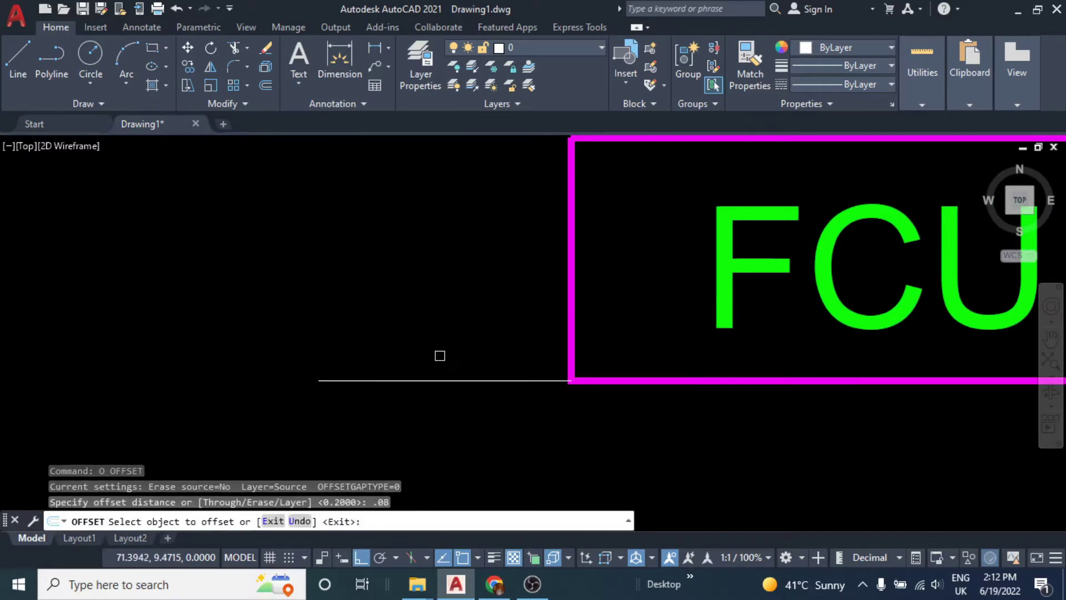
left_click(445, 381)
left_click(449, 295)
key("Escape")
key("Escape")
- Mirror the selected line across a horizontal axis, keeping the original
left_click_drag(505, 340, 465, 409)
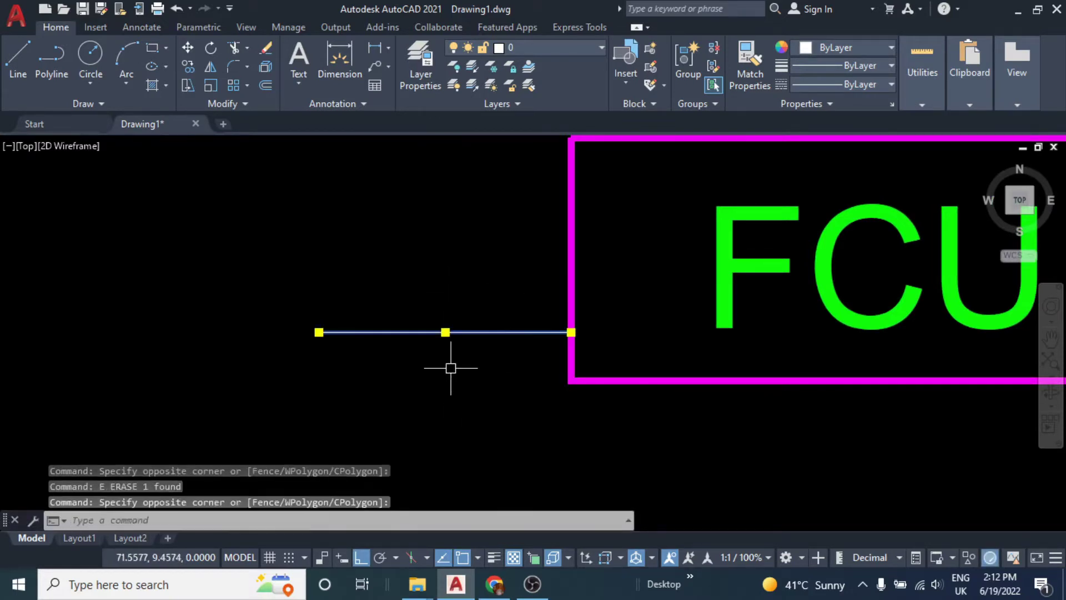
type("mi")
key("Return")
left_click(571, 256)
left_click(409, 262)
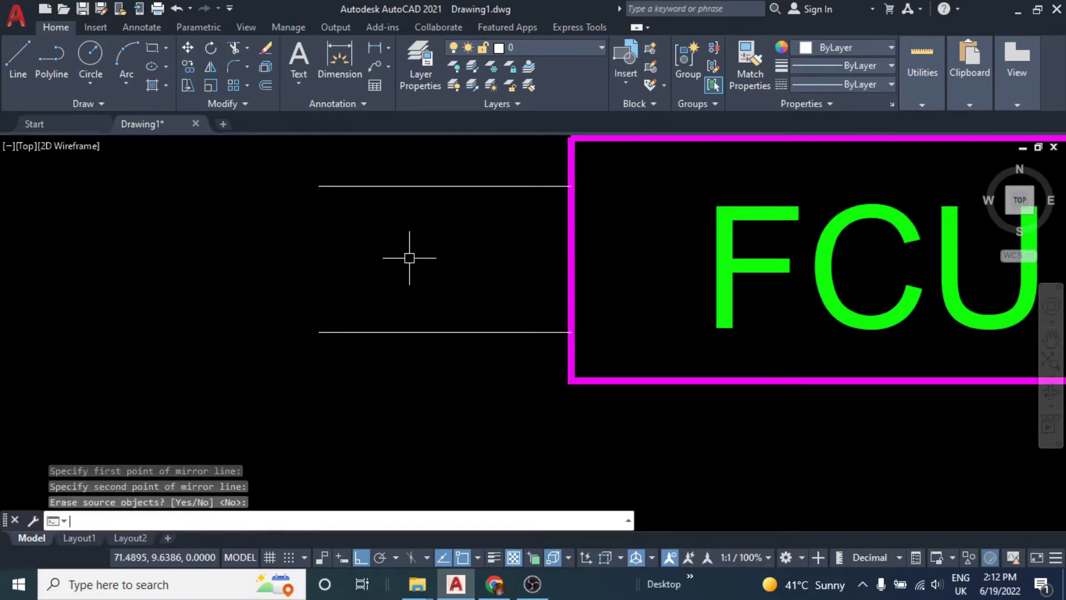
key("Return")
key("Escape")
middle_click_drag(477, 266, 437, 284)
key("Escape")
key("Escape")
- Offset the short vertical closing line 0.1 to the left
type("l")
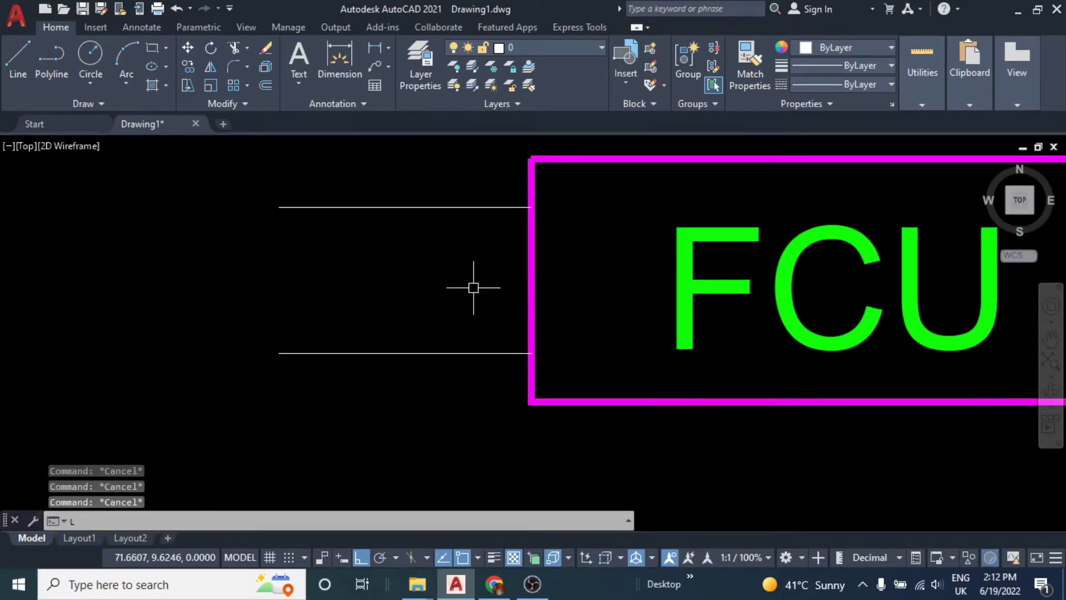
key("Return")
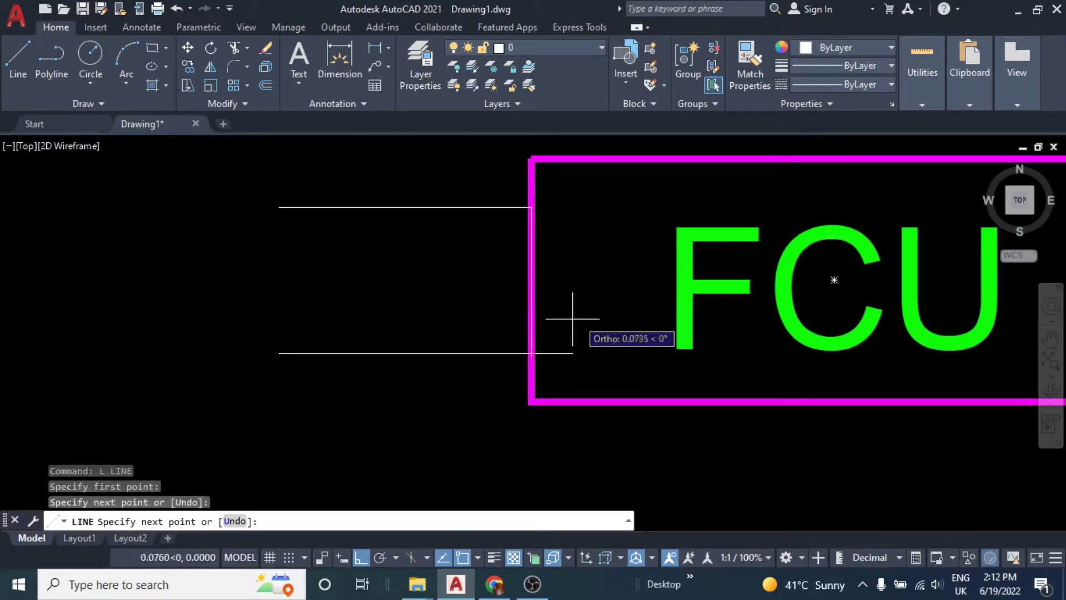
type("`")
key("Escape")
type("o")
key("Return")
type(".")
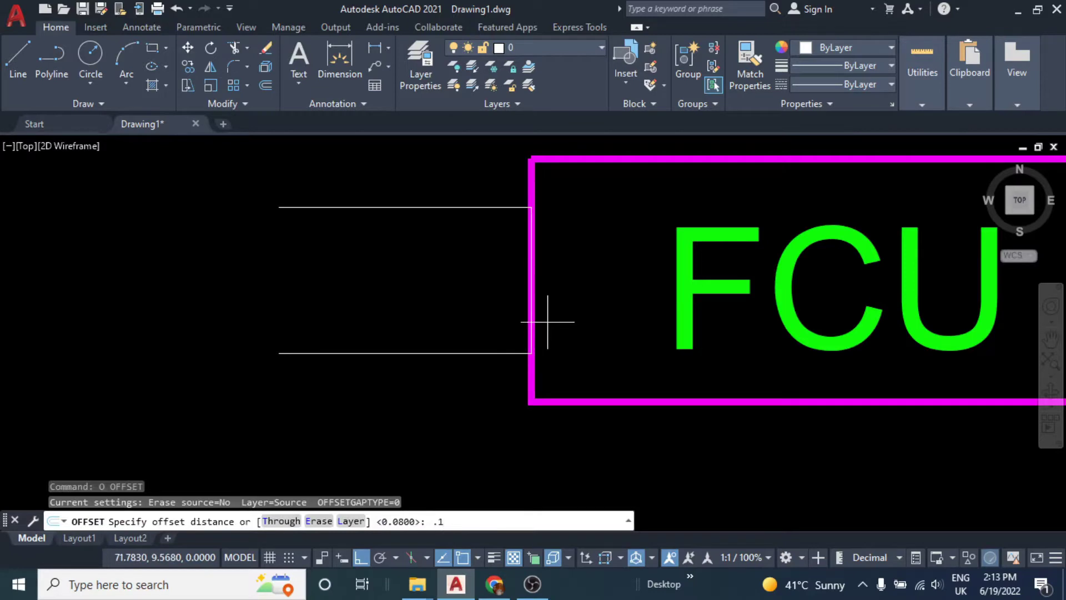
key("Return")
left_click(531, 311)
left_click(418, 286)
key("Escape")
- Trim the horizontal lines left of the new vertical edge
type("tr")
key("Return")
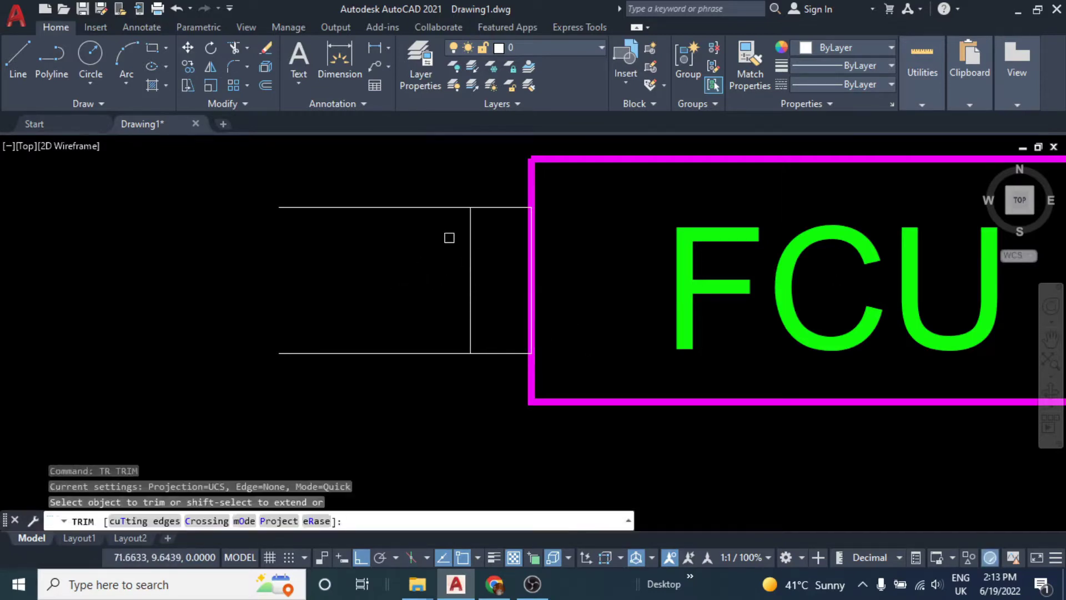
left_click_drag(418, 185, 433, 372)
key("Escape")
- Offset evenly spaced vertical lines inside the stub from its vertical edge
type("o")
key("Return")
type(".")
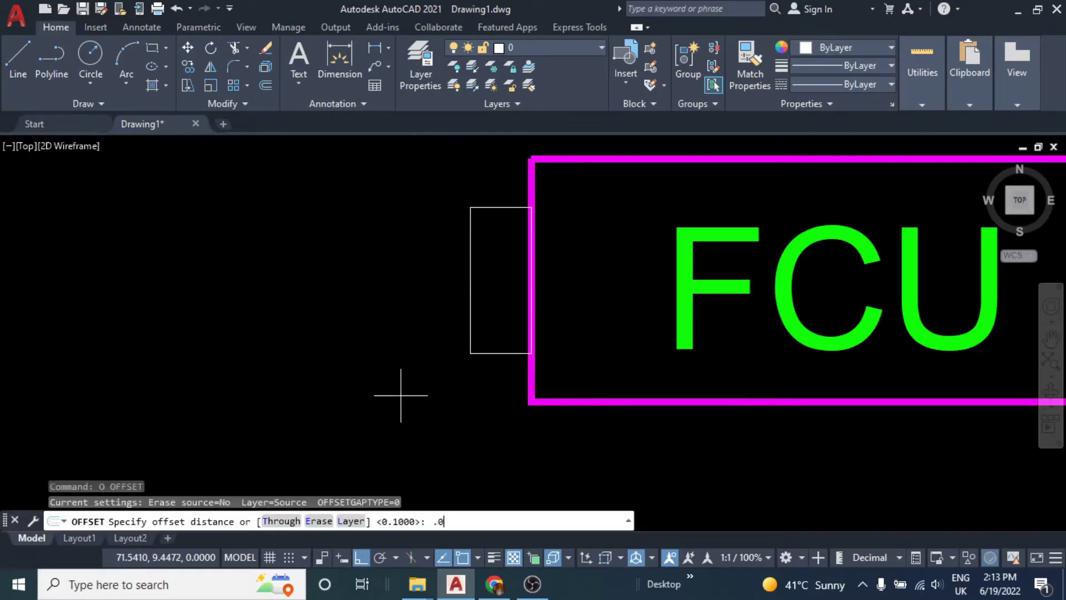
key("Return")
left_click(470, 330)
scroll(494, 316, "up", 2)
left_click(474, 319)
left_click(506, 330)
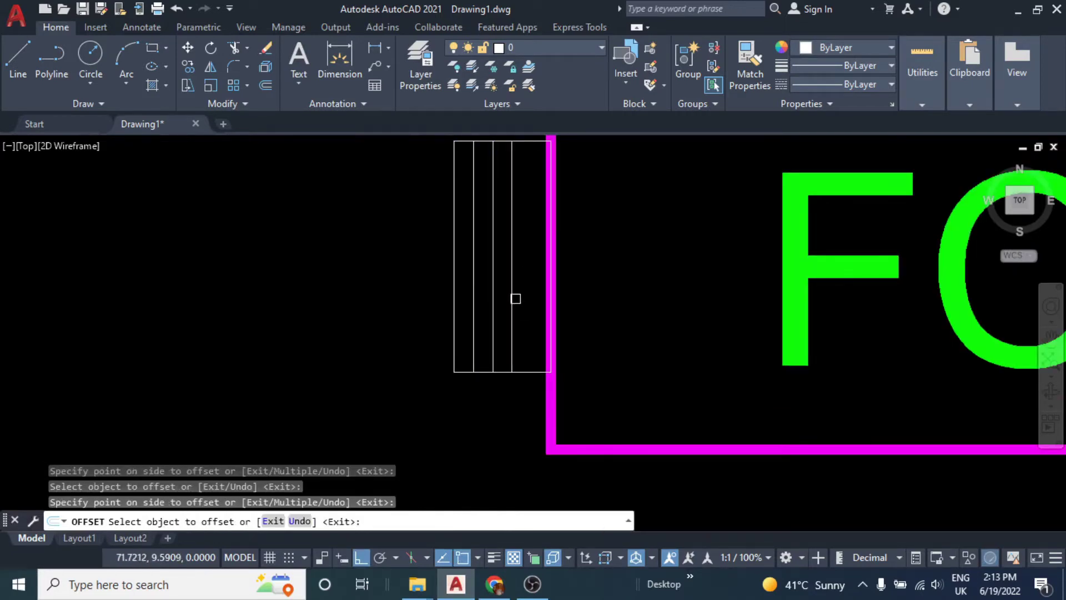
left_click(516, 298)
scroll(507, 321, "down", 2)
key("Escape")
key("Escape")
- Match the louver lines to the magenta FCU outline's properties
type("m")
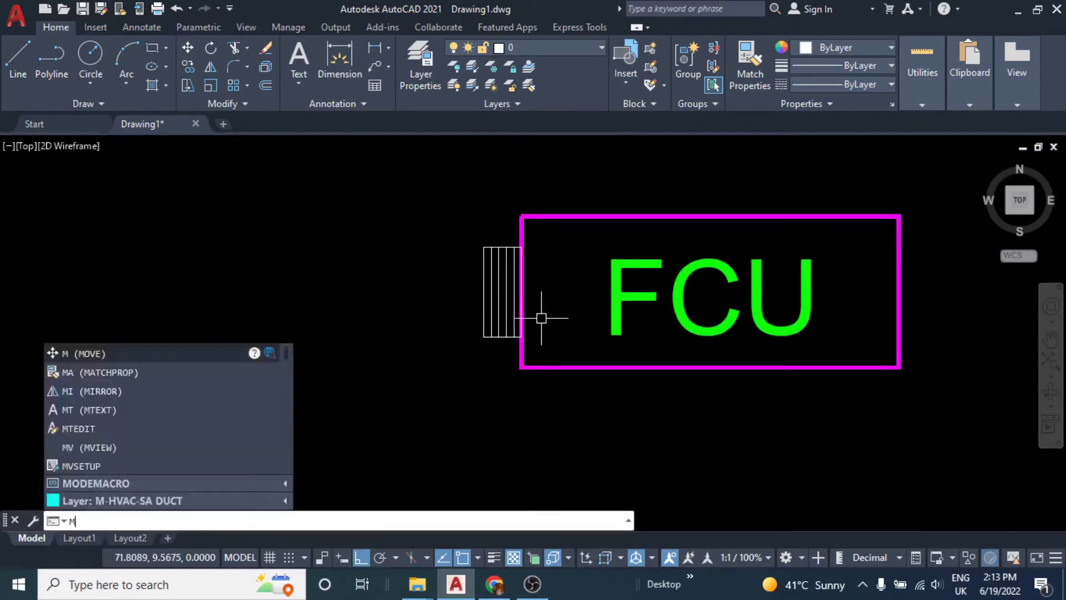
type("a")
key("Return")
left_click(564, 364)
left_click(522, 289)
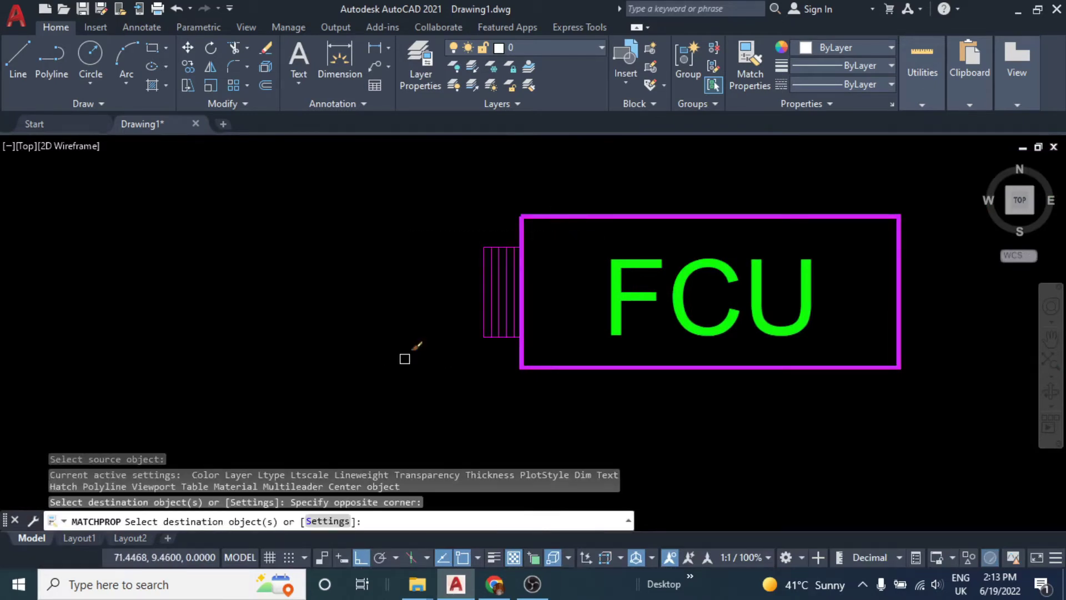
key("Escape")
key("Escape")
scroll(494, 250, "up", 5)
scroll(345, 396, "down", 2)
- Move the louver's top horizontal line up 0.05
left_click(469, 333)
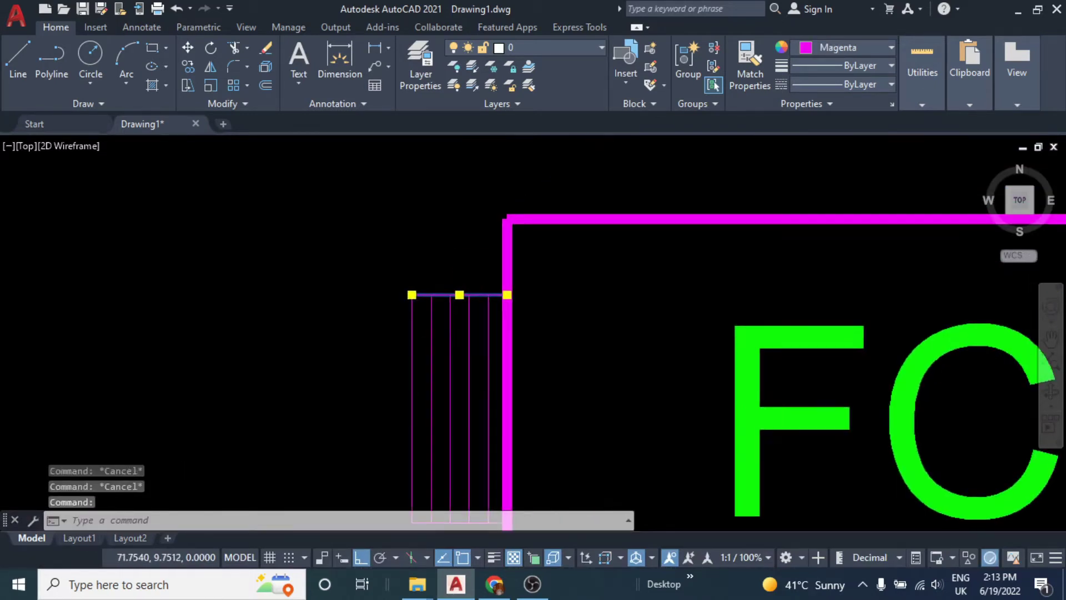
type("m")
left_click(595, 323)
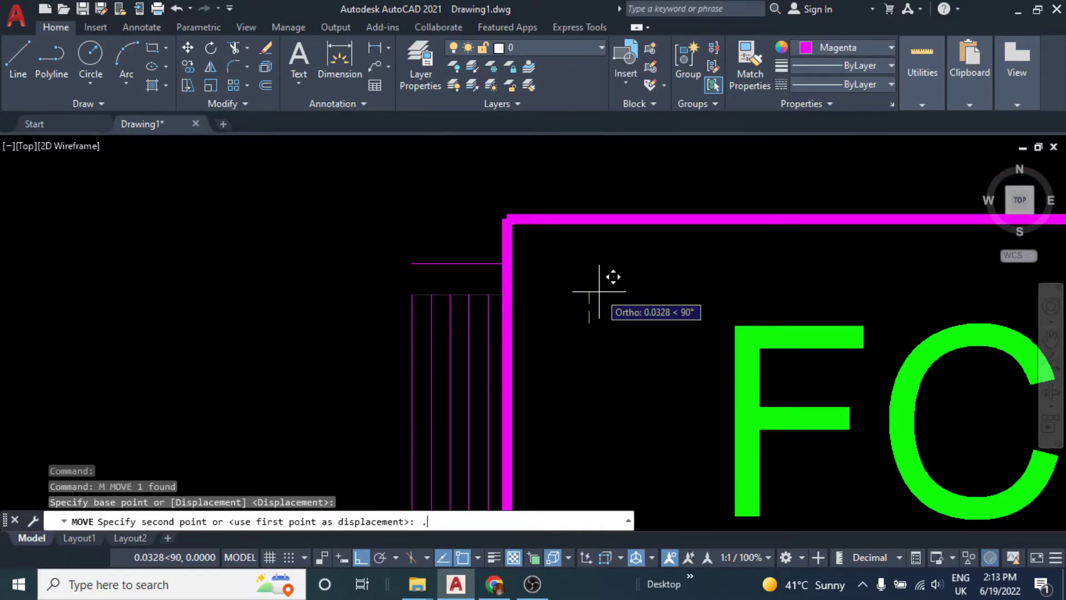
type("5")
key("Return")
key("Escape")
- Attempt to extend and mirror a louver line, abandoning the mirror
key("Escape")
middle_click_drag(474, 303, 522, 298)
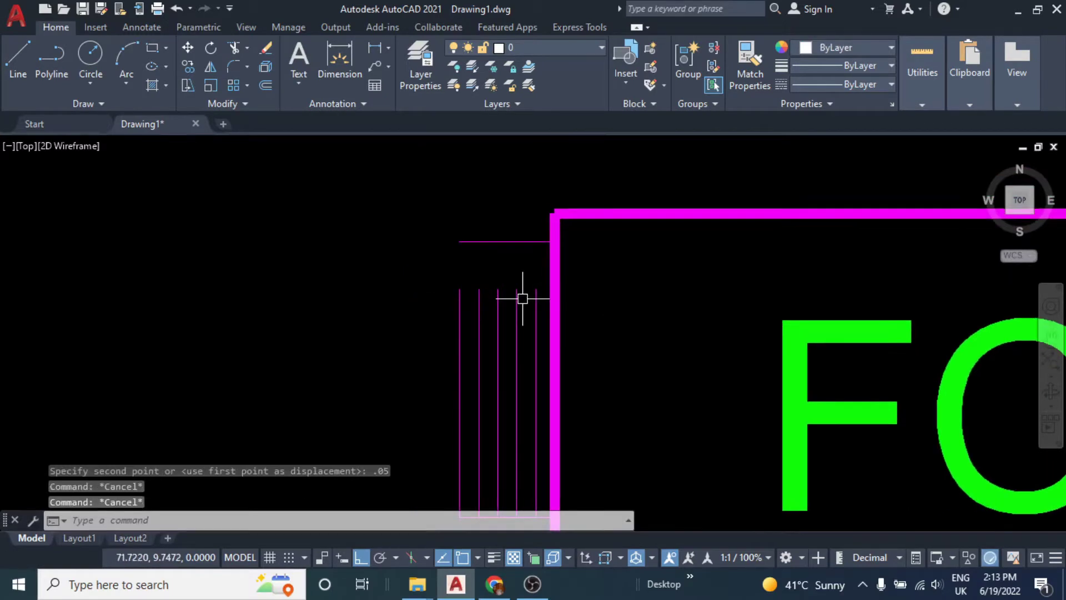
type("ex")
key("Return")
left_click(381, 357)
key("Return")
key("Escape")
scroll(511, 276, "up", 3)
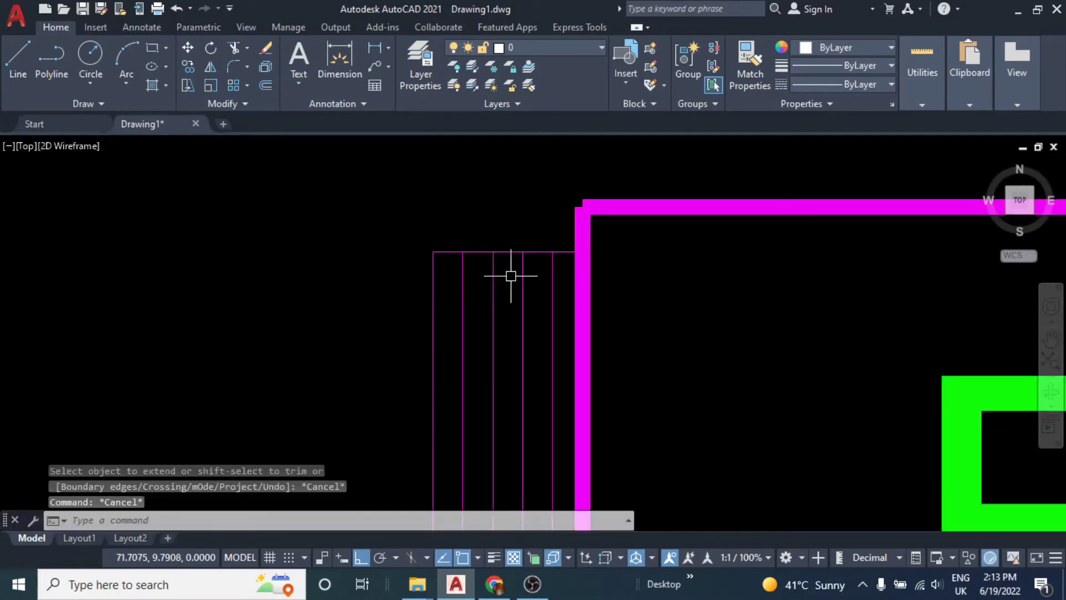
left_click(507, 252)
scroll(507, 251, "down", 3)
type("mi")
key("Return")
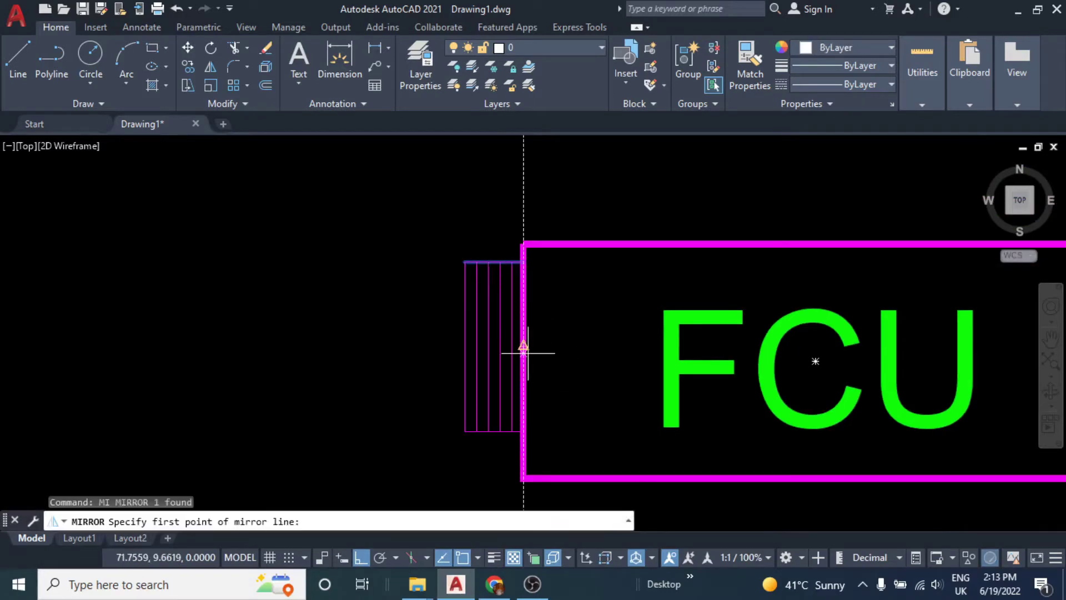
left_click(518, 280)
key("Escape")
key("Escape")
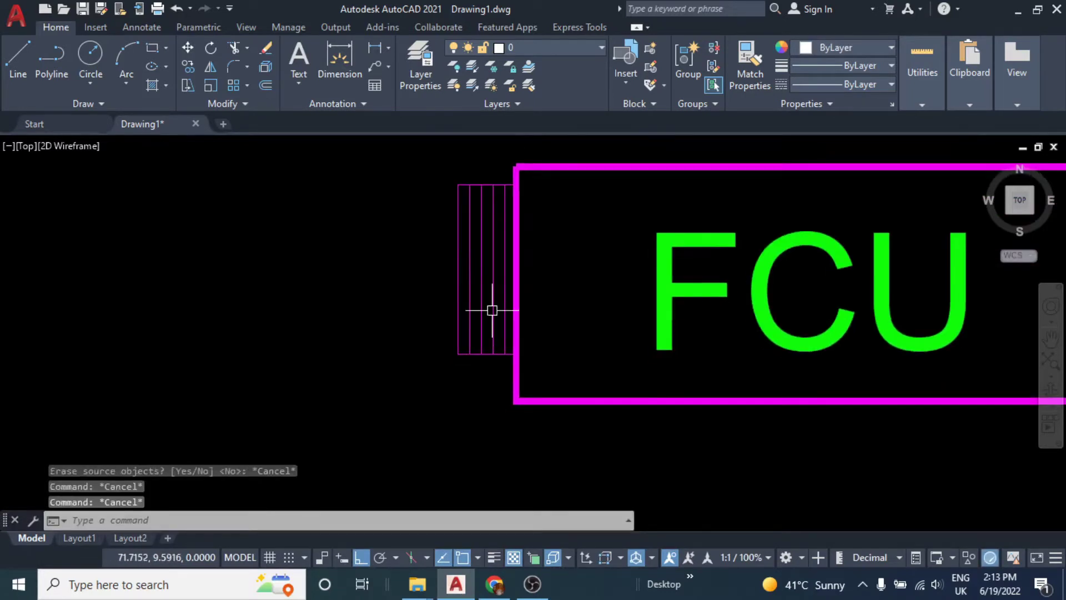
- Offset a line 0.02 and extend the vertical louver lines down to the lower line
type("o")
key("Return")
type("0")
key("Return")
scroll(480, 353, "up", 2)
key("Return")
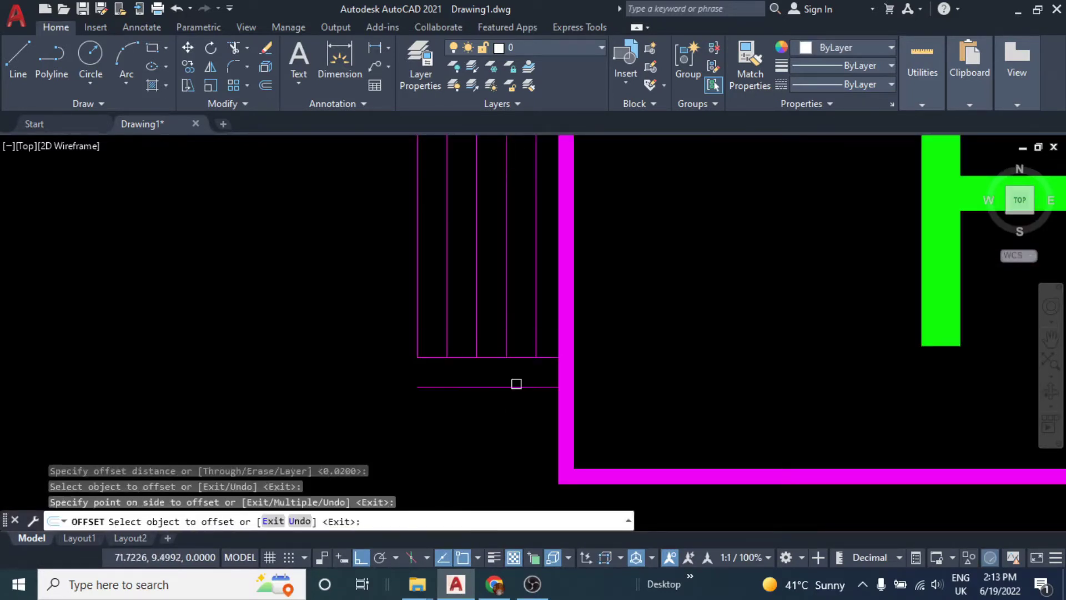
key("Escape")
type("ex")
- Erase the extra lower horizontal line and check the FCU box outline
key("Return")
left_click_drag(555, 350, 344, 345)
key("Escape")
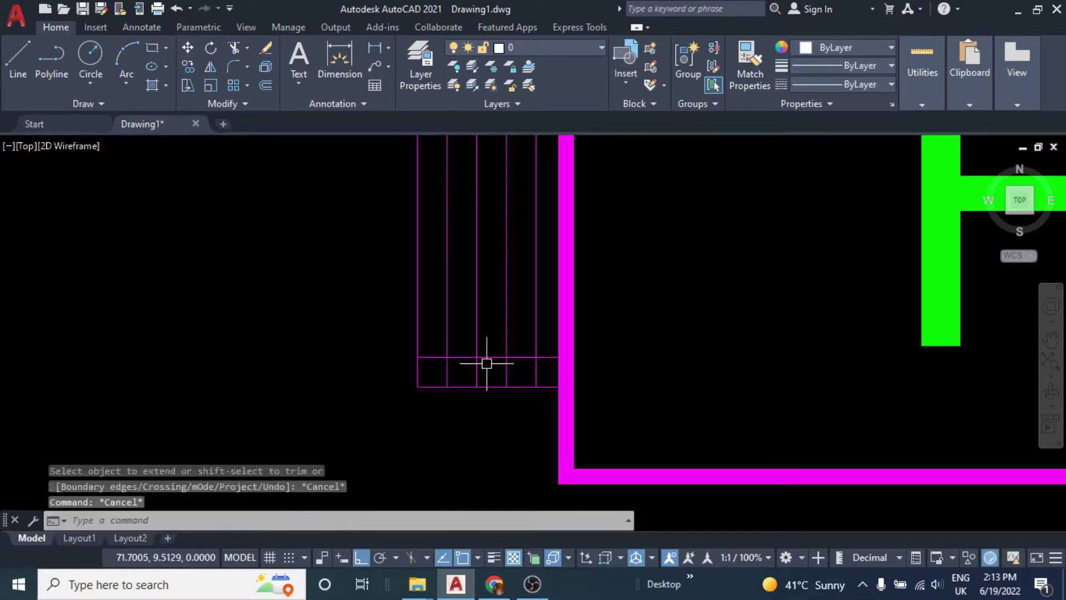
left_click(486, 358)
type("e")
key("Return")
key("Escape")
key("Escape")
scroll(477, 331, "down", 5)
mouse_move(478, 330)
middle_mouse_down()
mouse_move(554, 354)
mouse_move(546, 337)
middle_mouse_up()
type("l")
scroll(555, 328, "up", 2)
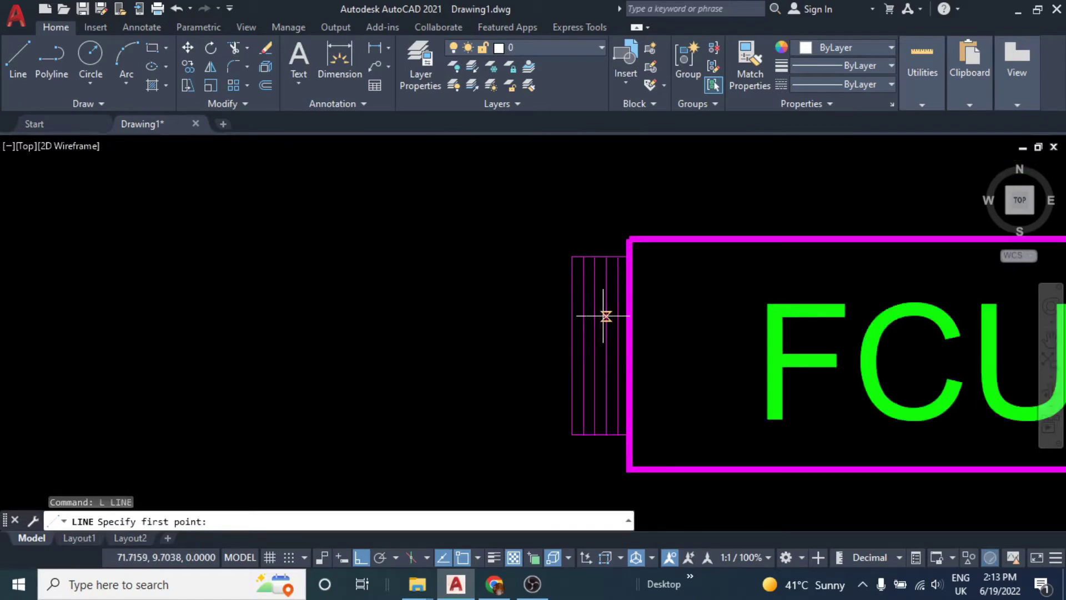
key("Escape")
key("Escape")
left_click(627, 239)
scroll(582, 311, "down", 1)
key("Escape")
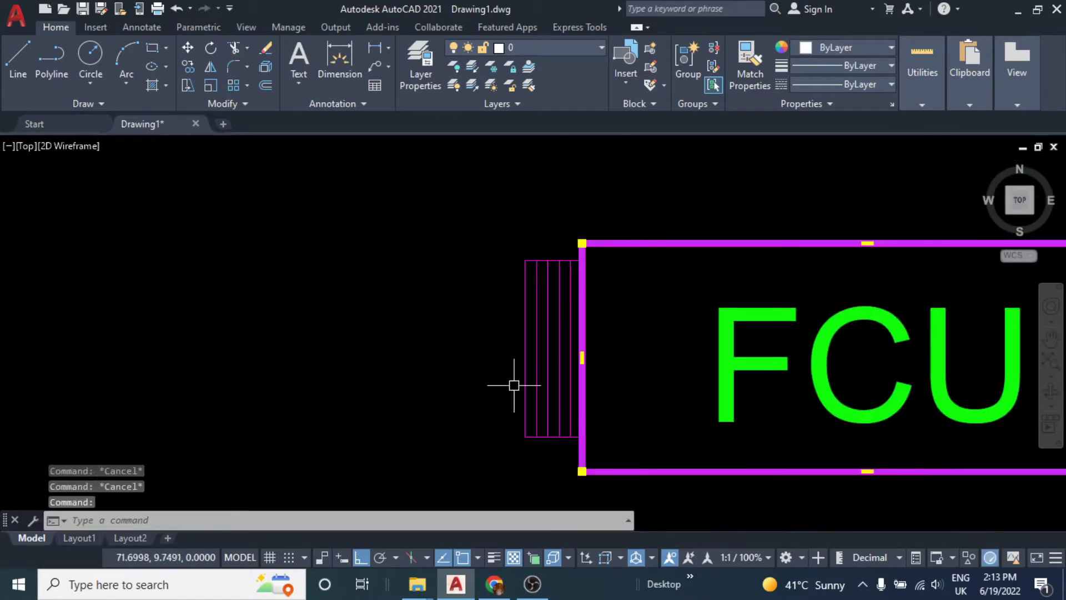
- Window-select the louver lines for a move, then cancel it
scroll(572, 263, "up", 2)
scroll(573, 242, "down", 2)
left_click(524, 215)
left_click(477, 300)
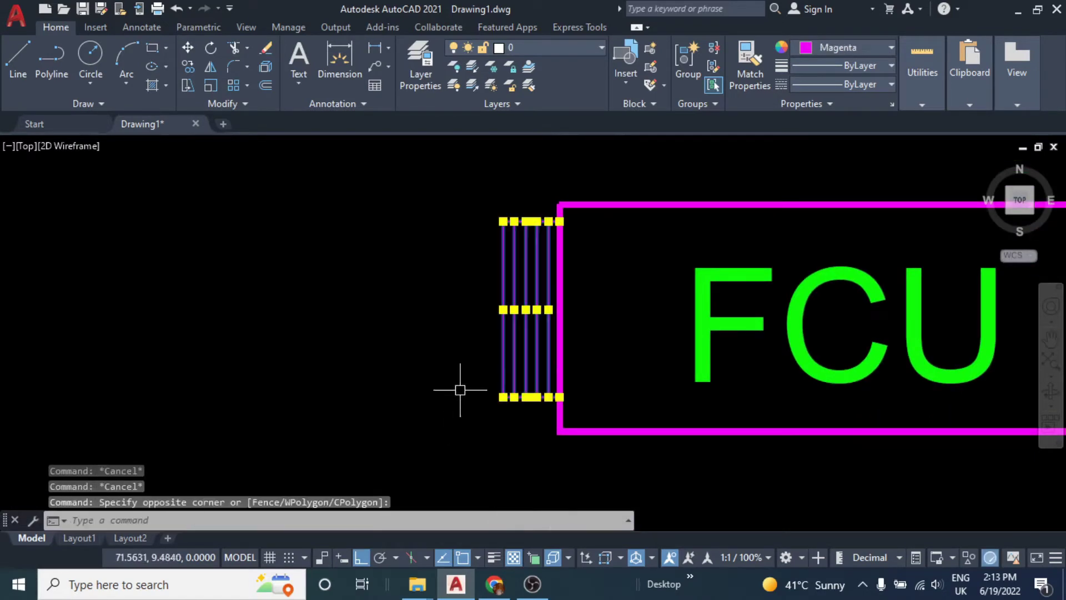
middle_click_drag(459, 380, 376, 381)
type("m")
key("Return")
left_click(471, 305)
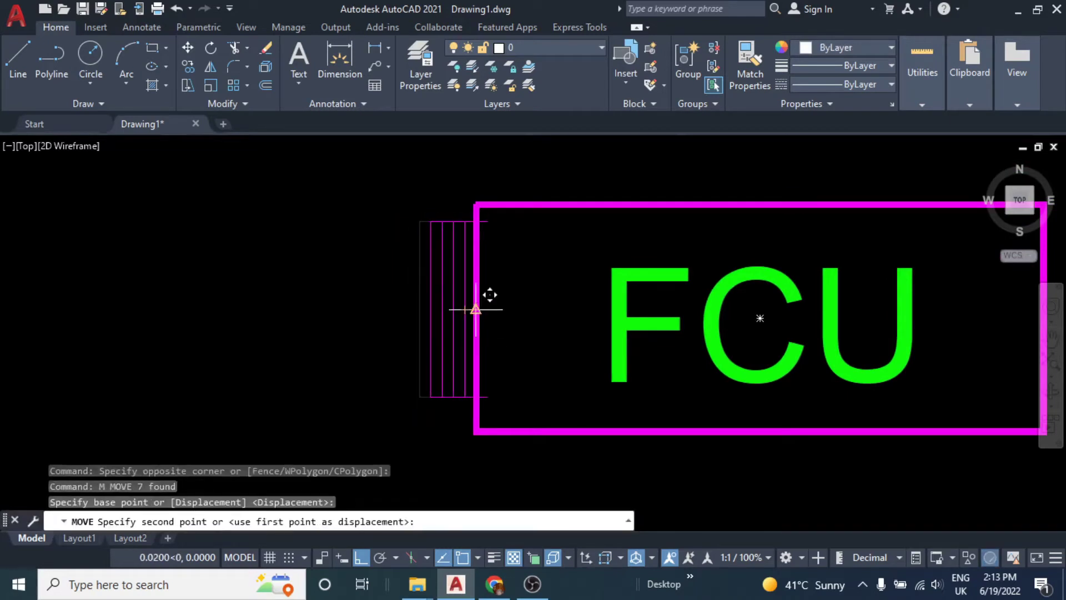
key("Escape")
key("Escape")
- Trim away the excess louver line ends to close the grille
scroll(542, 347, "down", 2)
type("tr")
key("Return")
scroll(572, 361, "up", 3)
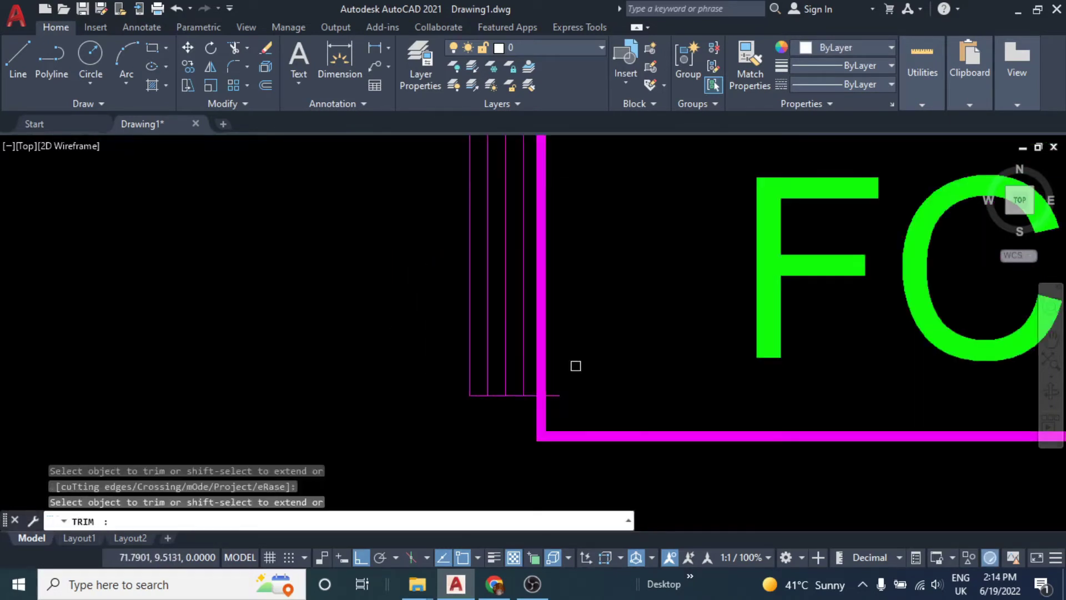
scroll(571, 386, "down", 1)
left_click(548, 250)
key("Escape")
key("Escape")
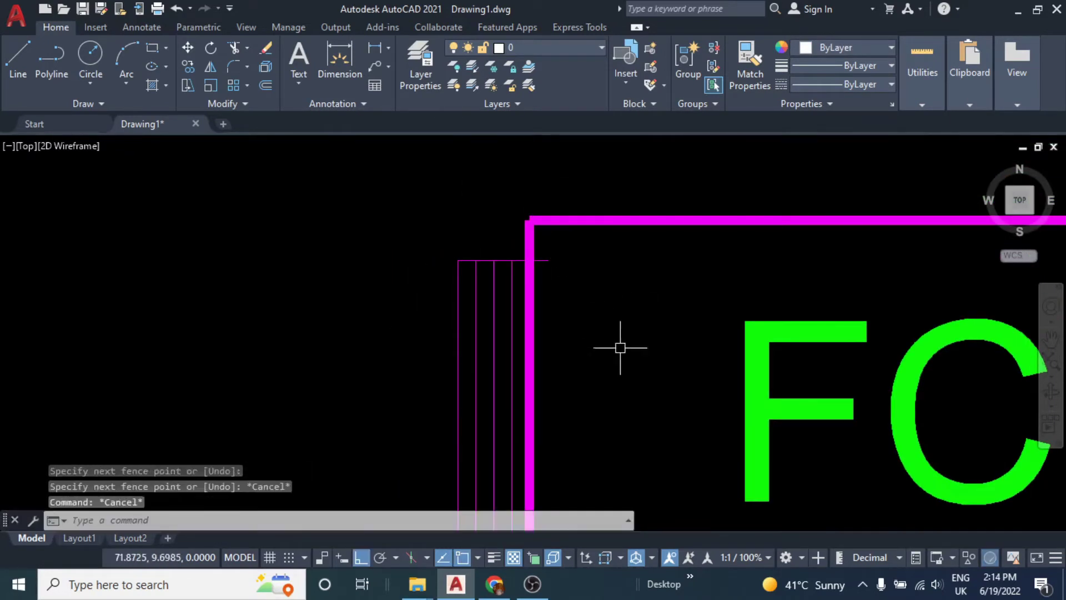
scroll(621, 347, "down", 1)
scroll(624, 335, "up", 1)
scroll(636, 370, "down", 1)
type("tr")
key("Return")
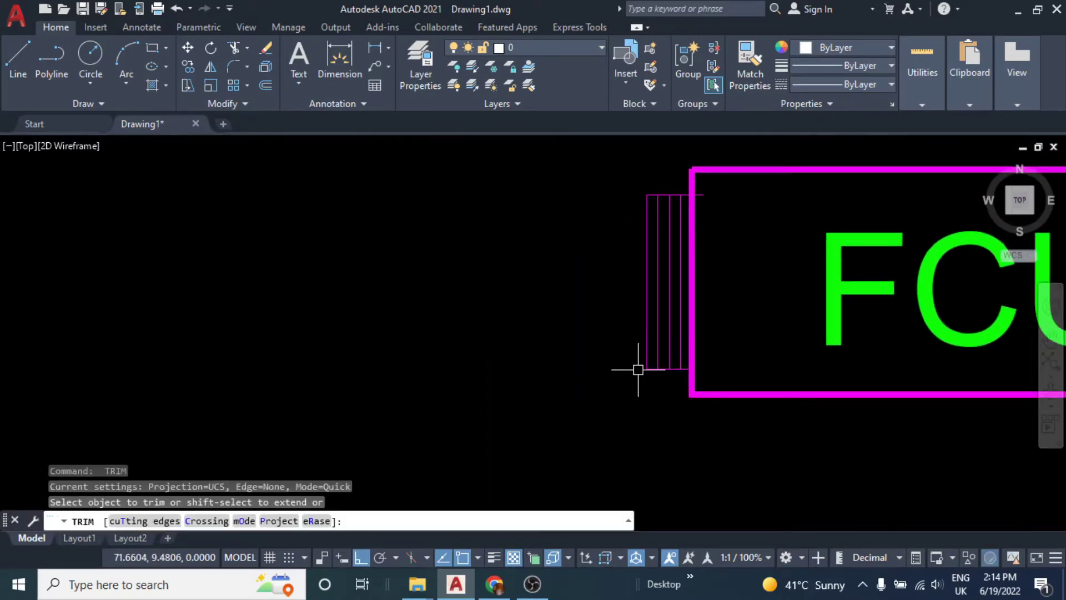
key("Escape")
- Draw the duct's bottom edge leftward from the louver's bottom corner
type("l")
key("Return")
left_click(644, 369)
scroll(578, 381, "down", 2)
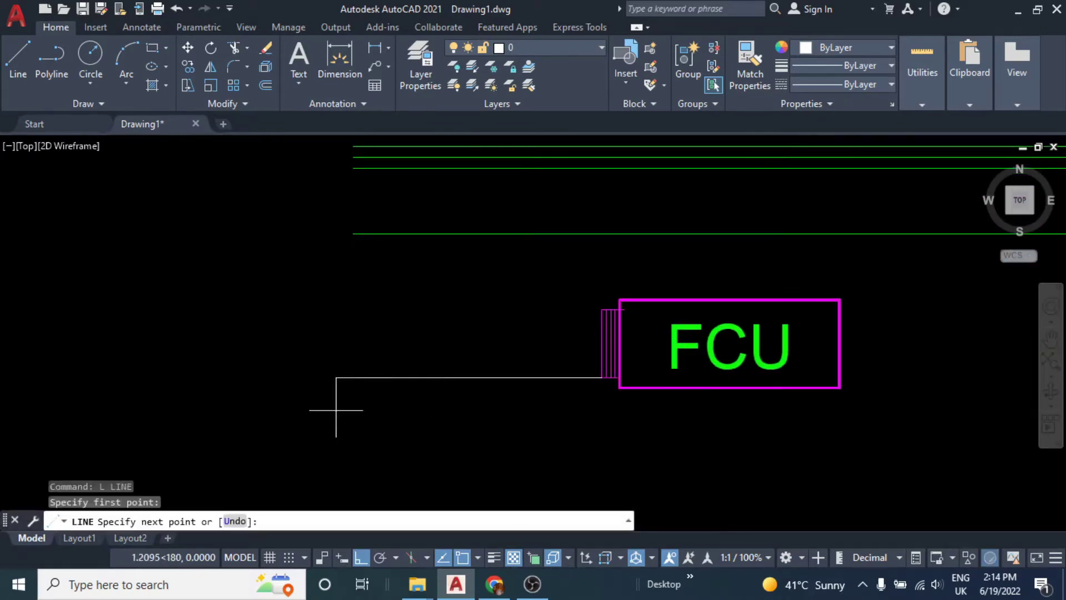
left_click(336, 410)
key("Escape")
key("Escape")
- Add the duct's vertical and sloped transition edges, centering the duct and FCU
key("Escape")
type("l")
key("Return")
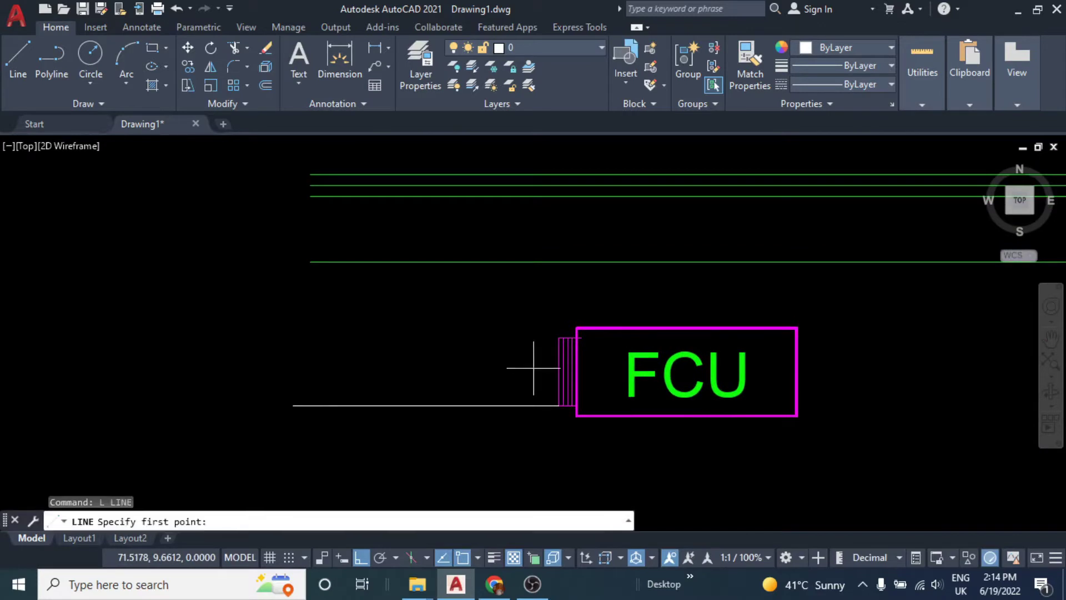
left_click(499, 313)
key("Escape")
scroll(550, 316, "up", 2)
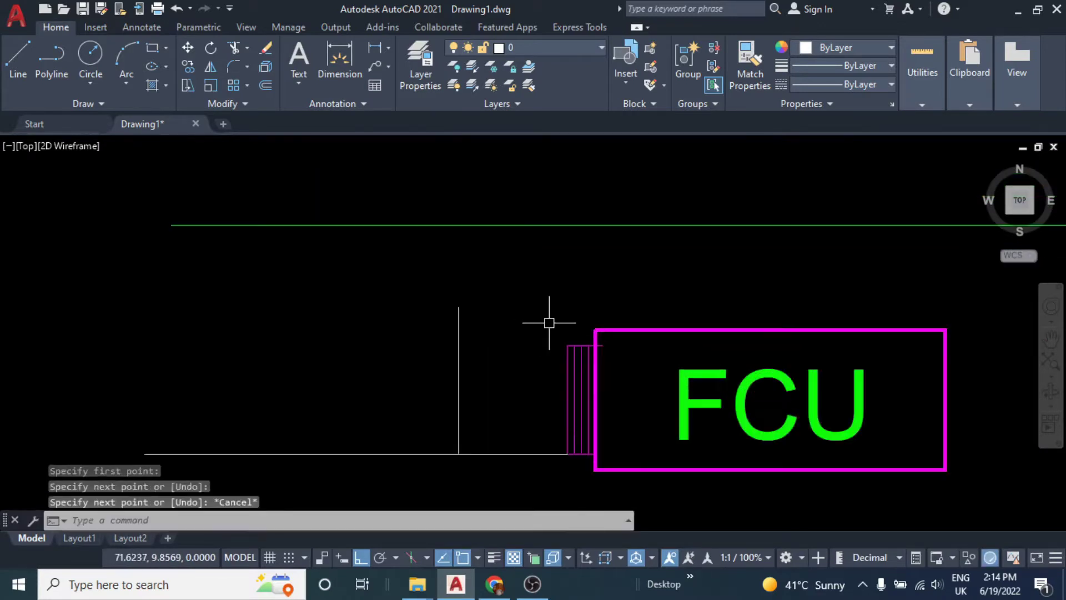
key("Return")
scroll(335, 288, "down", 2)
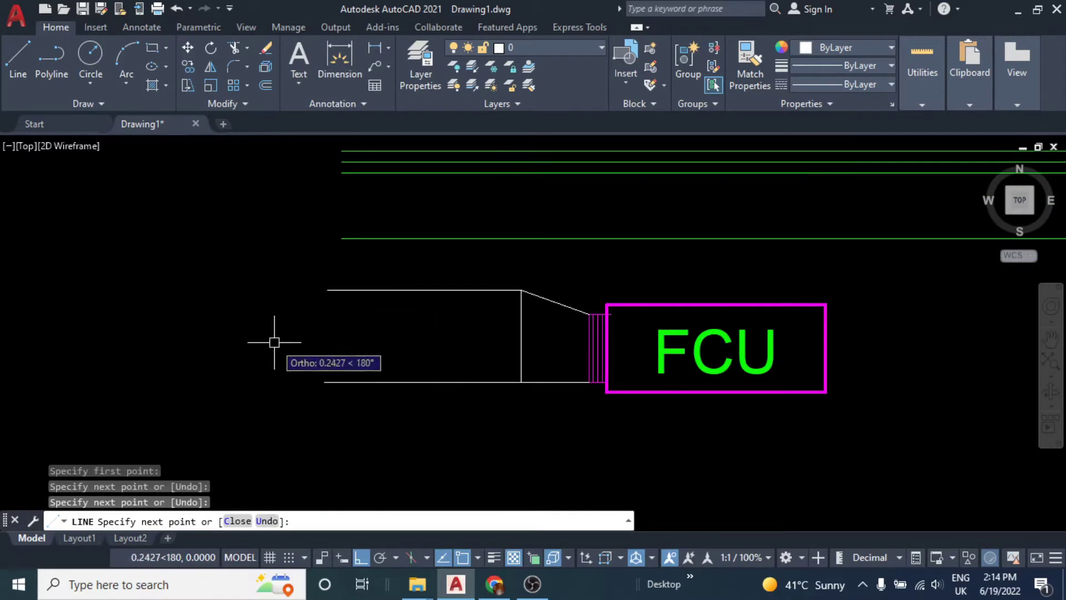
key("Escape")
key("Escape")
scroll(309, 322, "down", 2)
middle_click_drag(565, 340, 624, 380)
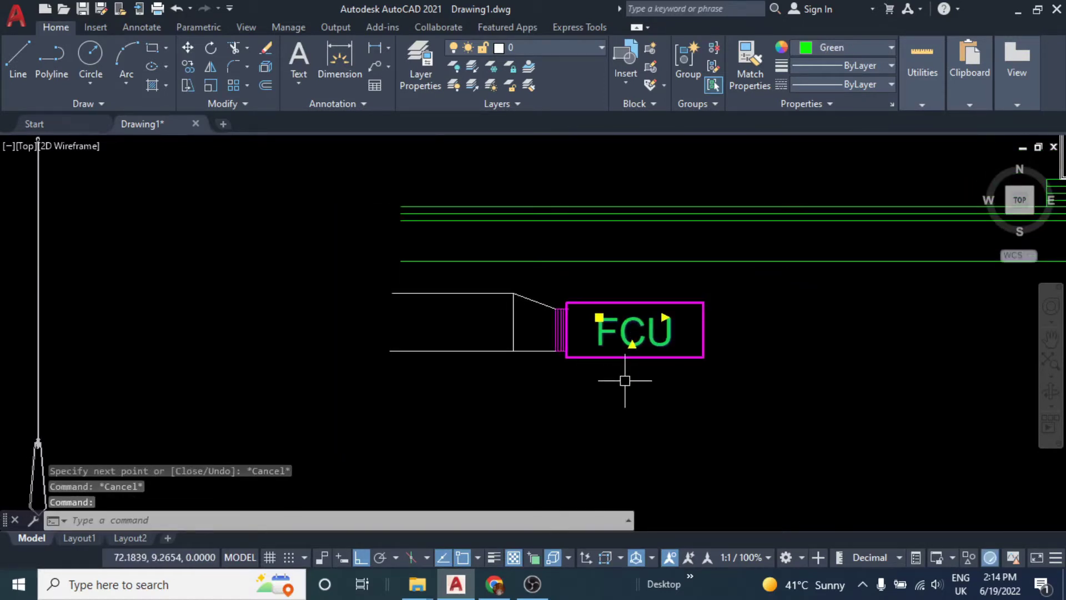
- Copy the FCU label into the duct and edit it to read 'AIR DUCT' on one line
type("co")
key("Return")
left_click(677, 401)
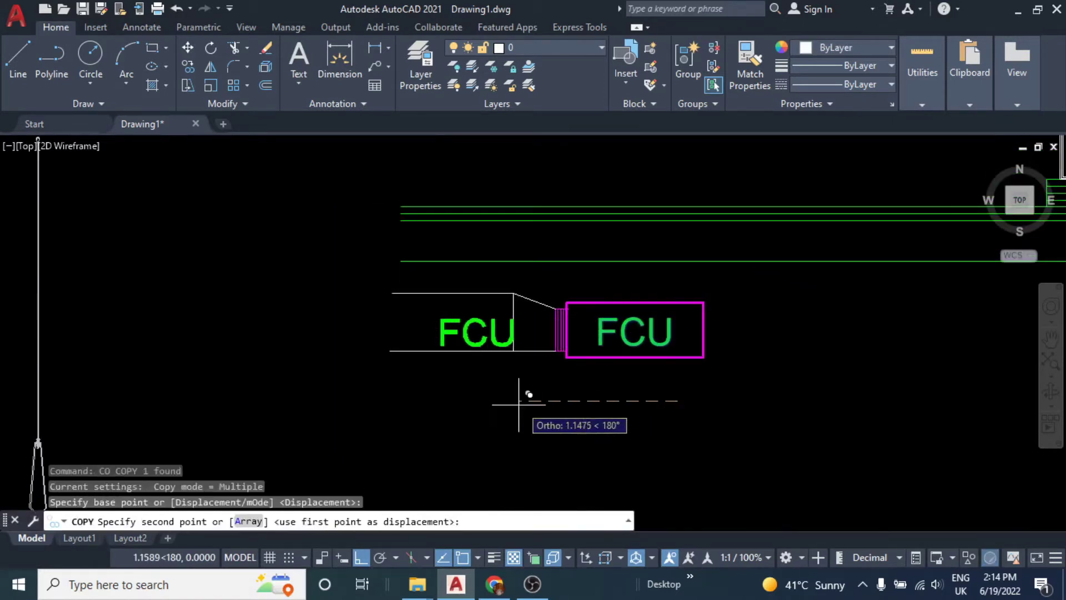
key("Escape")
key("Escape")
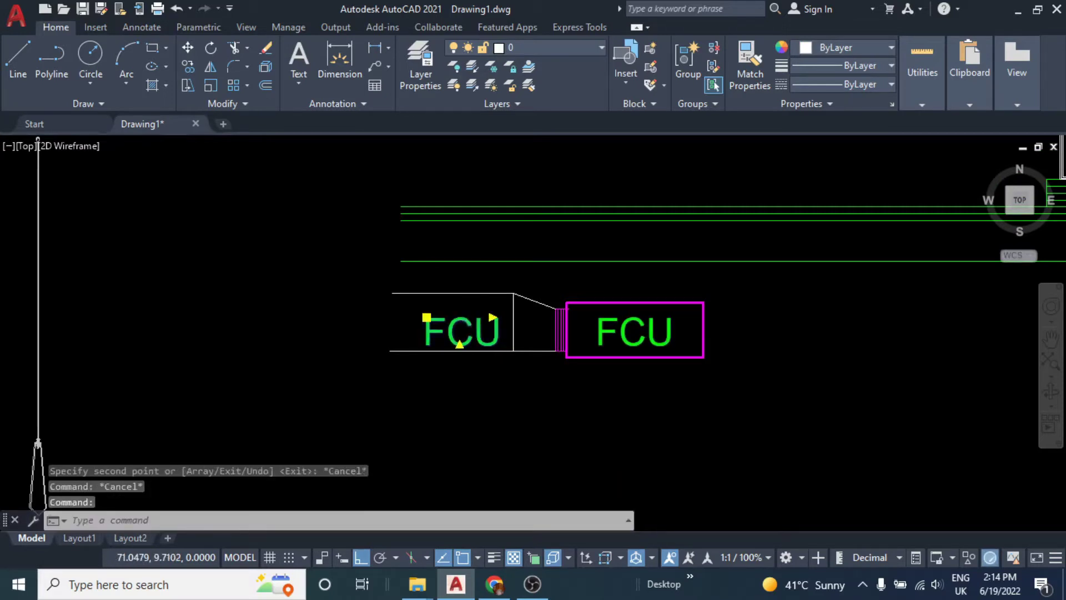
double_click(460, 331)
type("AIR DU")
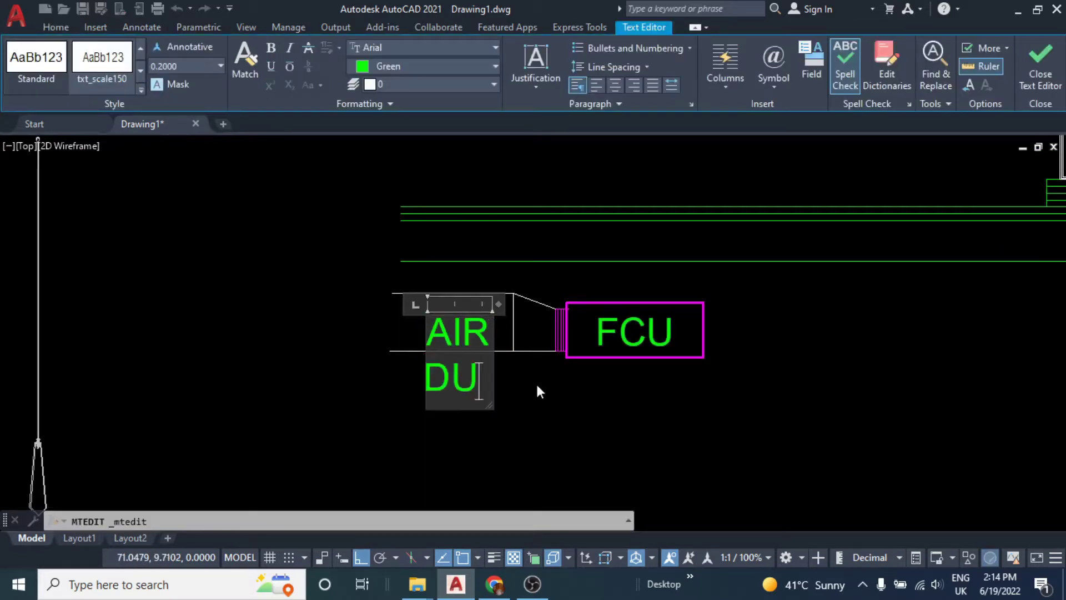
type("CT")
left_click_drag(498, 304, 736, 280)
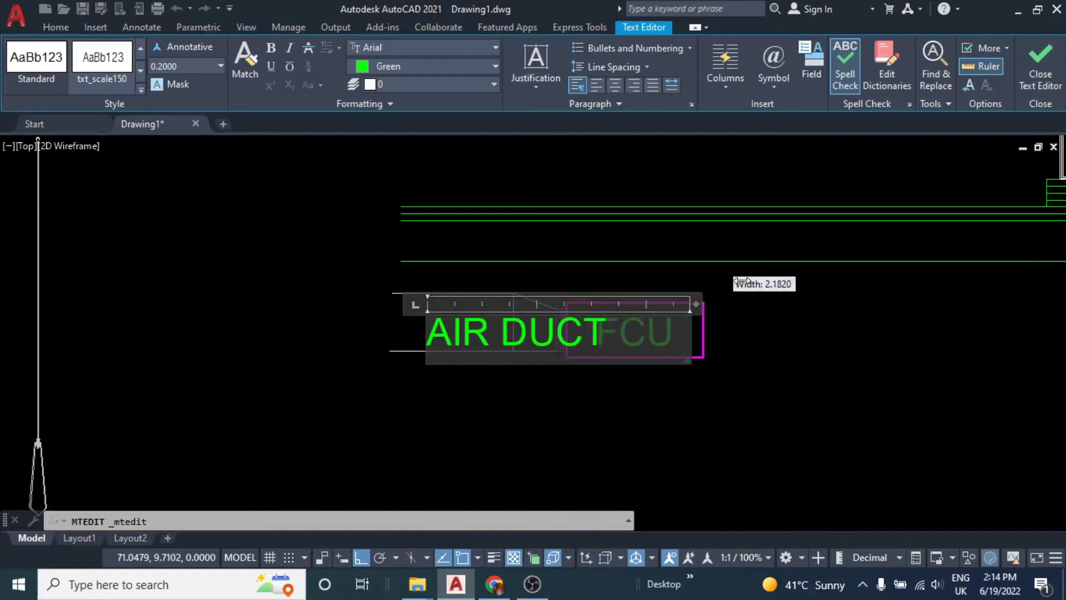
left_click(541, 391)
- Scale the AIR DUCT label down by a factor of 0.5
left_click(511, 333)
type("sc")
key("Return")
left_click(468, 326)
type(".")
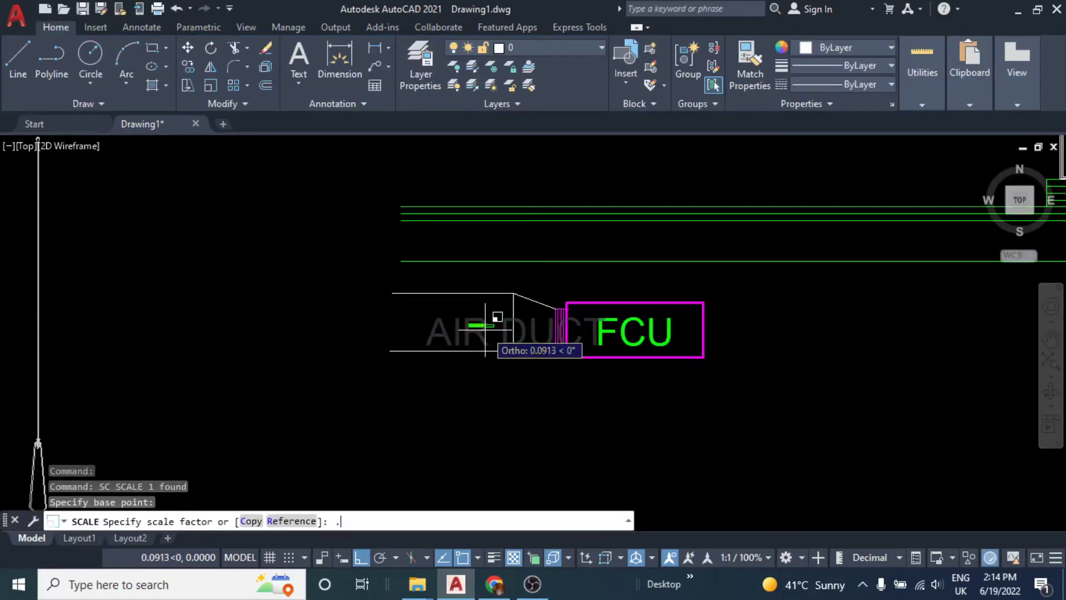
type("5")
key("Return")
- Move the AIR DUCT label into place inside the duct
type("m")
key("Return")
scroll(555, 383, "up", 3)
left_click(575, 391)
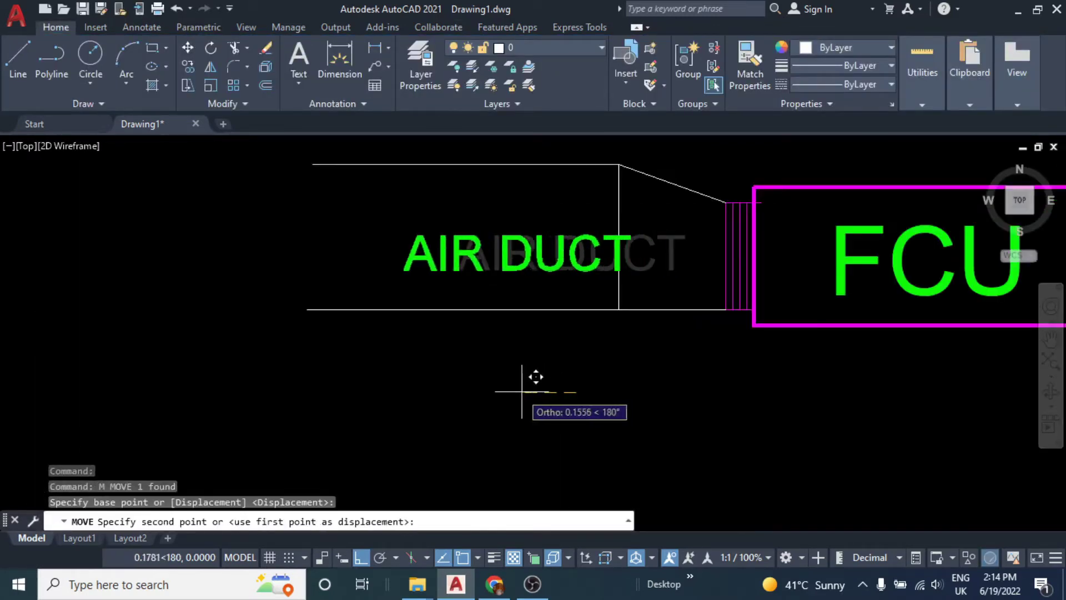
left_click(486, 392)
left_click(464, 278)
key("Return")
left_click(542, 373)
key("Escape")
key("Escape")
- Match the duct outline and label to the green ceiling line's properties
scroll(573, 353, "down", 2)
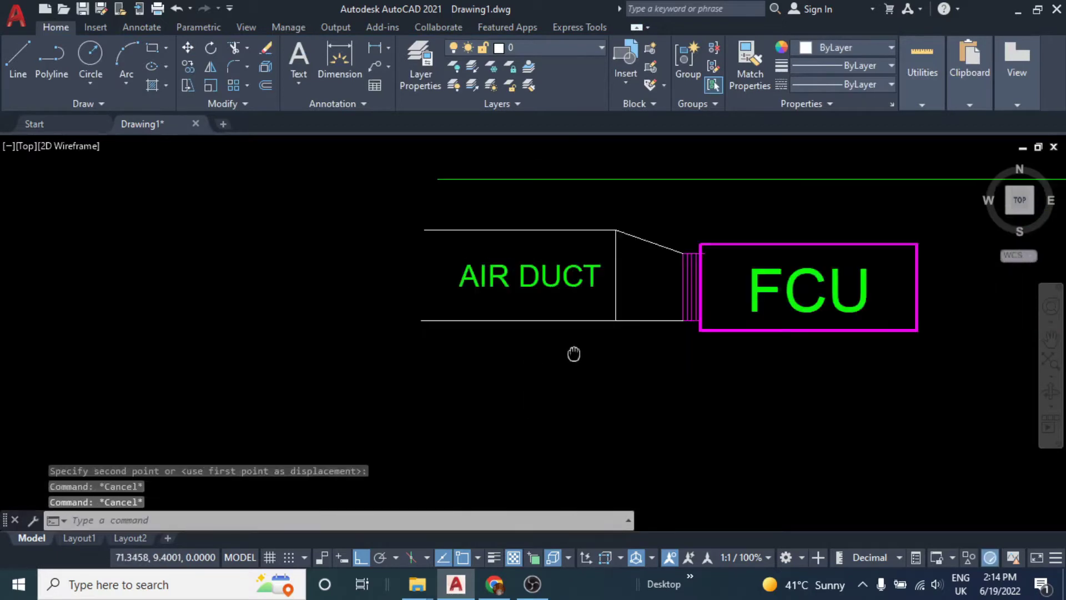
middle_click_drag(574, 354, 519, 381)
type("ma")
key("Return")
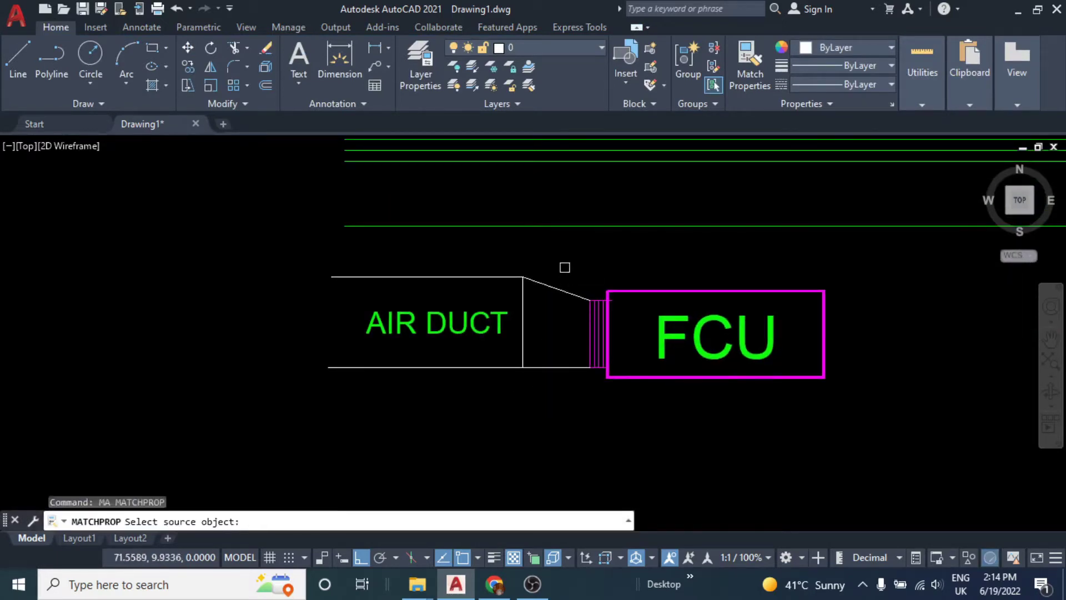
left_click(591, 225)
left_click(514, 386)
key("Escape")
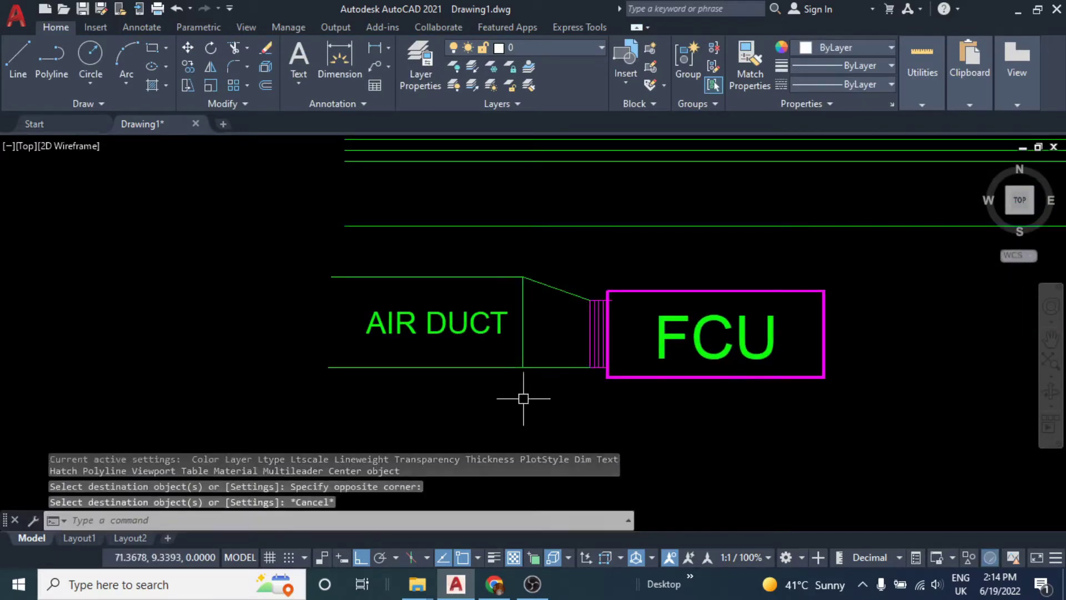
key("Escape")
mouse_move(695, 381)
middle_mouse_down()
mouse_move(469, 357)
mouse_move(435, 311)
mouse_move(544, 342)
mouse_move(516, 351)
mouse_move(542, 321)
middle_mouse_up()
- Draw a small rectangular tab just inside the FCU box's top edge
scroll(543, 321, "up", 5)
type("rec")
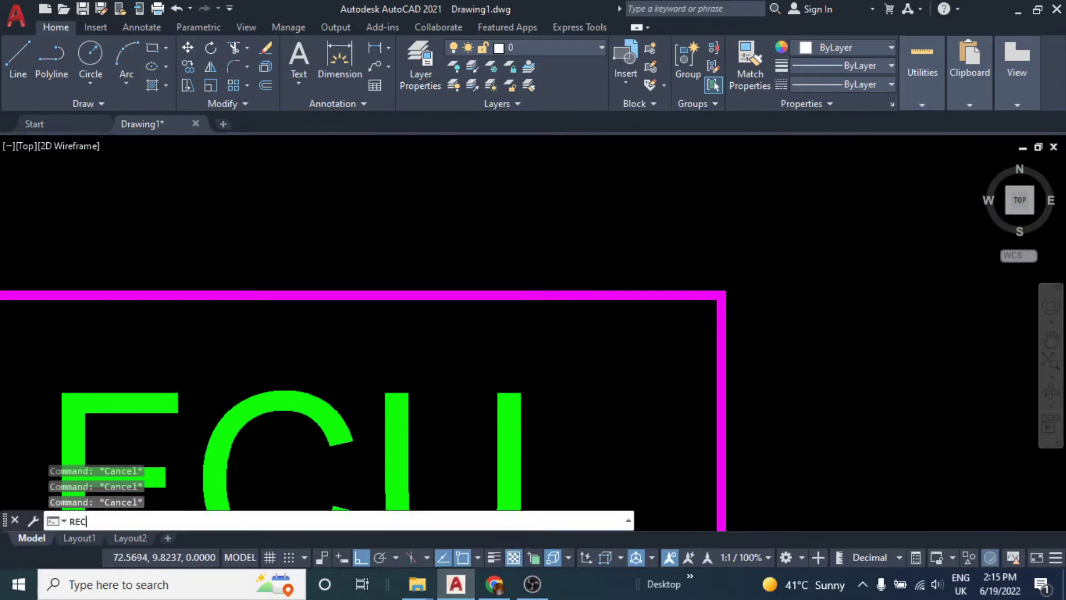
key("Return")
scroll(595, 307, "up", 4)
left_click(679, 278)
left_click(503, 324)
scroll(502, 338, "down", 2)
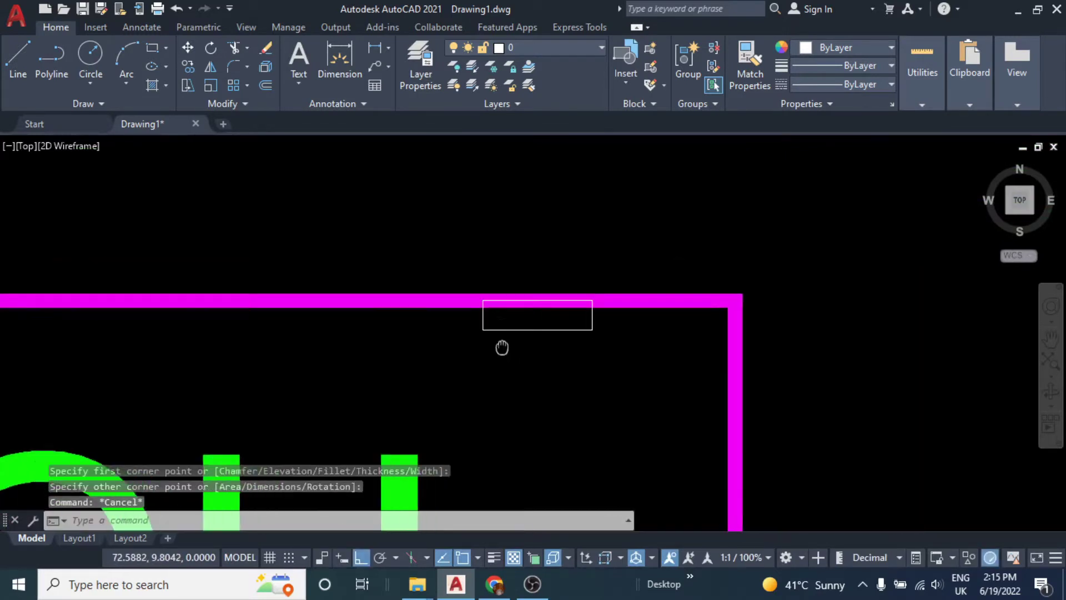
- Draw a horizontal polyline from the tab's left side across the FCU top
type("pl")
key("Return")
scroll(491, 328, "up", 2)
left_click(477, 331)
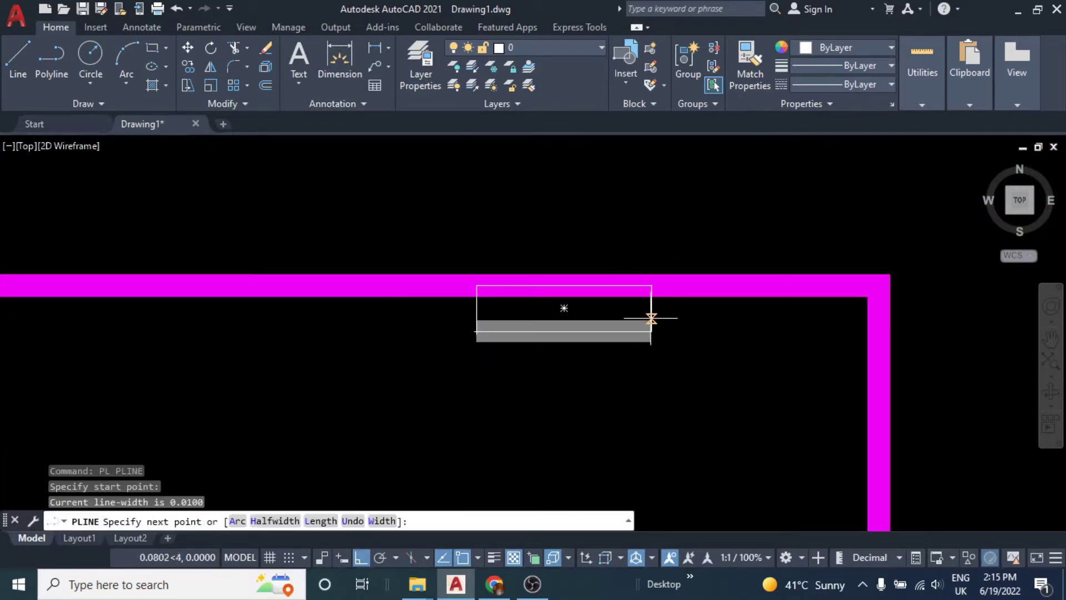
left_click(651, 331)
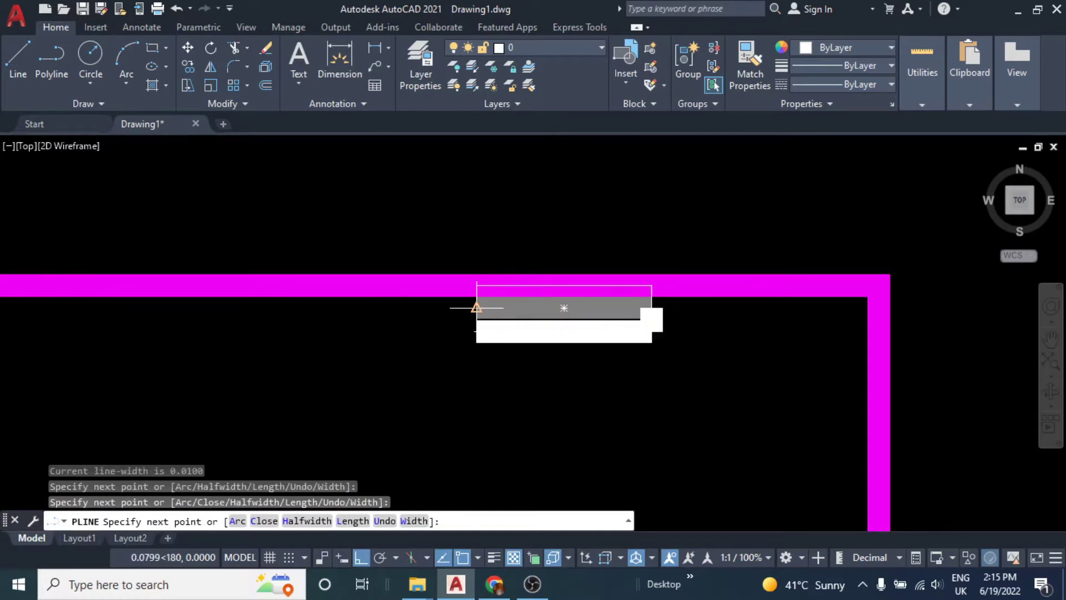
key("Escape")
- Select the small tab rectangle and begin a move, then cancel it
key("Escape")
key("Escape")
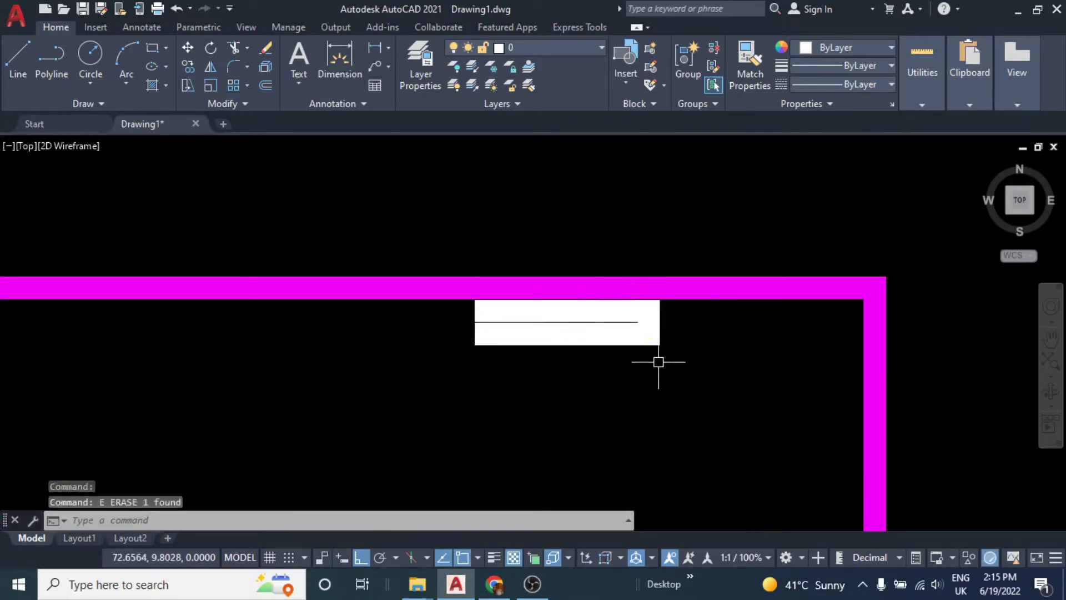
left_click(658, 361)
scroll(616, 355, "down", 1)
left_click(618, 352)
type("m")
key("Return")
key("Escape")
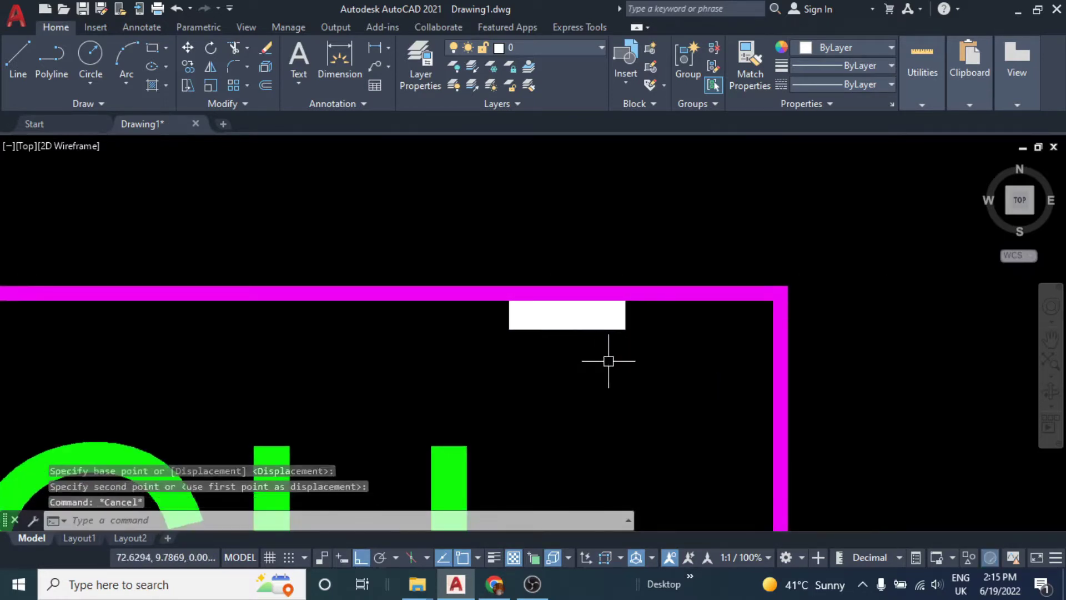
- Make the white tab magenta by matching properties from the FCU box
type("ma")
key("Return")
left_click(654, 300)
left_click(639, 366)
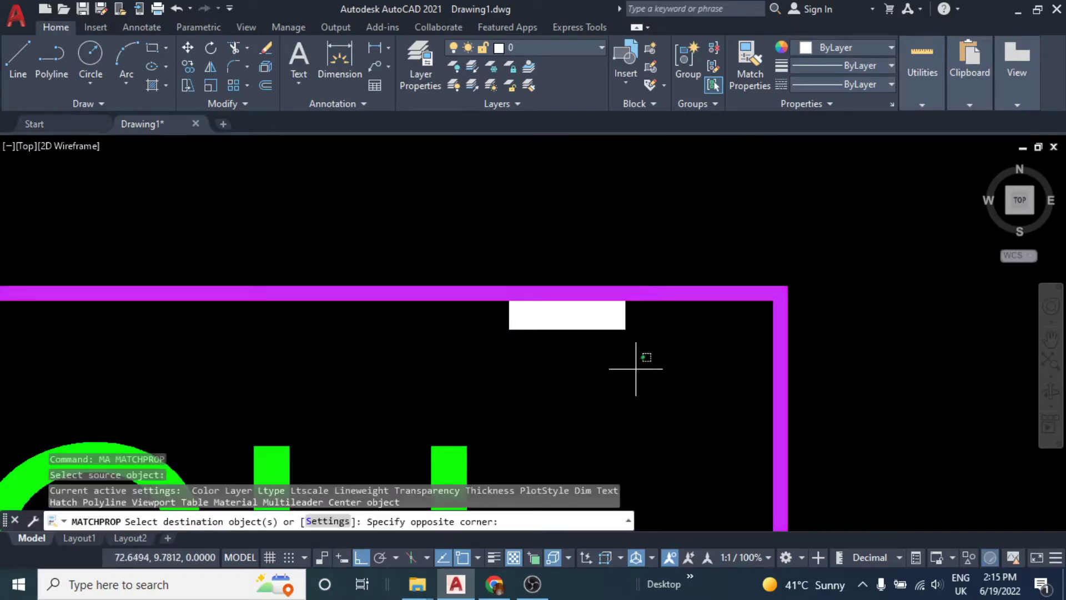
left_click(616, 309)
key("Escape")
- Mirror the magenta tab about the FCU box's vertical centre, keeping the original
left_click(571, 320)
type("mi")
key("Return")
scroll(628, 306, "down", 4)
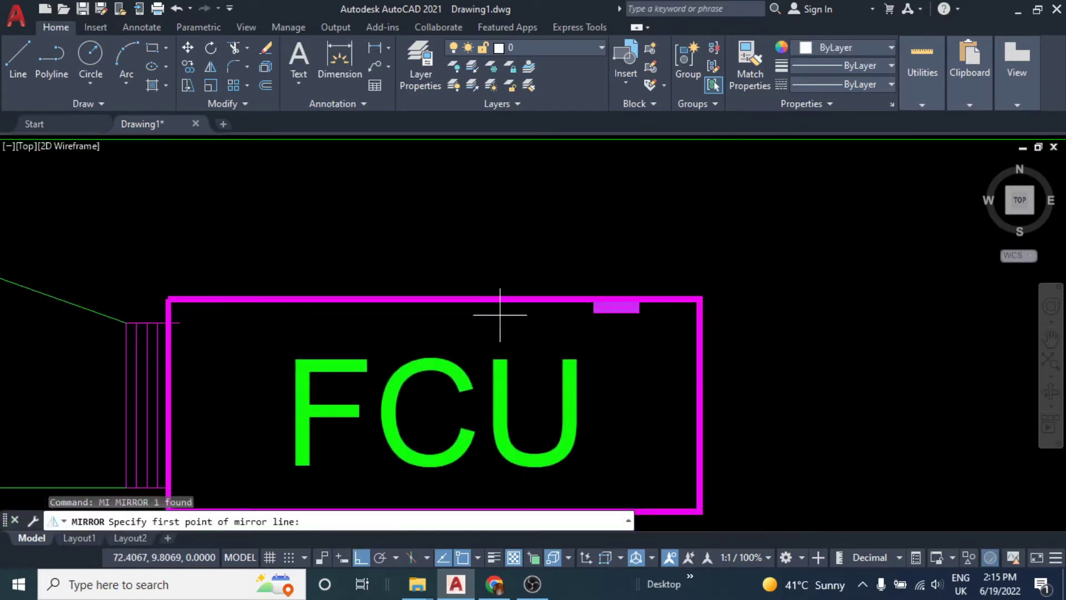
left_click(434, 300)
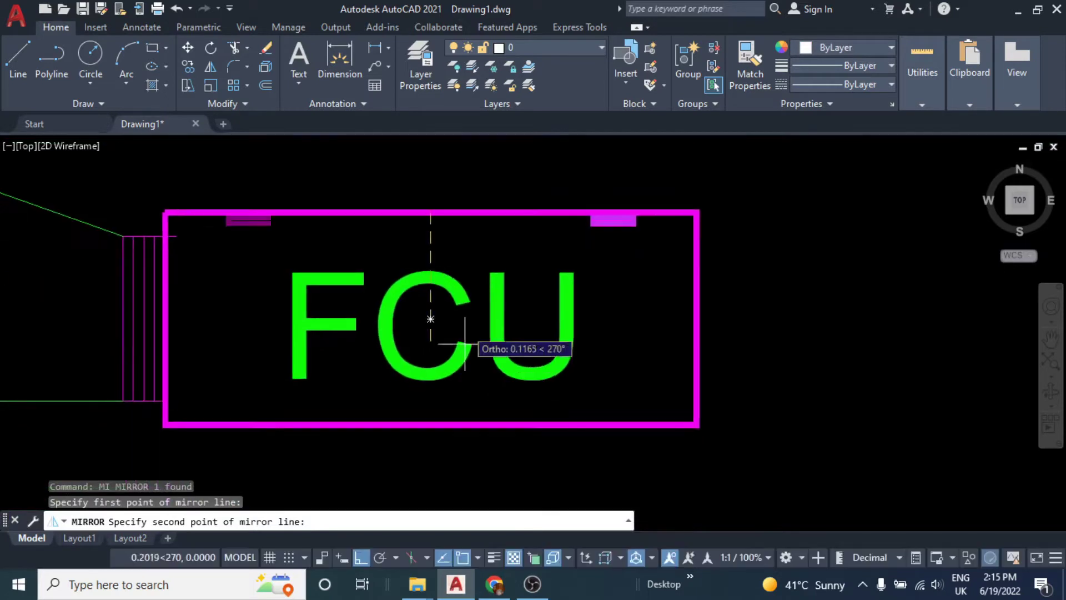
left_click(430, 355)
scroll(430, 333, "down", 2)
key("Return")
scroll(429, 271, "down", 2)
middle_click_drag(428, 271, 471, 361)
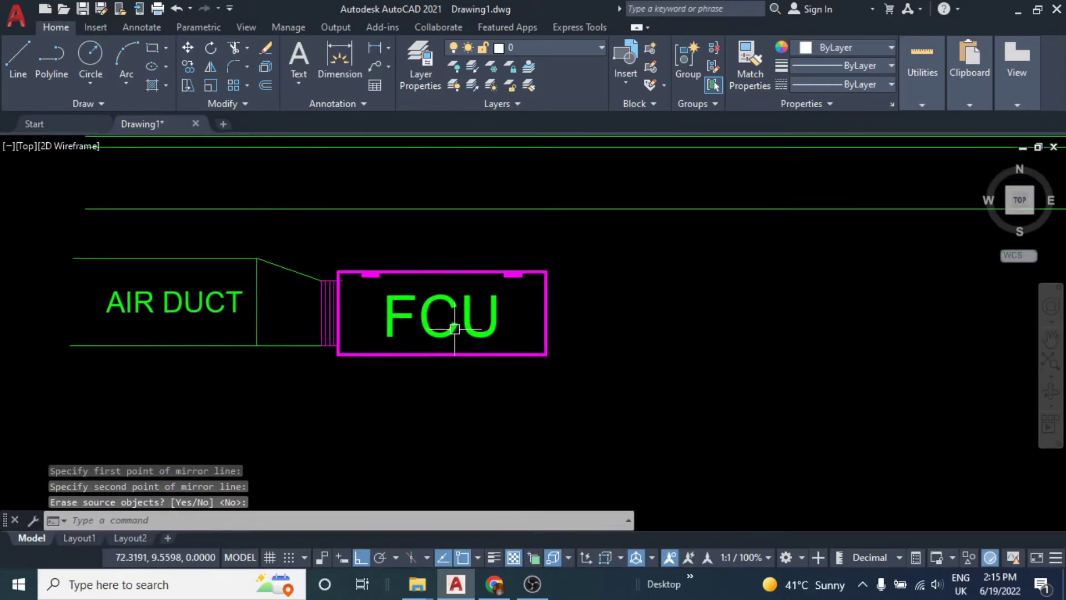
scroll(476, 330, "up", 3)
key("Escape")
- Match the FCU label's text properties to the AIR DUCT text
type("ma")
key("Return")
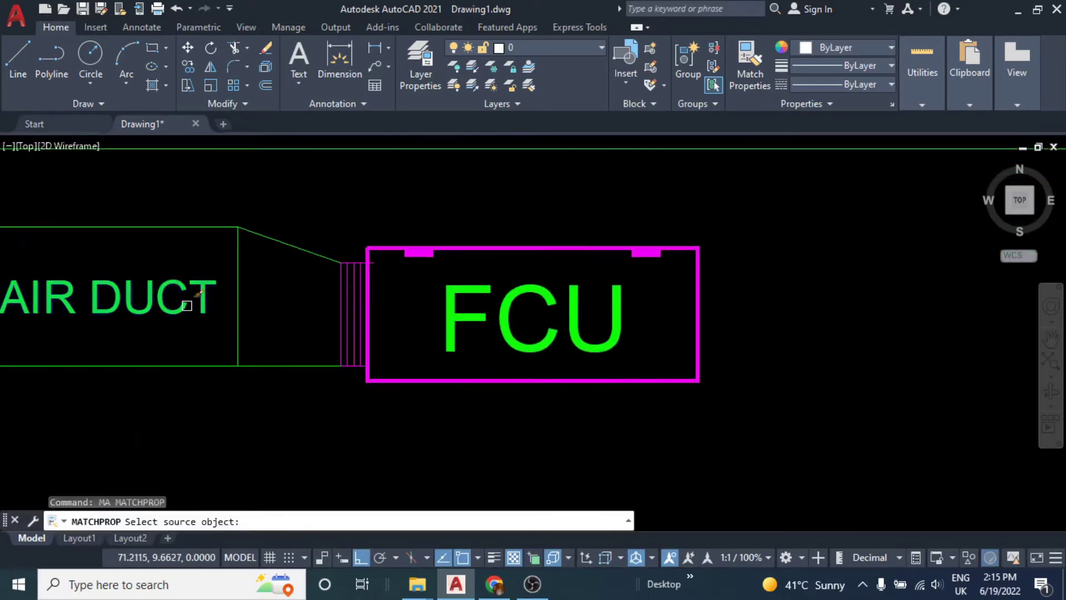
left_click(195, 297)
left_click(491, 318)
key("Escape")
- Move the FCU label lower within the box
middle_click_drag(491, 317, 452, 315)
type("m")
key("Return")
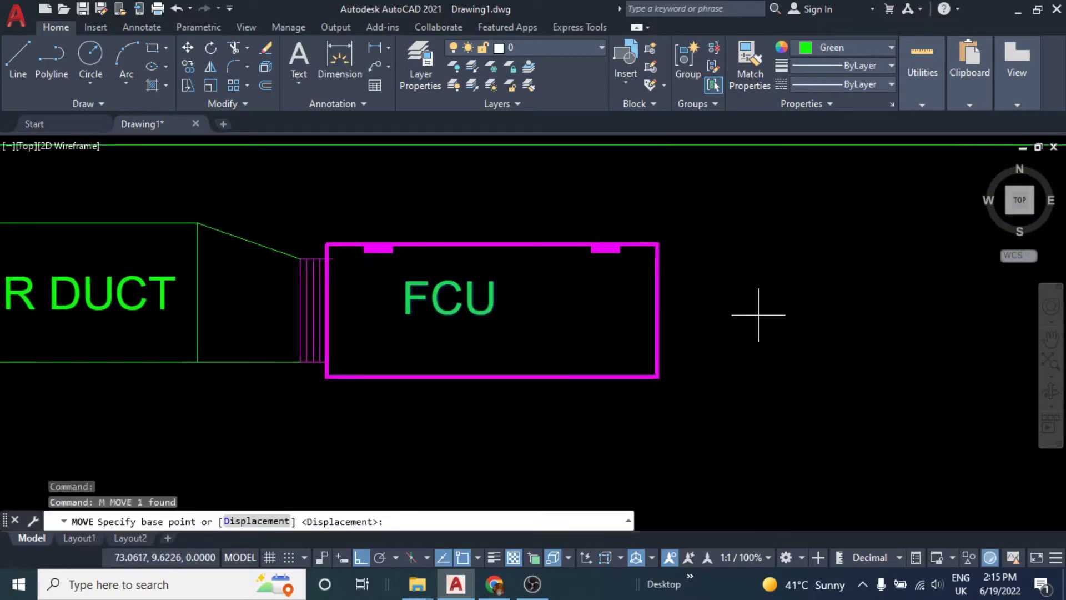
left_click(766, 305)
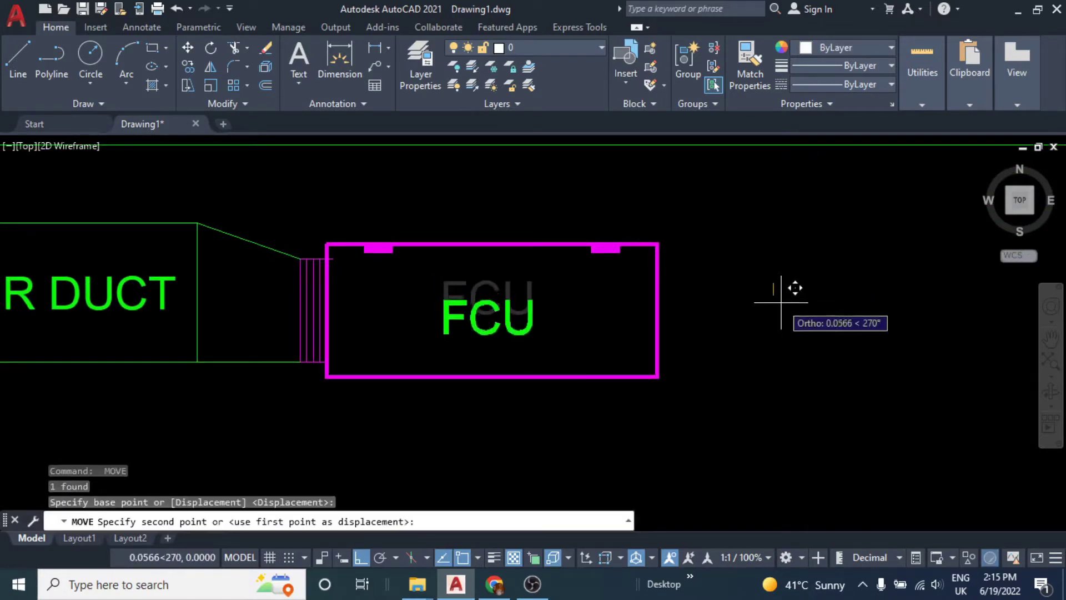
key("Escape")
scroll(469, 319, "down", 2)
scroll(533, 316, "down", 4)
key("Escape")
middle_click_drag(611, 311, 572, 294)
key("Escape")
- Draw a pipe polyline from the FCU's right side, running right then up to the CU
type("pl")
key("Return")
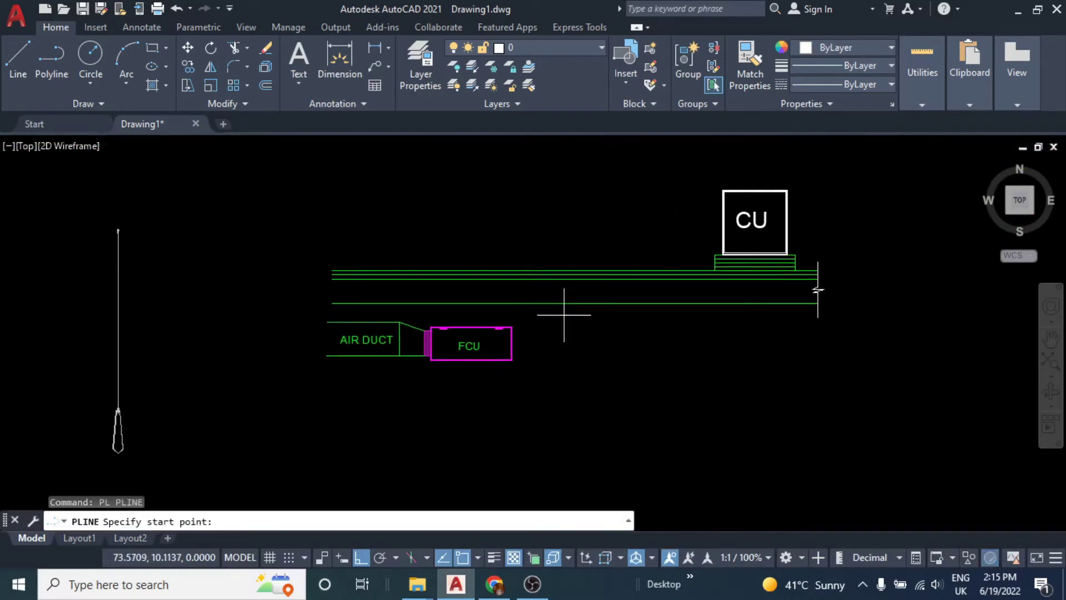
scroll(554, 332, "up", 4)
scroll(447, 369, "up", 2)
left_click(444, 368)
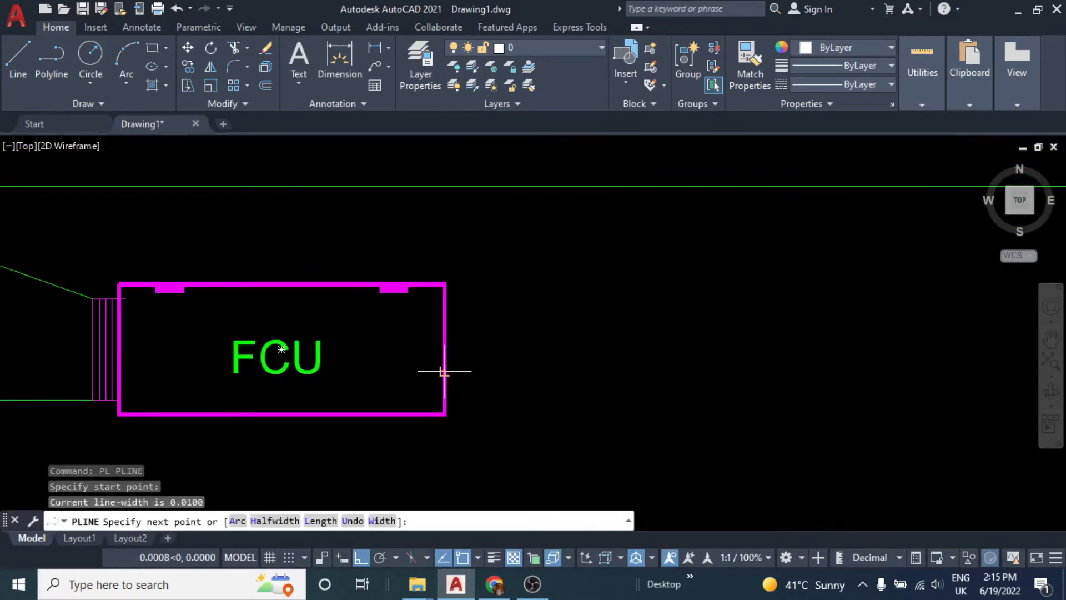
scroll(444, 369, "down", 4)
middle_click_drag(521, 359, 502, 343)
left_click(585, 345)
middle_click_drag(580, 245, 591, 337)
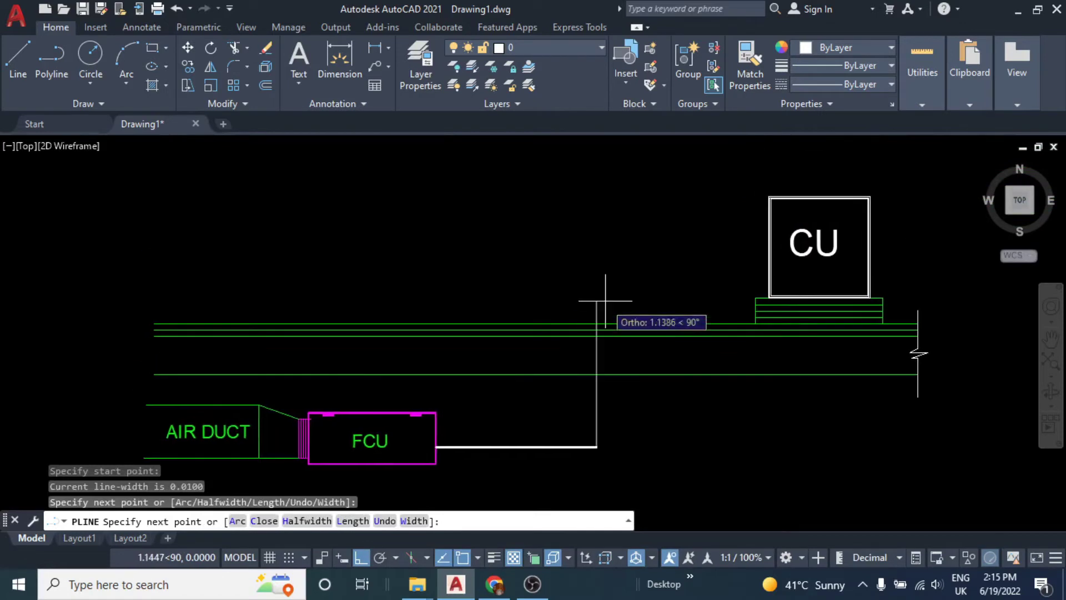
scroll(611, 286, "up", 3)
left_click(615, 310)
middle_click_drag(995, 308, 737, 310)
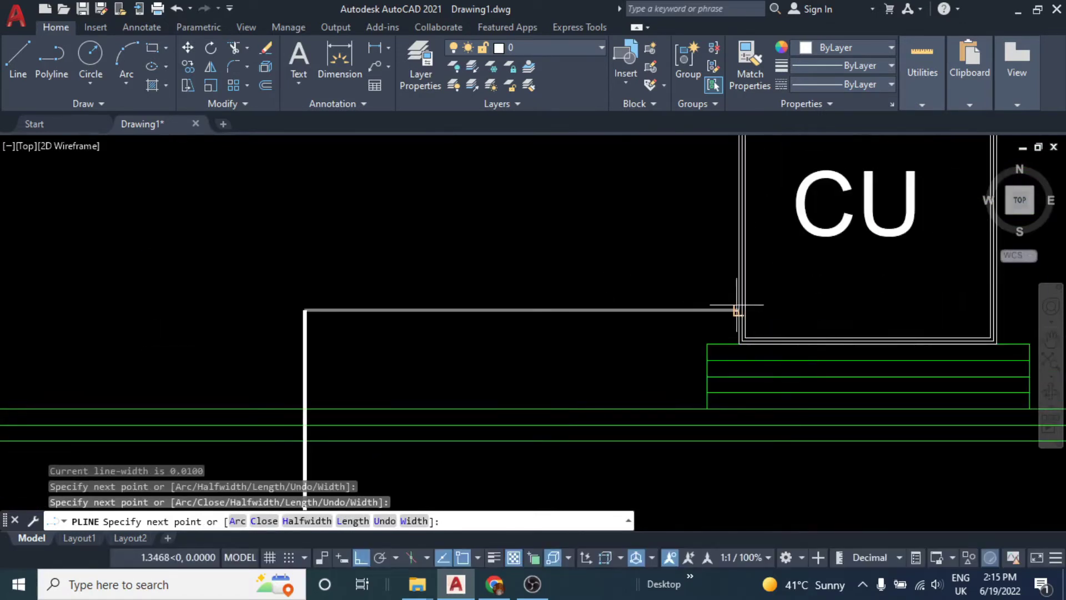
left_click(736, 311)
key("Escape")
scroll(659, 265, "down", 3)
scroll(516, 385, "up", 3)
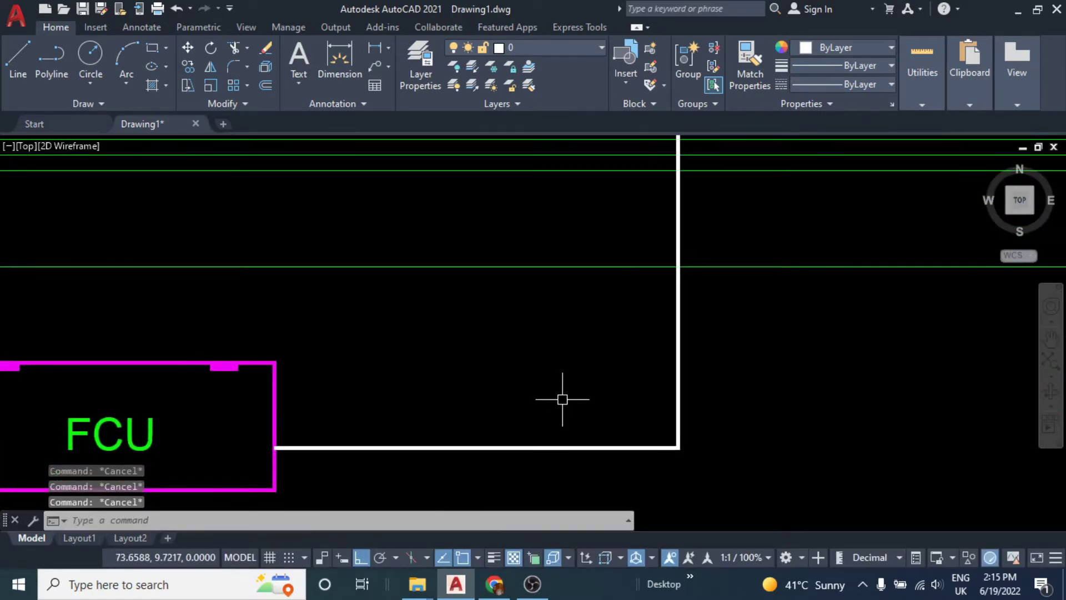
- Offset the pipe twice at 0.03 to make three parallel lines
type("o")
key("Return")
type("3")
key("Return")
left_click(679, 371)
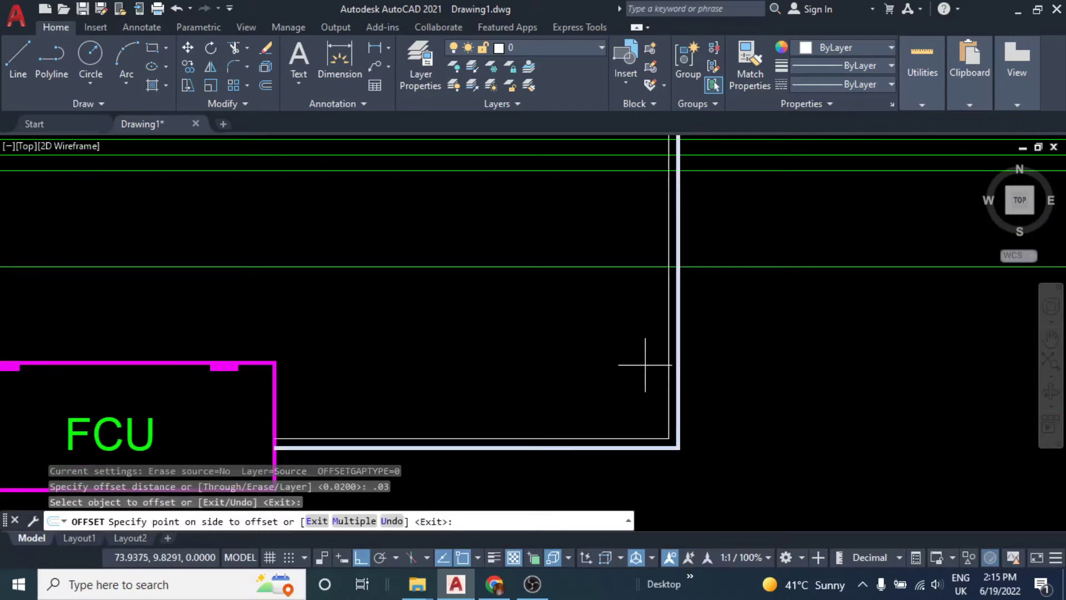
left_click(642, 361)
left_click(667, 397)
scroll(572, 368, "down", 3)
key("Escape")
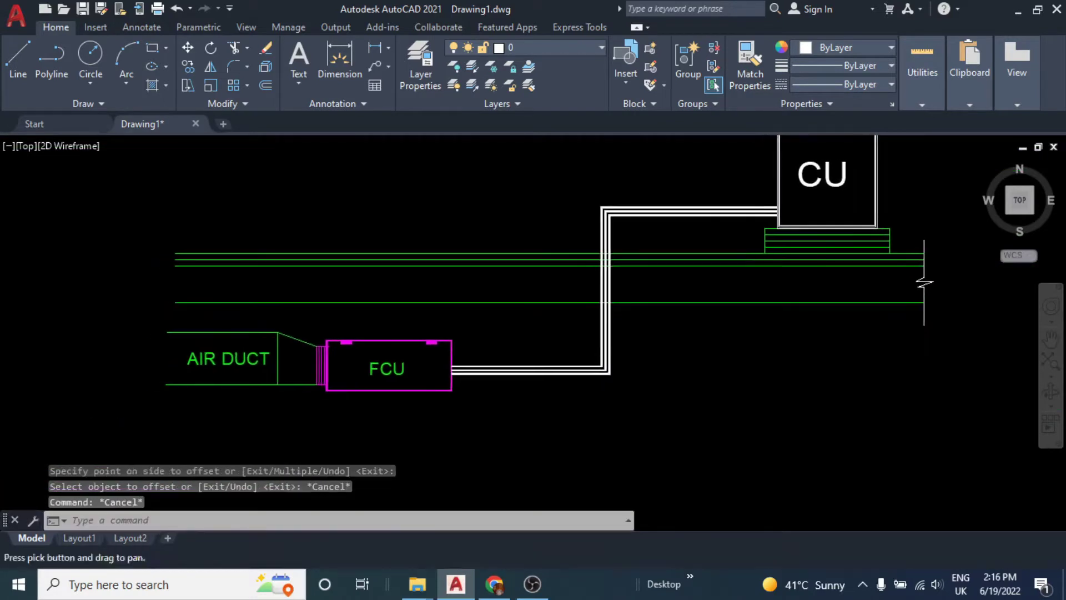
scroll(626, 352, "up", 3)
key("Escape")
key("Escape")
- Make the outer pipe line red
scroll(617, 376, "up", 2)
left_click(613, 333)
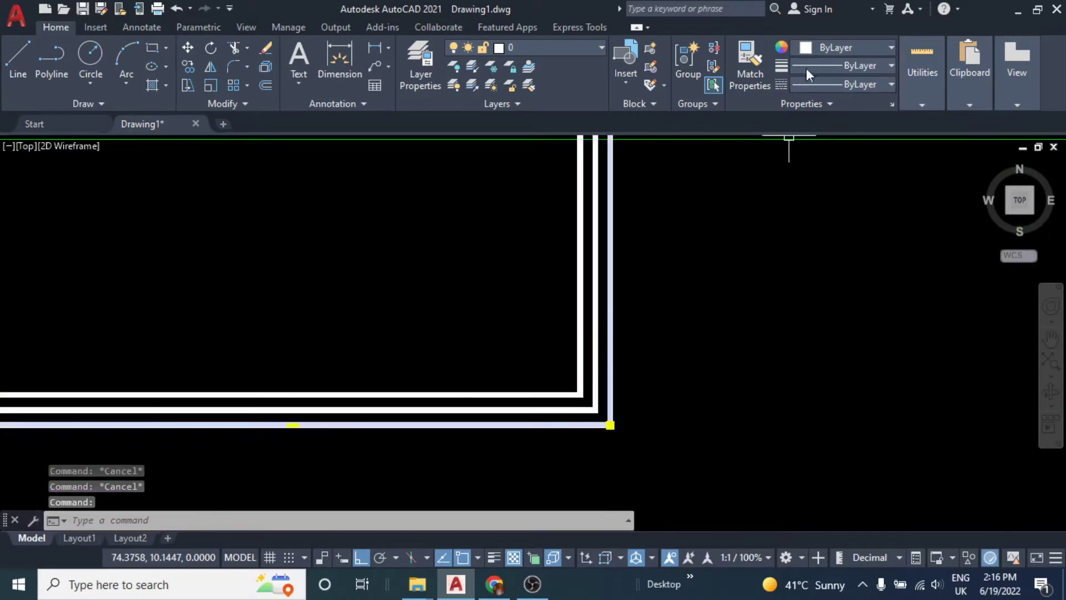
left_click(847, 48)
left_click(802, 206)
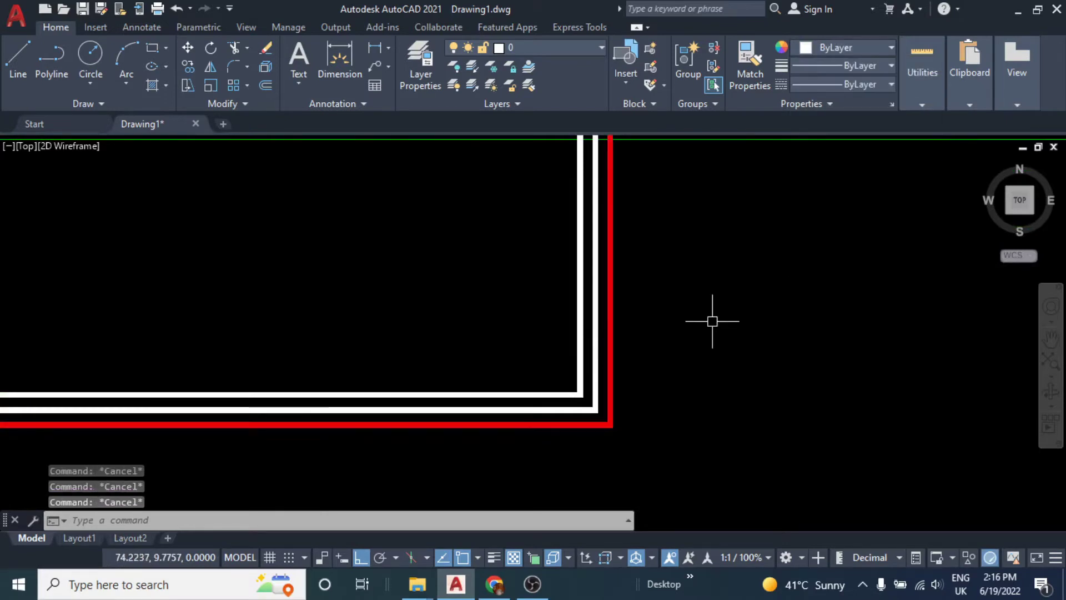
scroll(688, 319, "up", 2)
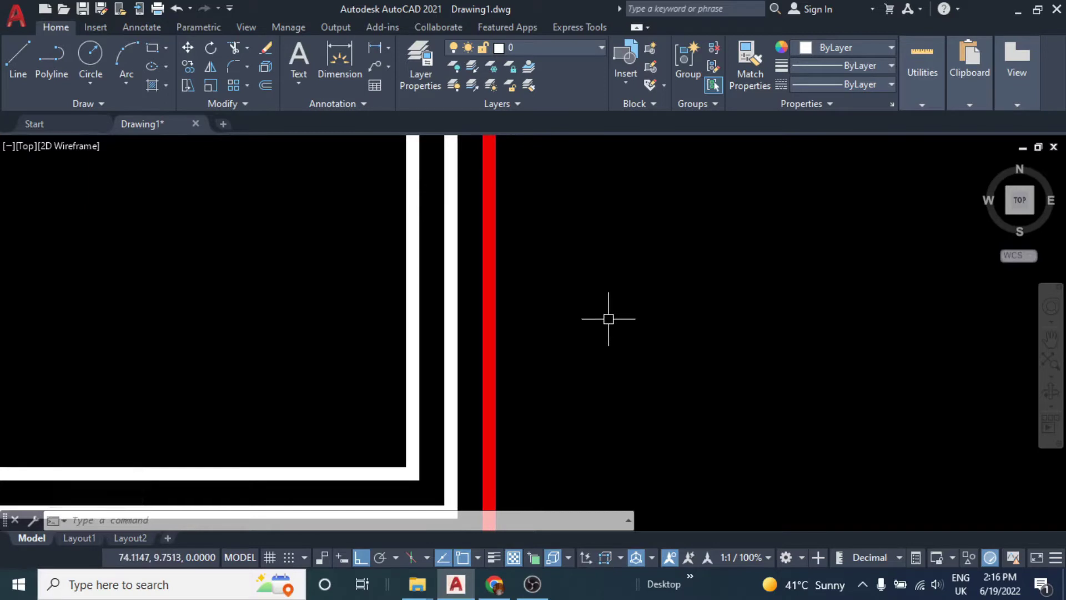
key("Escape")
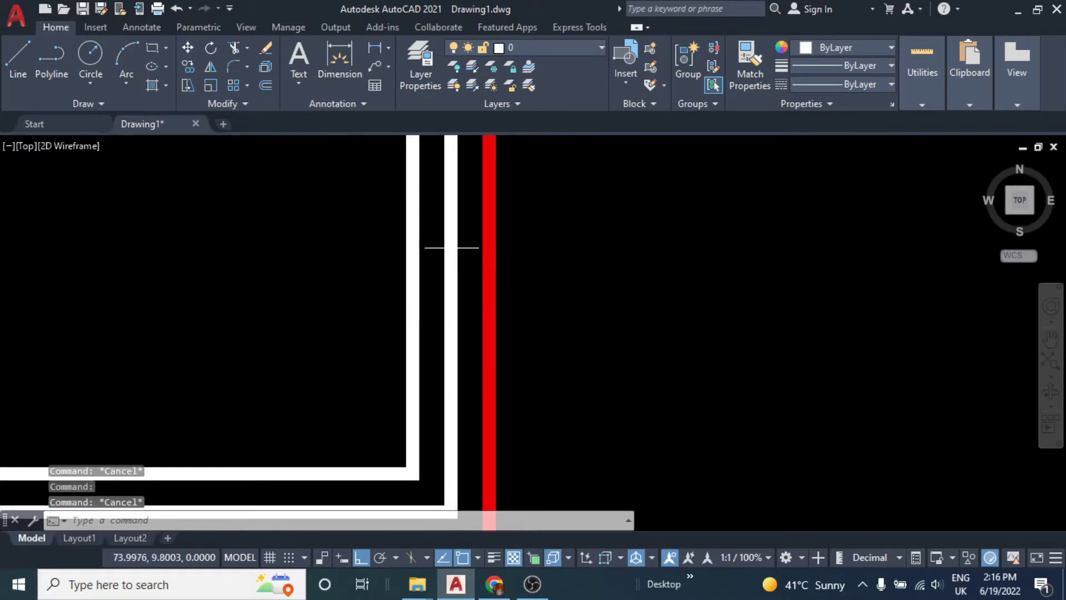
- Colour the middle pipe magenta and the inner pipe green
left_click(451, 247)
left_click(846, 48)
left_click(879, 206)
key("Escape")
scroll(485, 314, "down", 2)
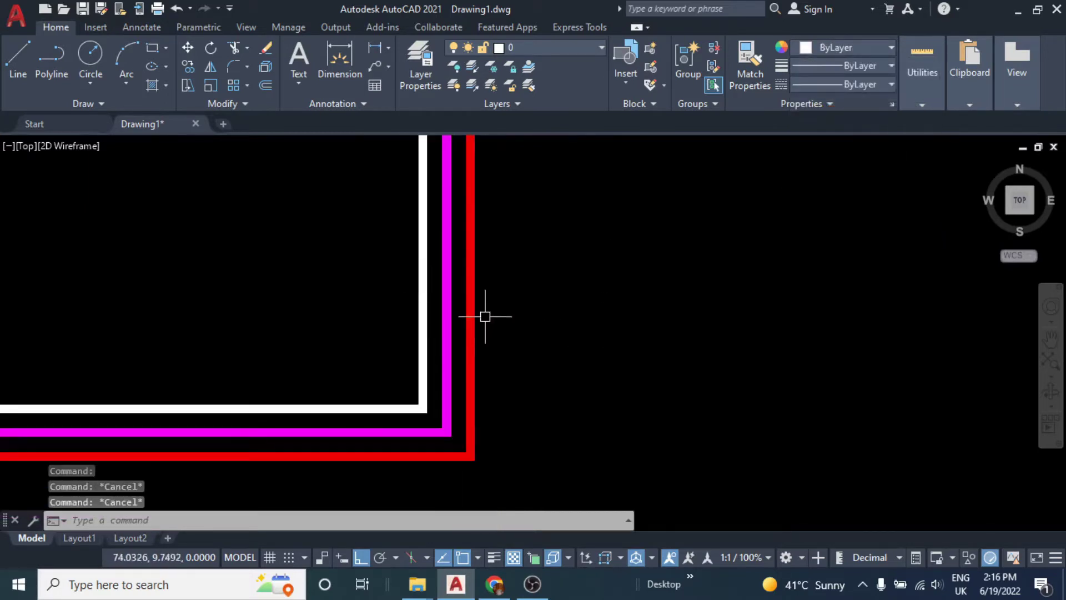
left_click(830, 53)
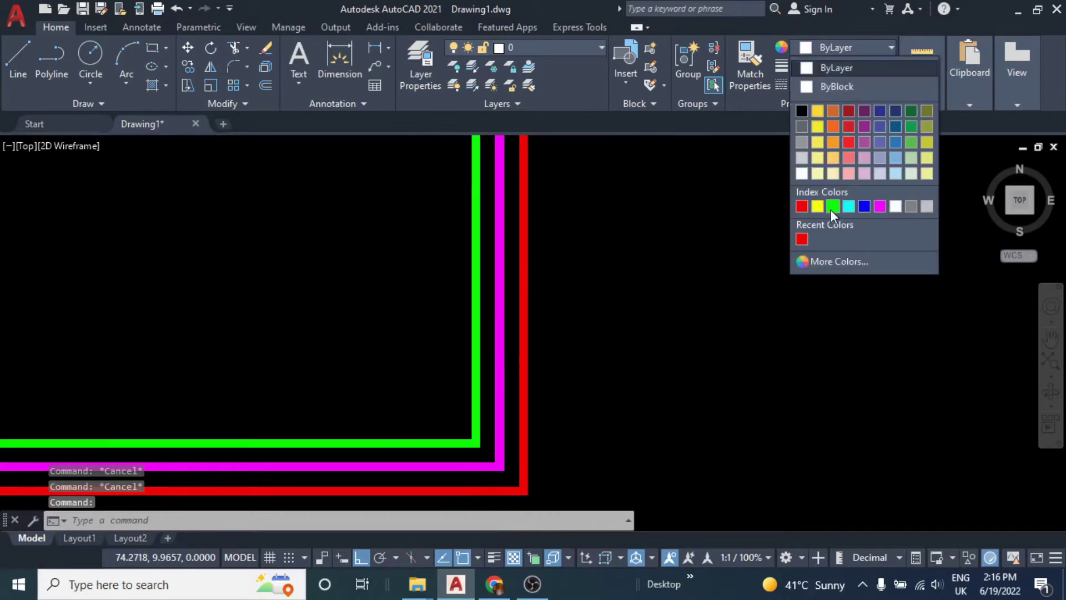
left_click(831, 209)
key("Escape")
scroll(507, 329, "down", 3)
- Explode the three pipe polylines into individual segments
middle_click_drag(507, 329, 527, 318)
scroll(527, 318, "up", 4)
left_click_drag(605, 266, 528, 285)
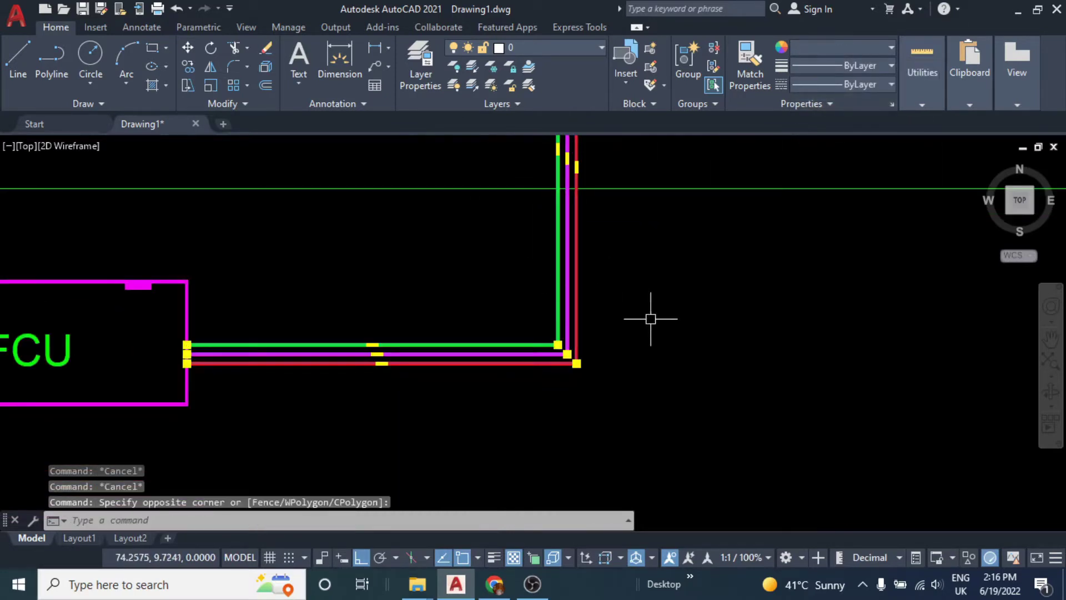
type("x")
key("Escape")
scroll(528, 357, "up", 5)
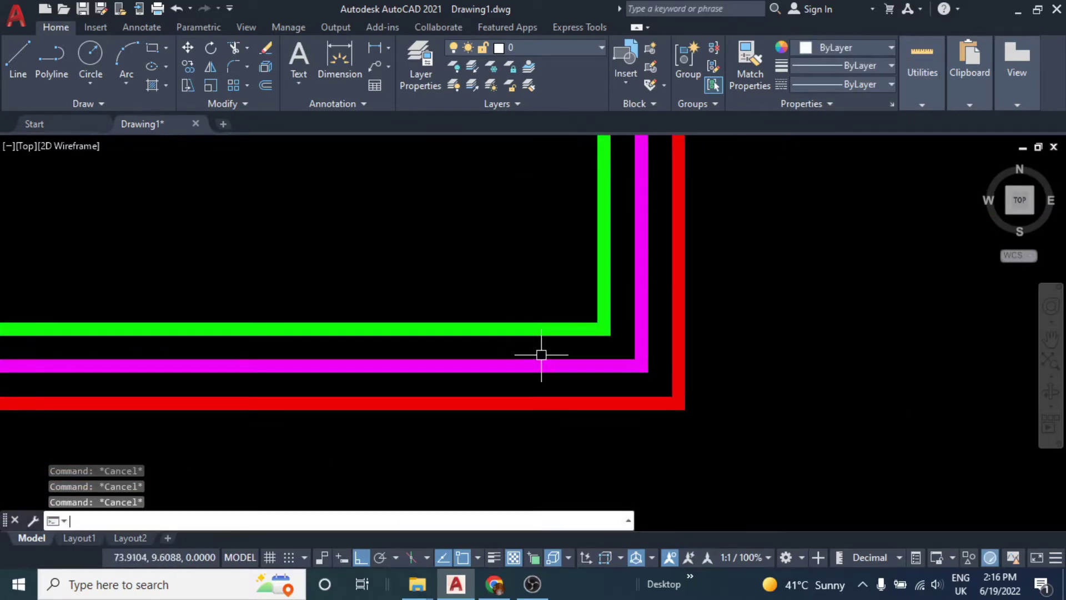
type("f")
key("Return")
- Change the fillet radius from 0.1 to 0.03 and round the green pipe's lower corner
type("r")
key("Return")
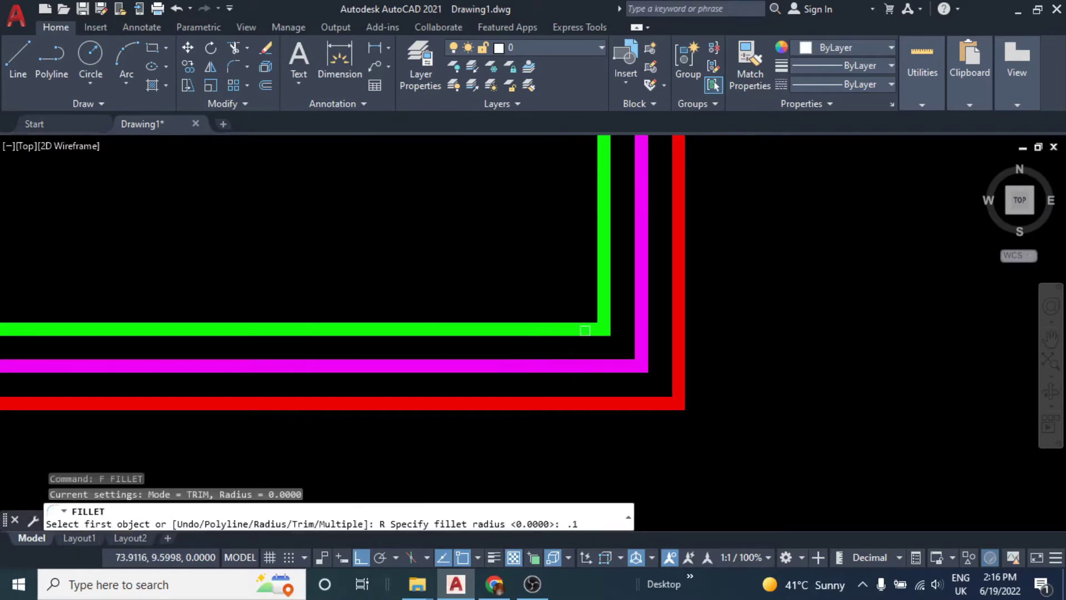
key("Return")
left_click(585, 330)
left_click(598, 272)
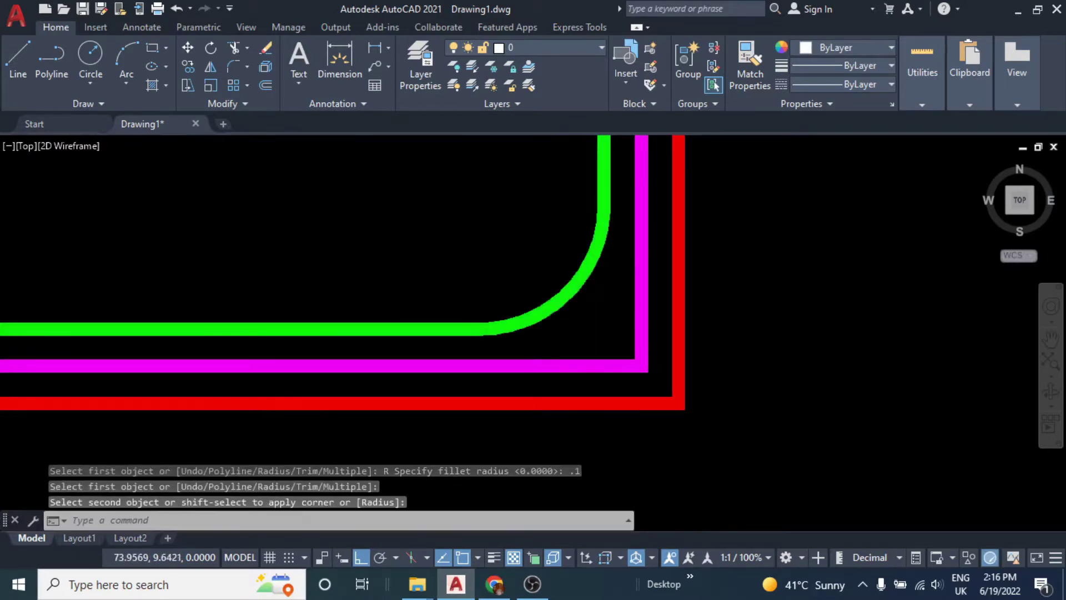
key("ctrl+z")
type("3")
key("Return")
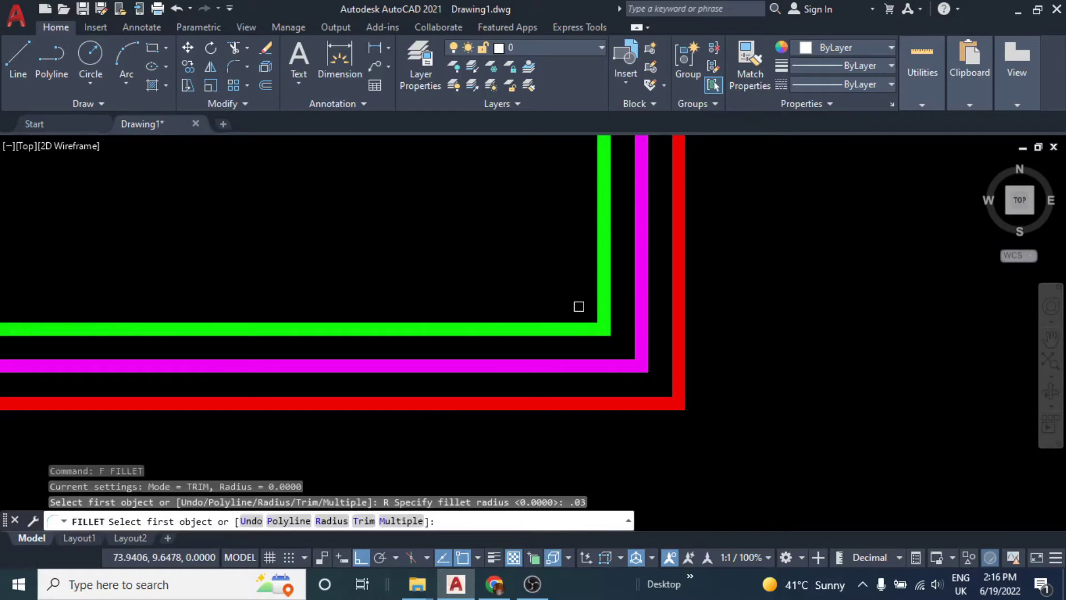
left_click(541, 332)
left_click(606, 279)
- Round the magenta and red pipes' lower corners with the 0.03 fillet
key("Return")
left_click(602, 366)
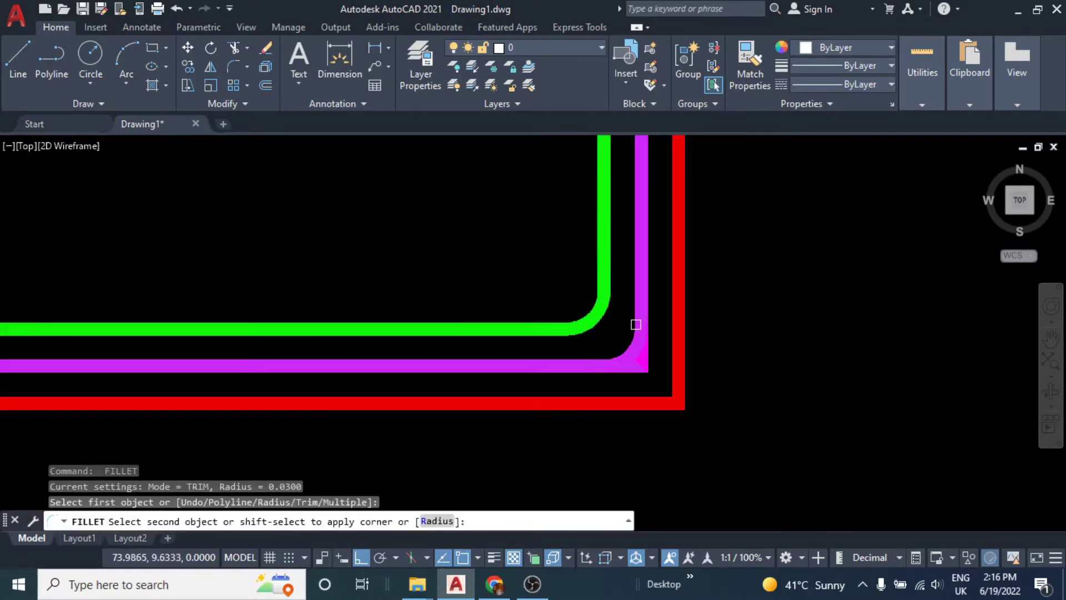
left_click(640, 322)
key("Return")
left_click(681, 340)
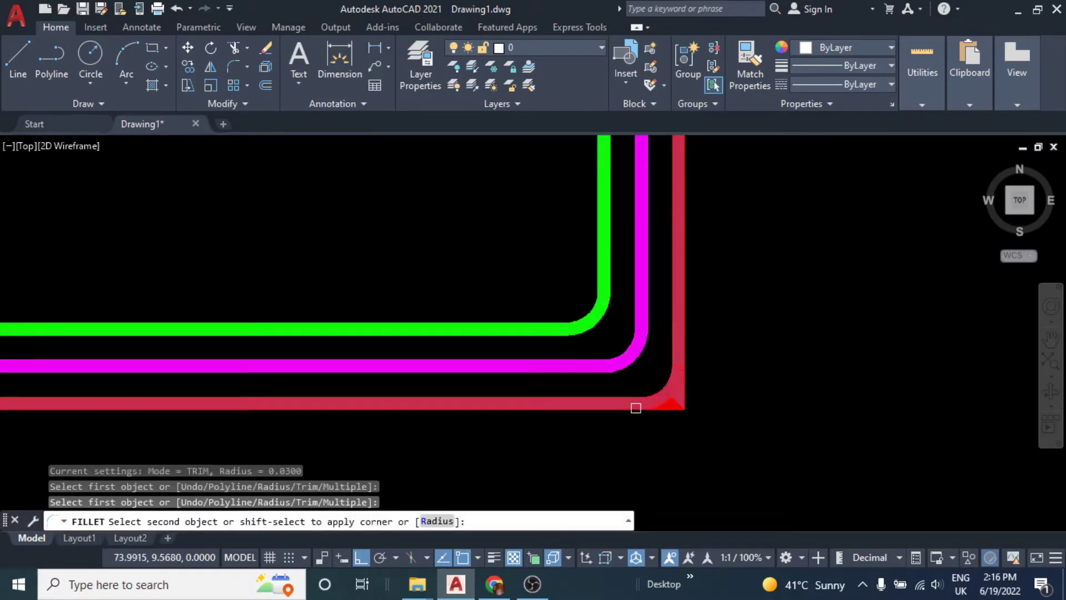
left_click(635, 407)
scroll(635, 406, "down", 3)
scroll(587, 254, "up", 3)
scroll(592, 313, "up", 2)
- Round the upper corners of the red, magenta and green pipes with 0.03 fillets
key("Return")
left_click(602, 278)
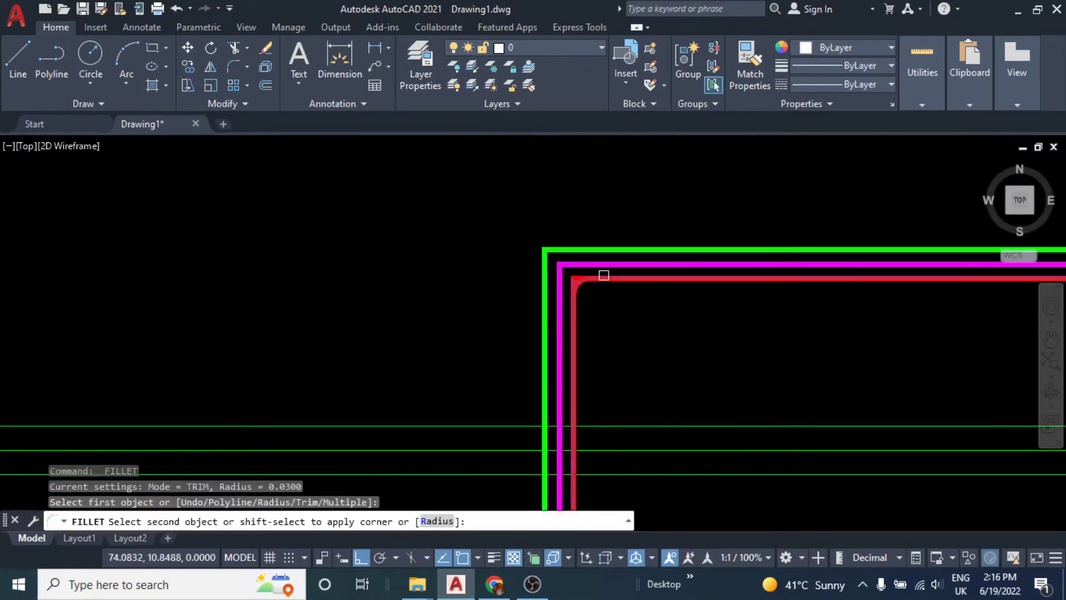
left_click(574, 299)
key("Return")
left_click(564, 265)
left_click(560, 298)
key("Return")
left_click(545, 261)
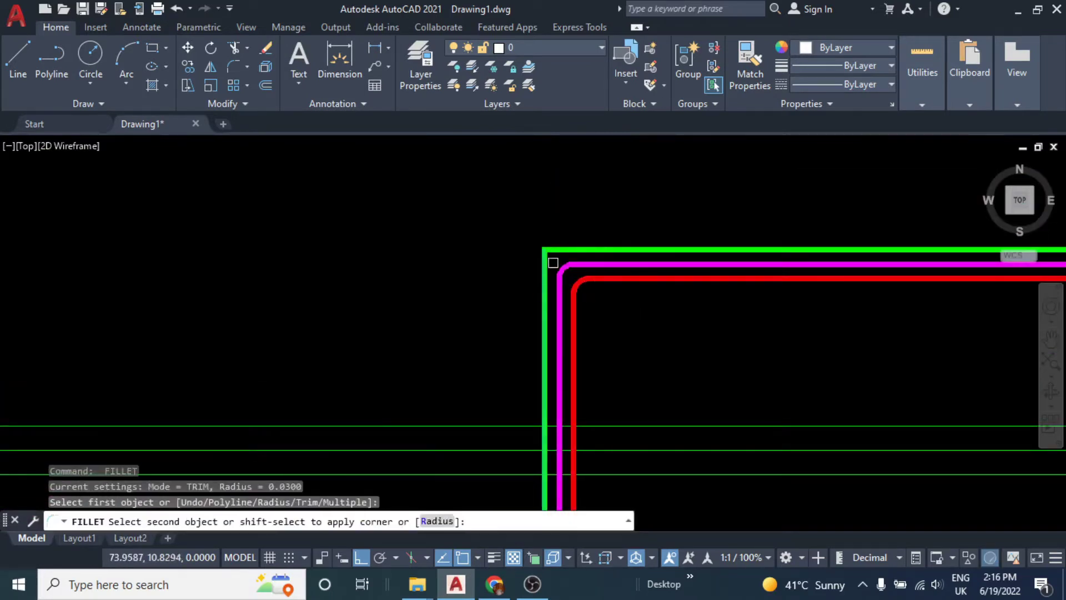
key("Escape")
scroll(594, 352, "down", 3)
key("Escape")
key("Escape")
scroll(626, 264, "down", 2)
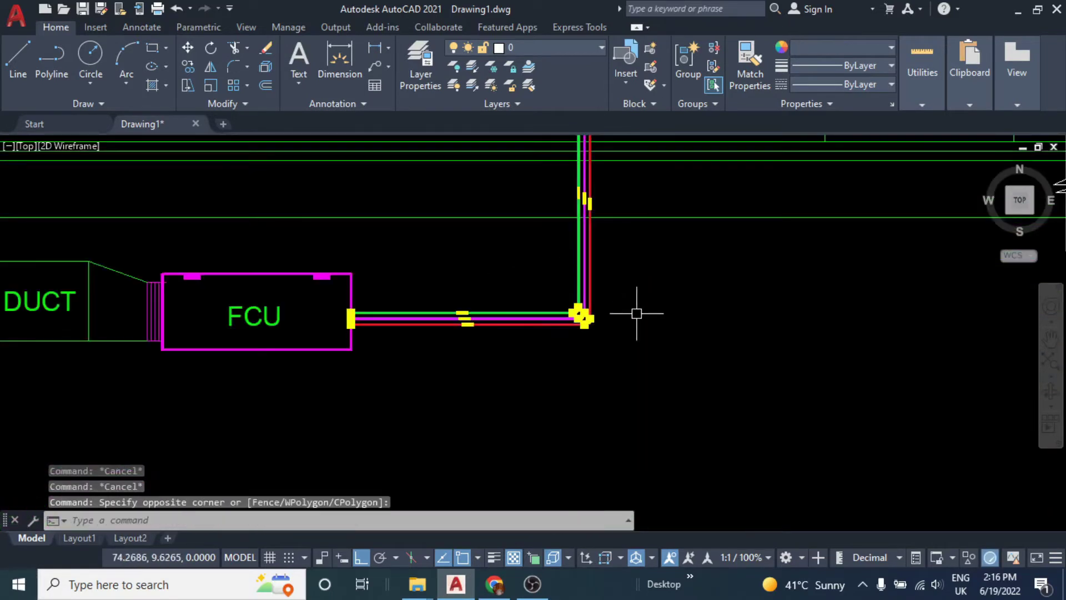
- Explode the pipe runs into separate lines
key("x")
key("Return")
middle_click_drag(600, 278, 628, 335)
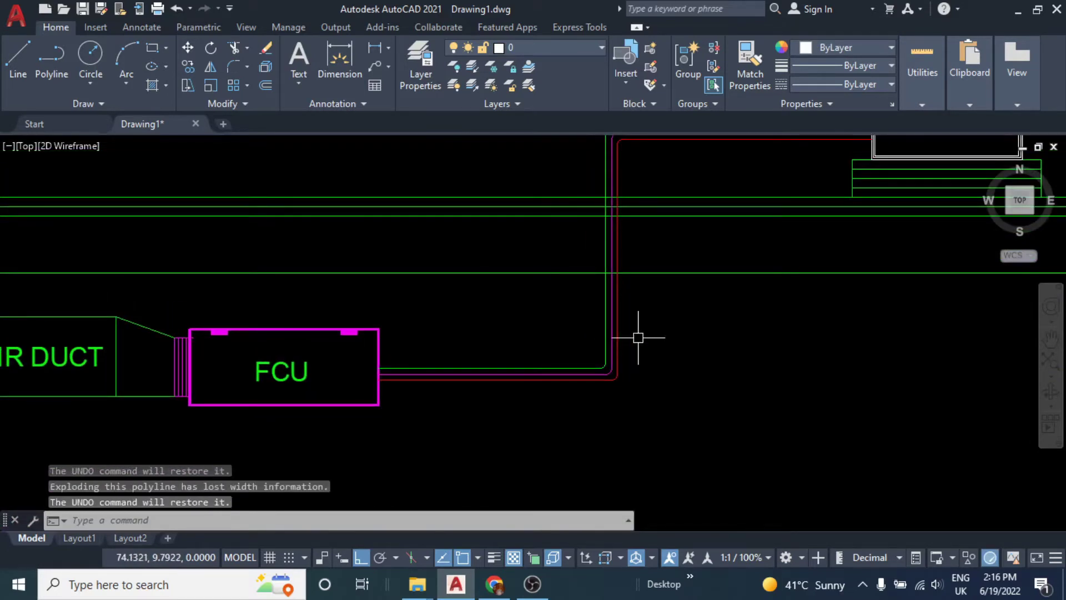
scroll(599, 285, "up", 3)
scroll(566, 257, "up", 2)
key("Escape")
- Fence-trim the lines crossing between the magenta and red pipes
type("tr")
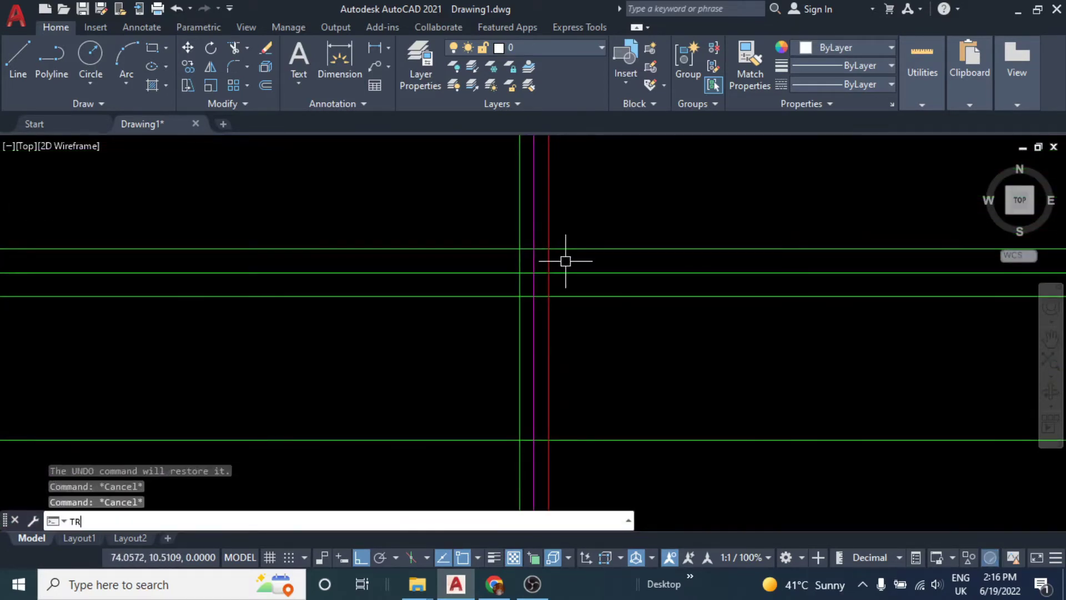
key("Return")
scroll(543, 246, "up", 2)
left_click(543, 245)
left_click(553, 377)
left_click(497, 223)
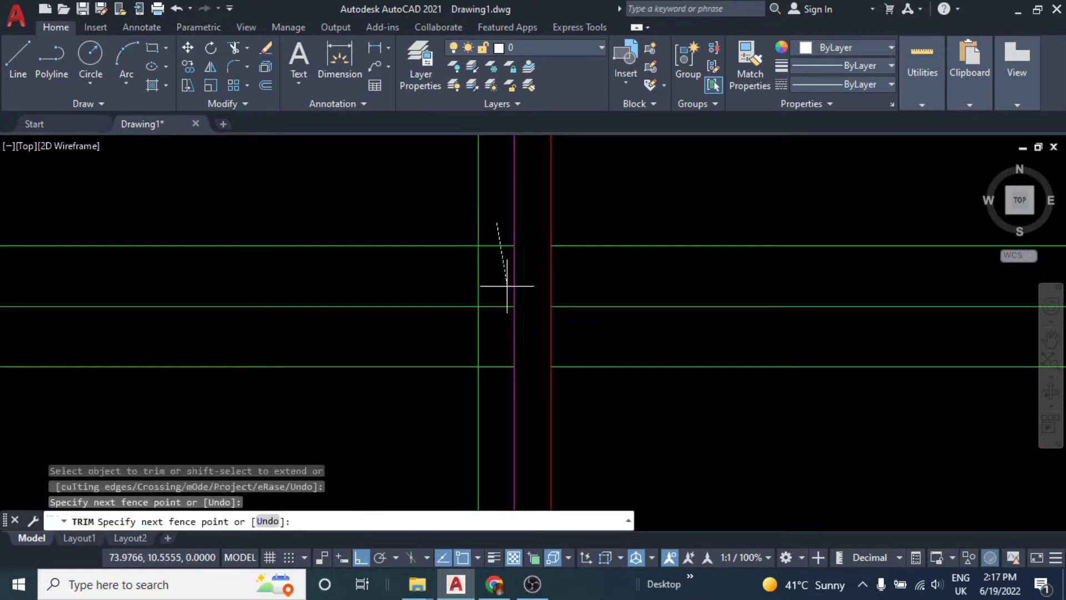
key("Return")
scroll(504, 209, "down", 2)
scroll(513, 283, "down", 2)
scroll(452, 268, "up", 4)
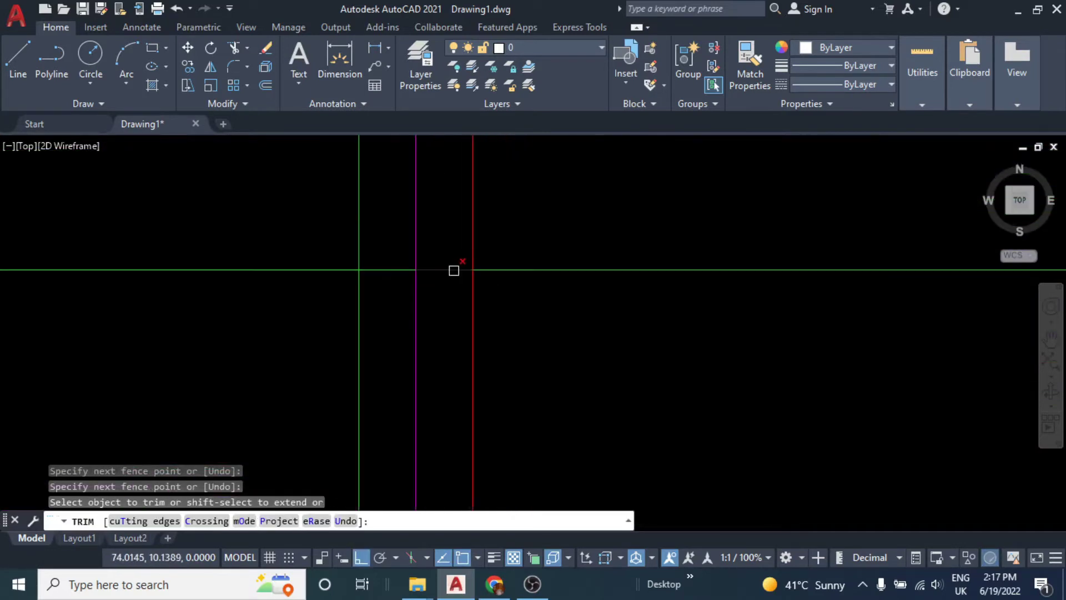
key("Escape")
scroll(523, 340, "down", 3)
key("Escape")
scroll(516, 311, "down", 2)
key("Escape")
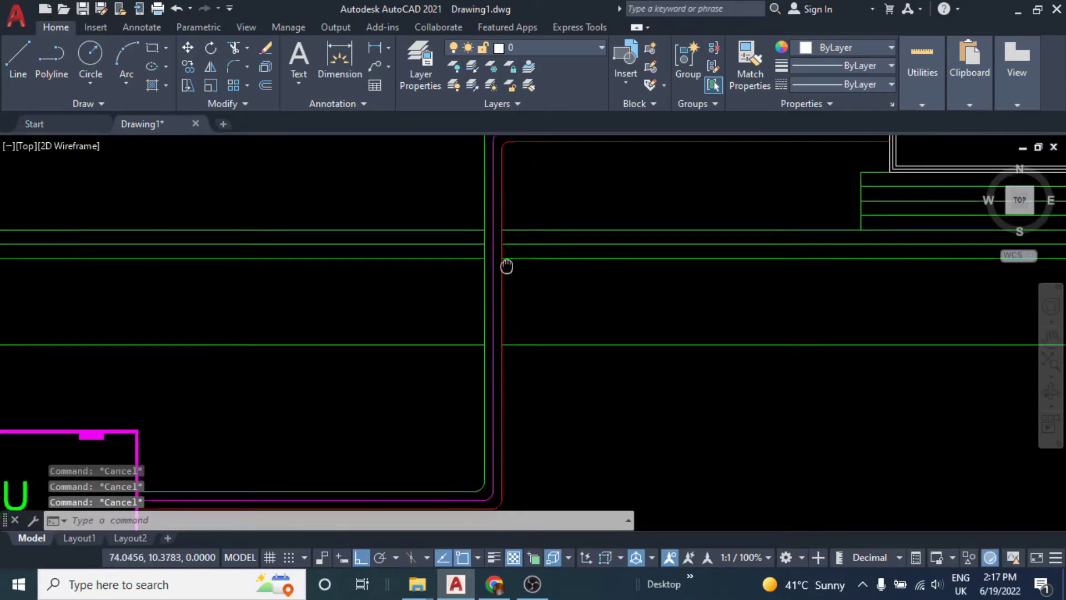
- Draw a narrow sleeve rectangle beside the red pipe
type("REC")
key("Return")
scroll(514, 236, "up", 2)
left_click(536, 229)
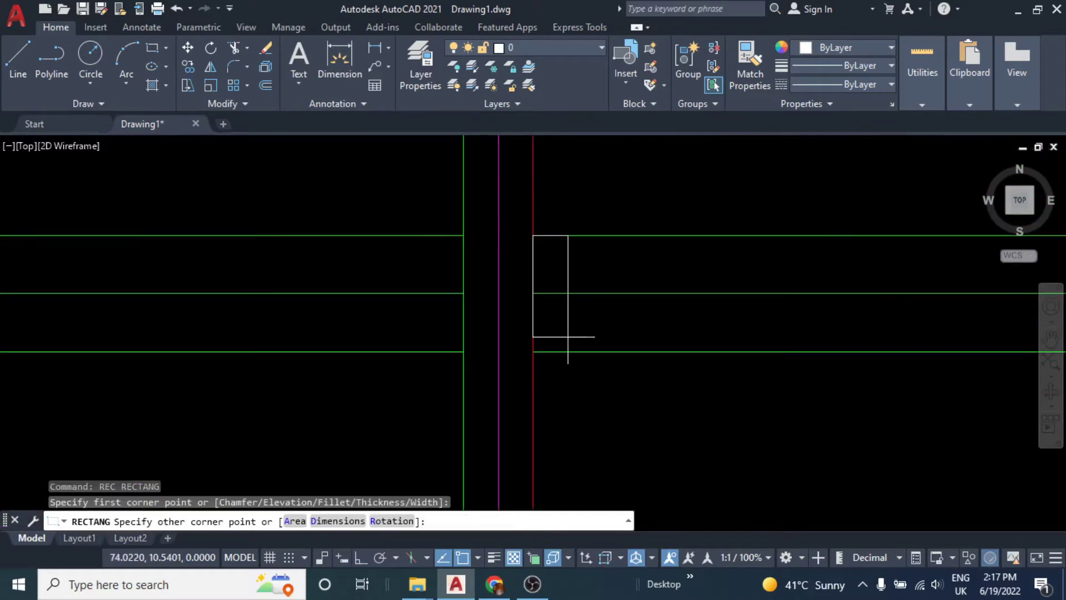
scroll(544, 321, "up", 2)
left_click(459, 262)
key("Escape")
key("Escape")
key("Escape")
scroll(451, 245, "down", 3)
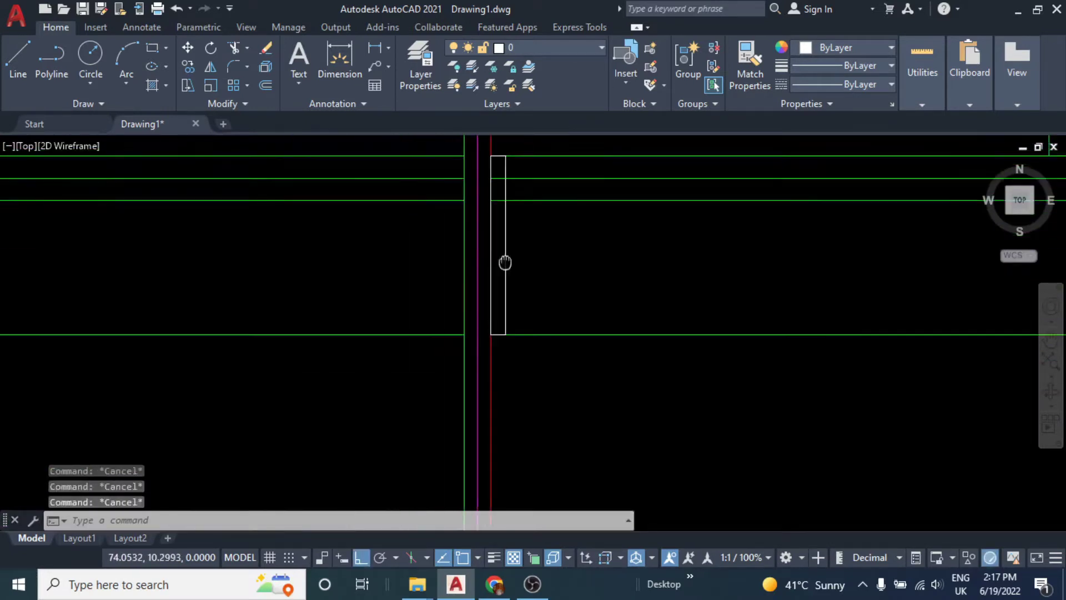
scroll(505, 262, "up", 1)
- Trim the ceiling lines inside the sleeve rectangle
type("TR")
key("Return")
scroll(516, 305, "up", 2)
left_click_drag(507, 245, 528, 508)
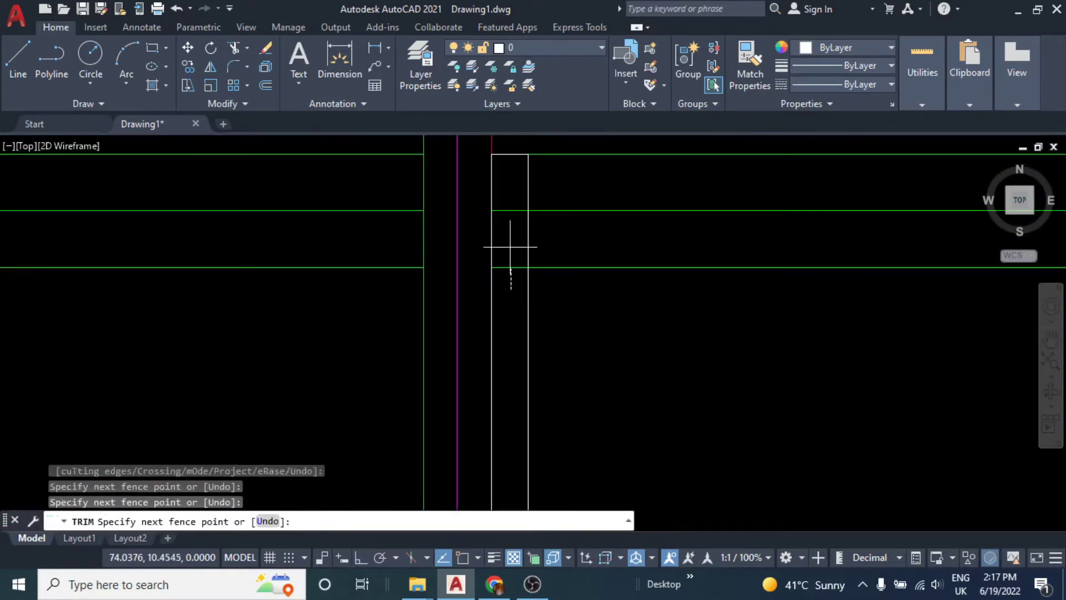
scroll(510, 261, "up", 3)
scroll(497, 222, "down", 2)
scroll(497, 222, "down", 2)
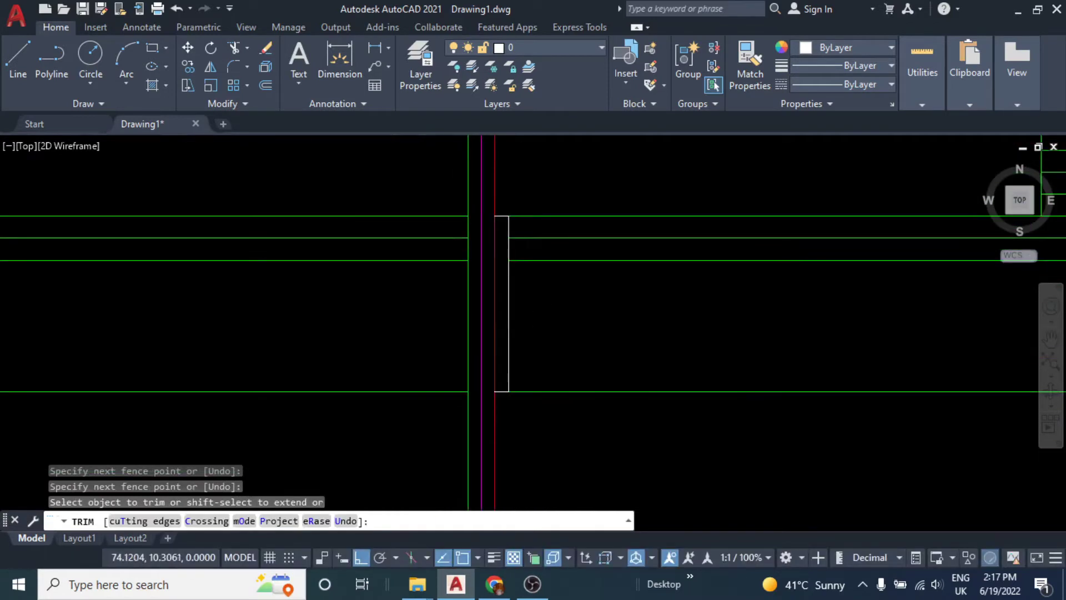
key("Escape")
- Mirror the sleeve rectangle across the pipes, keeping the original
left_click(508, 291)
type("MI")
key("Return")
scroll(481, 231, "up", 2)
left_click(464, 209)
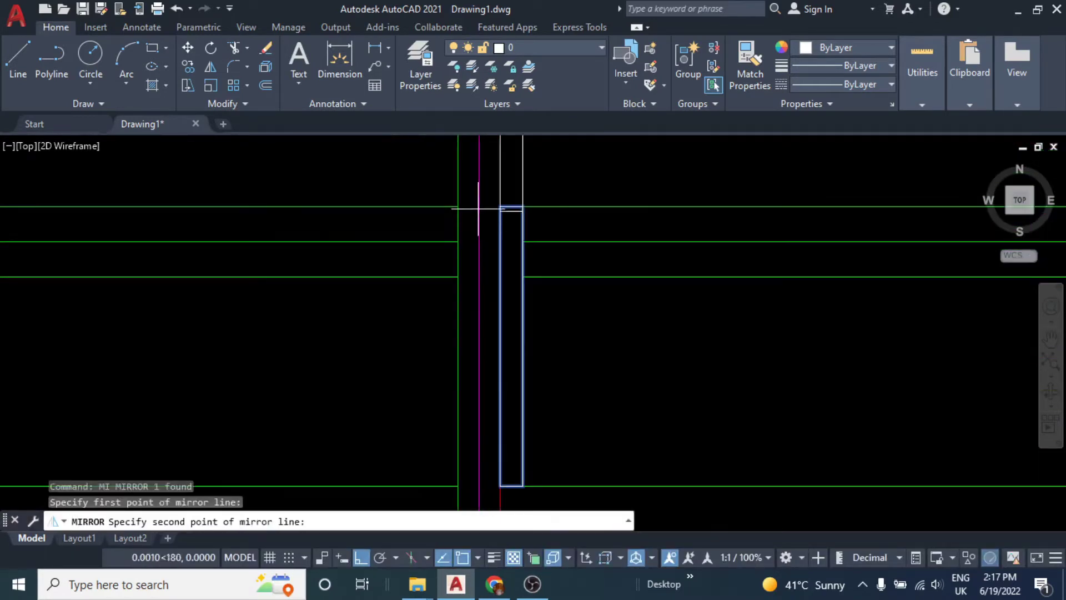
scroll(480, 245, "up", 1)
left_click(579, 410)
key("Return")
scroll(511, 278, "up", 2)
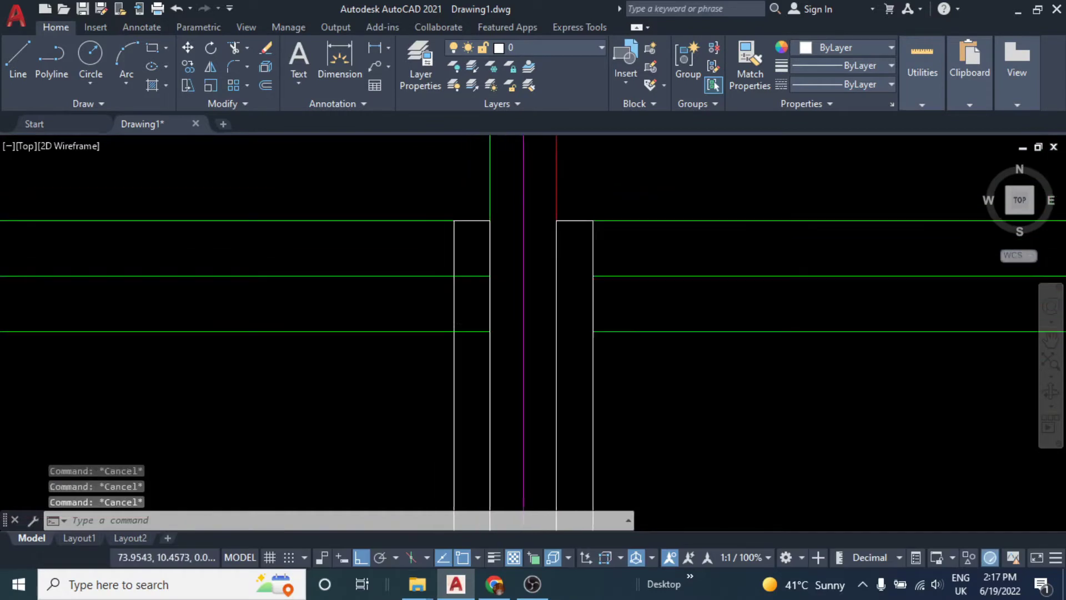
- Trim the ceiling lines inside the mirrored left sleeve
type("TR")
key("Return")
left_click_drag(474, 353, 477, 262)
scroll(495, 281, "down", 1)
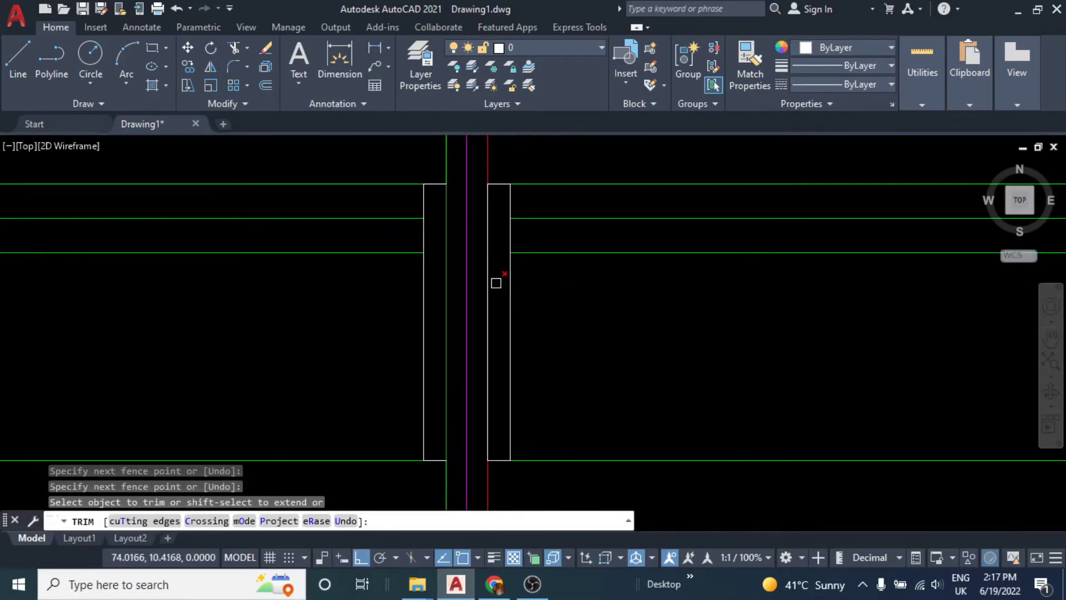
scroll(518, 285, "down", 2)
key("Escape")
scroll(518, 285, "up", 1)
mouse_move(519, 286)
middle_mouse_down()
mouse_move(561, 299)
mouse_move(537, 306)
mouse_move(555, 307)
middle_mouse_up()
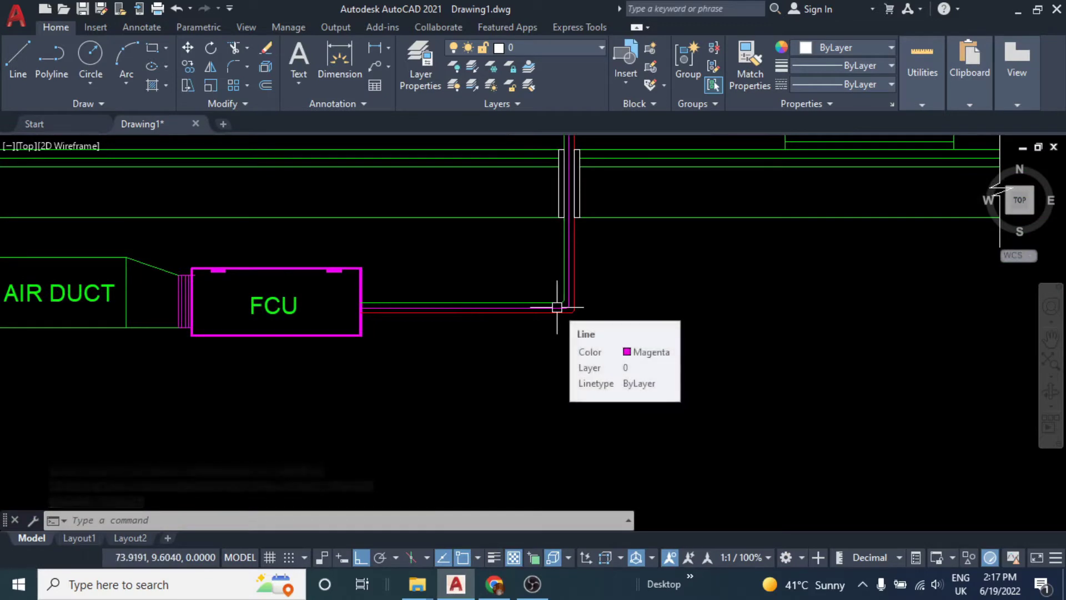
- Offset a line near the FCU to one side, then cancel the attempt
mouse_move(704, 261)
middle_mouse_down()
mouse_move(671, 252)
mouse_move(634, 280)
middle_mouse_up()
type("o")
key("Return")
key("Return")
left_click(658, 183)
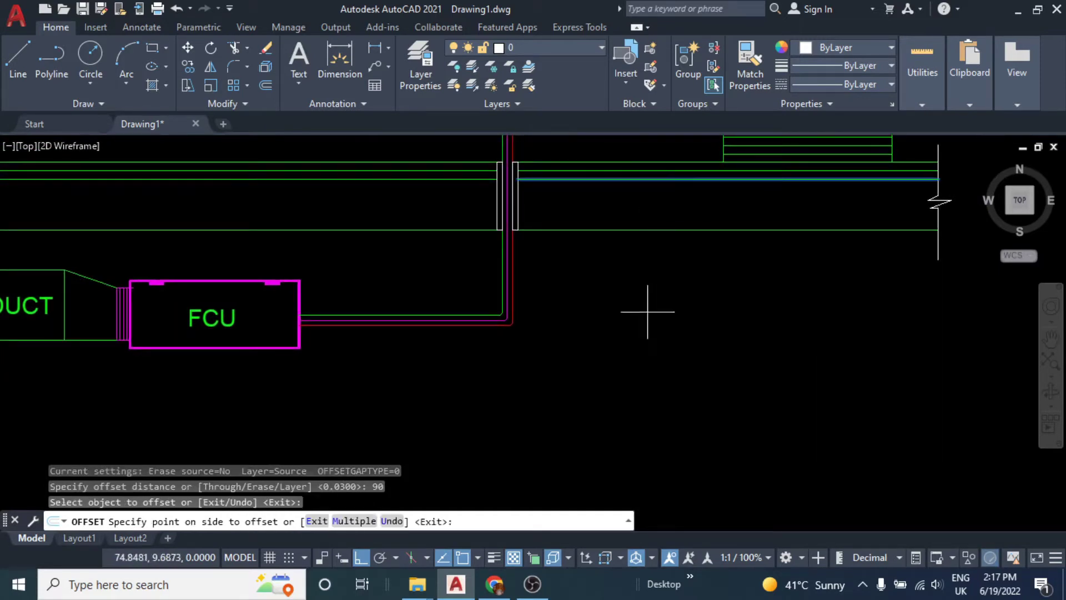
left_click(648, 307)
scroll(647, 307, "down", 5)
scroll(609, 209, "up", 5)
key("Escape")
key("Escape")
- Start an offset with a 0.9 distance, then cancel it
type("o")
key("Return")
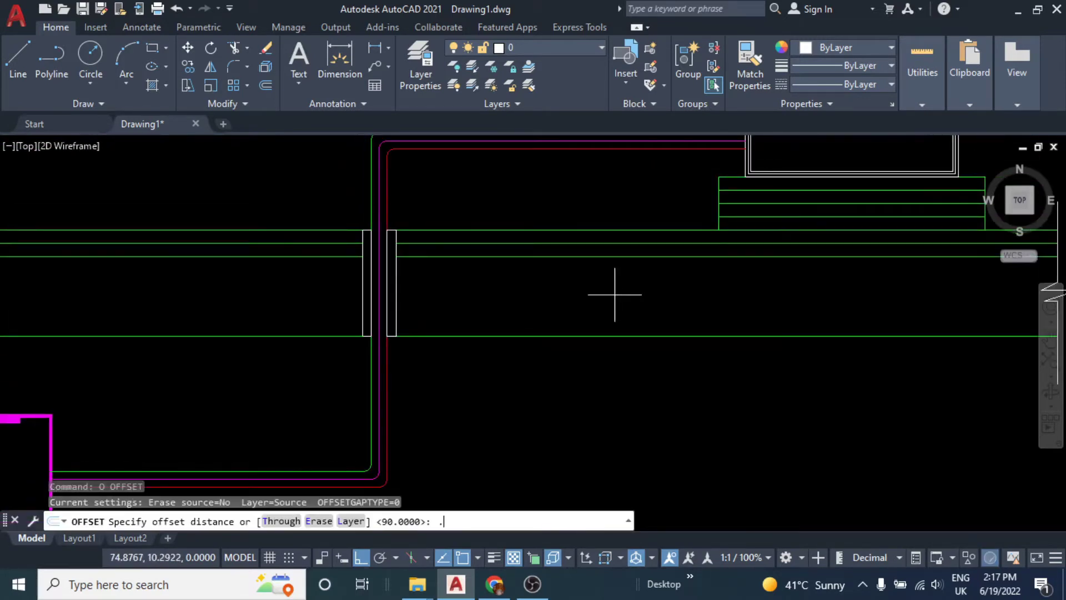
type(".9")
key("Return")
scroll(622, 255, "down", 3)
scroll(595, 285, "up", 4)
key("Escape")
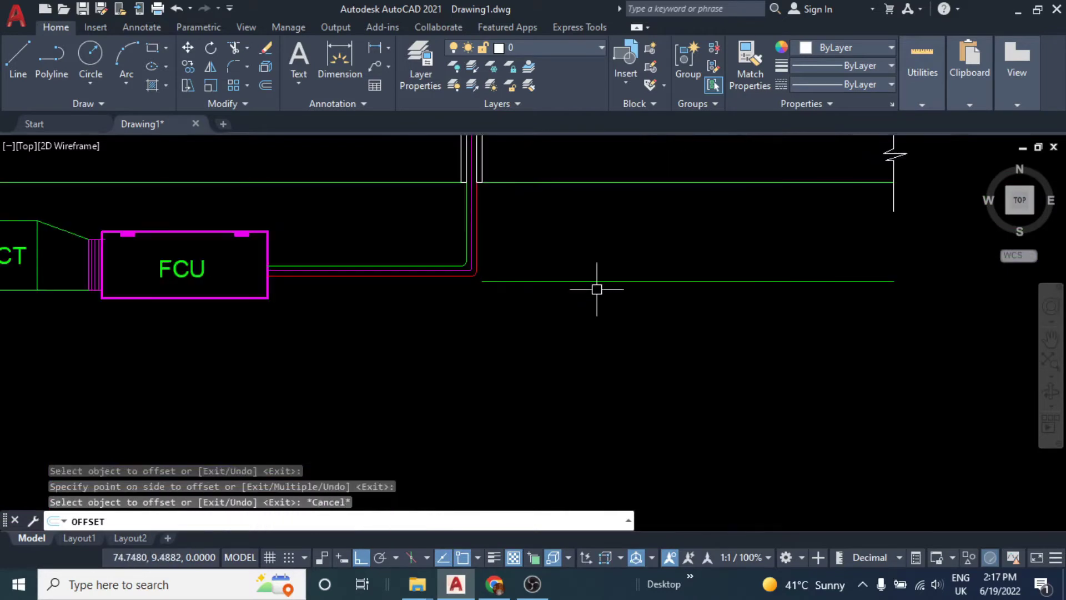
- Offset the ceiling line 1.2 below, then erase an extra horizontal line
type("o")
key("Return")
type("1.2")
key("Return")
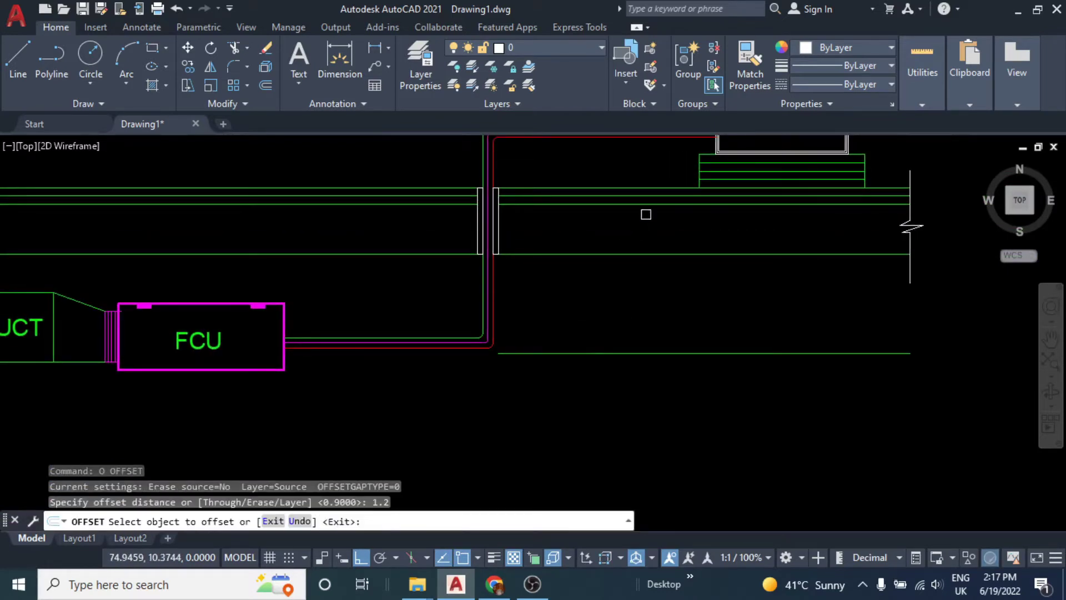
left_click(645, 204)
left_click(644, 351)
left_click(628, 351)
type("e")
key("Return")
- Try stretching the new lower line's left end, then cancel and re-centre on the FCU
scroll(317, 416, "up", 2)
left_click(647, 395)
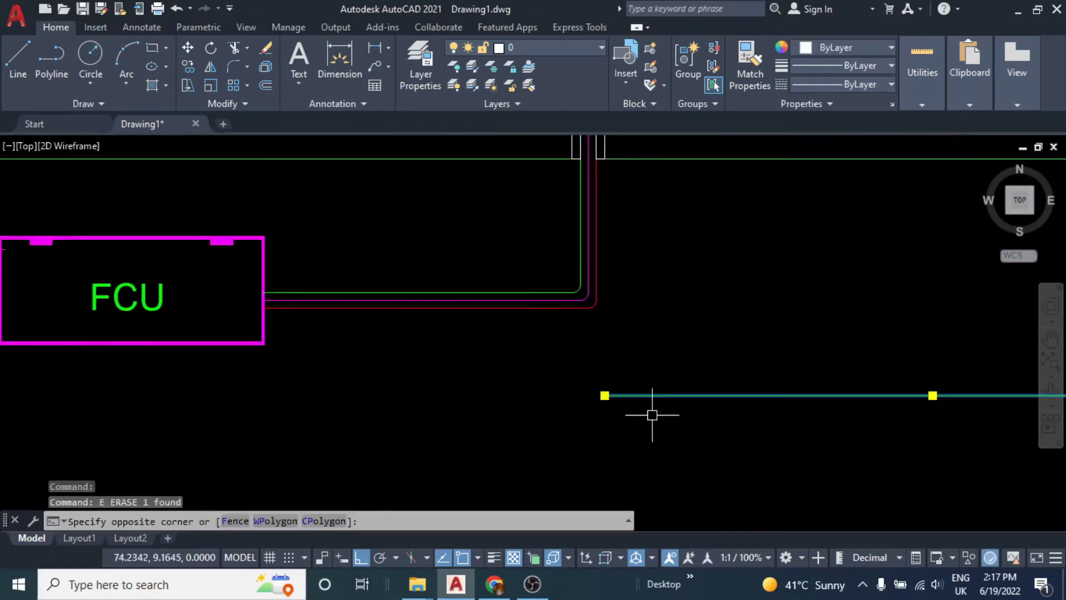
left_click(605, 395)
scroll(604, 395, "down", 3)
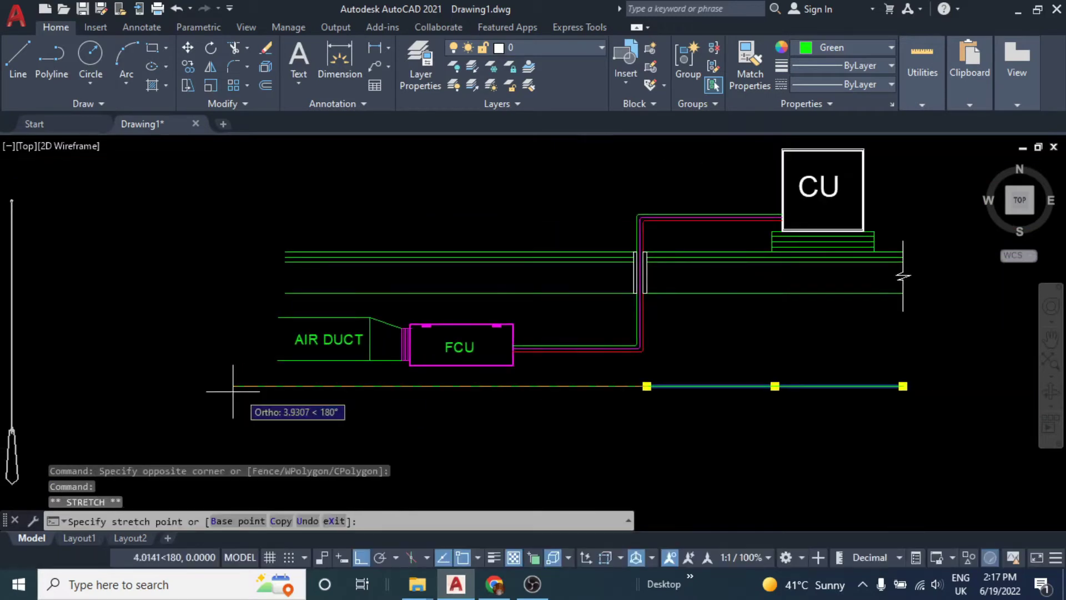
middle_click_drag(230, 380, 393, 371)
key("Escape")
scroll(638, 372, "up", 2)
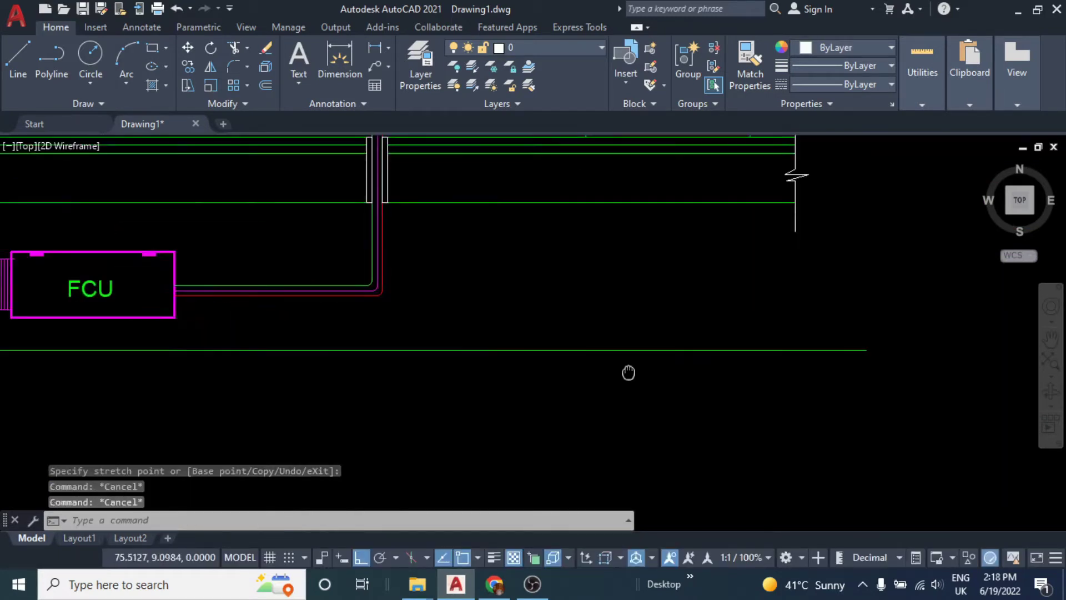
key("Escape")
middle_click_drag(628, 371, 688, 362)
- Set the lower horizontal line's colour to grey
left_click(658, 339)
left_click(659, 291)
left_click(849, 48)
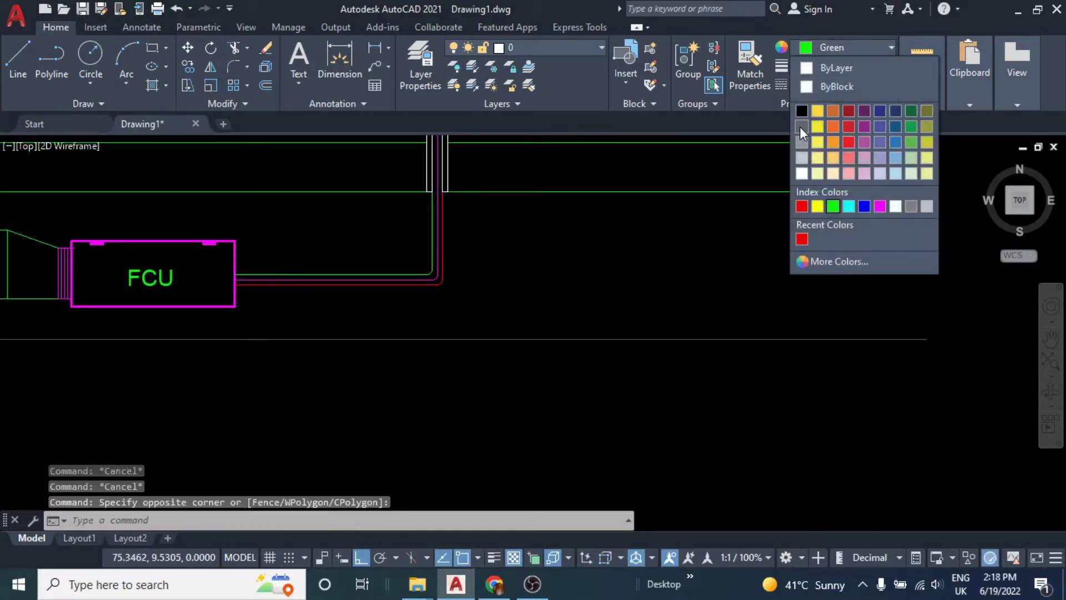
key("Escape")
middle_click_drag(613, 303, 654, 319)
- Offset the lower horizontal line by 0.02 for a close parallel copy
type("o")
key("Return")
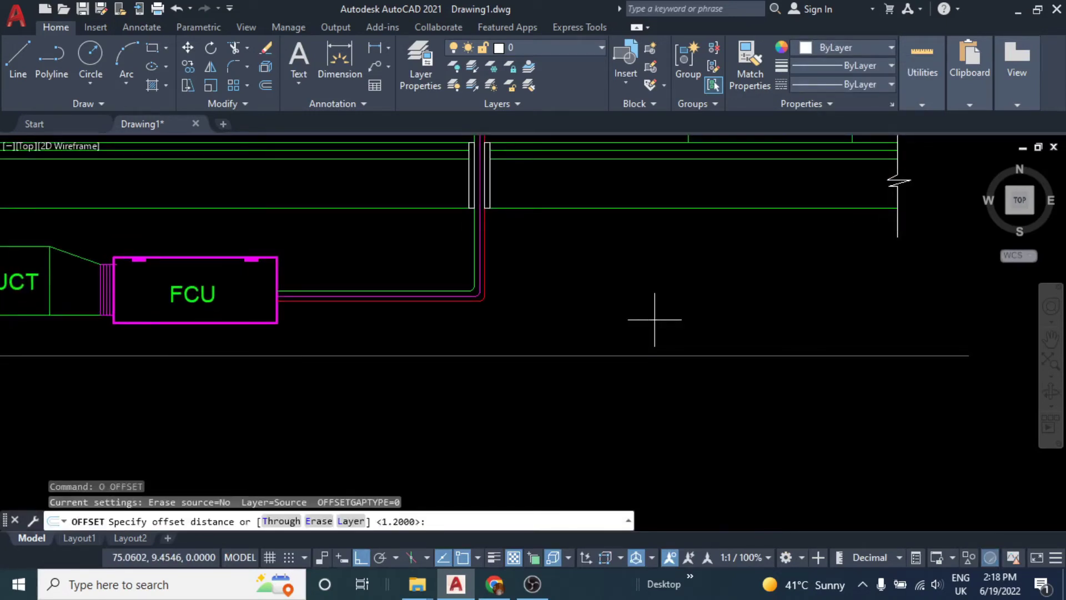
key("Return")
left_click(602, 355)
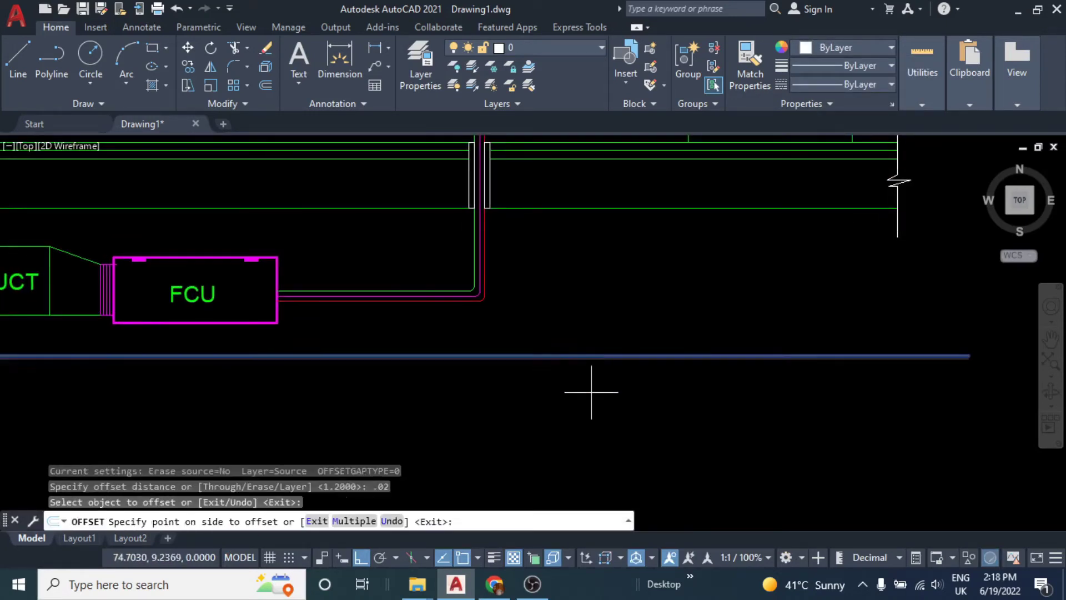
left_click(591, 381)
scroll(594, 366, "up", 5)
key("Escape")
- Copy the ceiling line 0.03 directly below itself with Offset
type("o")
key("Return")
type(".")
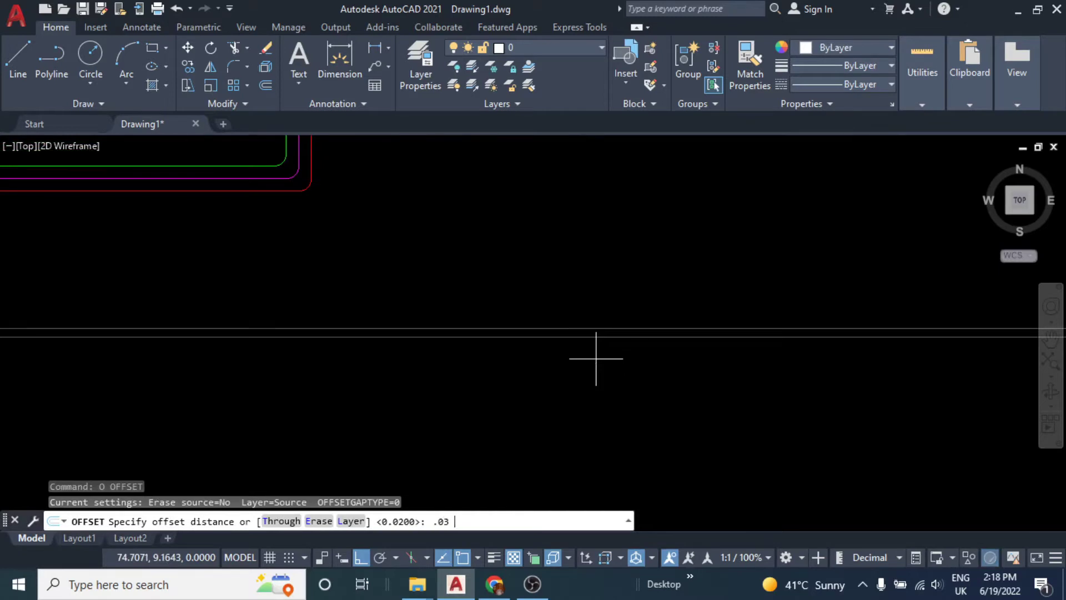
key("Return")
left_click(596, 335)
left_click(594, 392)
key("Escape")
- Zoom in on the FCU corner and begin drawing a rectangle there
scroll(594, 393, "down", 5)
scroll(542, 316, "down", 3)
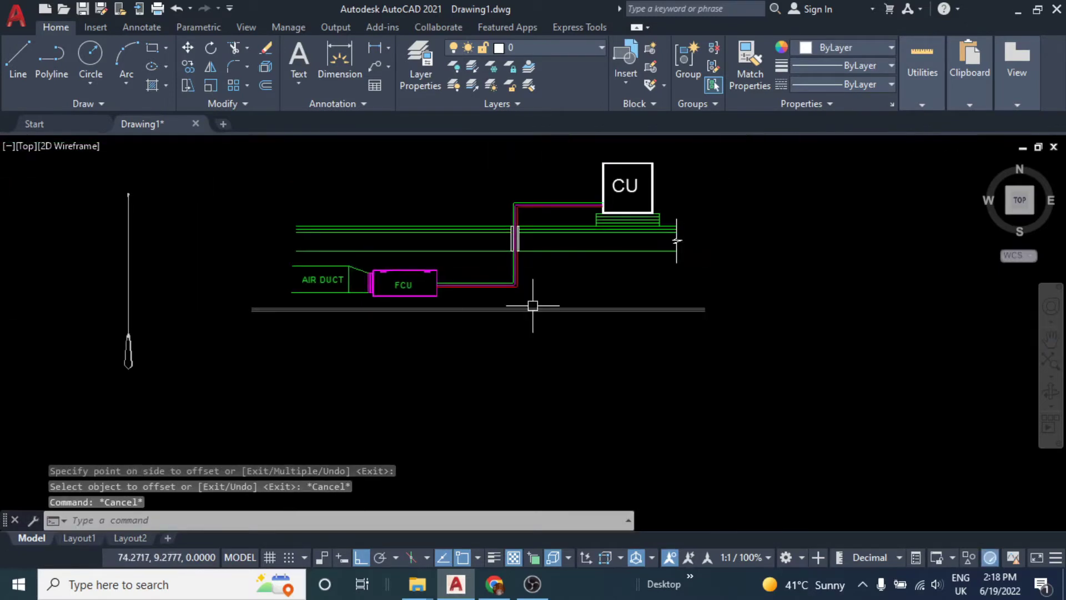
scroll(532, 306, "up", 2)
scroll(500, 288, "up", 1)
scroll(466, 266, "up", 2)
scroll(436, 237, "up", 2)
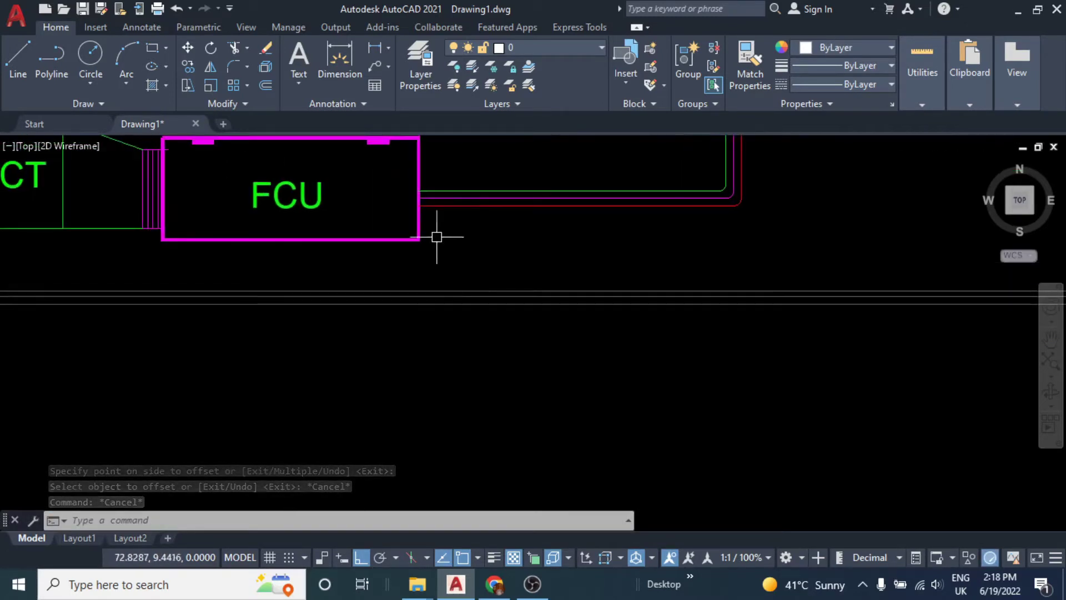
scroll(436, 236, "up", 2)
type("rec")
key("Return")
scroll(405, 257, "up", 1)
- Draw a small rectangle at the FCU's lower-right corner and colour it green
left_click(379, 245)
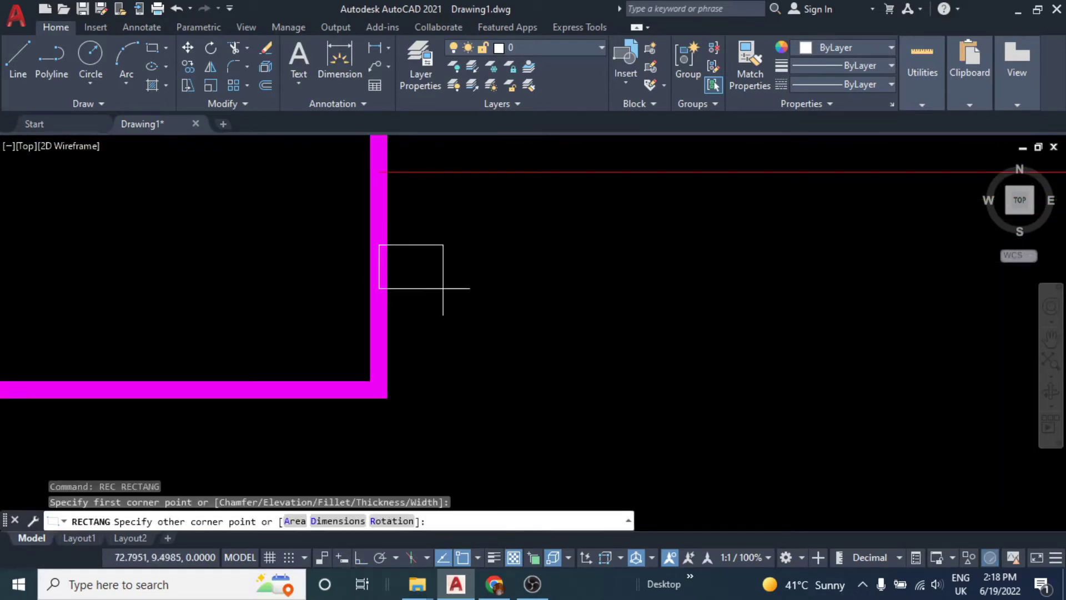
left_click(443, 288)
key("Escape")
key("Escape")
left_click_drag(452, 278, 475, 261)
left_click(826, 47)
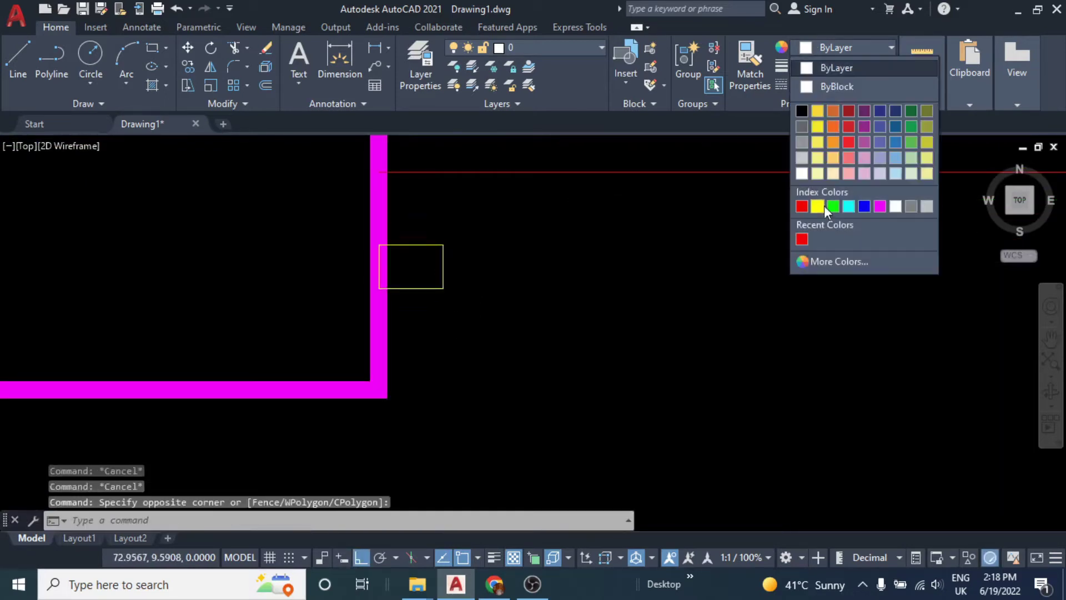
left_click(824, 205)
key("Escape")
scroll(637, 333, "down", 3)
scroll(542, 333, "up", 1)
middle_click_drag(513, 337, 482, 321)
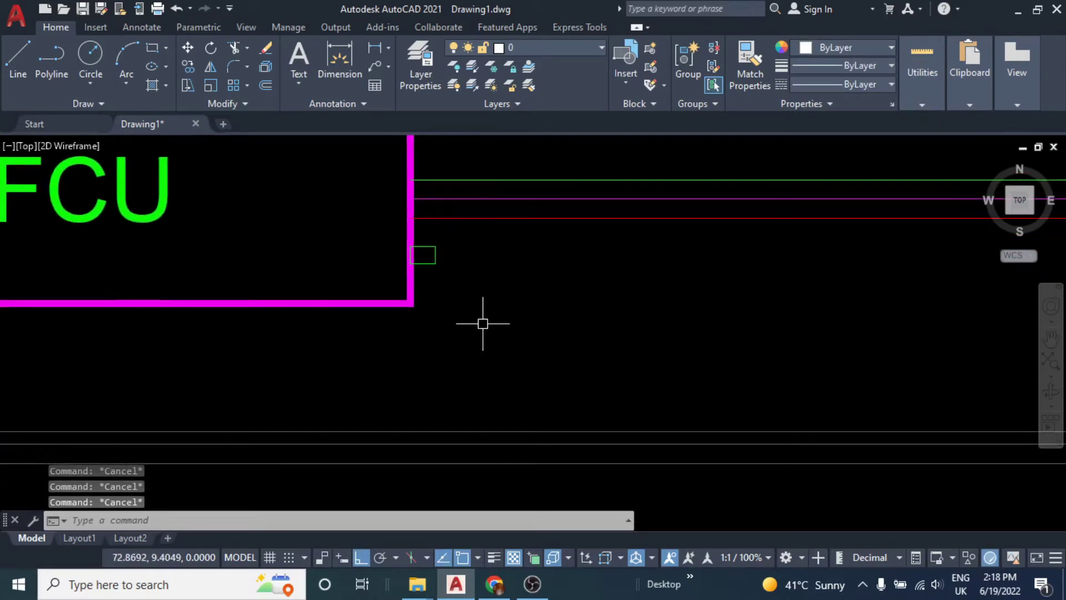
- Draw the drain polyline from the box with a trap dip and an Ortho vertical drop
type("PL")
scroll(473, 310, "up", 2)
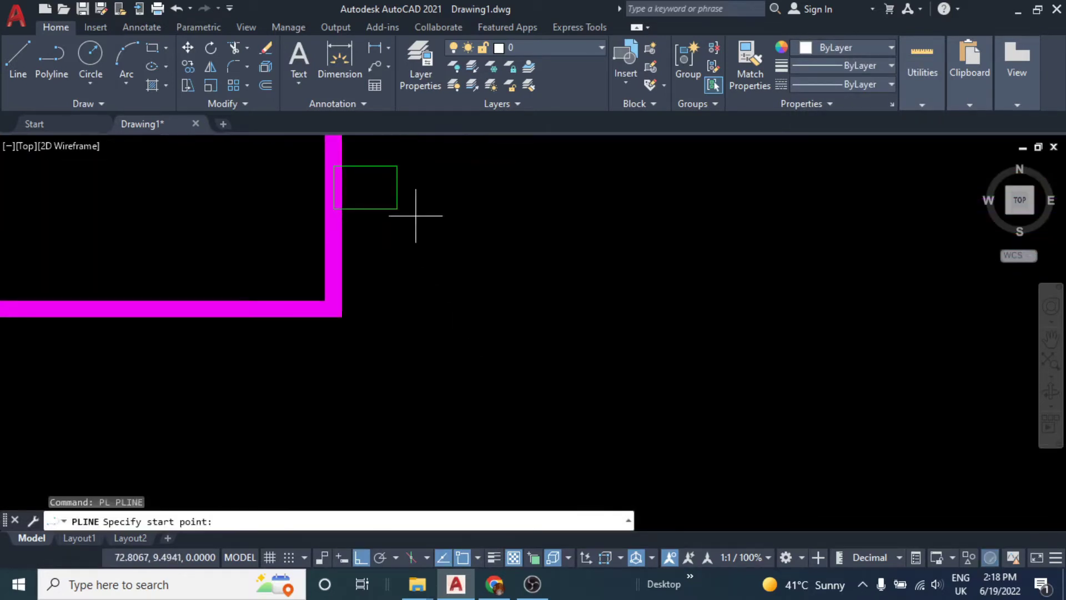
left_click(397, 188)
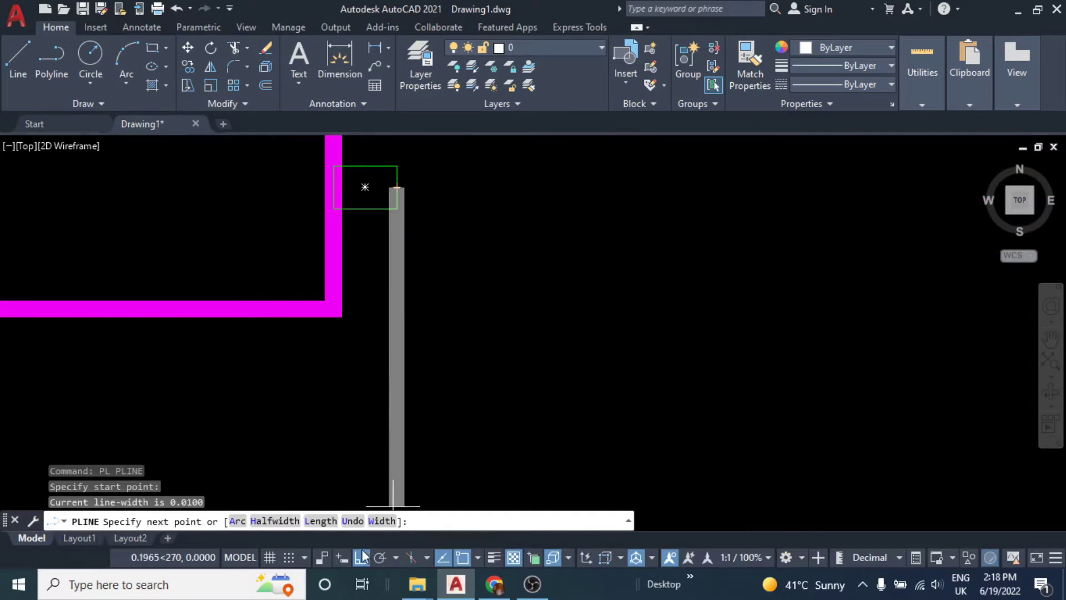
scroll(500, 281, "down", 1)
scroll(514, 255, "up", 1)
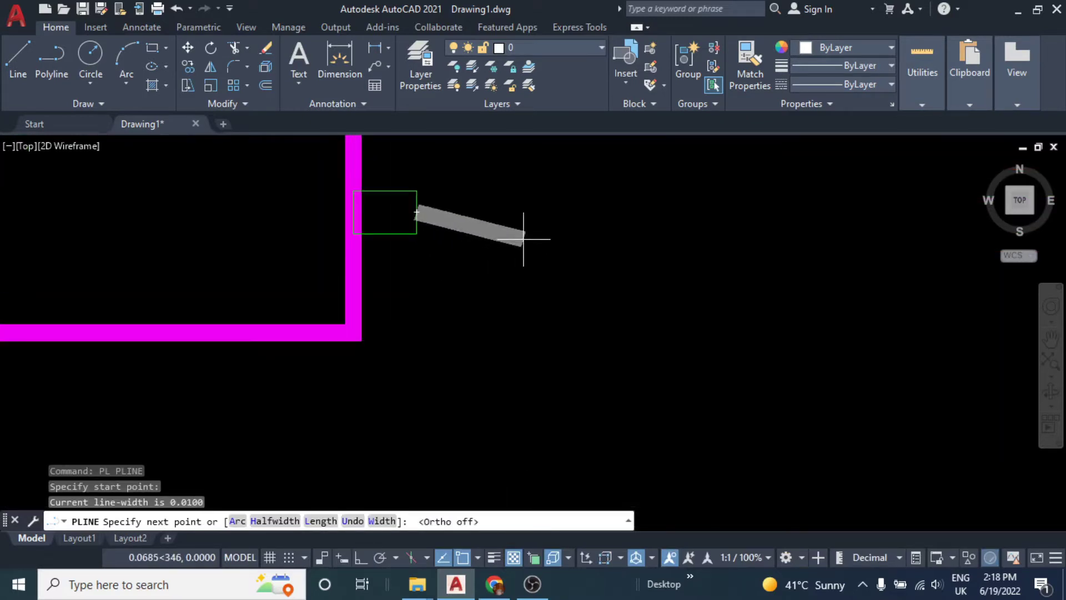
left_click(489, 219)
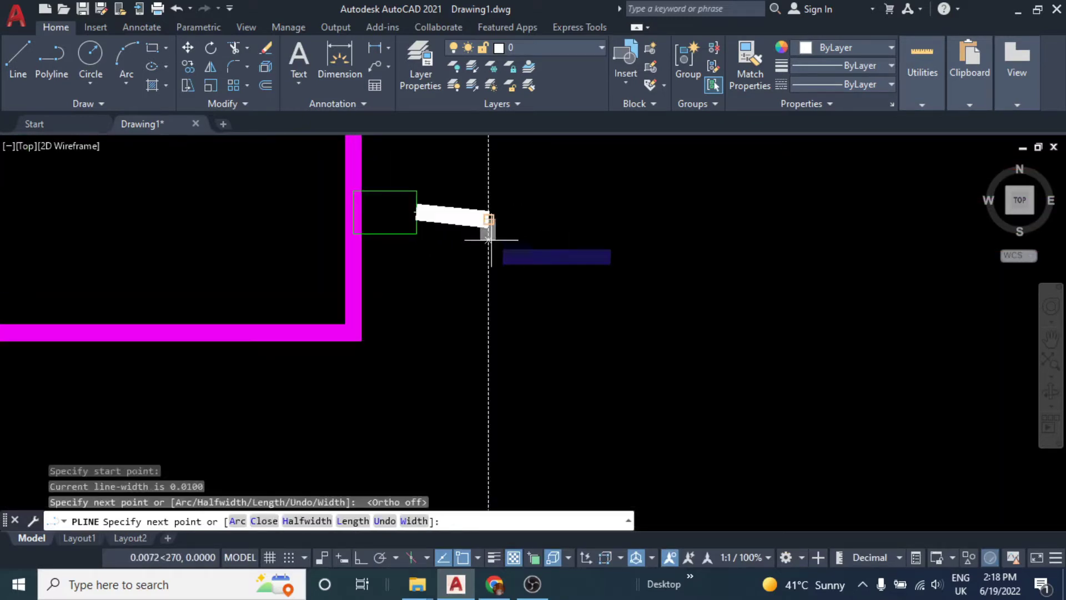
left_click(483, 275)
left_click(543, 289)
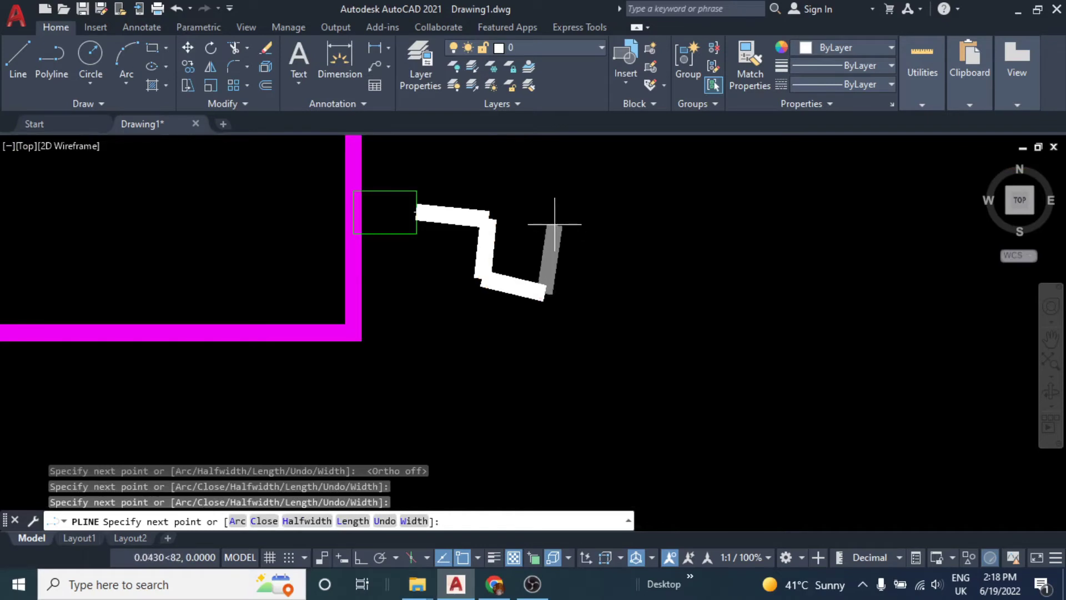
scroll(554, 224, "down", 3)
middle_click_drag(591, 238, 508, 190)
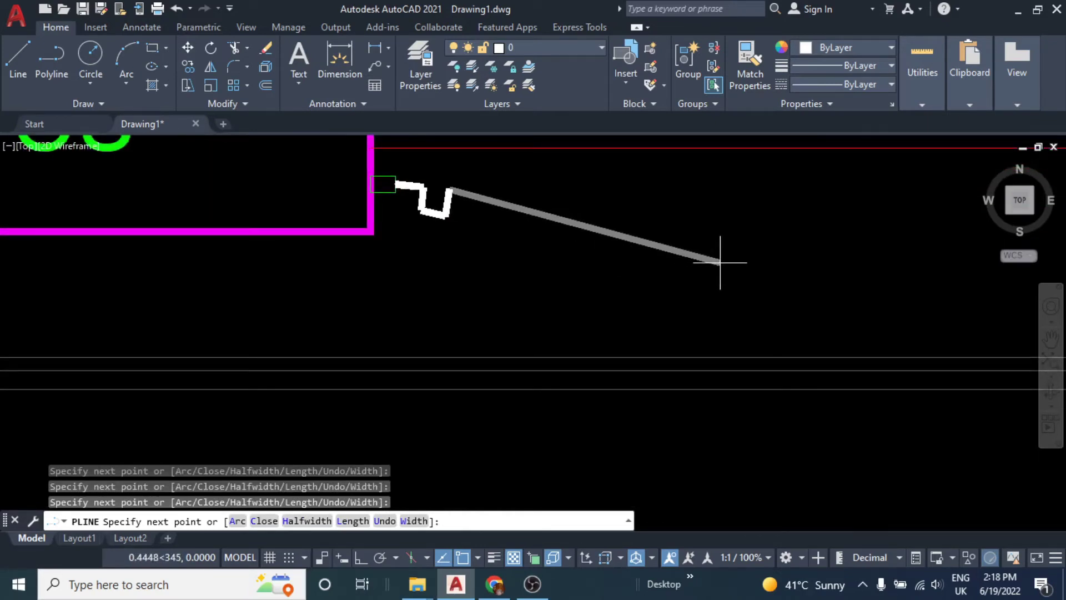
left_click(362, 555)
left_click(583, 279)
key("Escape")
key("Escape")
- Make the drain pipe green by matching properties from the green box
left_click(621, 297)
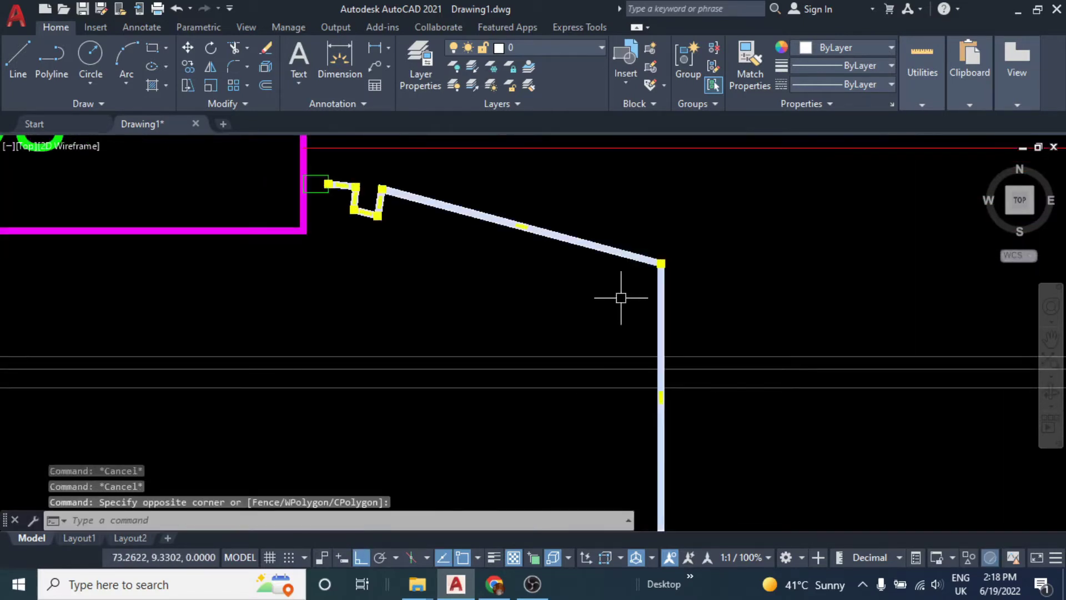
key("Escape")
middle_click_drag(487, 246, 554, 311)
type("MA")
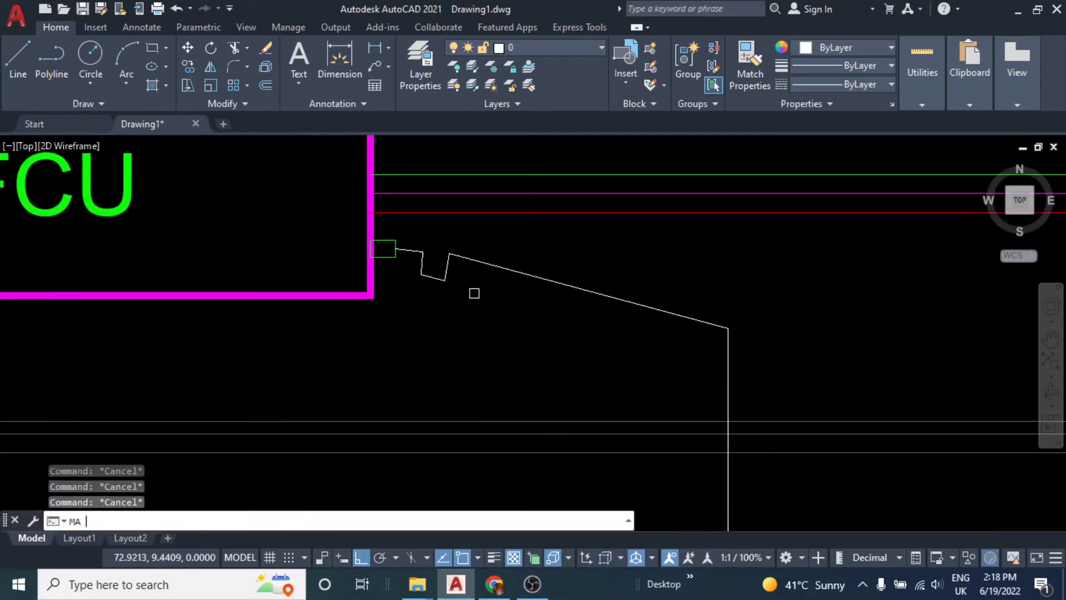
key("Return")
scroll(383, 255, "up", 5)
left_click(363, 316)
left_click(641, 178)
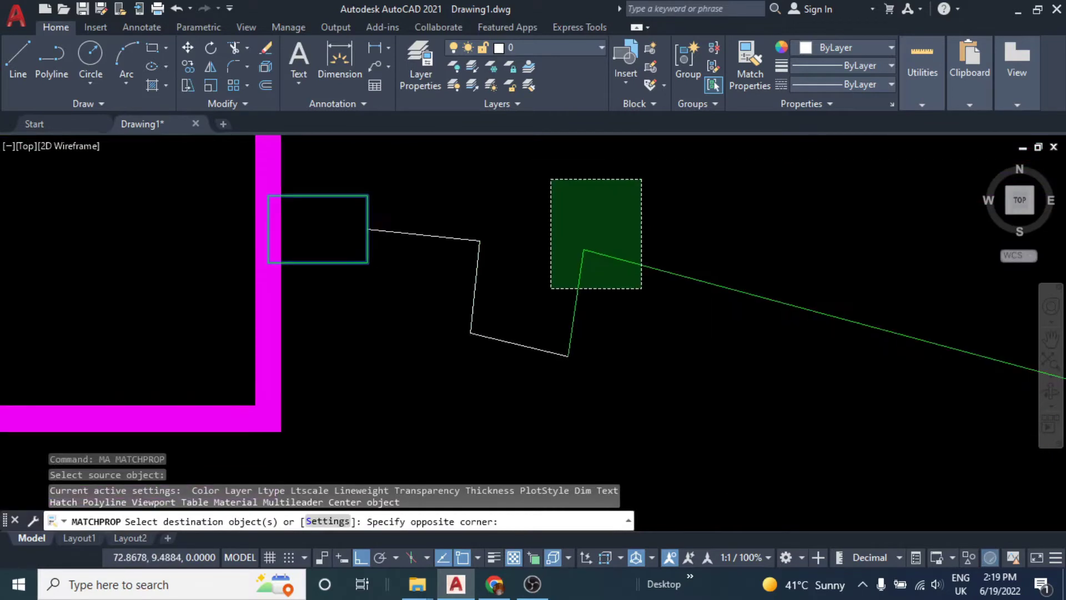
left_click(551, 288)
- Erase the trap's bottom segment and bridge the gap with an arc
left_click(510, 344)
type("E")
key("Return")
middle_click_drag(502, 346, 474, 298)
type("ARC Specify end point of arc:")
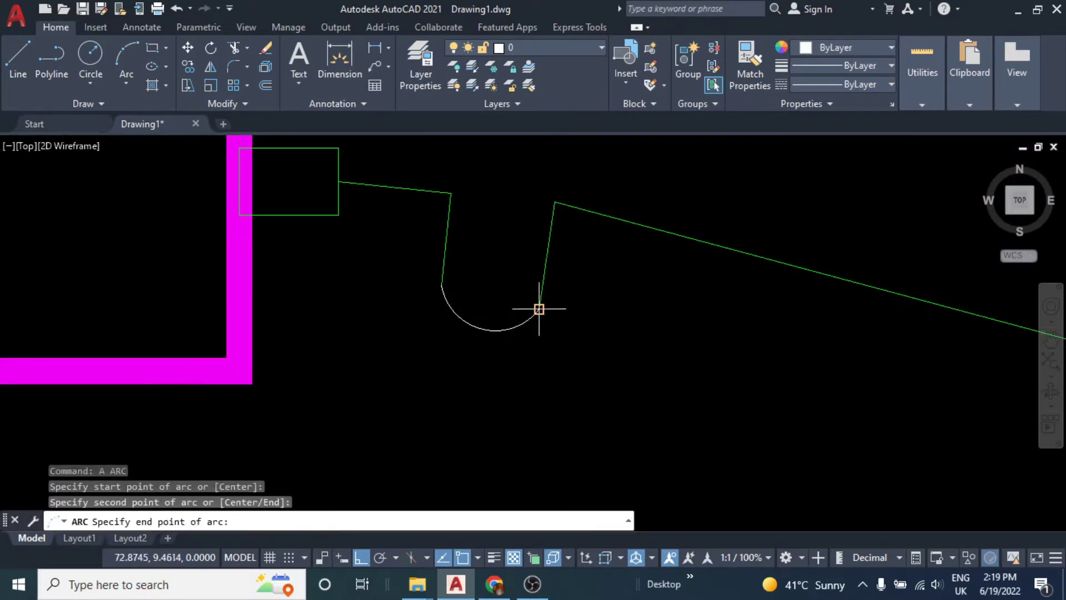
left_click(539, 309)
middle_click_drag(538, 281, 532, 303)
- Fillet the trap-top corner and sloped bend with a 0.01 radius
type("F")
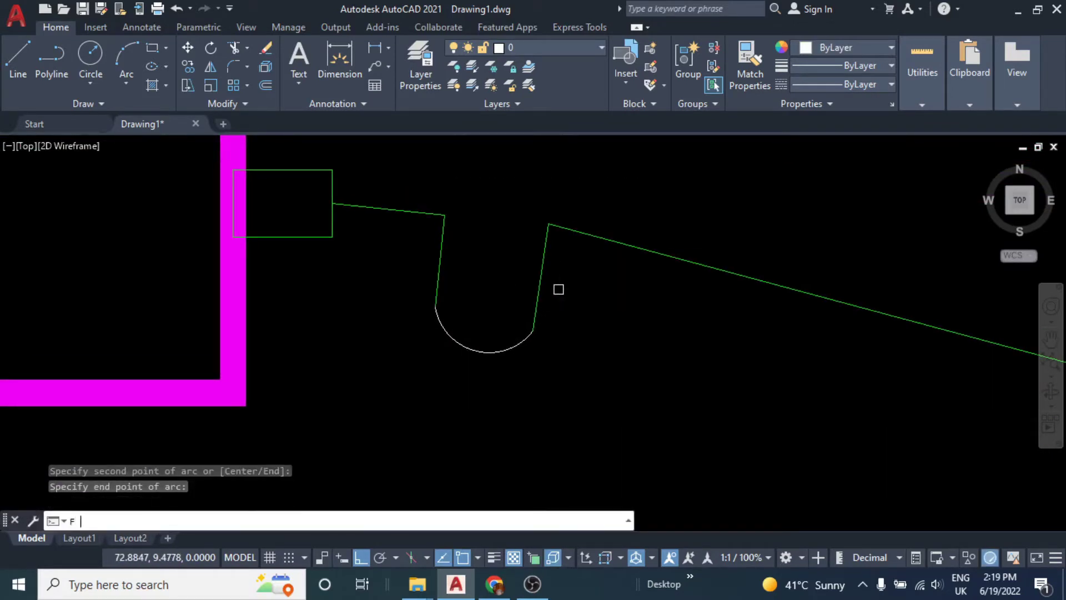
key("Return")
type("R")
key("Return")
key("Return")
left_click(585, 233)
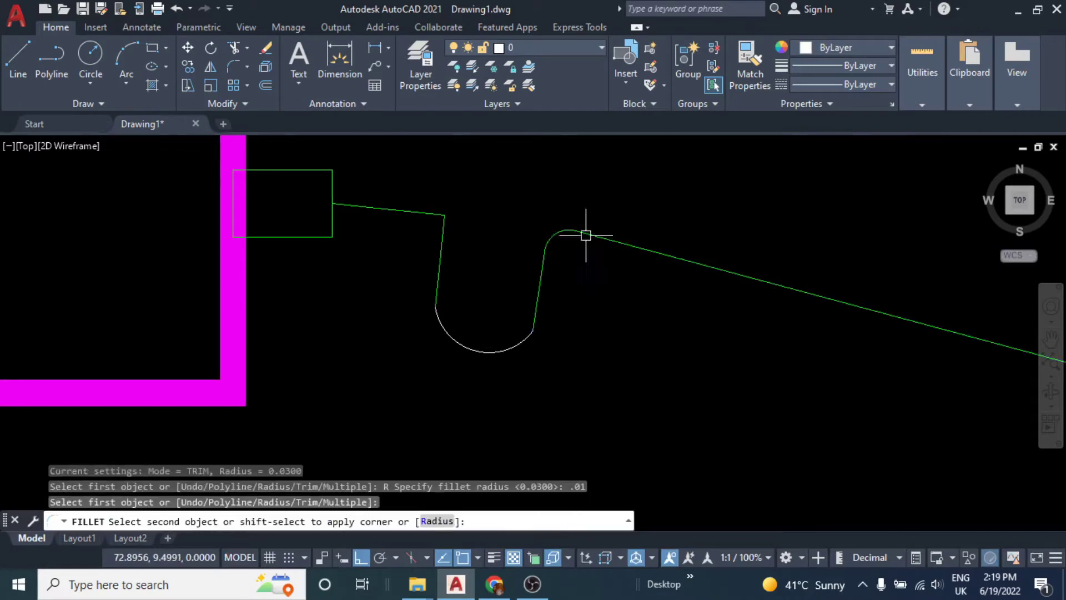
left_click(545, 244)
key("Return")
left_click(417, 209)
scroll(333, 217, "down", 3)
middle_click_drag(302, 219, 183, 188)
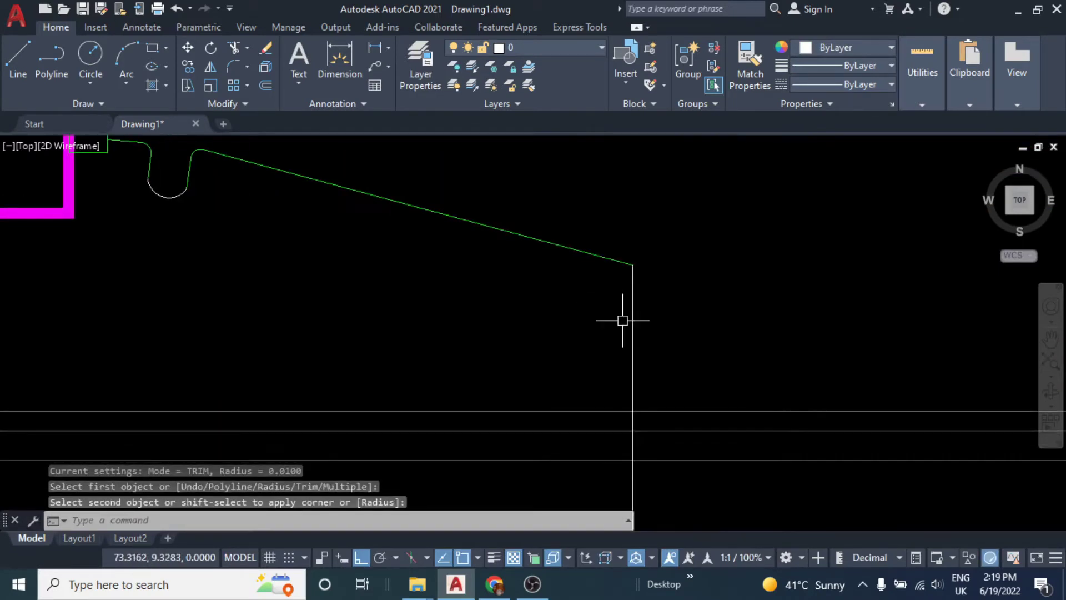
left_click(632, 307)
key("Return")
left_click(594, 255)
key("Escape")
key("Escape")
- Fillet the bend into the vertical drop with a 0.06 radius
type("F")
key("Return")
type("R")
key("Return")
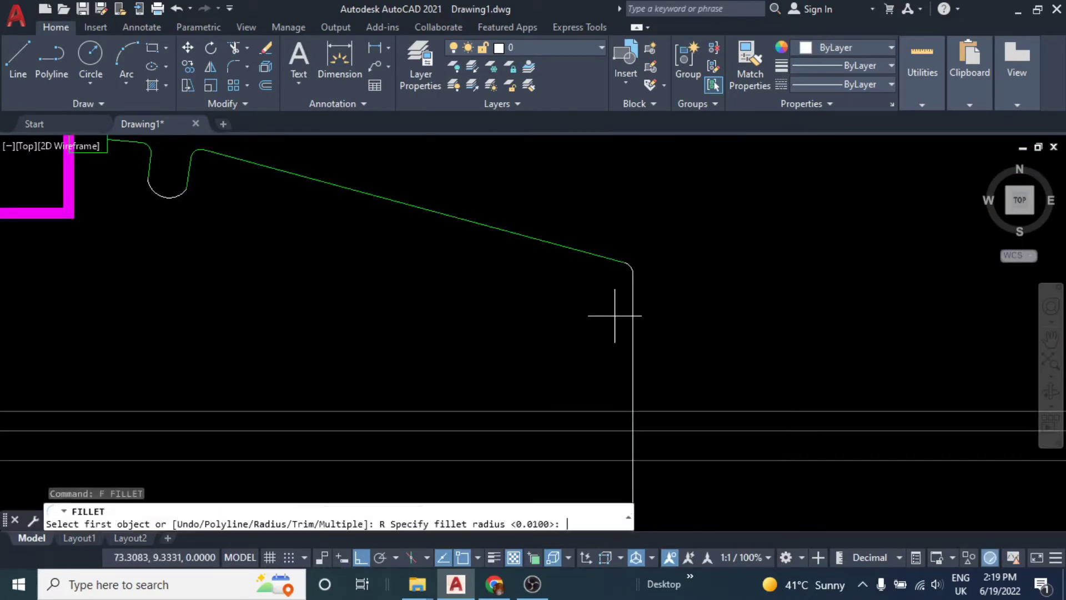
key("Return")
left_click(632, 337)
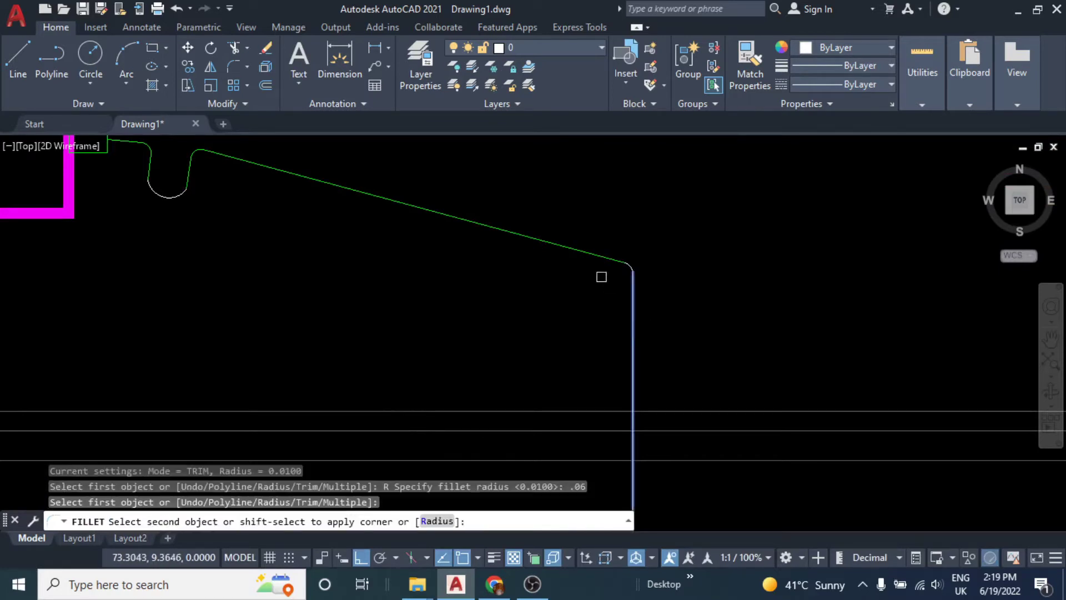
left_click(625, 264)
type("E")
key("Return")
key("Escape")
key("Escape")
key("Escape")
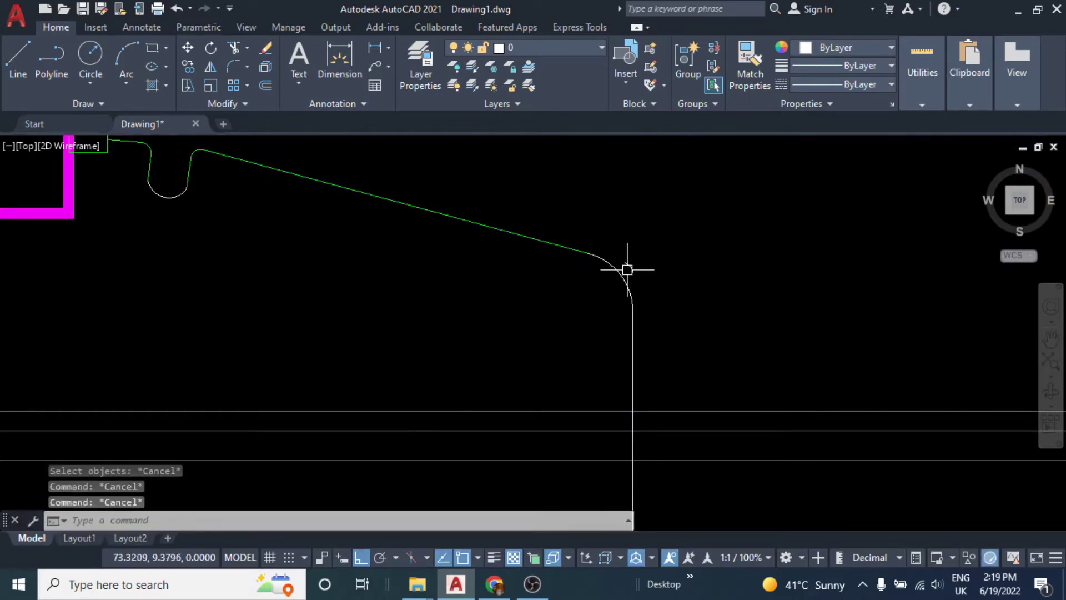
type("ma")
key("Return")
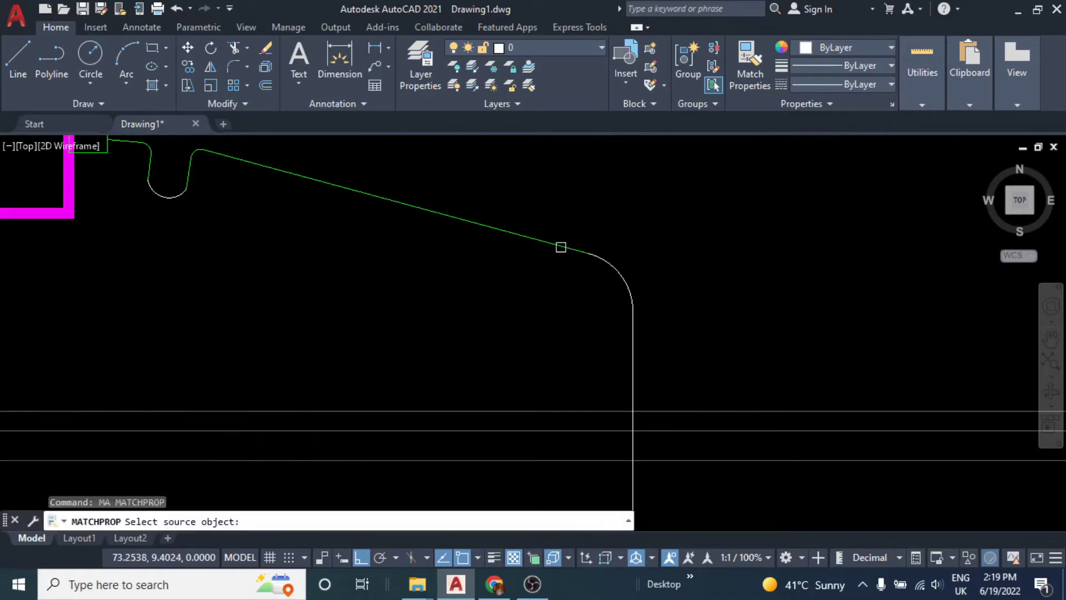
- Match the white trap curves to the green sloped pipe's properties
left_click(559, 245)
left_click(660, 343)
middle_click_drag(660, 344, 583, 171)
left_click(583, 178)
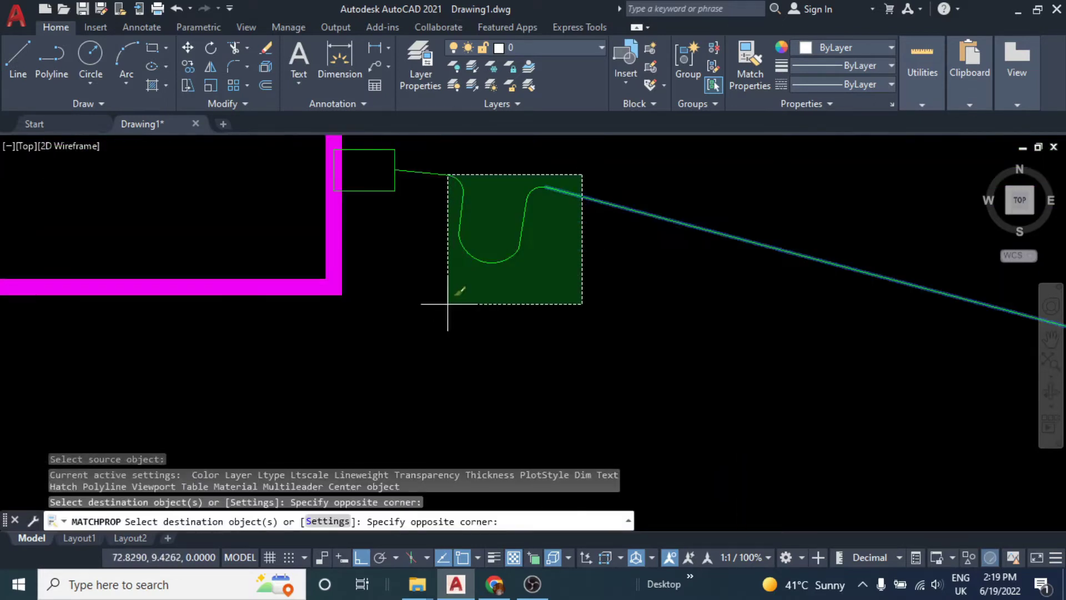
key("Escape")
key("Escape")
middle_click_drag(453, 298, 617, 324)
scroll(544, 309, "down", 2)
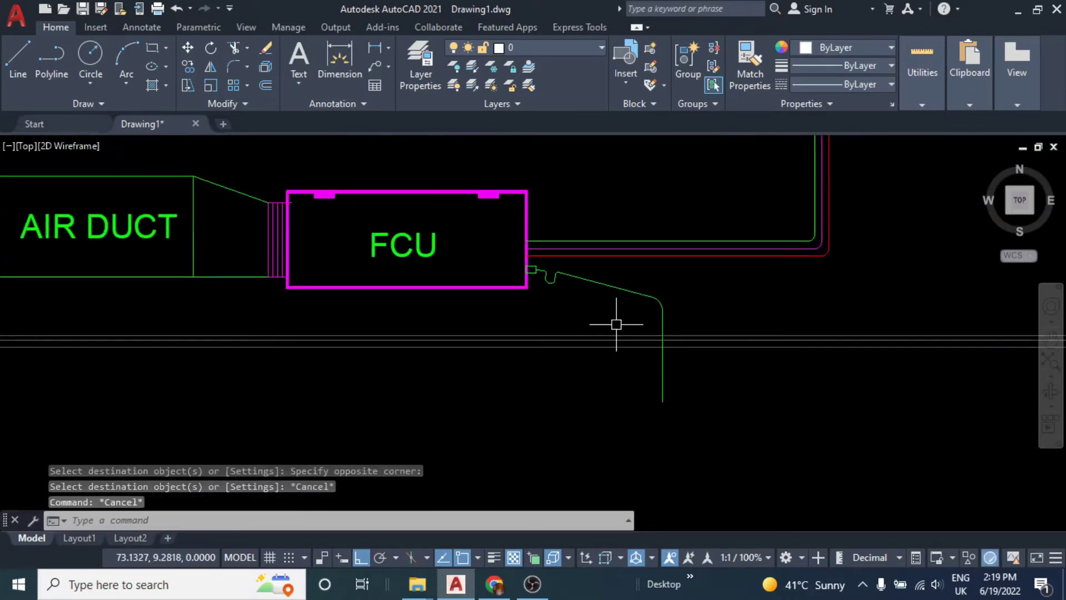
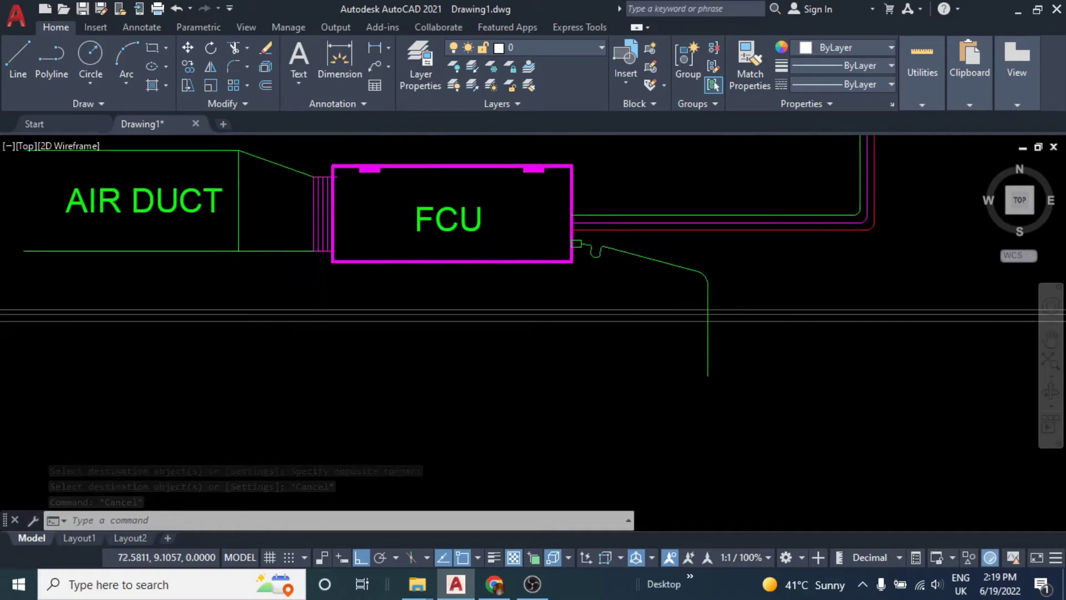
- Draw a vertical line crossing the double ceiling lines just below the FCU
middle_click_drag(468, 357, 489, 309)
type("l")
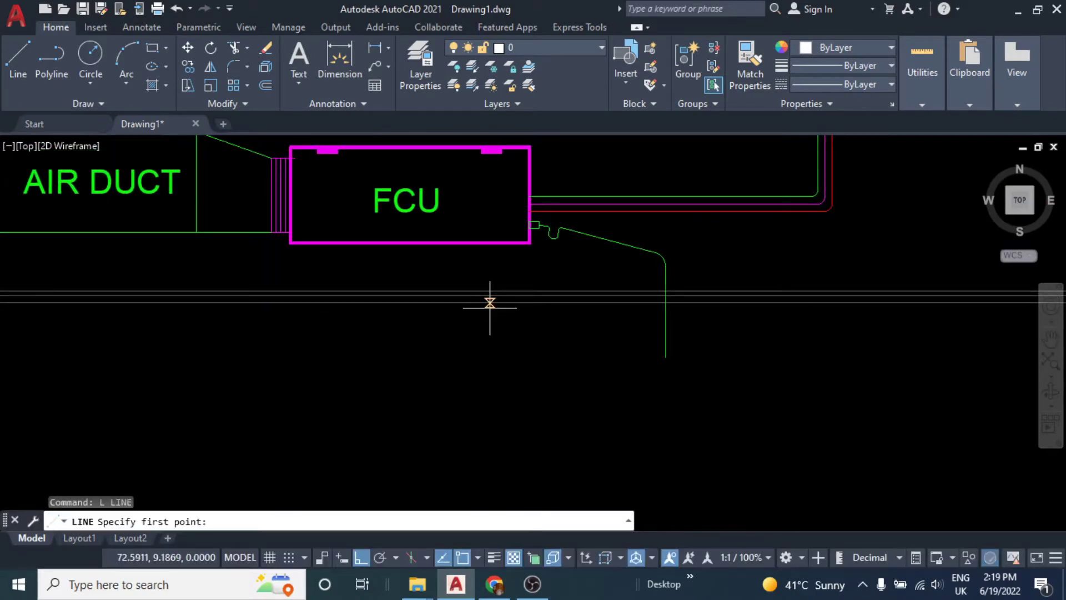
scroll(489, 303, "up", 3)
scroll(489, 302, "up", 1)
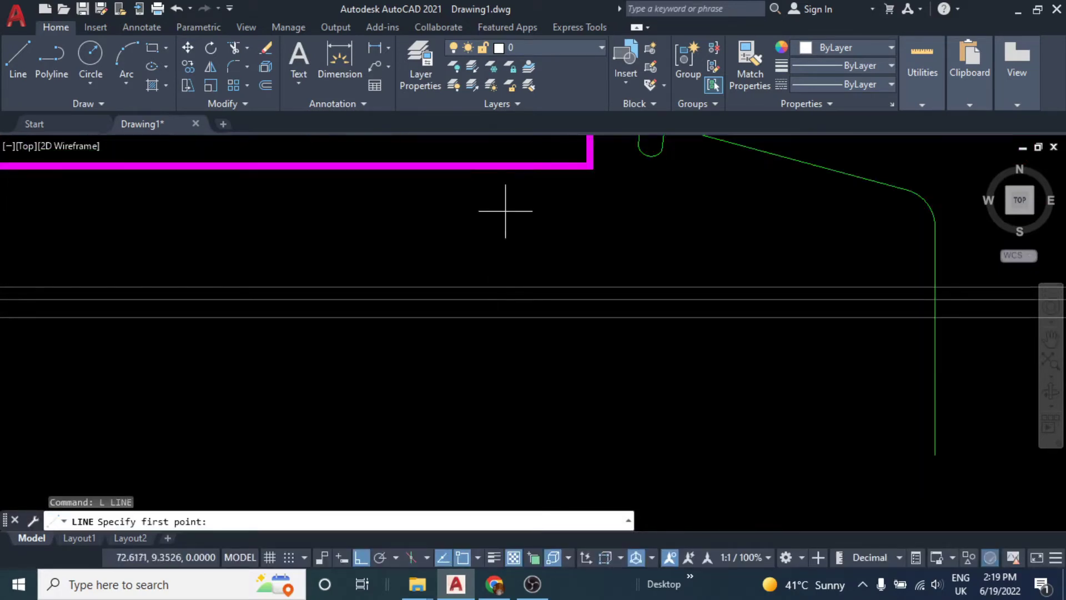
left_click(497, 398)
key("Escape")
key("Escape")
- Offset the vertical line 0.4 to the right
type("o")
key("Return")
key("Return")
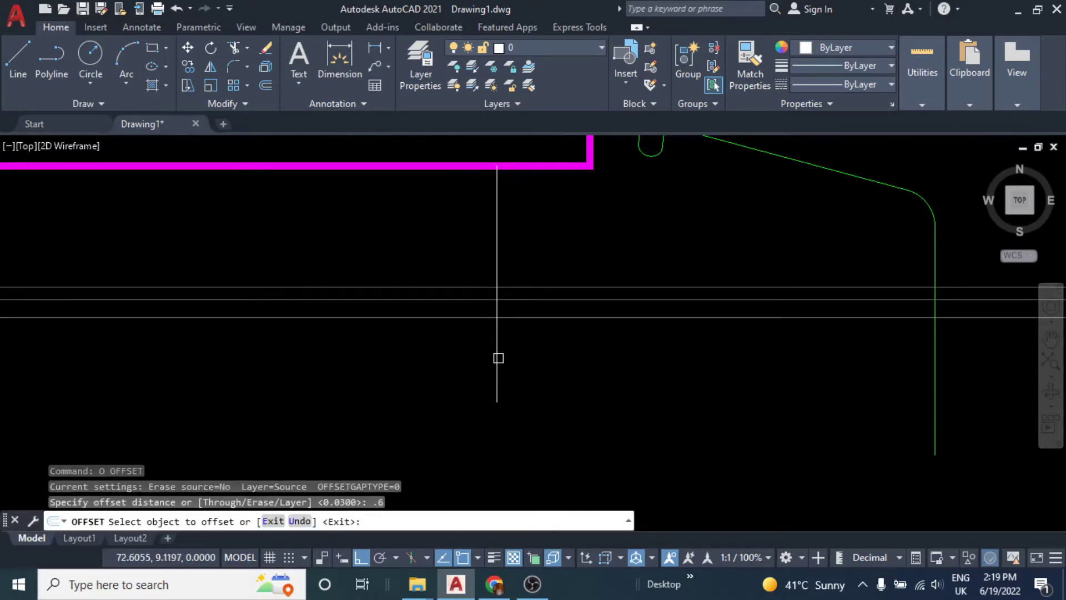
left_click(497, 357)
key("Escape")
type("o")
key("Return")
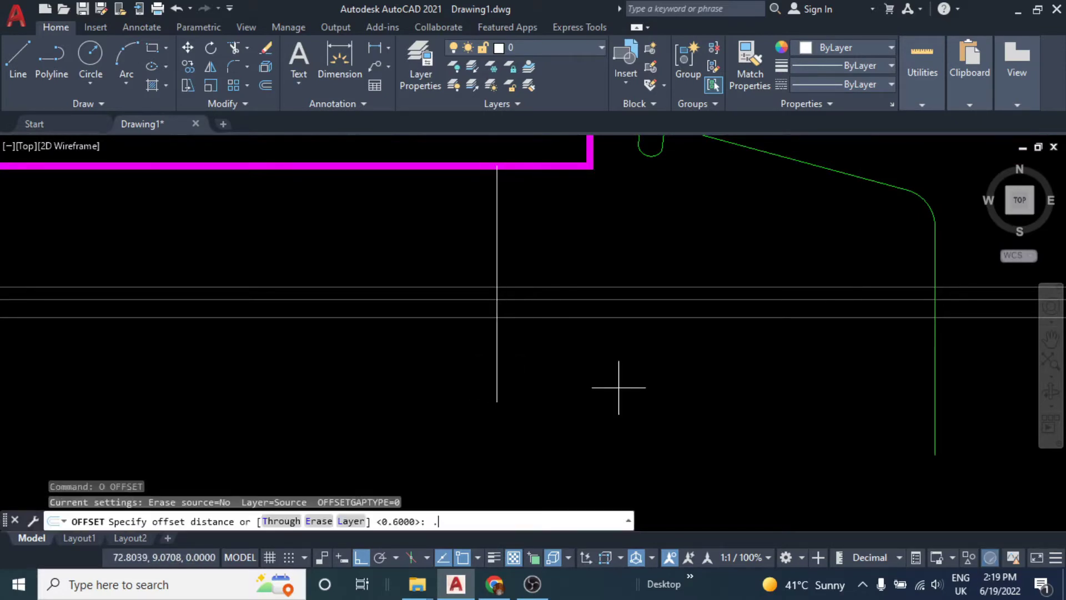
type(".4")
key("Return")
left_click(498, 356)
left_click(664, 352)
scroll(639, 349, "down", 2)
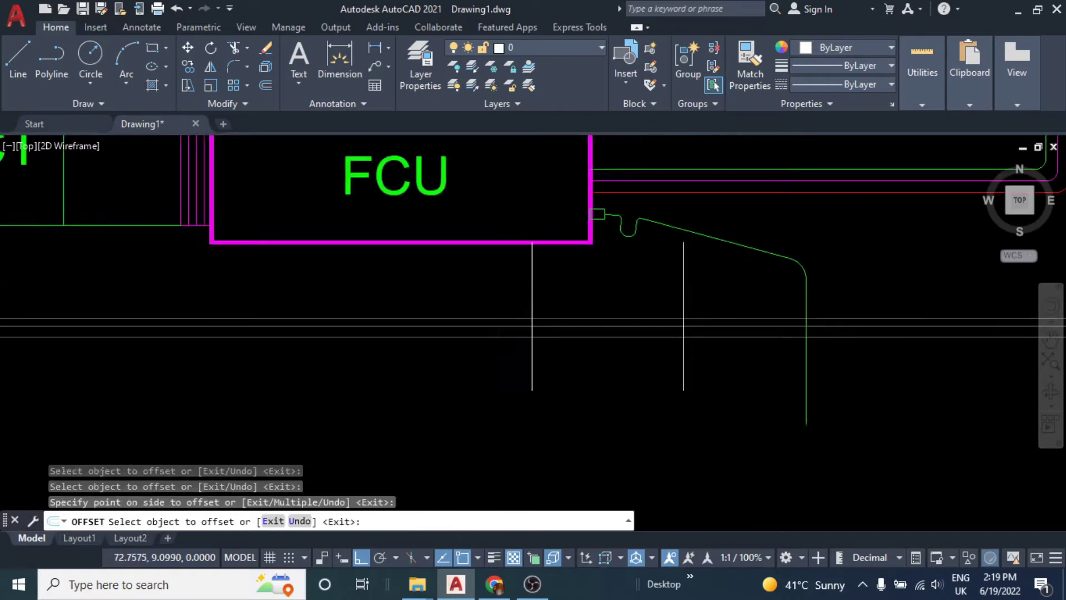
key("Escape")
key("Escape")
- Trim the ceiling lines between the two verticals and the verticals below the ceiling
type("tr")
key("Return")
left_click_drag(575, 349, 583, 316)
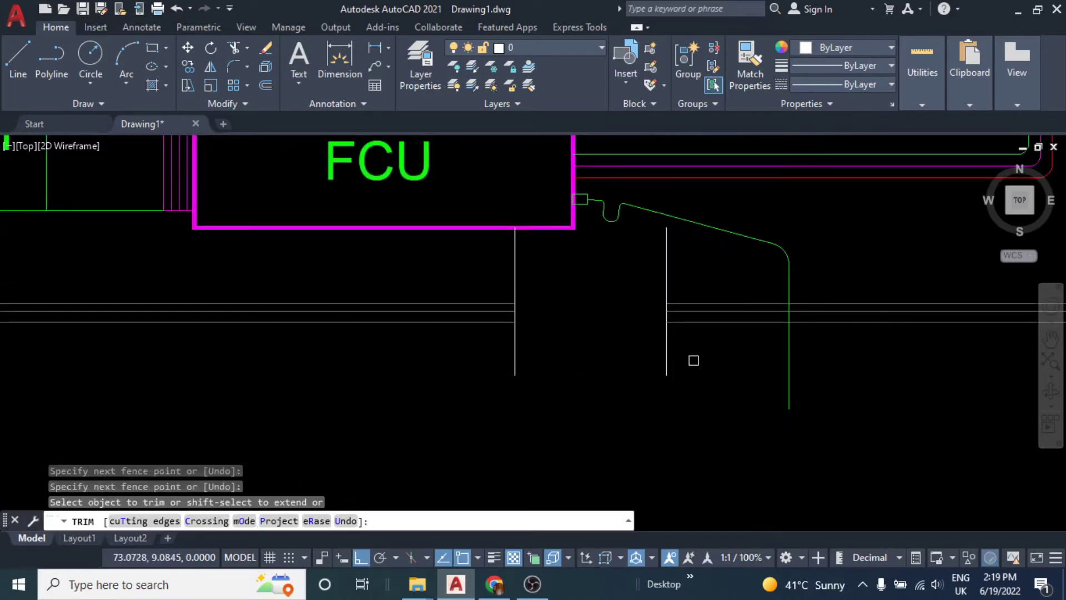
left_click_drag(692, 359, 480, 364)
key("Escape")
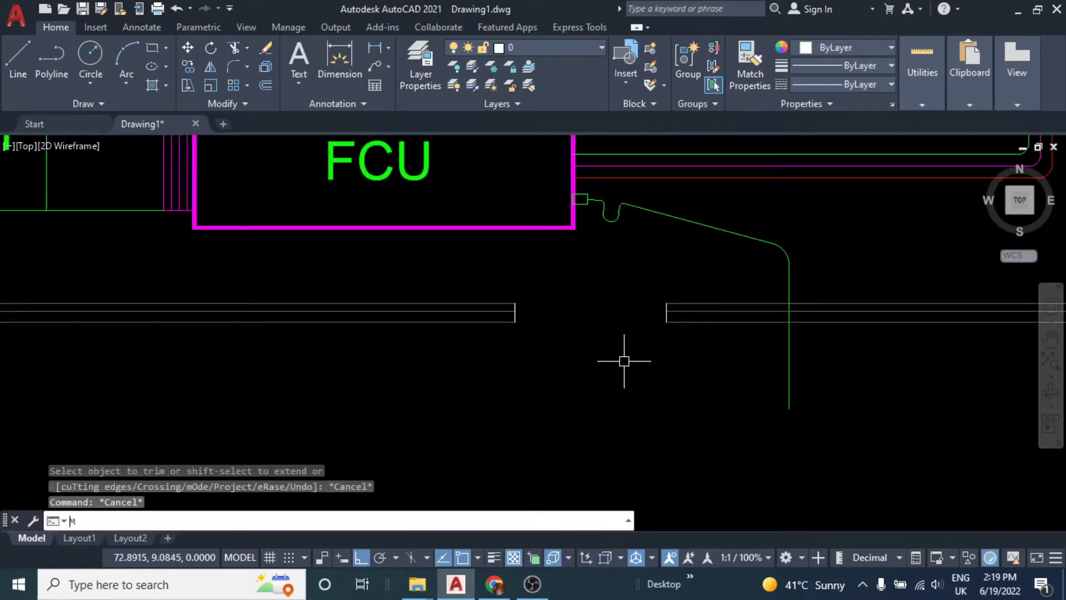
- Pick a ceiling line as the source for matching properties
type("ma")
key("Return")
left_click(697, 322)
- Apply the matched properties to the gap lines and remove a stray vertical edge line
left_click_drag(701, 293, 492, 368)
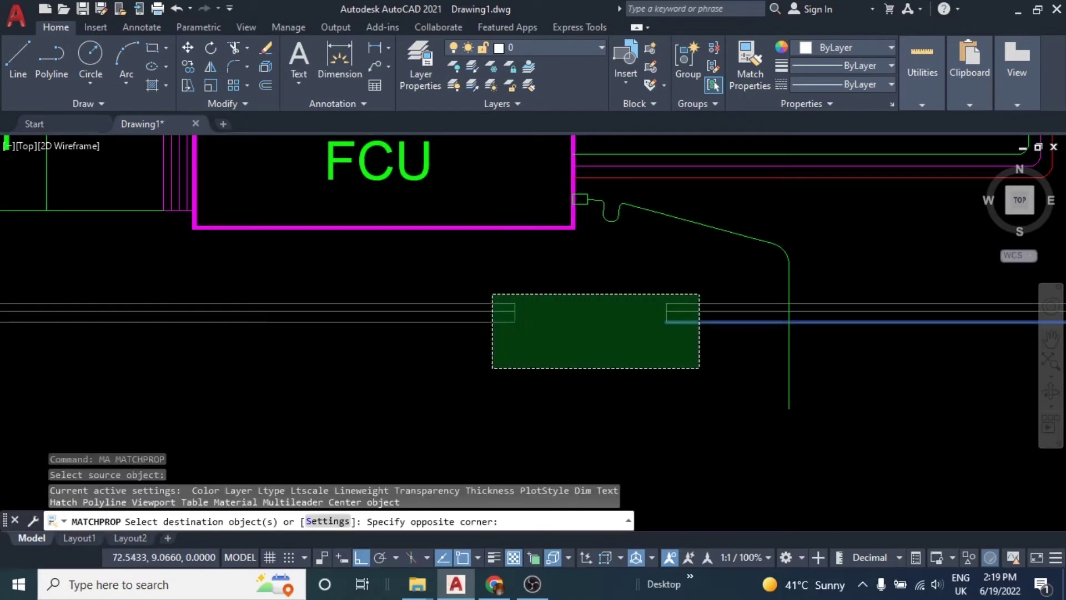
key("Escape")
type("o")
key("Return")
type(".")
key("Return")
scroll(633, 333, "up", 4)
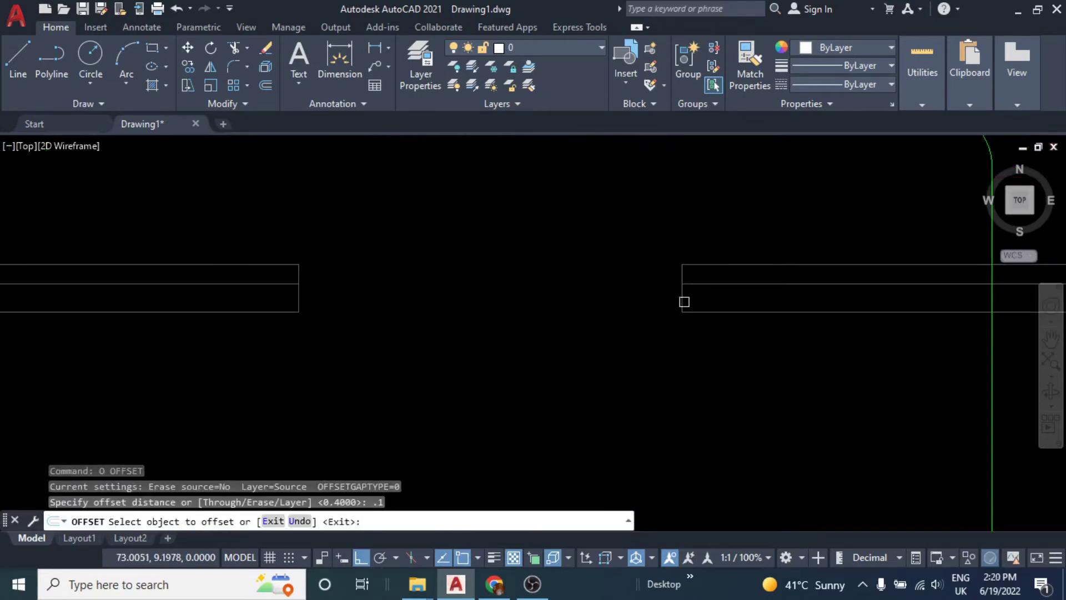
left_click(683, 300)
left_click(725, 298)
key("Escape")
left_click(687, 300)
key("Delete")
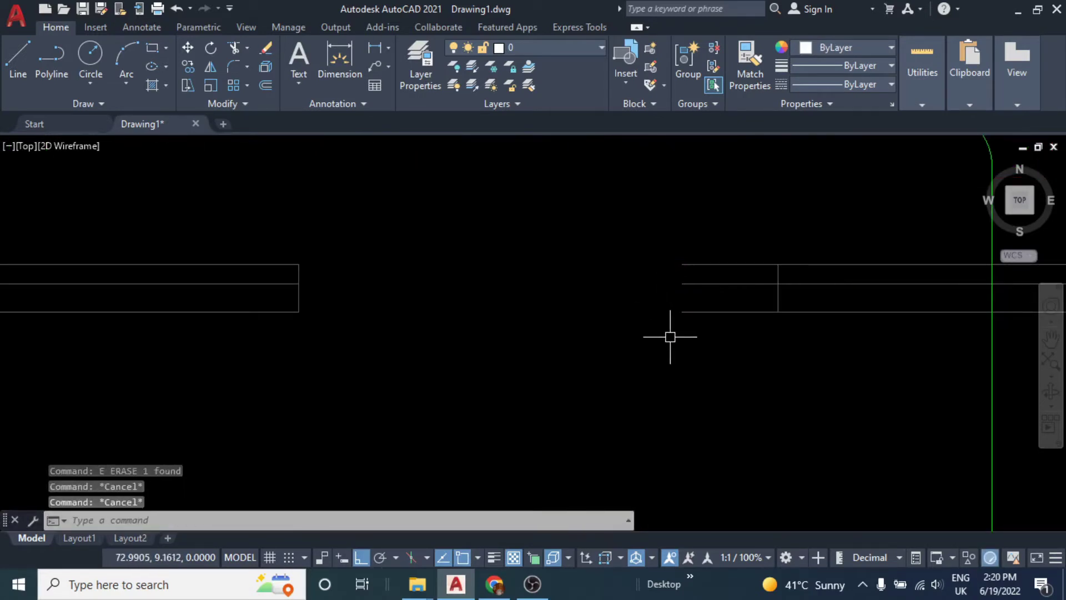
- Trim away the leftover lines at the ceiling gap
type("tr")
key("Return")
left_click(719, 221)
key("Return")
key("Escape")
scroll(636, 373, "down", 3)
scroll(536, 350, "up", 2)
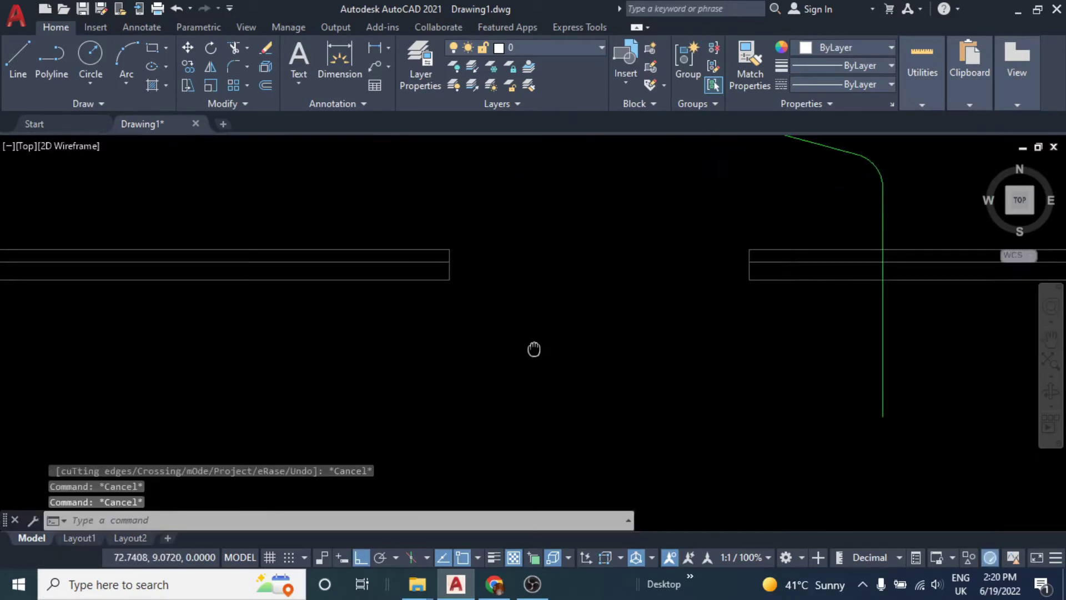
- With Ortho off, draw a diagonal panel leaf line down from the gap's left corner
type("l")
key("Return")
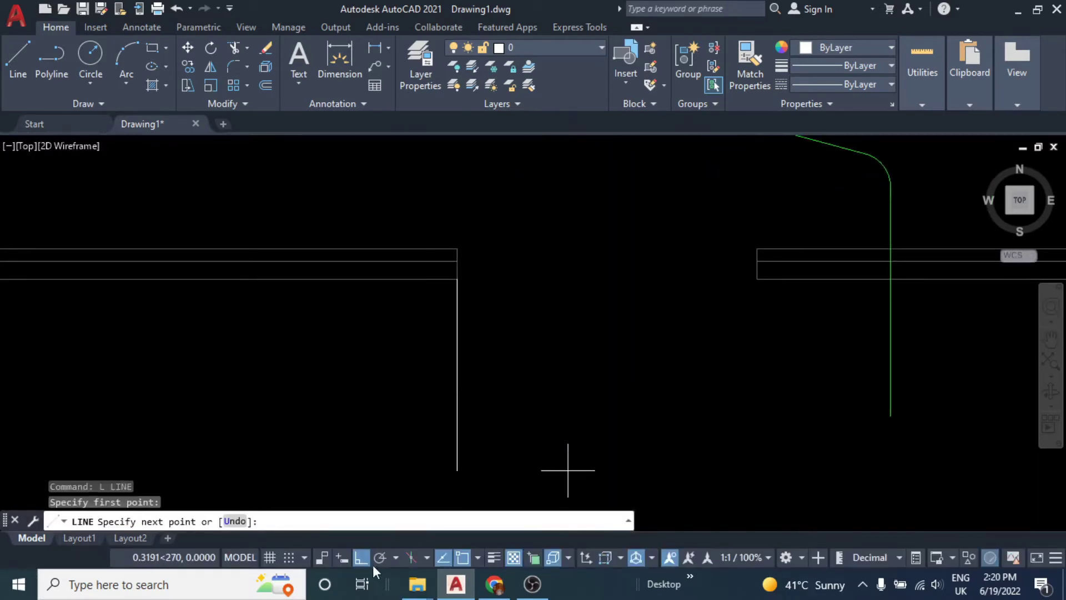
key("F8")
mouse_move(568, 470)
middle_mouse_down()
mouse_move(495, 413)
mouse_move(563, 422)
middle_mouse_up()
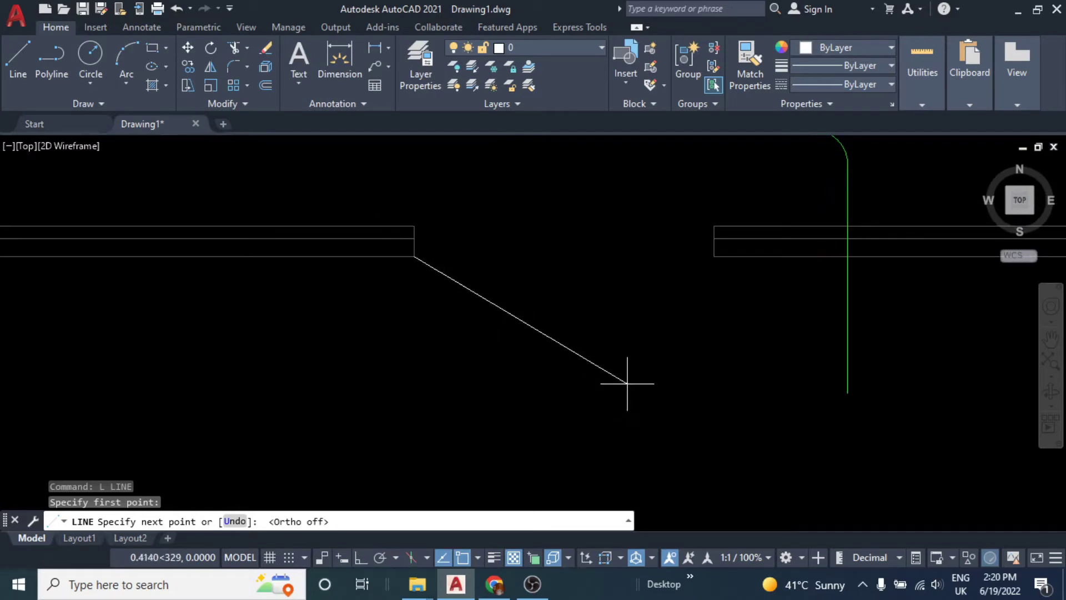
left_click(643, 394)
key("Escape")
middle_click_drag(670, 361, 614, 361)
- Draw a swing arc from the gap's right corner to the diagonal leaf's tip
type("a")
key("Return")
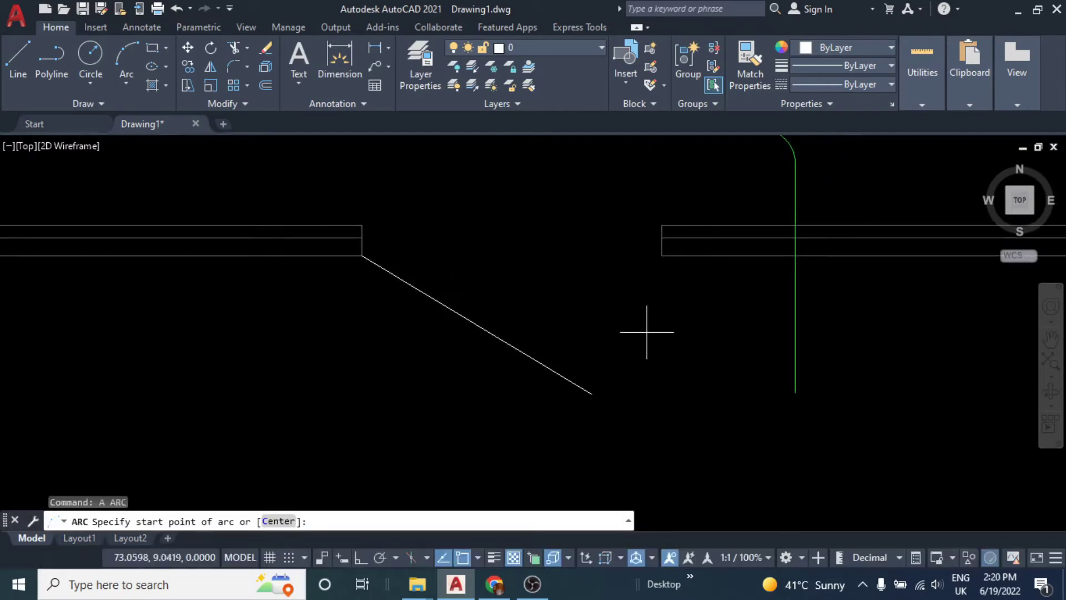
scroll(647, 333, "up", 2)
left_click(658, 283)
left_click(546, 453)
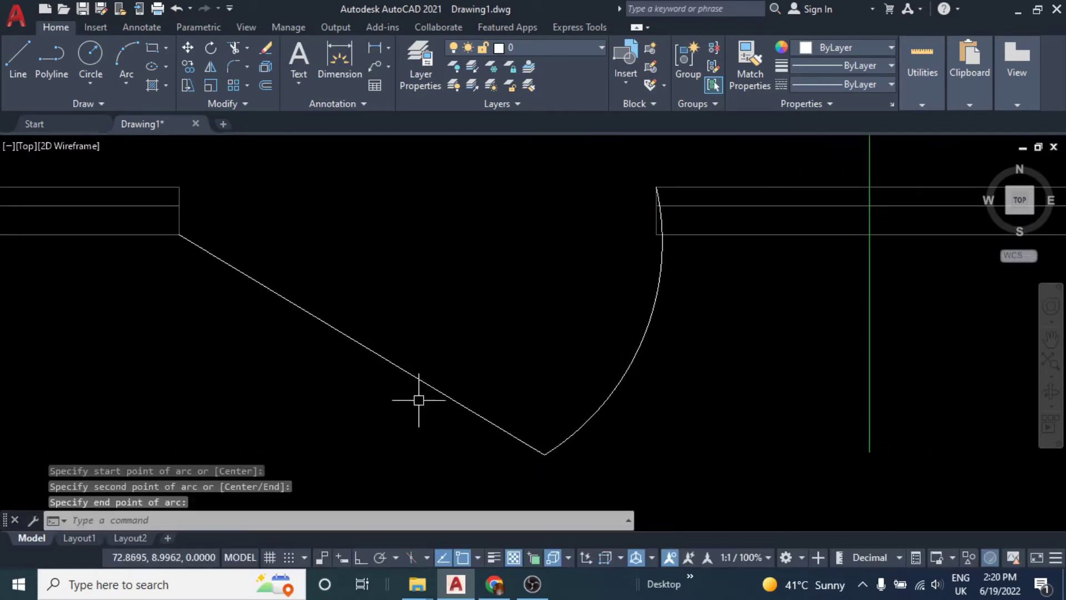
key("Escape")
middle_click_drag(418, 400, 547, 409)
- Offset the diagonal leaf line 0.01 to make it a thin double line
type("o")
key("Return")
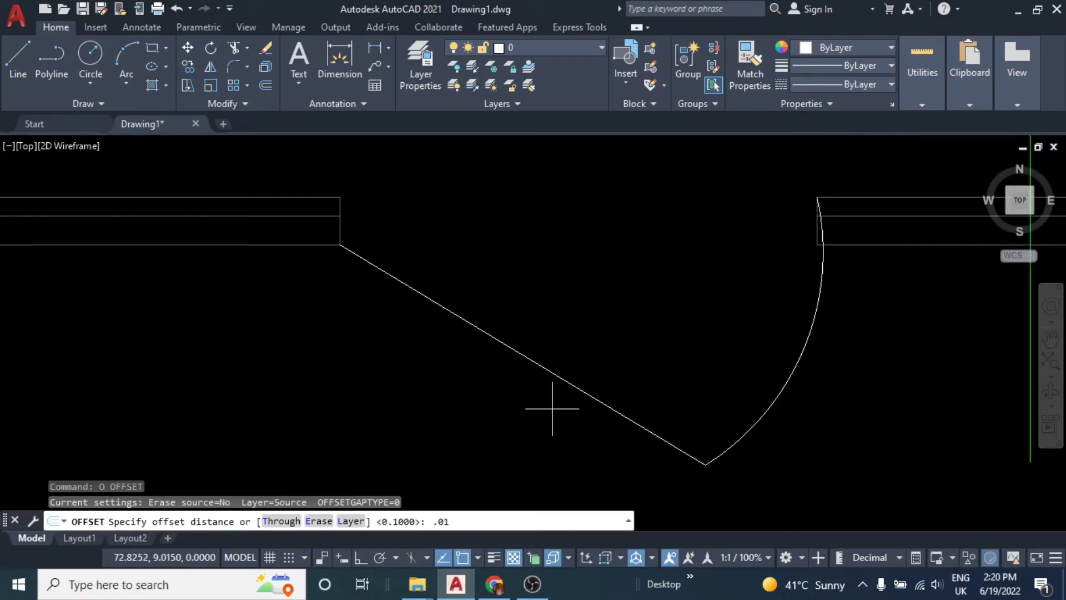
key("Return")
left_click(521, 355)
left_click(557, 303)
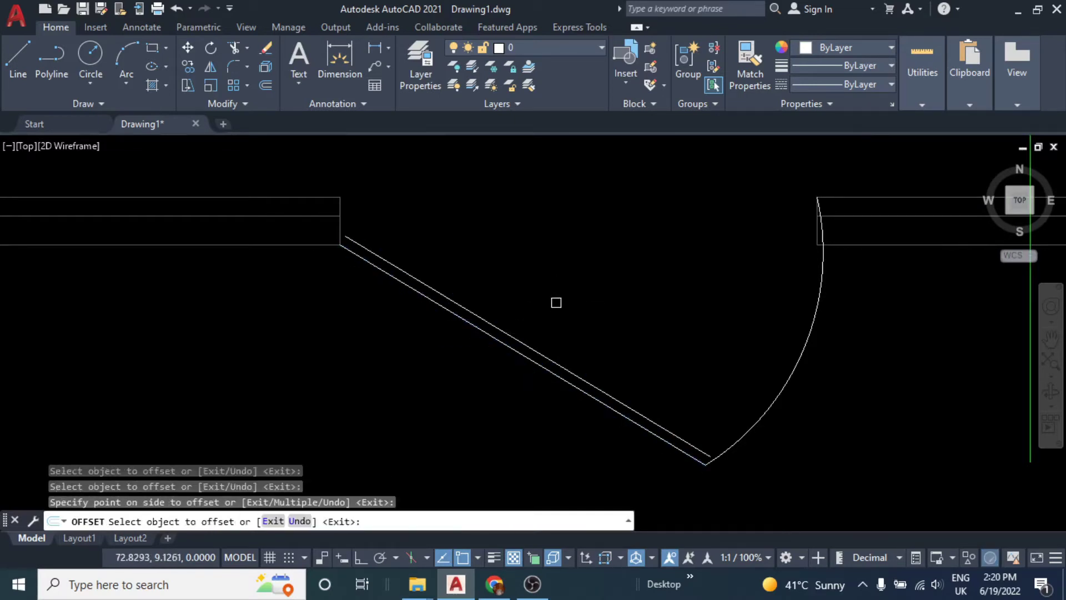
key("Escape")
- Remove the extra middle diagonal line and attempt to extend the panel lines
scroll(547, 354, "up", 2)
left_click(538, 356)
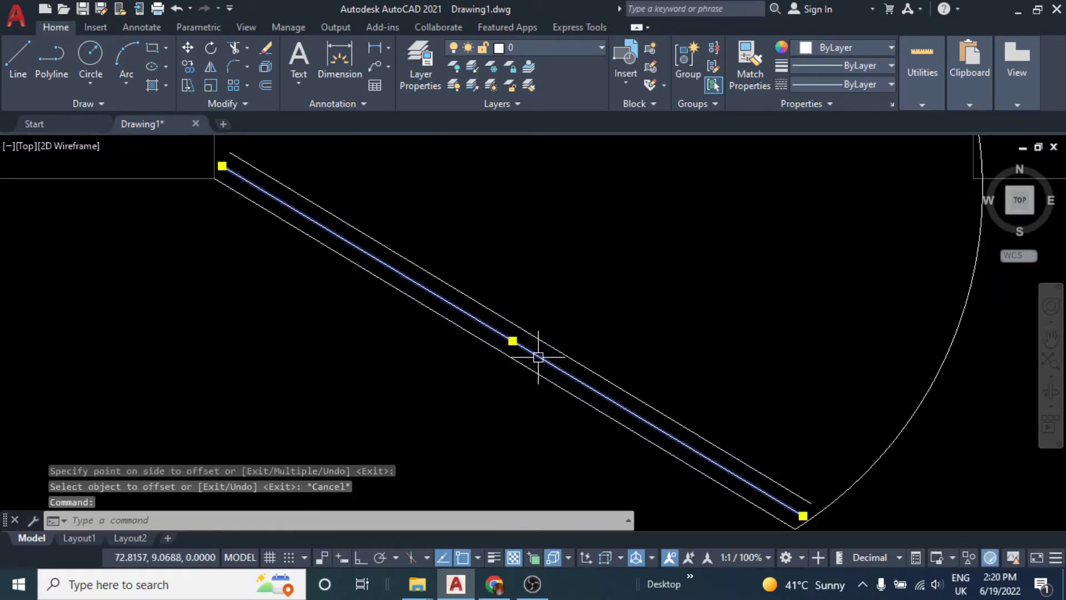
key("Escape")
scroll(632, 315, "down", 2)
type("ex")
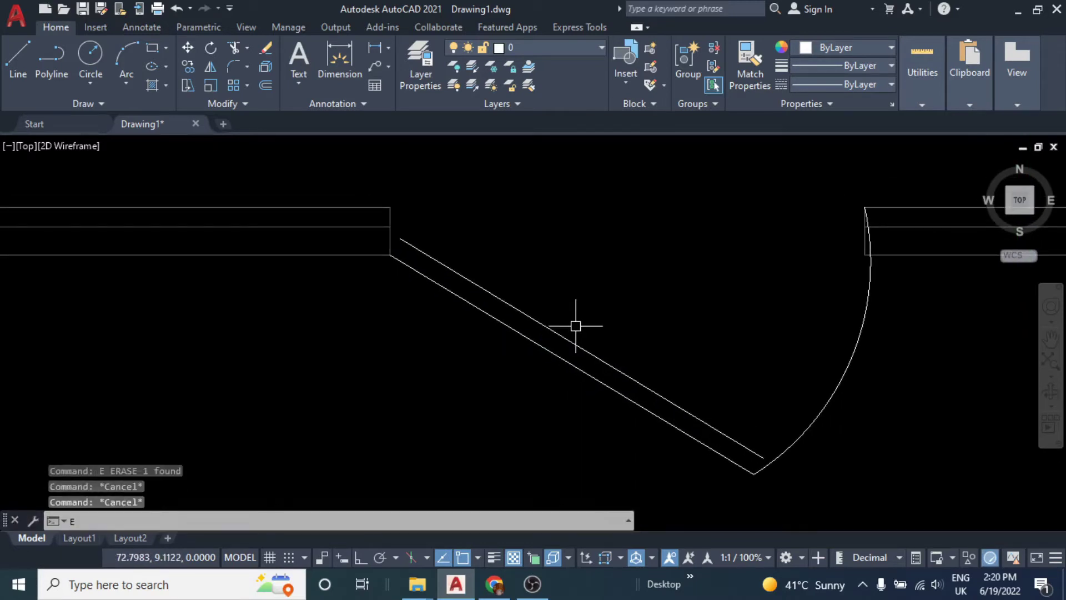
key("Return")
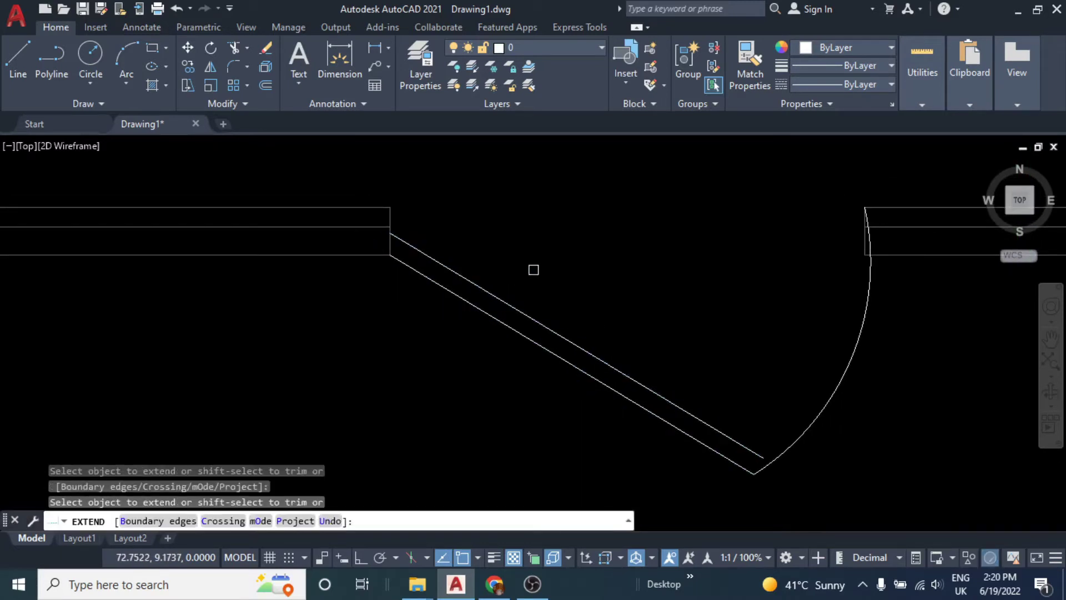
key("Escape")
key("Escape")
- Attempt a trim on the panel lines, cancel it, and recentre on the access panel
scroll(552, 274, "down", 1)
scroll(543, 295, "down", 1)
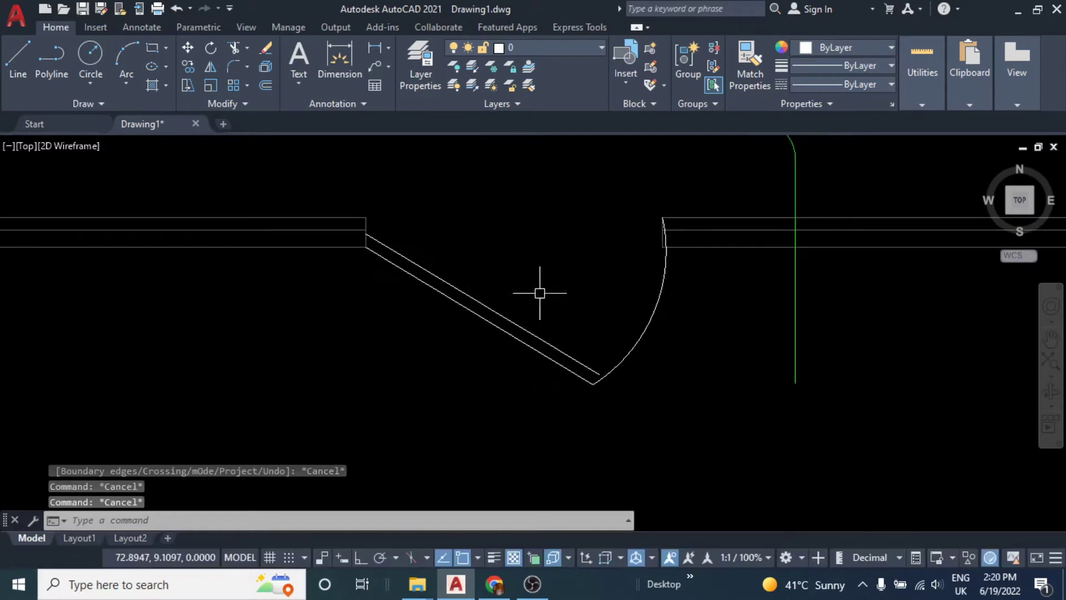
scroll(683, 335, "up", 2)
type("tr")
key("Return")
scroll(682, 335, "up", 1)
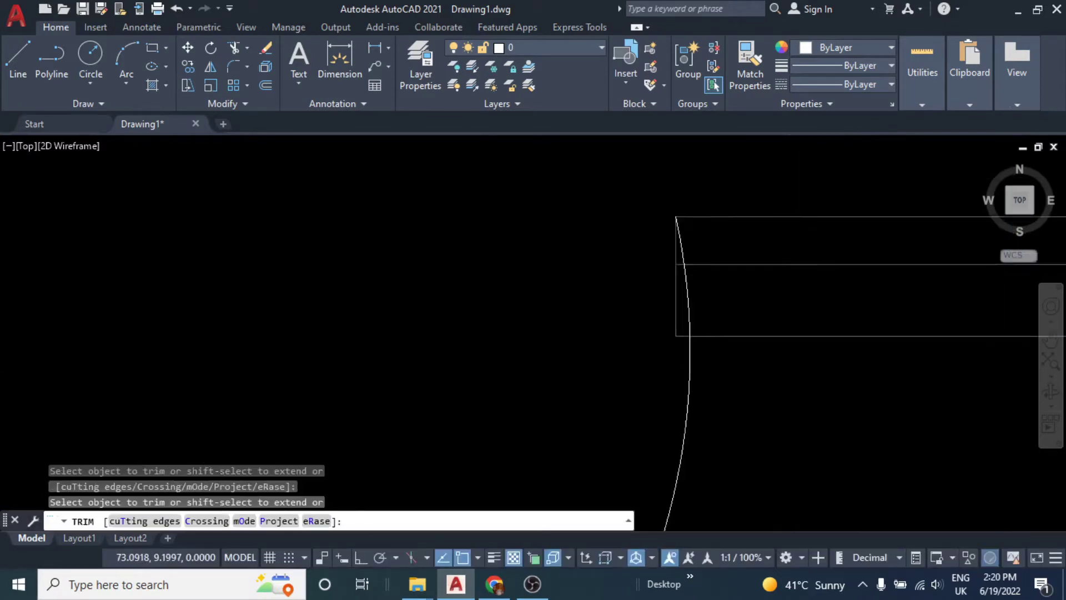
scroll(703, 353, "up", 1)
scroll(695, 260, "up", 2)
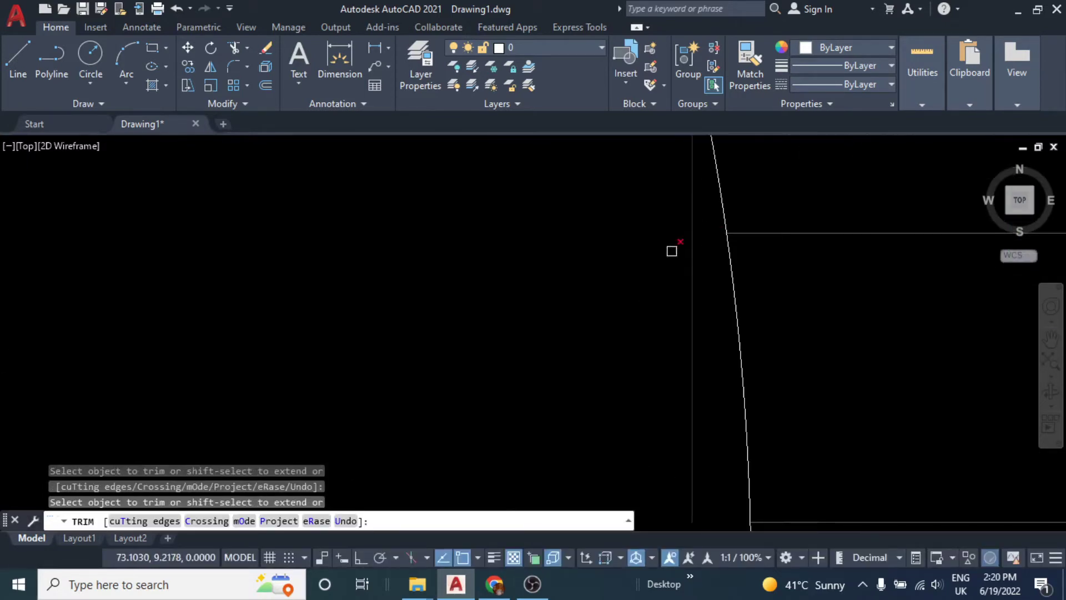
key("Escape")
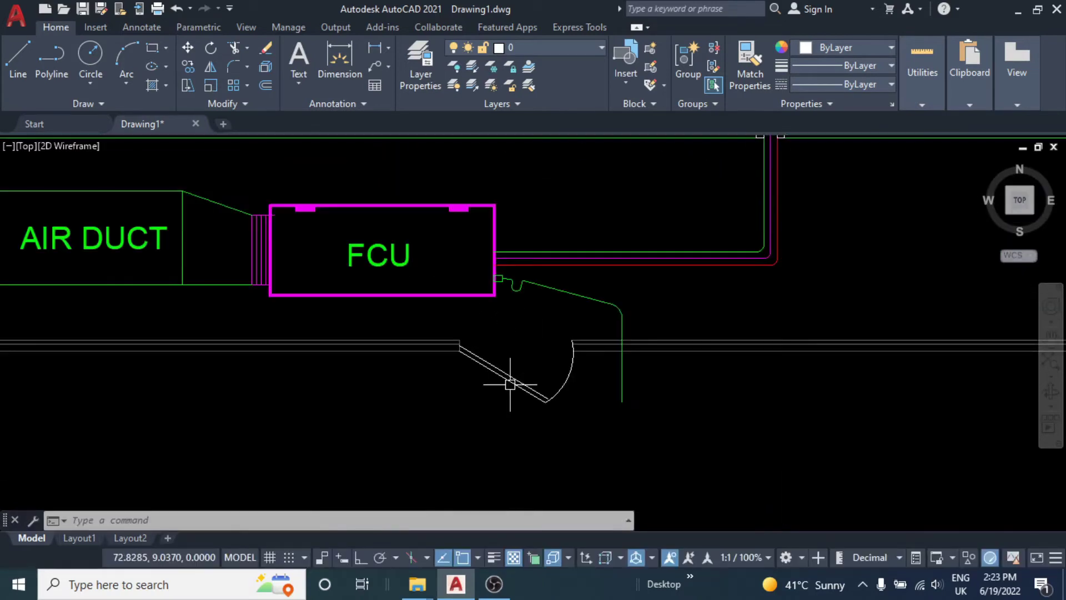
mouse_move(507, 381)
middle_mouse_down()
mouse_move(487, 333)
mouse_move(526, 337)
middle_mouse_up()
scroll(487, 333, "up", 3)
- Colour the access panel's leaf lines and swing arc green
scroll(500, 321, "down", 2)
scroll(528, 364, "up", 2)
left_click(602, 361)
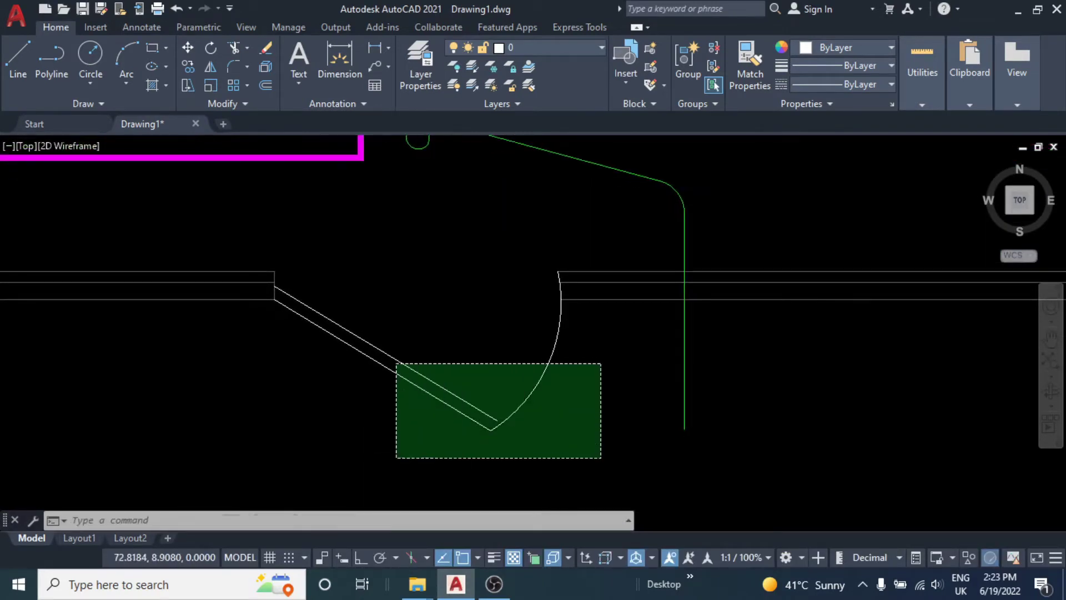
left_click(395, 456)
left_click(816, 50)
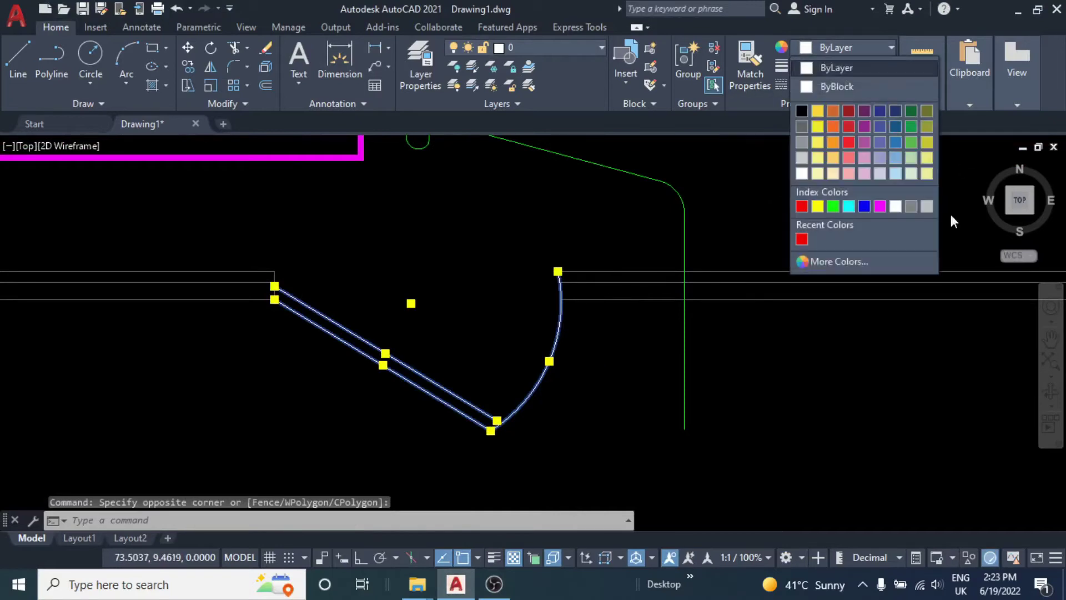
left_click(831, 207)
key("Escape")
key("Escape")
- Zoom out to show the whole HVAC section including the FCU
scroll(551, 313, "down", 2)
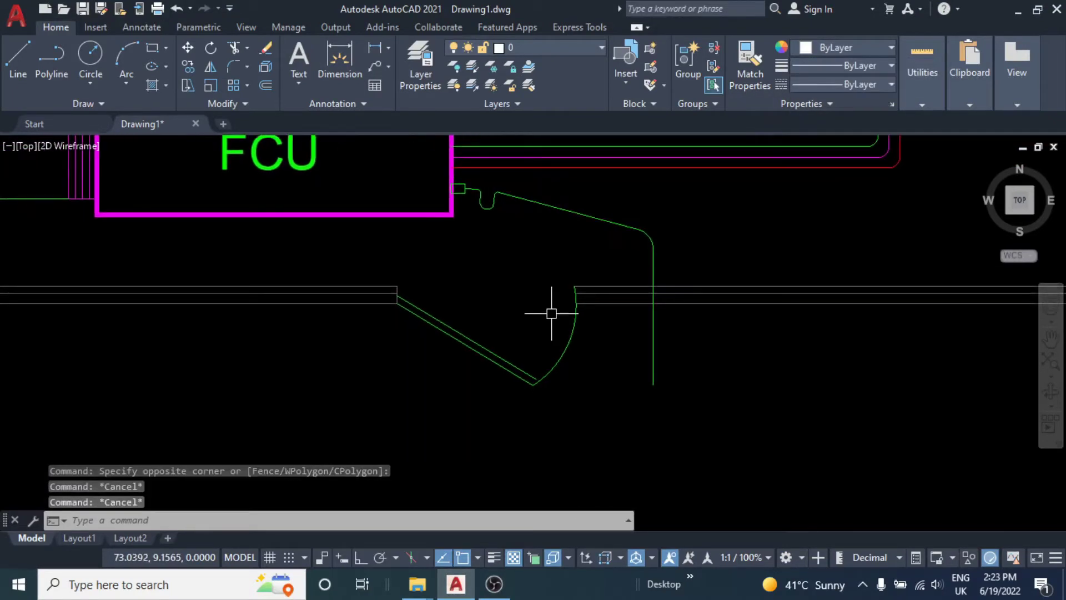
middle_click_drag(558, 313, 514, 299)
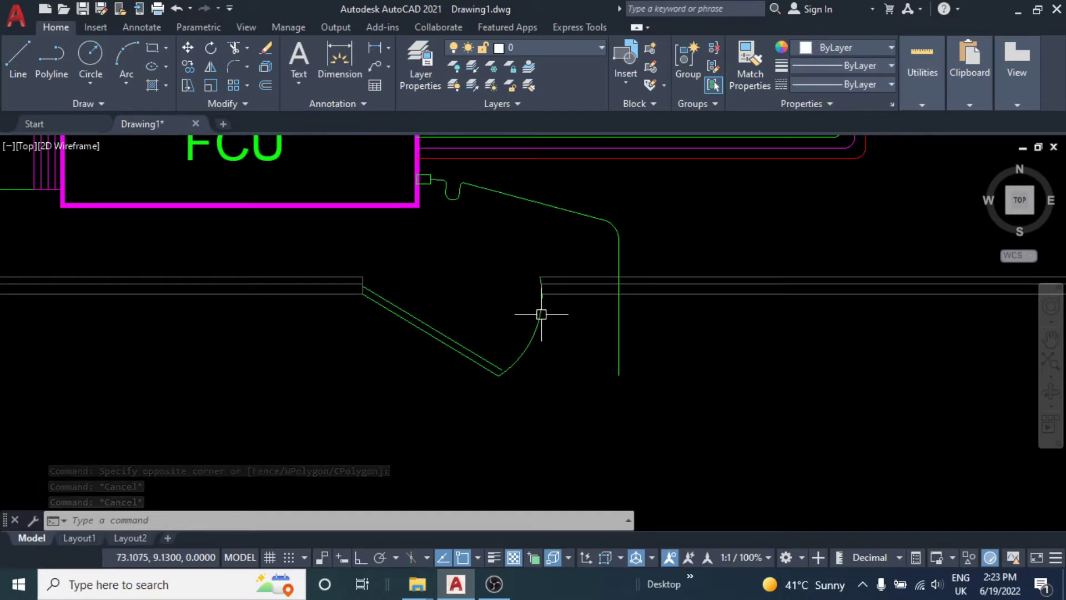
scroll(514, 304, "down", 2)
middle_click_drag(428, 231, 566, 352)
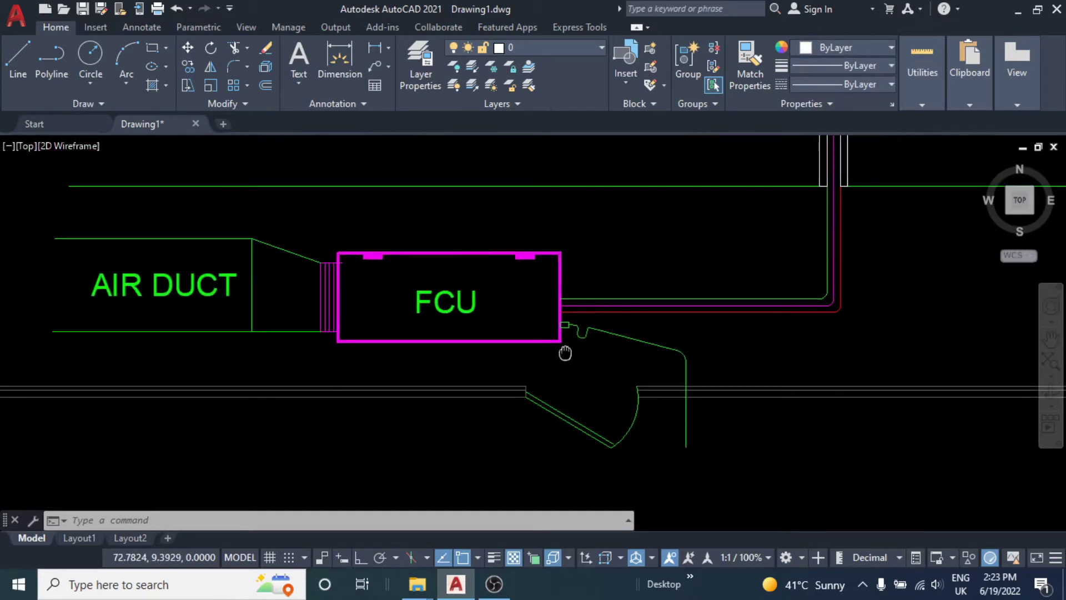
scroll(472, 311, "down", 1)
middle_click_drag(438, 214, 508, 383)
scroll(340, 333, "down", 3)
- Scale the pointed vertical rod to half size (factor 0.5) from a base point
scroll(418, 361, "up", 1)
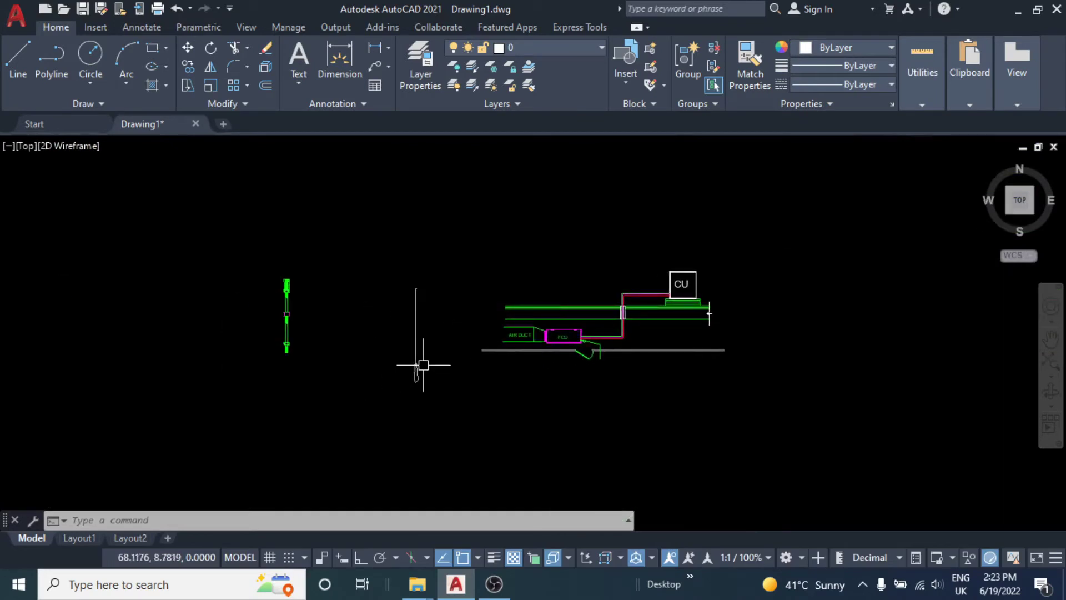
scroll(413, 358, "up", 1)
left_click(362, 393)
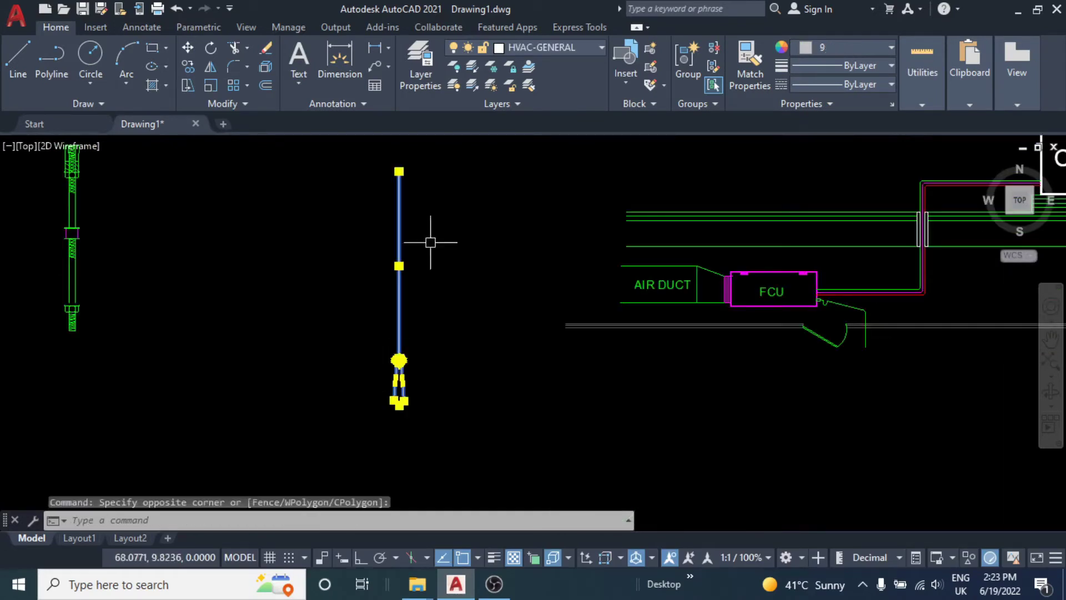
key("Escape")
key("Escape")
left_click(425, 152)
left_click(364, 427)
middle_click_drag(431, 358, 386, 313)
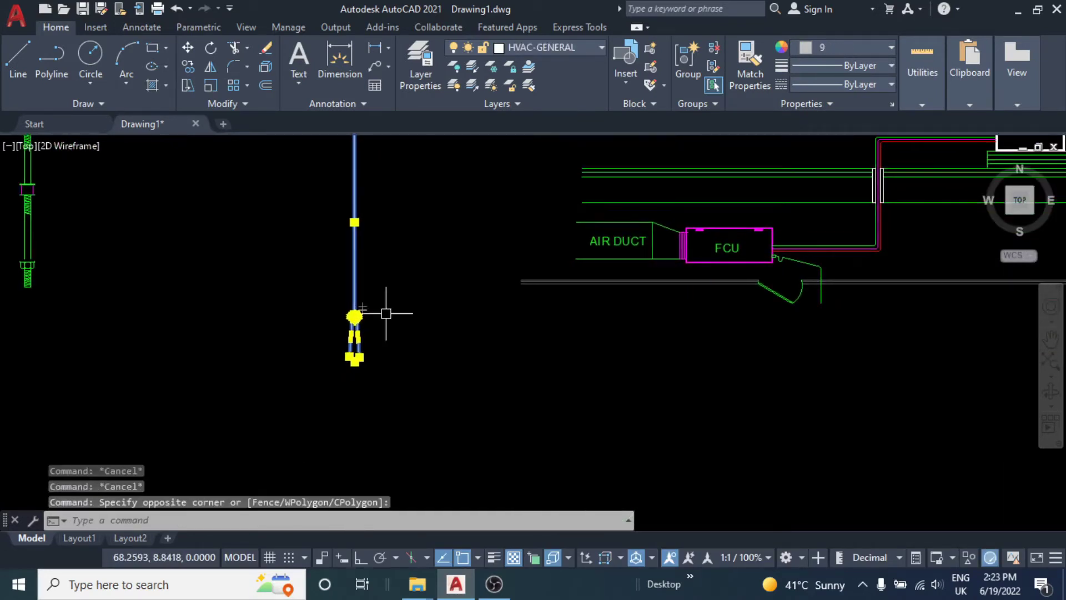
type("sc")
key("Return")
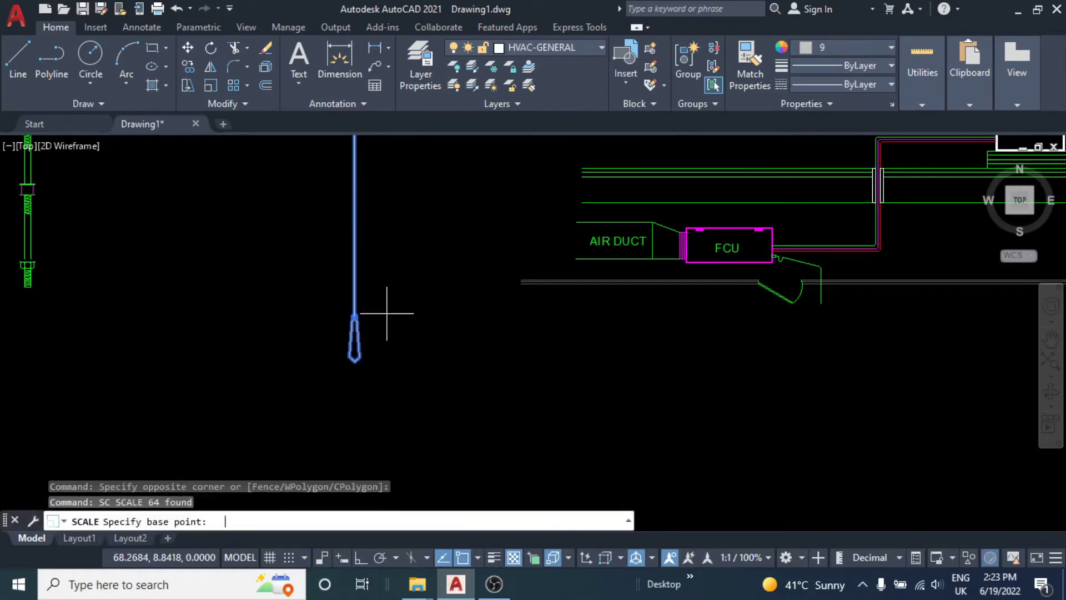
left_click(355, 258)
type(".")
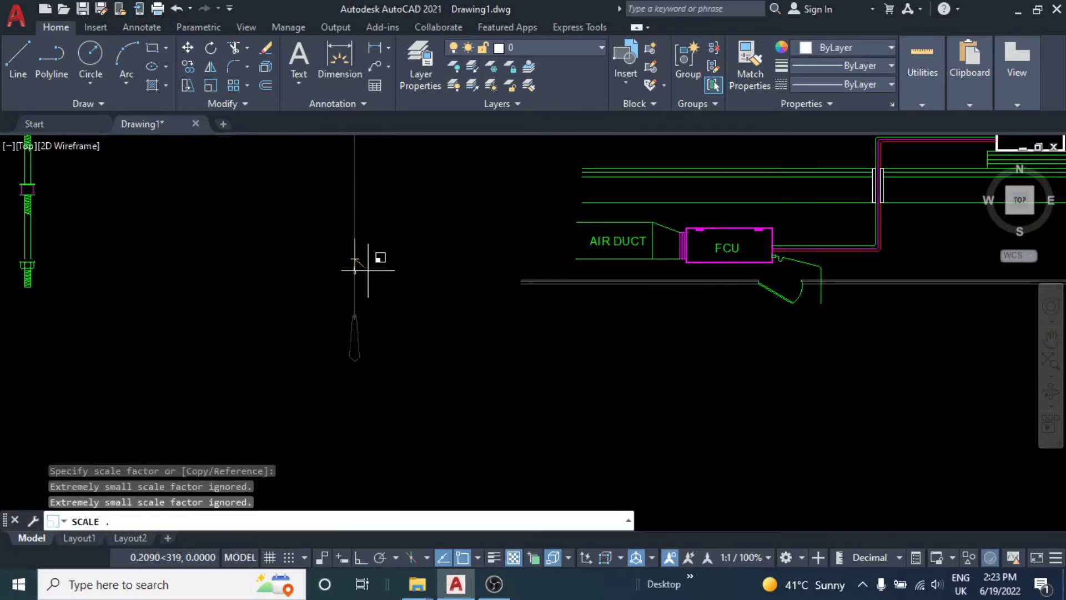
middle_click_drag(367, 270, 404, 283)
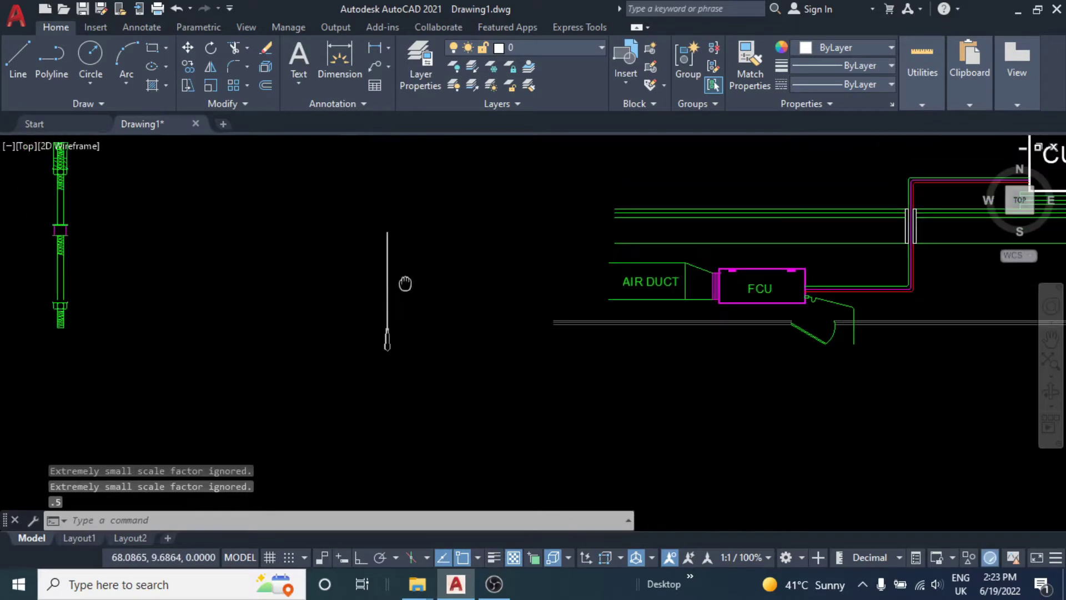
- Convert the rod's 64 objects into a single block named 'FFFFFF'
left_click(405, 224)
left_click(328, 422)
type("B")
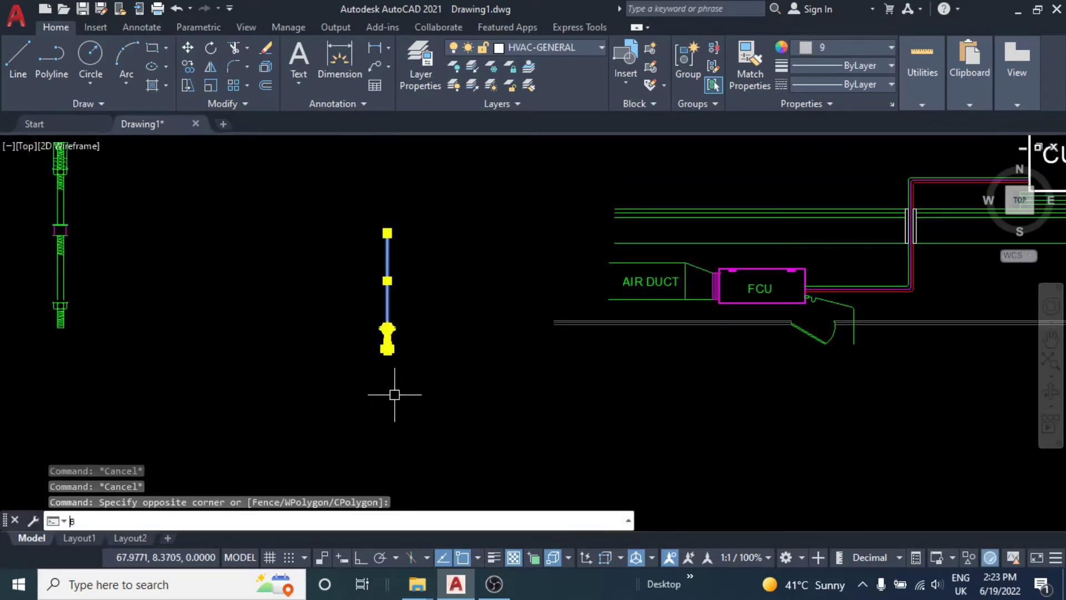
key("Return")
type("FFFFFF")
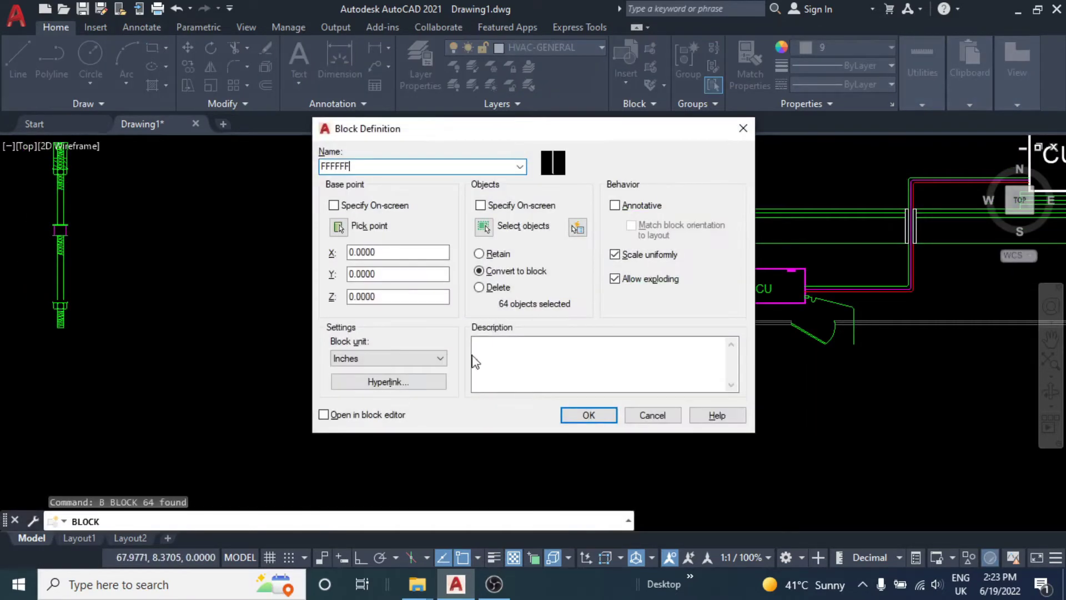
left_click(580, 422)
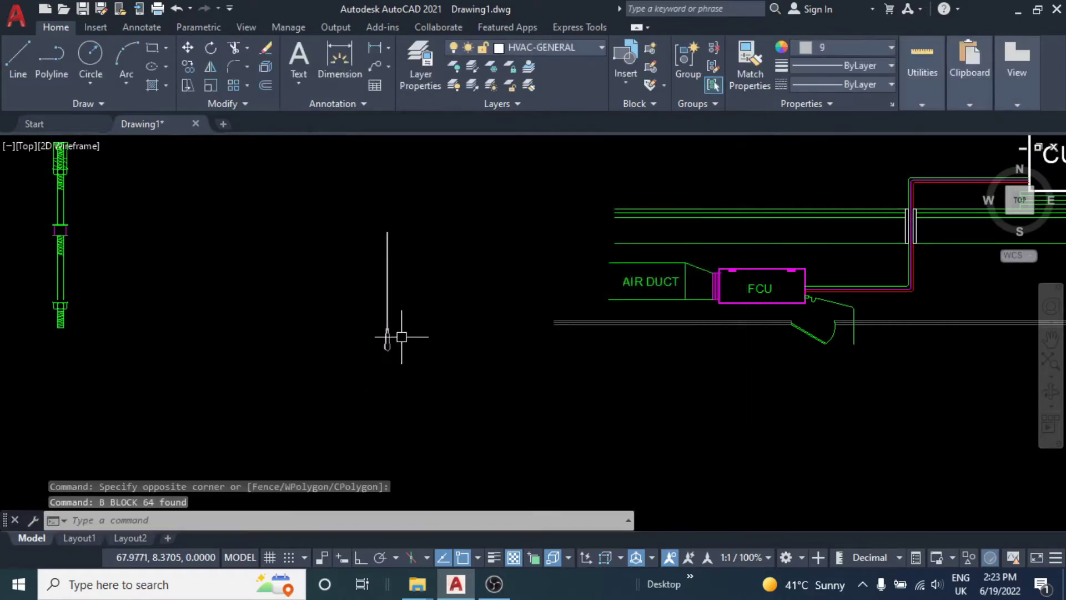
key("Escape")
key("Escape")
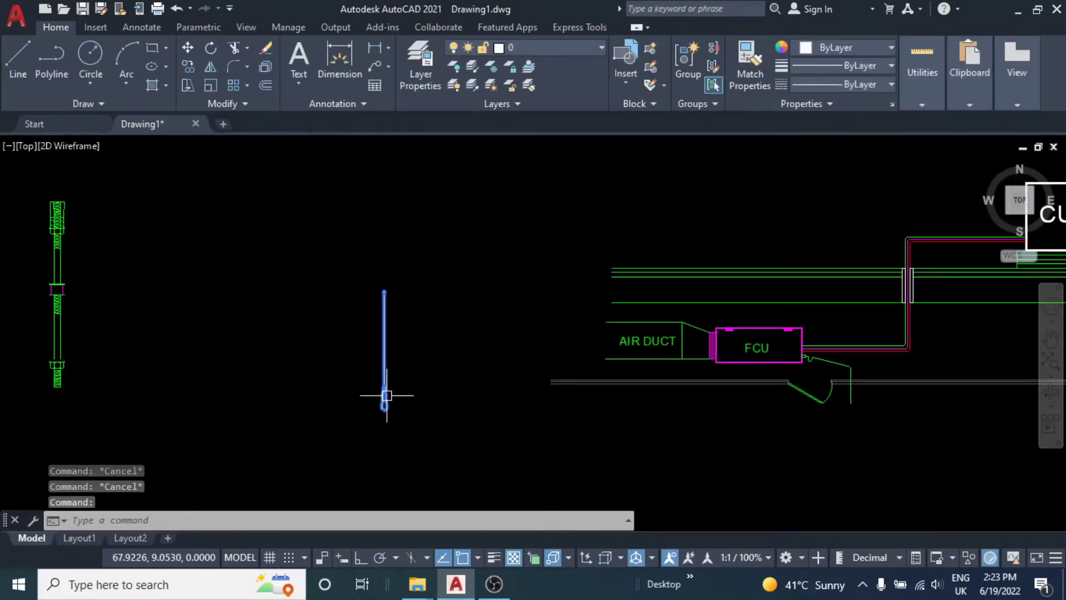
- Start moving the pointed rod block beside the FCU, then cancel the move
type("m")
key("Return")
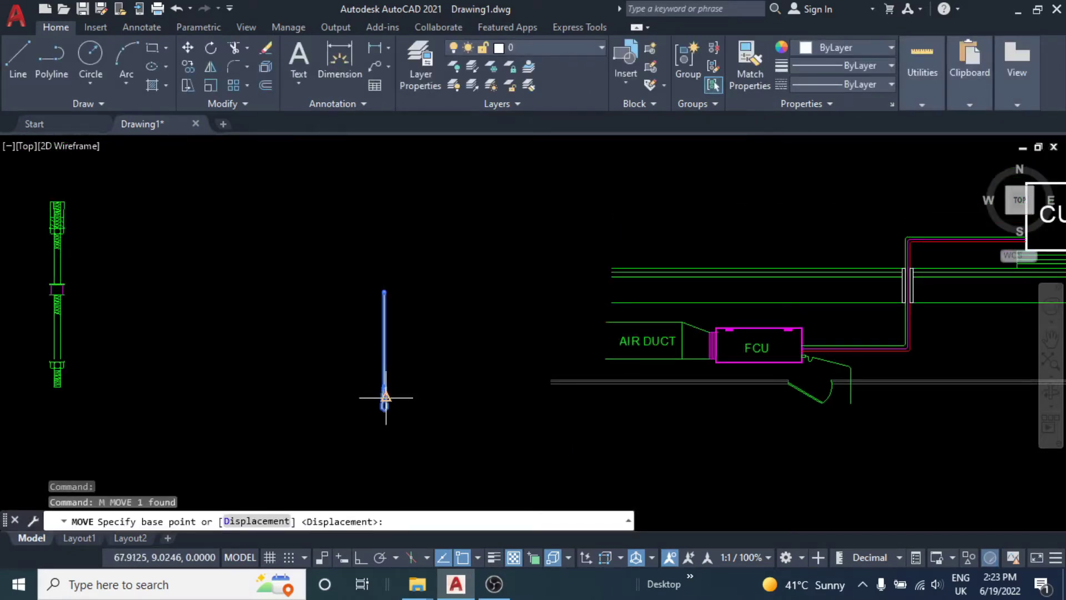
scroll(399, 388, "up", 4)
left_click(404, 387)
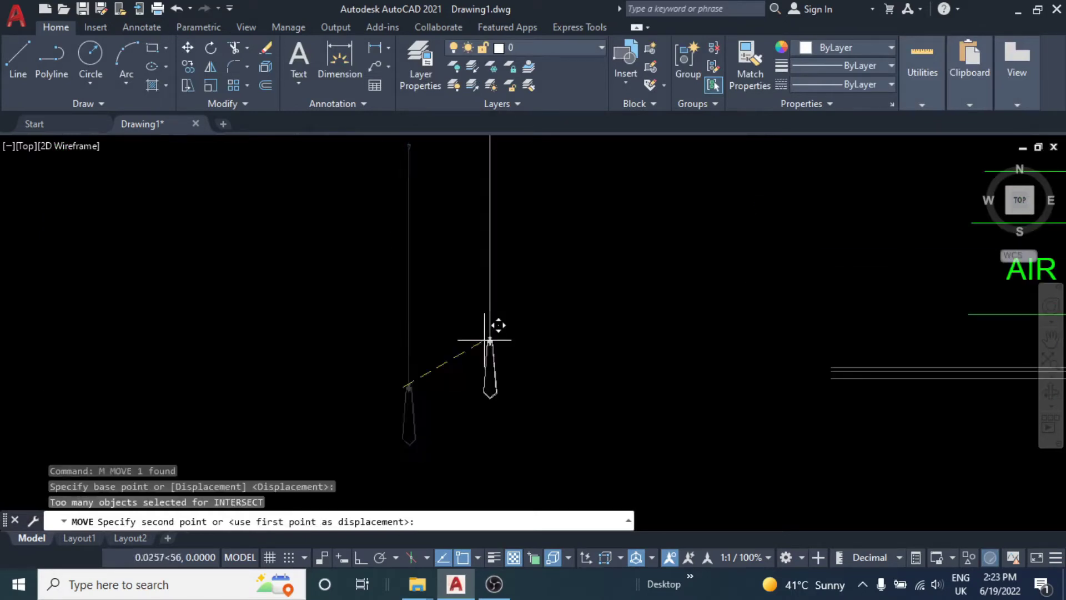
scroll(959, 267, "down", 3)
scroll(797, 274, "down", 1)
scroll(526, 324, "up", 5)
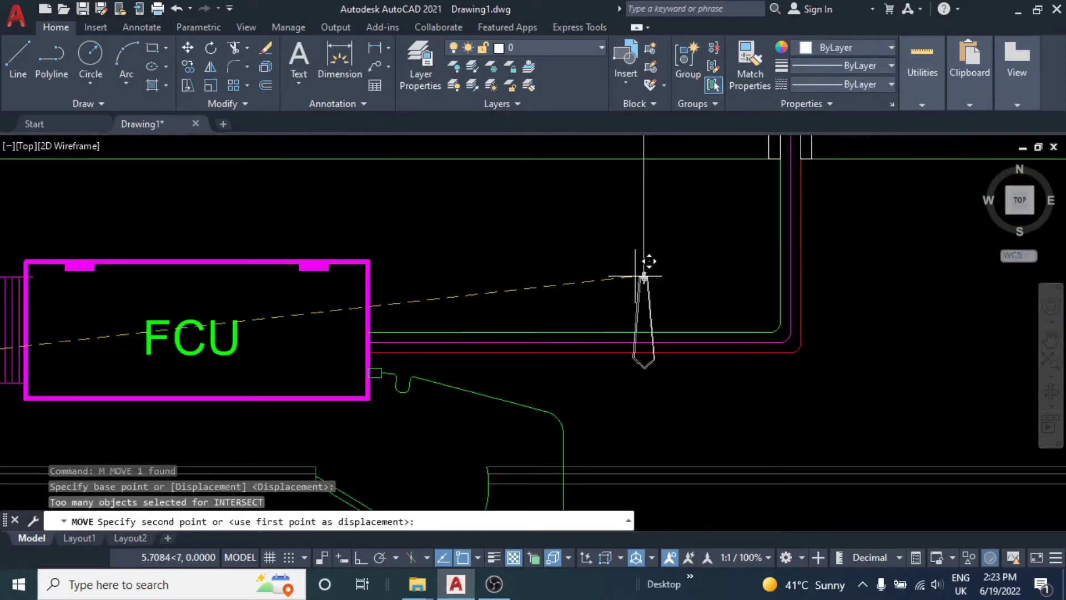
key("Escape")
key("Escape")
scroll(599, 322, "down", 4)
scroll(587, 333, "up", 2)
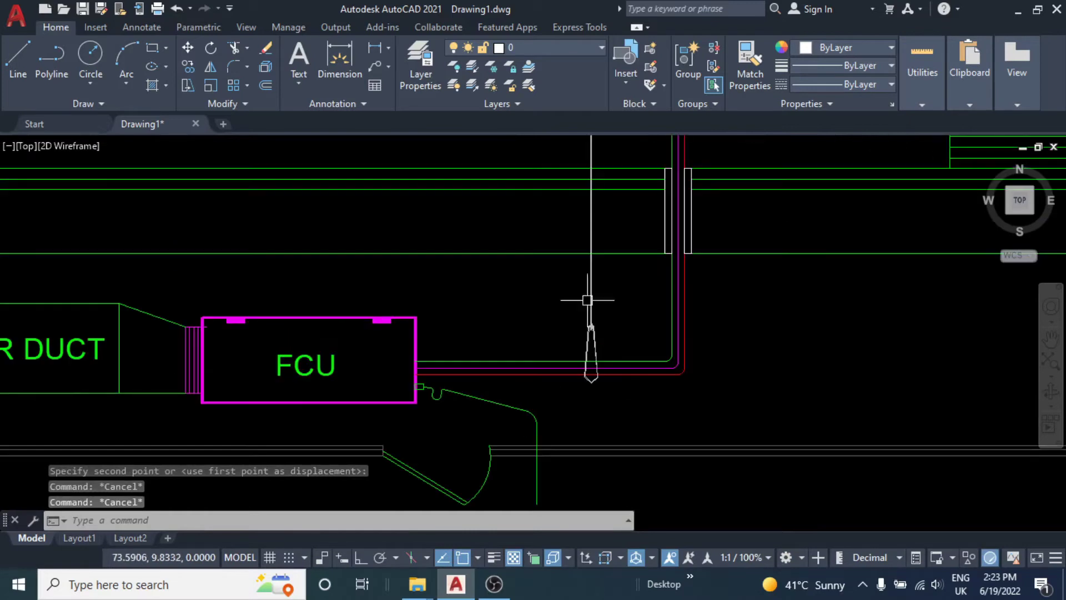
scroll(587, 311, "down", 4)
scroll(578, 332, "up", 4)
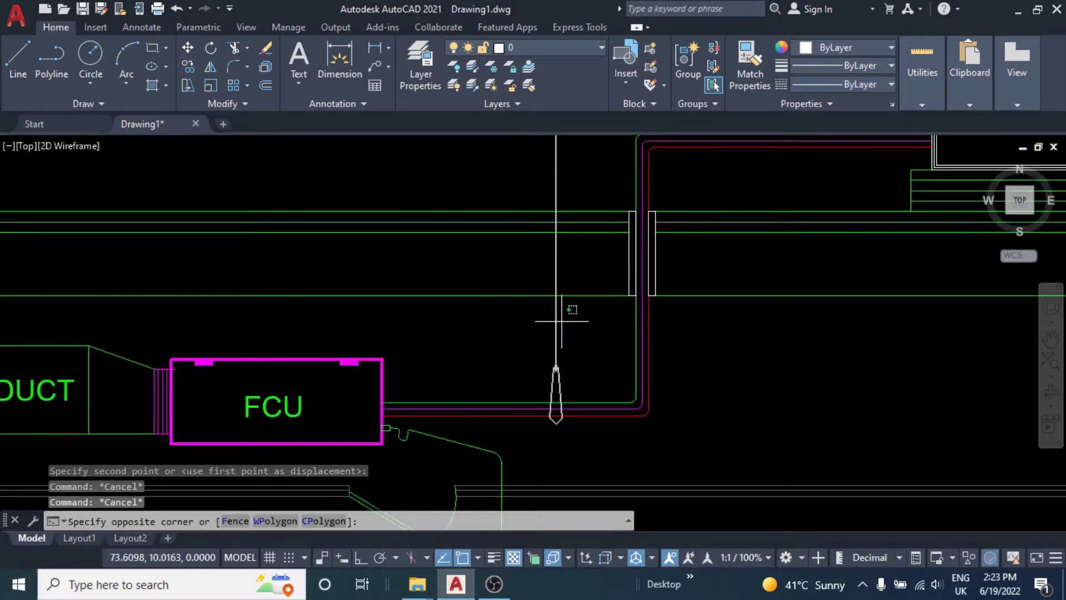
- Scale the vertical rod beside the FCU down by a factor of 0.5
left_click(534, 321)
scroll(534, 320, "down", 3)
middle_click_drag(536, 305, 552, 315)
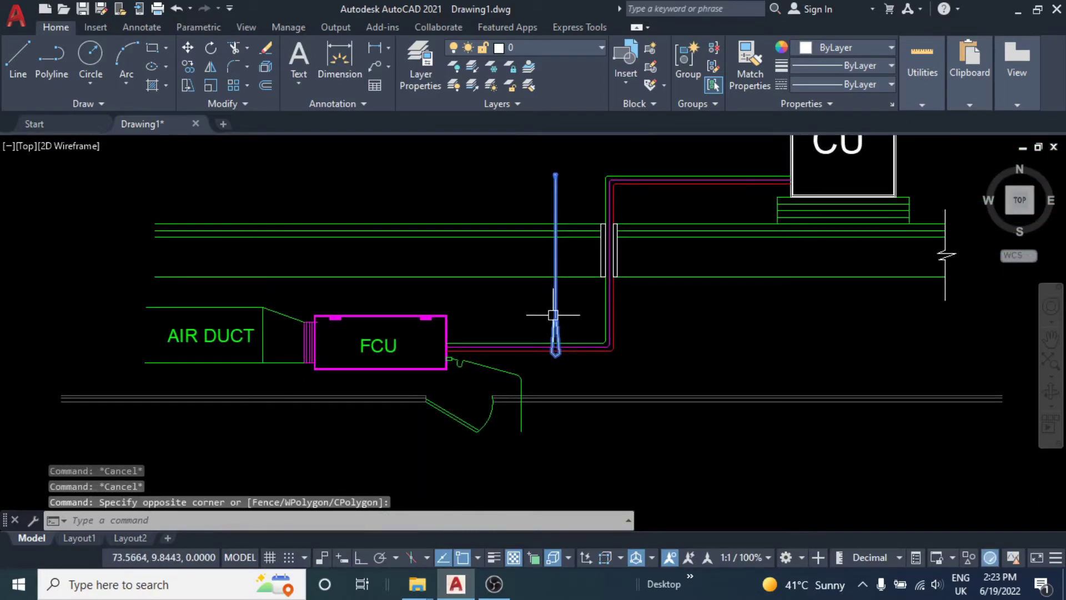
type("sc")
key("Return")
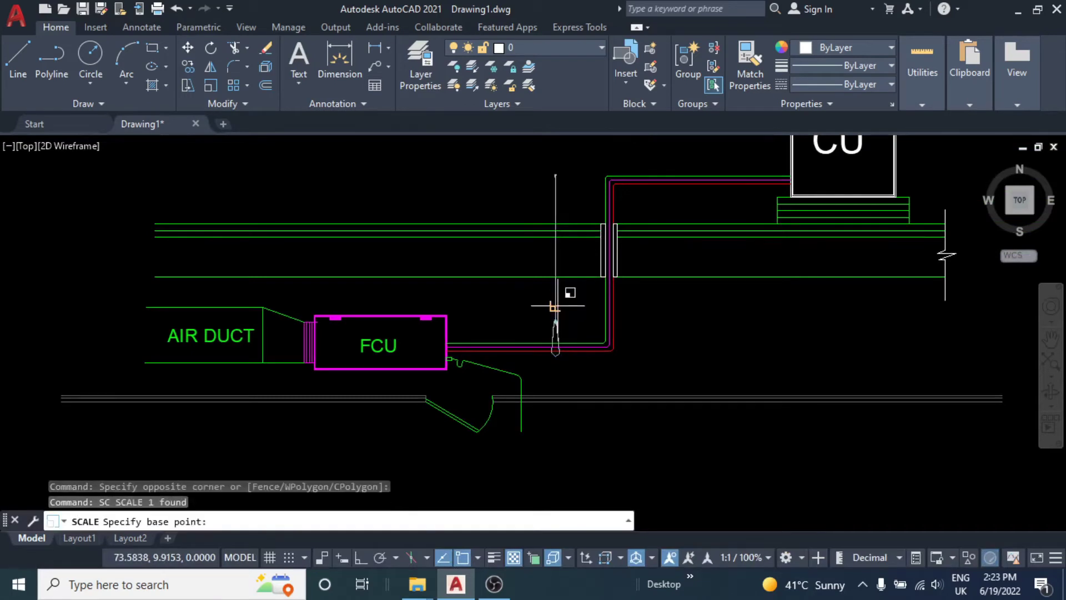
left_click(554, 306)
type("5")
key("Return")
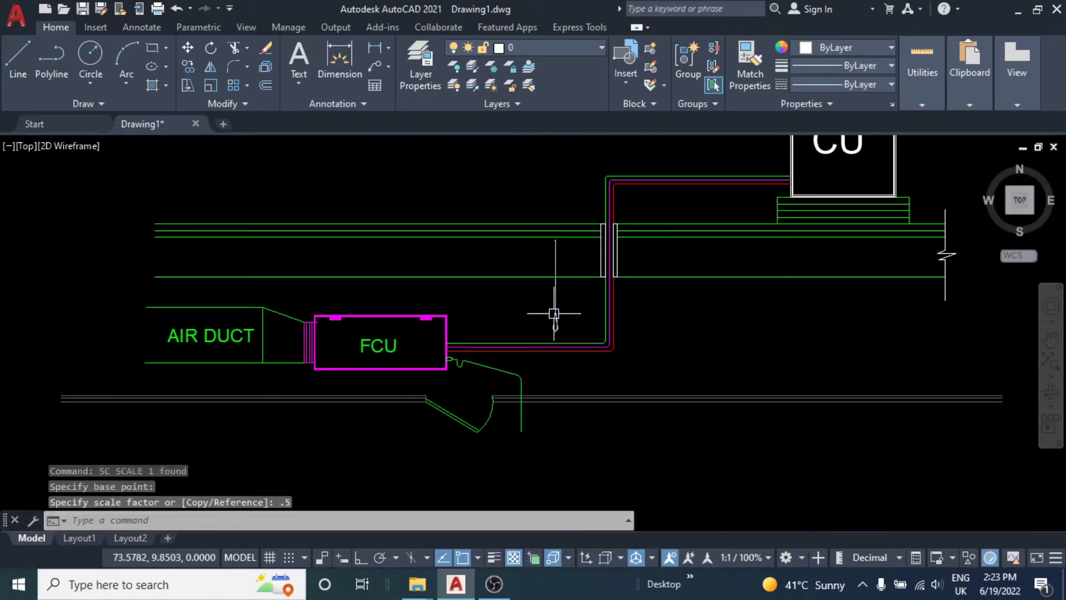
- Begin another move of the rod, then cancel it and clear the command
scroll(554, 302, "up", 3)
type("m")
key("Return")
left_click(603, 282)
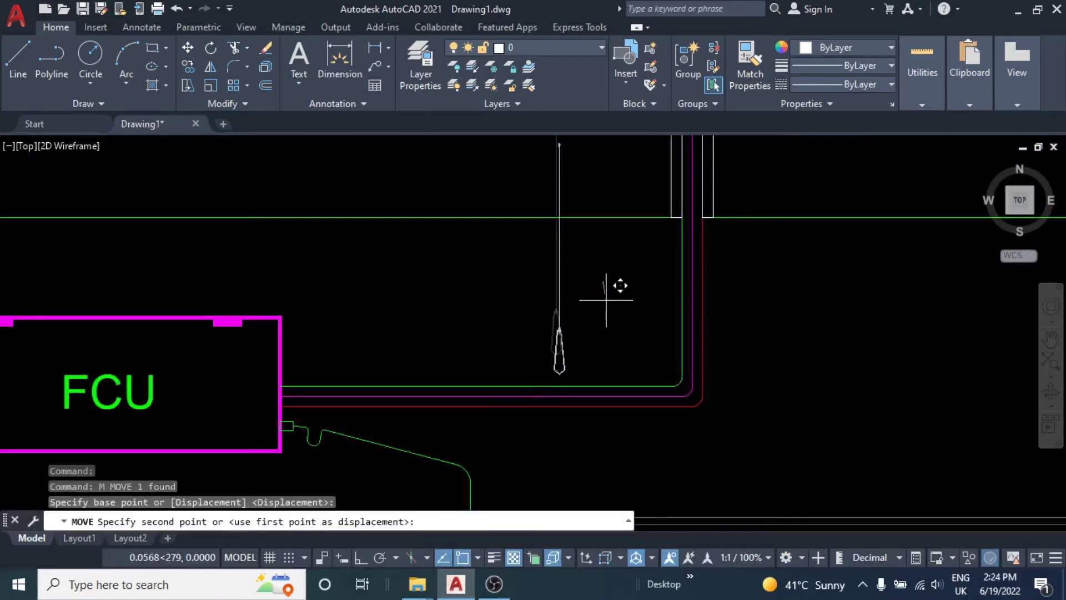
key("Escape")
scroll(523, 314, "down", 1)
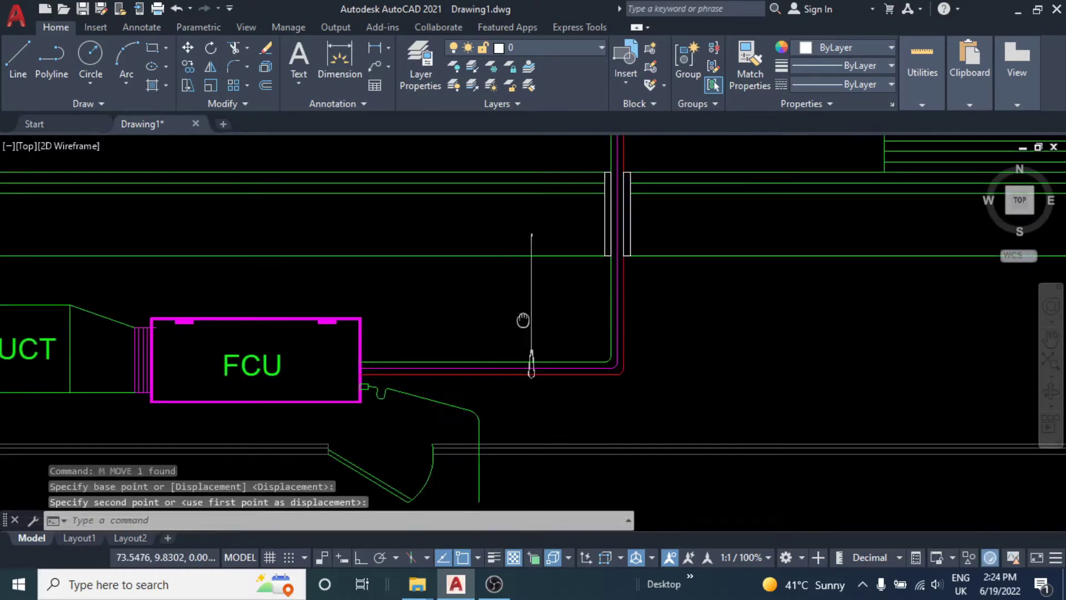
scroll(536, 317, "up", 1)
key("Escape")
- Reselect the vertical rod and scale it by 0.7
left_click(532, 304)
middle_click_drag(531, 304, 536, 293)
type("s")
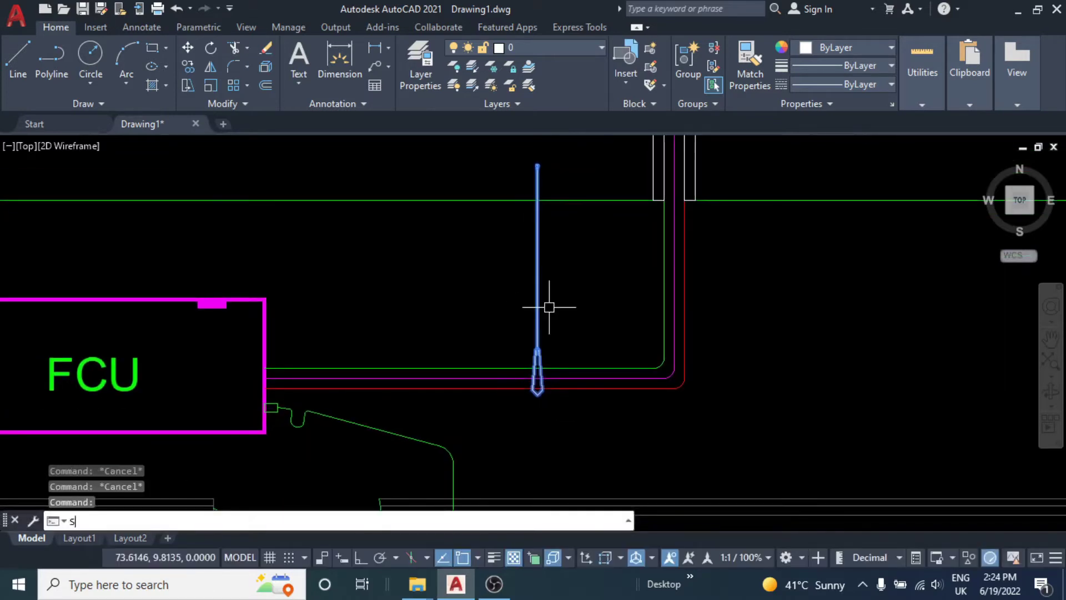
type("c")
key("Return")
left_click(539, 286)
type(".")
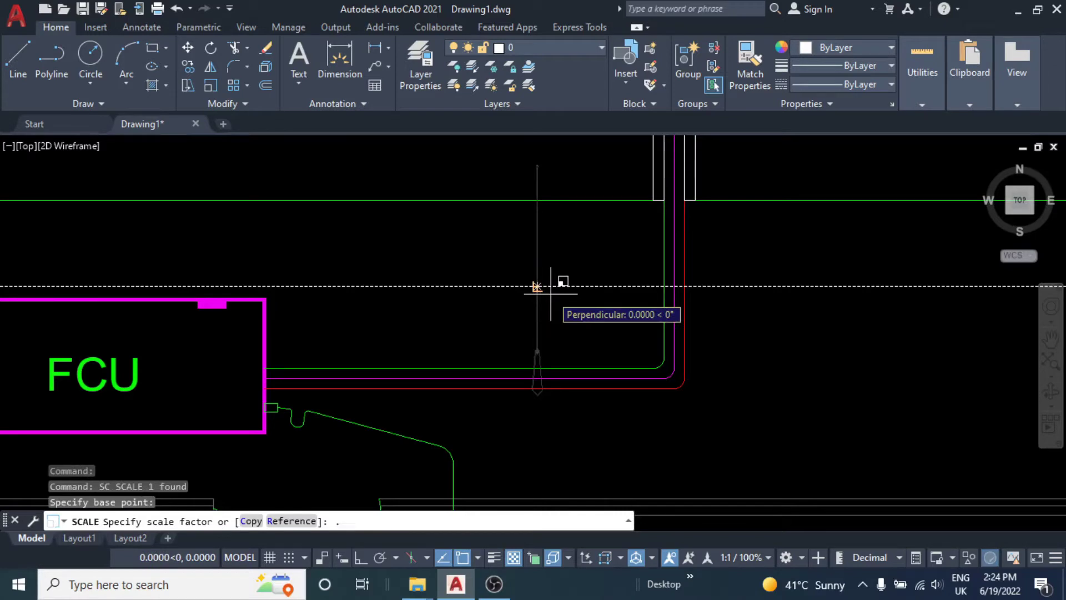
type("7")
key("Return")
- Enlarge the rod twice by a factor of 1.1
type("s")
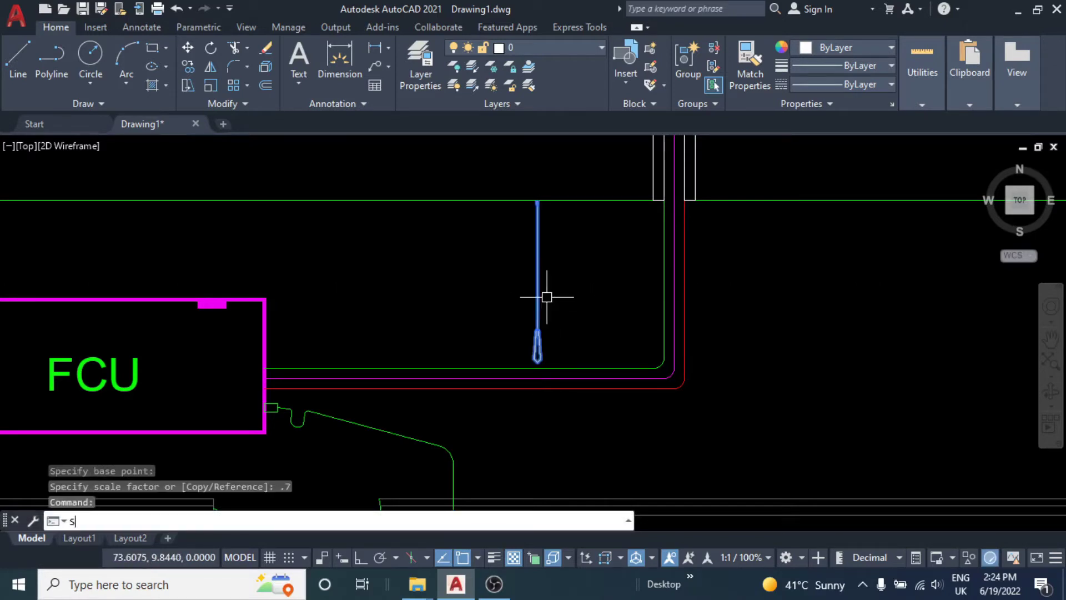
type("c")
key("Return")
left_click(542, 287)
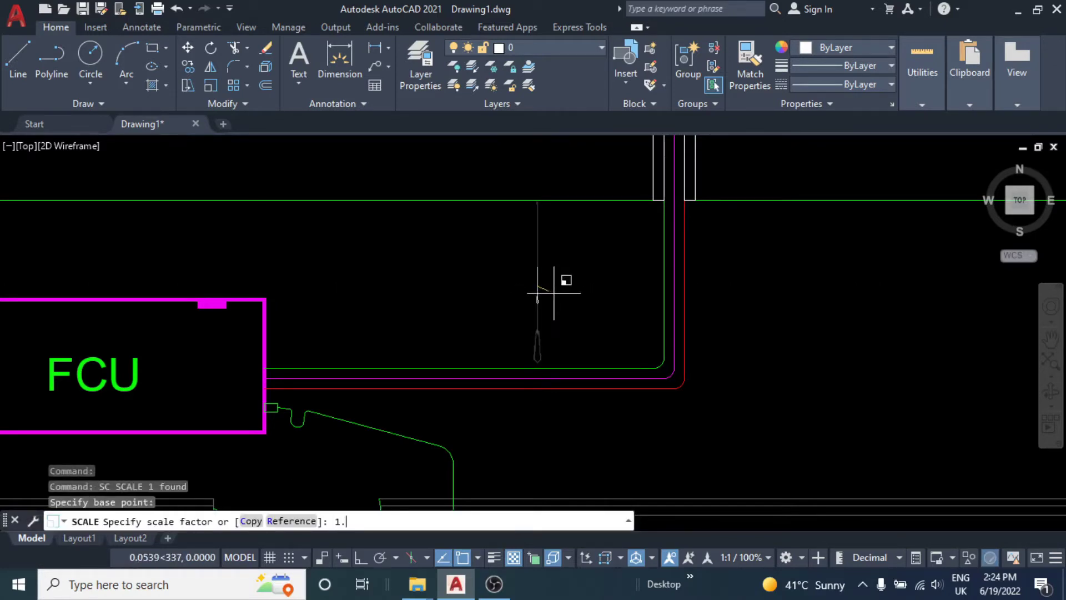
key("Return")
left_click(536, 322)
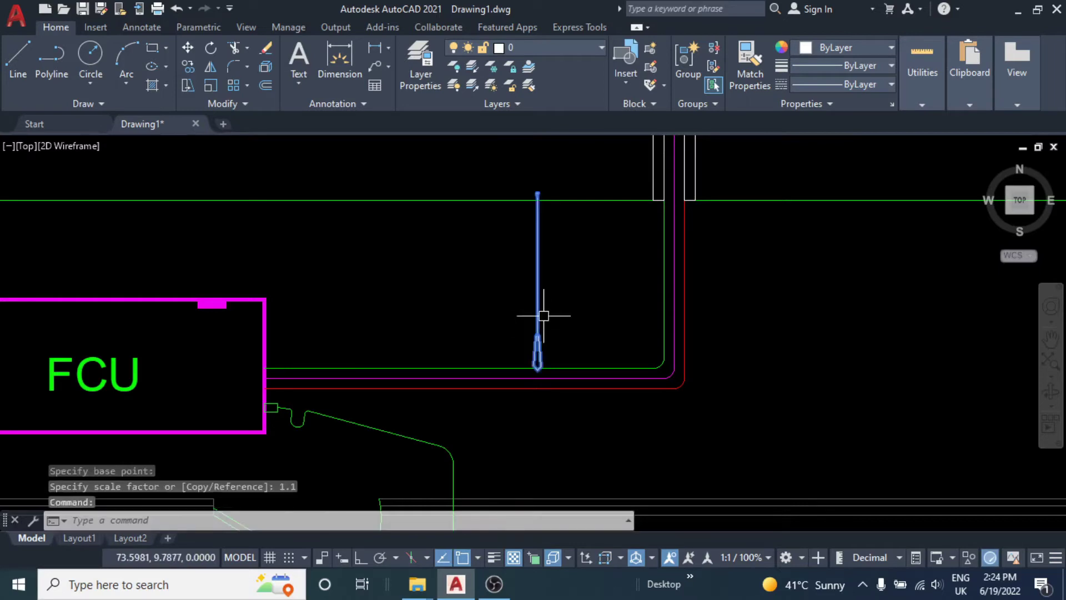
type("sc")
key("Return")
left_click(552, 305)
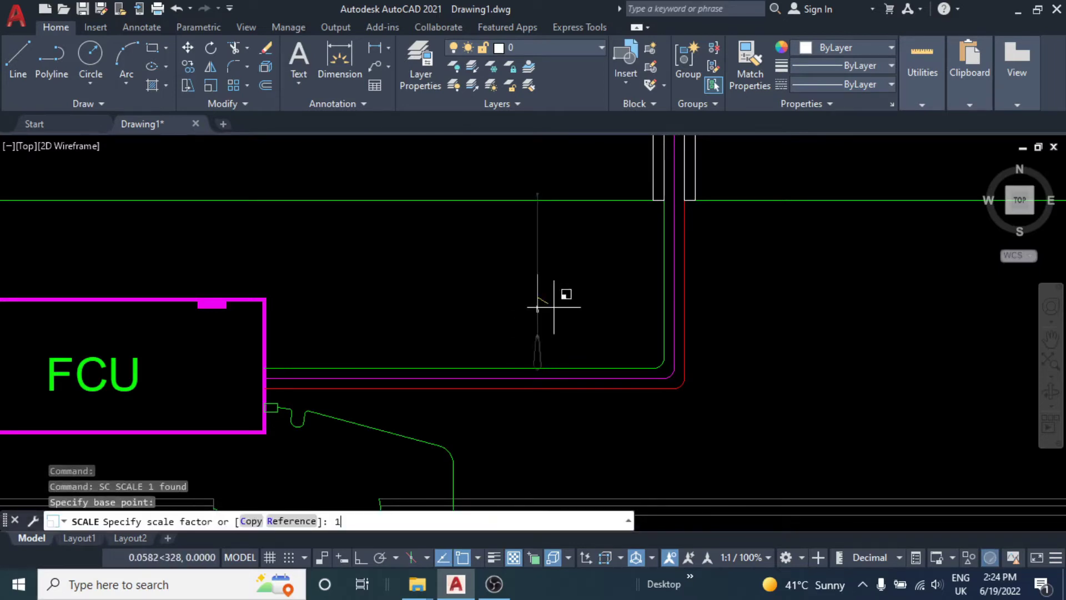
type(".1")
key("Return")
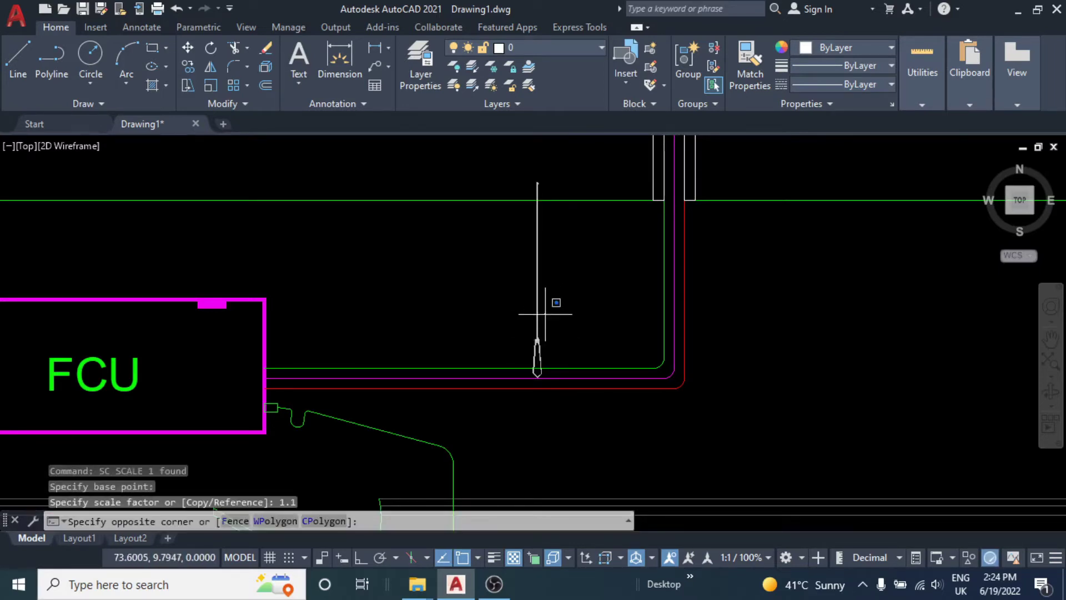
- Move the rod so its tip rests on the pipe run
left_click(528, 326)
scroll(571, 333, "up", 1)
scroll(571, 333, "up", 3)
type("m")
key("Return")
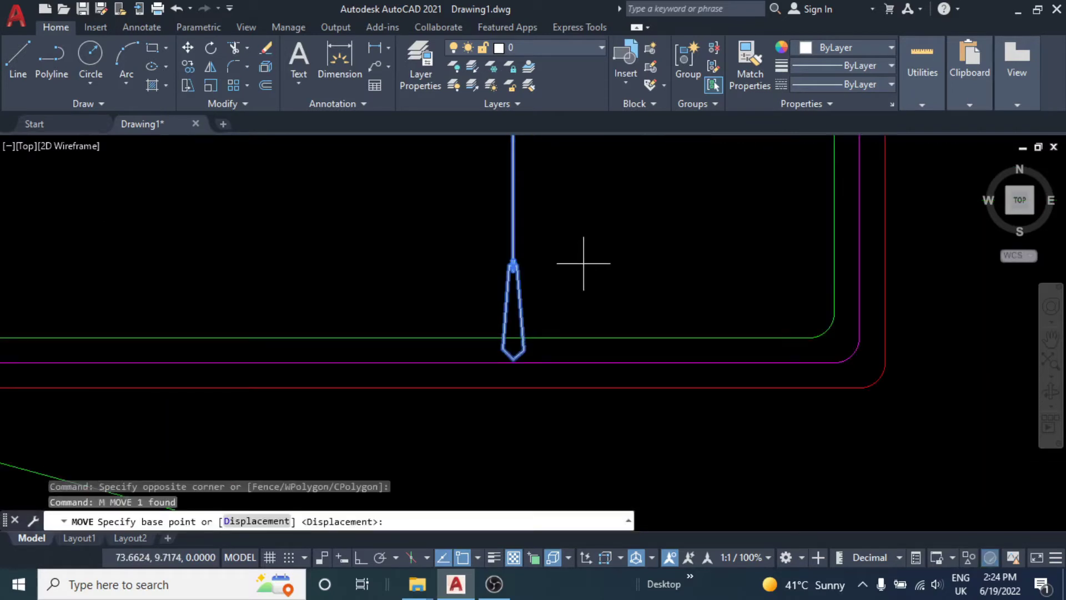
left_click(587, 255)
left_click(542, 311)
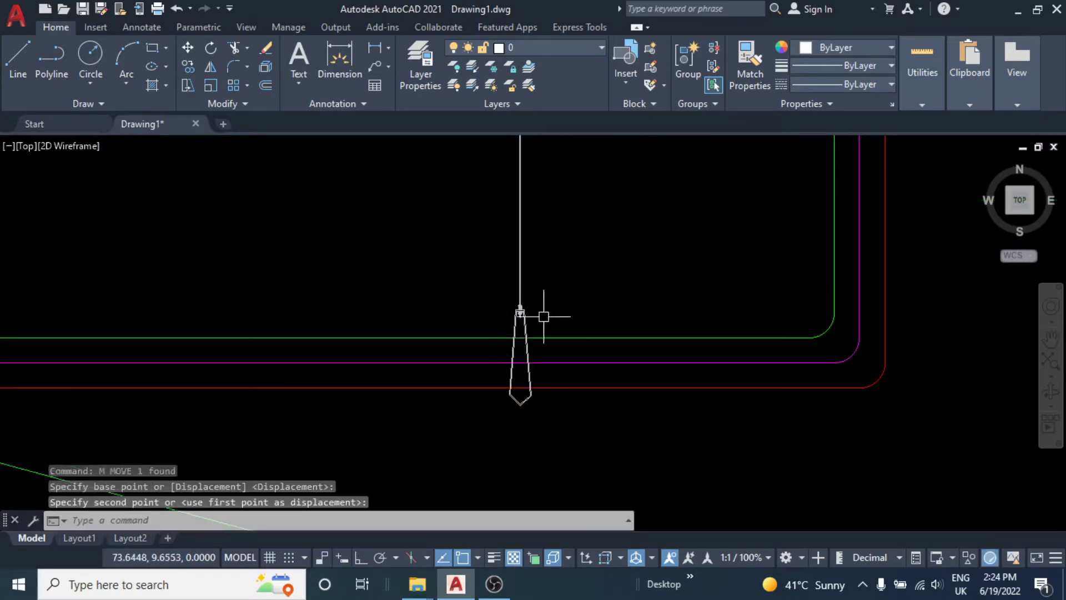
scroll(542, 311, "down", 3)
scroll(543, 311, "down", 3)
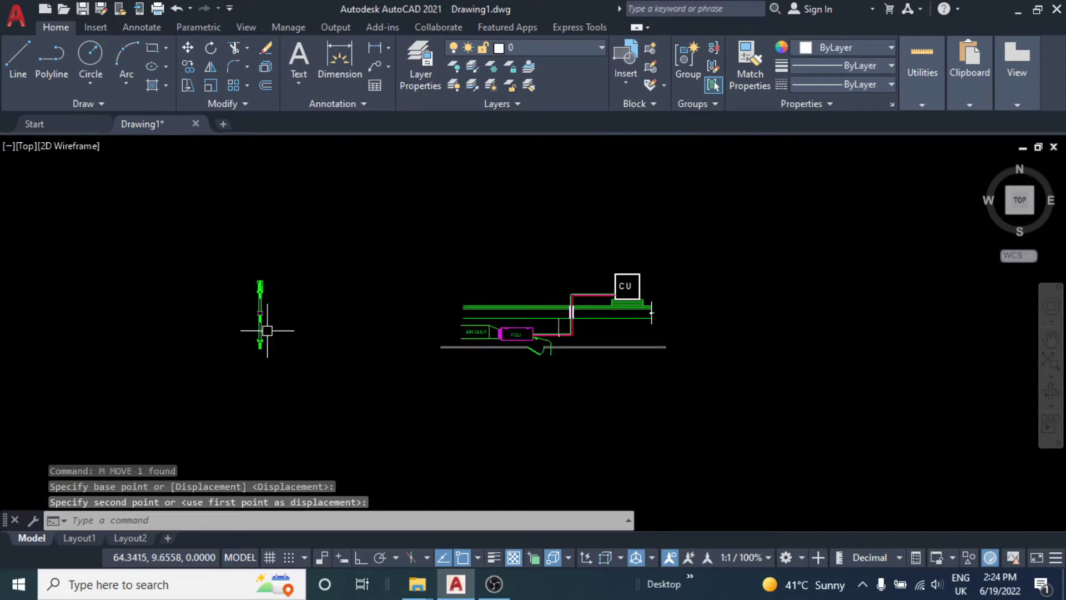
- Window-select the green hanger assembly and start, then cancel, a block named SSSSSS
scroll(266, 325, "up", 3)
key("Escape")
key("Escape")
left_click(559, 172)
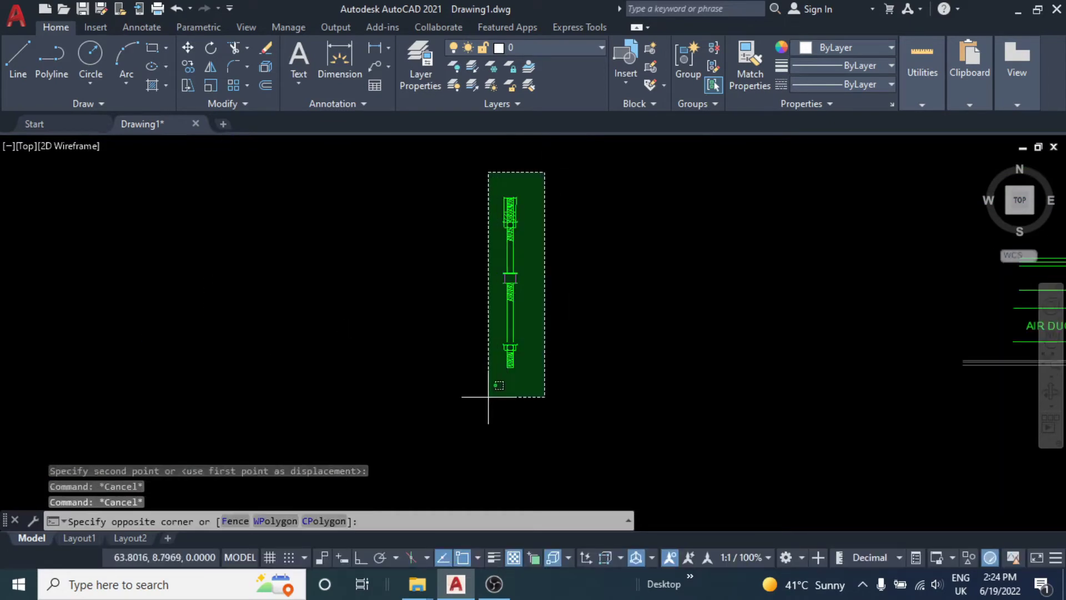
left_click(475, 396)
key("Escape")
left_click(511, 285)
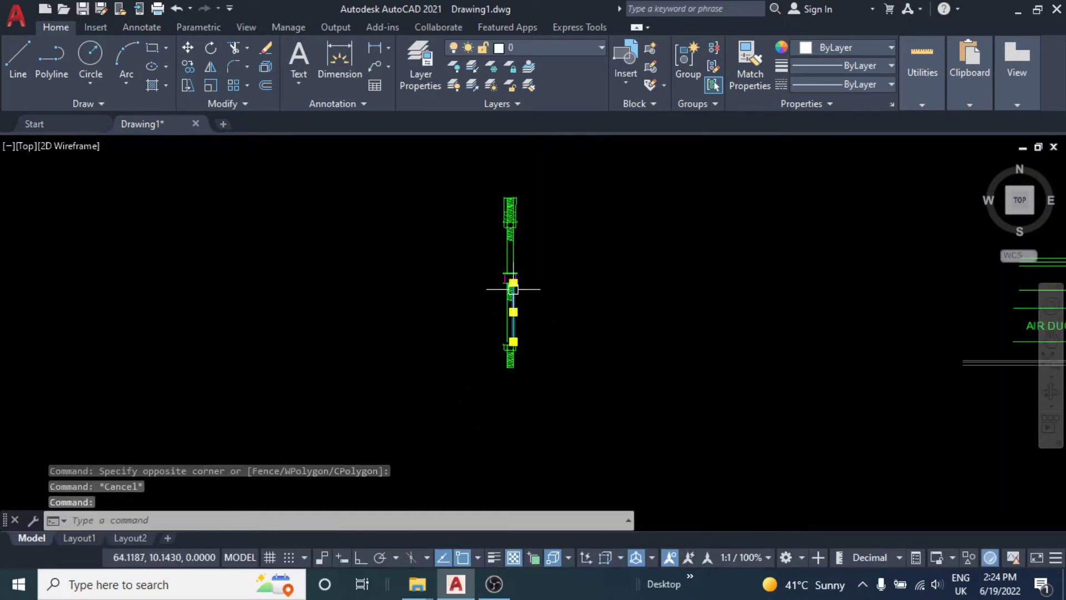
key("Escape")
left_click(559, 167)
left_click(469, 384)
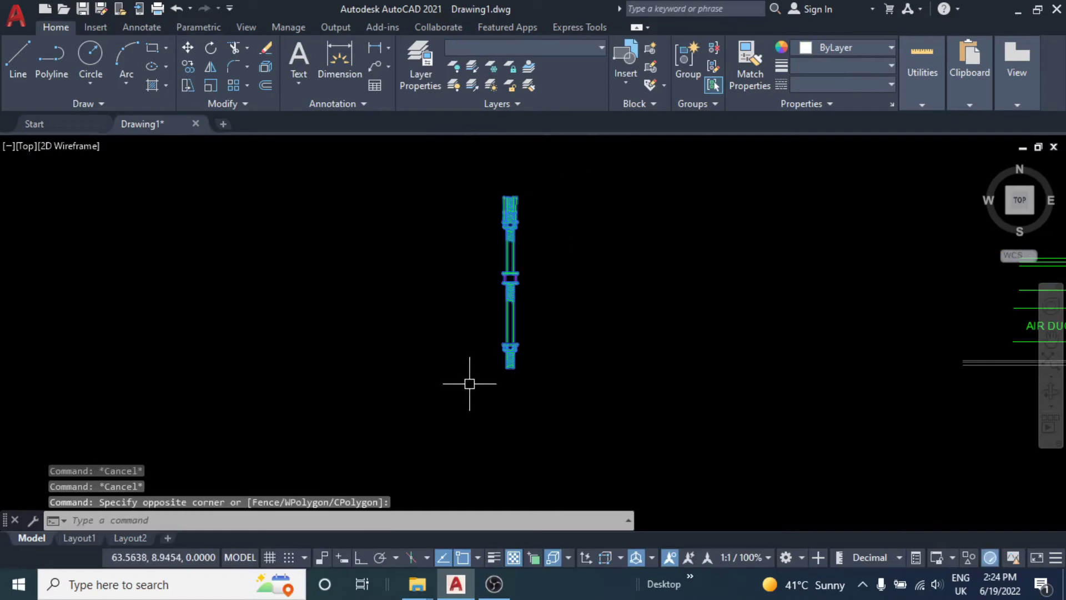
type("b")
key("Return")
type("SSSSSS")
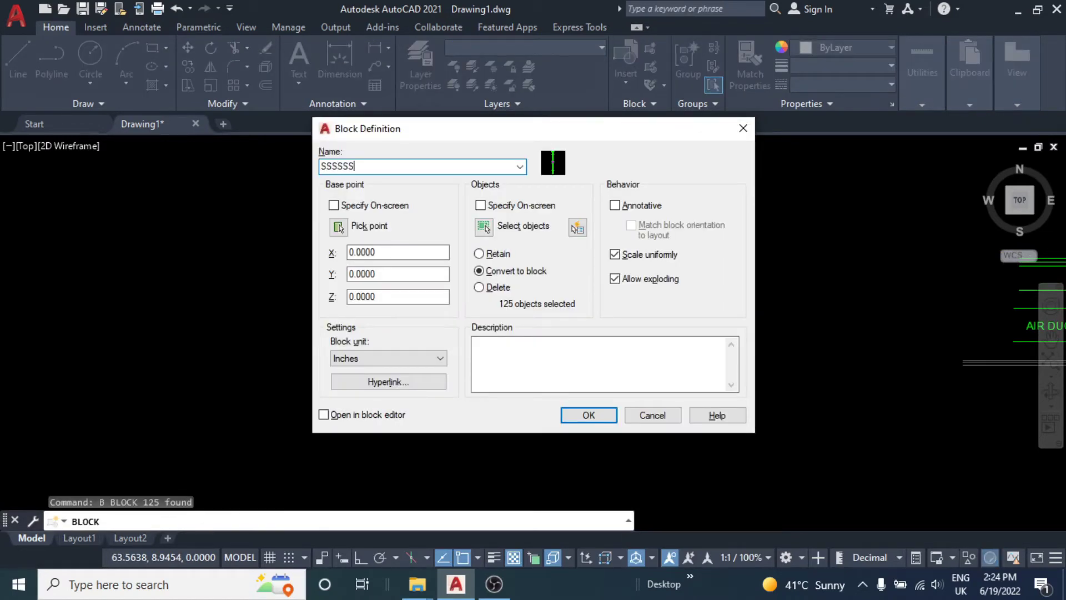
key("Escape")
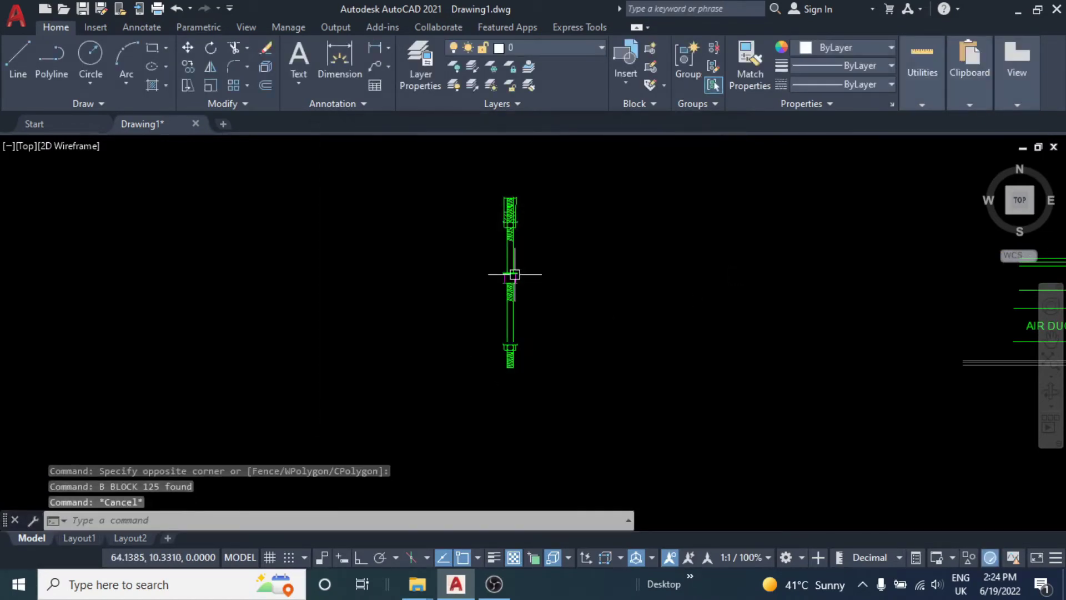
- Scale the hanger rod assembly to 0.4 about a picked base point
type("sc")
key("Return")
left_click(515, 283)
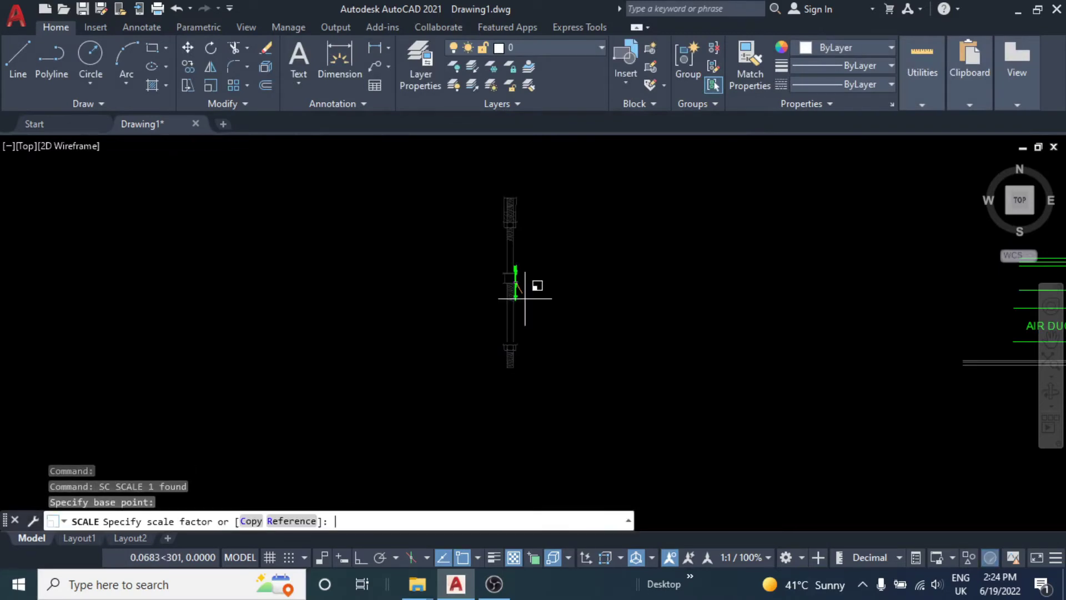
type("4")
key("Return")
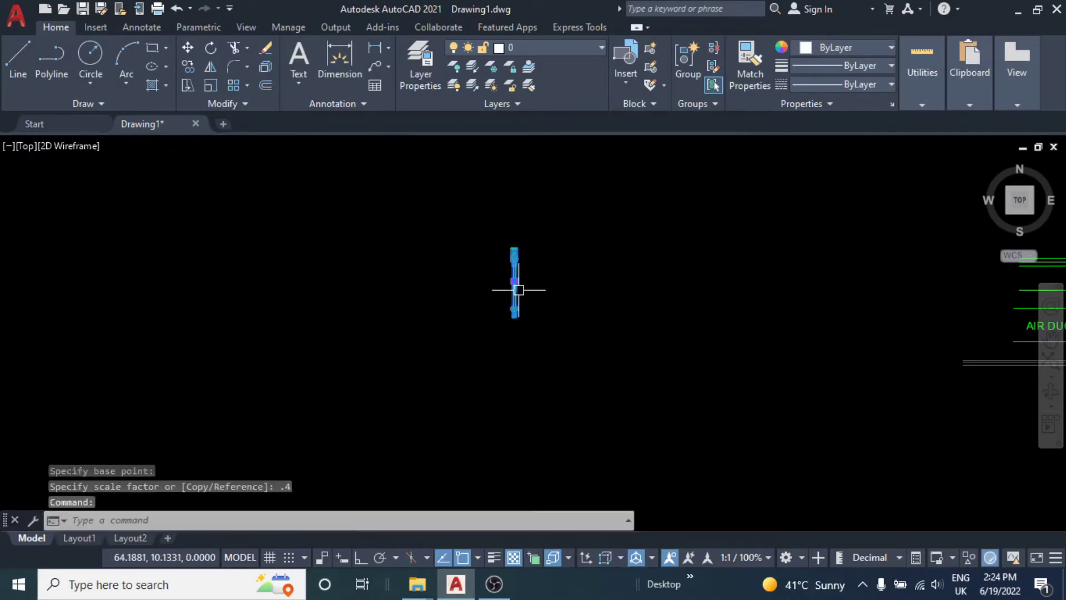
- Start moving the shrunken assembly from its base point toward the FCU
middle_click_drag(517, 288, 459, 362)
type("m")
key("Return")
left_click(459, 358)
- Drop the hanger rod onto the FCU's top-left support plate
middle_click_drag(647, 312, 356, 350)
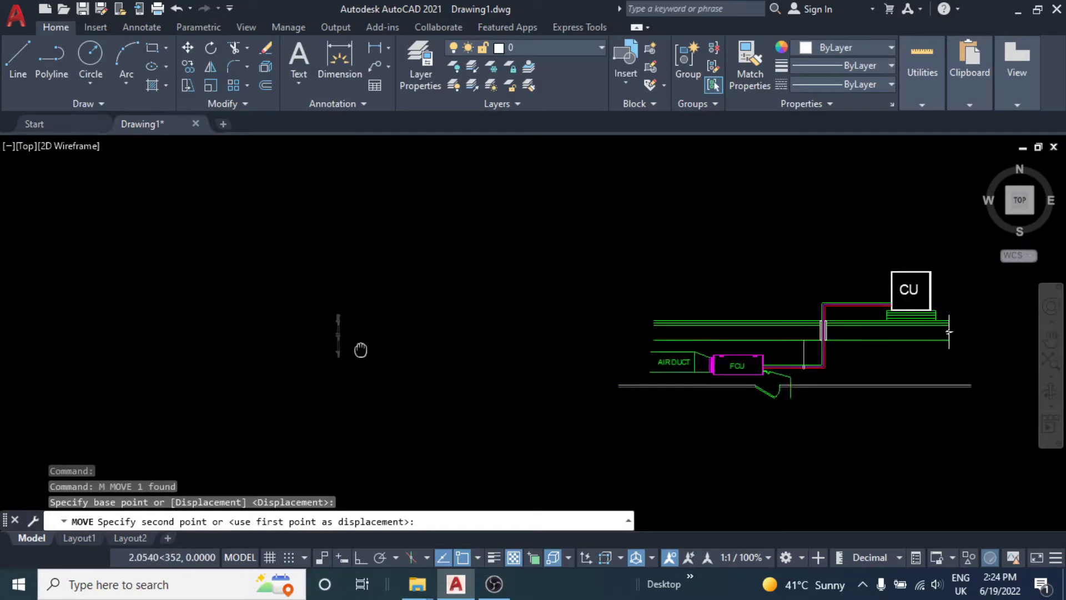
scroll(357, 349, "up", 3)
middle_click_drag(688, 333, 527, 322)
scroll(555, 317, "up", 4)
scroll(580, 272, "up", 2)
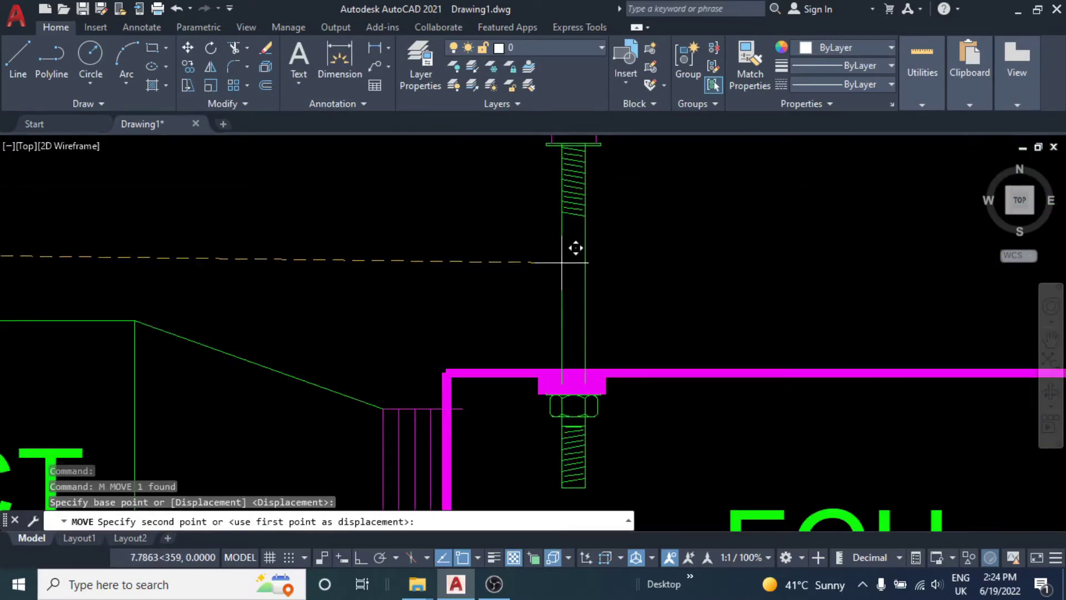
left_click(574, 249)
scroll(572, 315, "down", 3)
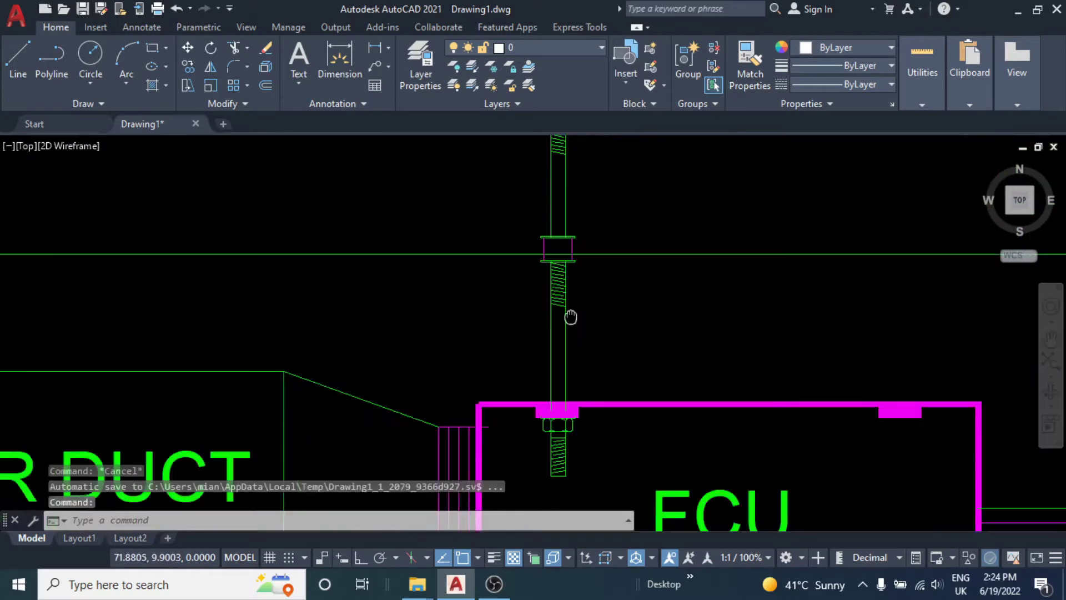
scroll(545, 312, "down", 2)
scroll(550, 316, "up", 2)
- Window-select the hanger rod and scale it by 0.5
key("Escape")
key("Escape")
middle_click_drag(544, 323, 520, 300)
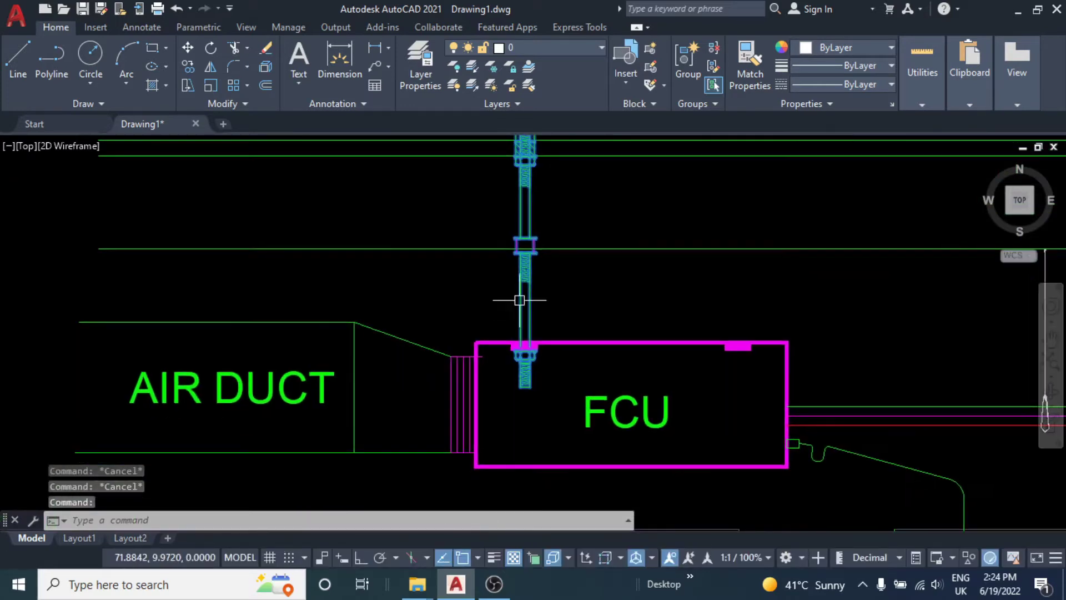
left_click(520, 299)
type("sc")
key("Return")
left_click(520, 298)
type(".")
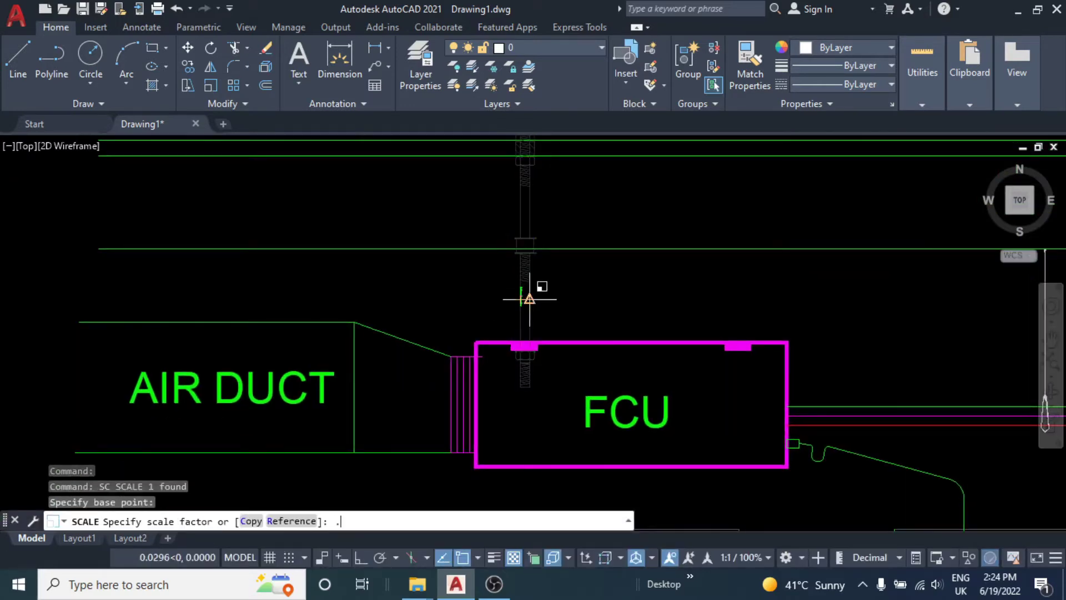
type("5")
key("Return")
- Begin moving the rod again, then cancel, leaving it in place
scroll(555, 333, "up", 2)
scroll(572, 322, "up", 1)
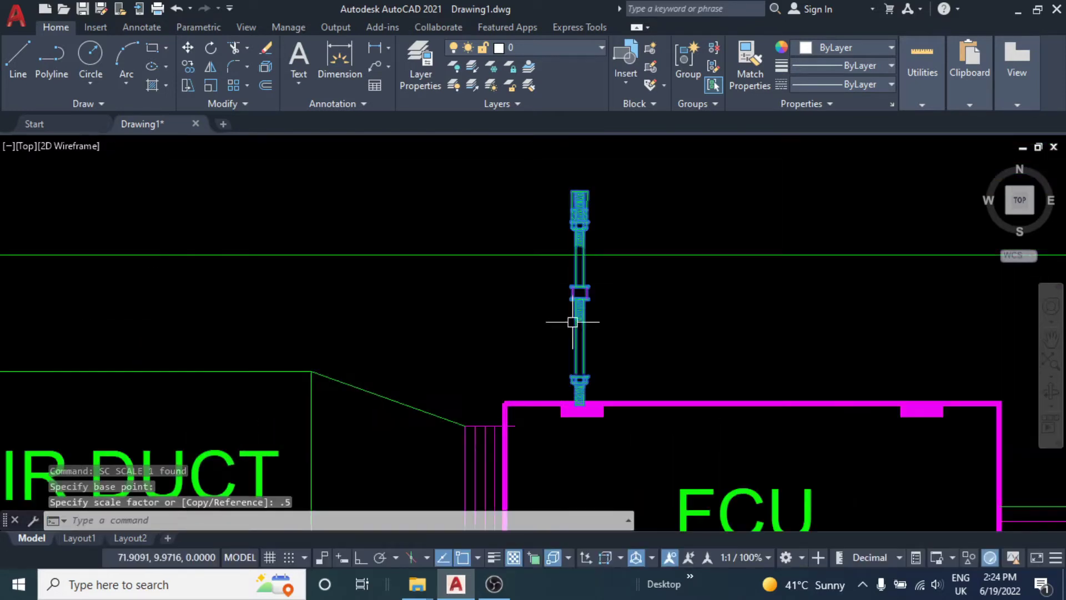
middle_click_drag(572, 322, 567, 289)
type("m")
key("Return")
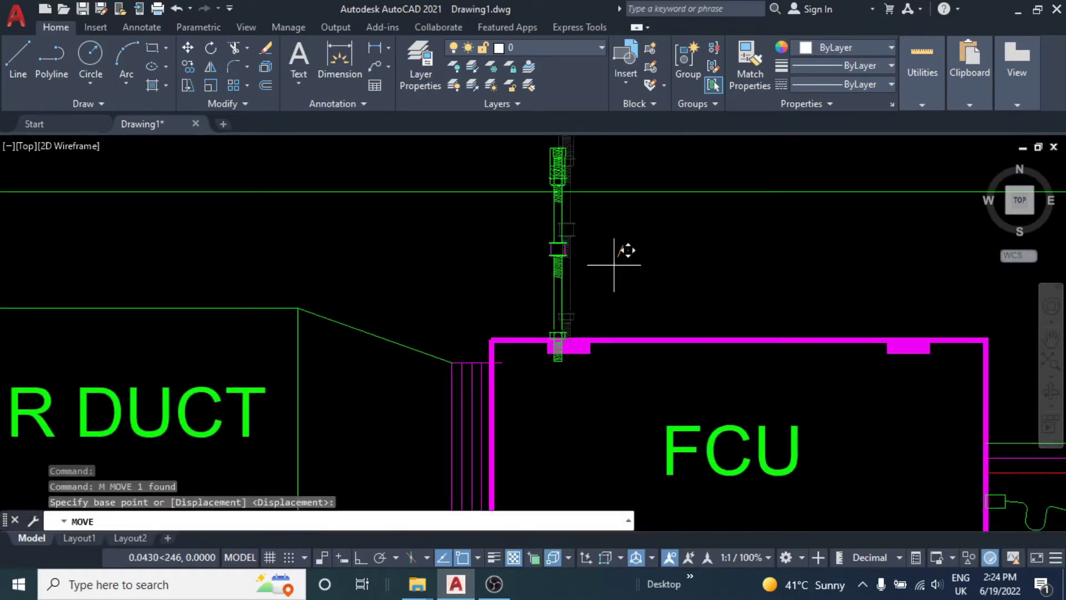
left_click(623, 248)
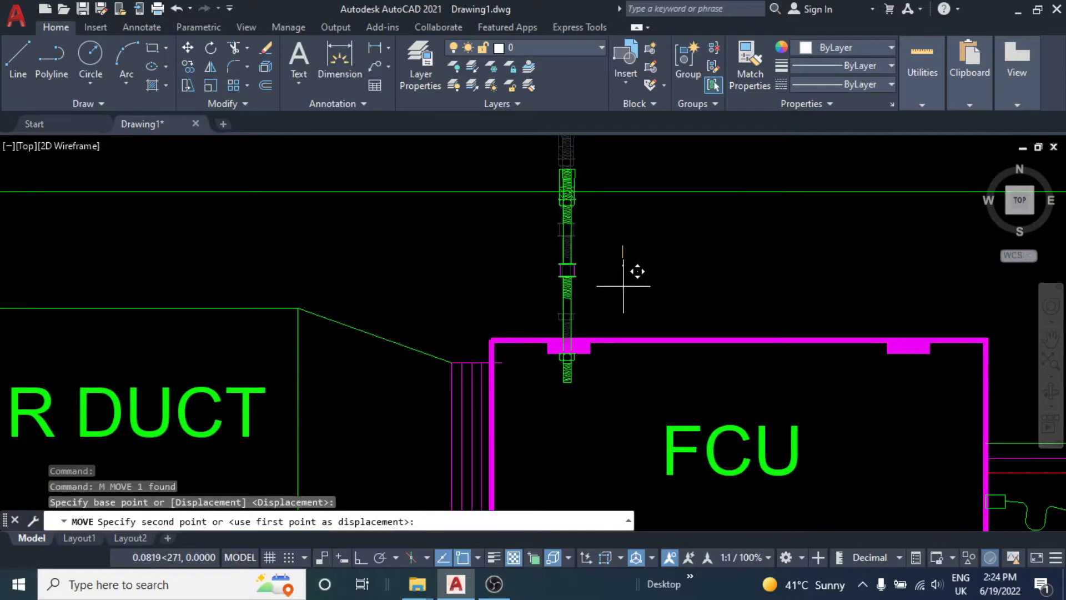
key("Escape")
key("Escape")
key("Escape")
scroll(605, 273, "up", 4)
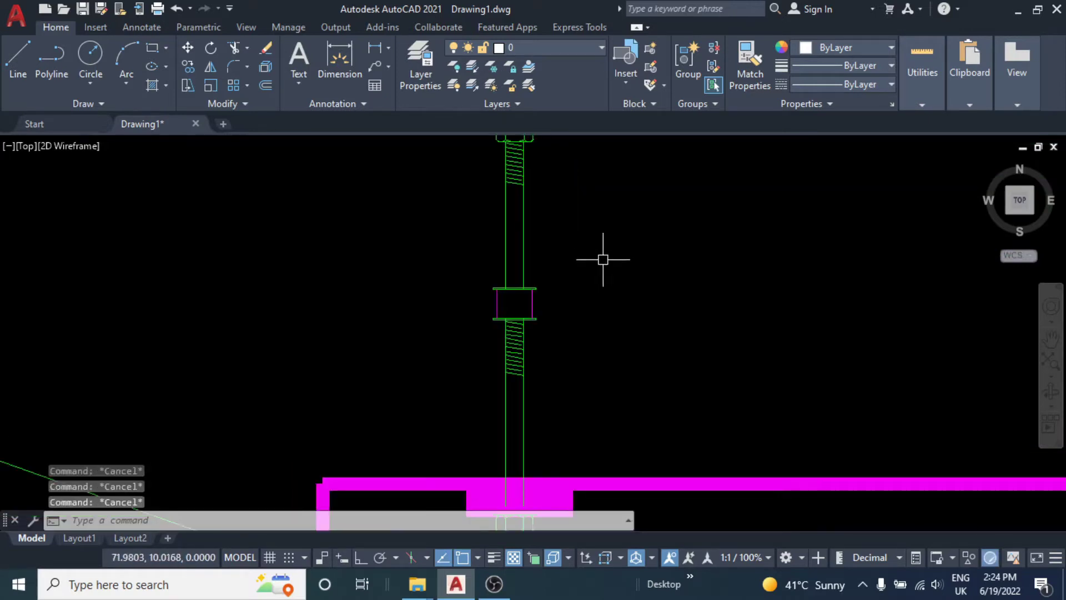
scroll(512, 288, "down", 4)
scroll(536, 343, "up", 4)
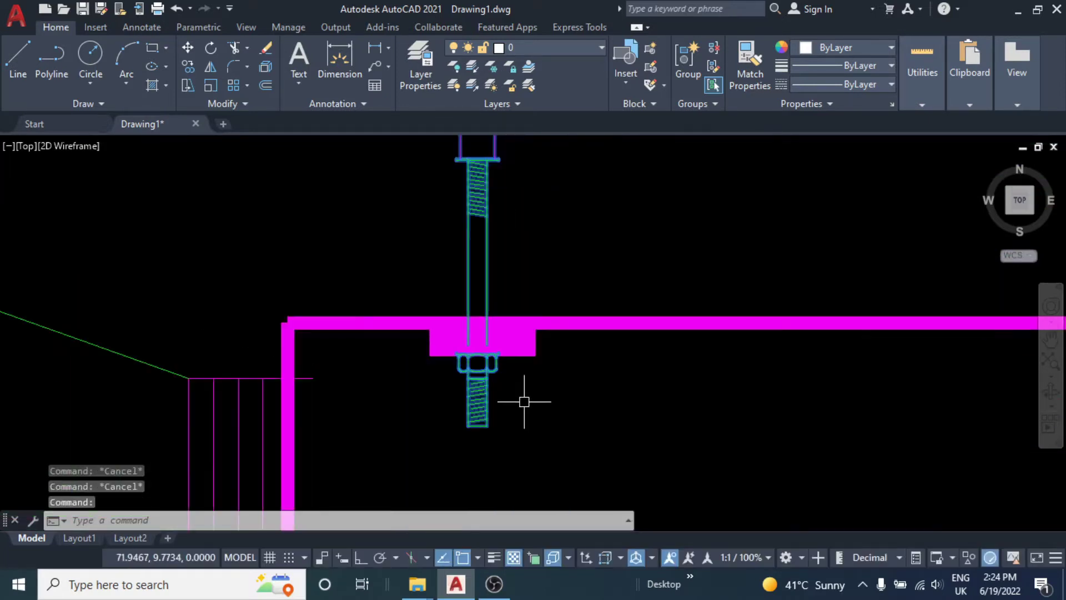
- Select the left hanger rod and start the MI mirror command
type("c")
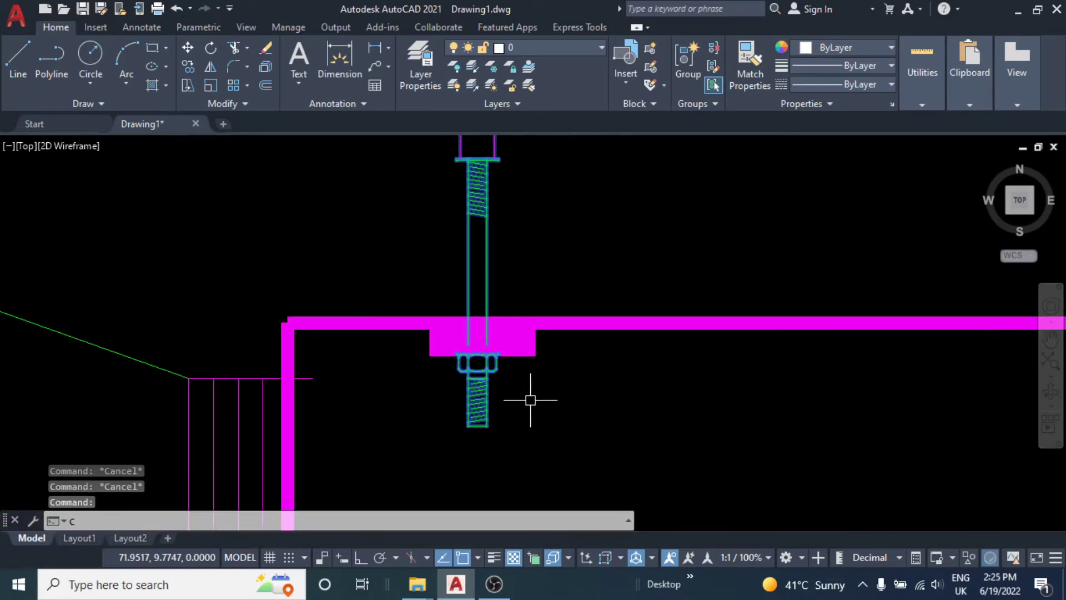
left_click(530, 400)
left_click(461, 389)
scroll(507, 361, "down", 3)
type("mi")
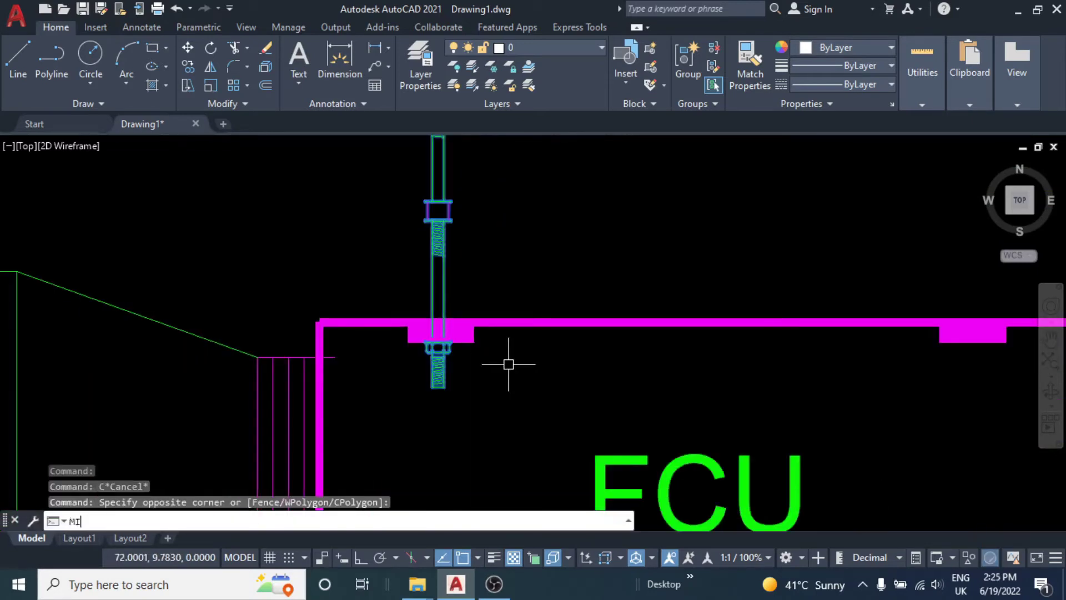
key("Return")
scroll(494, 323, "down", 2)
middle_click_drag(494, 323, 492, 303)
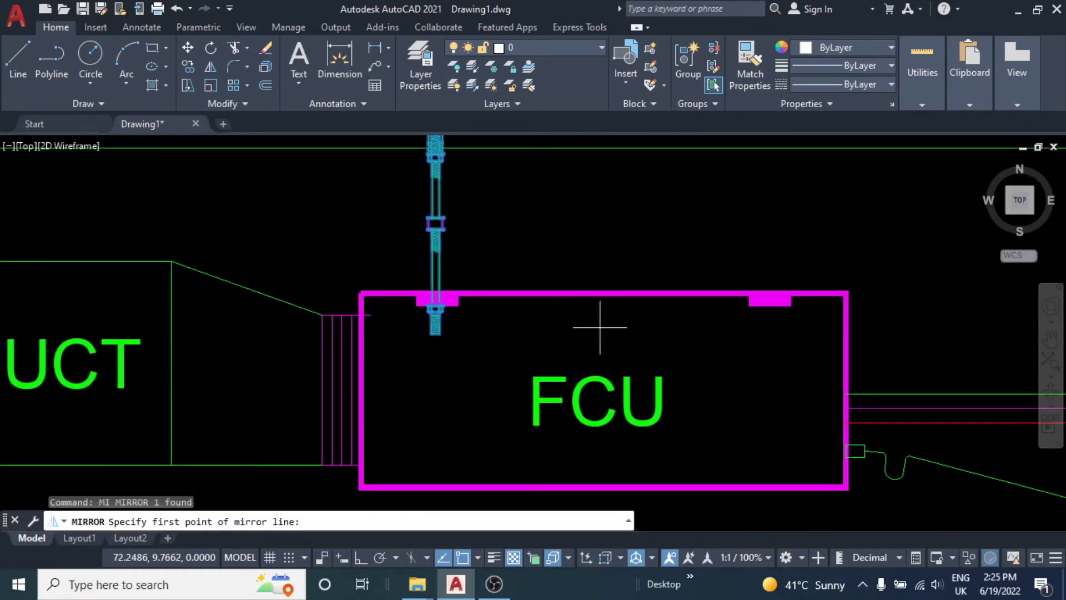
- Mirror the rod about a vertical line through the FCU's top midpoint, keeping the original
left_click(609, 295)
key("F8")
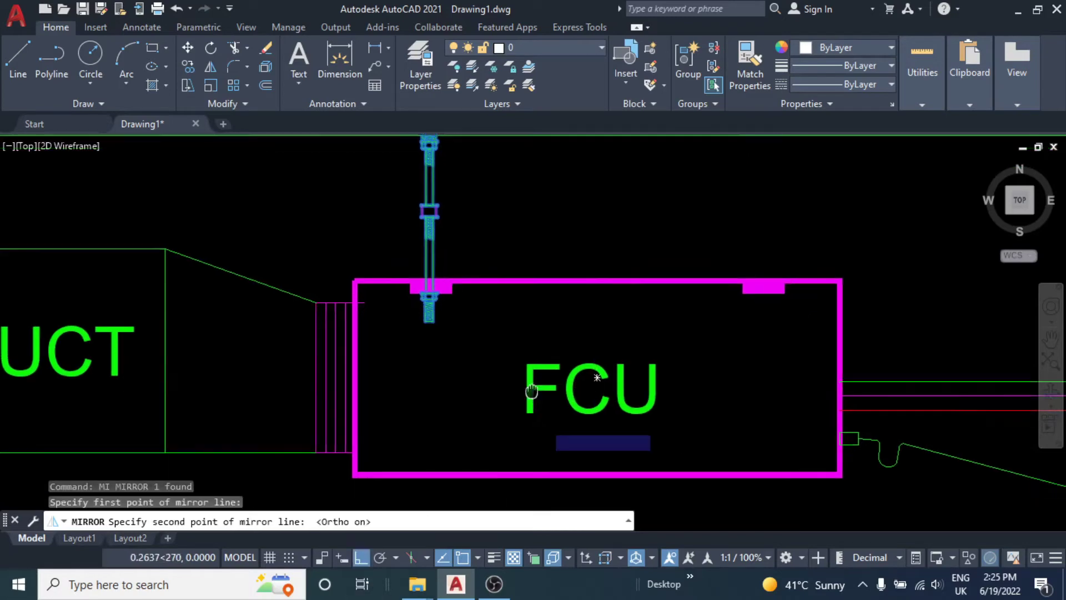
mouse_move(500, 494)
middle_mouse_down()
mouse_move(583, 245)
mouse_move(552, 379)
middle_mouse_up()
left_click(555, 364)
key("Return")
- Pan to the area right of the FCU and clear any active command
scroll(555, 364, "down", 2)
scroll(536, 309, "down", 2)
mouse_move(536, 310)
middle_mouse_down()
mouse_move(596, 304)
mouse_move(527, 303)
mouse_move(542, 346)
mouse_move(482, 355)
middle_mouse_up()
mouse_move(583, 302)
middle_mouse_down()
mouse_move(543, 298)
mouse_move(564, 336)
middle_mouse_up()
scroll(542, 294, "up", 3)
scroll(542, 290, "up", 1)
key("Escape")
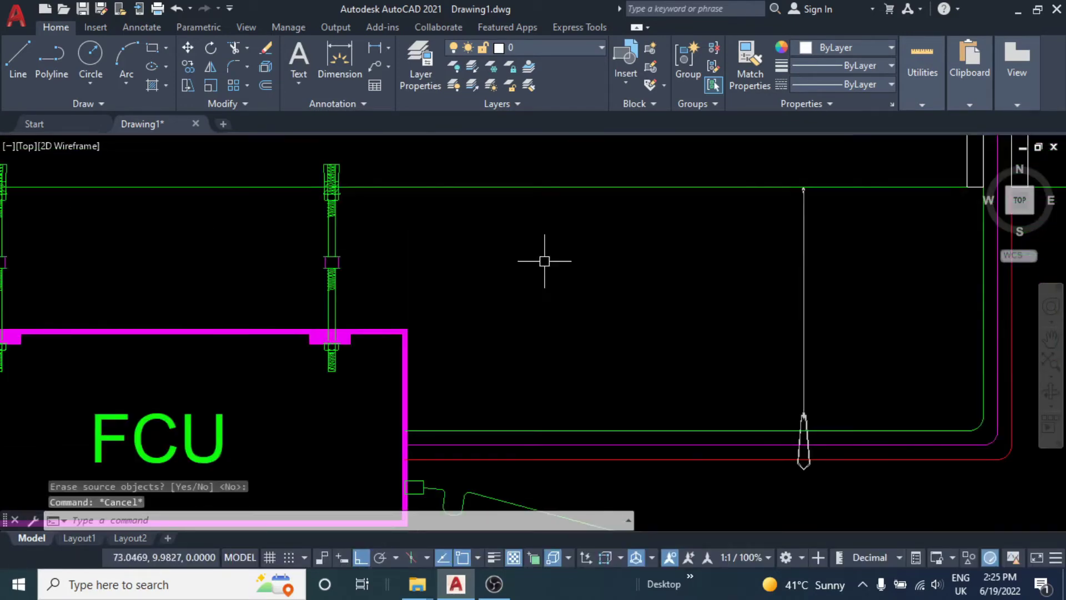
key("Escape")
- Draw a rectangular box to the right of the FCU's rod
type("REC")
key("Return")
scroll(550, 256, "up", 2)
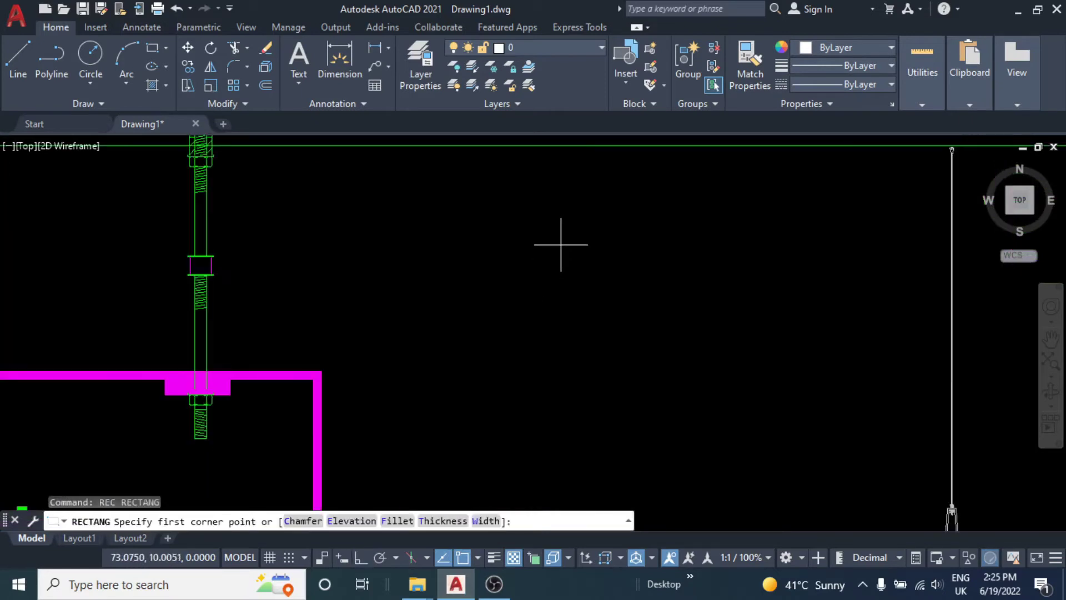
left_click(567, 224)
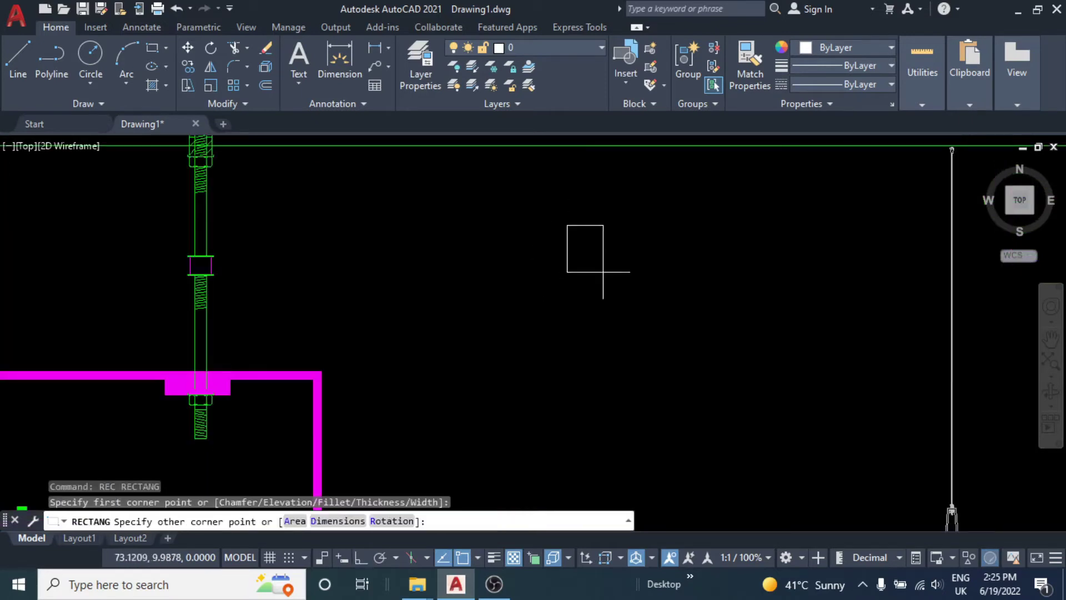
left_click(644, 314)
middle_click_drag(598, 301, 564, 284)
key("Escape")
- Draw a diagonal line across the box from its top-left to bottom-right corner
type("L")
key("Return")
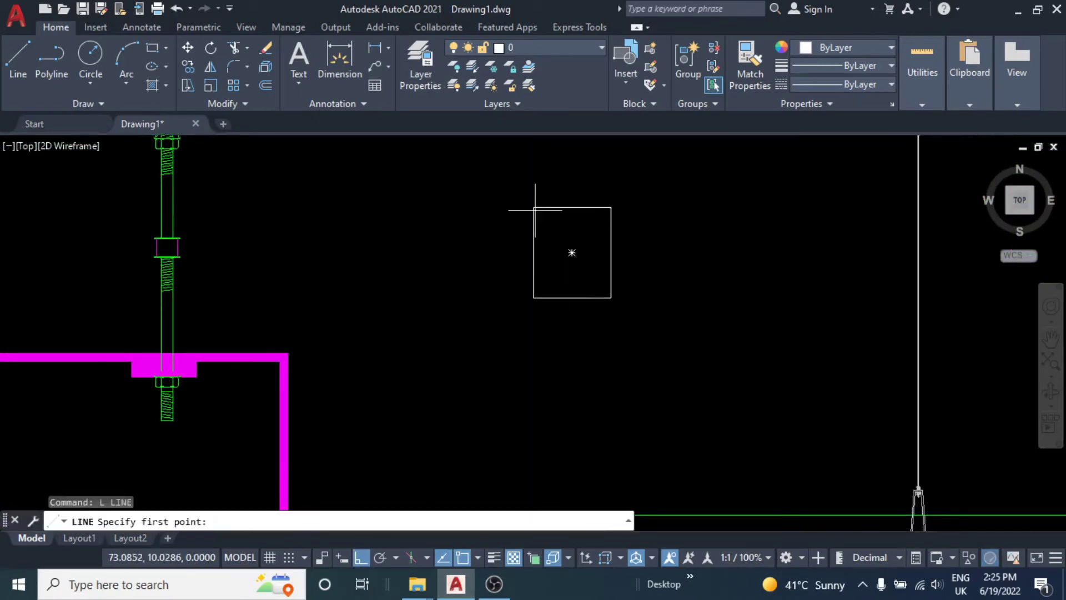
left_click(534, 208)
left_click(605, 296)
key("Escape")
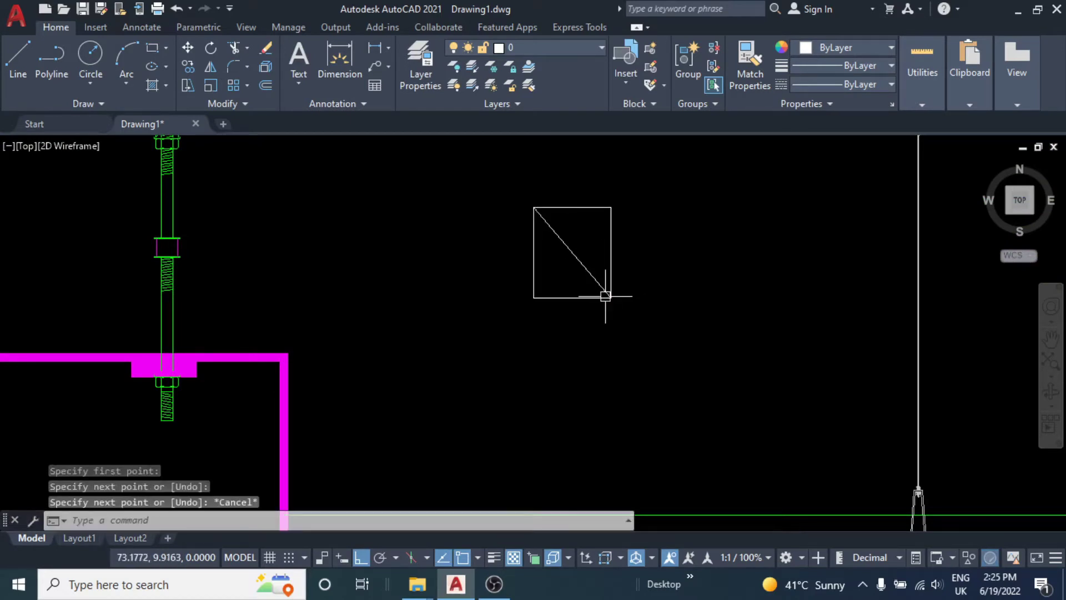
key("Escape")
key("Escape")
key("Escape")
scroll(540, 211, "down", 2)
- Draw a wiring polyline from above the box, down through it, then left to the FCU's right edge
type("PL")
key("Return")
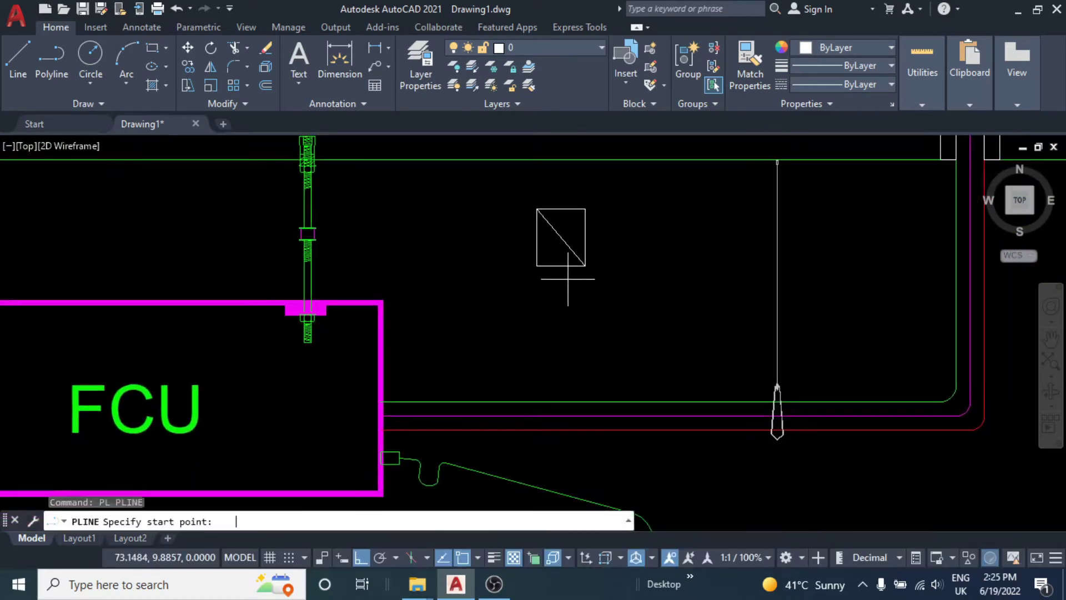
scroll(582, 388, "down", 2)
left_click(571, 213)
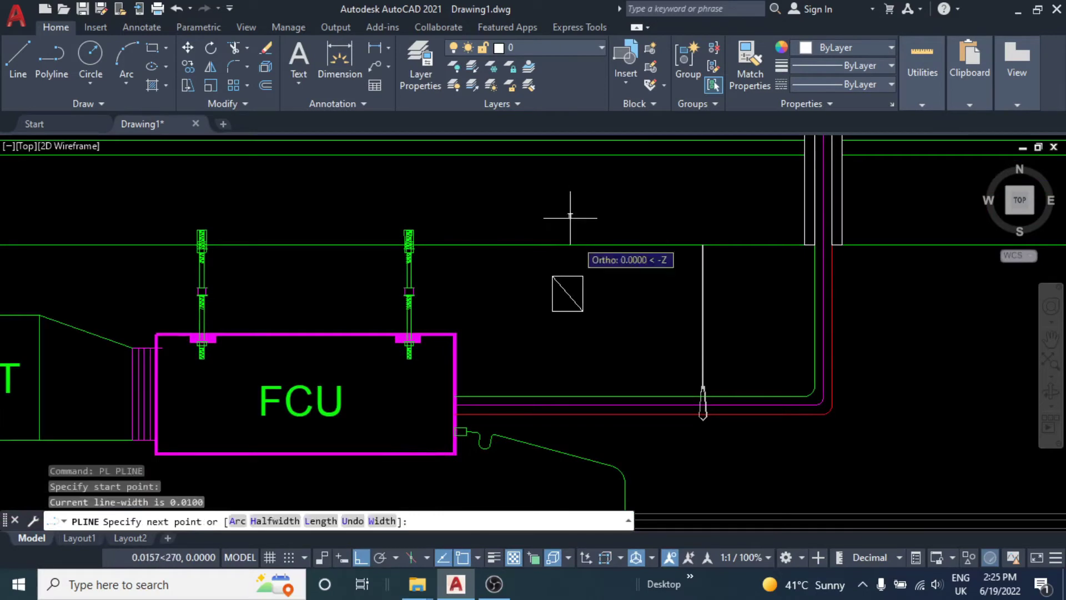
middle_click_drag(570, 354, 566, 331)
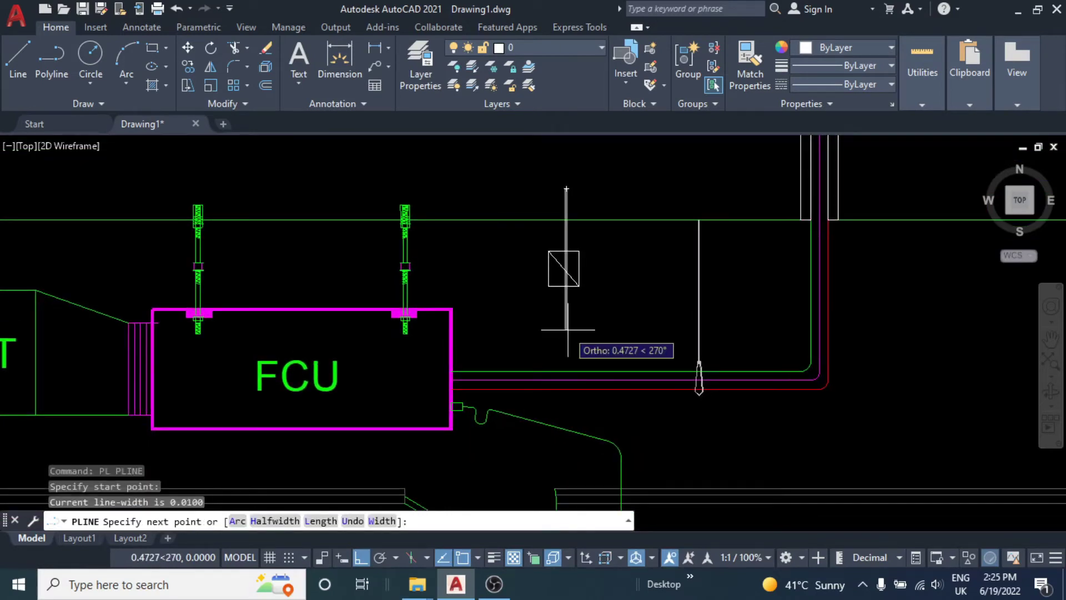
scroll(568, 330, "up", 2)
left_click(567, 329)
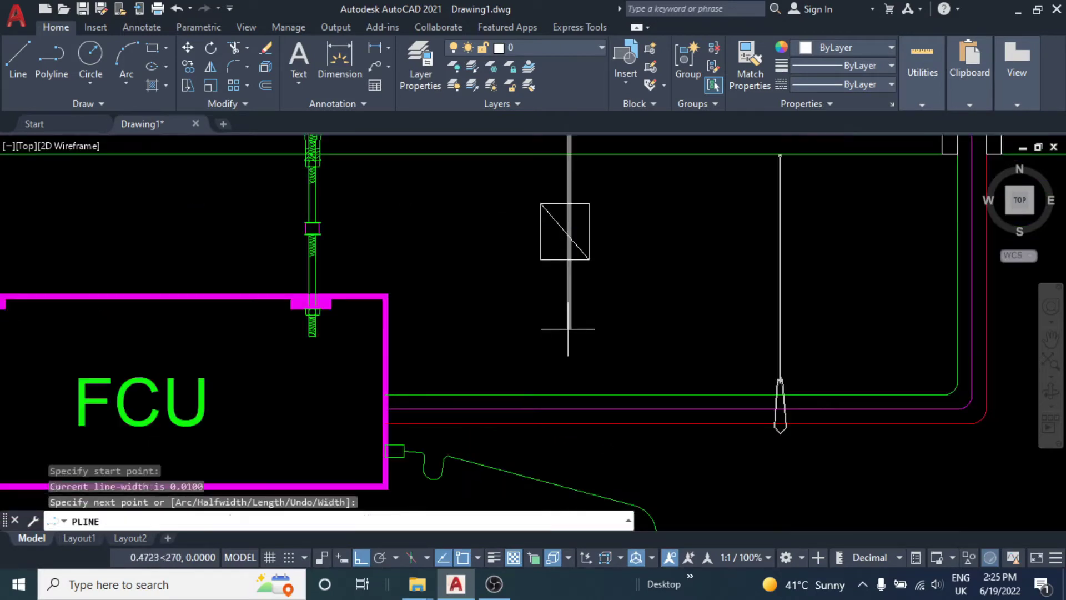
left_click(386, 330)
key("Escape")
- Explode the wiring polyline into plain thin lines
left_click(485, 309)
type("x")
key("Return")
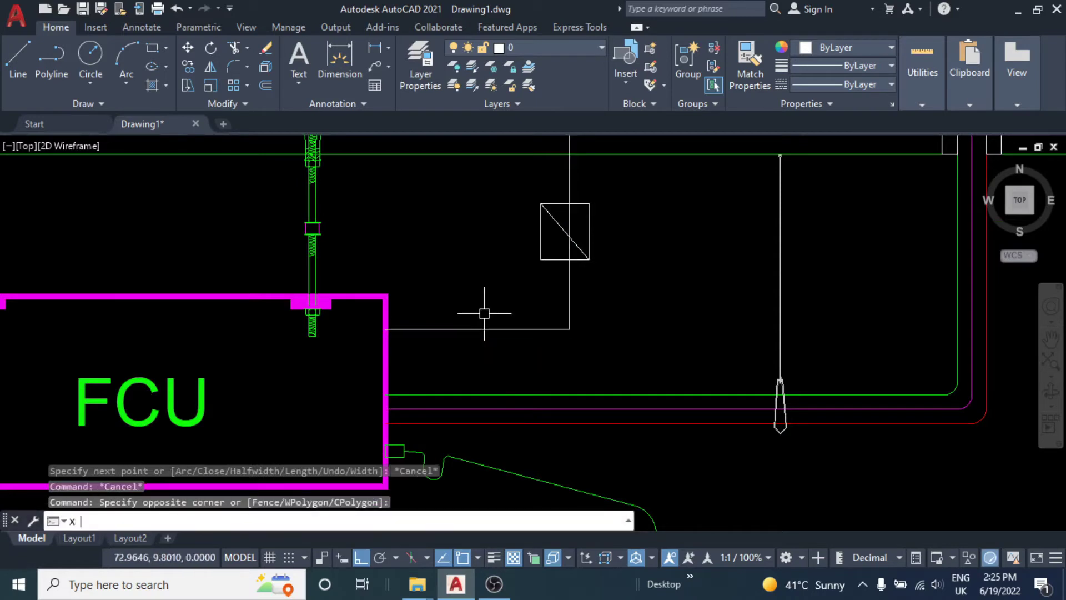
middle_click_drag(485, 309, 493, 365)
key("Escape")
key("Escape")
- Select the box and its diagonal for a move, then cancel it without moving
scroll(591, 303, "up", 3)
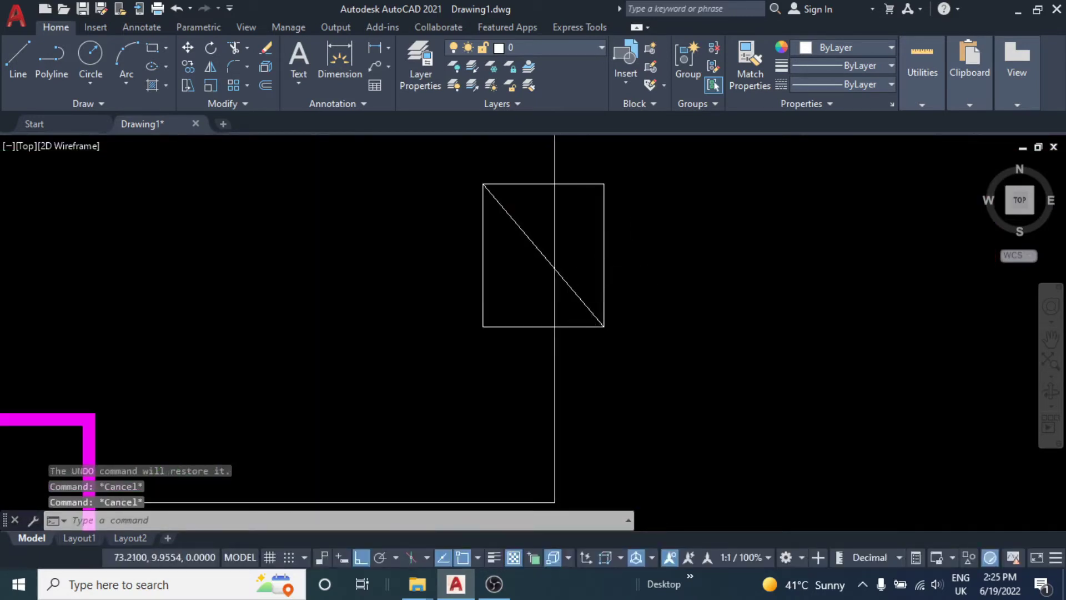
left_click(635, 278)
left_click(578, 334)
type("m")
key("Return")
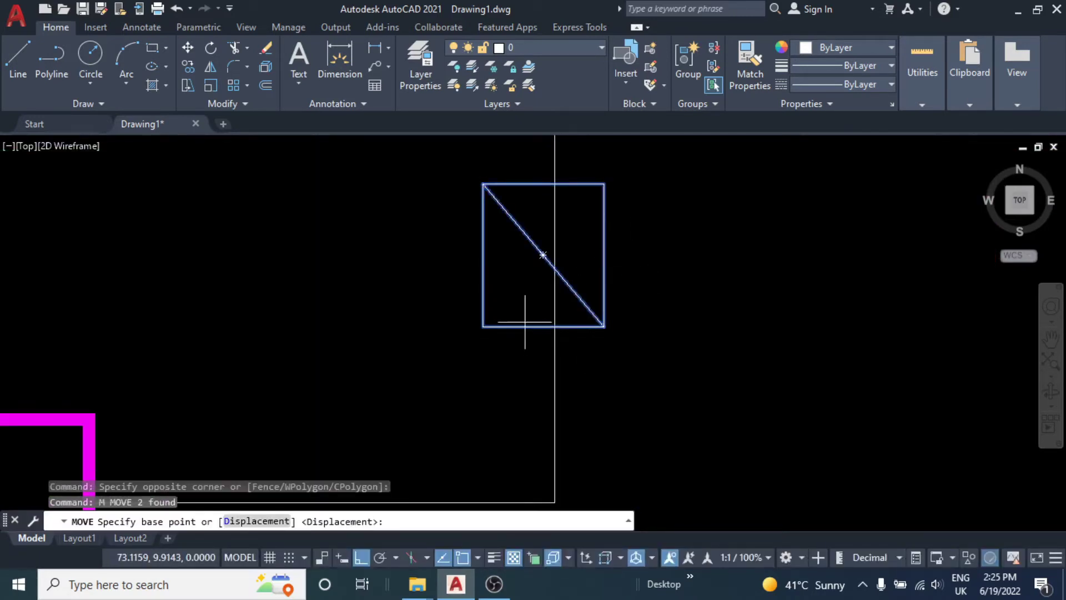
left_click(542, 326)
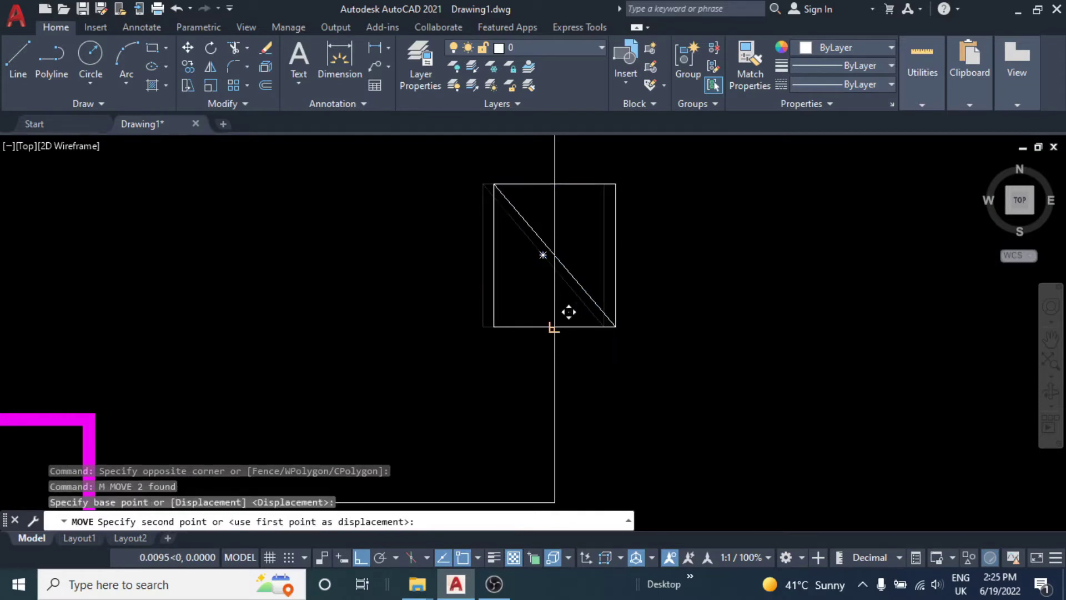
key("Escape")
middle_click_drag(522, 336, 529, 389)
key("Escape")
key("Escape")
- Start a TRIM and cancel it without changes
type("TR")
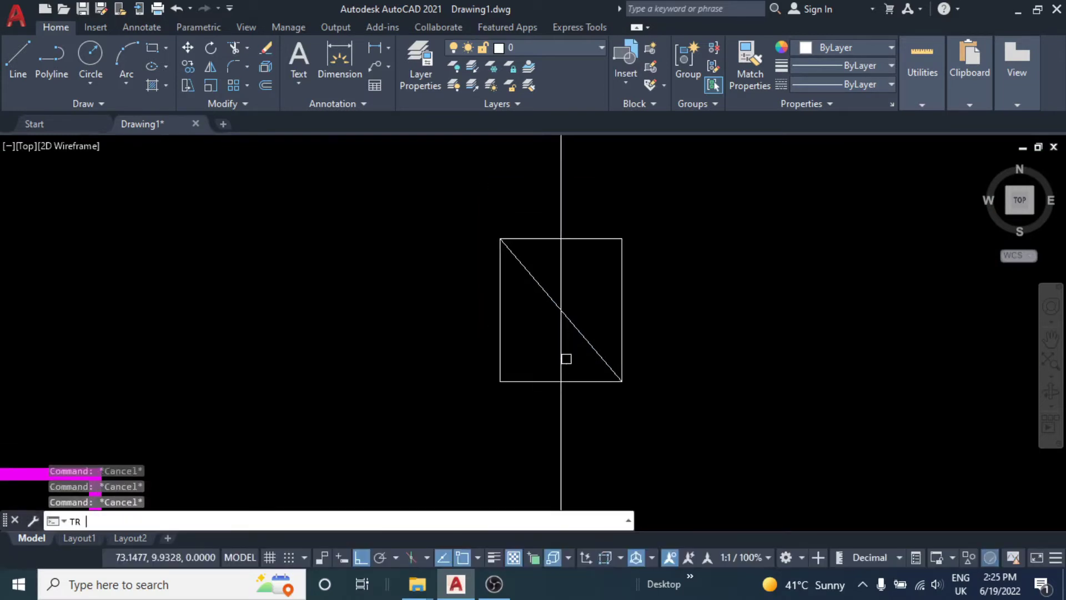
key("Return")
key("Escape")
scroll(559, 350, "down", 5)
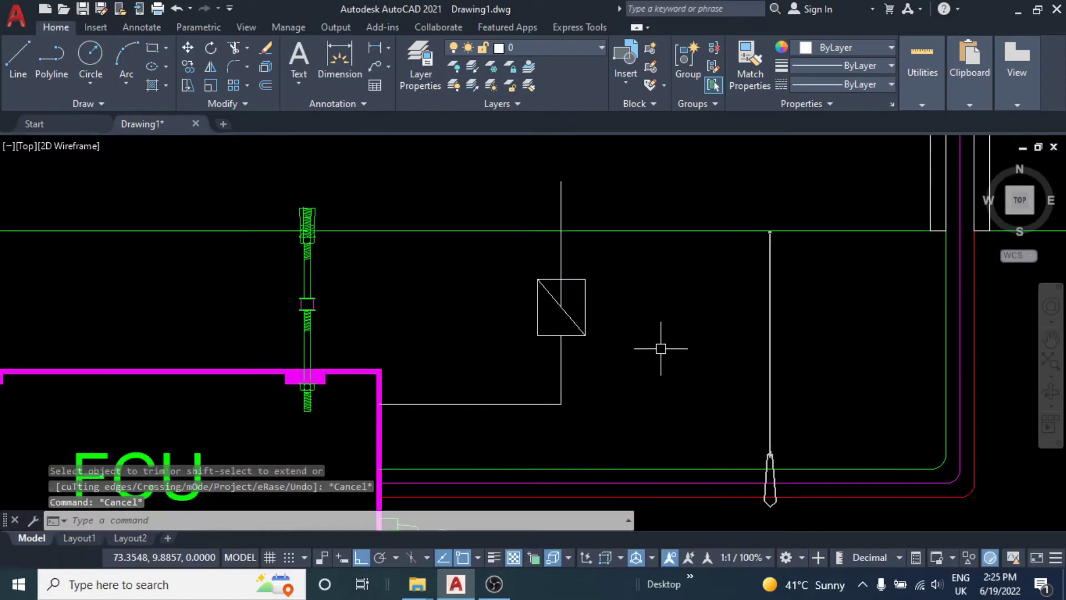
- Hatch the box's lower-left triangle with a SOLID fill
type("H")
key("Return")
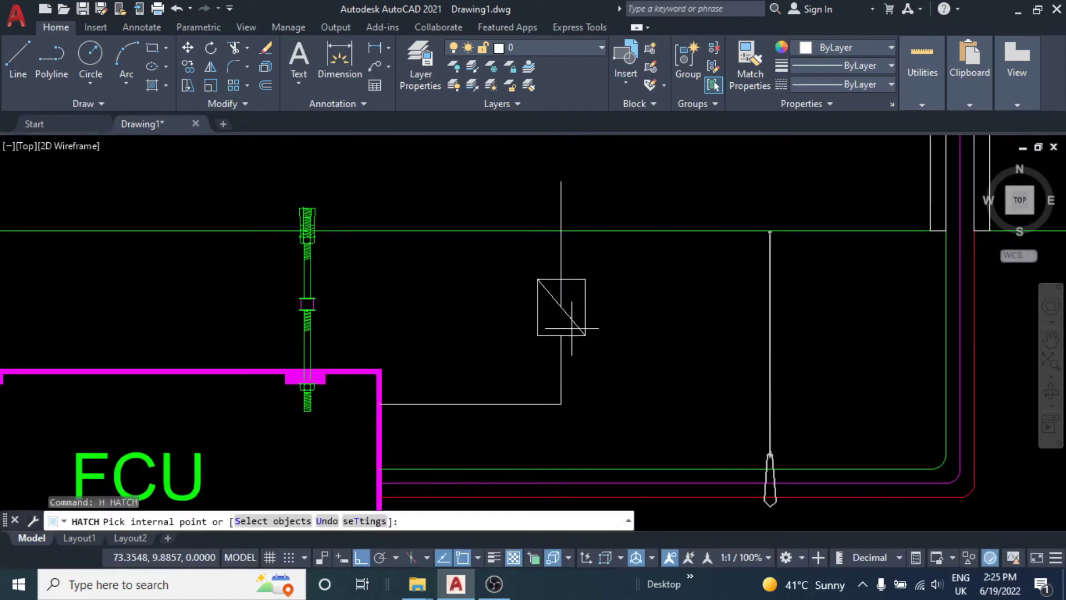
left_click(564, 310)
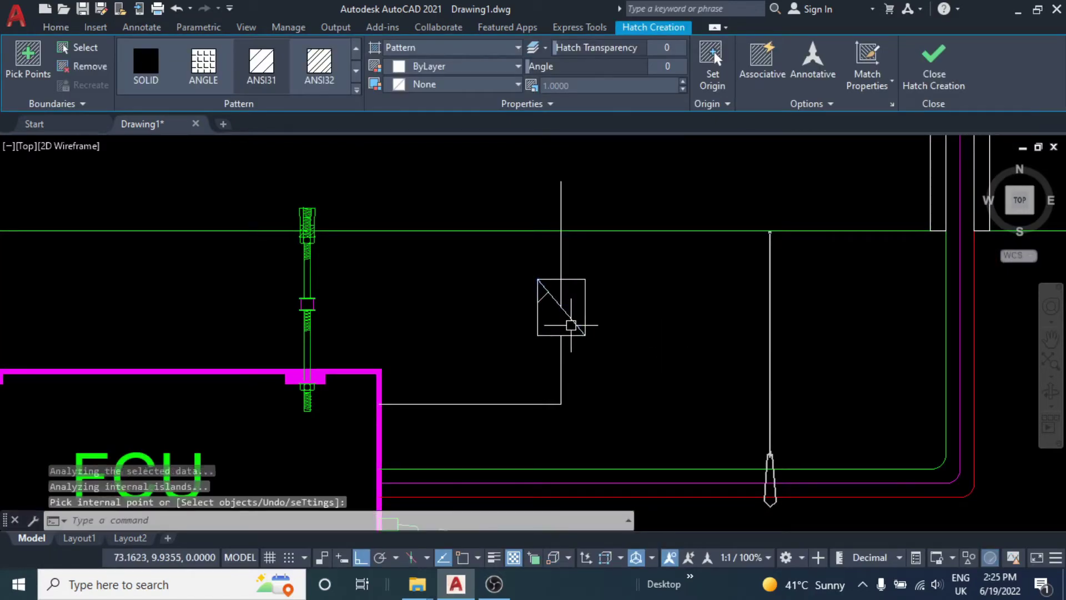
key("Return")
scroll(554, 288, "up", 2)
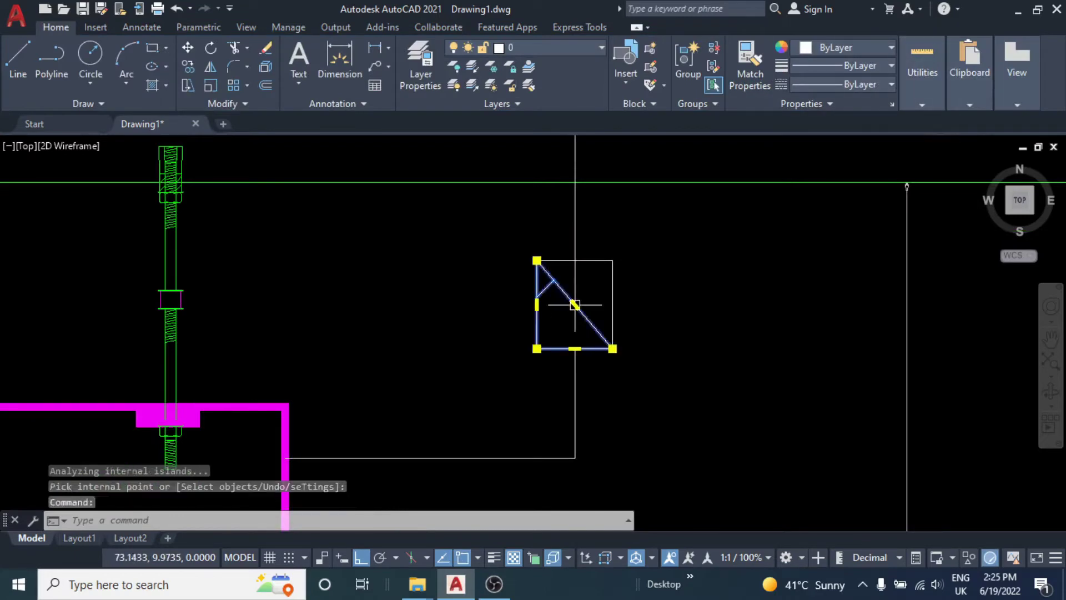
left_click(149, 62)
key("Escape")
key("Escape")
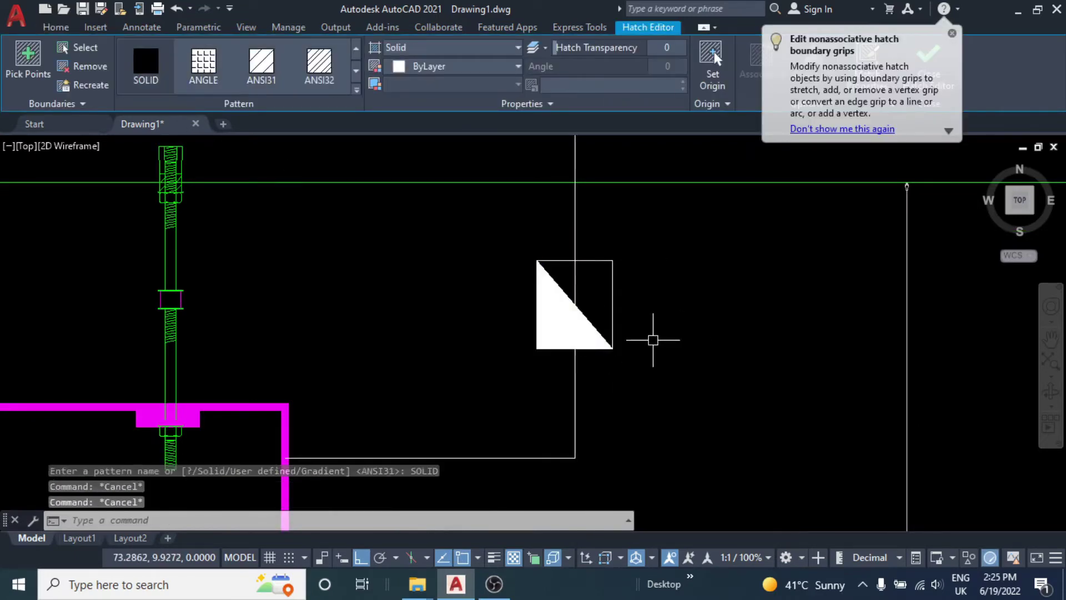
key("Escape")
- Change the solid triangle fill's colour to Yellow
middle_click_drag(653, 339, 636, 363)
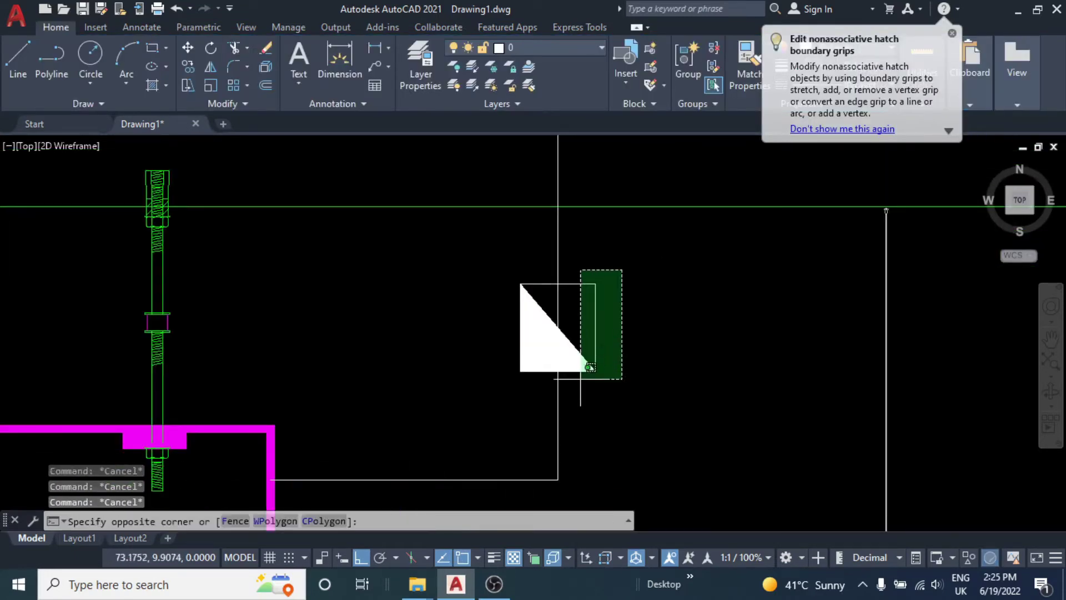
left_click(580, 379)
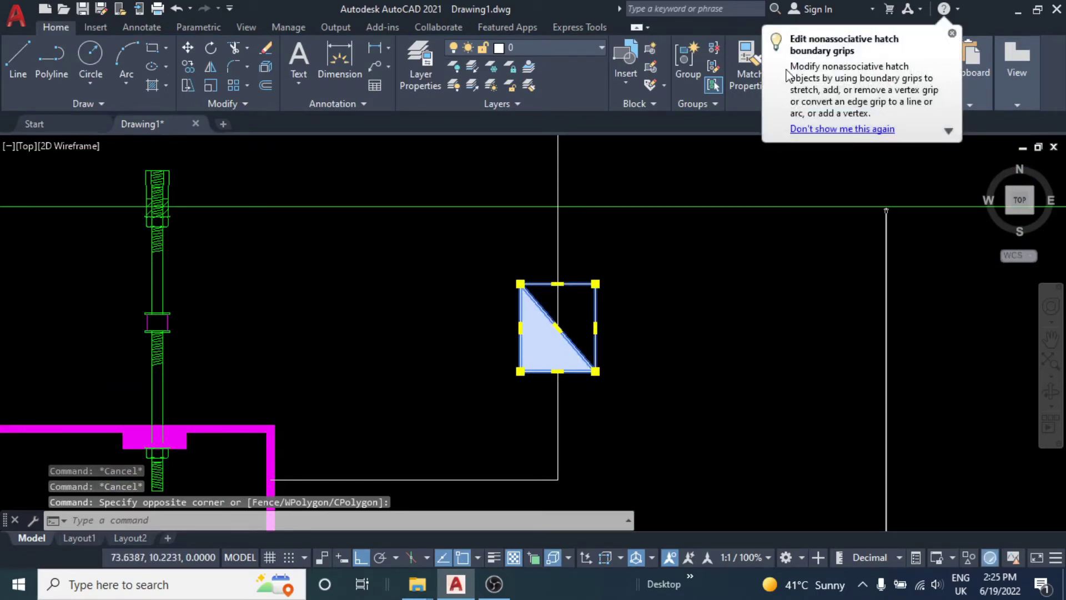
left_click(951, 33)
mouse_move(971, 62)
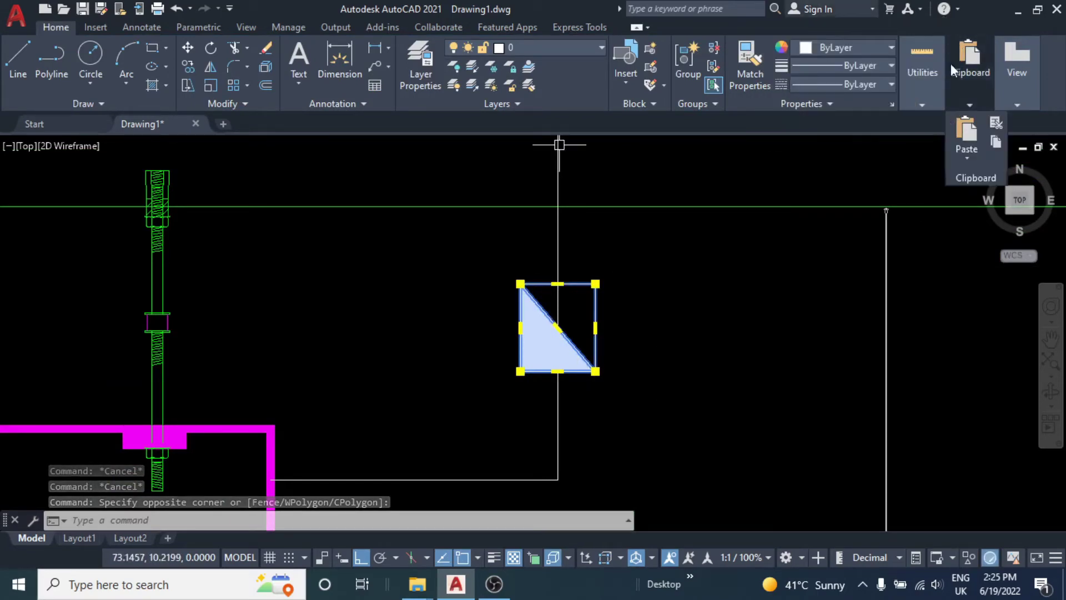
left_click(838, 48)
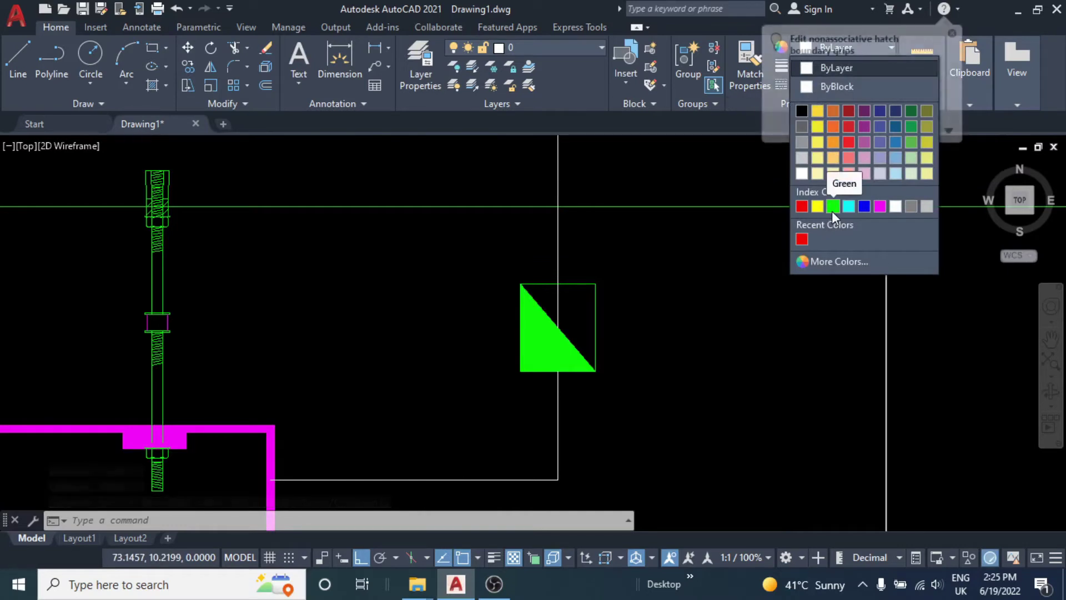
left_click(817, 206)
key("Escape")
key("Escape")
scroll(611, 326, "down", 3)
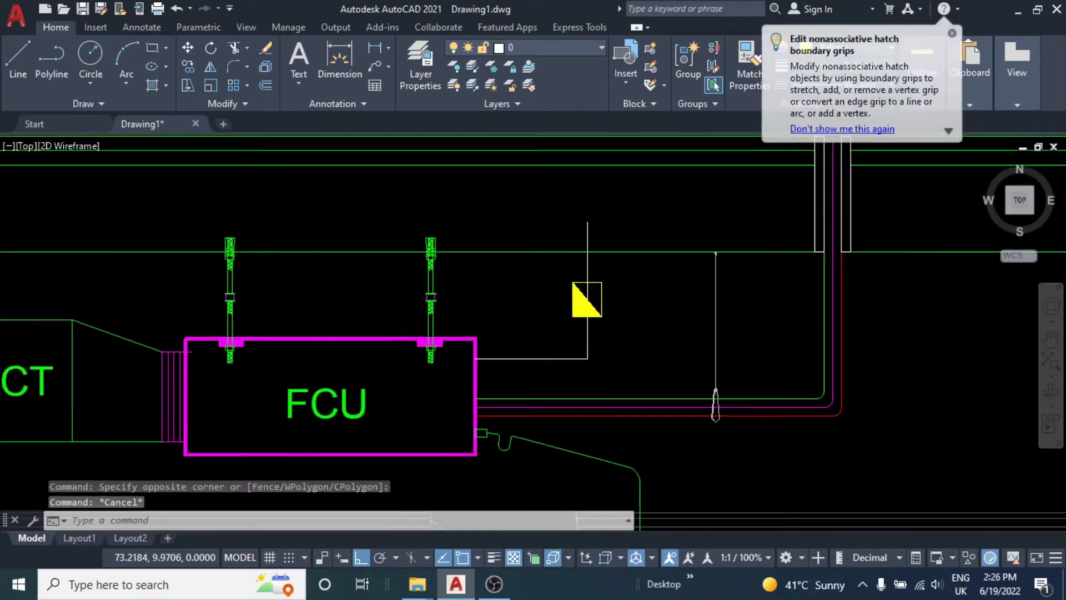
scroll(620, 317, "up", 3)
- Match the connecting wiring line's properties to the yellow fill, turning it yellow
type("ma")
key("Return")
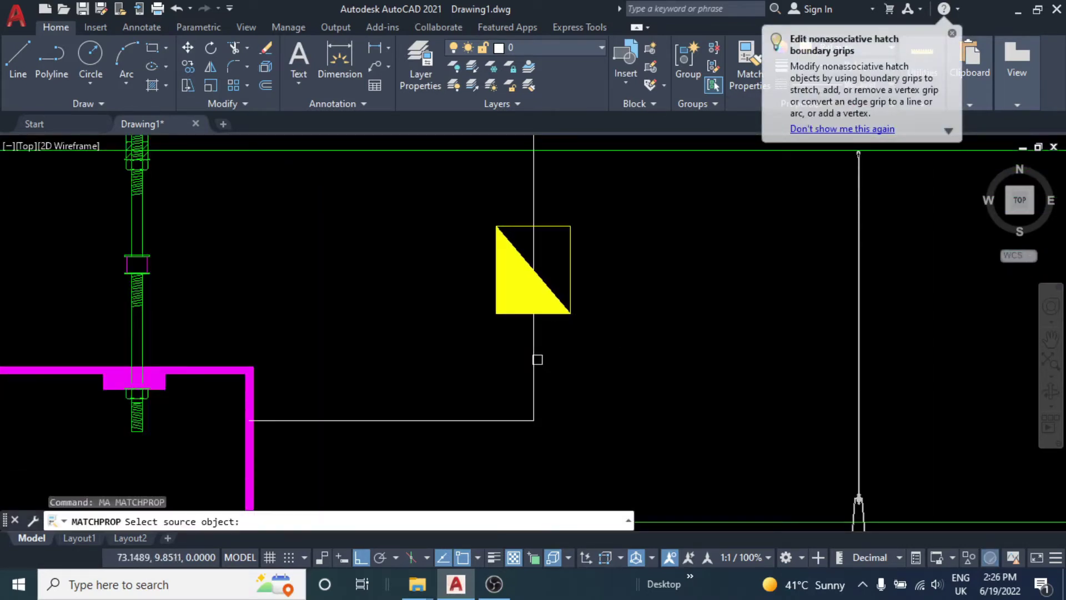
left_click(547, 347)
left_click(562, 255)
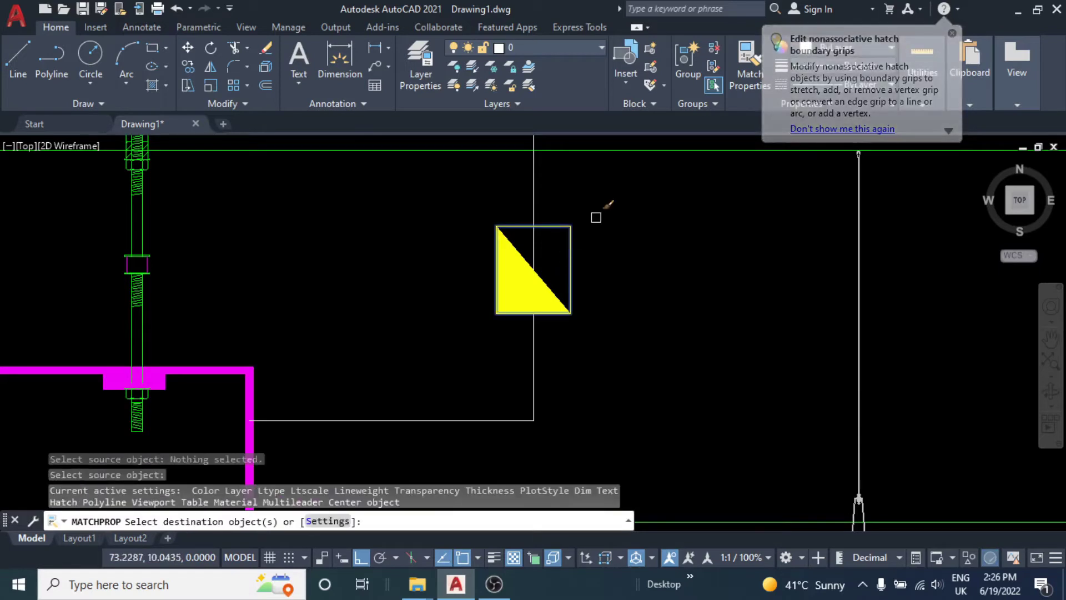
left_click(594, 210)
middle_click_drag(500, 321, 543, 254)
left_click(482, 370)
key("Escape")
middle_click_drag(516, 366, 464, 366)
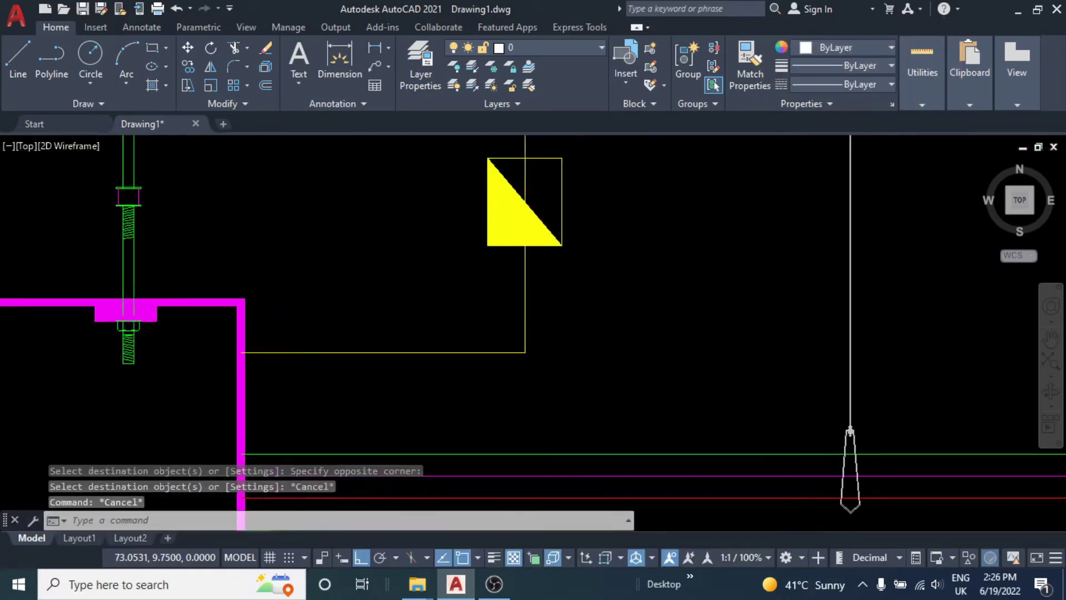
- Fillet the wiring line's corner near the FCU with a 0.05 radius
type("f")
key("Return")
type("r")
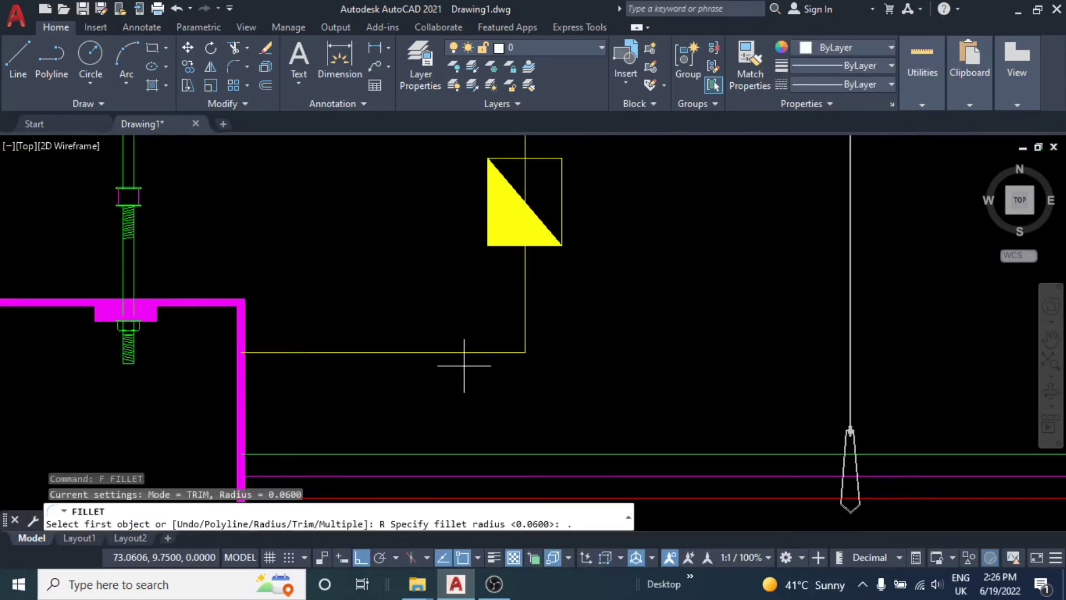
type("05")
key("Return")
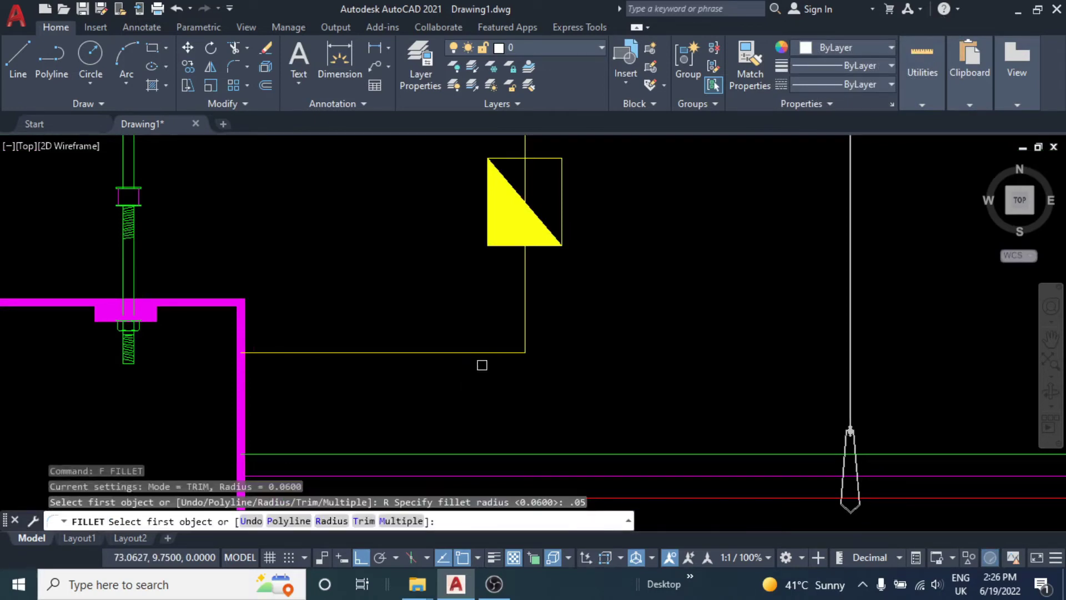
left_click(488, 355)
left_click(523, 310)
scroll(523, 309, "down", 2)
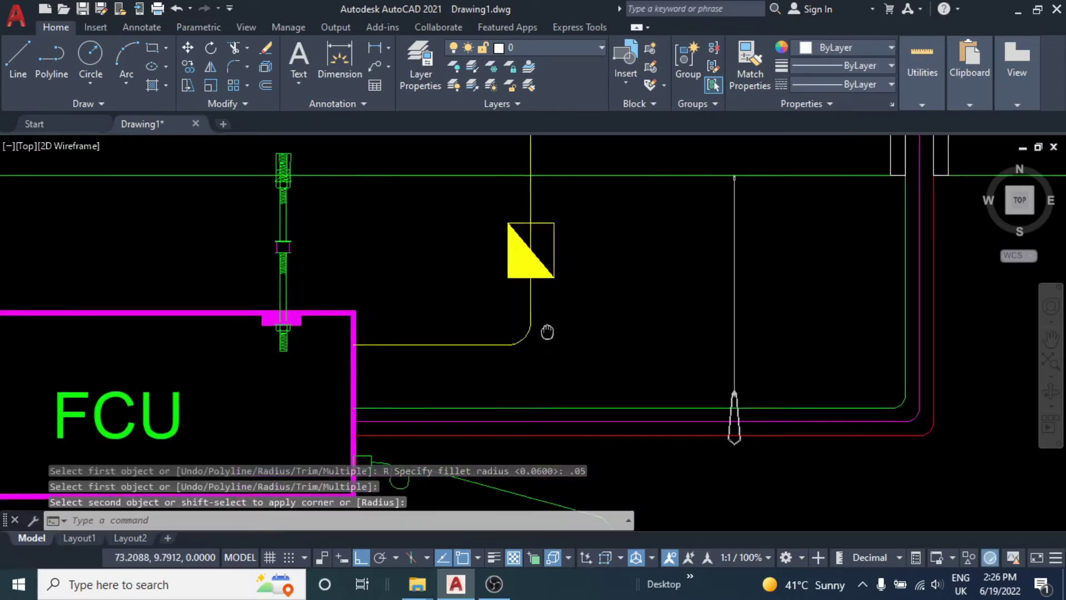
key("Escape")
key("Escape")
scroll(507, 361, "down", 2)
scroll(505, 326, "down", 1)
scroll(474, 326, "down", 1)
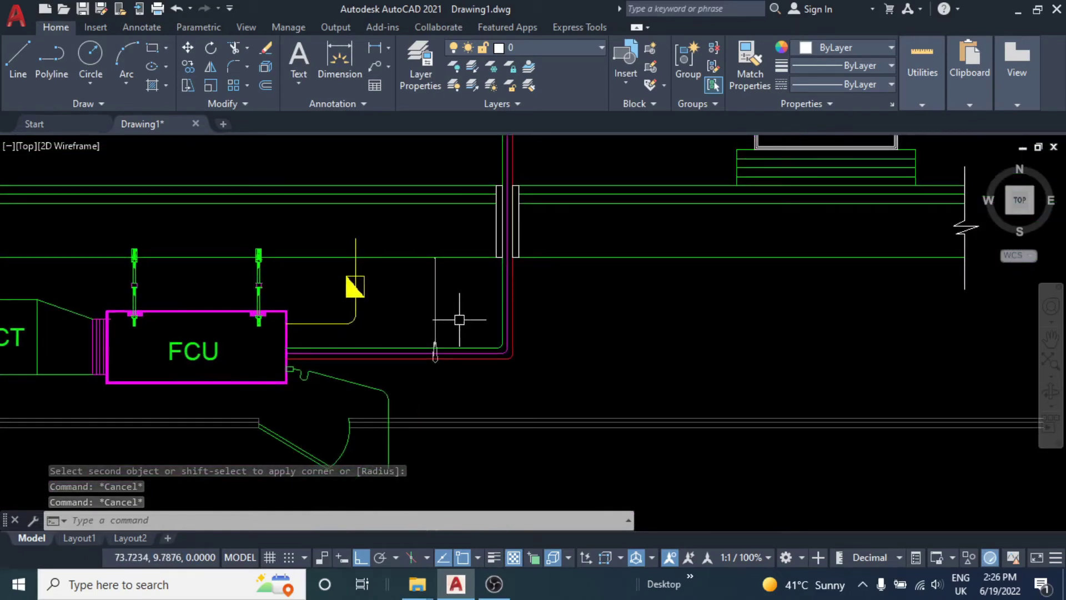
mouse_move(468, 293)
middle_mouse_down()
mouse_move(468, 311)
mouse_move(580, 328)
middle_mouse_up()
scroll(687, 273, "up", 1)
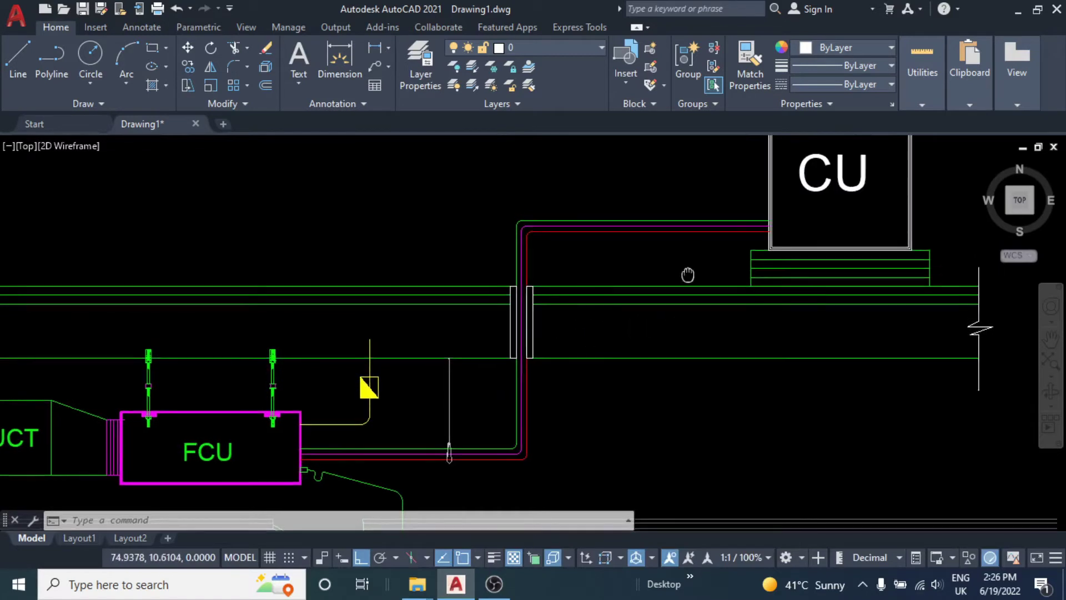
scroll(644, 302, "up", 3)
scroll(628, 332, "up", 2)
- Abandon a polyline started on the pipe line and zoom out to the full CU and FCU layout
type("pl")
key("Return")
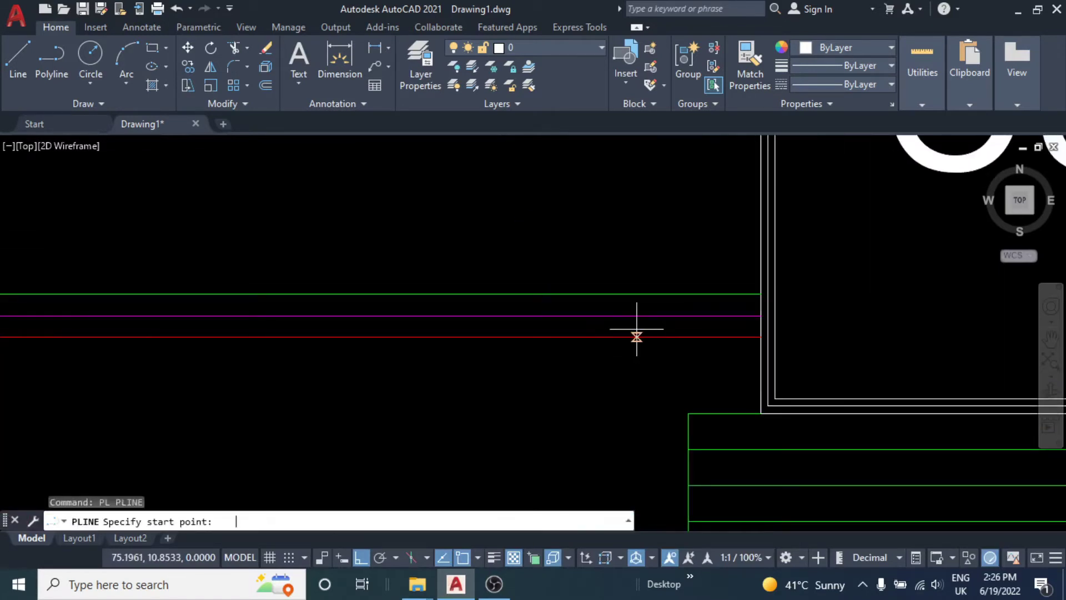
scroll(727, 314, "up", 3)
left_click(804, 295)
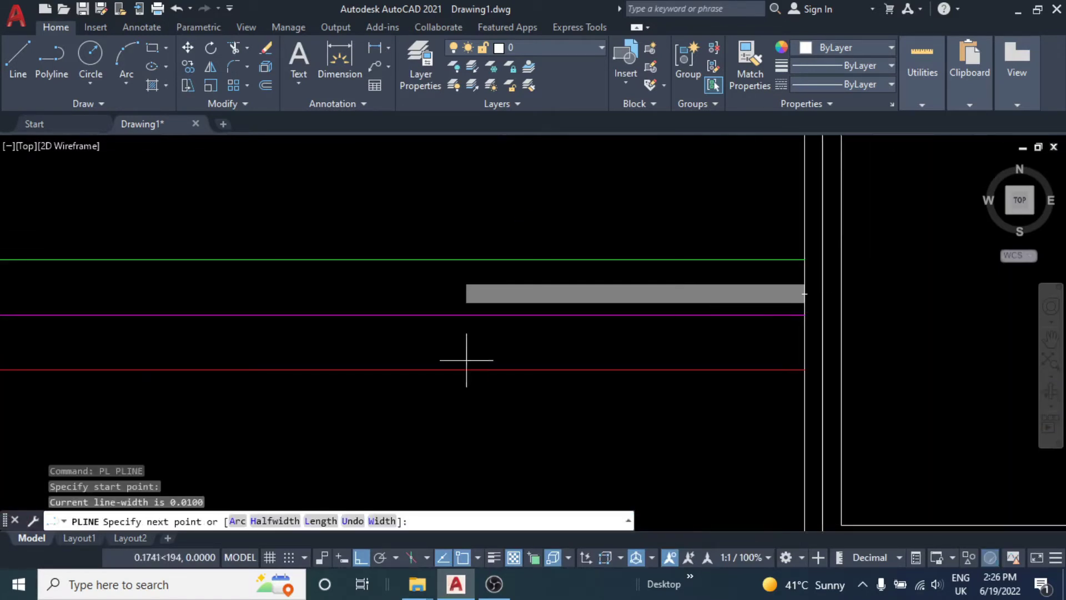
key("Escape")
scroll(444, 333, "down", 5)
scroll(405, 309, "down", 2)
mouse_move(405, 309)
middle_mouse_down()
mouse_move(427, 270)
mouse_move(655, 161)
middle_mouse_up()
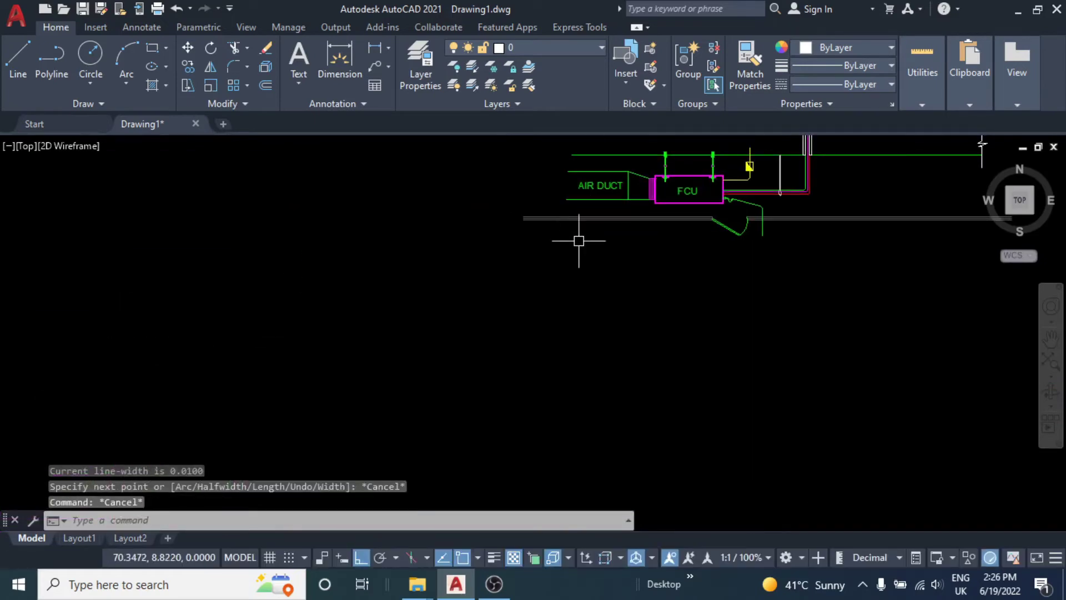
scroll(611, 233, "up", 4)
scroll(661, 227, "up", 4)
- Copy the yellow symbol and its lead line toward the CU area
left_click(644, 244)
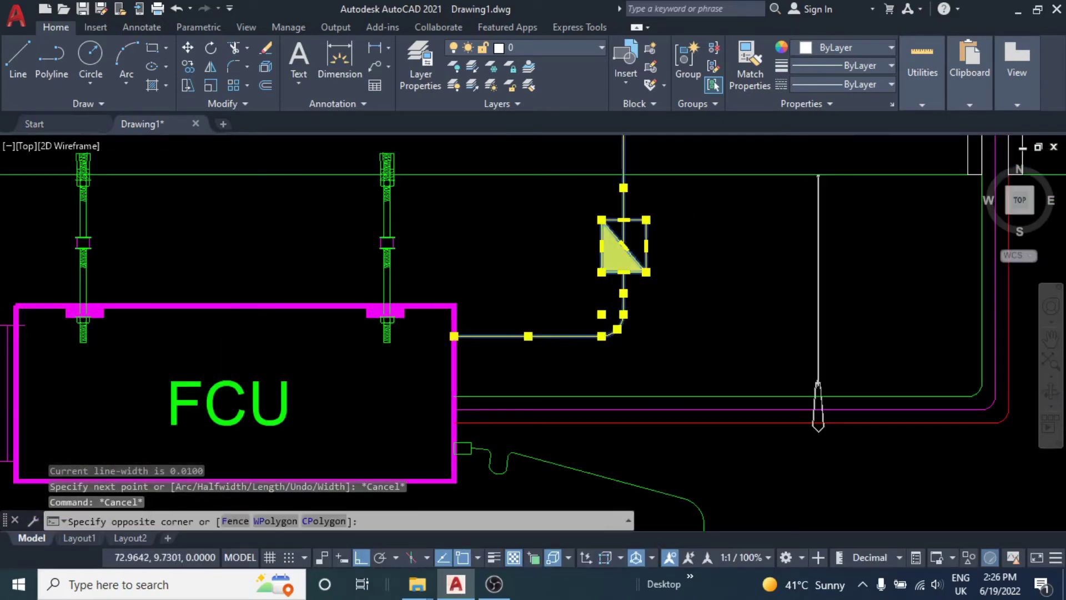
scroll(621, 250, "down", 3)
type("co")
key("Return")
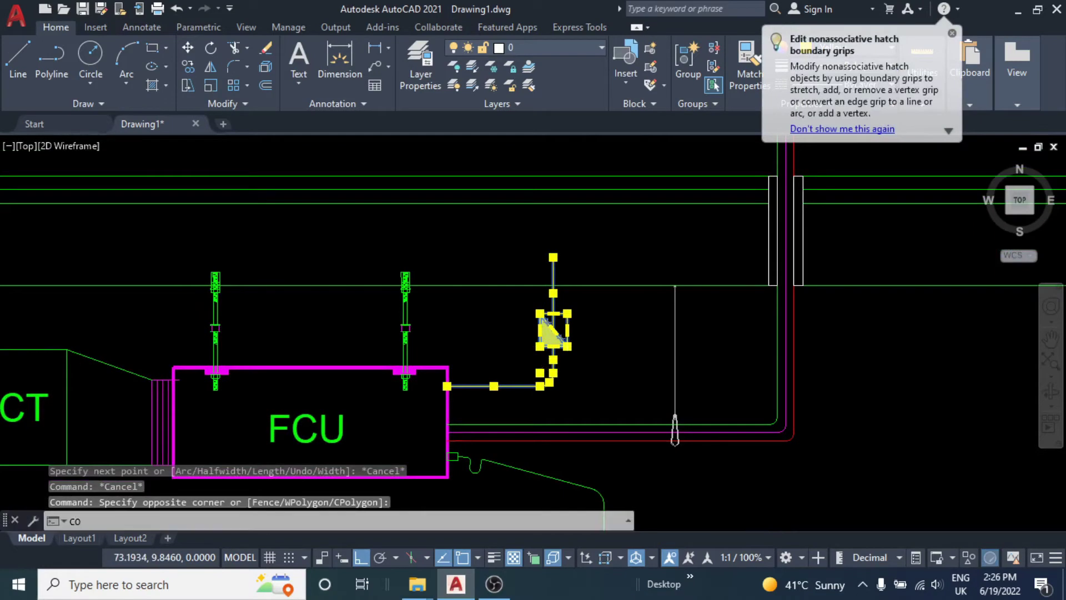
left_click(539, 372)
left_click(361, 556)
scroll(644, 244, "down", 3)
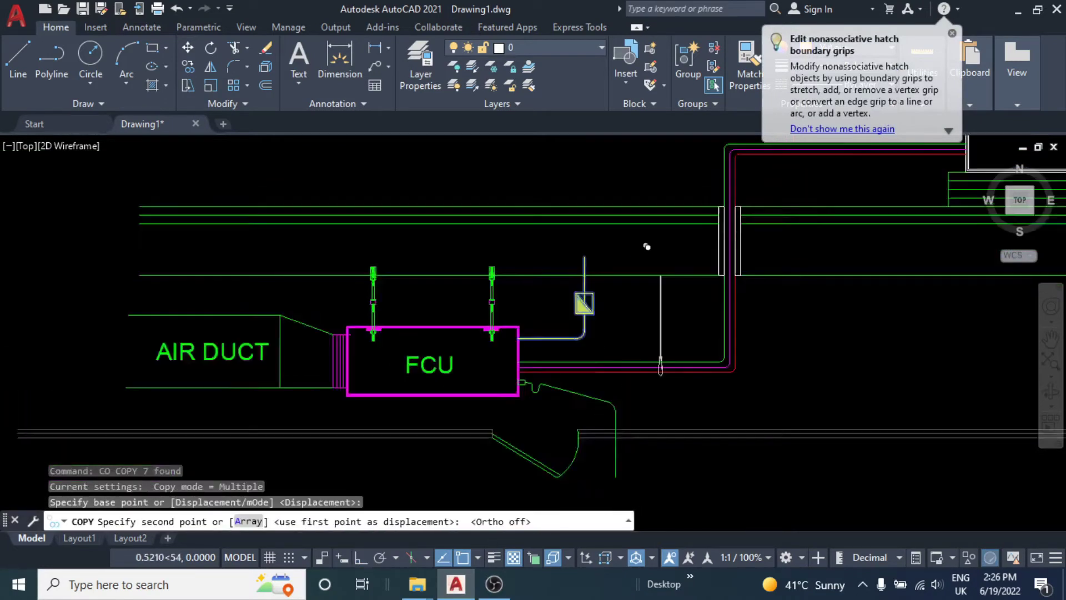
mouse_move(648, 245)
middle_mouse_down()
mouse_move(549, 405)
mouse_move(593, 346)
middle_mouse_up()
key("Escape")
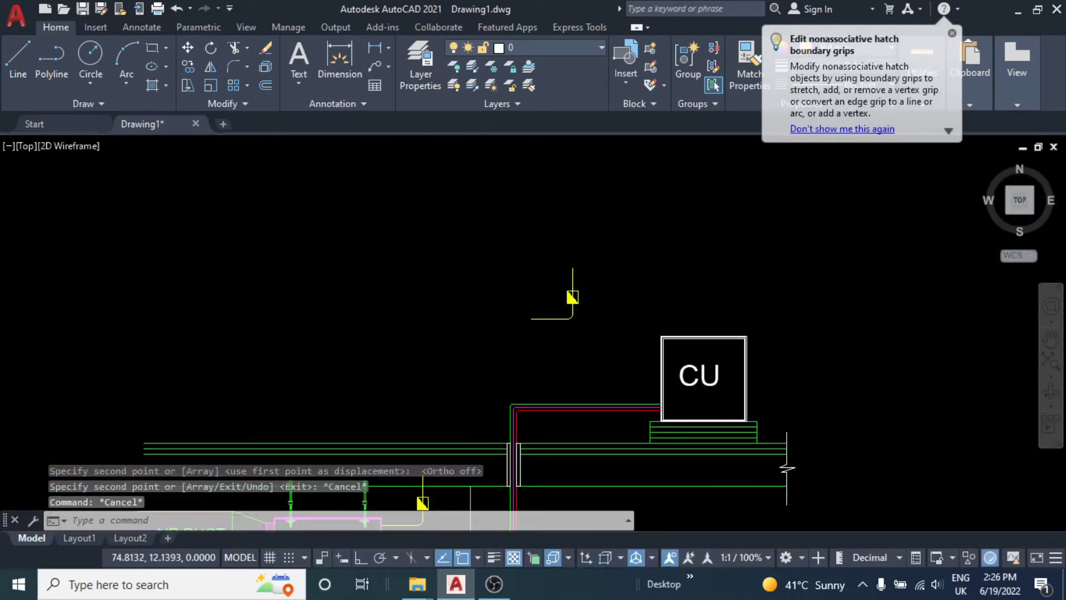
- Mirror the copied symbol about a vertical axis and erase the right-hand copy
left_click(596, 277)
left_click(505, 345)
type("mi")
key("Return")
left_click(493, 308)
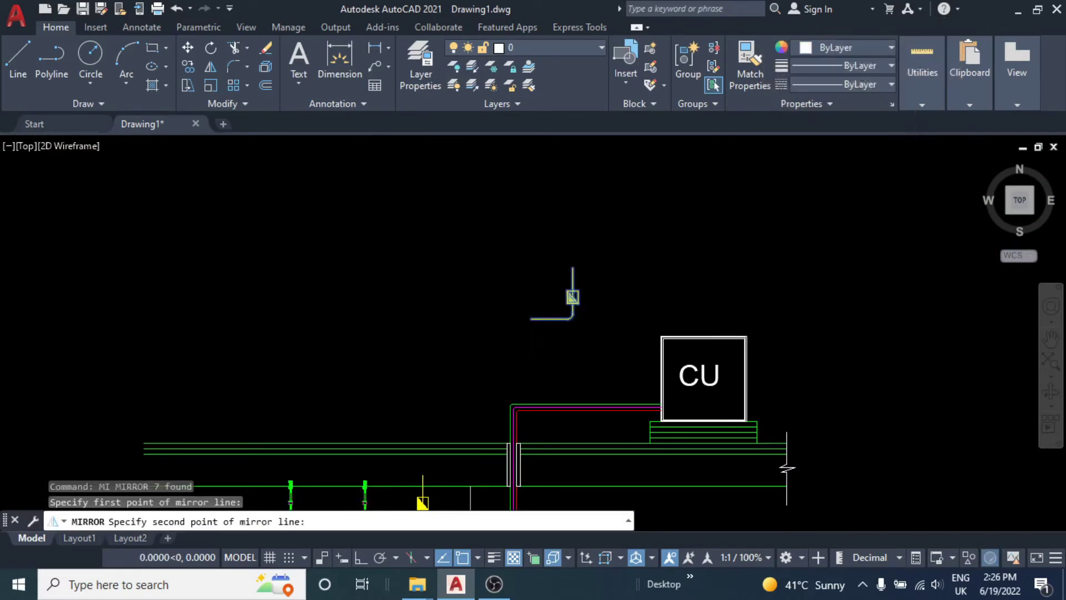
left_click(361, 557)
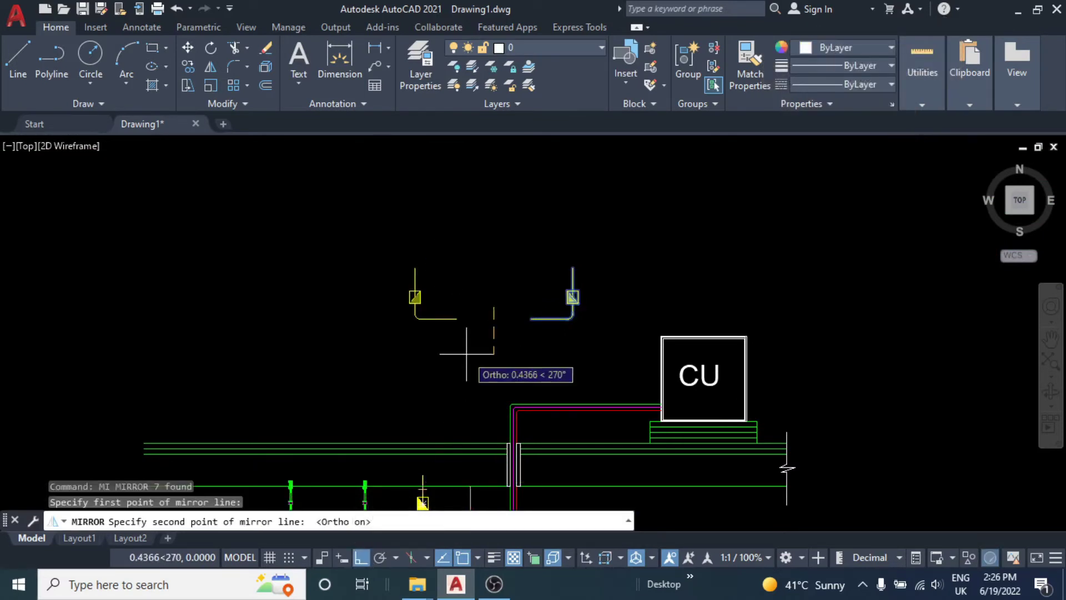
scroll(463, 361, "up", 4)
left_click(488, 333)
key("Return")
scroll(522, 364, "down", 2)
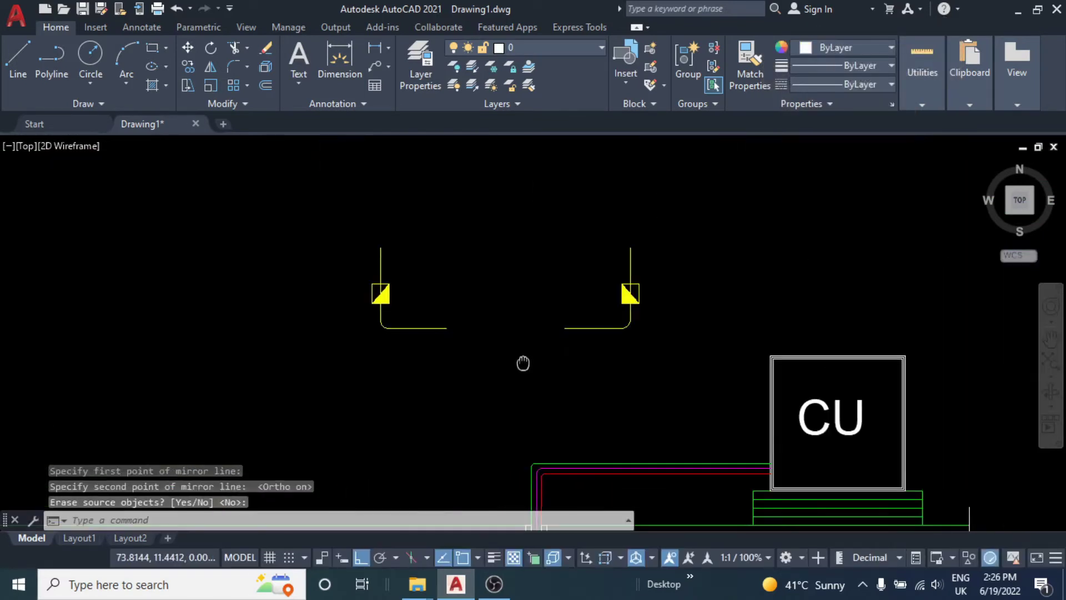
key("Escape")
key("Escape")
left_click_drag(661, 233, 565, 369)
type("e")
key("Return")
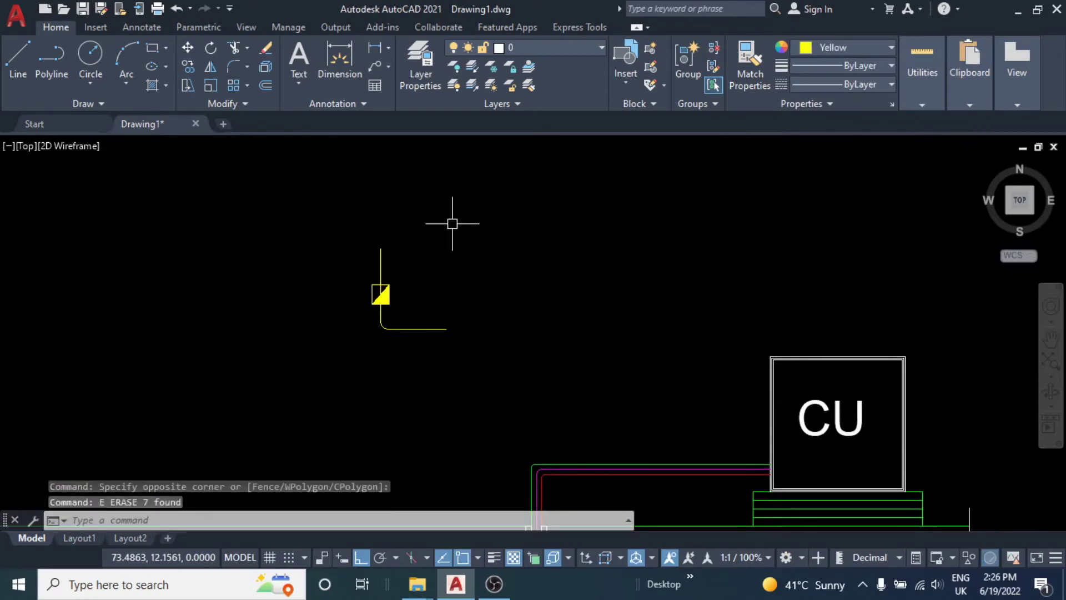
- Move the mirrored symbol so its lead attaches to the pipe near the CU
left_click(453, 222)
left_click(356, 353)
type("m")
key("Return")
scroll(383, 333, "up", 3)
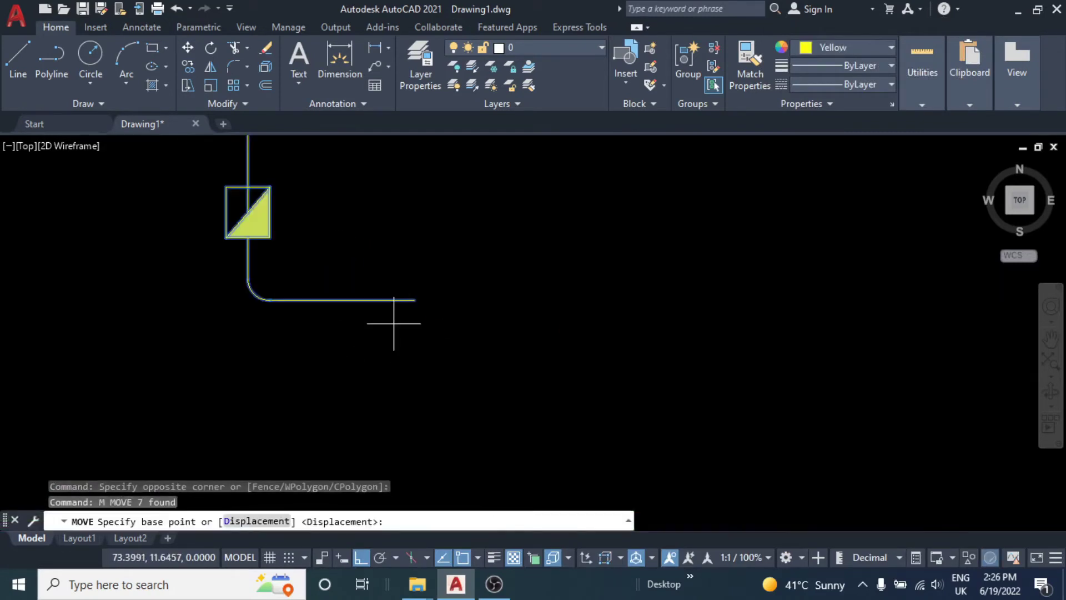
left_click(414, 300)
key("F8")
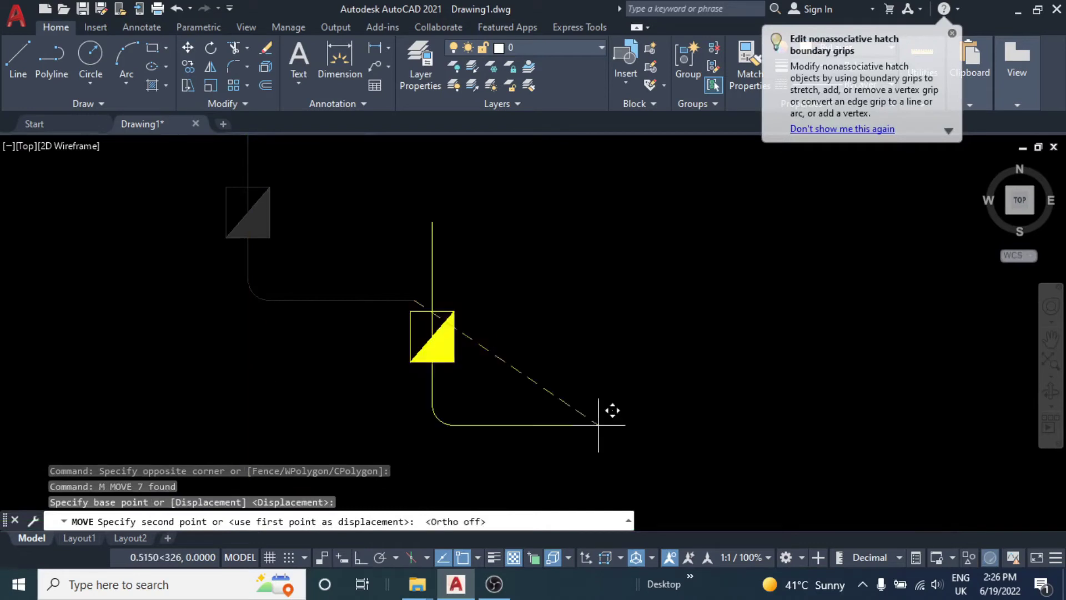
scroll(833, 511, "down", 2)
scroll(833, 512, "up", 3)
middle_click_drag(833, 511, 575, 367)
scroll(703, 376, "up", 5)
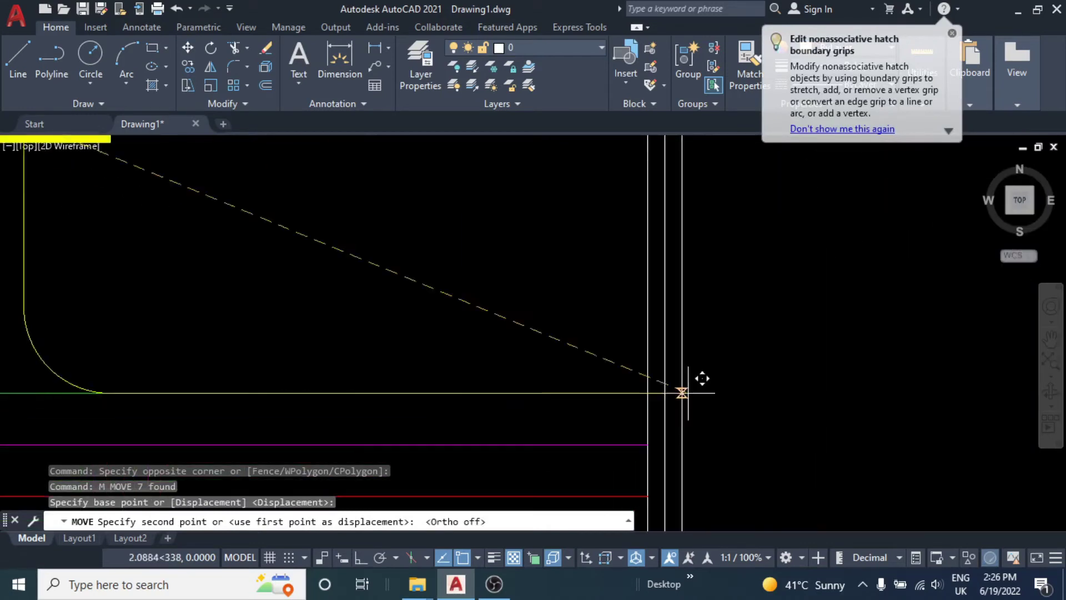
left_click(650, 414)
- Reframe the moved symbol beside the CU and select it with its vertical line
key("Escape")
key("Escape")
scroll(445, 348, "down", 3)
middle_click_drag(445, 347, 540, 312)
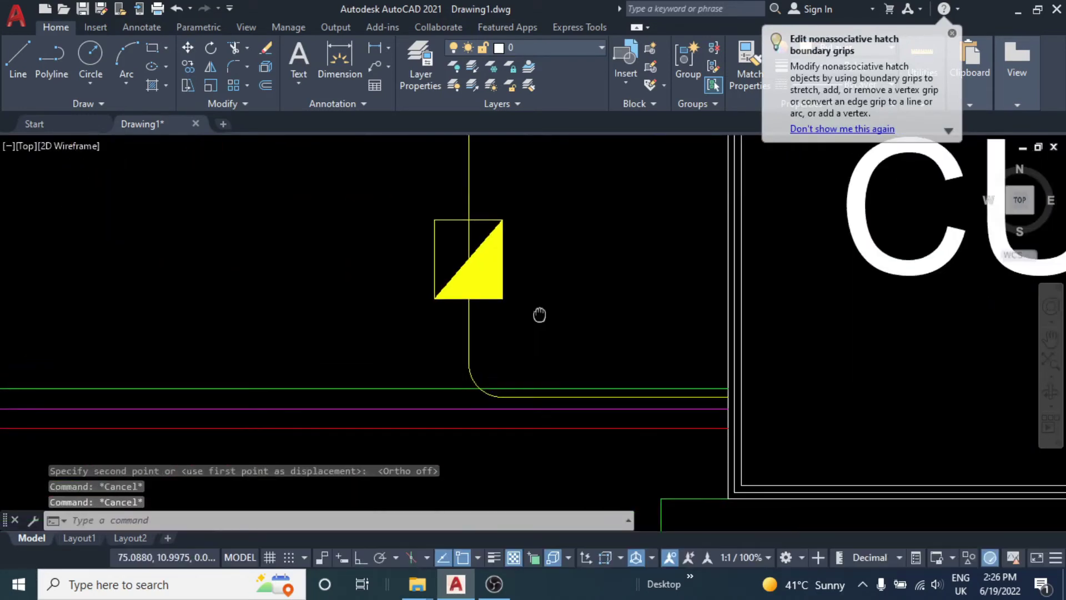
scroll(588, 312, "down", 1)
key("Escape")
left_click(597, 186)
- Recolour the half-filled symbol, its arc and its connecting lines beside the CU from yellow to Blue
left_click(517, 404)
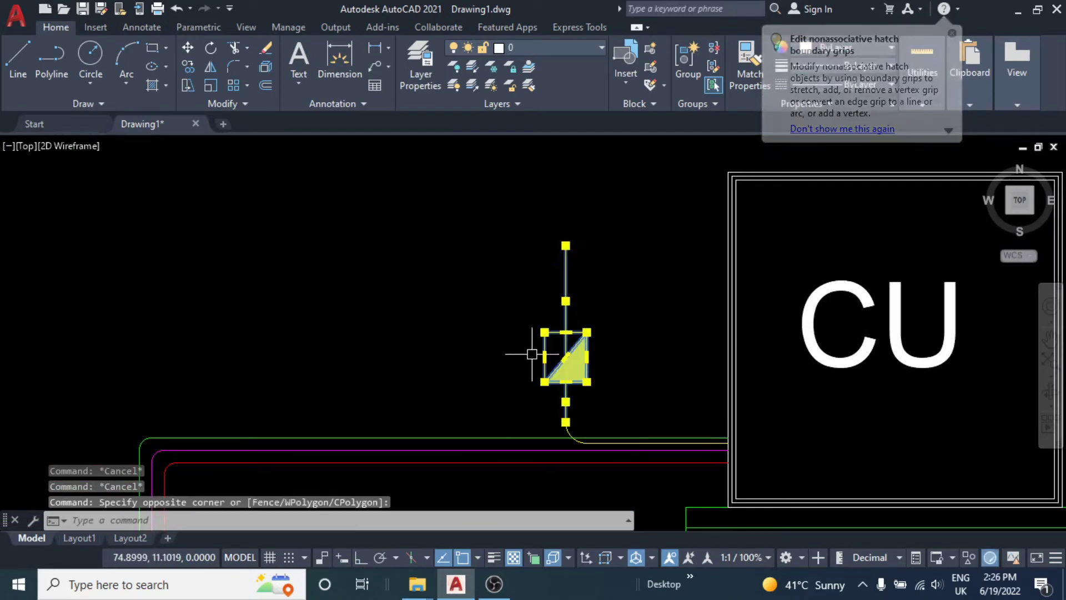
scroll(570, 441, "up", 5)
left_click(642, 405)
left_click(594, 391)
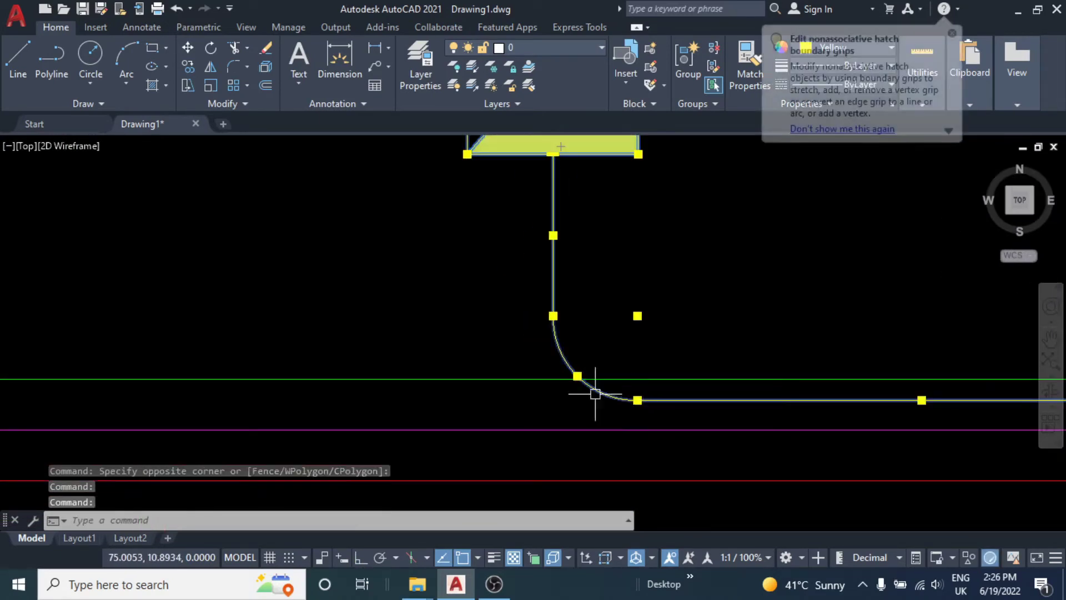
scroll(603, 295, "down", 4)
left_click(951, 33)
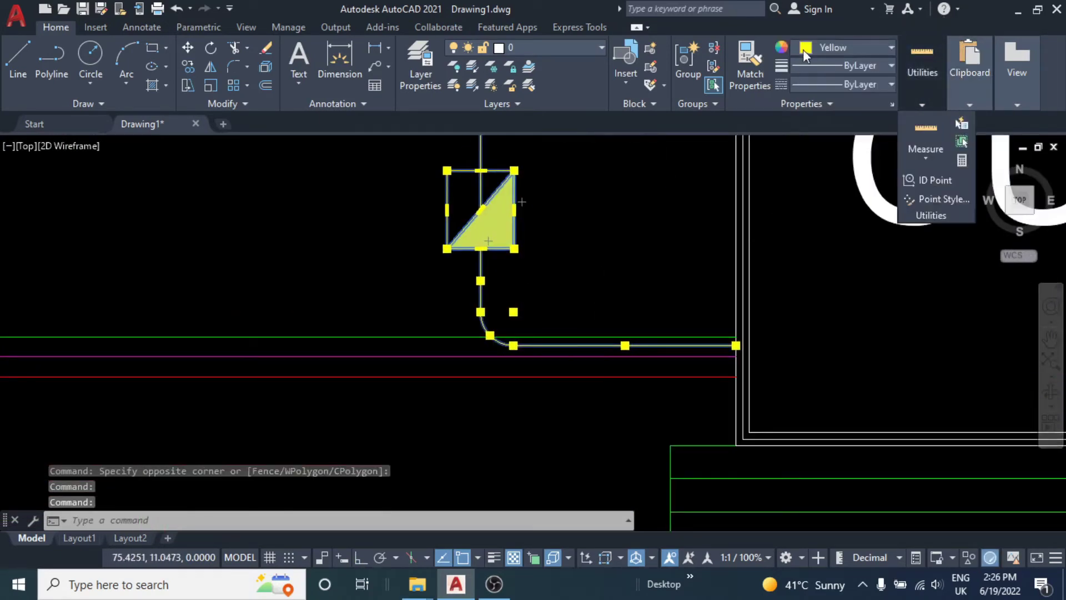
left_click(833, 48)
left_click(864, 206)
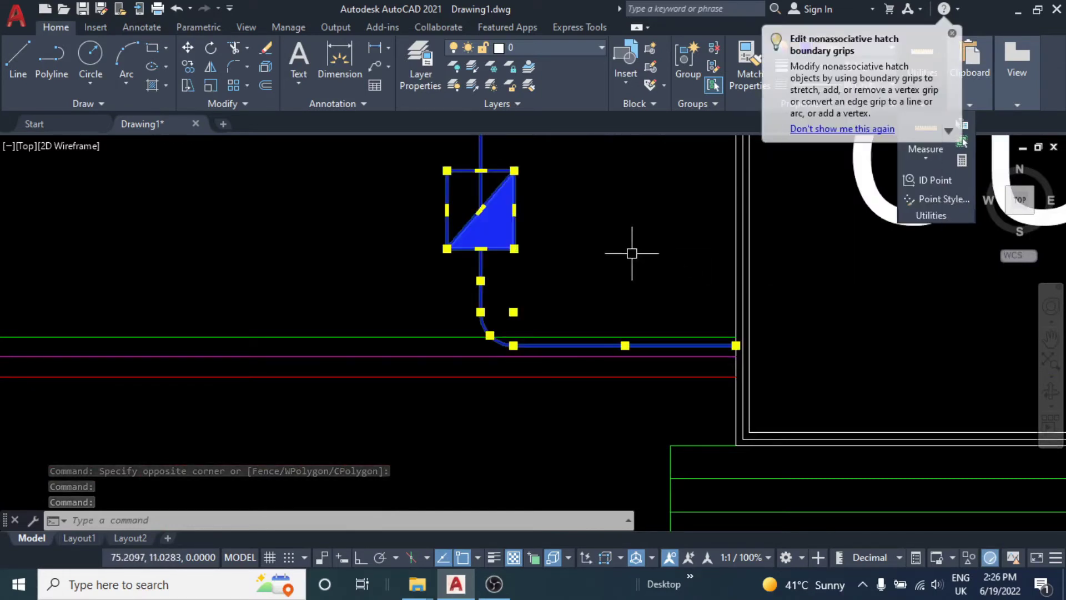
key("Escape")
key("Escape")
- Pan to the symbol and try grip-stretching the vertical line's top end, then cancel
scroll(611, 248, "down", 3)
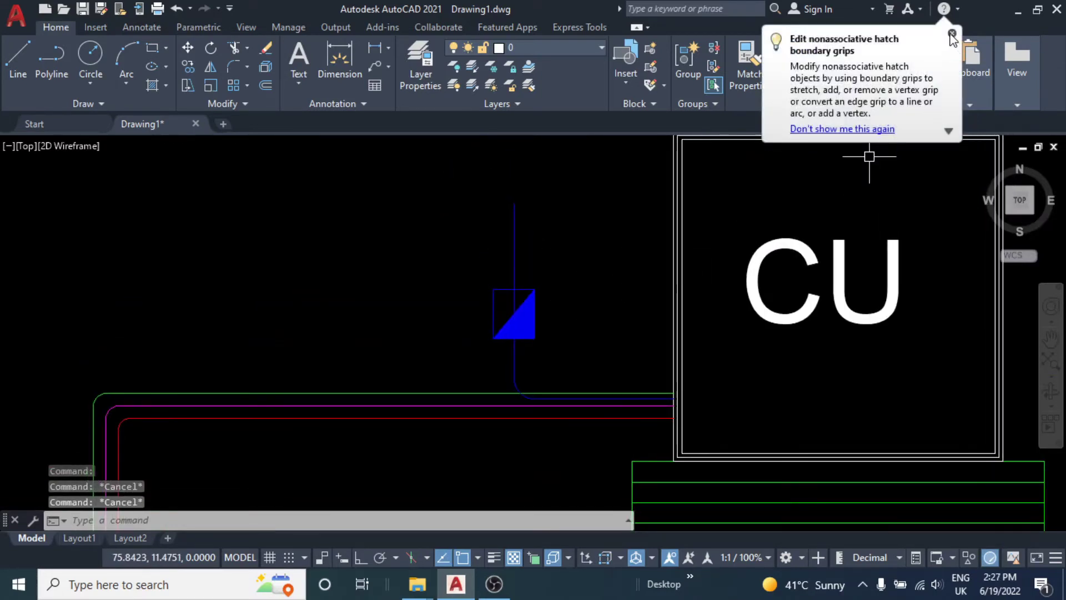
middle_click_drag(551, 242, 551, 277)
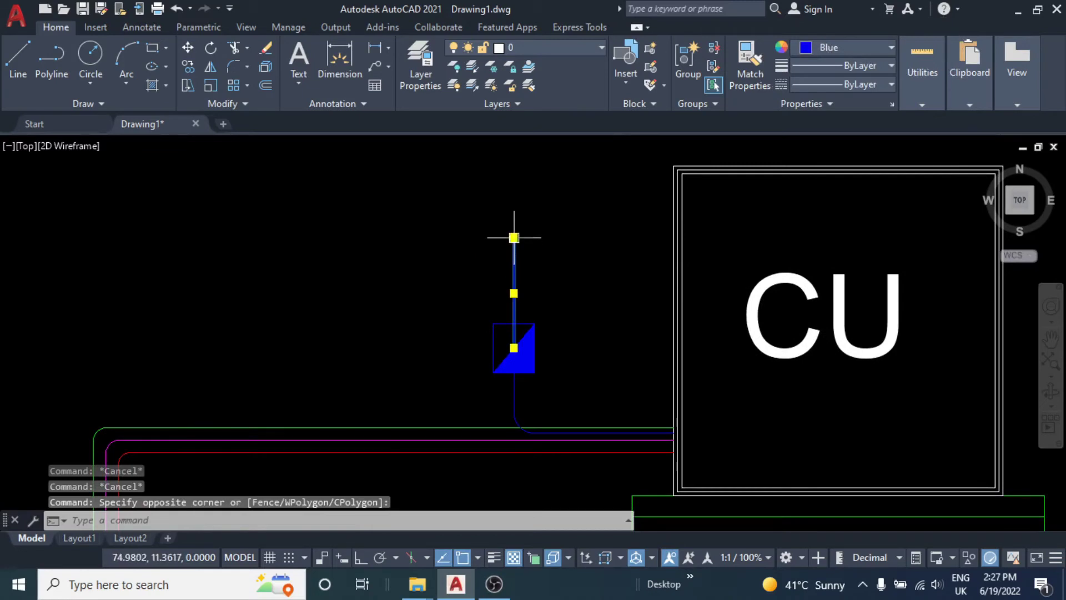
left_click(514, 238)
scroll(514, 212, "up", 2)
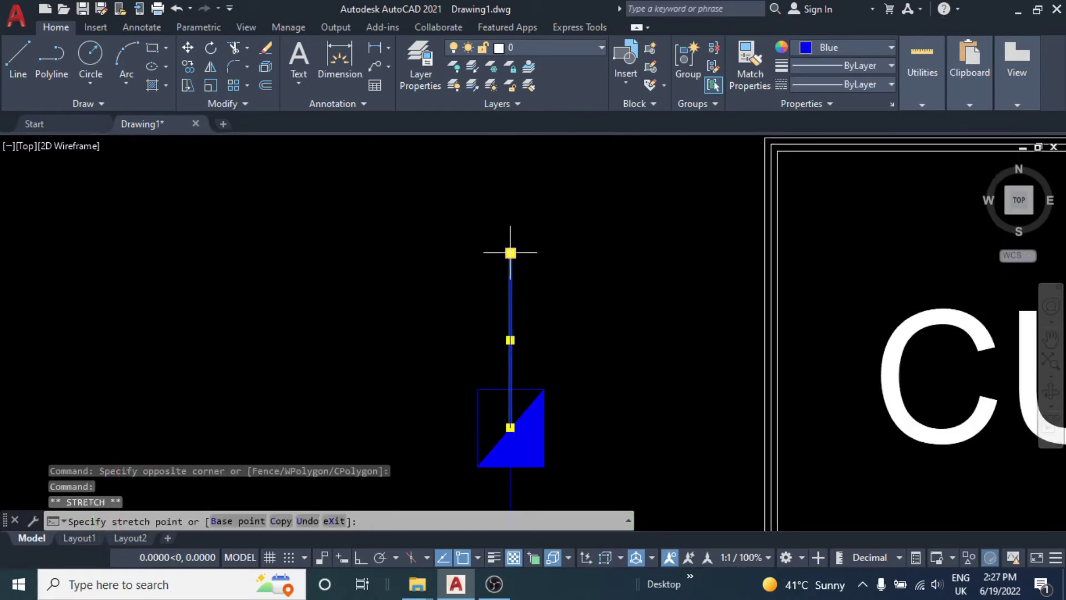
key("Escape")
scroll(512, 325, "down", 2)
- Retry stretching the line's top end, cancel it, and zoom around the symbol
left_click(541, 281)
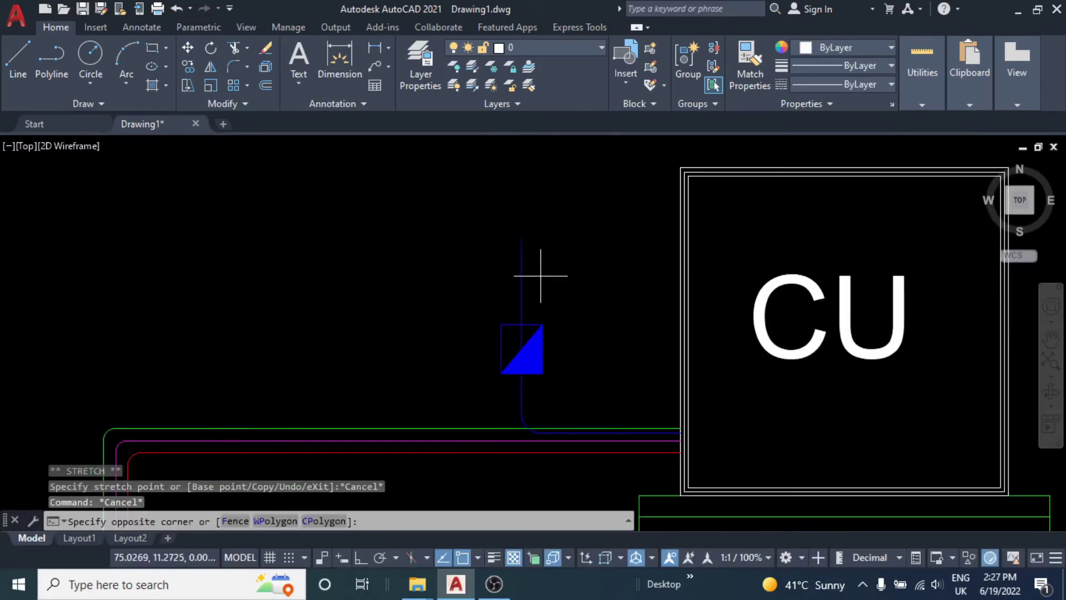
scroll(506, 250, "up", 2)
left_click(528, 227)
scroll(525, 302, "up", 3)
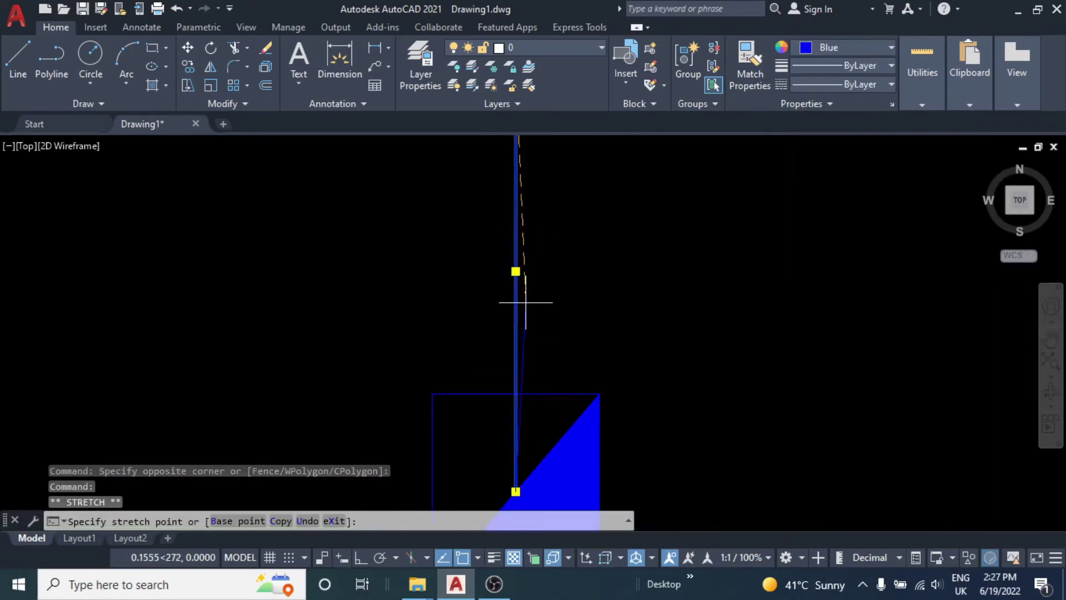
key("Escape")
key("Escape")
scroll(533, 290, "down", 4)
scroll(572, 329, "down", 3)
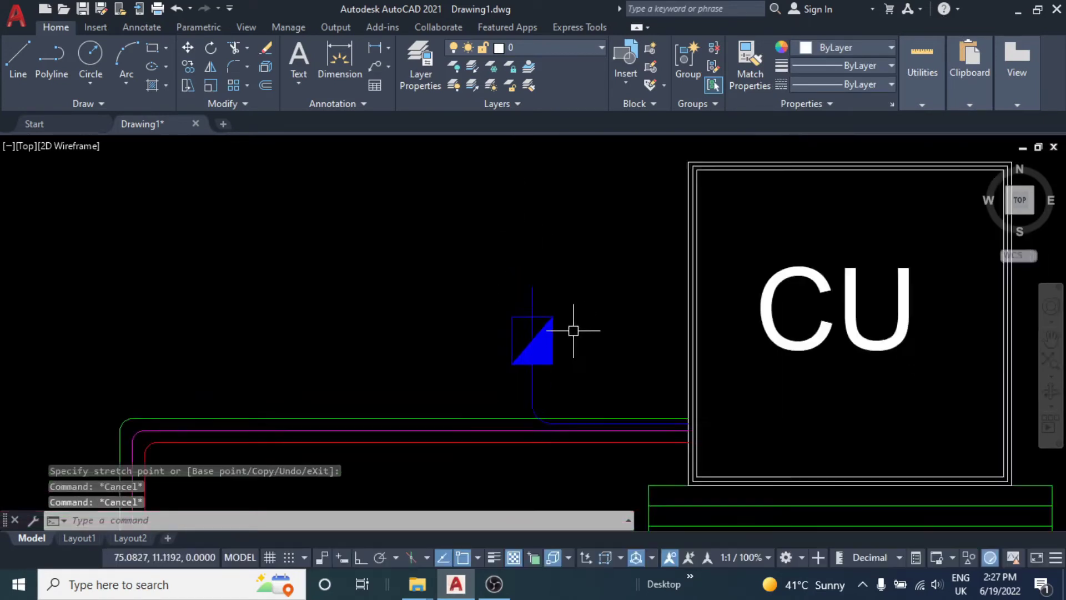
scroll(557, 338, "down", 3)
scroll(558, 338, "down", 4)
scroll(542, 365, "up", 2)
- Pan to the FCU area and begin a polyline on the top green line, then abandon it
scroll(550, 302, "up", 4)
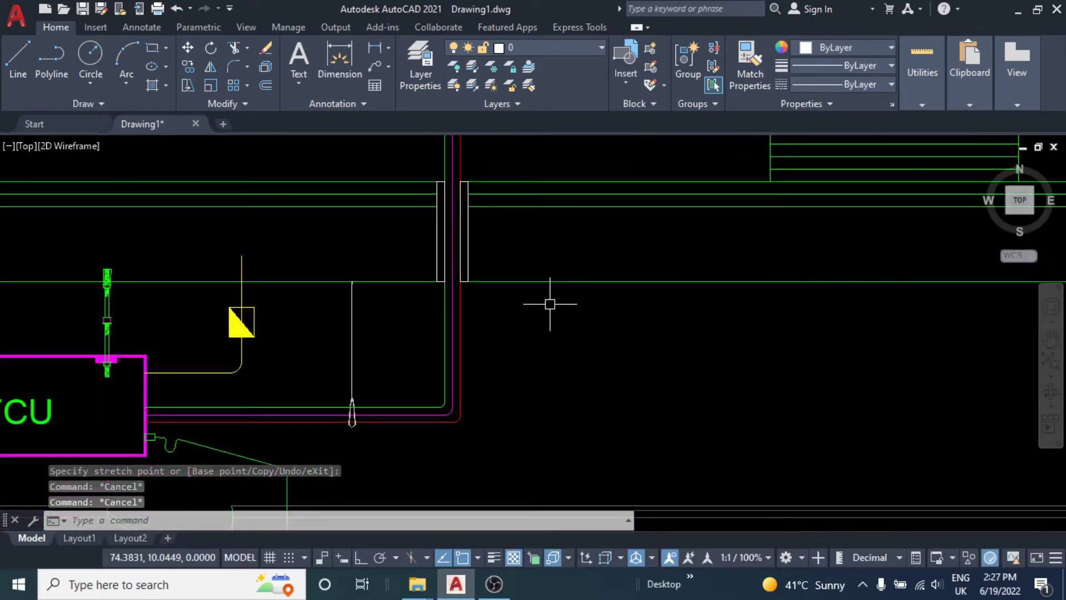
scroll(603, 303, "down", 2)
mouse_move(603, 303)
middle_mouse_down()
mouse_move(566, 302)
mouse_move(626, 305)
mouse_move(585, 292)
middle_mouse_up()
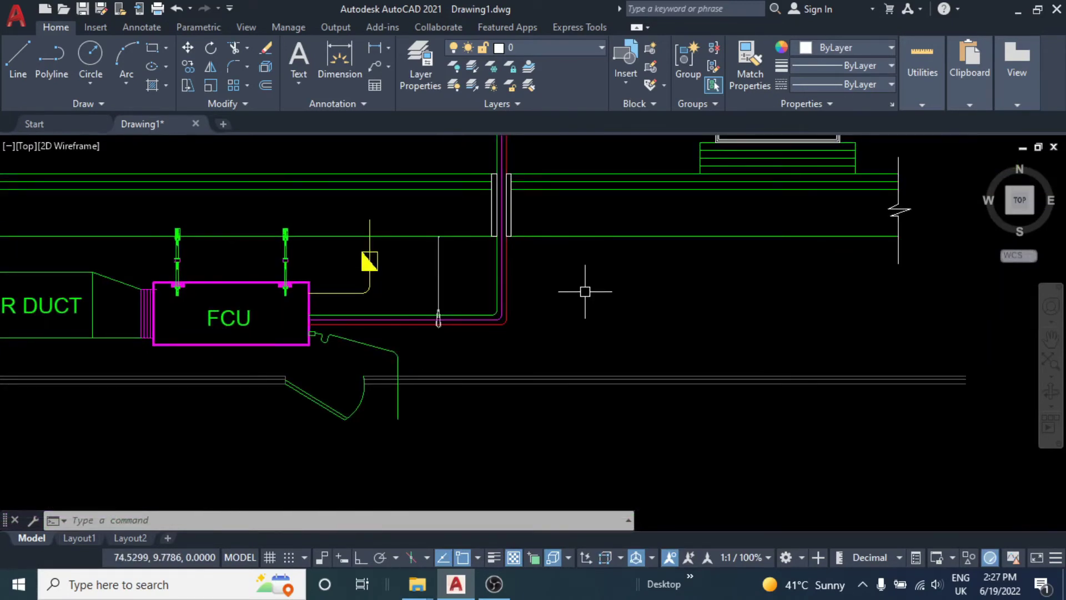
scroll(585, 290, "up", 2)
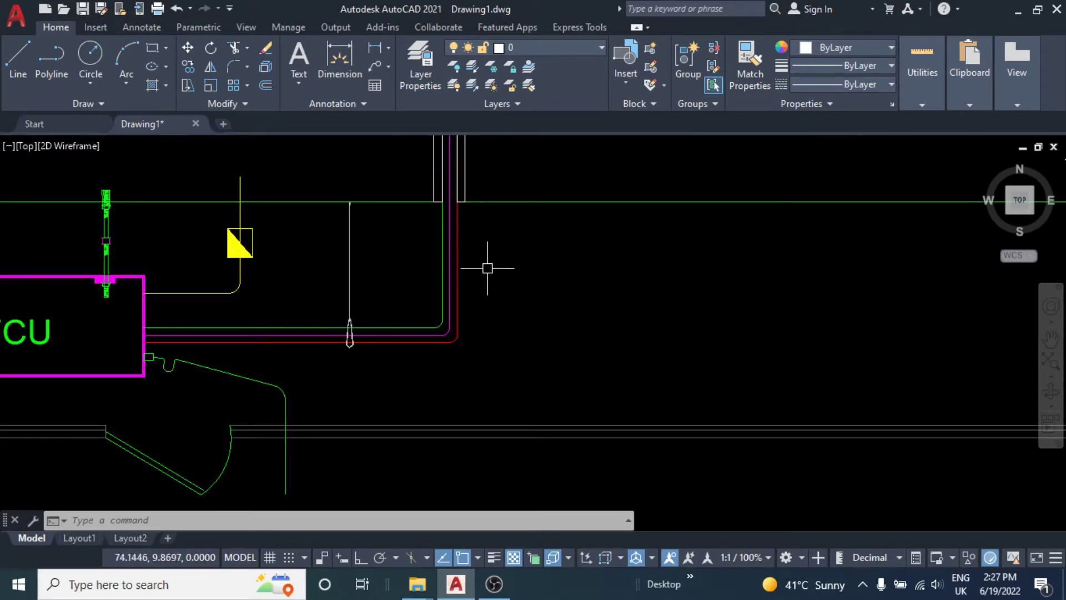
scroll(477, 250, "down", 3)
scroll(383, 278, "down", 2)
scroll(333, 248, "up", 4)
scroll(349, 260, "up", 1)
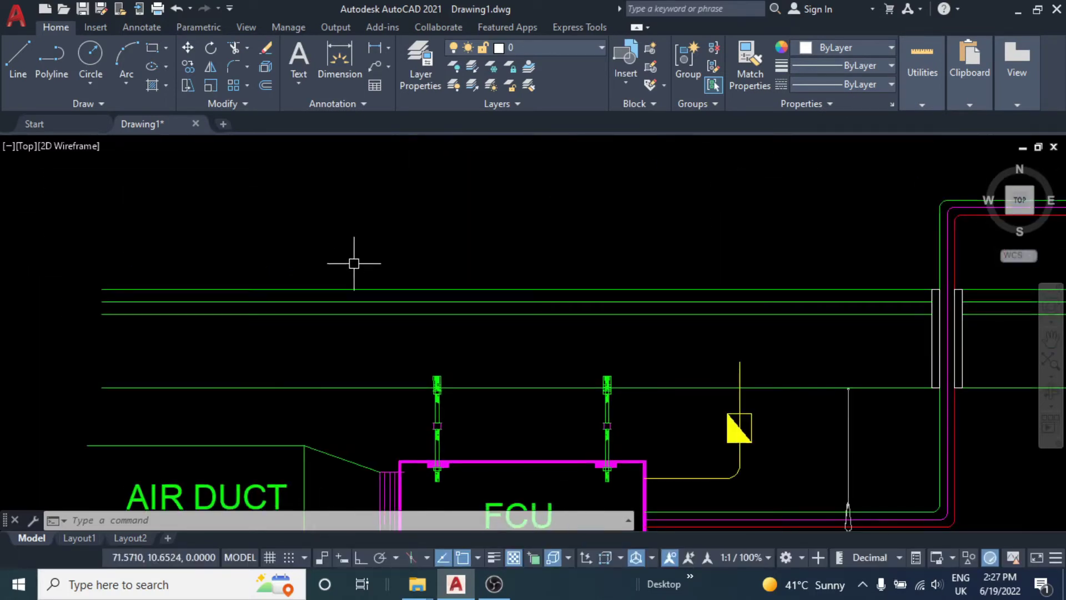
scroll(389, 283, "up", 2)
key("Escape")
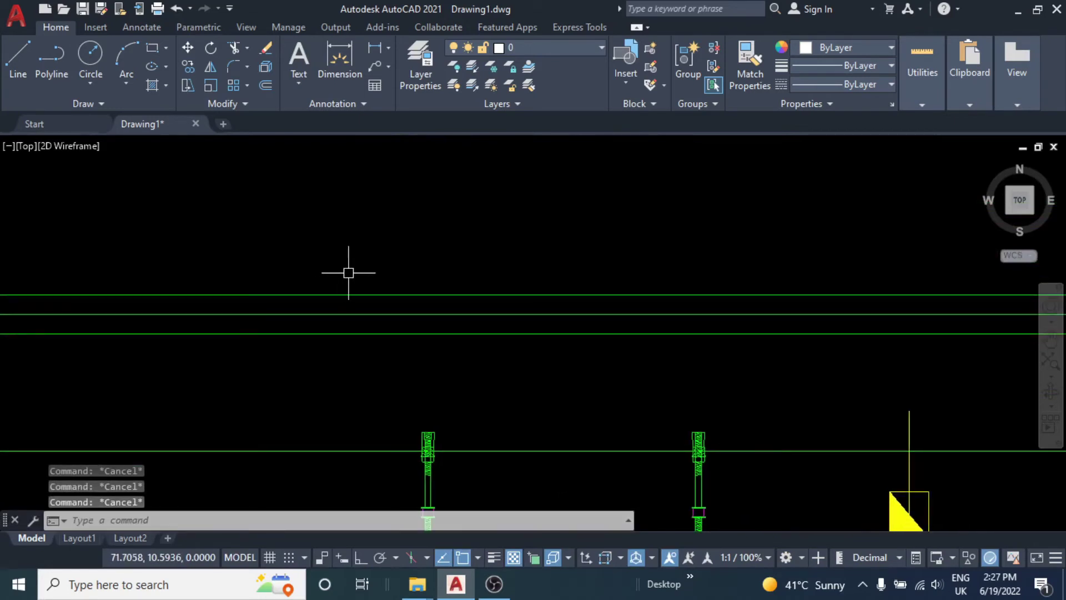
type("pl")
key("Return")
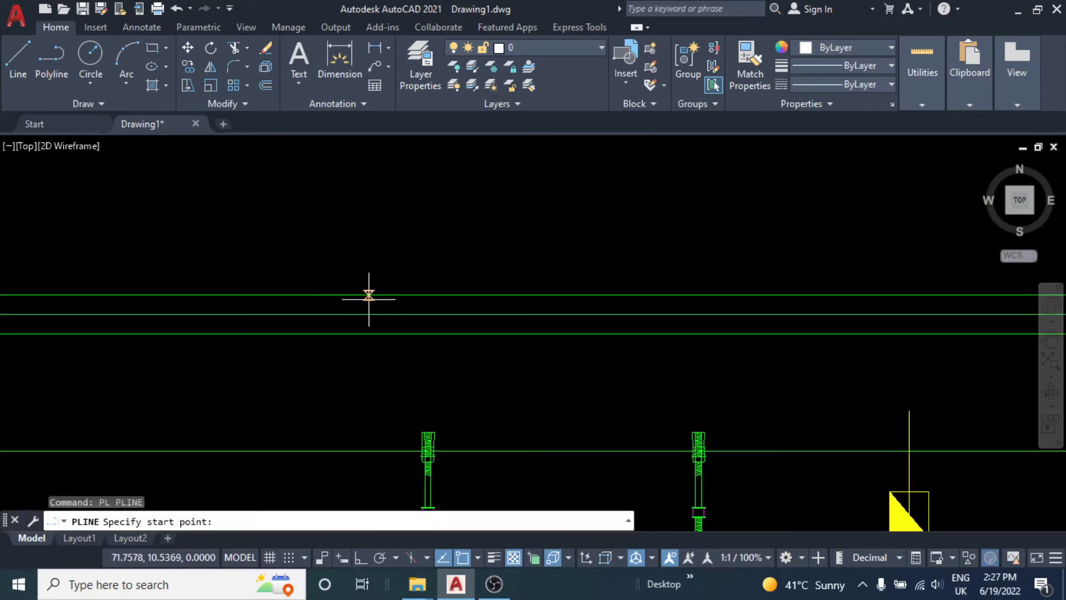
left_click(370, 294)
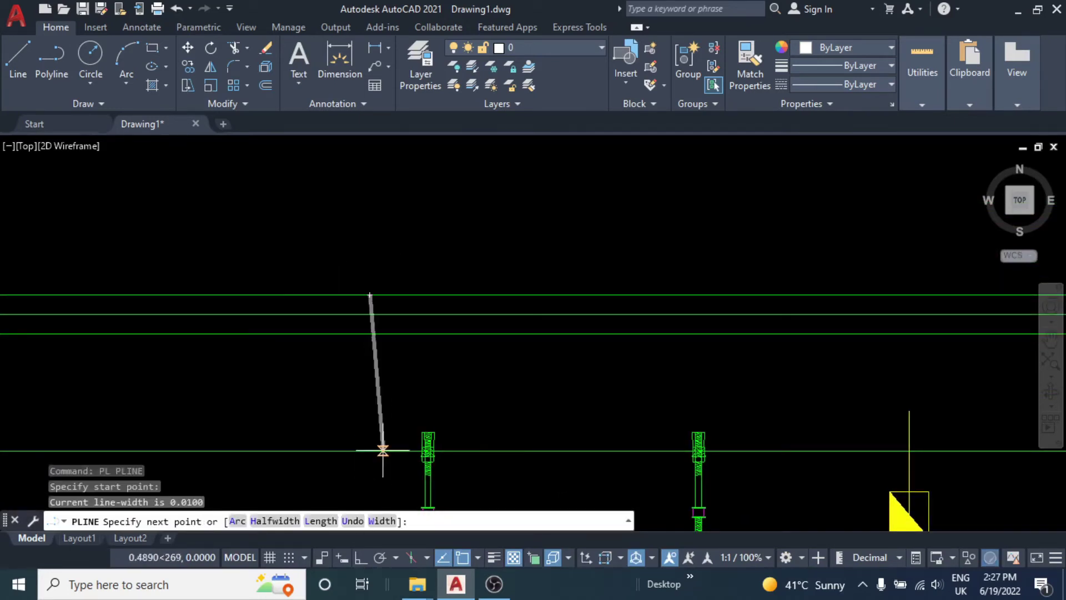
key("Escape")
- With Ortho on, draw a vertical line up from the top green line
type("l")
key("Return")
left_click(351, 295)
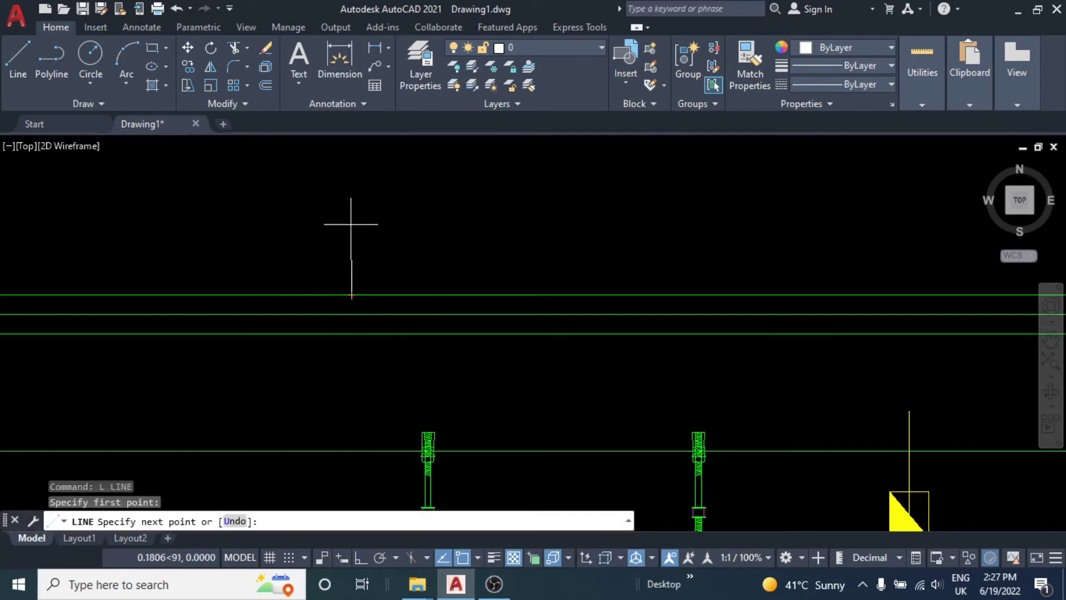
left_click(364, 556)
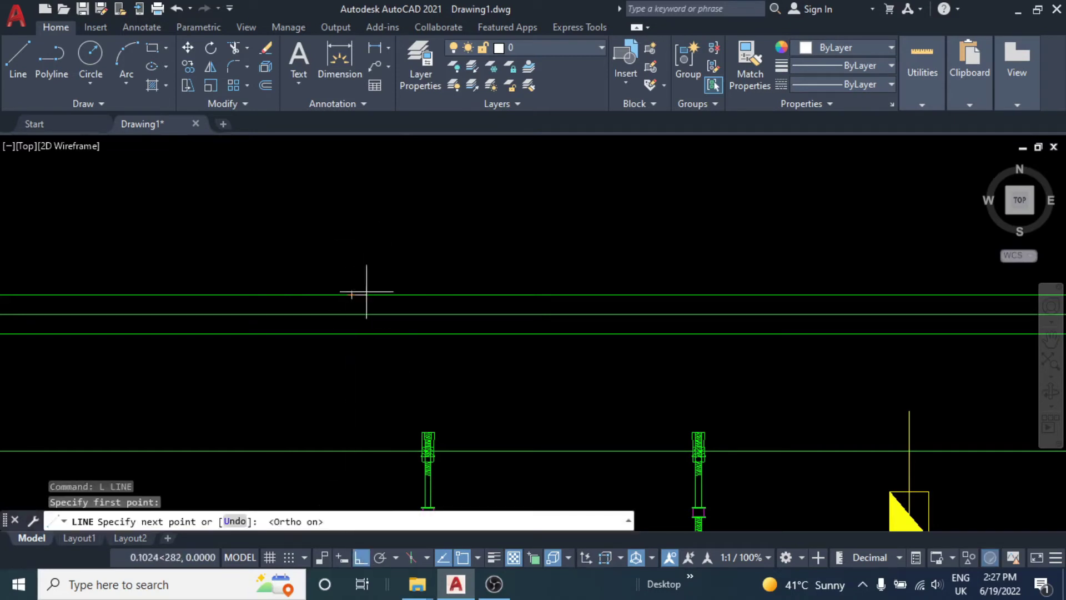
left_click(351, 257)
key("Escape")
scroll(355, 283, "up", 5)
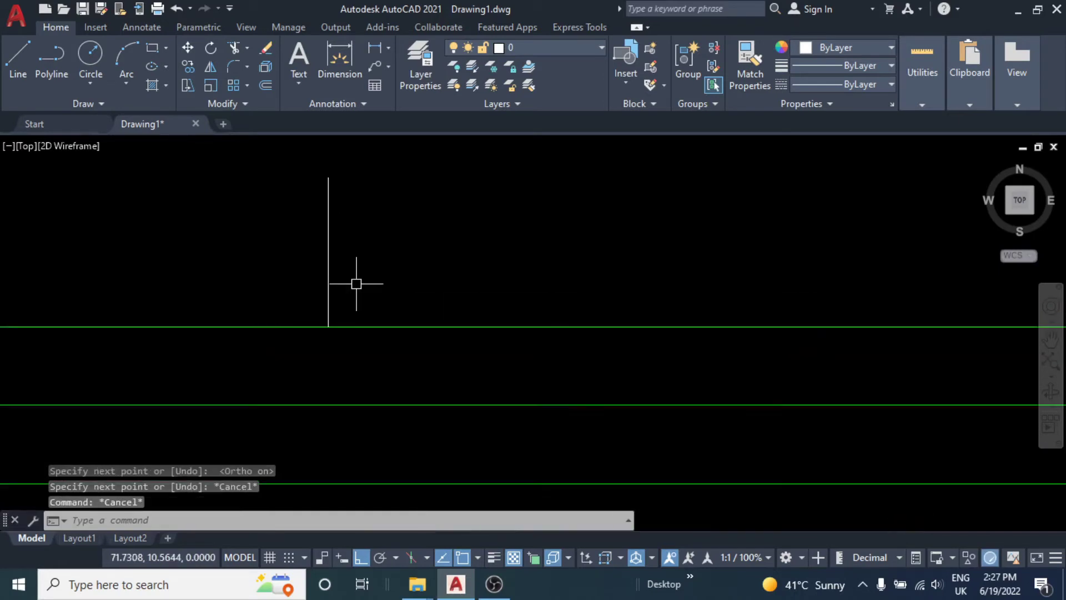
middle_click_drag(355, 283, 355, 309)
- With Ortho off, draw a diagonal line up-right from the vertical line's bottom
key("Return")
left_click(335, 355)
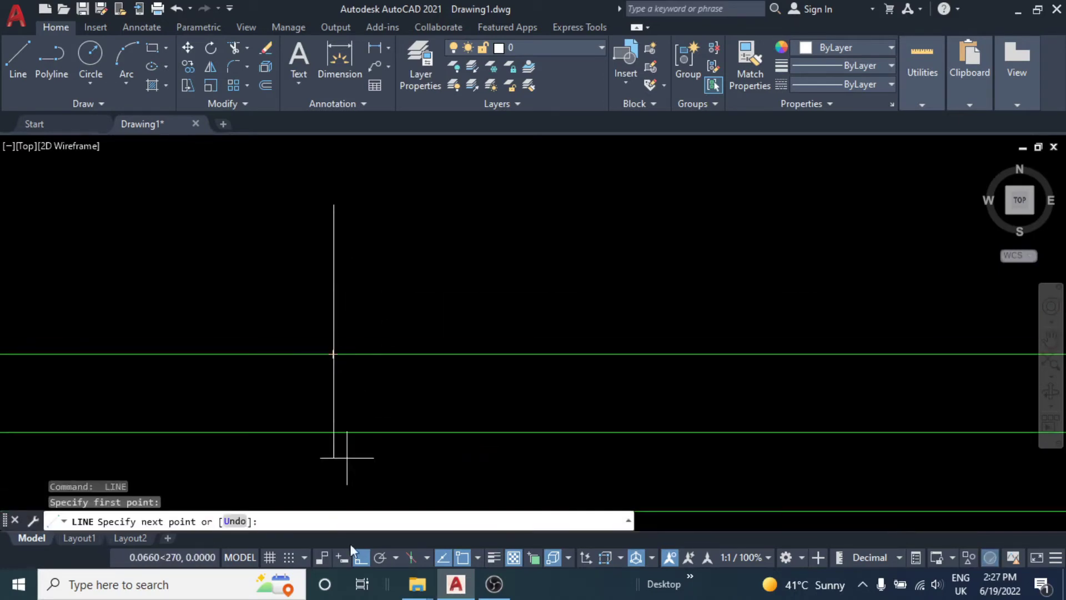
left_click(360, 556)
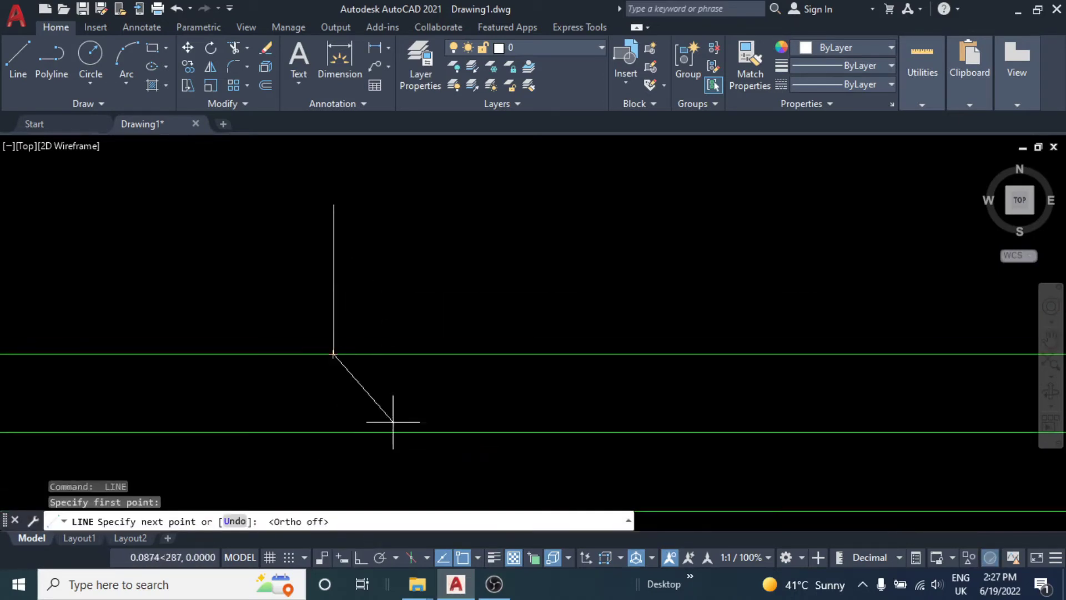
left_click(418, 215)
key("Escape")
key("Escape")
- Mirror the diagonal about the vertical line to form the V of the triangle
left_click(388, 255)
middle_click_drag(388, 254, 402, 247)
type("mi")
key("Return")
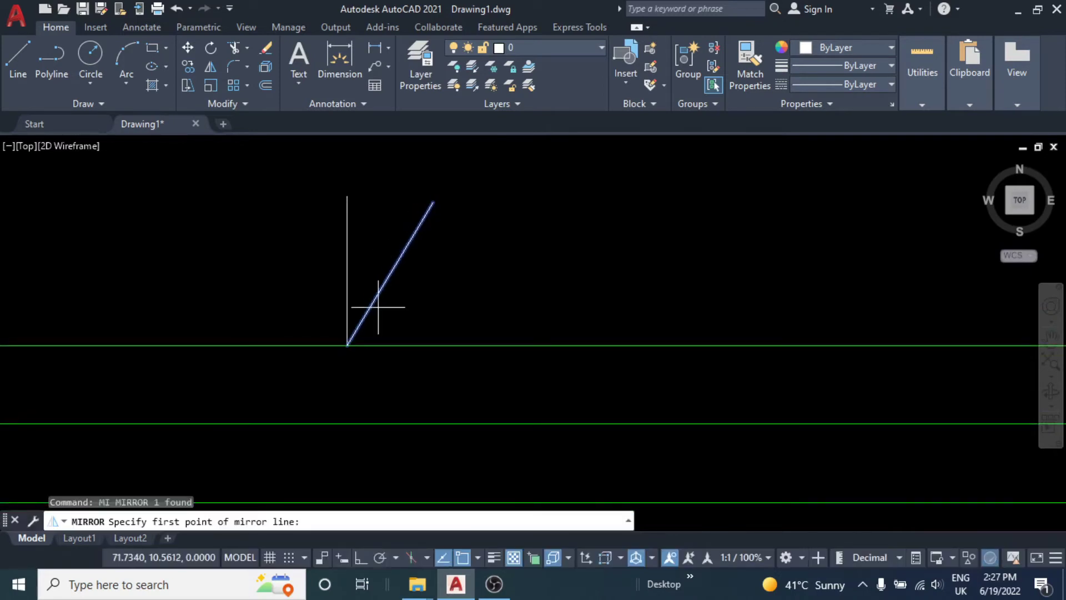
left_click(346, 345)
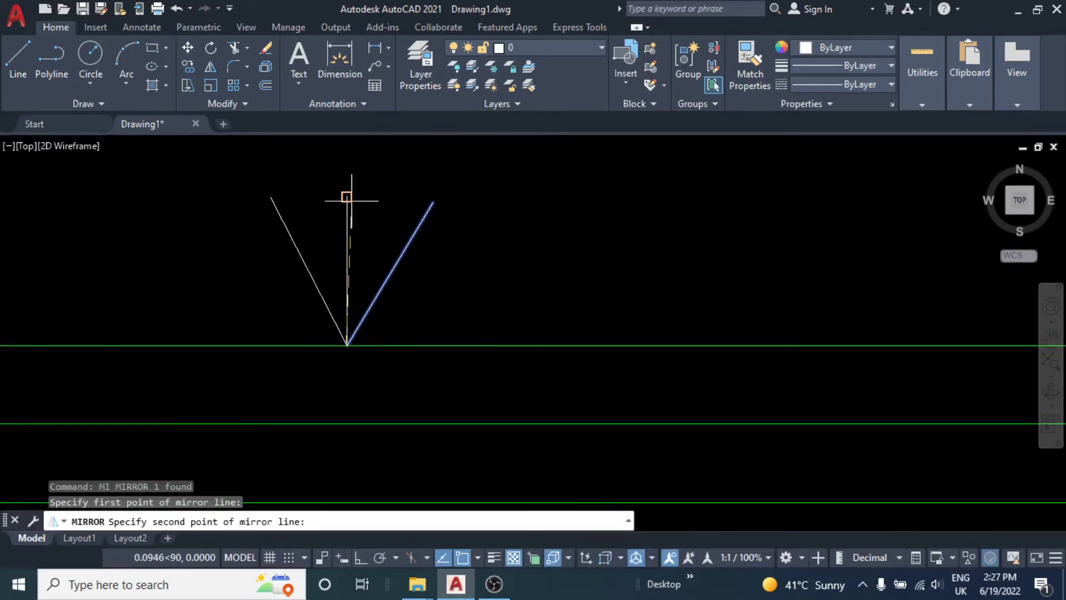
left_click(360, 556)
left_click(388, 207)
key("Escape")
scroll(332, 272, "down", 2)
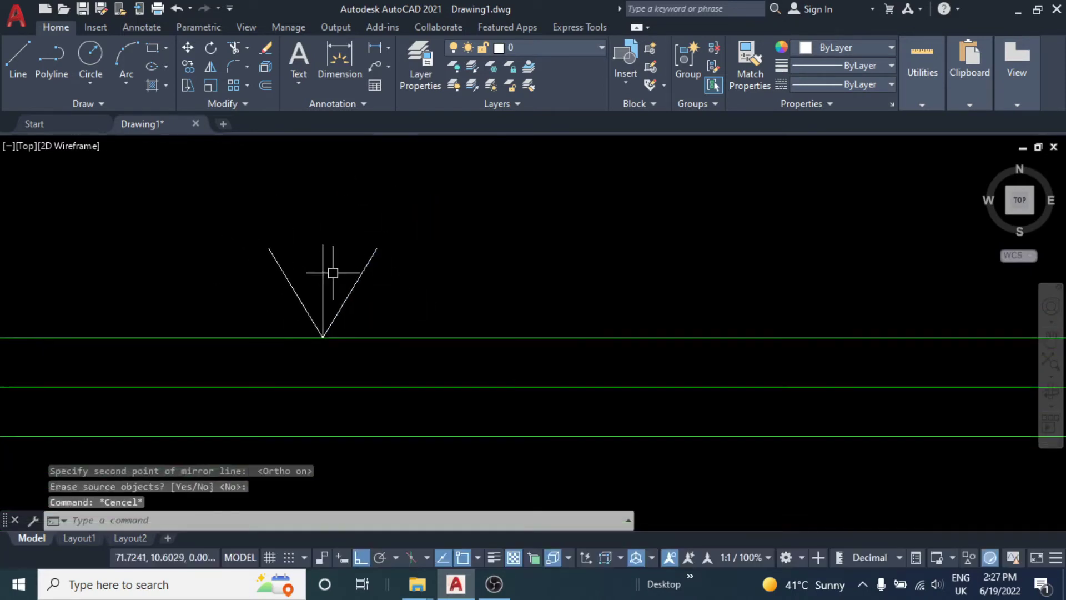
type("L")
- Draw a horizontal line right from the V's top-left corner, then select the vertical centre line
key("Return")
left_click(269, 248)
scroll(438, 233, "down", 2)
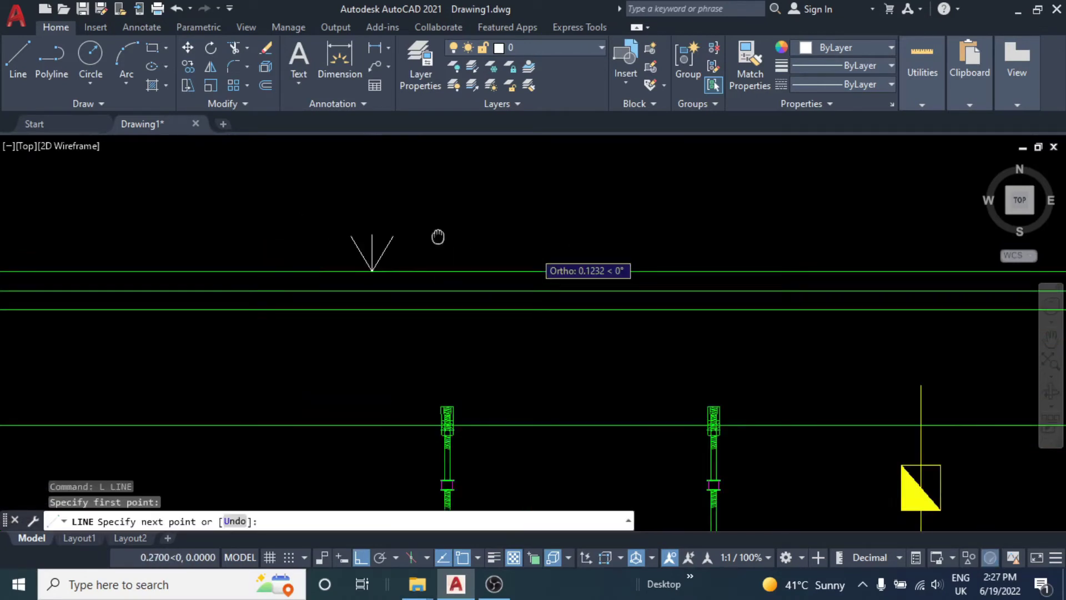
left_click(574, 230)
key("Escape")
key("Escape")
key("Escape")
scroll(344, 247, "up", 1)
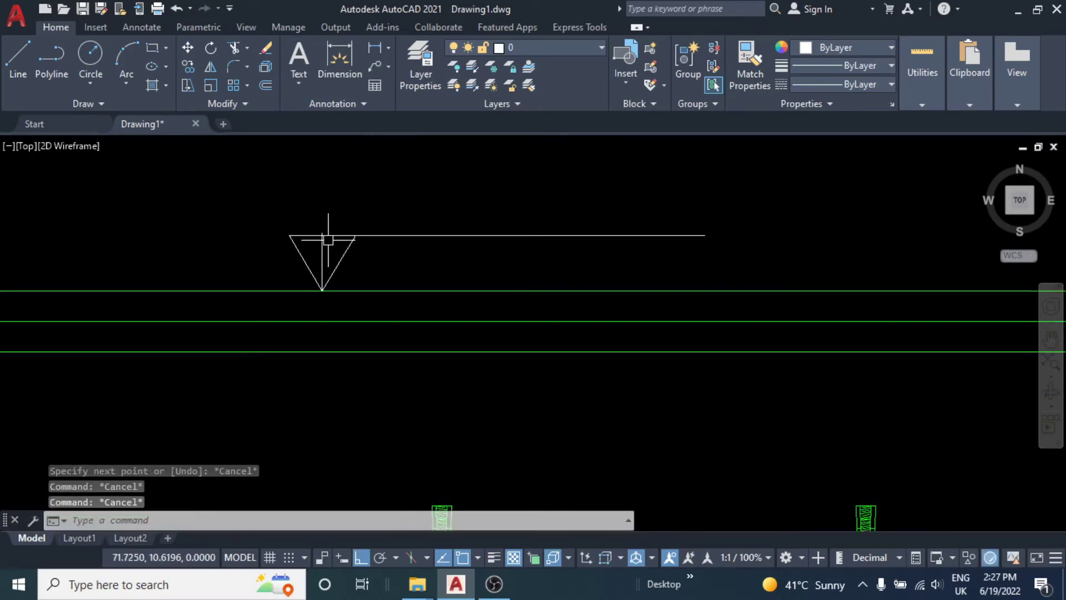
left_click(322, 244)
- Erase the level mark's vertical centre line
type("e")
key("Return")
scroll(416, 255, "down", 1)
key("Escape")
key("Escape")
scroll(499, 311, "down", 2)
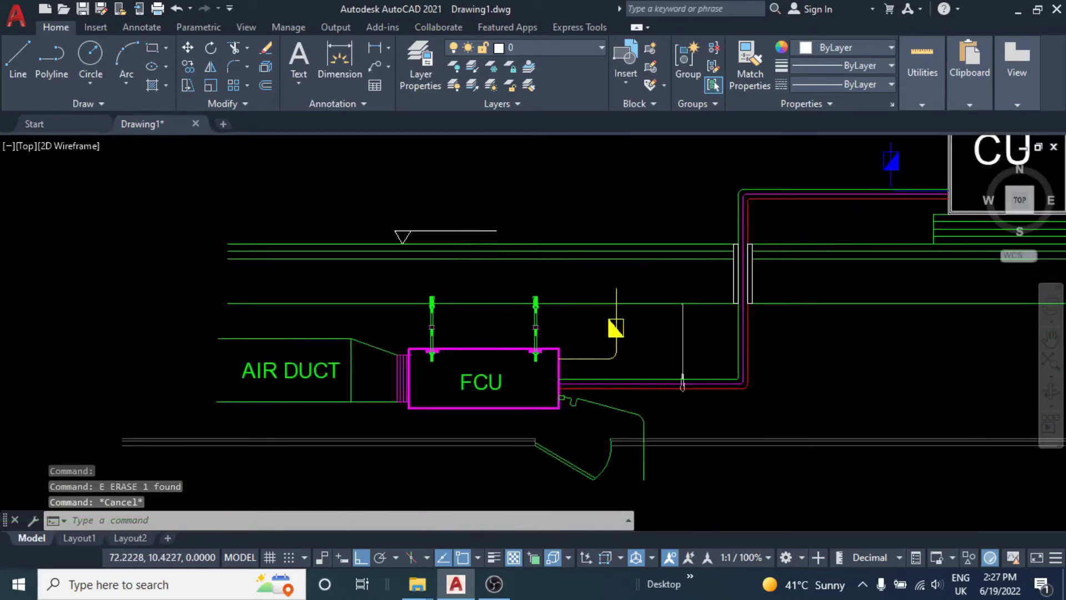
scroll(472, 322, "up", 1)
- Copy the FCU label to a spot above the level mark
left_click(468, 325)
type("co")
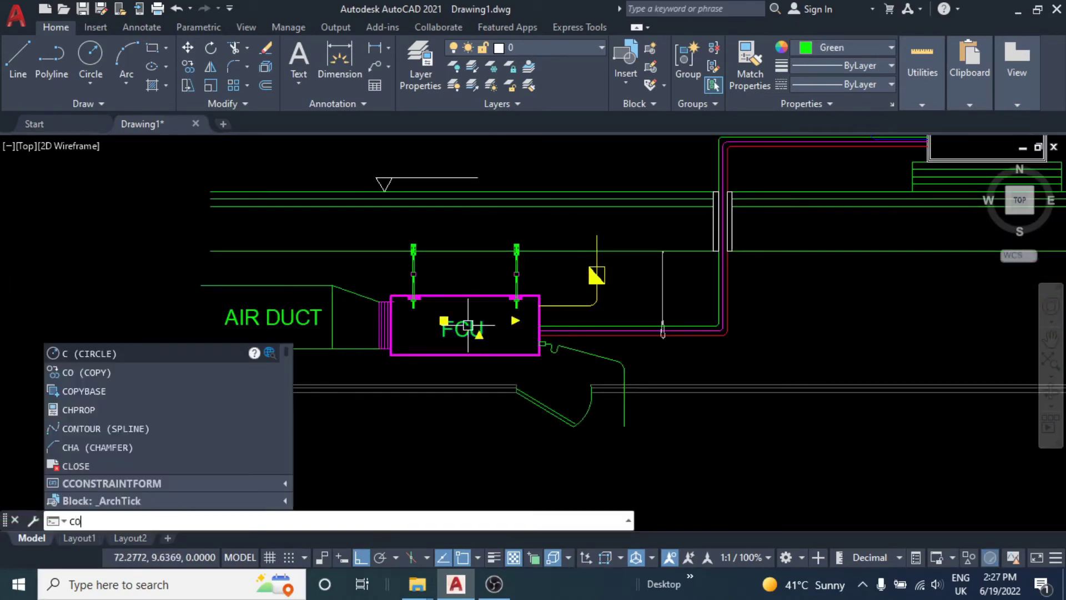
key("Return")
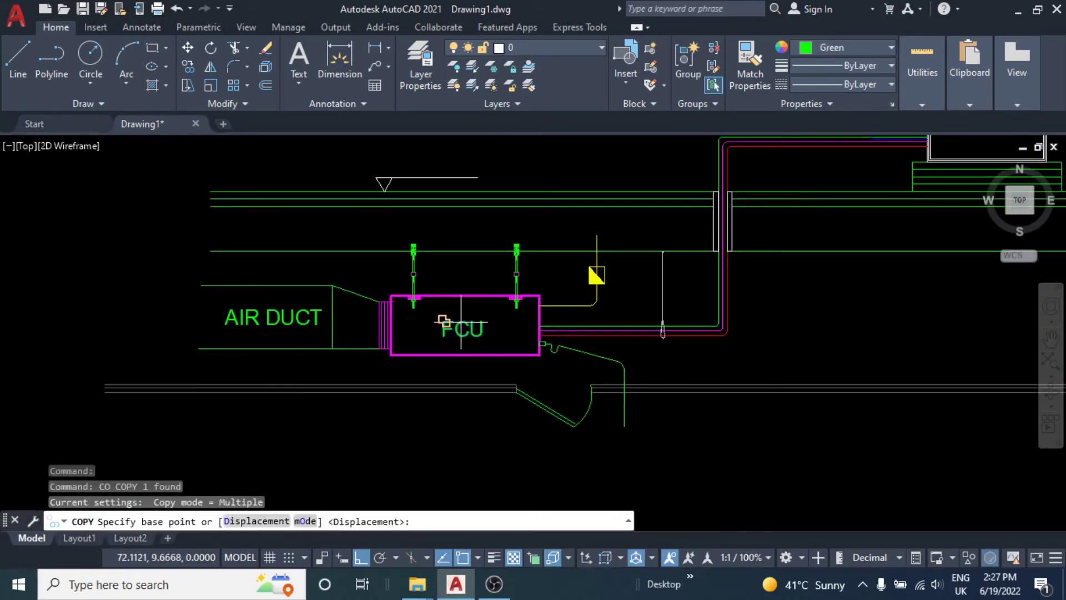
left_click(468, 325)
scroll(446, 217, "up", 2)
left_click(445, 217)
key("Escape")
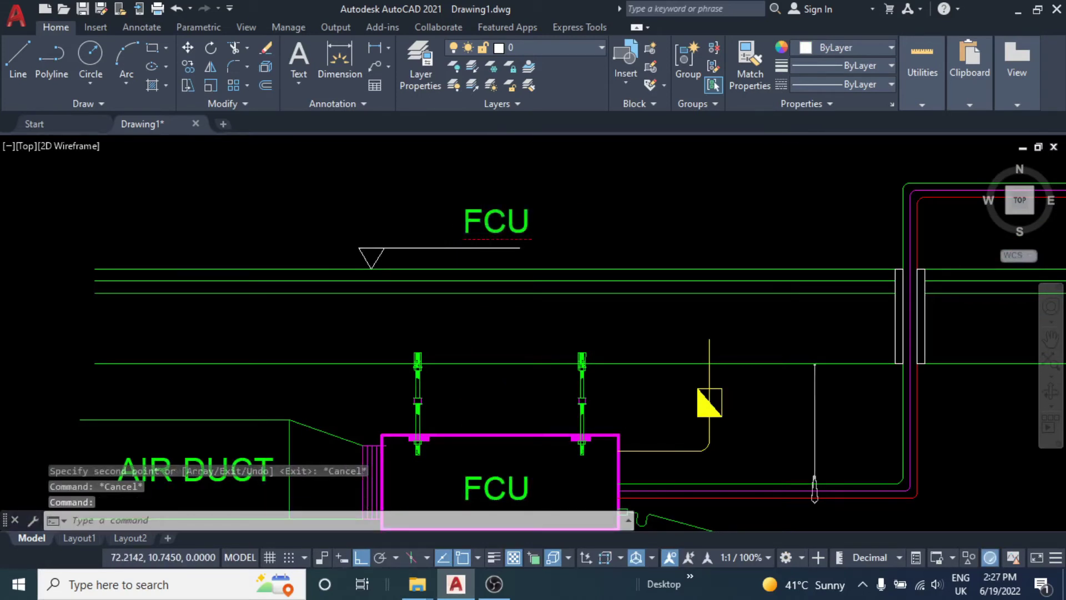
- Change the copied text to FINISHED FLOOR LEVEL and widen its box to one line
type("FINISHED")
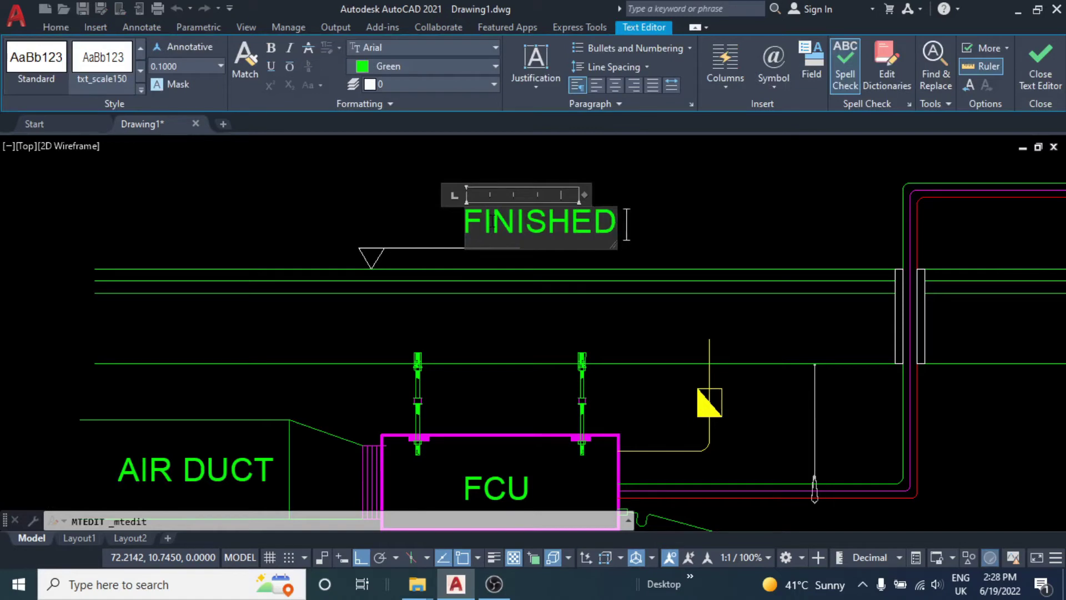
key("Return")
type("FLOOR")
key("Return")
type("LEVEL")
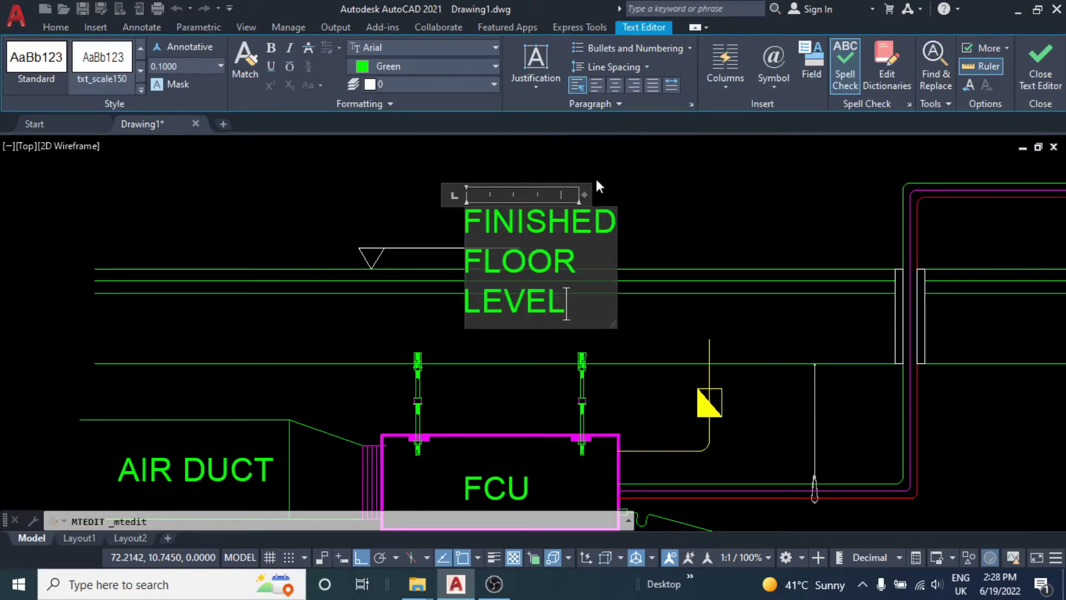
left_click_drag(586, 194, 875, 174)
key("Escape")
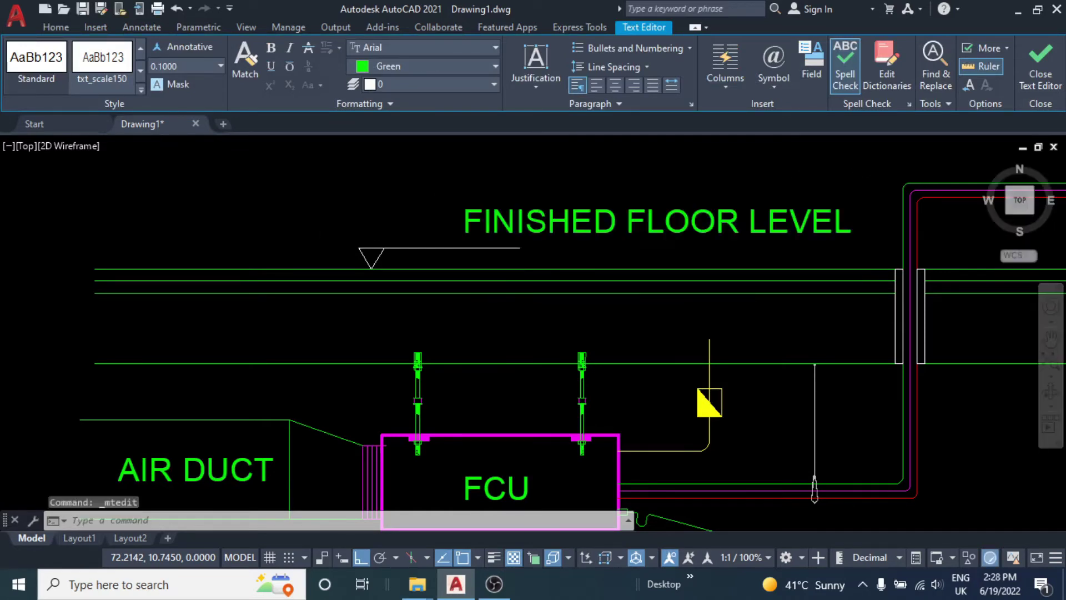
key("Escape")
- Scale the FINISHED FLOOR LEVEL label by a factor of 0.4
left_click(590, 230)
type("sc")
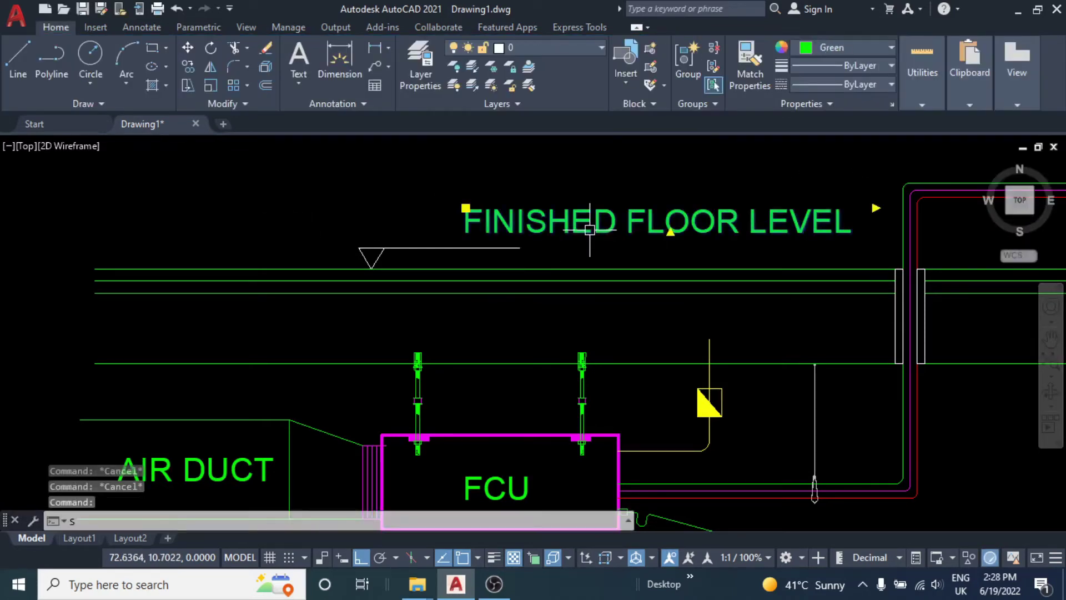
key("Return")
left_click(587, 228)
type(".4")
key("Return")
- Move the scaled label left to sit just above the marker's leader line
middle_click_drag(488, 213, 551, 248)
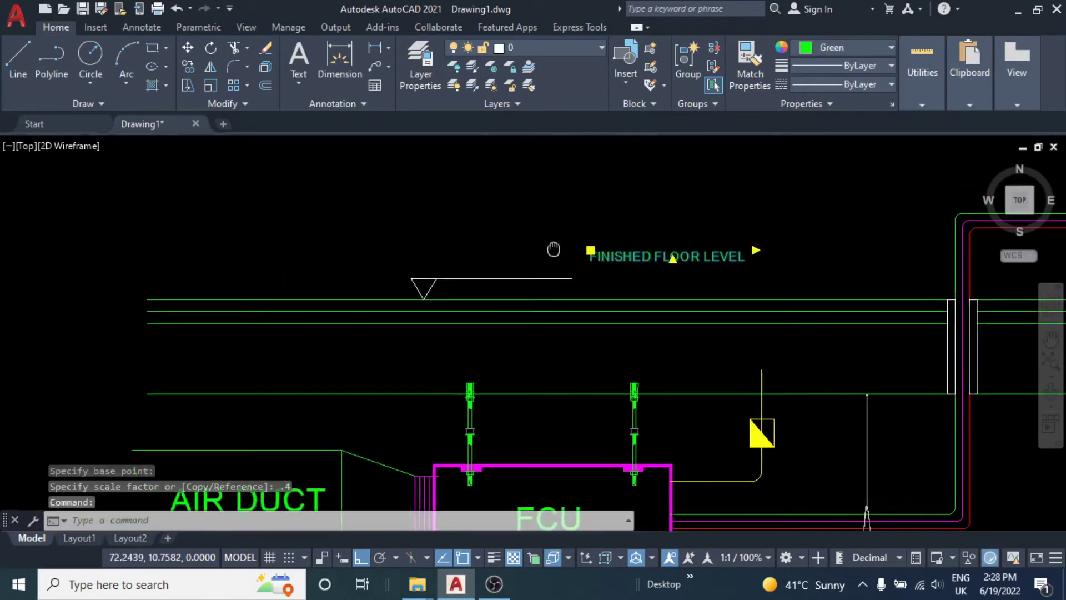
type("m")
key("Return")
left_click(605, 202)
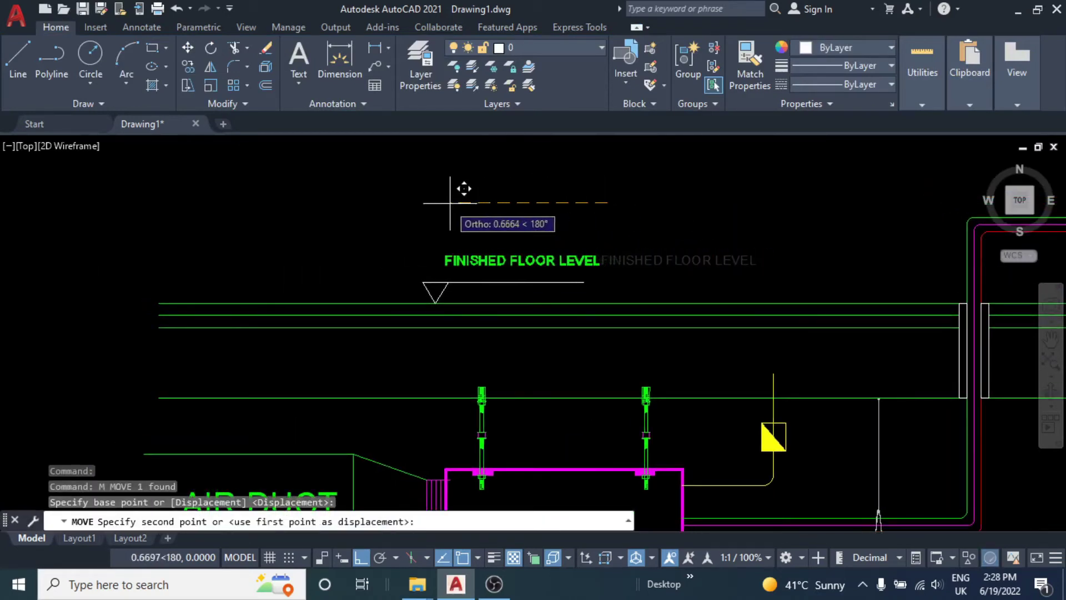
left_click(452, 188)
scroll(483, 266, "up", 2)
scroll(484, 266, "up", 2)
scroll(484, 266, "down", 3)
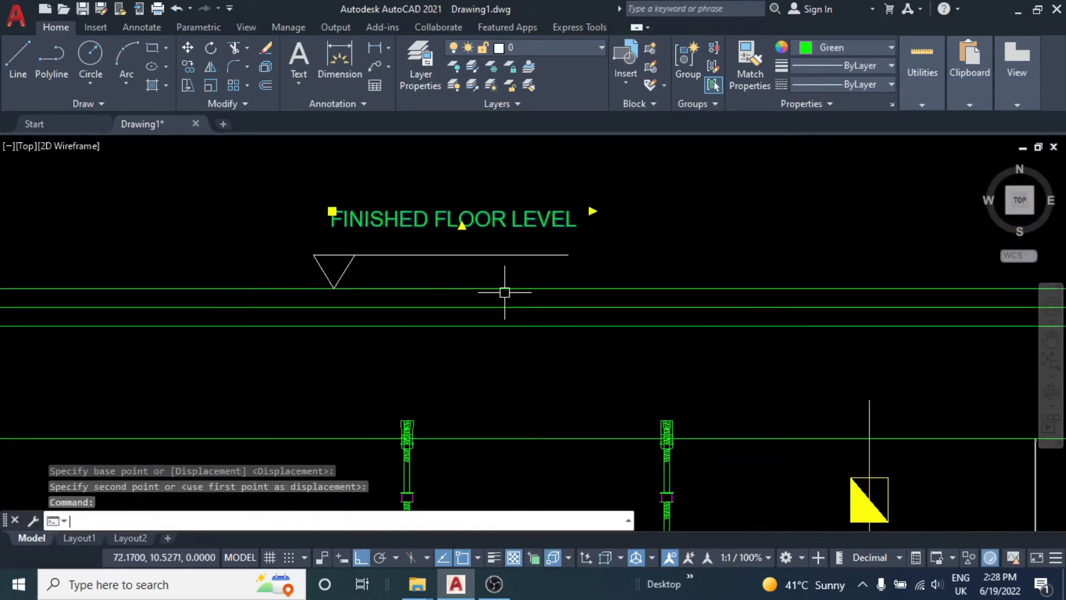
type("m")
key("Return")
left_click(666, 192)
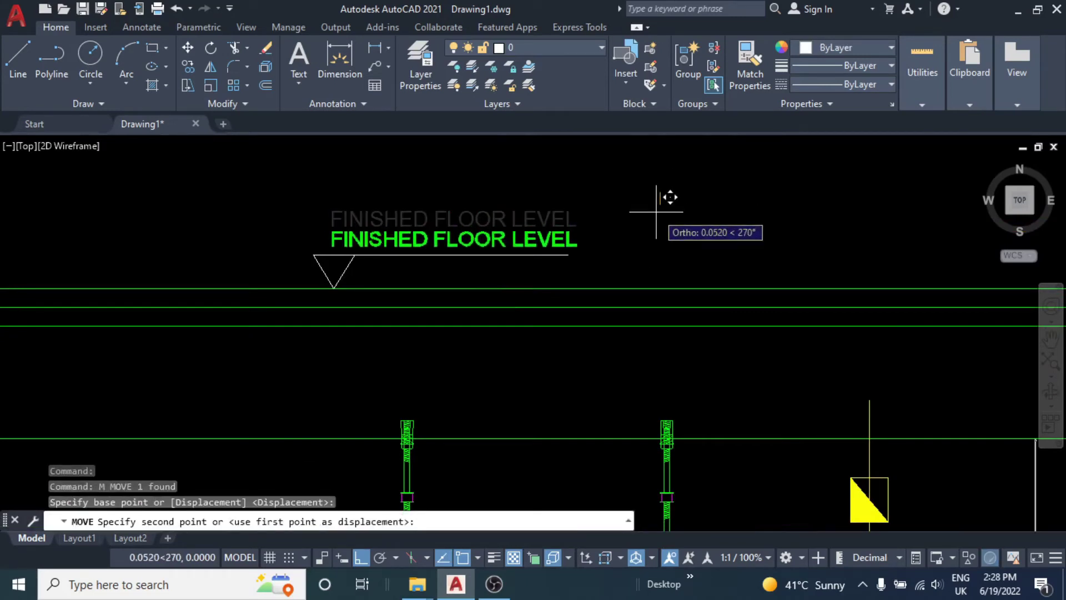
key("Escape")
scroll(576, 268, "down", 3)
key("Escape")
key("Escape")
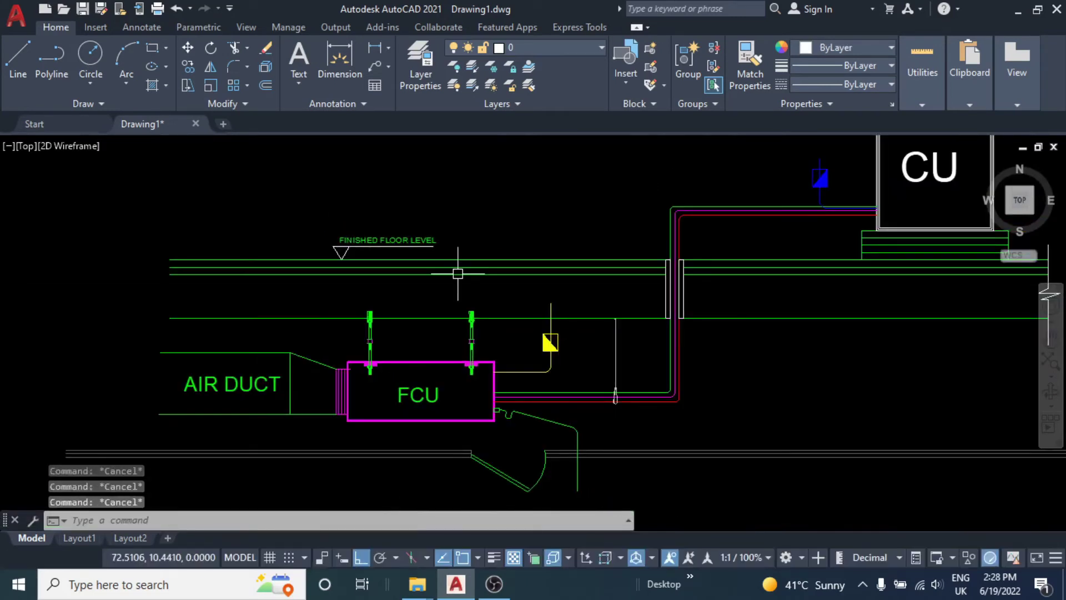
- Draw a trial line from the rod's midpoint, diagonally up, then horizontally left
type("l")
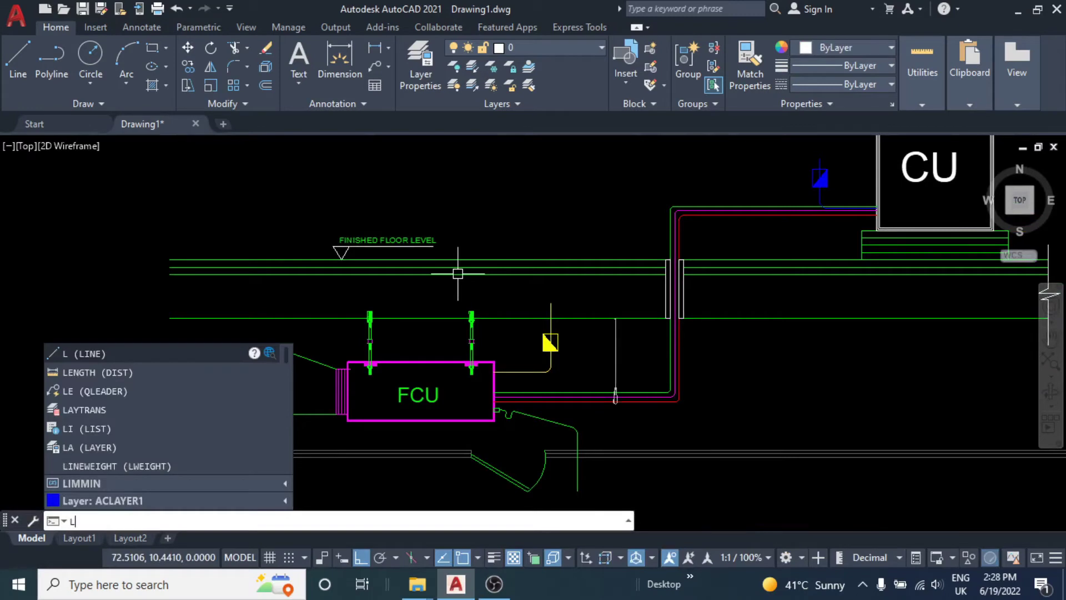
key("Return")
scroll(513, 268, "down", 2)
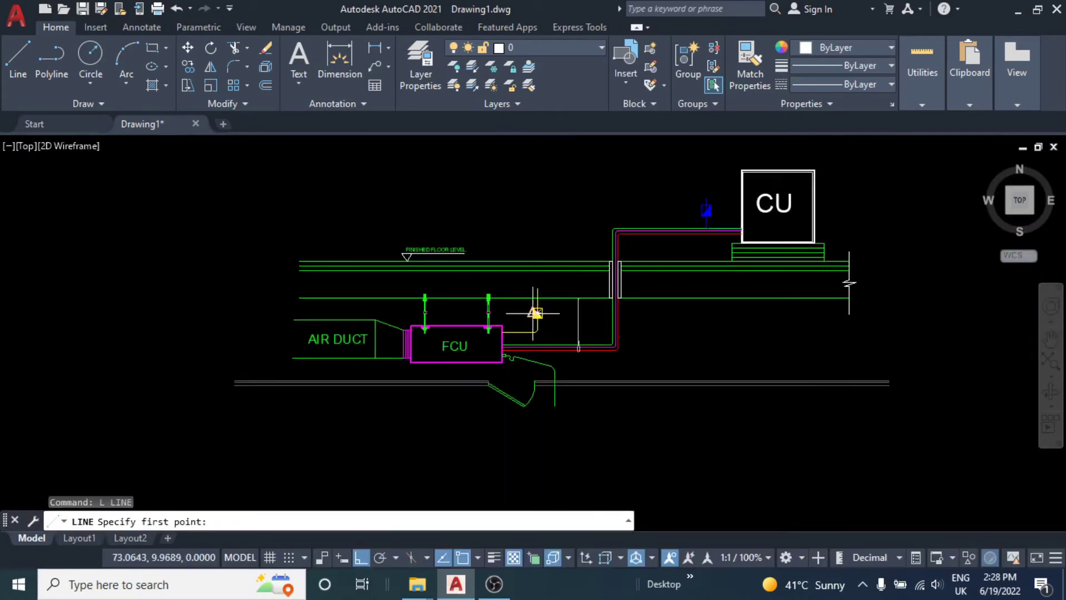
middle_click_drag(533, 312, 540, 236)
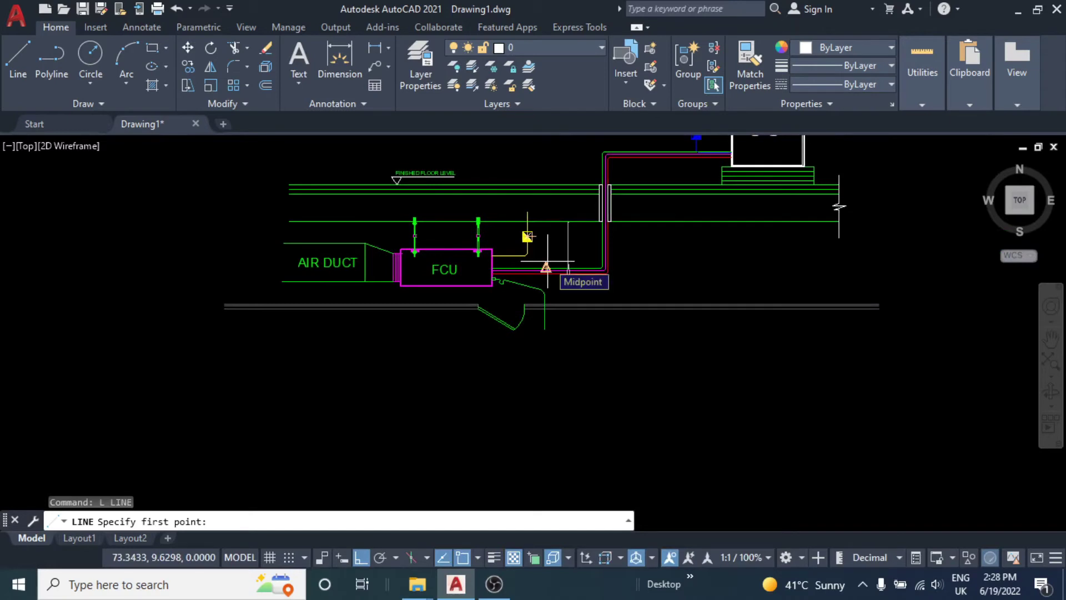
middle_click_drag(599, 265, 599, 332)
scroll(565, 289, "up", 4)
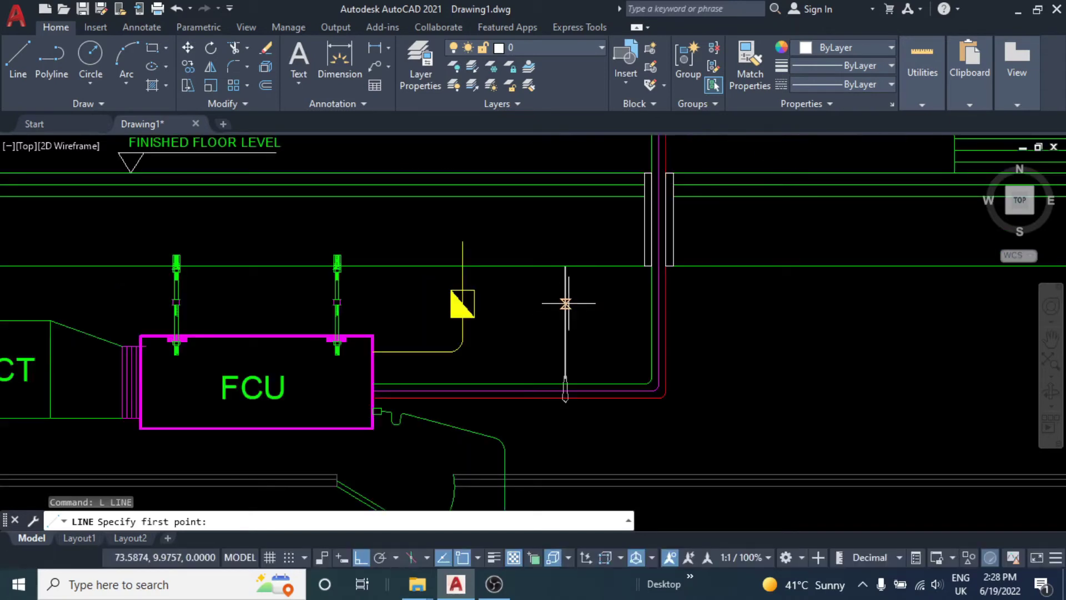
left_click(566, 304)
left_click(361, 556)
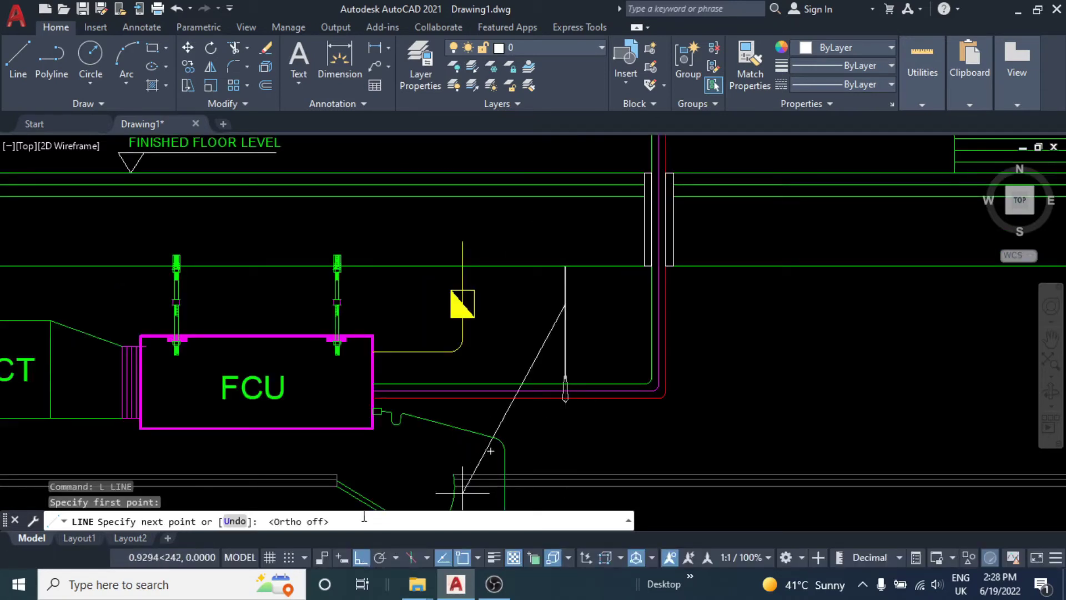
middle_click_drag(495, 142, 528, 238)
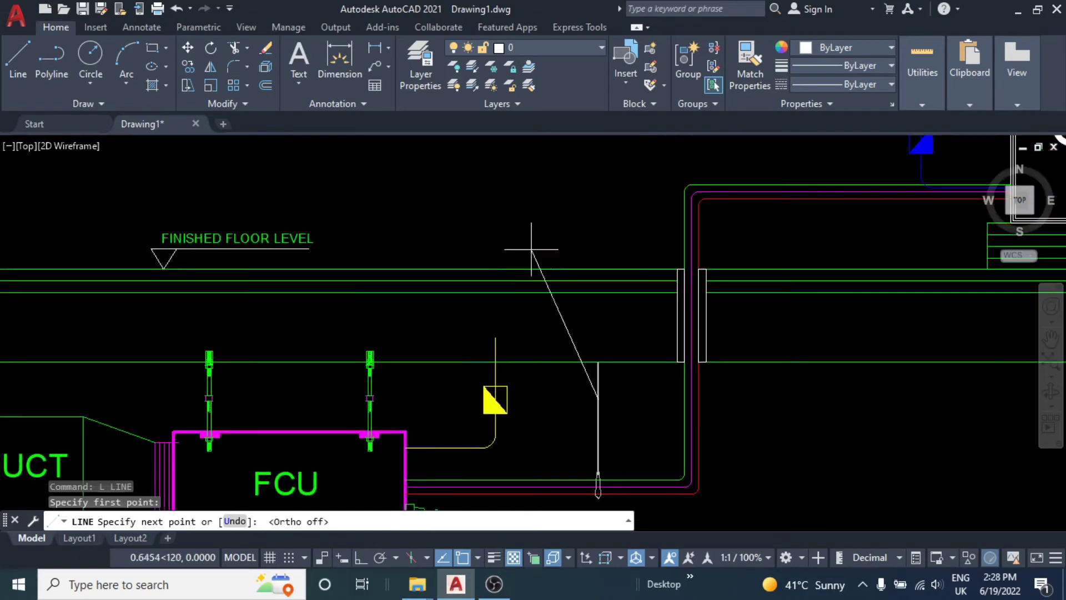
left_click(548, 185)
left_click(355, 558)
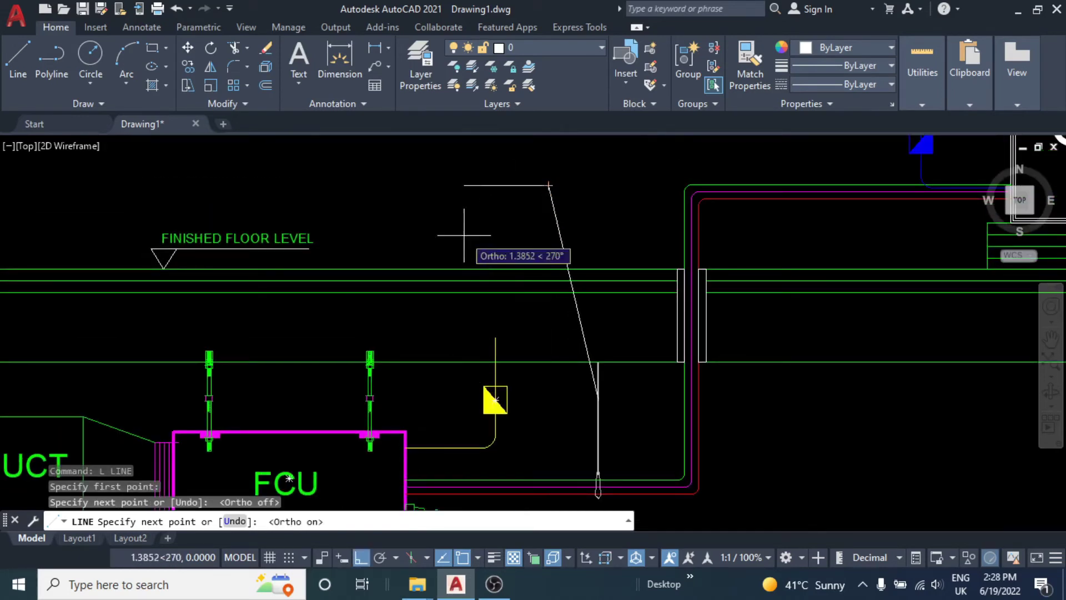
left_click(442, 185)
key("Escape")
- Inspect the trial line, then erase both trial lines
left_click(553, 221)
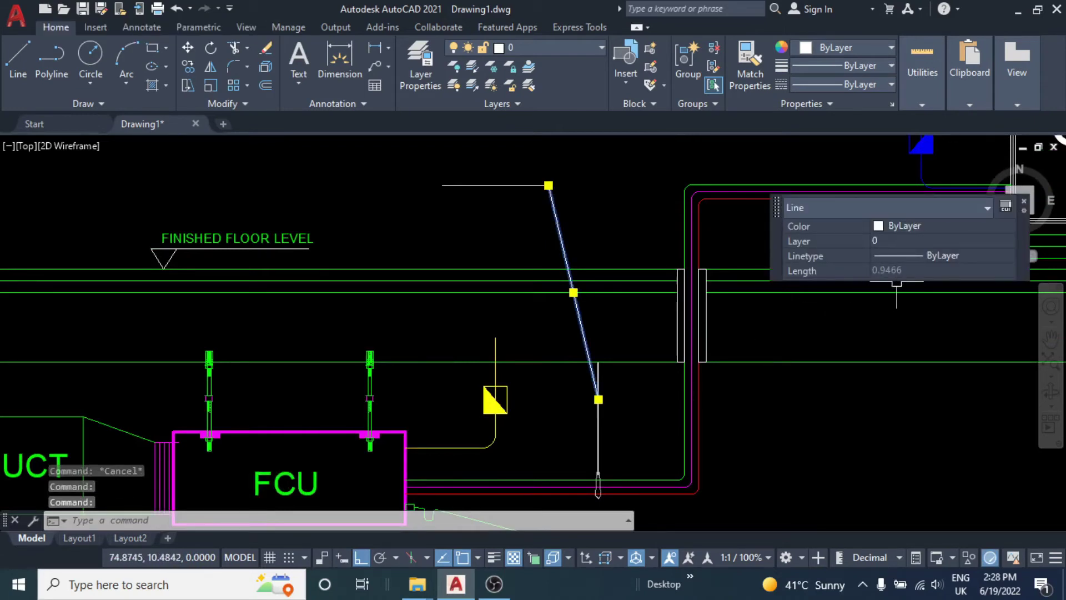
key("Escape")
left_click_drag(576, 174, 483, 212)
type("e")
key("Return")
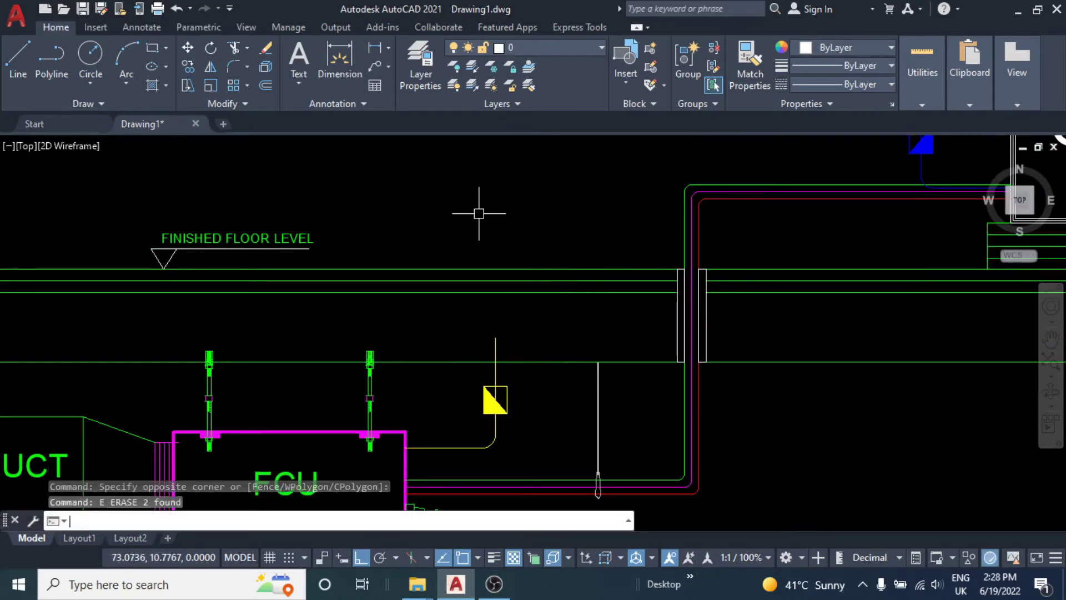
key("Escape")
key("Escape")
- Add a quick leader from the rod midpoint with a diagonal bend and horizontal tail leftward
type("QL")
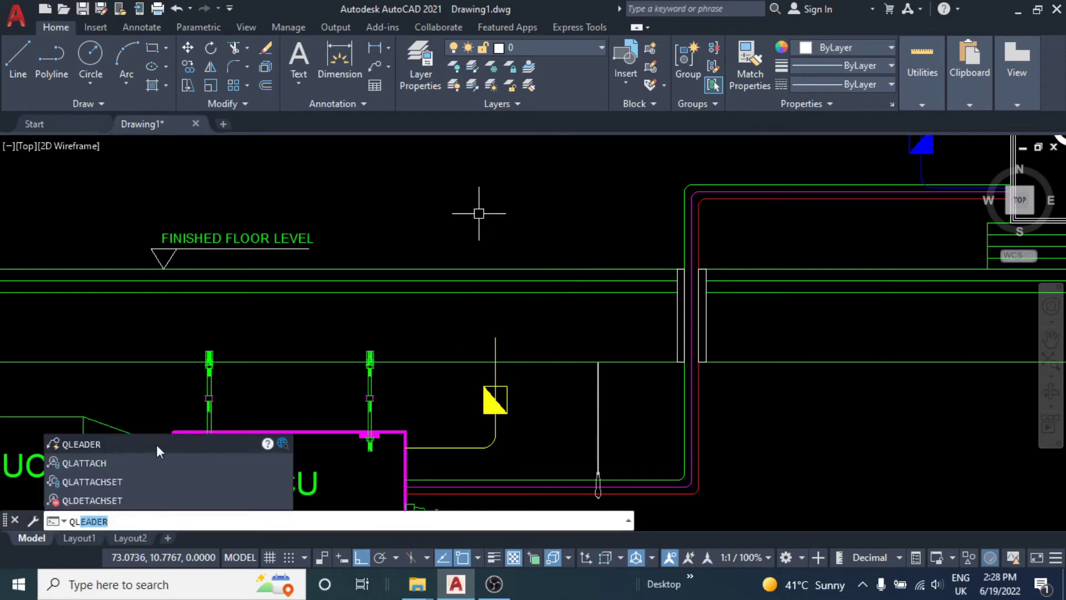
left_click(108, 448)
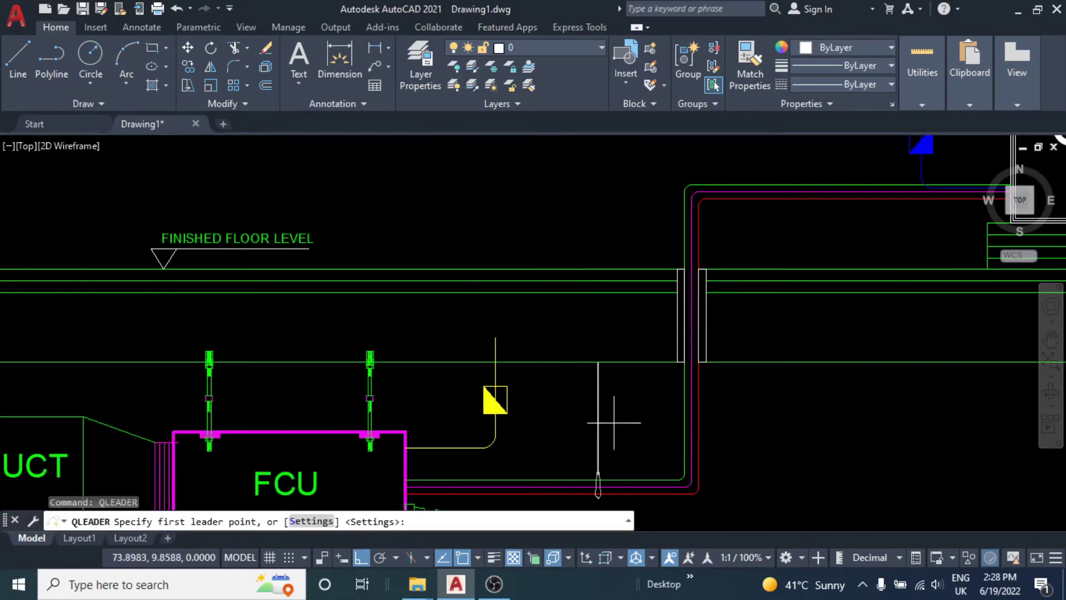
left_click(598, 417)
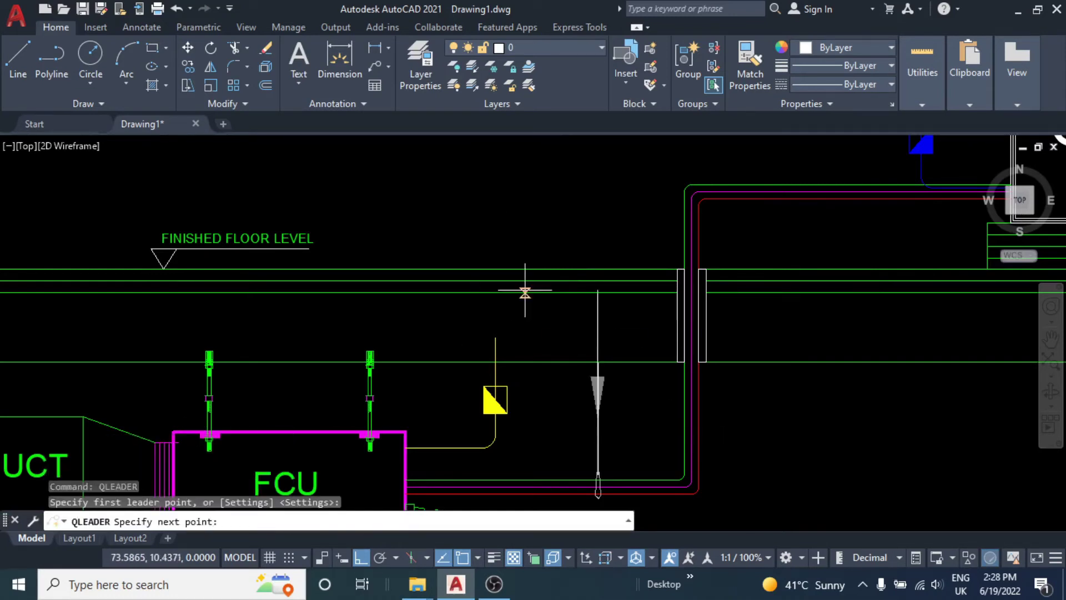
left_click(365, 553)
middle_click_drag(552, 209, 571, 274)
left_click(566, 271)
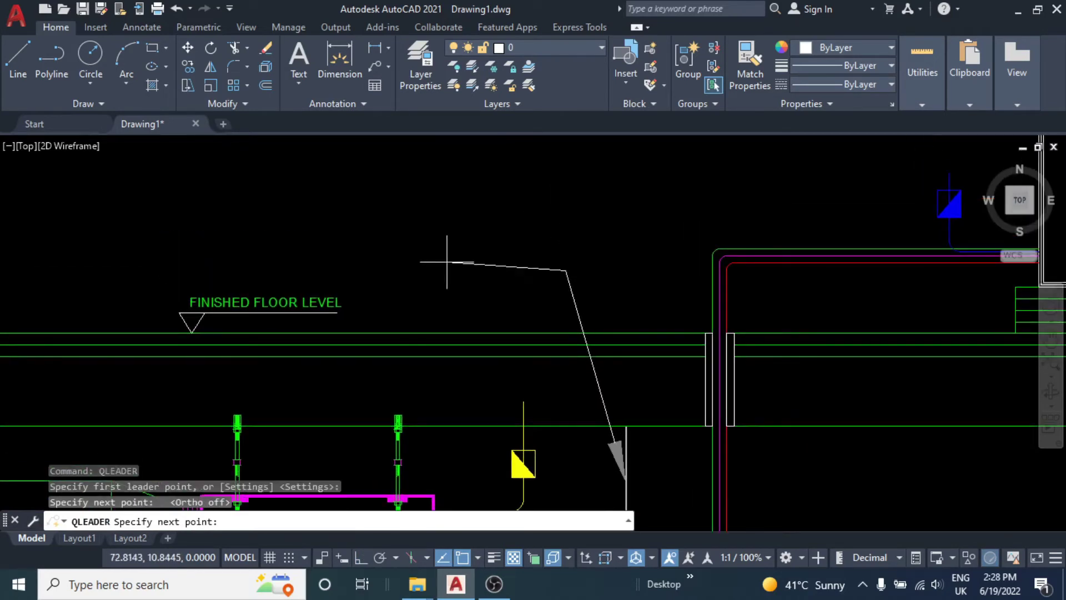
left_click(364, 559)
left_click(519, 244)
key("Escape")
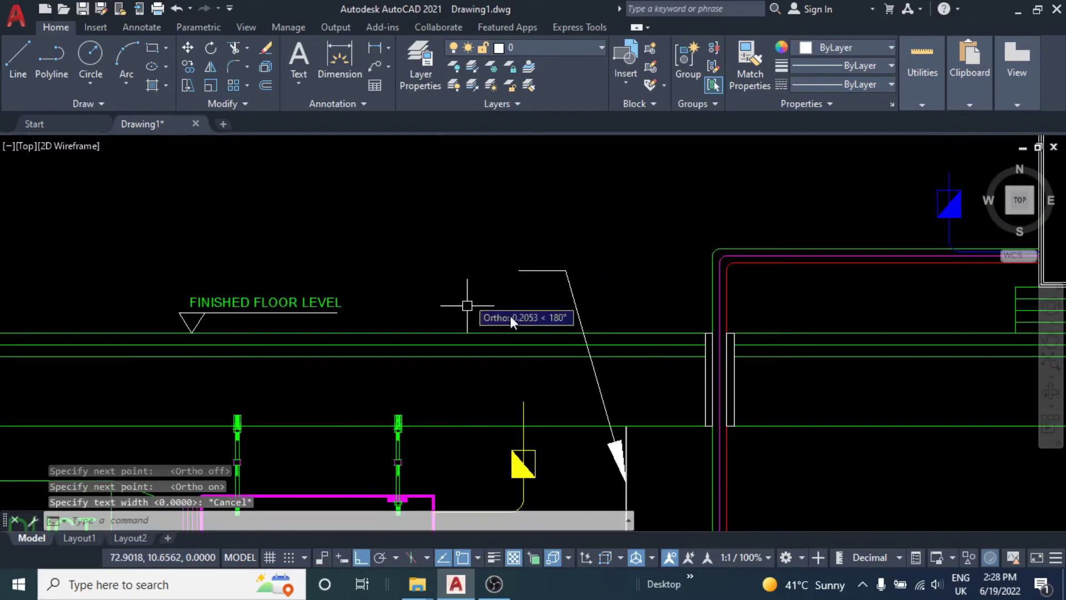
- Check the leader's arrow size of 0.1 in its properties
left_click(571, 287)
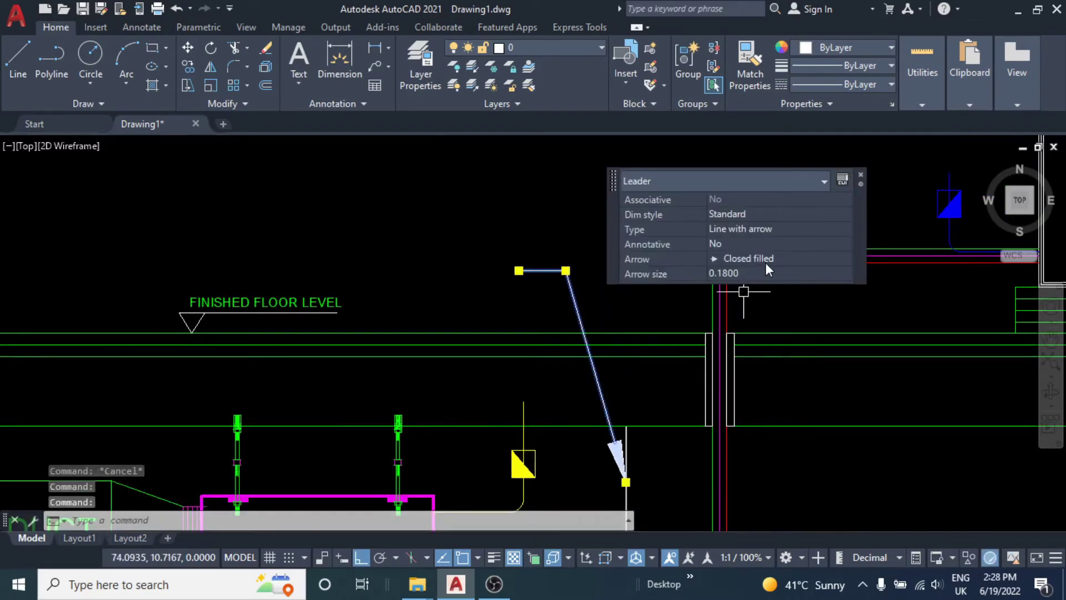
left_click(747, 272)
type("0.1000")
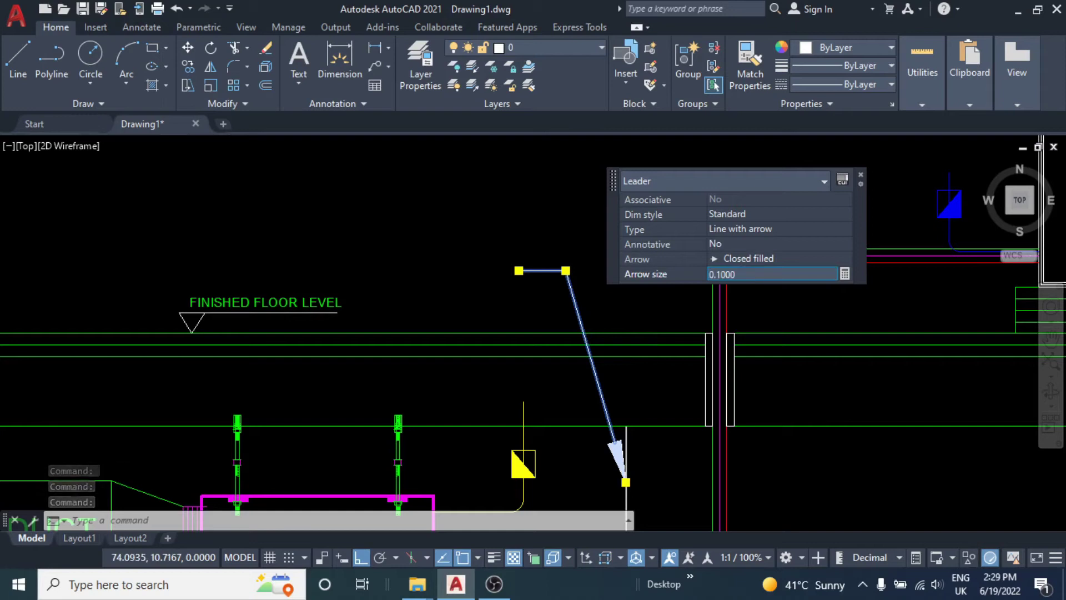
key("Escape")
scroll(604, 274, "down", 4)
scroll(443, 321, "up", 4)
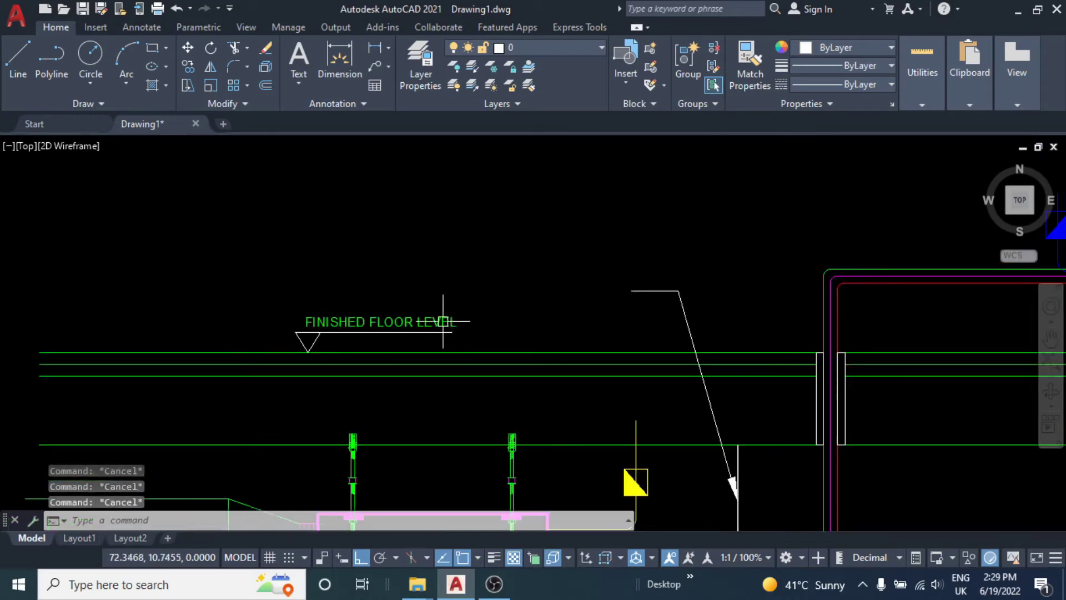
middle_click_drag(407, 319, 394, 277)
type("co")
key("Return")
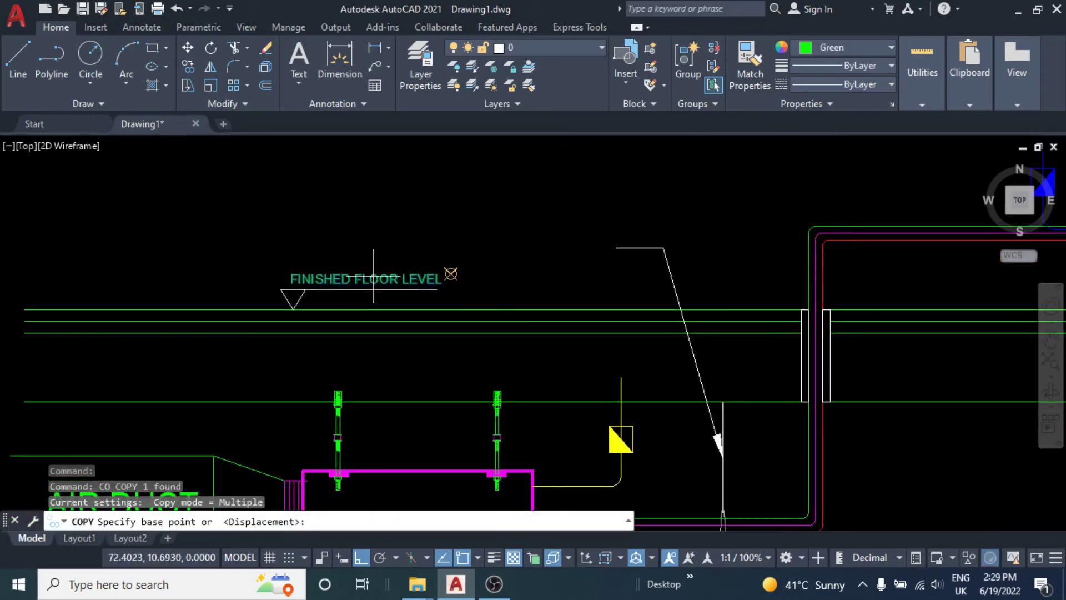
left_click(370, 262)
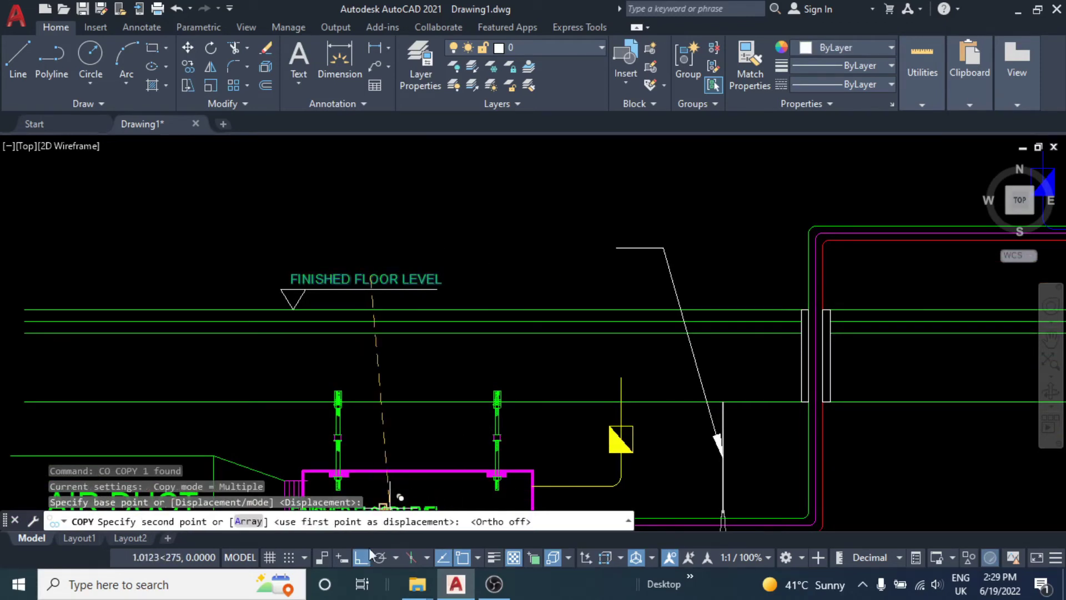
scroll(546, 240, "up", 2)
left_click(552, 213)
key("Escape")
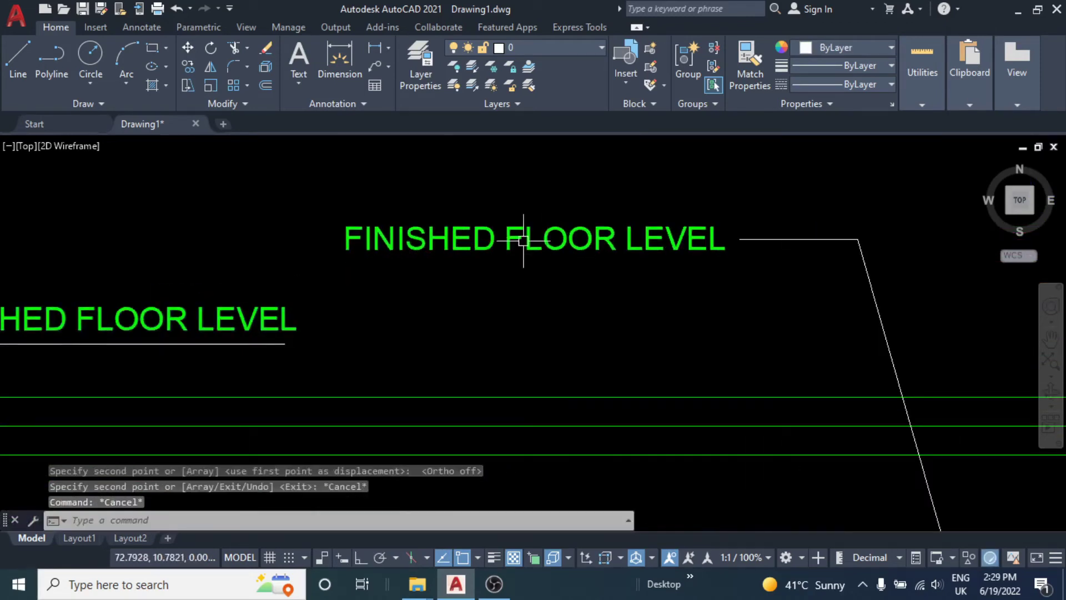
left_click(523, 240)
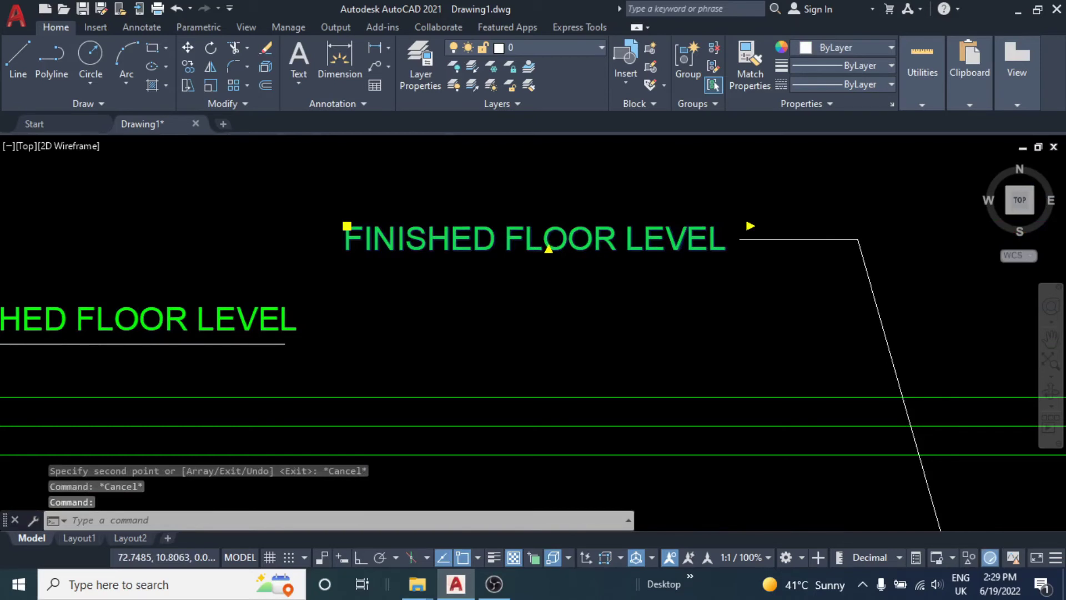
double_click(523, 240)
type("CLAMP SUPPORT")
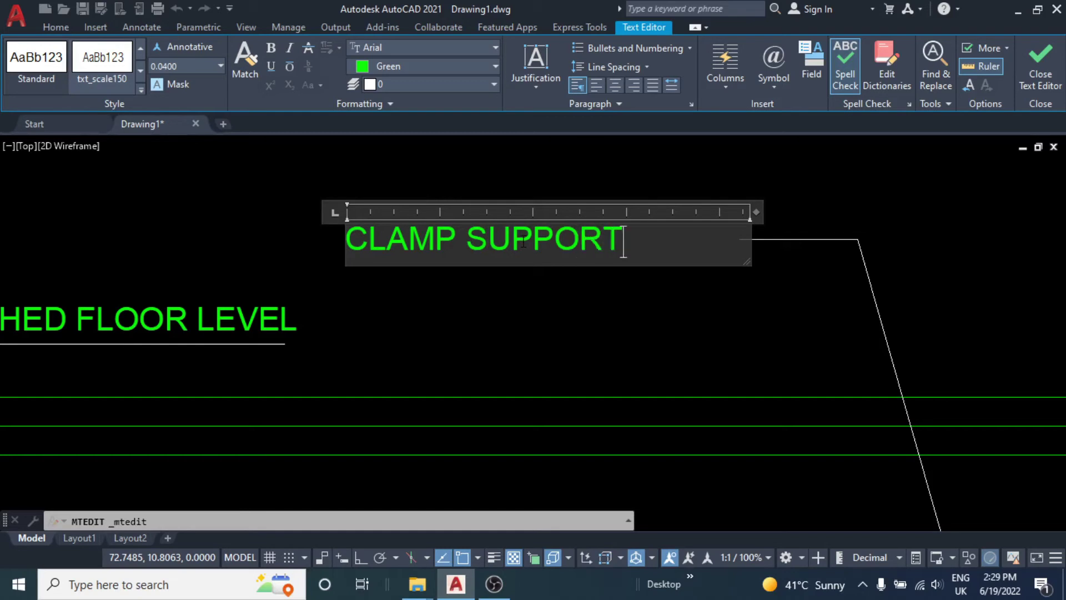
key("Escape")
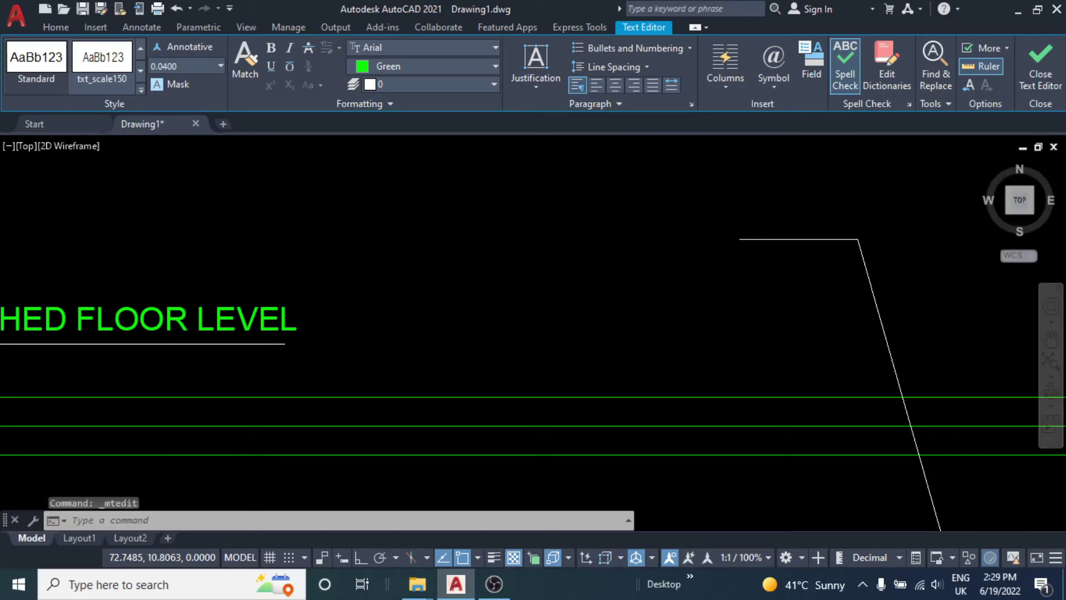
type("m")
key("Return")
left_click(499, 316)
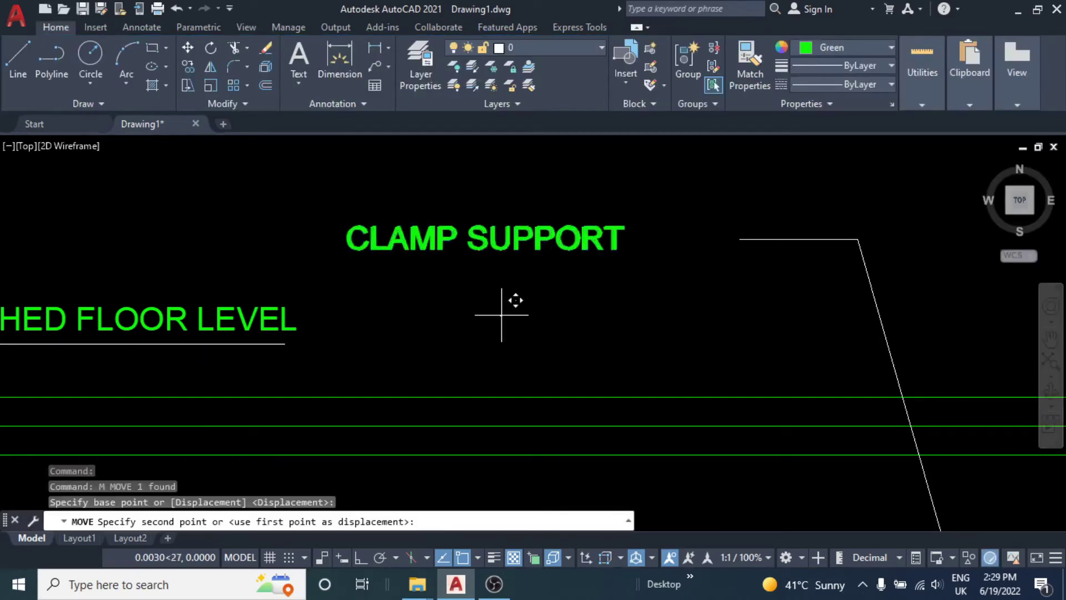
key("Escape")
key("Escape")
scroll(622, 316, "down", 3)
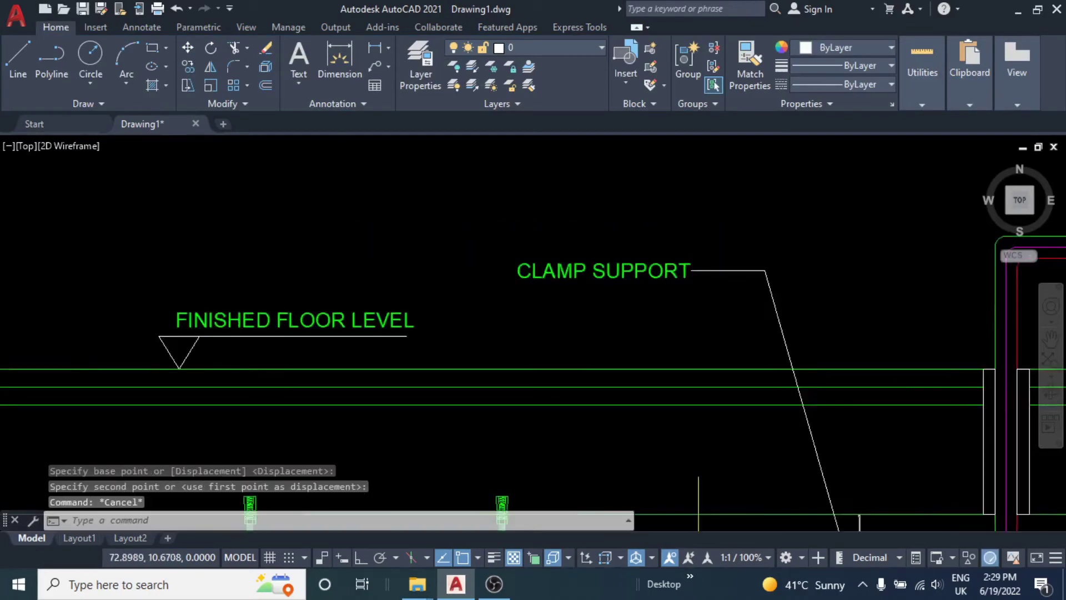
scroll(622, 277, "down", 2)
middle_click_drag(561, 237, 600, 238)
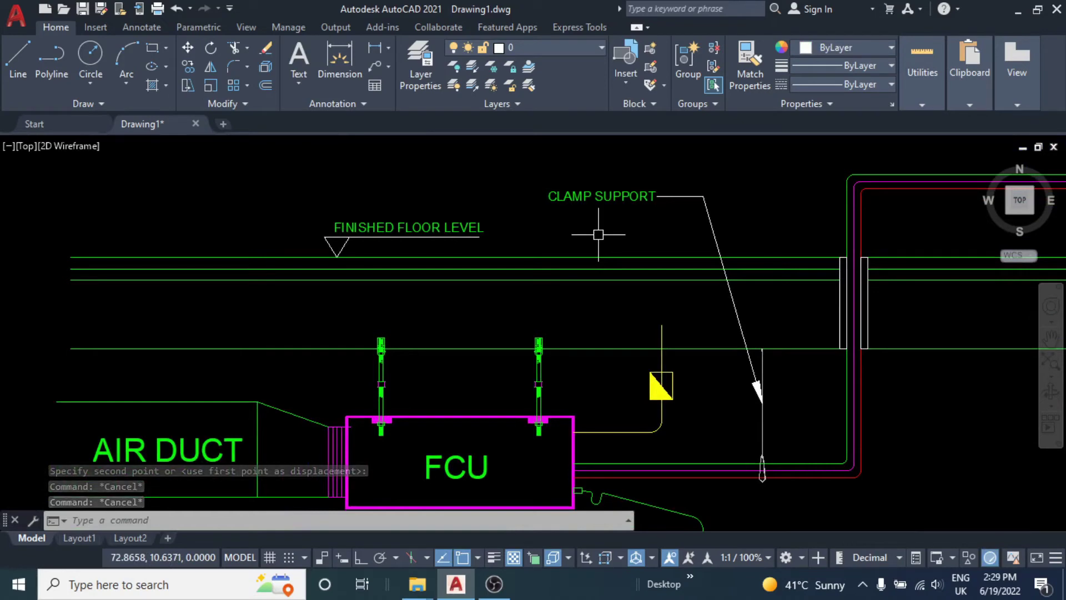
middle_click_drag(572, 214, 641, 234)
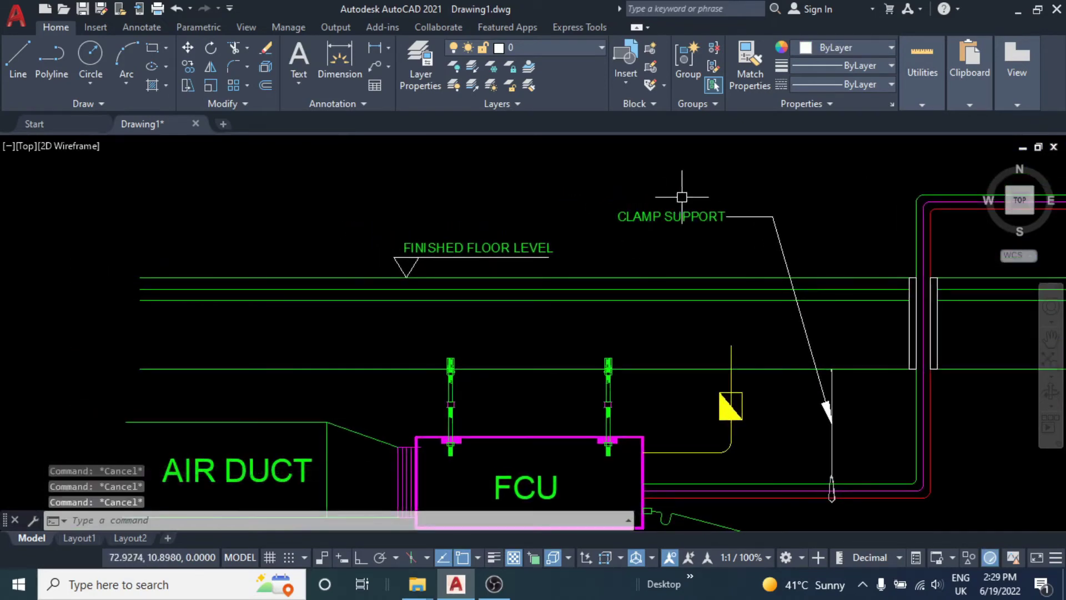
middle_click_drag(431, 259, 503, 329)
- Start a quick leader on the hanger rod nut, then cancel the misplaced attempt
type("q")
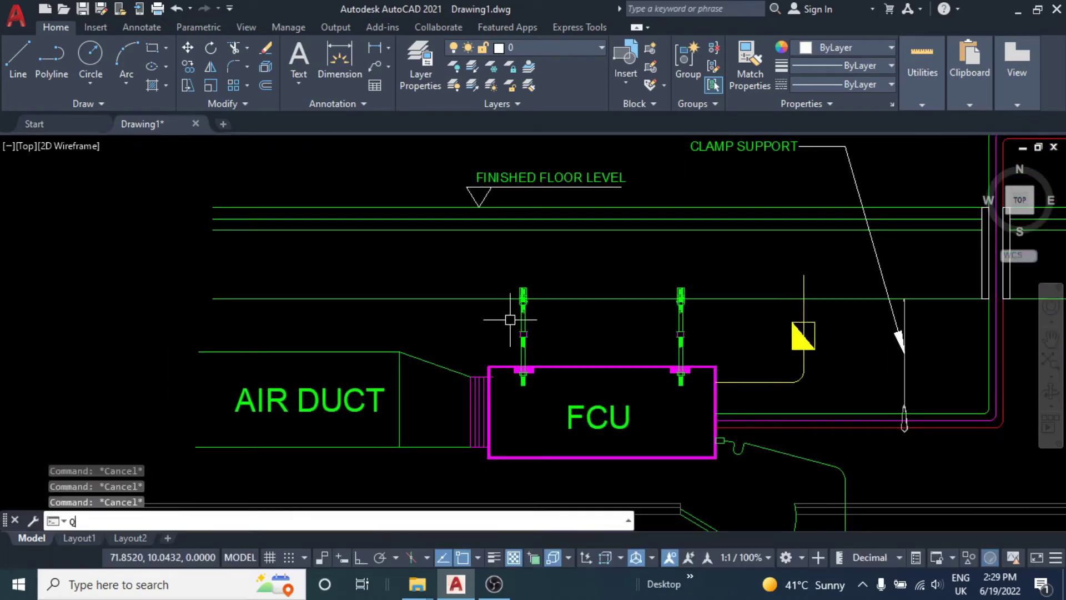
type("l")
key("Return")
scroll(511, 320, "up", 4)
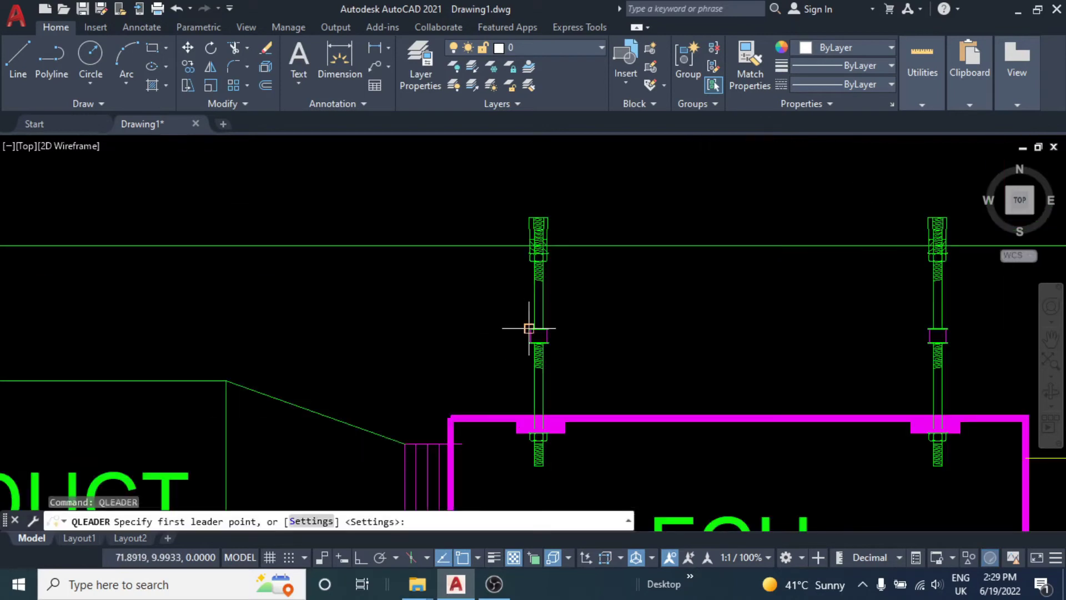
scroll(528, 329, "up", 2)
left_click(532, 340)
left_click(358, 552)
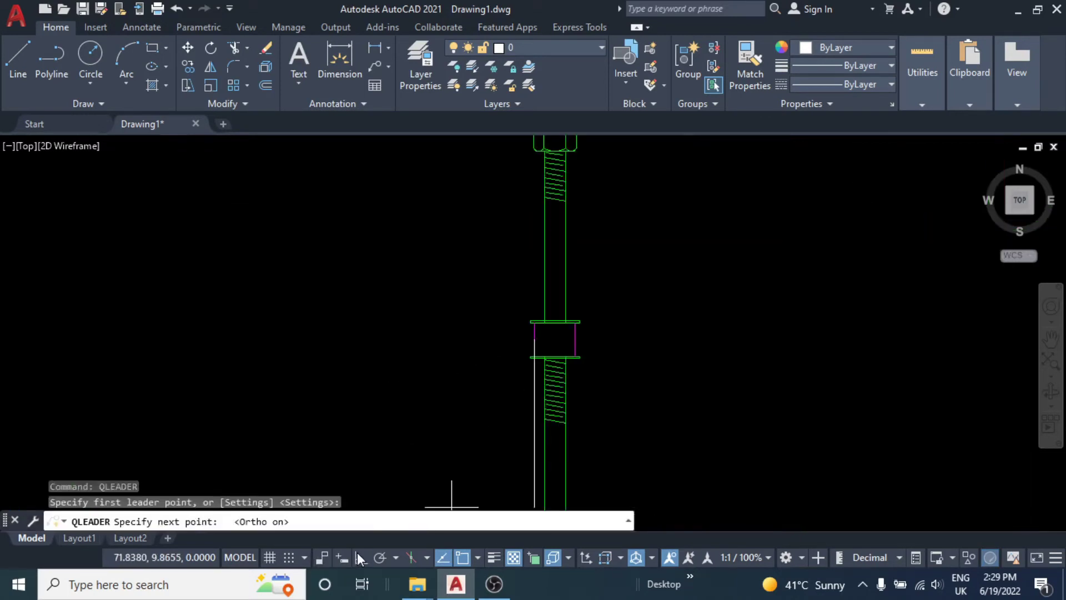
scroll(335, 354, "down", 3)
scroll(361, 353, "down", 3)
key("Escape")
- Draw an orthogonal leader from the left pointing at the isolator nut on the left hanger rod
type("q")
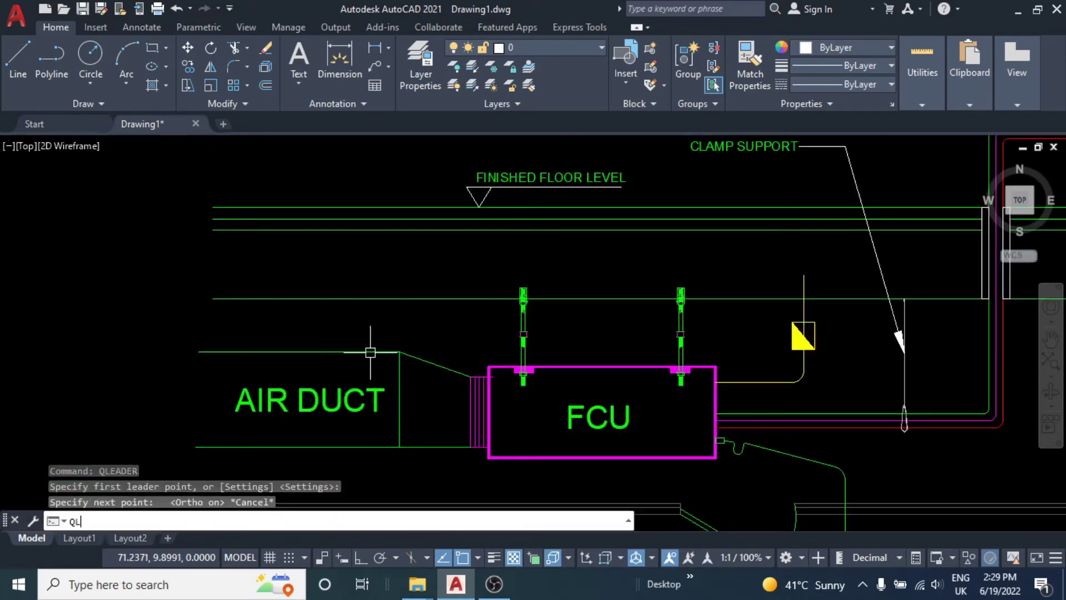
left_click(149, 450)
scroll(487, 328, "up", 3)
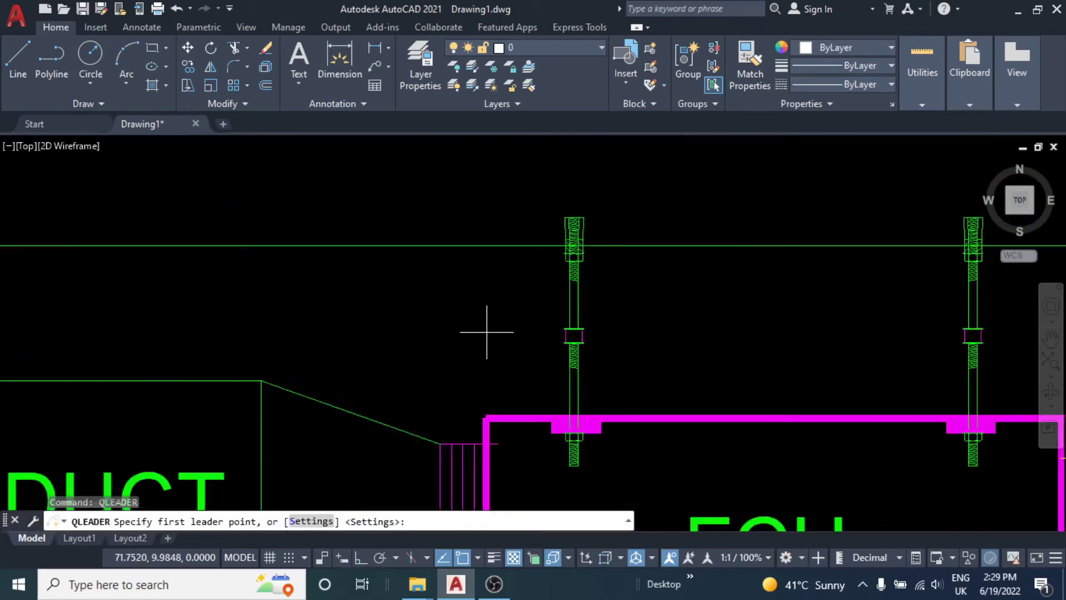
scroll(583, 345, "up", 2)
scroll(625, 334, "up", 2)
left_click(625, 333)
scroll(590, 316, "down", 3)
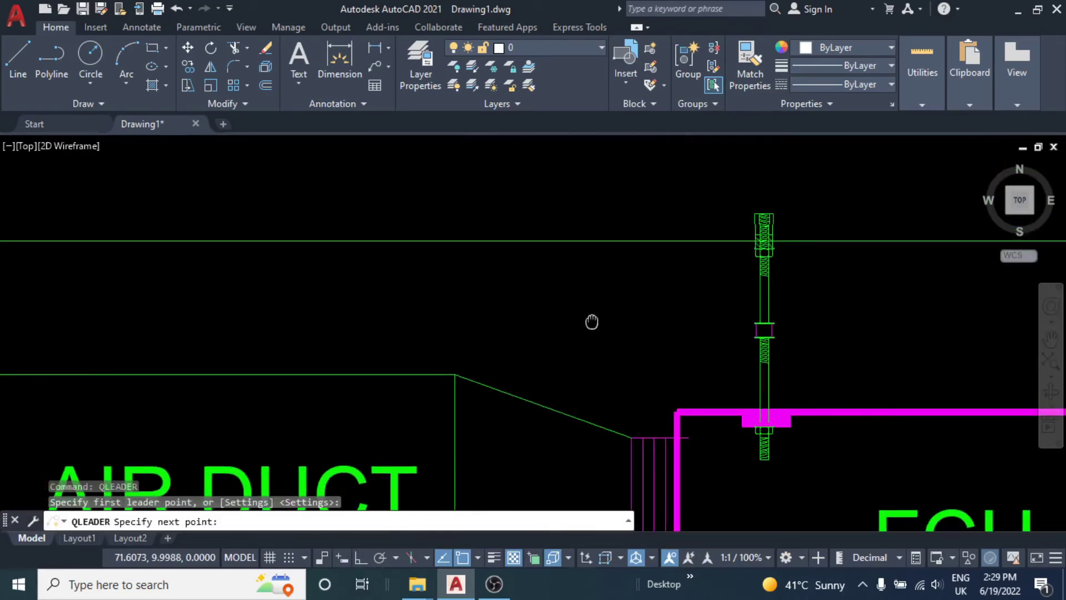
left_click(364, 556)
scroll(238, 305, "down", 3)
middle_click_drag(238, 305, 317, 281)
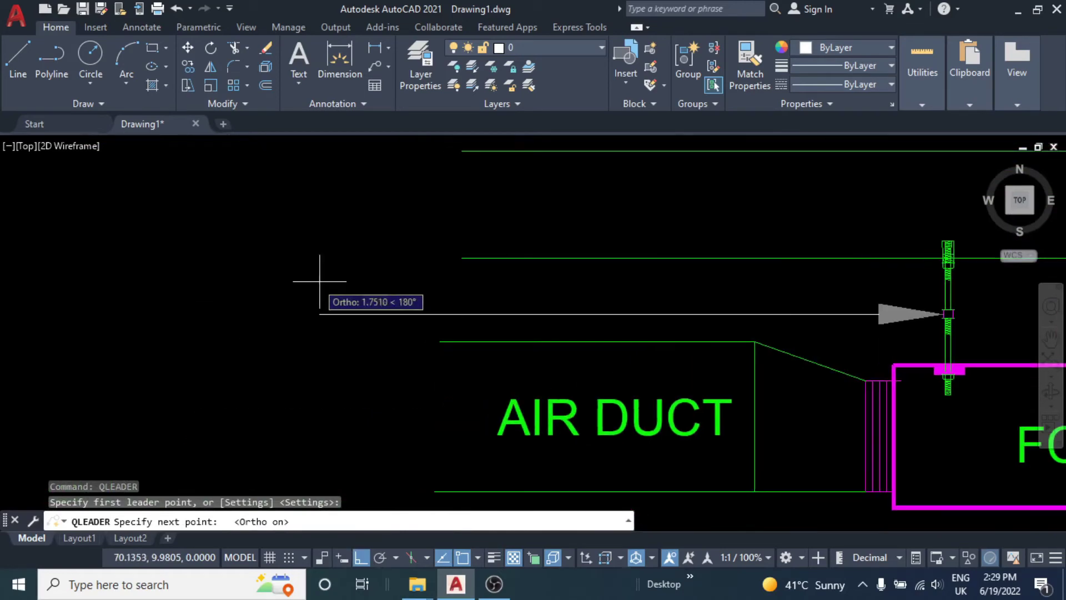
key("Escape")
scroll(473, 269, "down", 5)
scroll(690, 183, "up", 3)
scroll(430, 278, "up", 2)
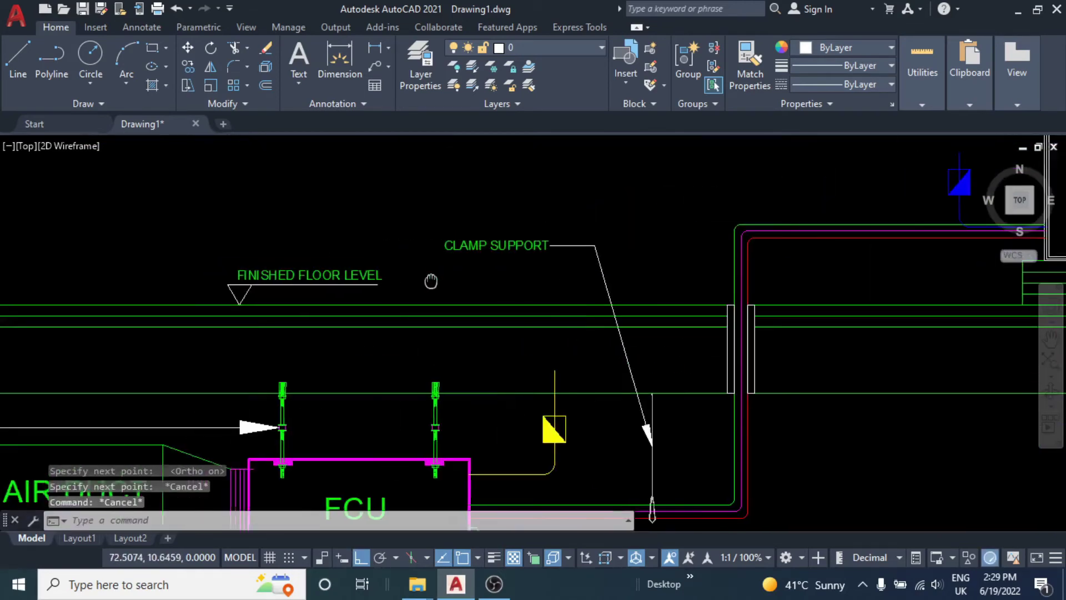
scroll(528, 257, "up", 2)
key("Escape")
- Scale the CLAMP SUPPORT label by 1.2 from its start point
left_click(543, 225)
middle_click_drag(542, 225, 494, 230)
type("sc")
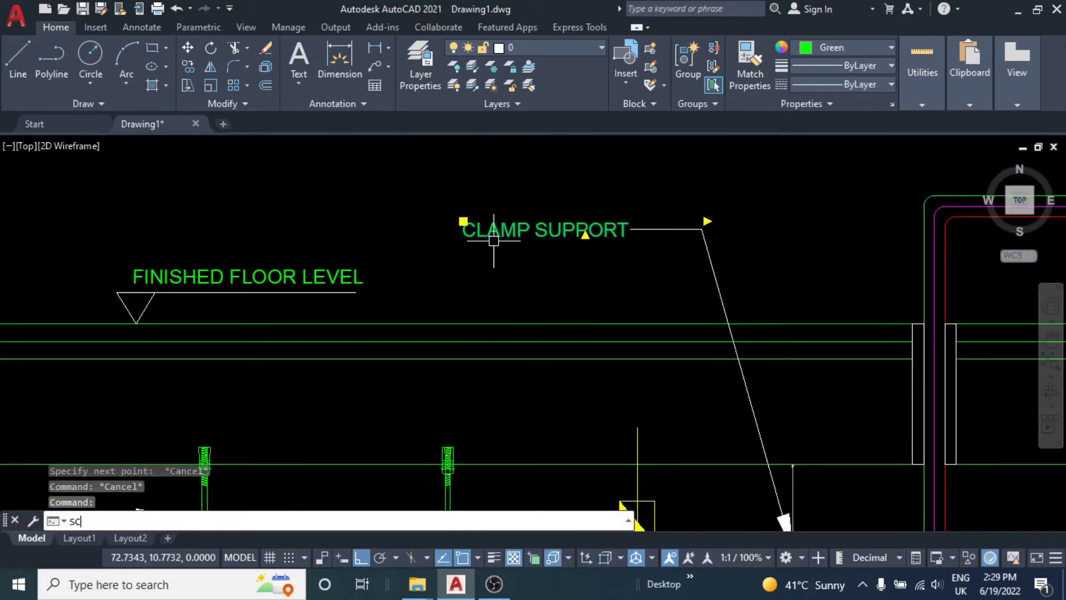
key("Return")
left_click(487, 228)
type("1.2")
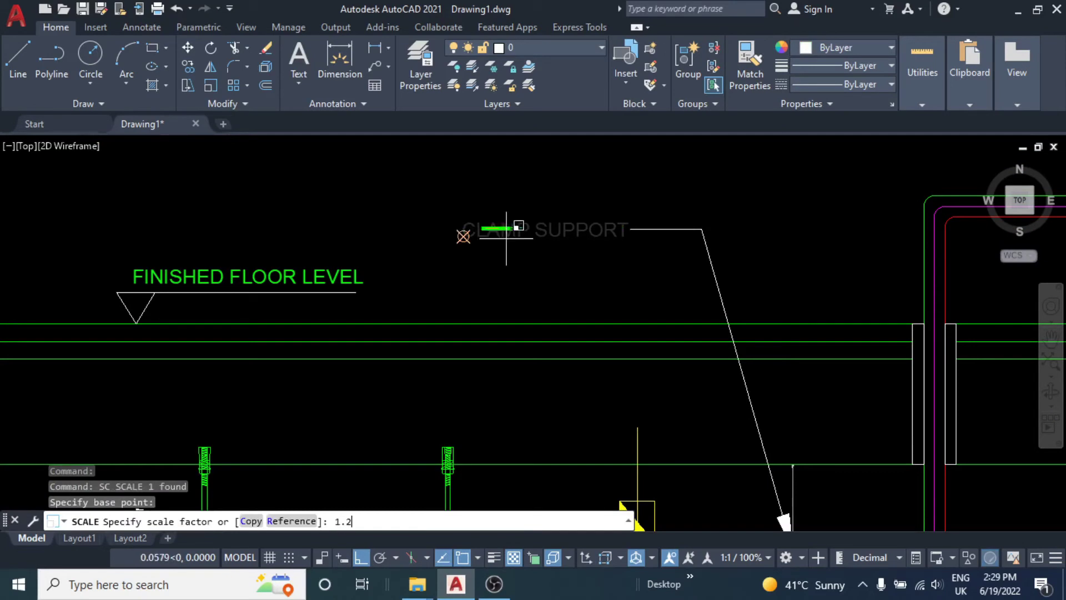
key("Return")
- Start moving the CLAMP SUPPORT label, then abandon the move
scroll(555, 273, "up", 4)
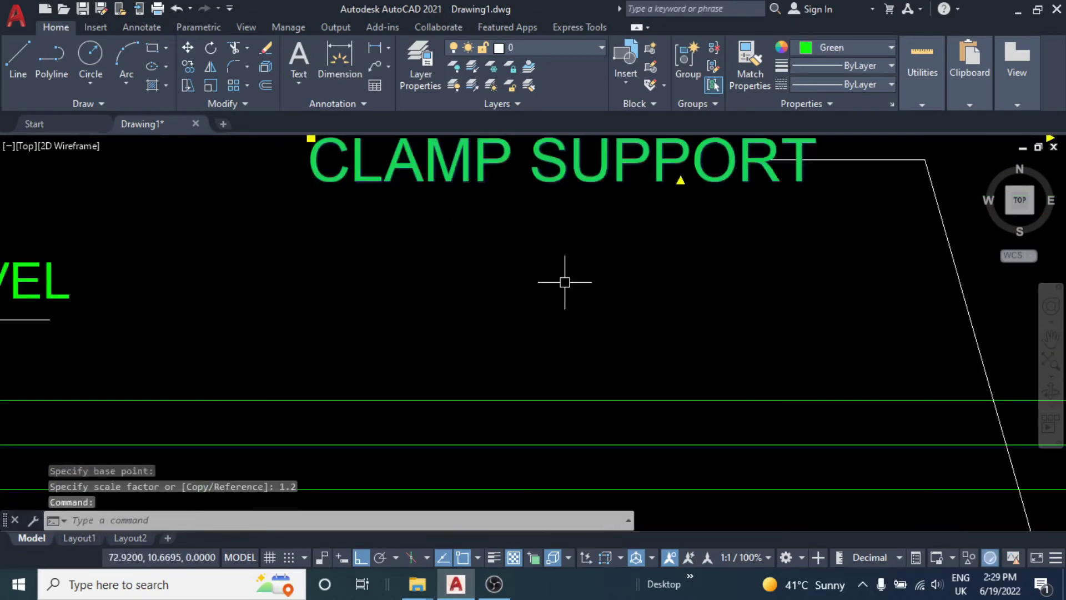
type("m")
key("Return")
left_click(637, 254)
key("Escape")
scroll(518, 286, "down", 3)
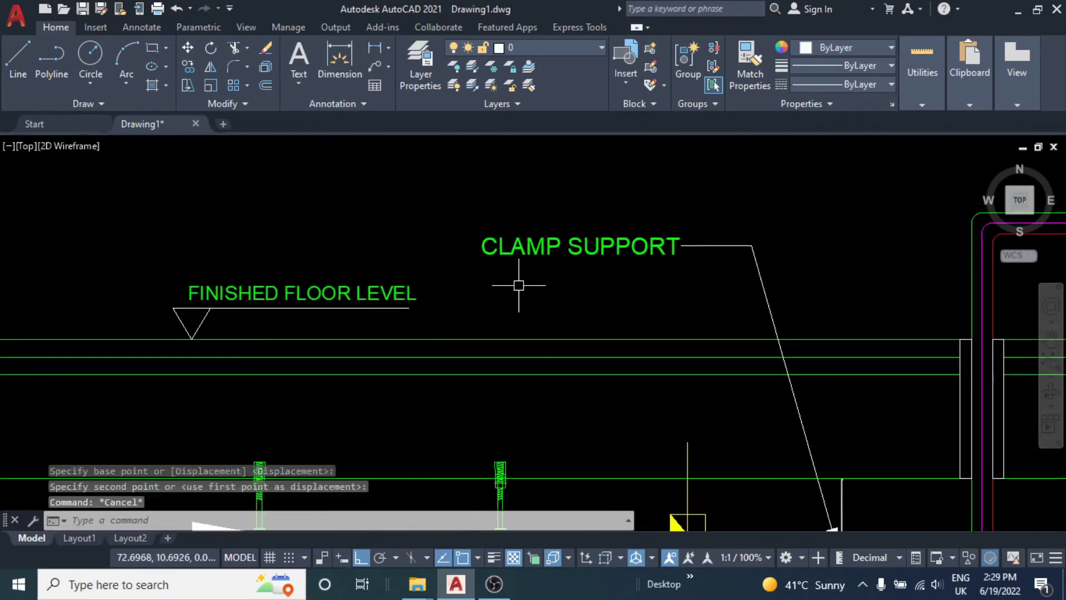
key("Escape")
- Match FINISHED FLOOR LEVEL's text properties to the CLAMP SUPPORT label
middle_click_drag(346, 290, 418, 294)
type("MA")
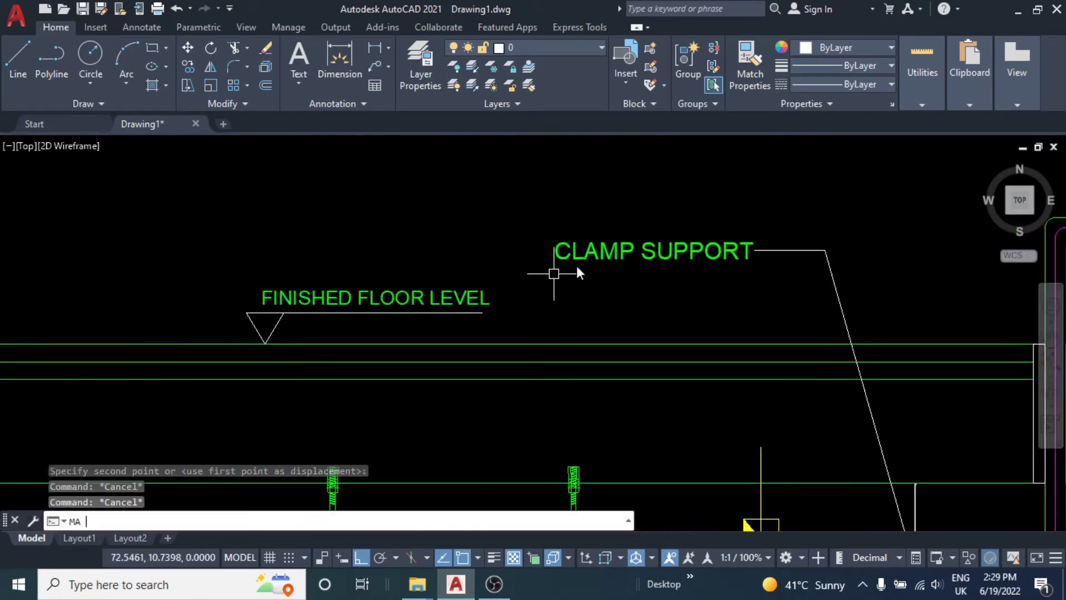
key("Return")
left_click(589, 255)
left_click(449, 297)
key("Escape")
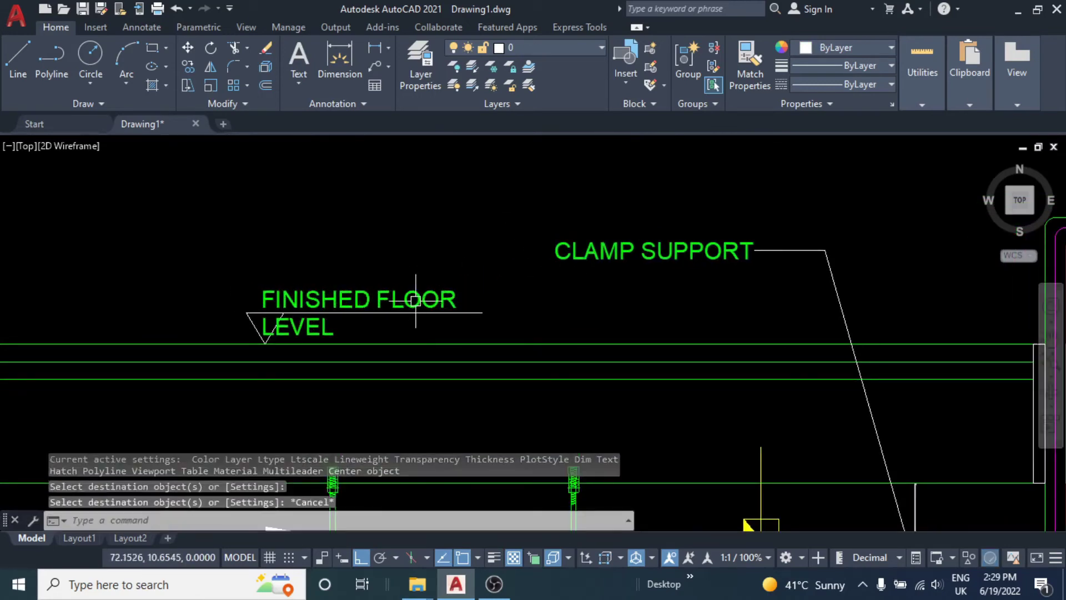
key("Escape")
- Widen the FINISHED FLOOR LEVEL text box so it stays on one line
left_click(415, 300)
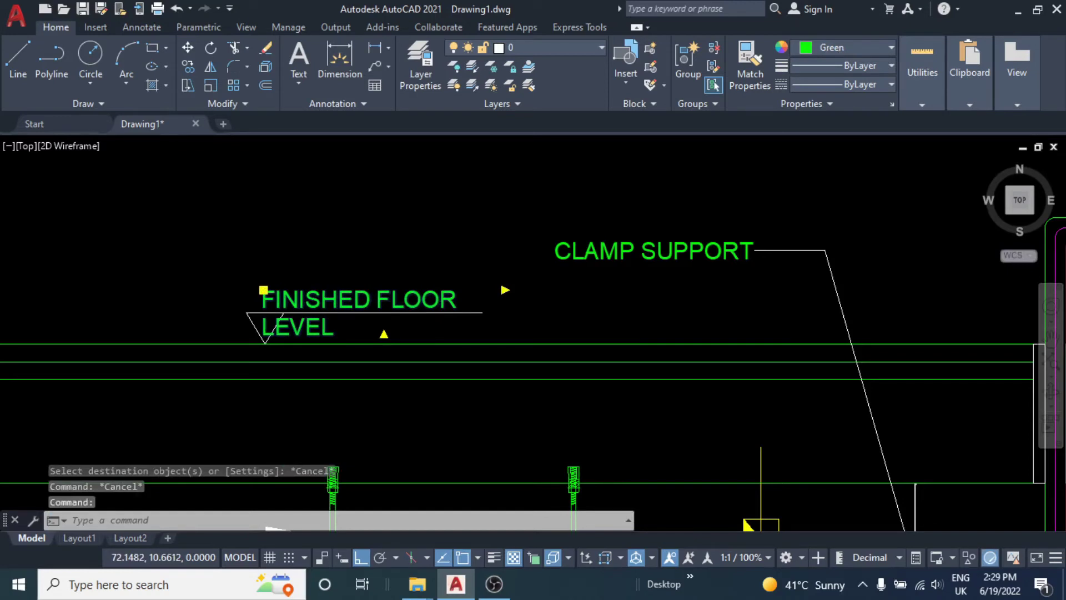
double_click(422, 300)
left_click_drag(511, 276, 550, 276)
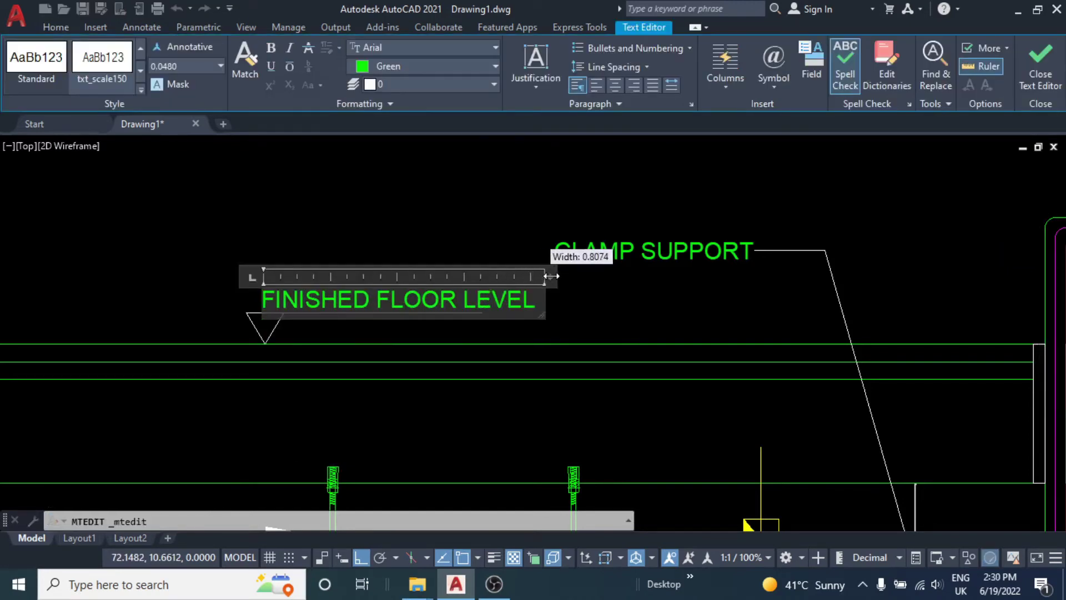
left_click(611, 308)
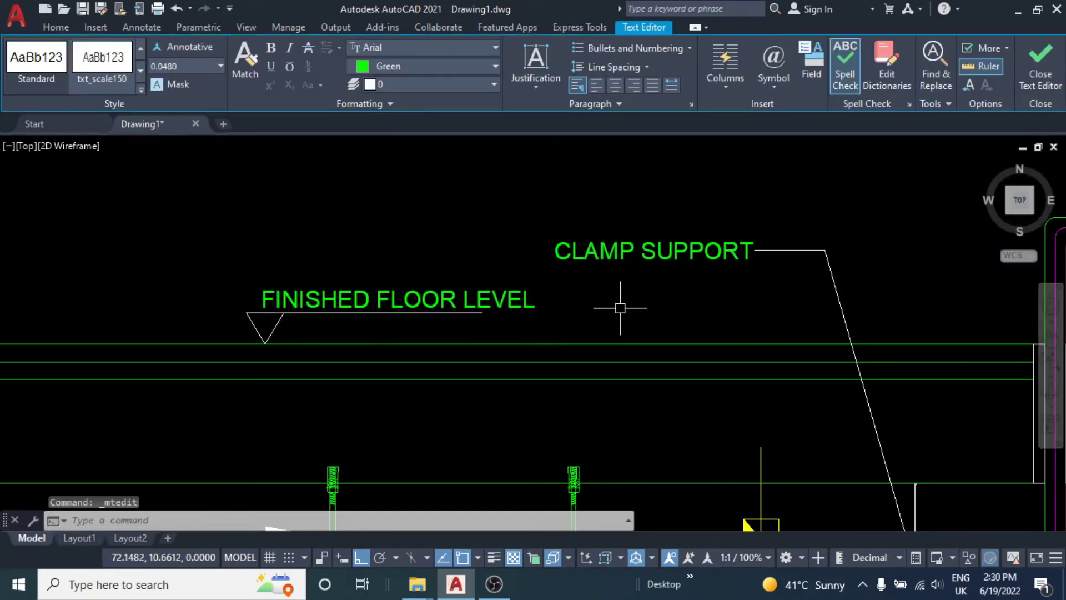
left_click(605, 250)
type("CO")
key("Return")
- Place a copy of the CLAMP SUPPORT label beside the new leader's tail
left_click(611, 254)
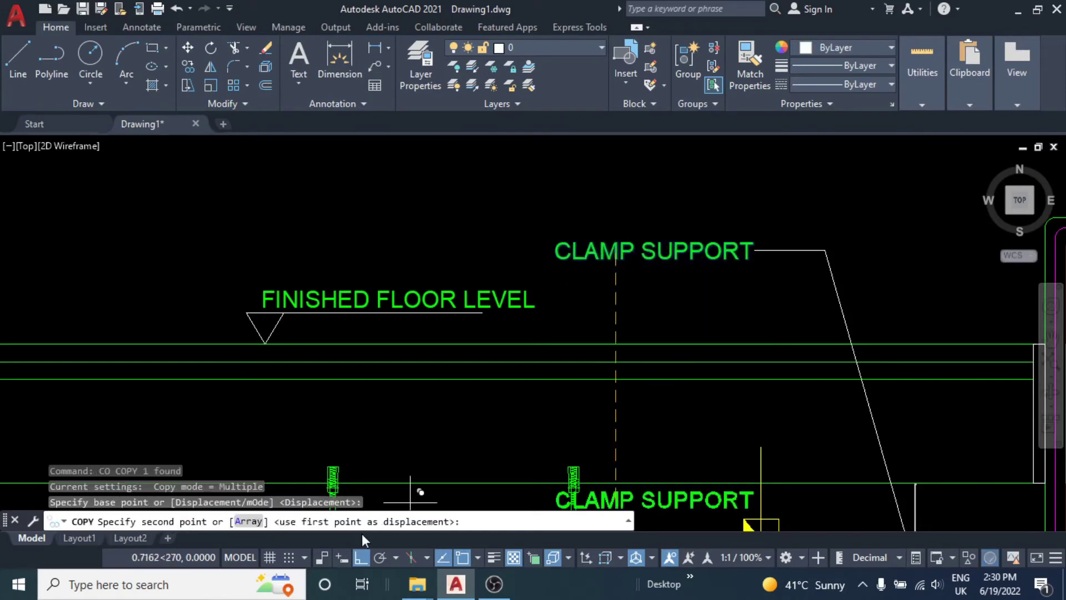
left_click(360, 557)
scroll(311, 356, "down", 2)
scroll(267, 284, "up", 5)
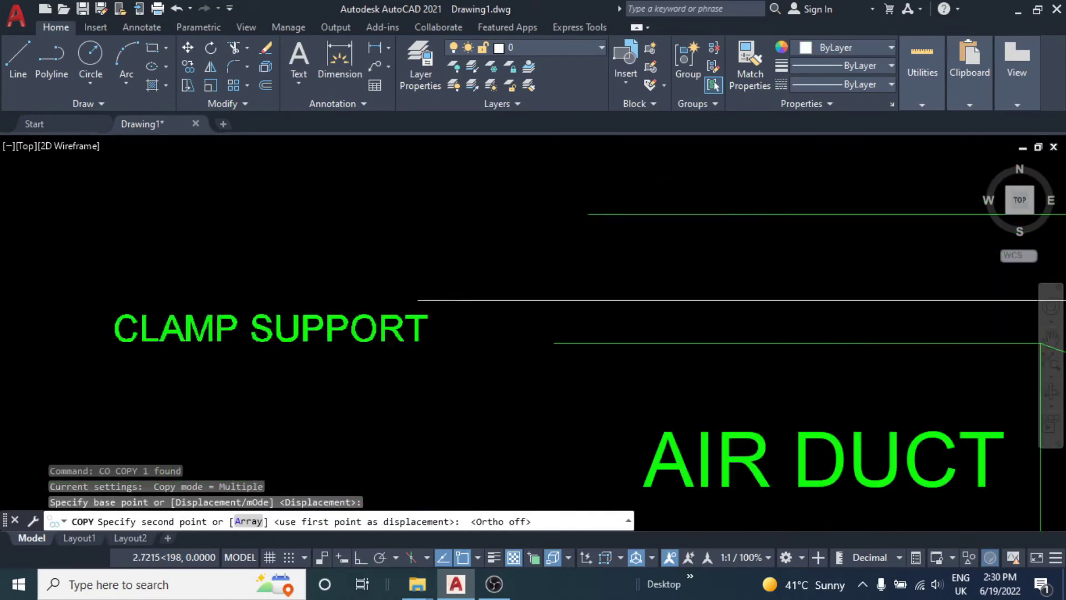
middle_click_drag(267, 284, 486, 275)
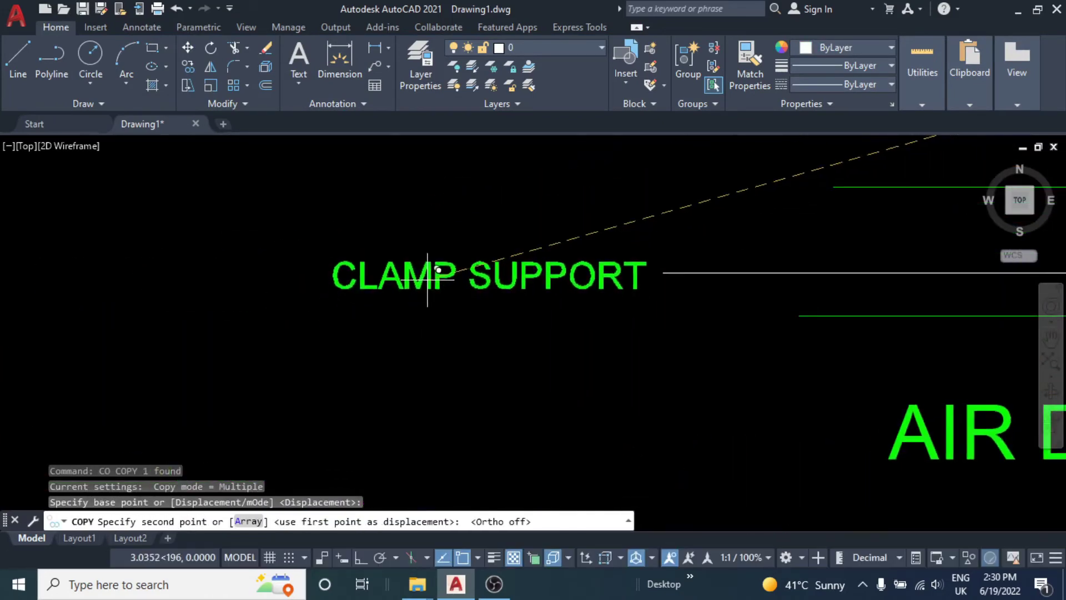
left_click(428, 269)
key("Escape")
key("Escape")
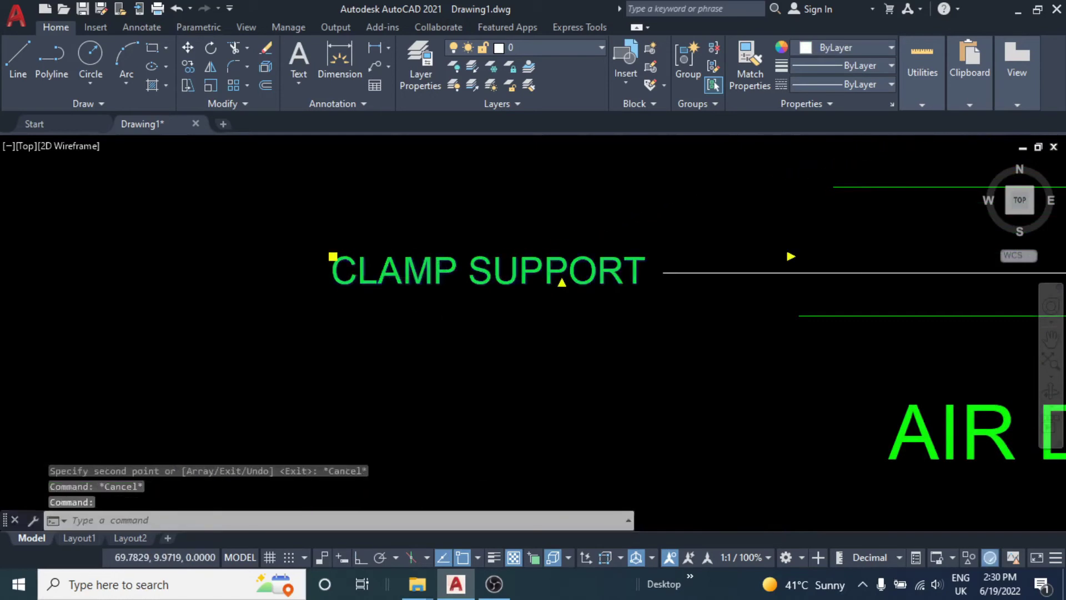
- Reword the copy as VIBRATION ISOLATOR and begin moving it to the leader tail
double_click(417, 272)
type("VIBRATION ISOLATOR")
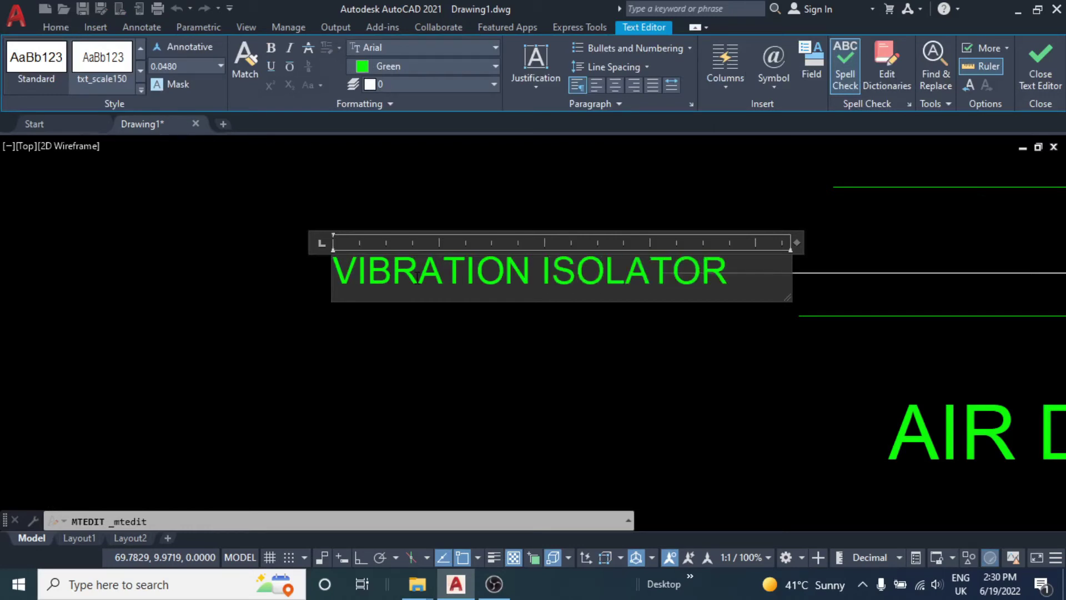
left_click(645, 364)
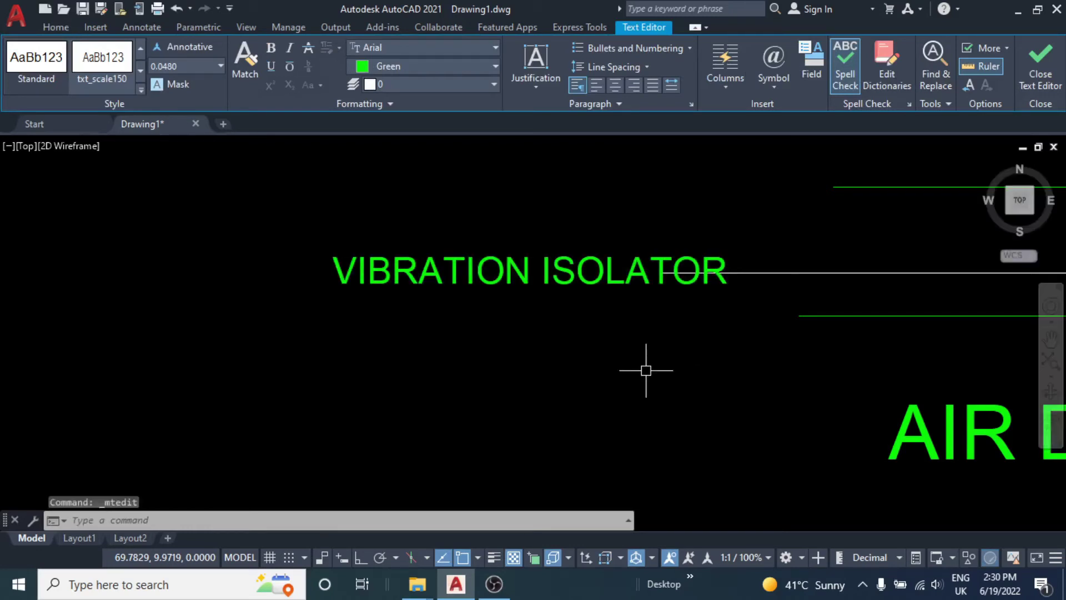
left_click(511, 267)
middle_click_drag(500, 292, 595, 348)
type("m")
key("Return")
left_click(641, 376)
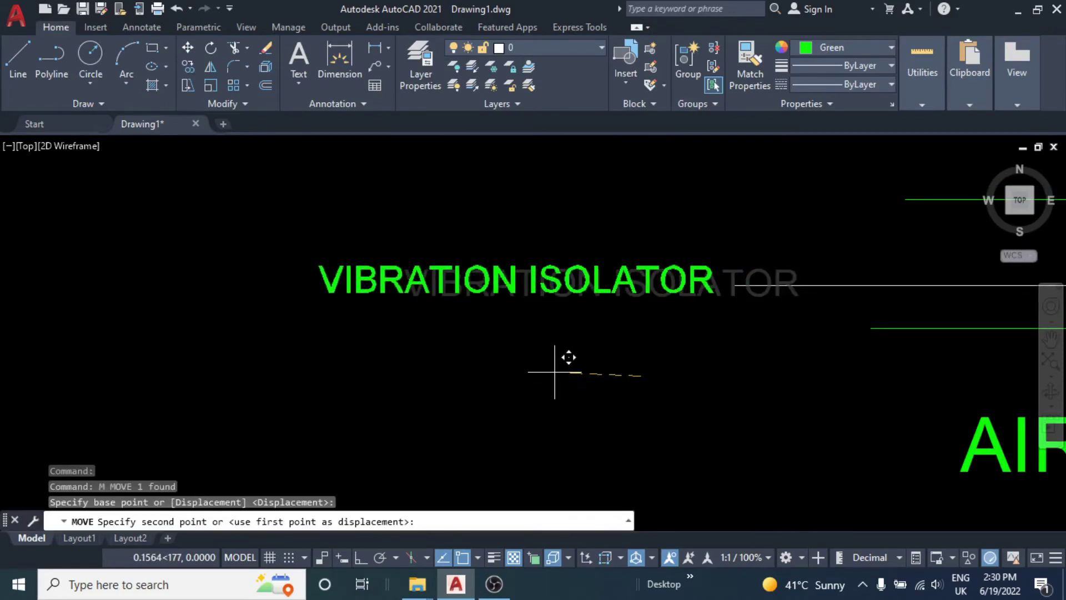
- Copy the VIBRATION ISOLATOR label to a spot near the lower piping
key("Escape")
key("Escape")
scroll(634, 372, "down", 3)
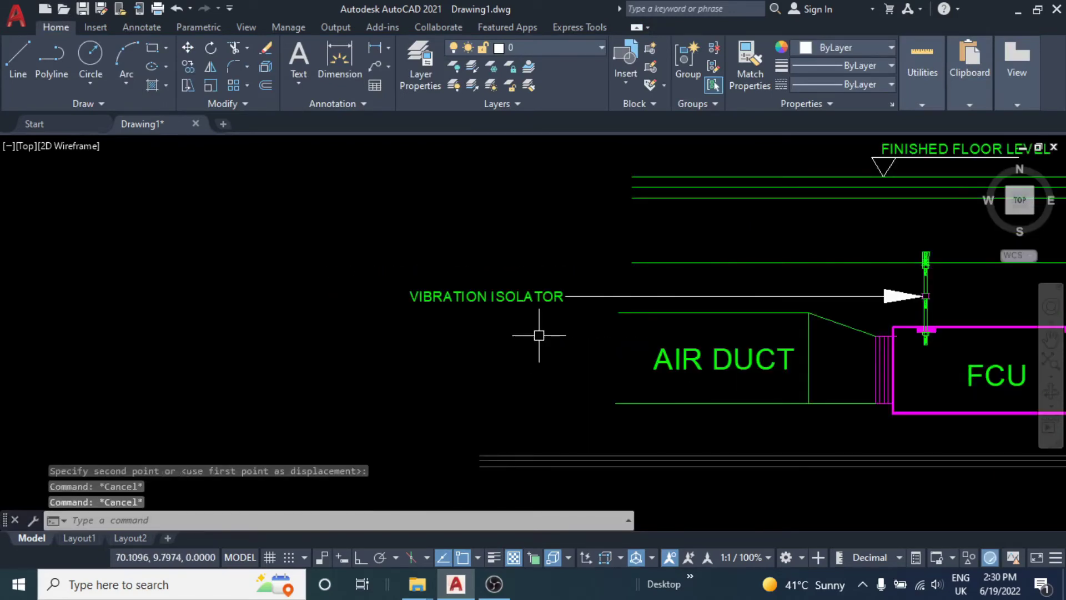
scroll(537, 333, "down", 2)
scroll(444, 309, "down", 2)
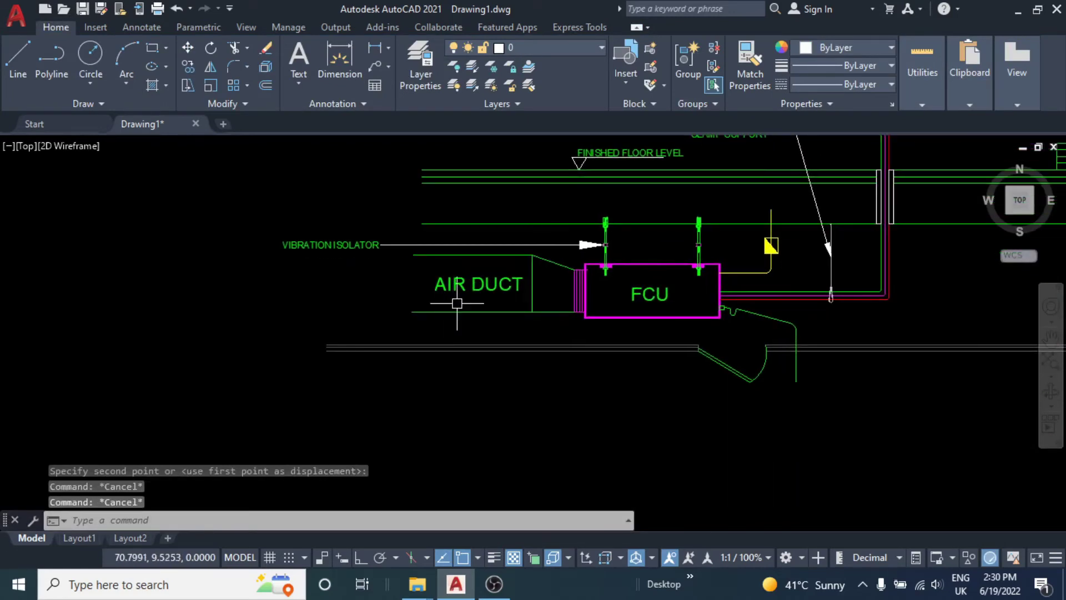
left_click(339, 243)
type("co")
key("Return")
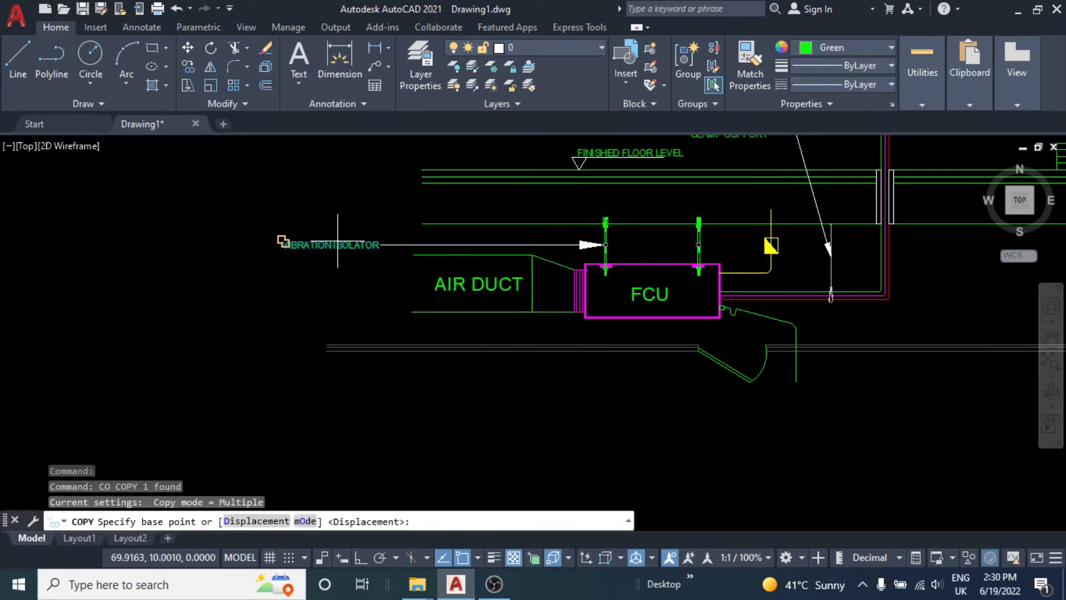
left_click(338, 243)
scroll(563, 355, "up", 2)
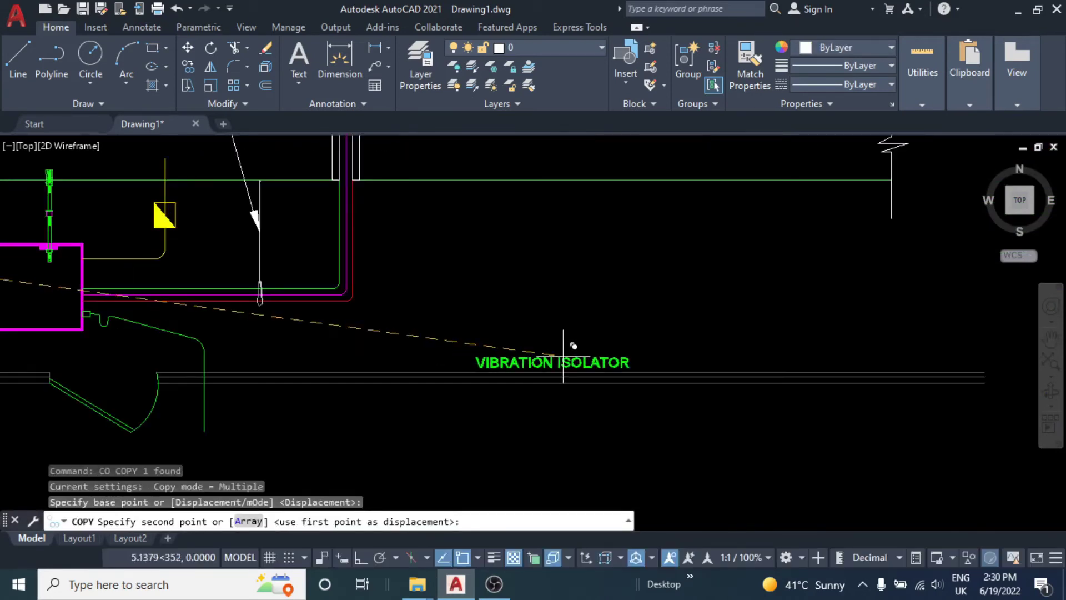
left_click(563, 355)
key("Escape")
key("Escape")
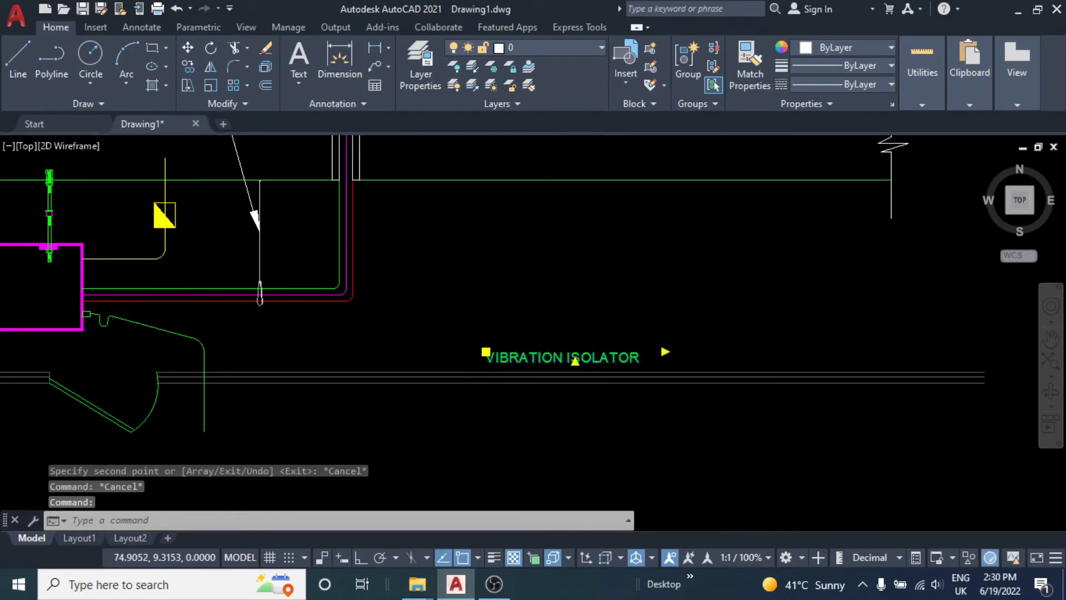
- Retype the copied label as FALSE CEILING
double_click(572, 358)
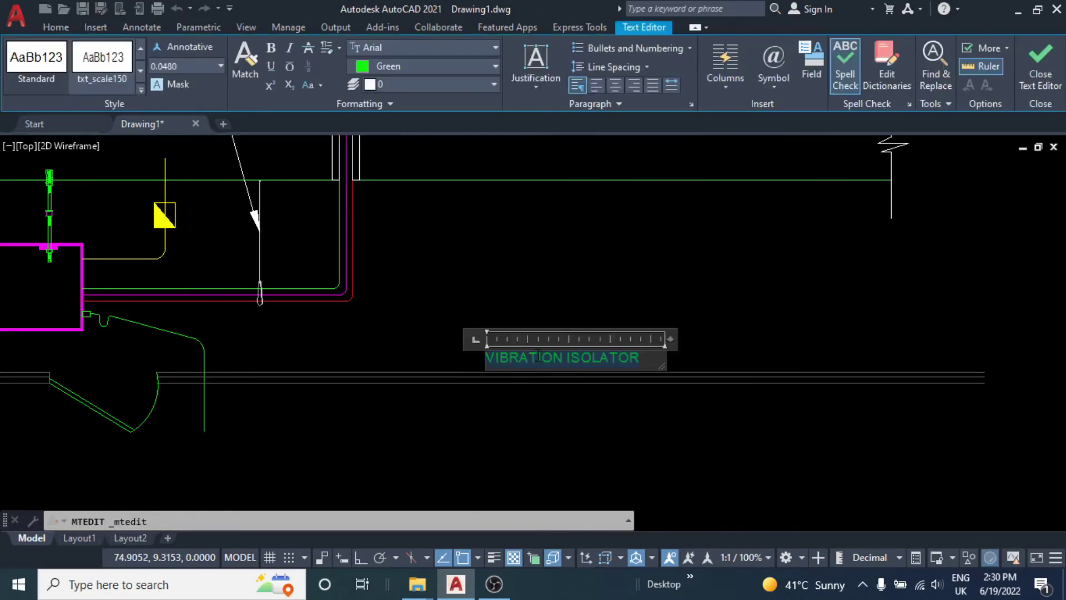
type("FALSE")
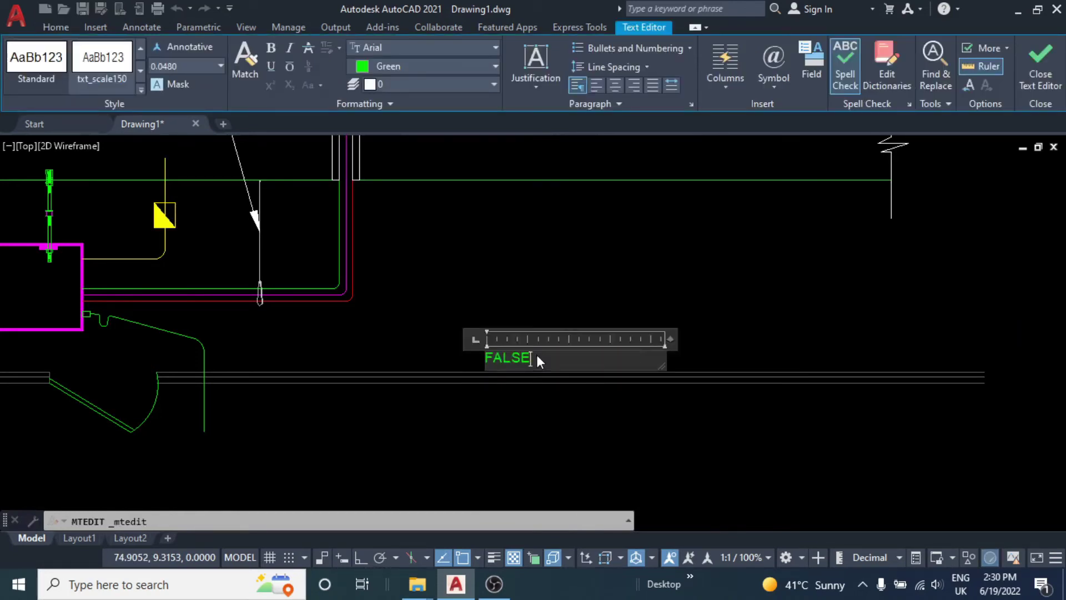
type(" CEILIN")
type("G")
left_click(633, 435)
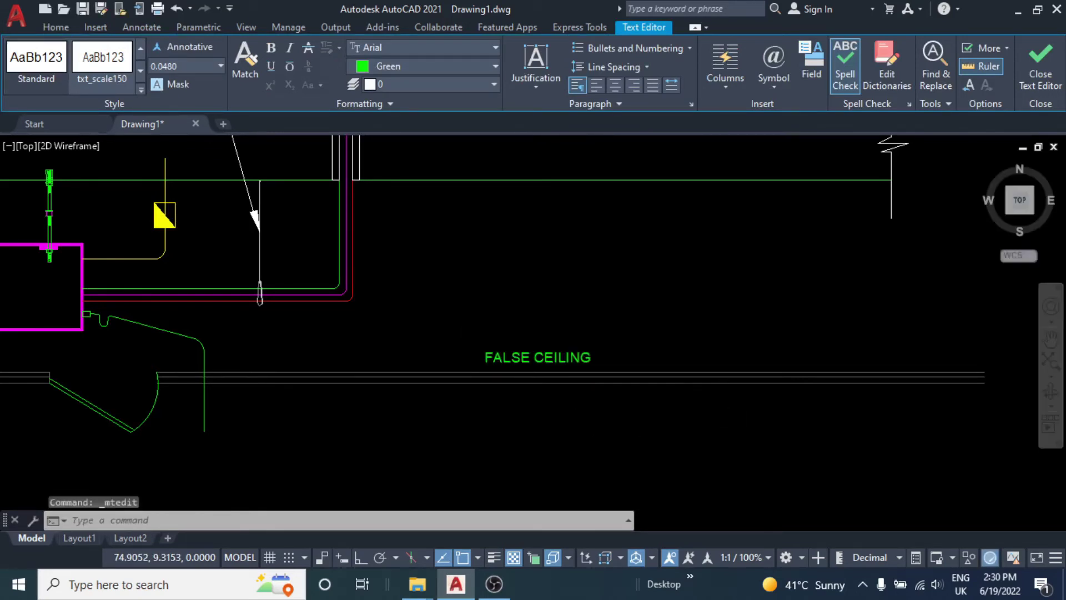
left_click(519, 358)
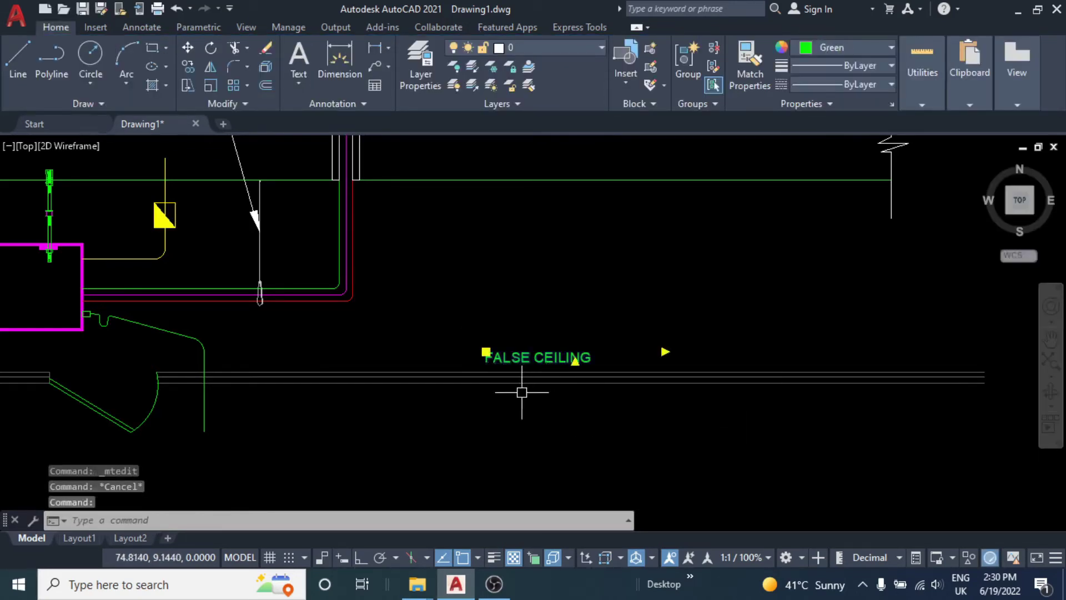
middle_click_drag(280, 364, 573, 358)
- Zoom in on the pipe corner beside the FCU, then start and abandon a first quick leader
key("Escape")
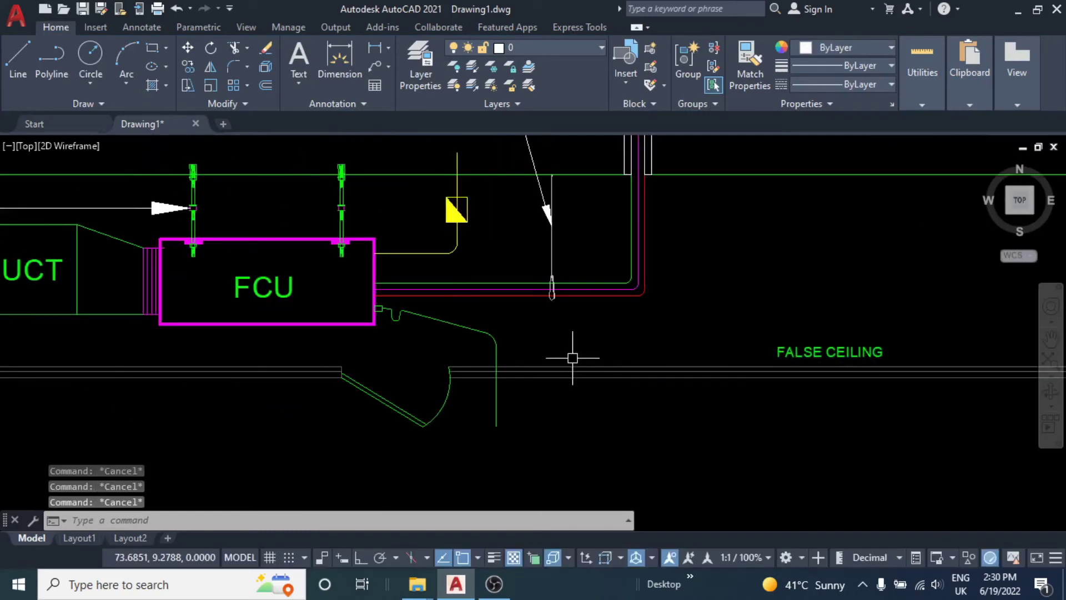
middle_click_drag(570, 333, 392, 333)
scroll(491, 283, "up", 4)
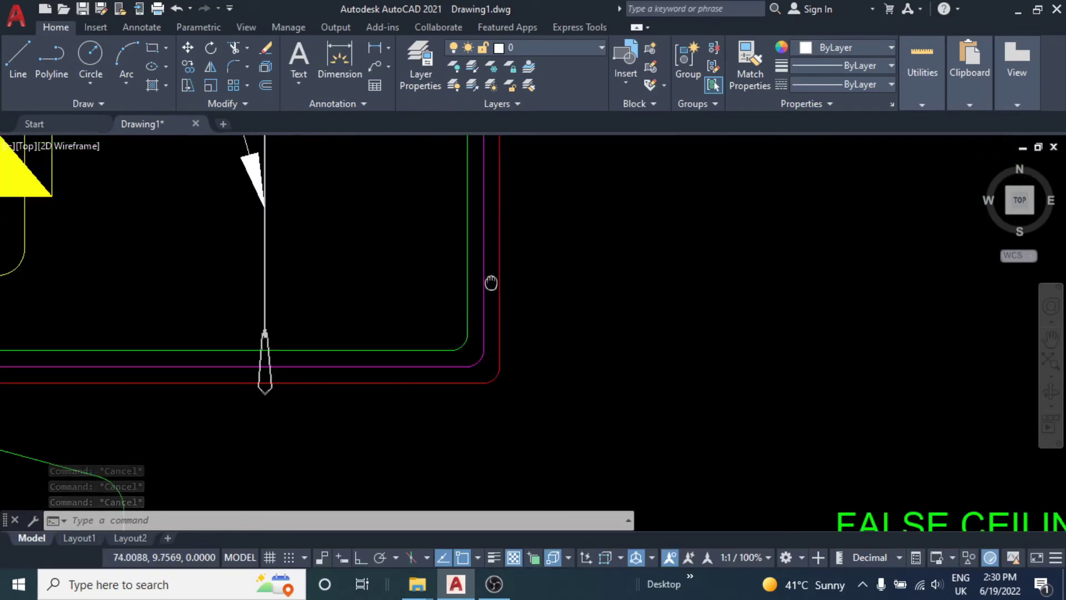
mouse_move(490, 283)
middle_mouse_down()
mouse_move(465, 294)
mouse_move(500, 304)
middle_mouse_up()
type("ql")
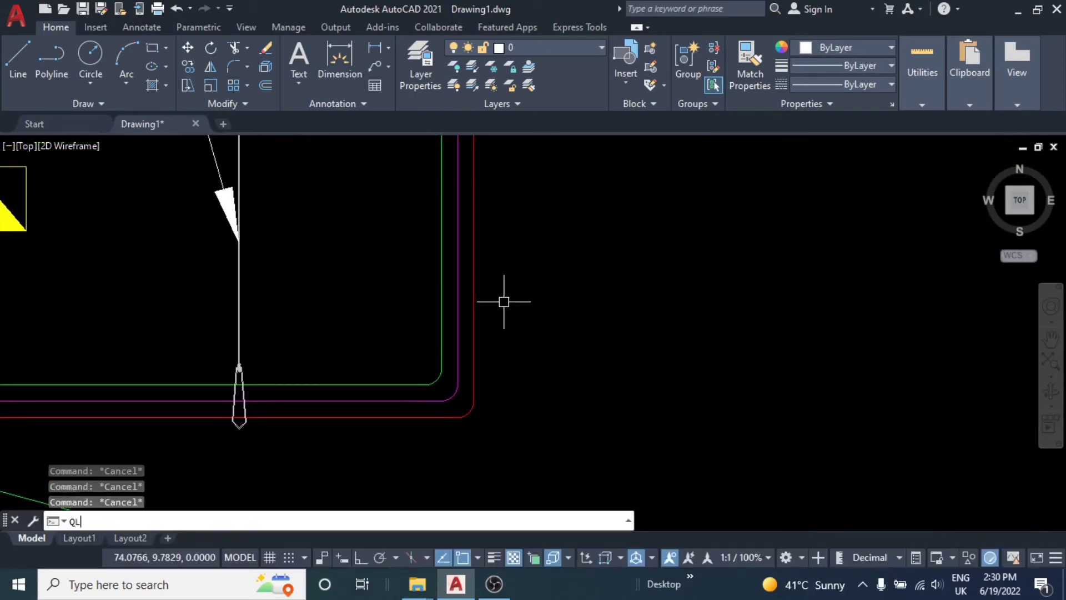
key("Return")
scroll(485, 283, "up", 2)
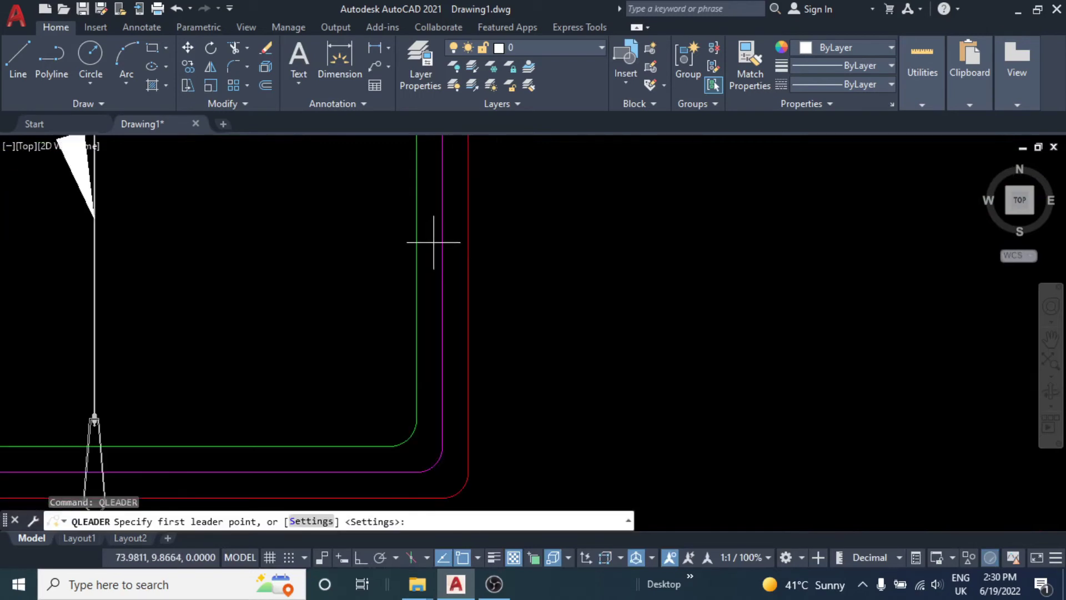
left_click(433, 242)
key("Escape")
scroll(476, 294, "down", 2)
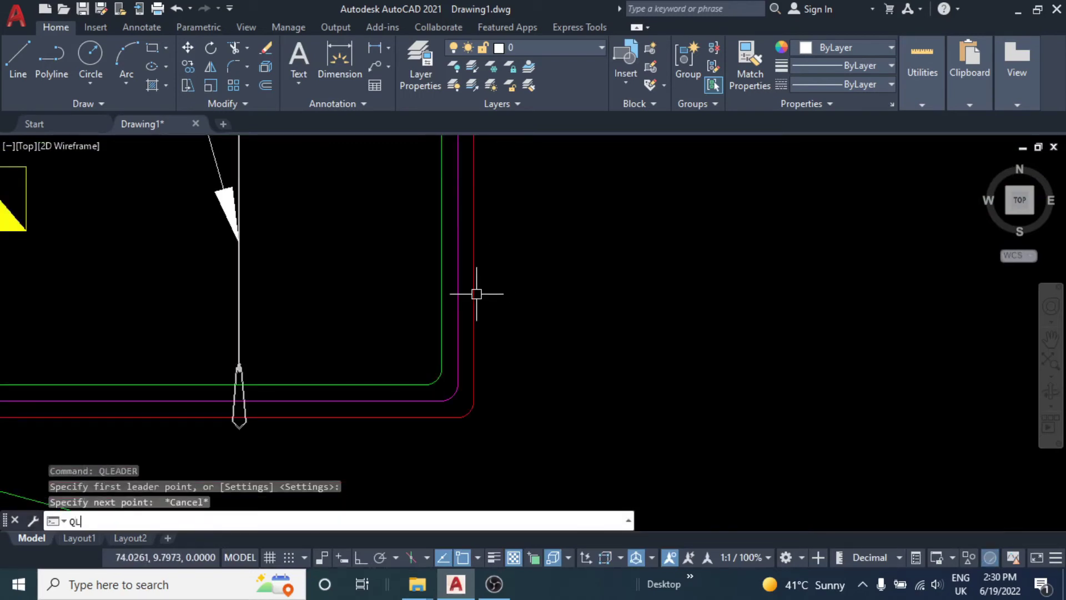
- Draw a text-less leader from the pipes, bending lower right, with a horizontal Ortho tail
left_click(105, 442)
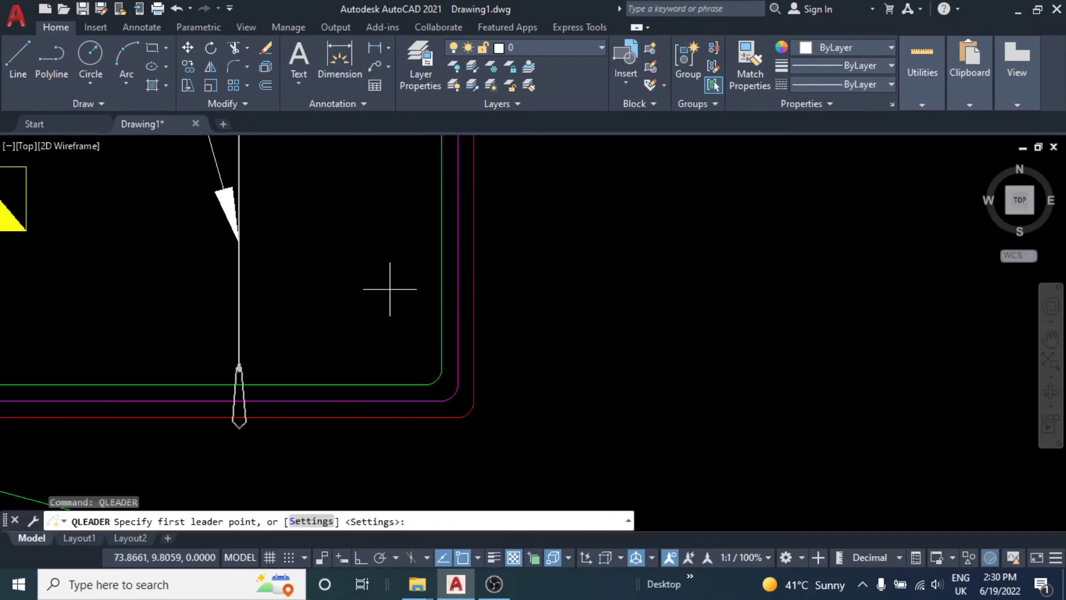
left_click(456, 218)
scroll(552, 326, "down", 1)
scroll(494, 314, "down", 2)
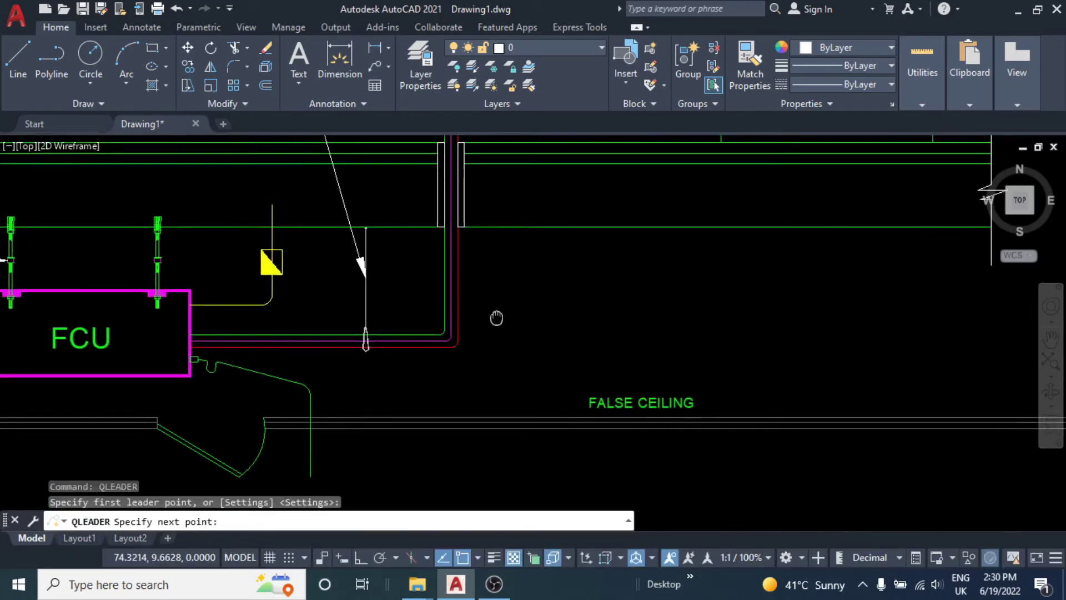
scroll(495, 314, "down", 1)
left_click(521, 327)
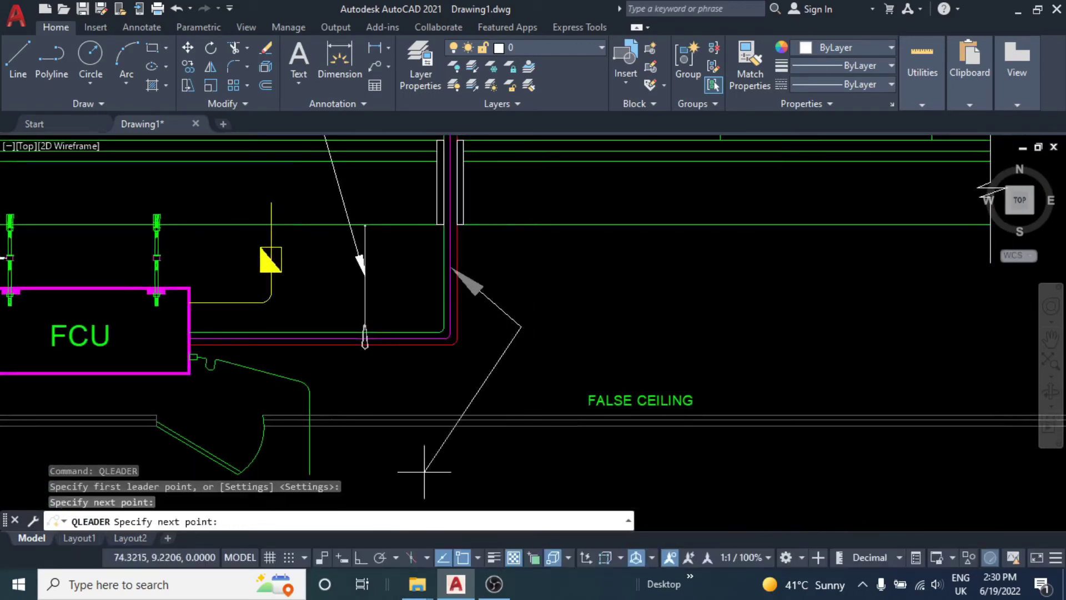
left_click(364, 557)
left_click(652, 332)
key("Escape")
key("Escape")
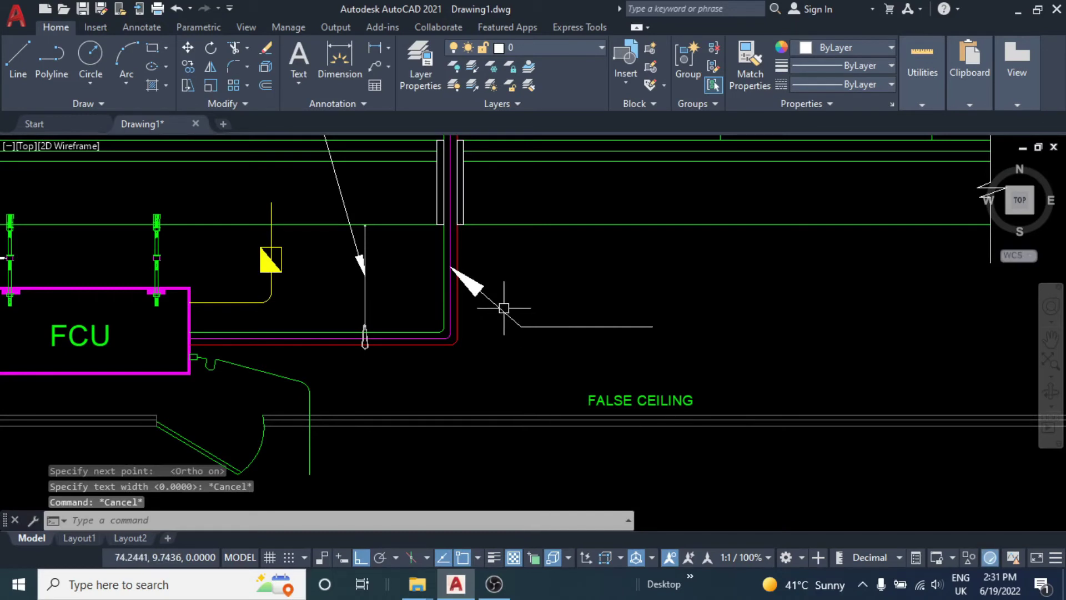
- Try matching properties and copying the new leader, cancelling both, and reselect it
type("ma")
key("Return")
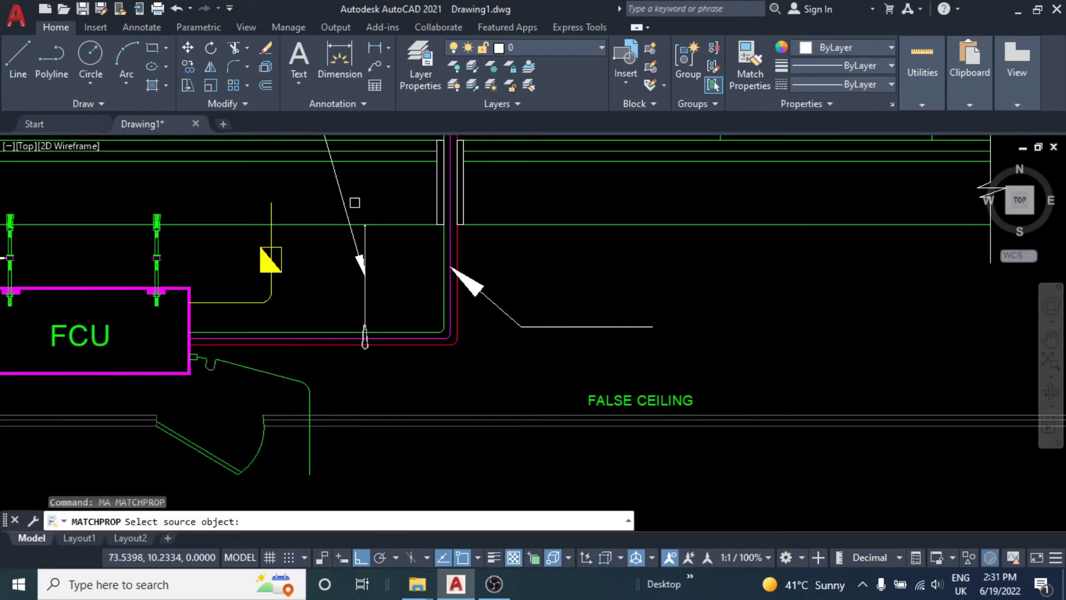
left_click(343, 200)
key("Escape")
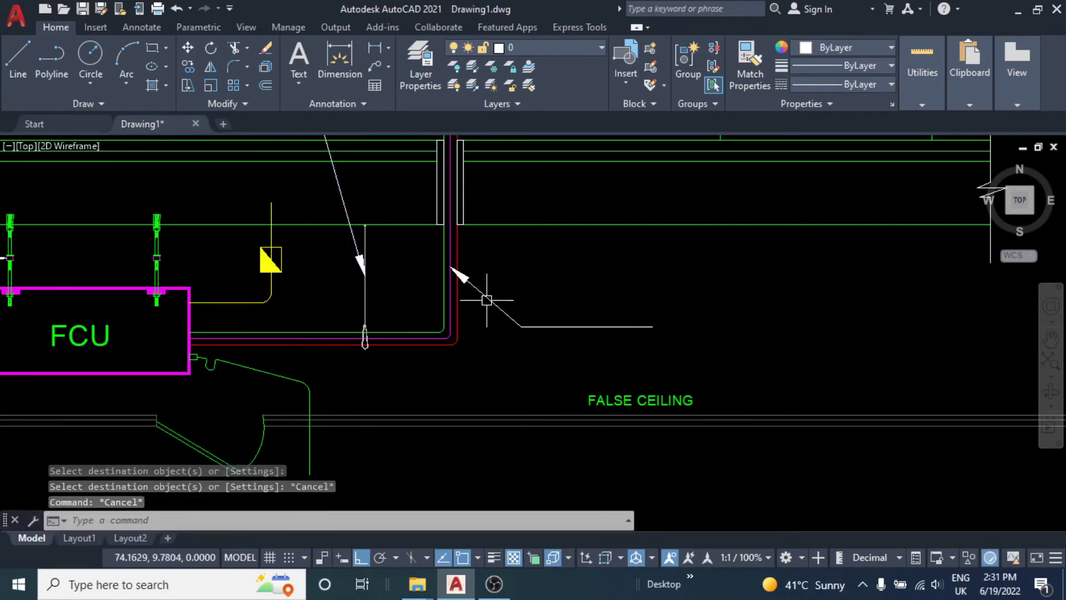
left_click(487, 298)
type("CO")
key("Return")
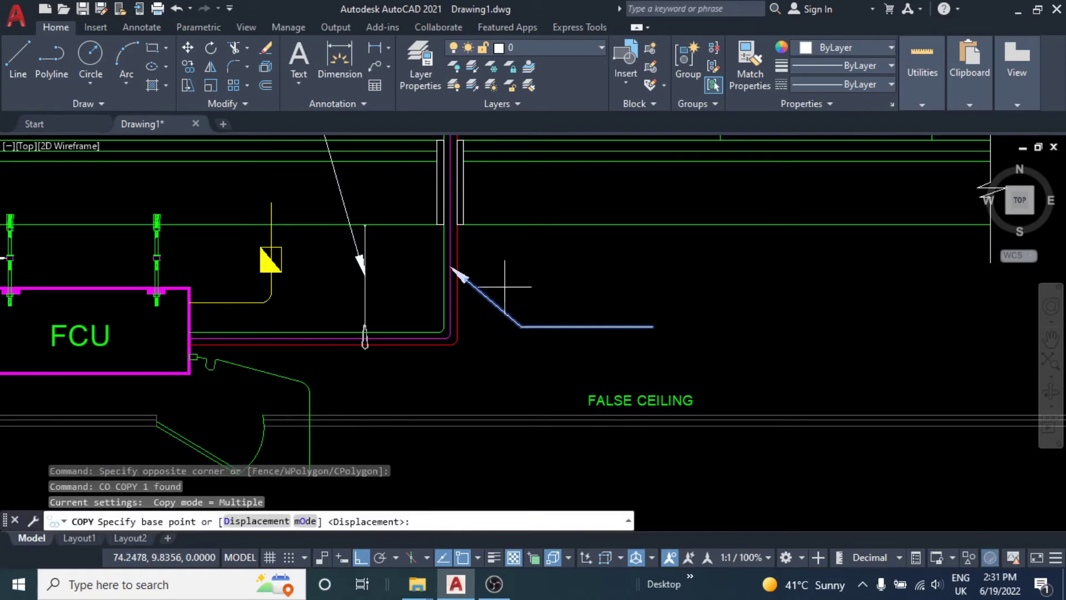
key("Escape")
left_click(518, 294)
scroll(522, 299, "up", 2)
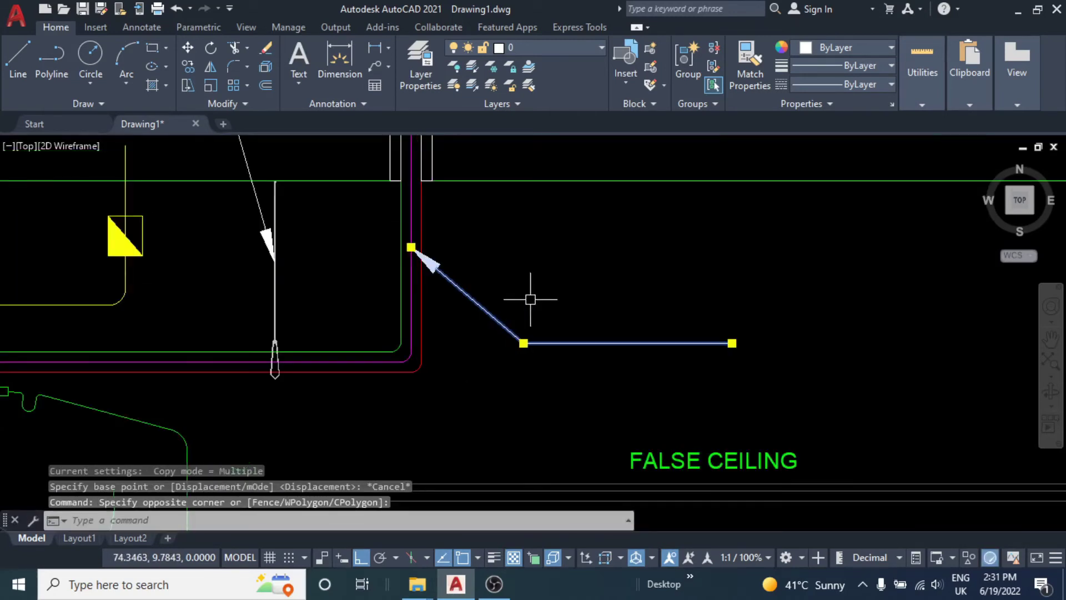
- Move the leader a little lower with MOVE
type("m")
key("Return")
left_click(552, 219)
left_click(549, 270)
key("Escape")
key("Escape")
left_click(502, 330)
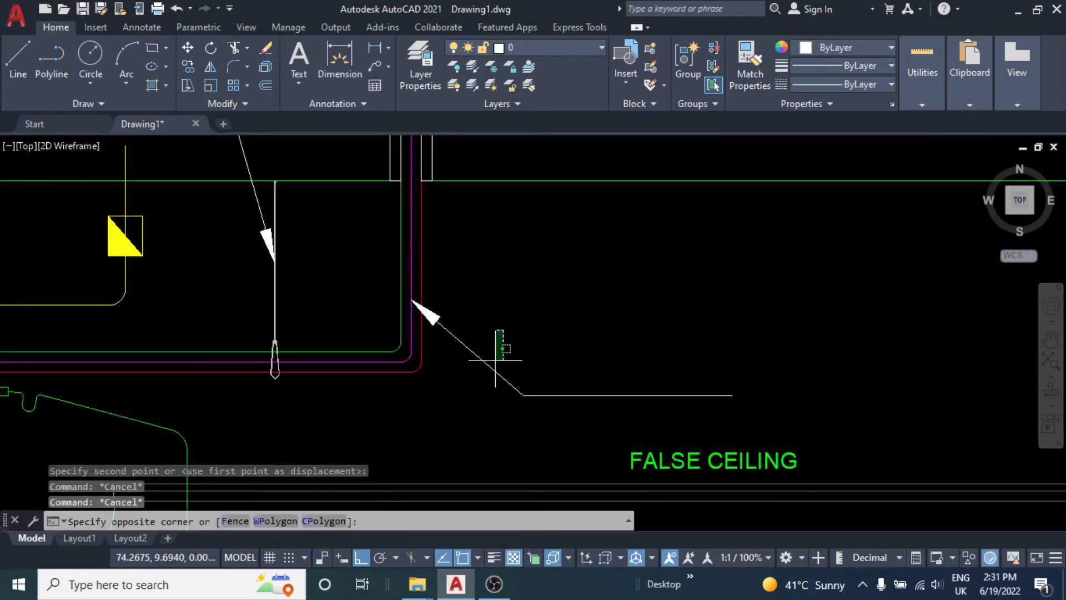
left_click(491, 362)
- Copy the leader just above and stretch its arrow tip onto the green pipe
type("co")
key("Return")
left_click(496, 327)
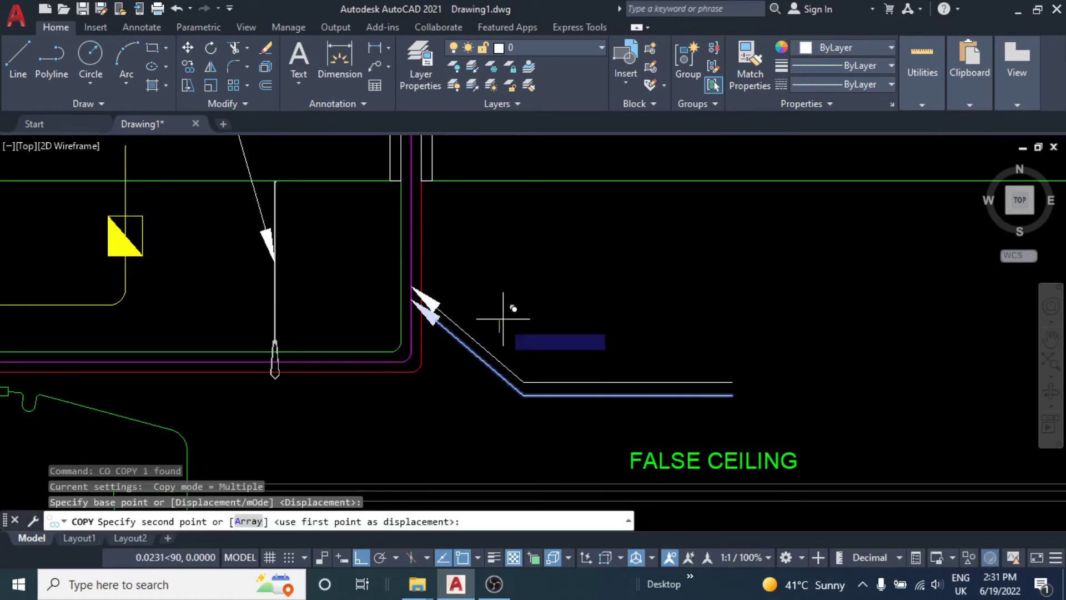
left_click(500, 299)
key("Escape")
key("Escape")
left_click(426, 278)
scroll(430, 276, "up", 2)
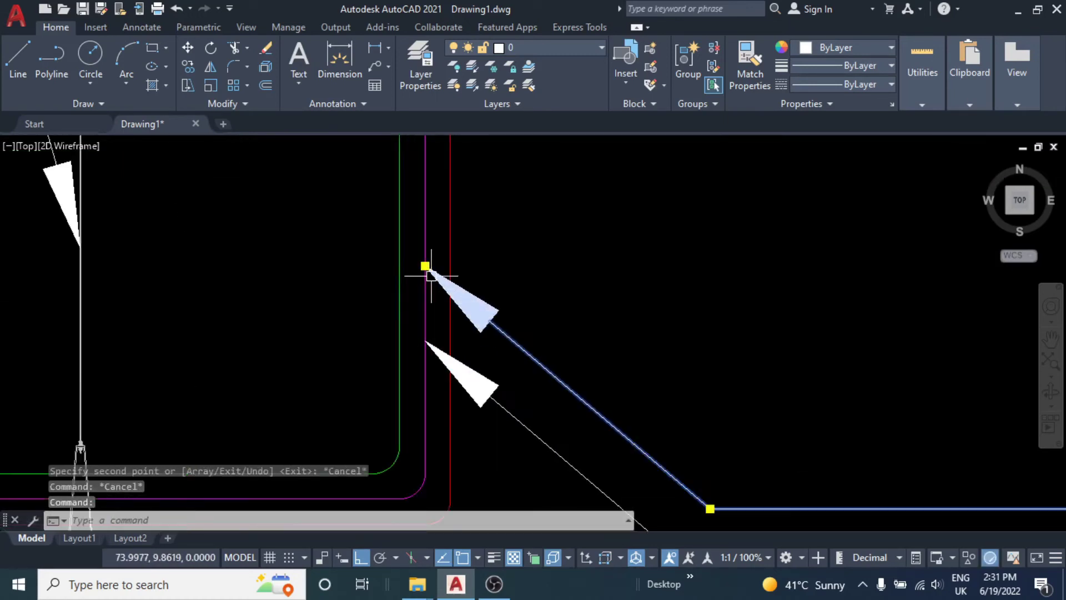
left_click(425, 266)
left_click(398, 241)
scroll(439, 295, "down", 2)
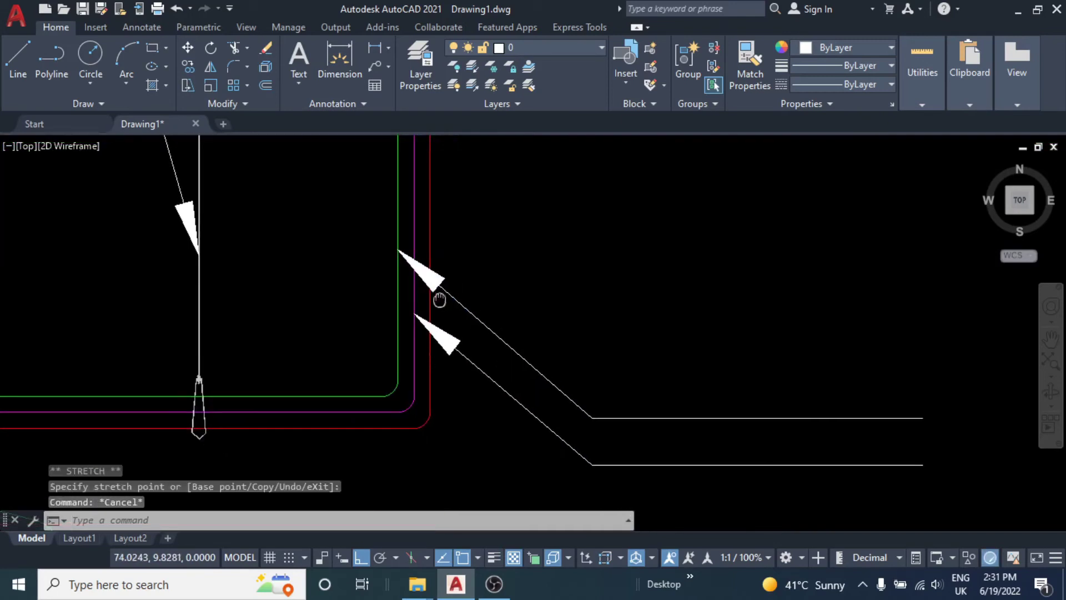
- Place another copy of the leader higher up
type("co")
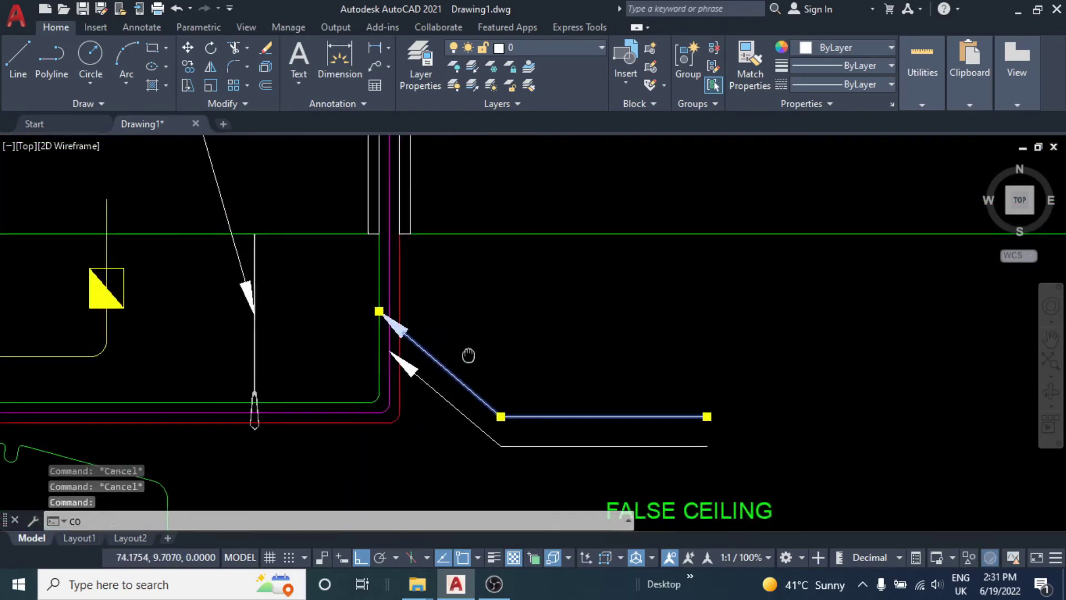
scroll(472, 357, "down", 2)
key("Return")
left_click(547, 311)
left_click(555, 252)
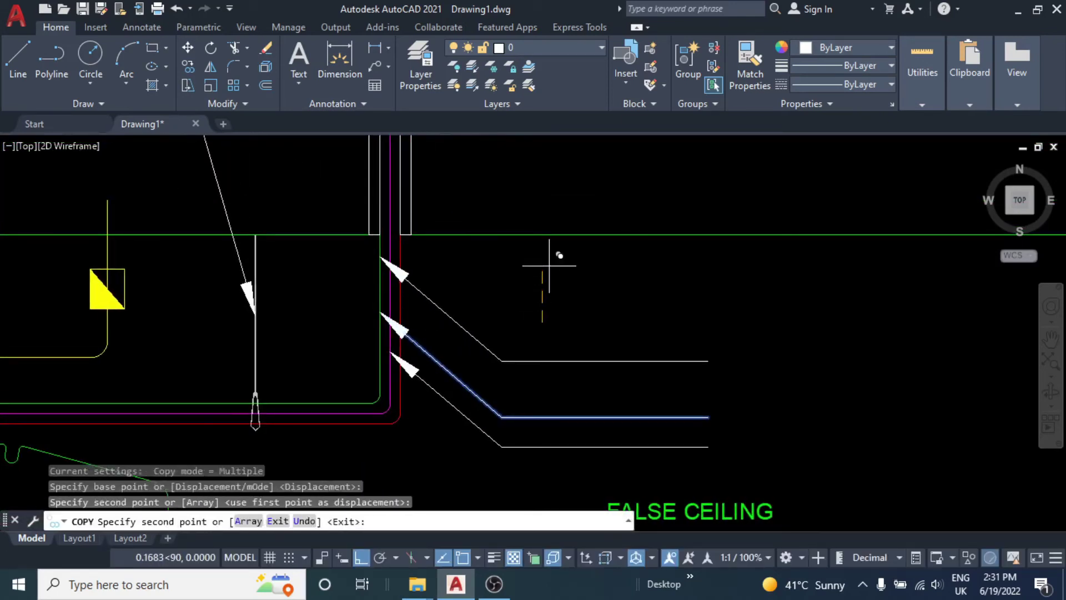
key("Escape")
- Stretch the top leader's arrow tip onto the red pipe and pan back to the FCU
left_click(435, 310)
scroll(383, 247, "up", 2)
scroll(397, 243, "up", 2)
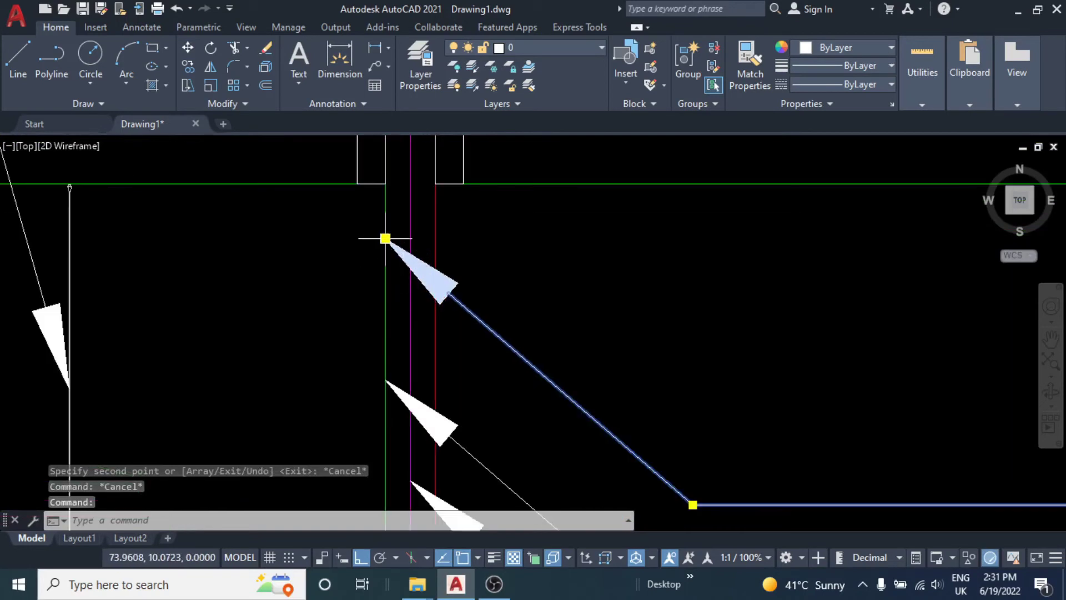
left_click(385, 239)
scroll(436, 297, "down", 3)
middle_click_drag(433, 328, 379, 301)
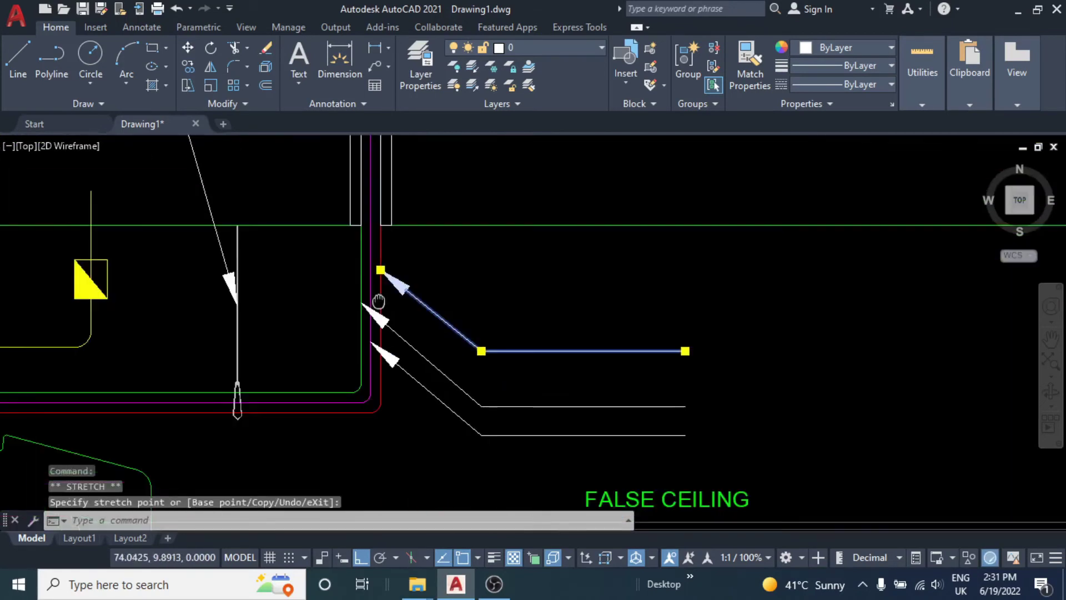
key("Escape")
left_click(506, 341)
middle_click_drag(506, 341, 433, 345)
scroll(433, 345, "down", 4)
key("Escape")
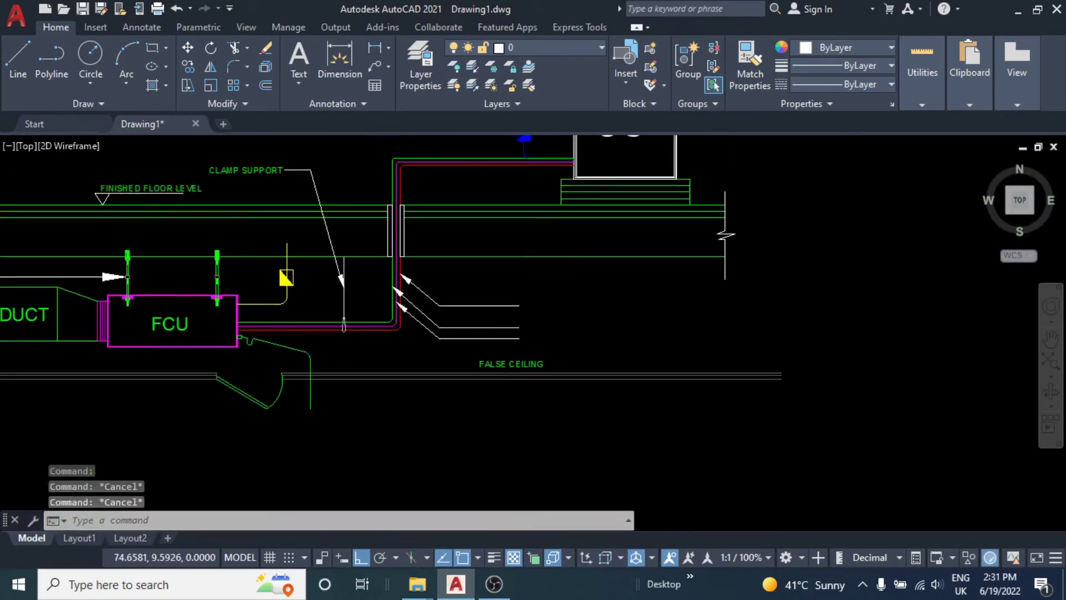
scroll(533, 359, "up", 4)
- Copy the FALSE CEILING label to the top leader's tail
left_click(489, 369)
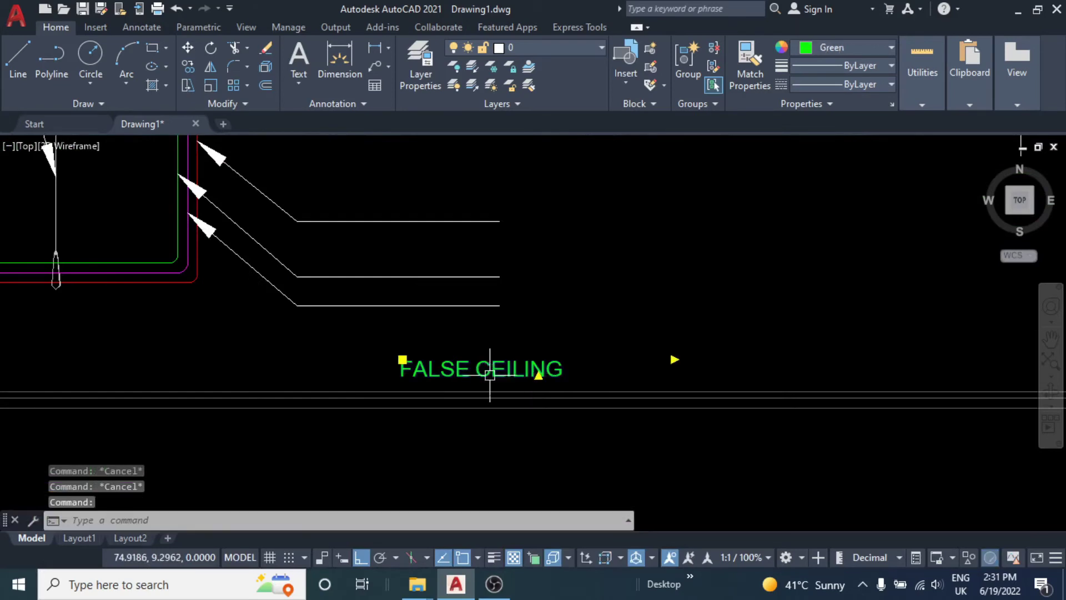
middle_click_drag(490, 374, 537, 379)
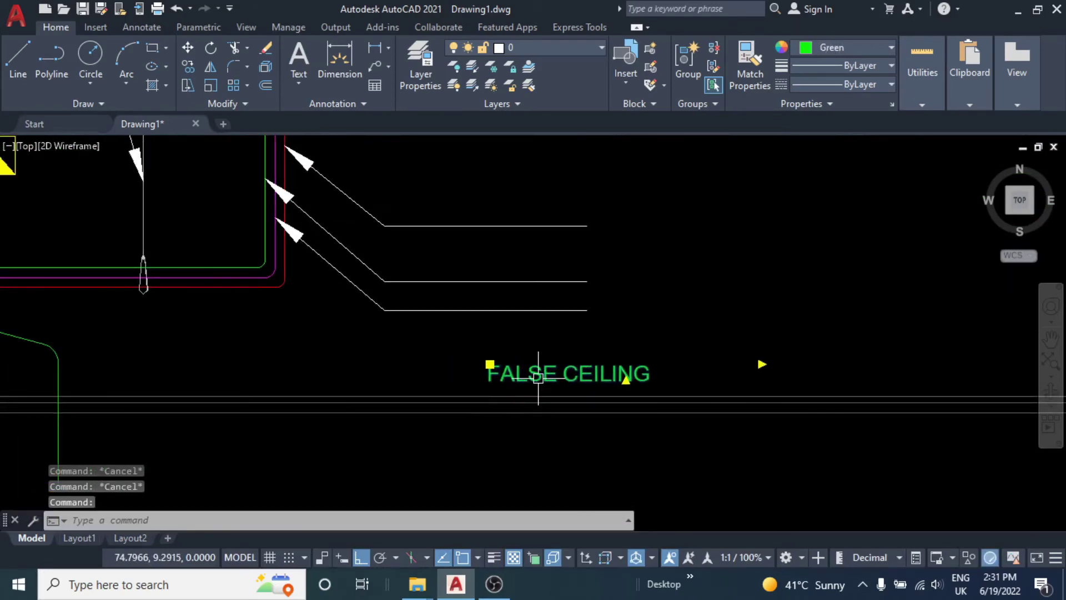
type("co")
key("Return")
left_click(509, 379)
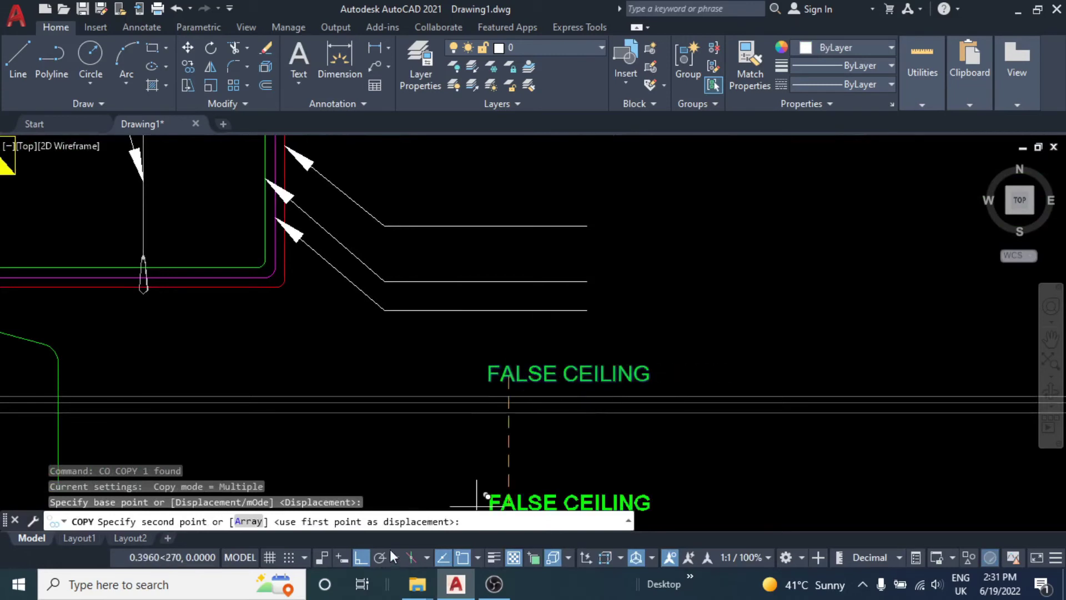
left_click(362, 556)
mouse_move(497, 389)
middle_mouse_down()
mouse_move(428, 410)
mouse_move(426, 378)
middle_mouse_up()
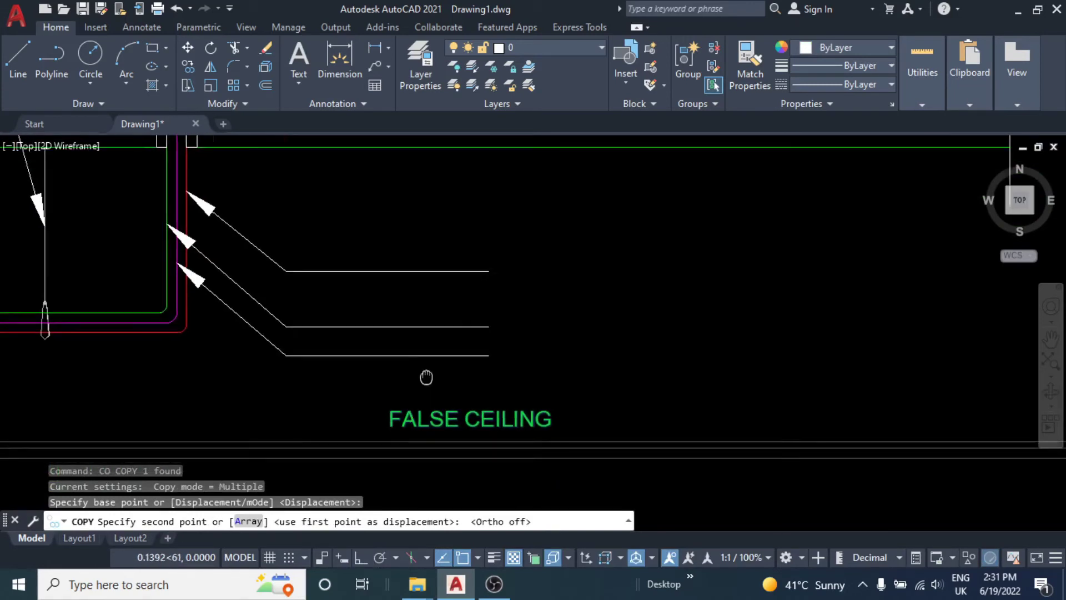
scroll(511, 340, "up", 2)
middle_click_drag(511, 340, 531, 336)
scroll(545, 308, "down", 2)
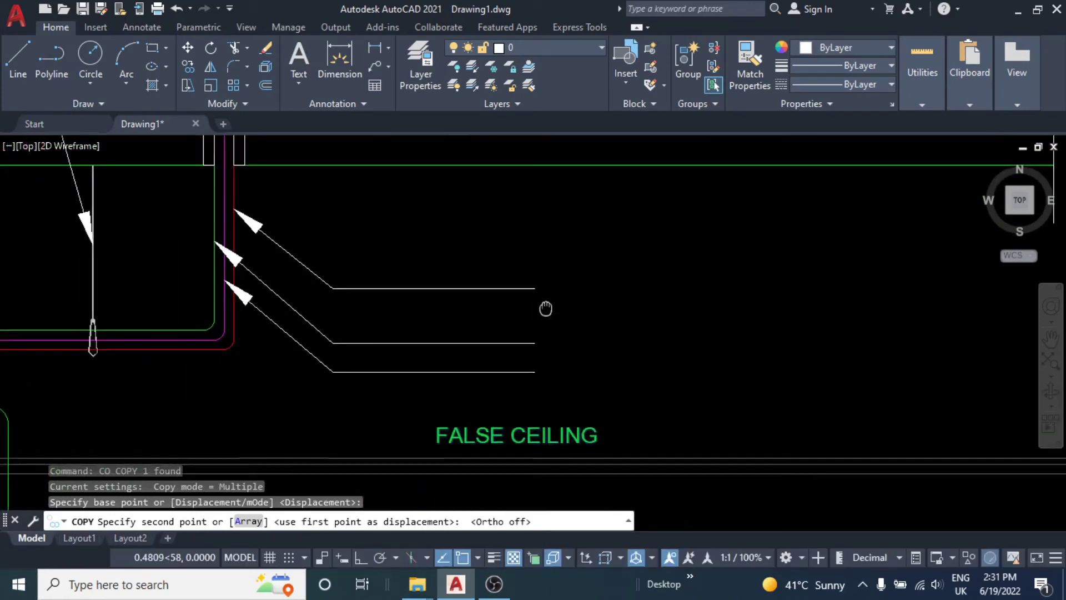
scroll(522, 295, "up", 2)
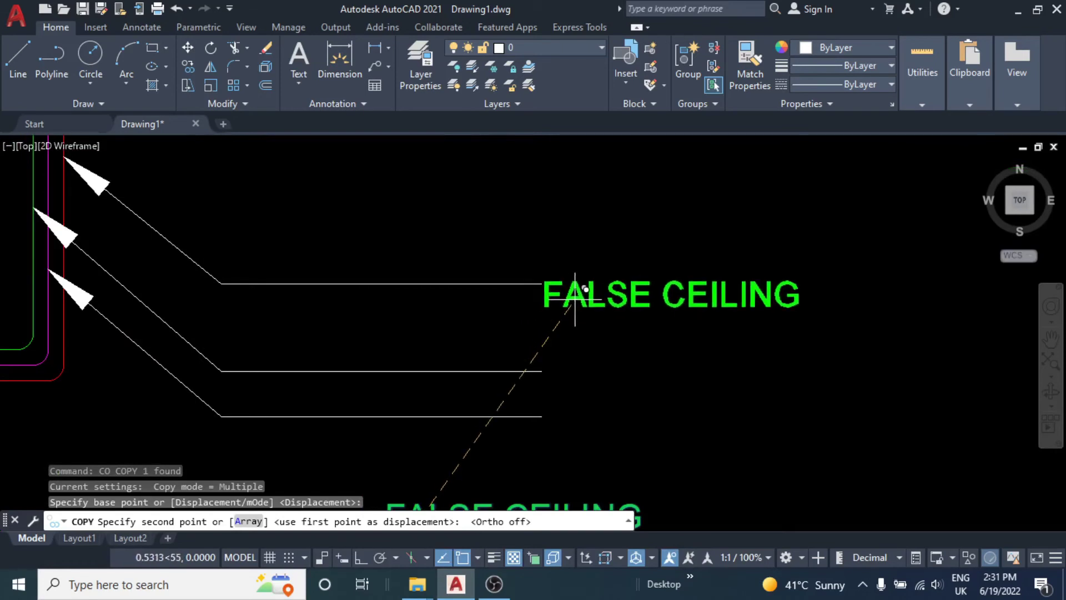
left_click(583, 291)
key("Escape")
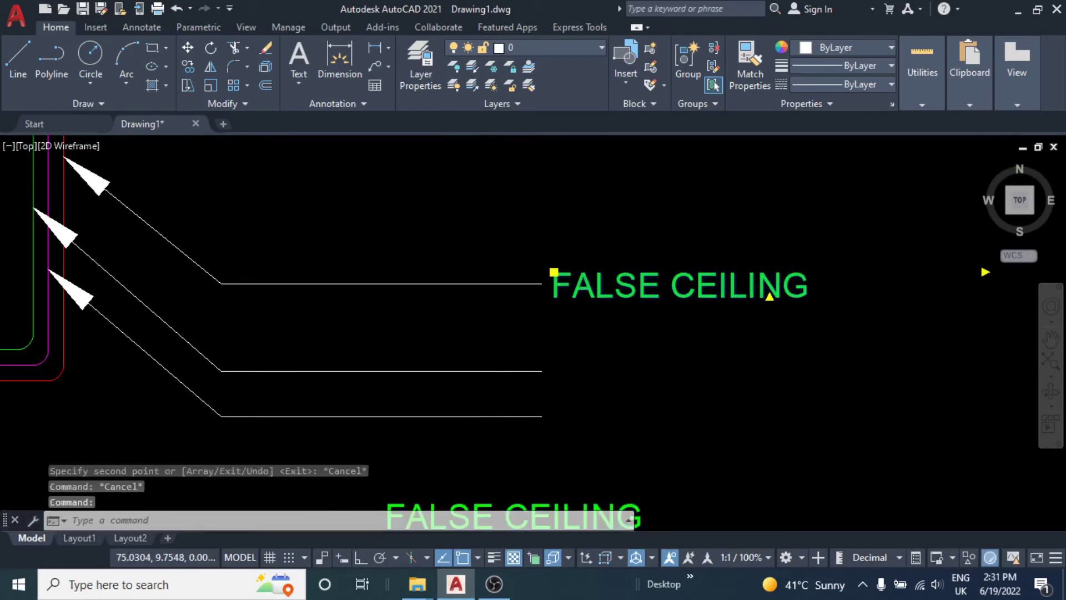
- Retype the copied label as GAS LINE and copy it to the second leader
double_click(588, 286)
type("GA")
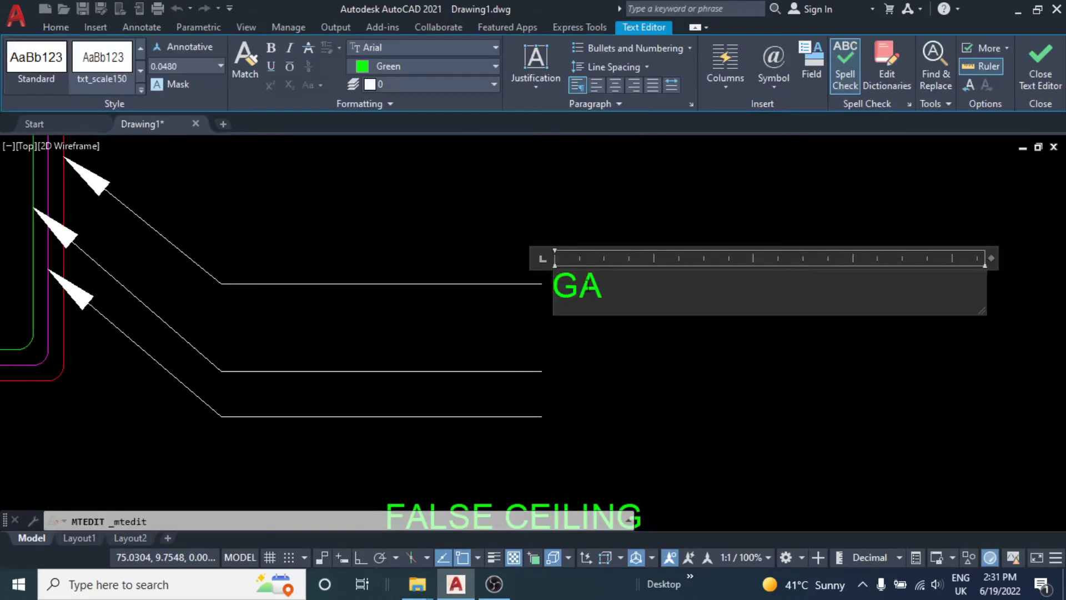
type("S L")
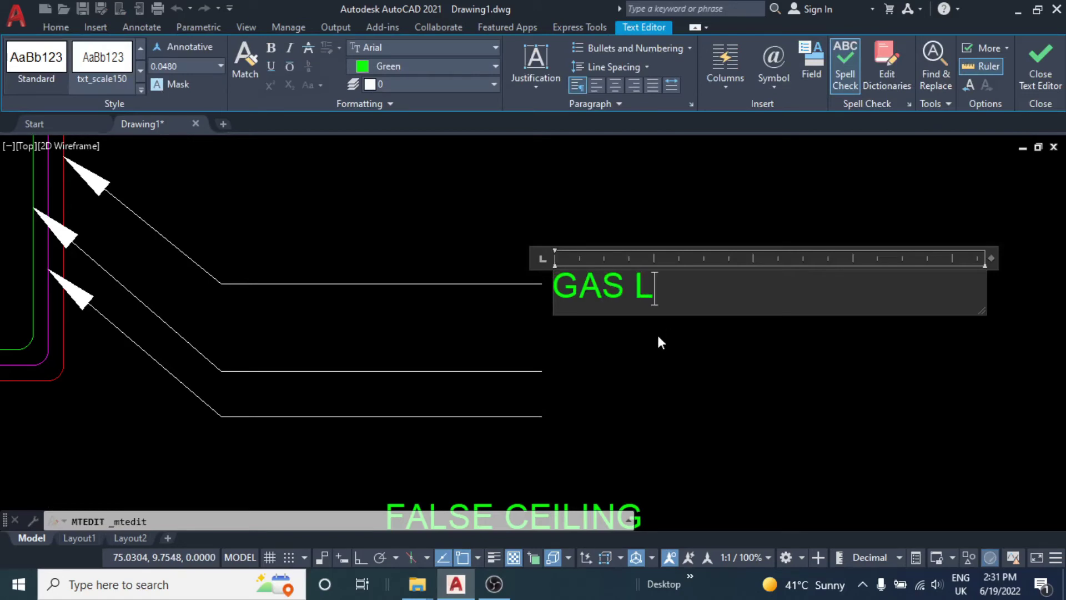
type("INE")
key("Escape")
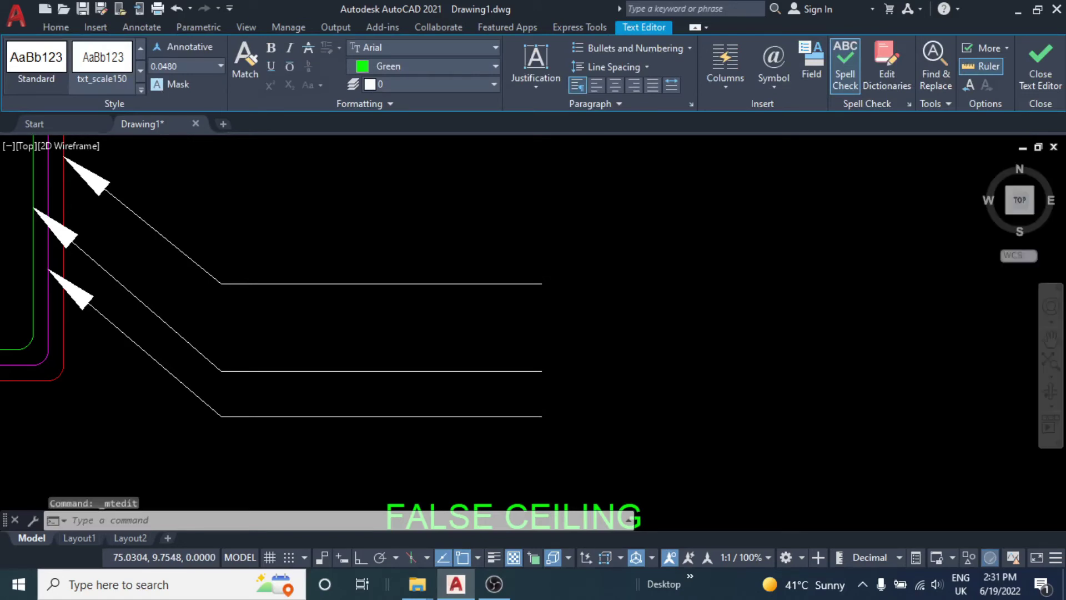
left_click(605, 300)
type("co")
key("Return")
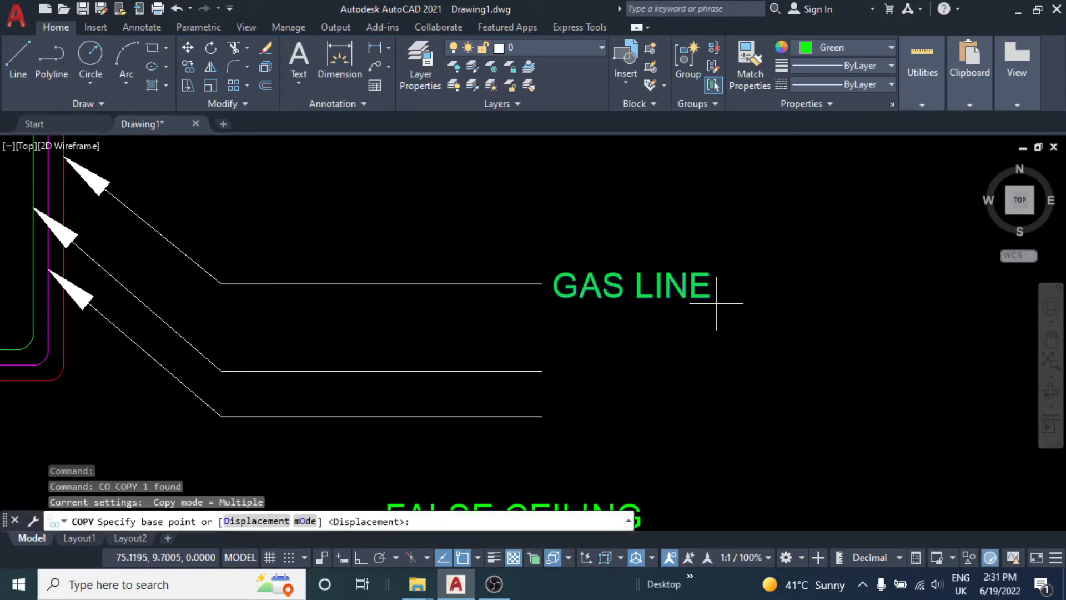
left_click(796, 272)
left_click(793, 353)
key("Escape")
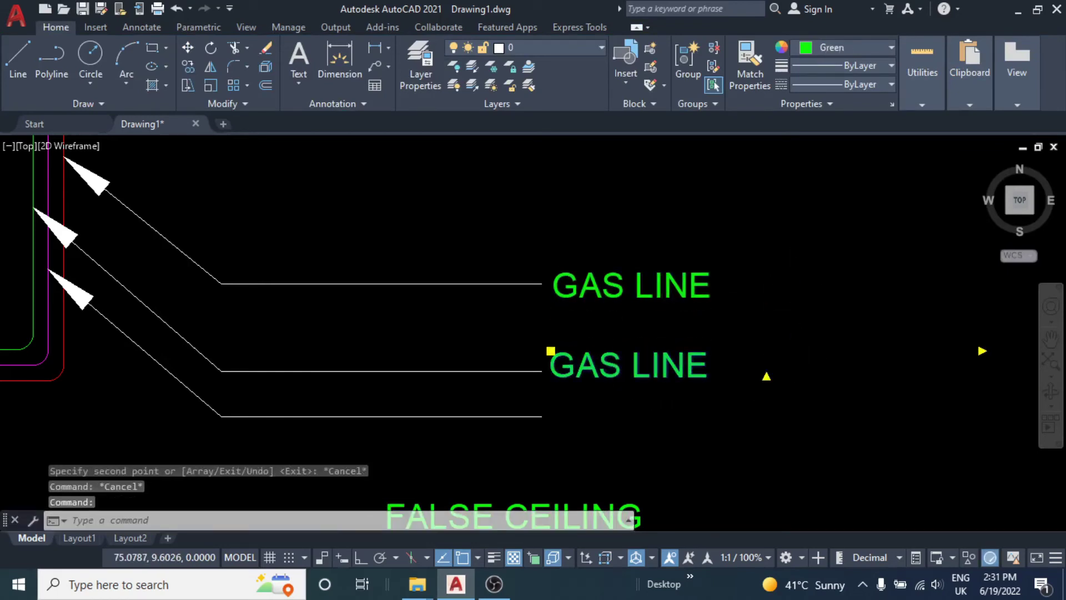
- Change the second label to read LIQIUD LINE
double_click(599, 366)
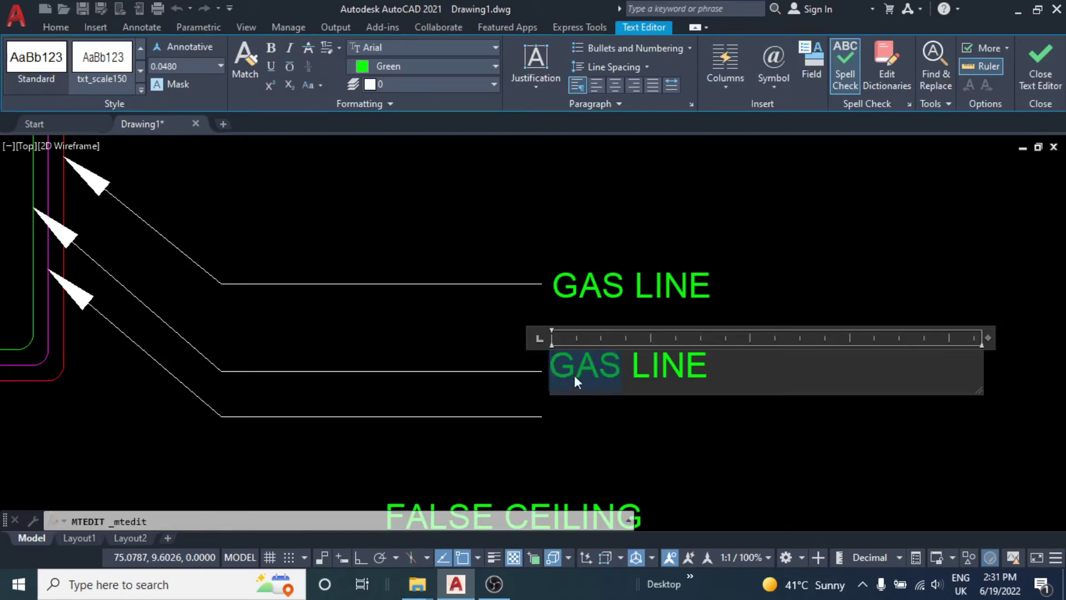
type("LI")
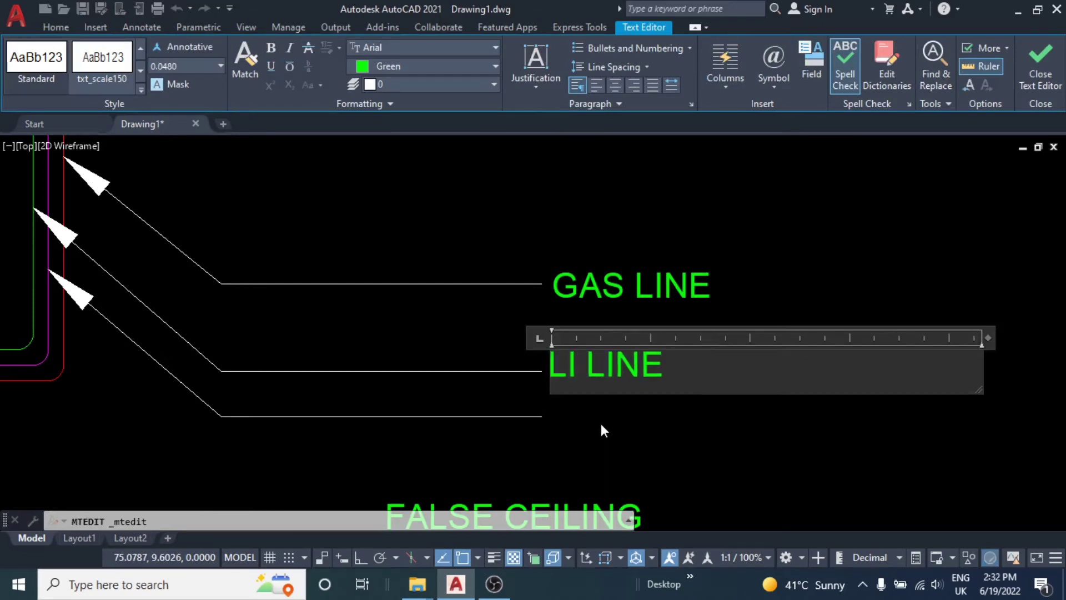
type("QIUD")
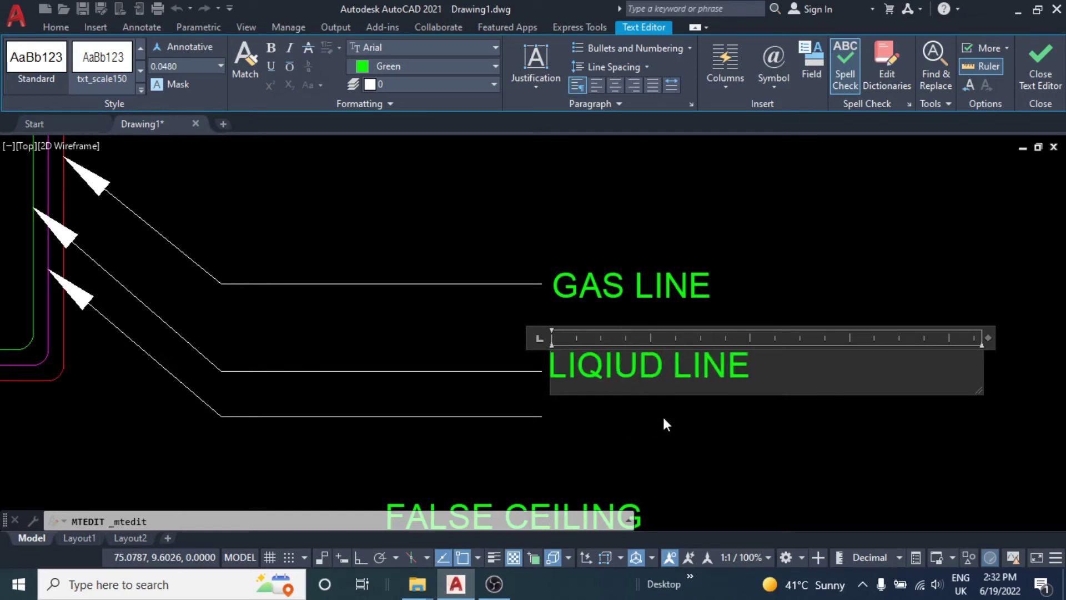
left_click(694, 417)
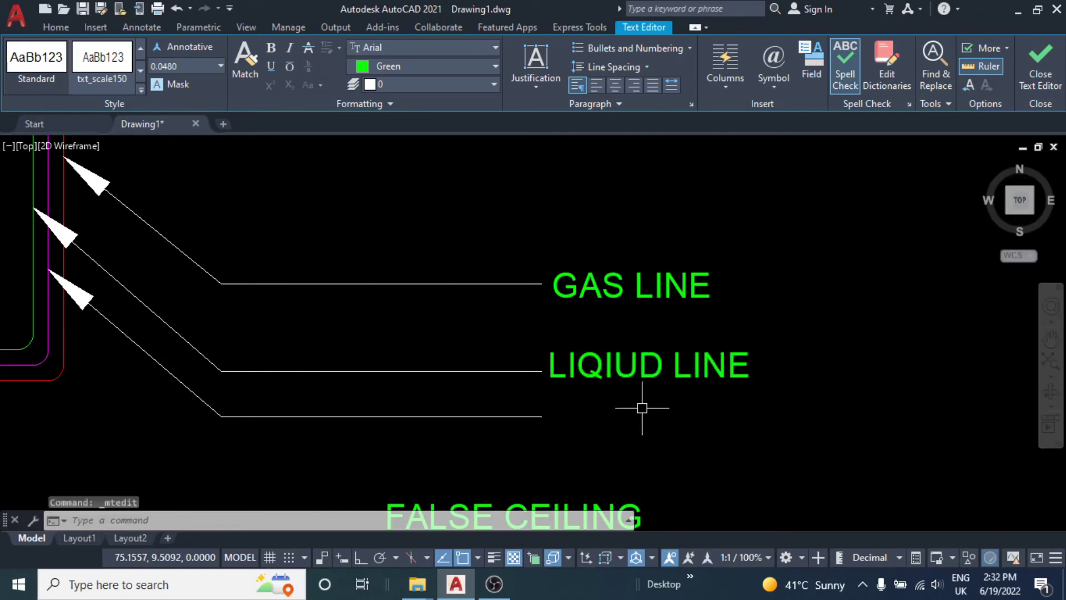
middle_click_drag(614, 379, 597, 348)
- Copy the LIQIUD LINE label down to the bottom leader
type("co")
key("Return")
left_click(645, 390)
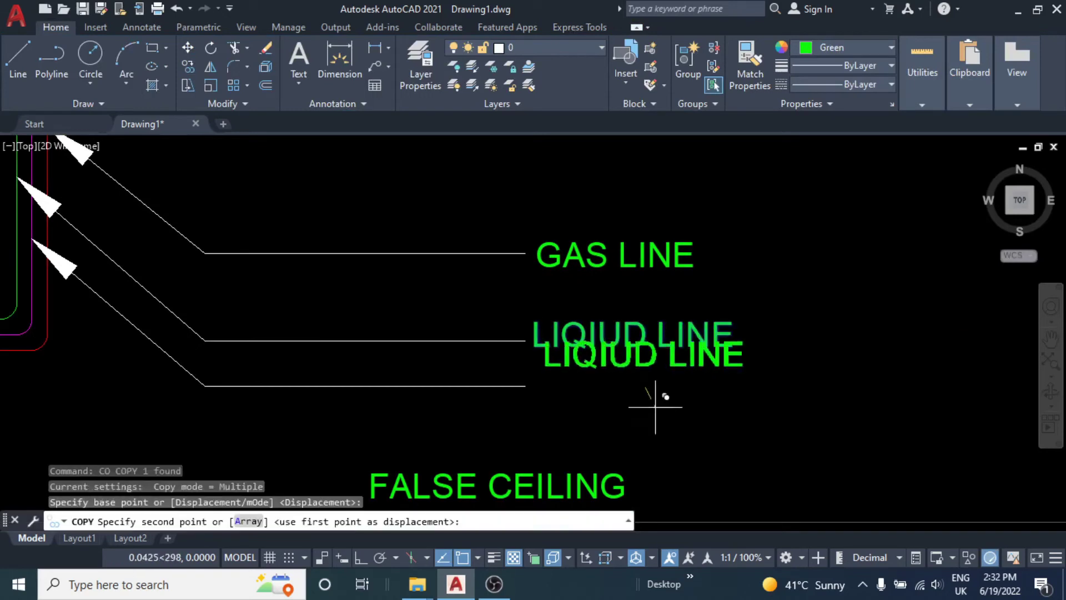
left_click(655, 429)
key("Escape")
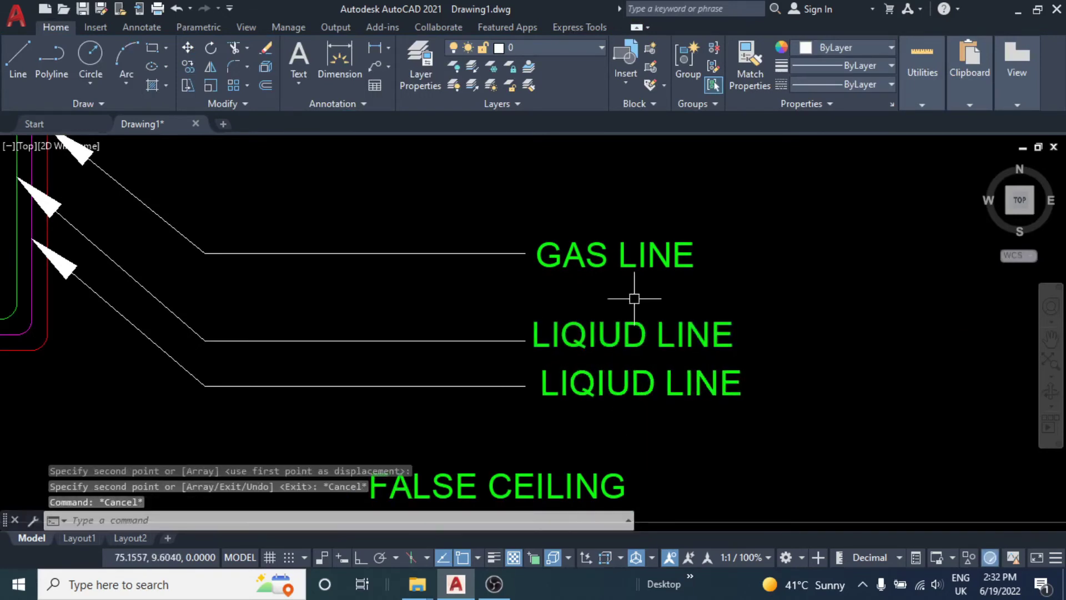
middle_click_drag(638, 353, 593, 327)
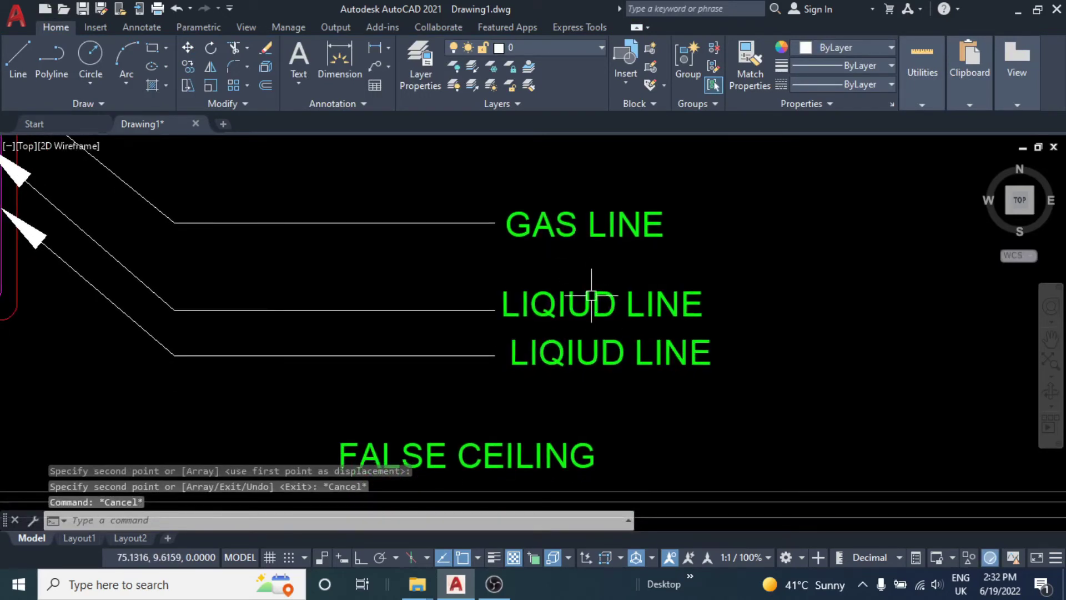
key("Escape")
- Inspect the GAS LINE label in the editor without changing it
left_click(565, 228)
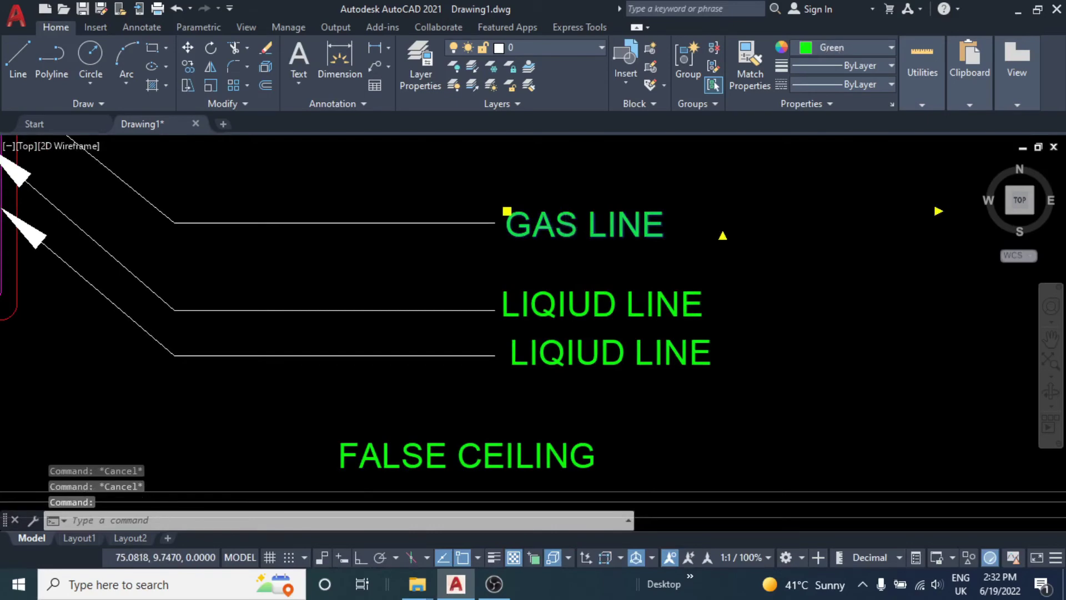
double_click(583, 225)
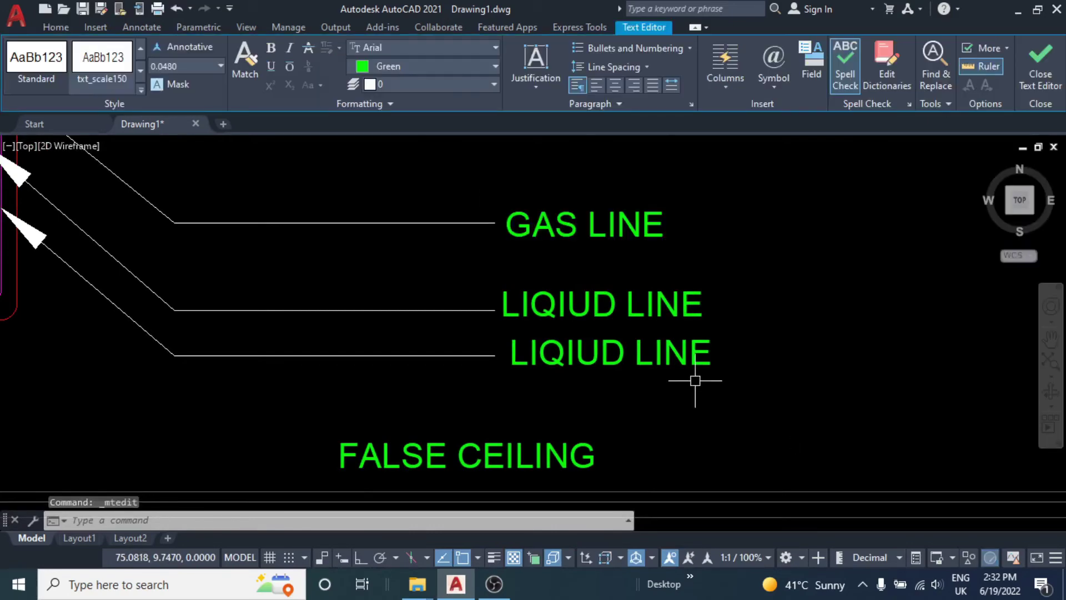
key("Escape")
key("Escape")
middle_click_drag(583, 295, 694, 359)
left_click(668, 302)
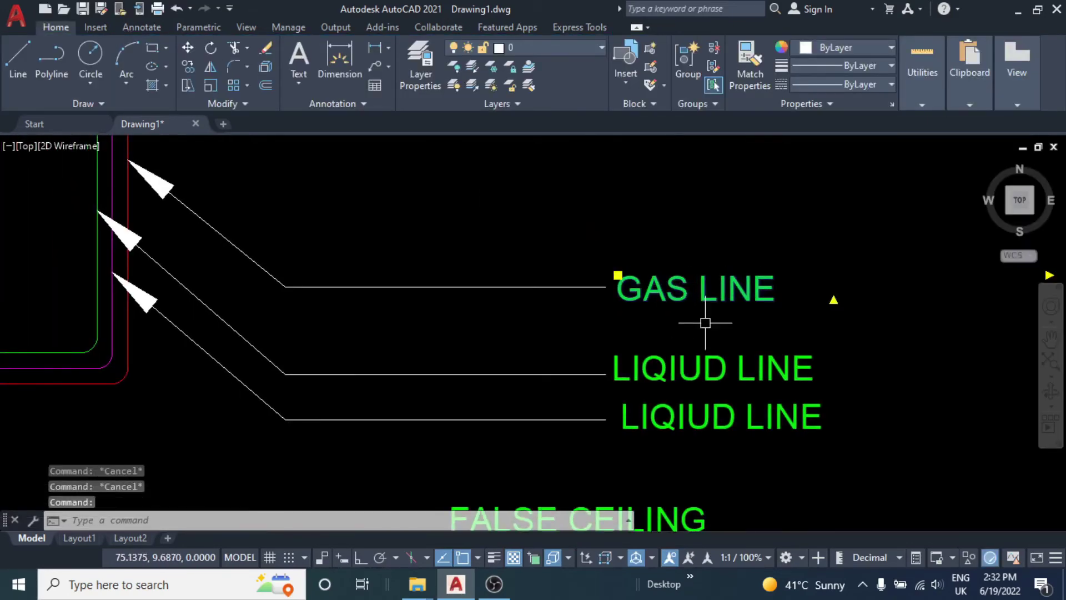
key("Escape")
- Delete the upper LIQIUD LINE label after a cancelled move attempt
left_click(689, 369)
type("m")
key("Return")
left_click(687, 366)
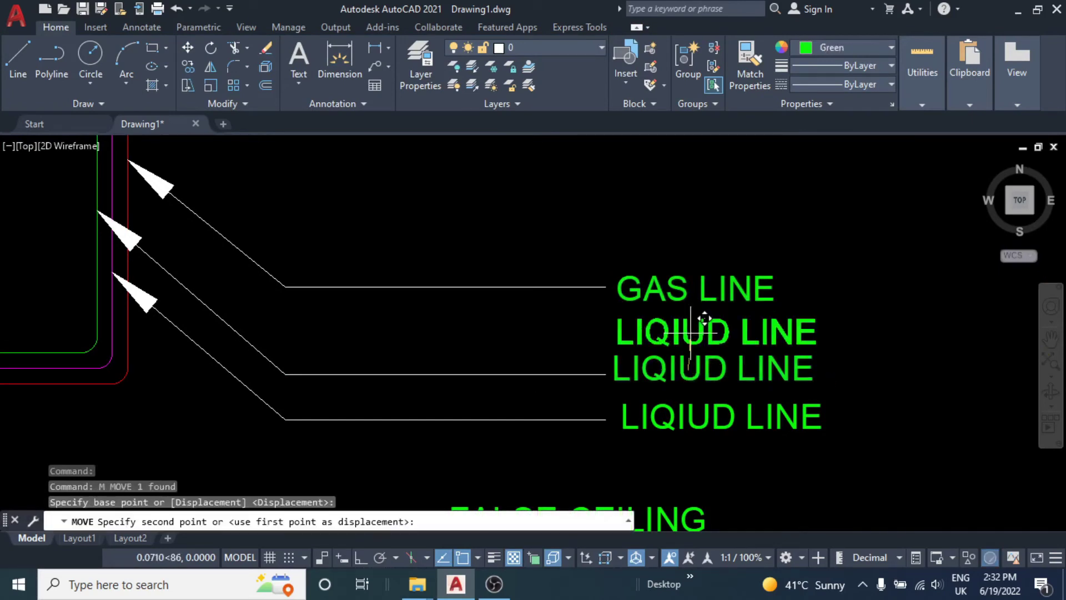
key("Escape")
key("Escape")
left_click(695, 347)
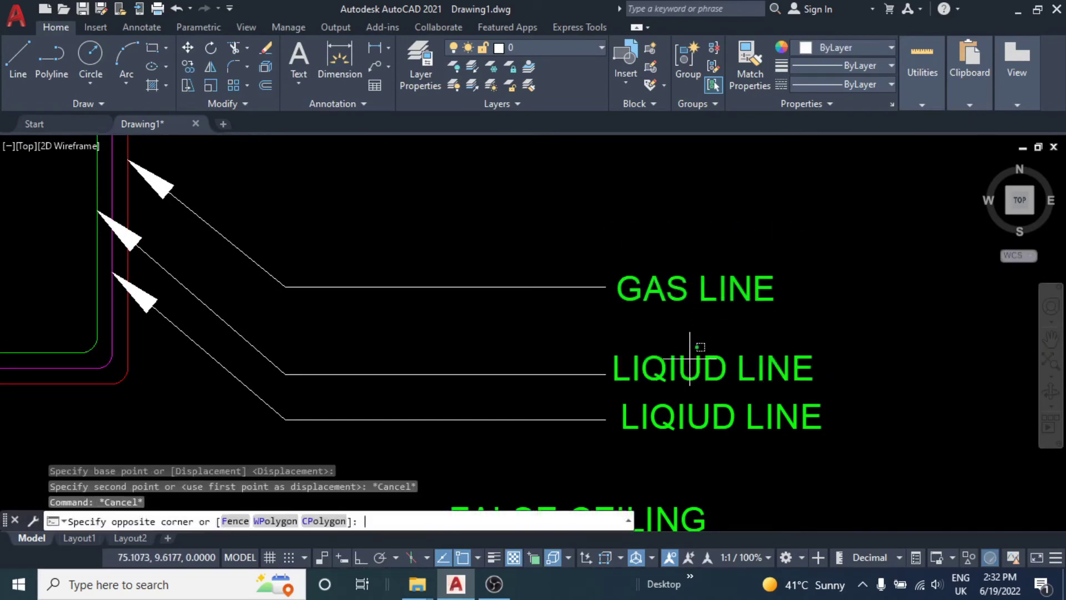
type("m")
key("Return")
key("Escape")
key("Escape")
left_click(676, 373)
key("Delete")
- Copy the GAS LINE label down onto the middle leader
left_click(666, 286)
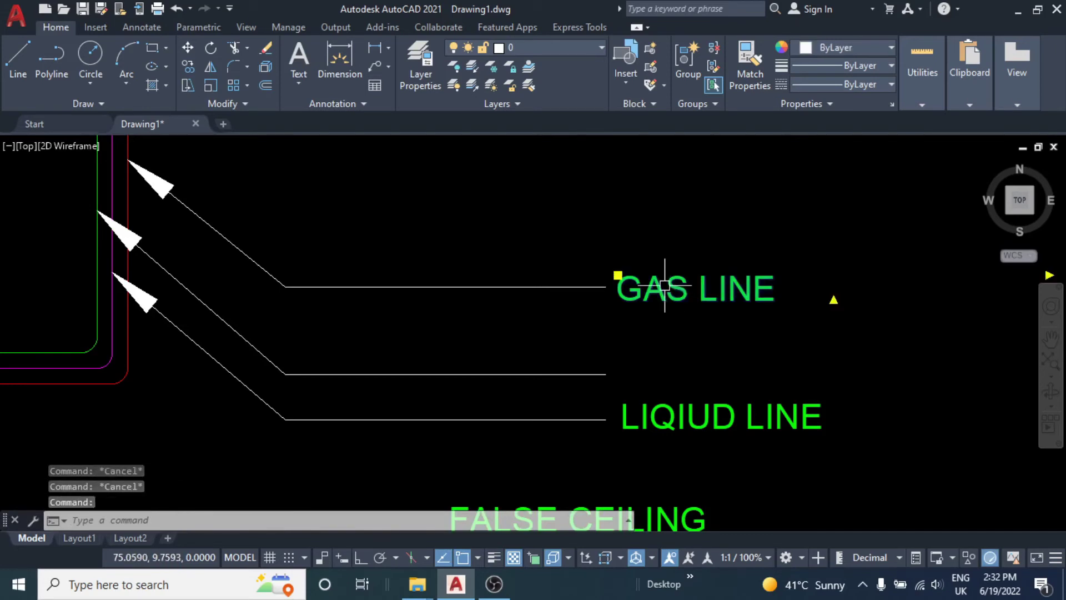
middle_click_drag(694, 333, 633, 316)
type("o")
key("Return")
left_click(829, 260)
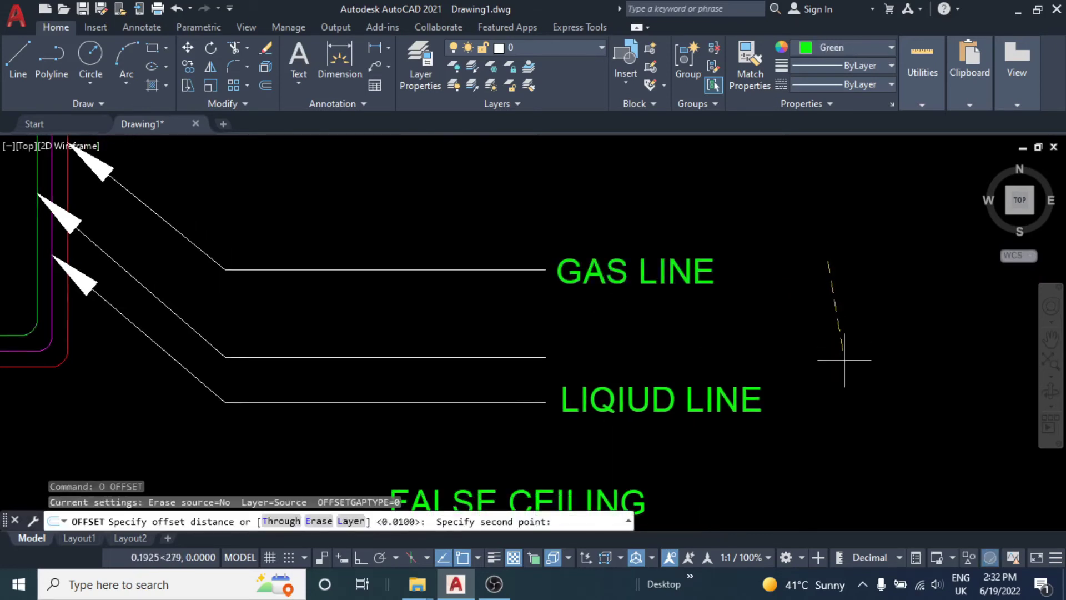
key("Escape")
left_click(773, 255)
left_click(631, 333)
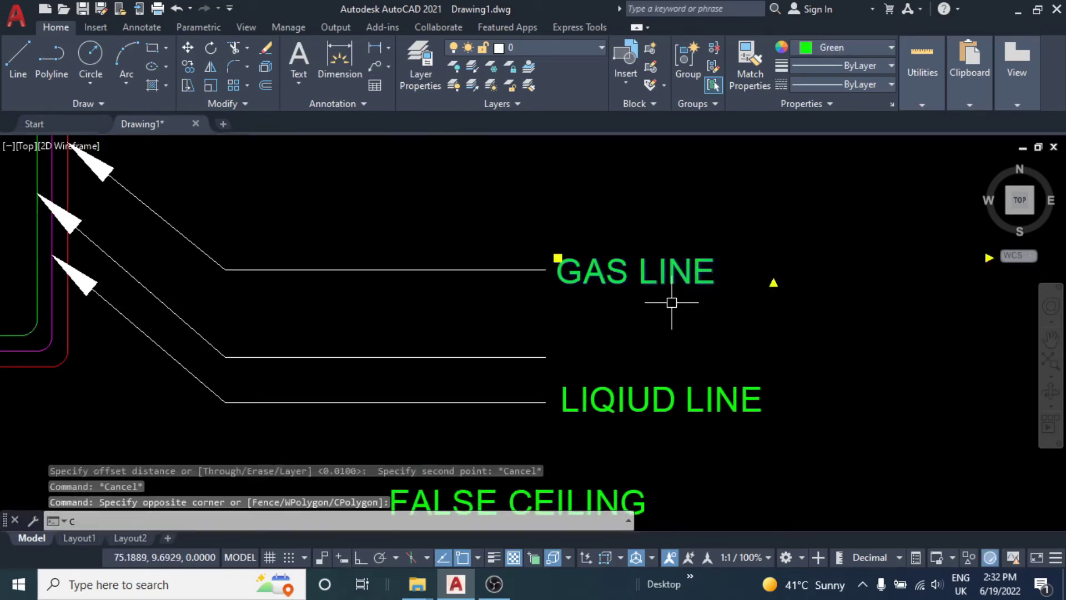
type("co")
key("Return")
left_click(802, 283)
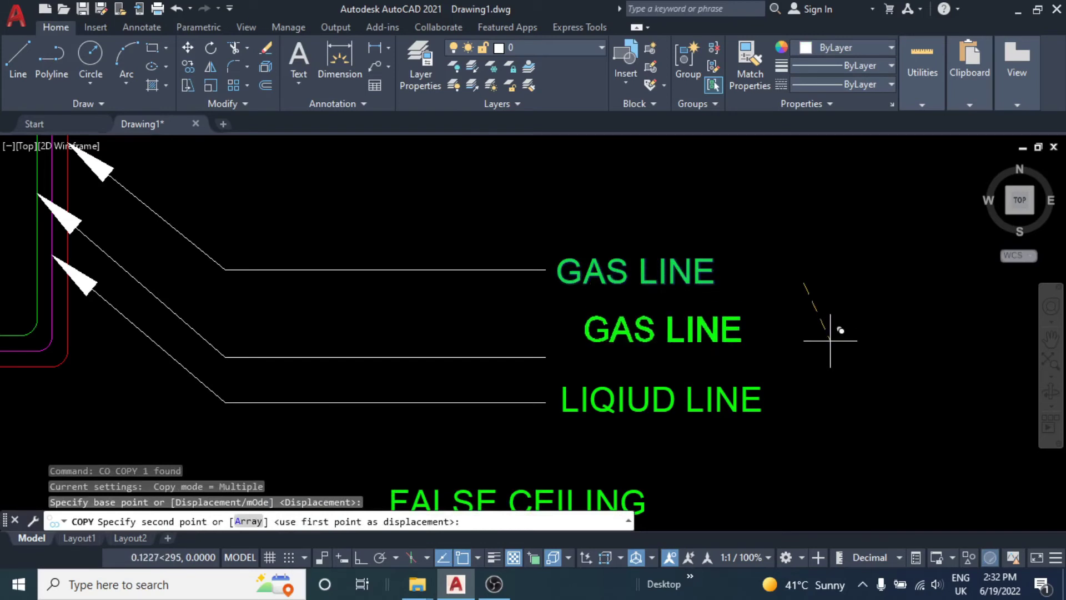
left_click(802, 365)
key("Escape")
left_click(585, 268)
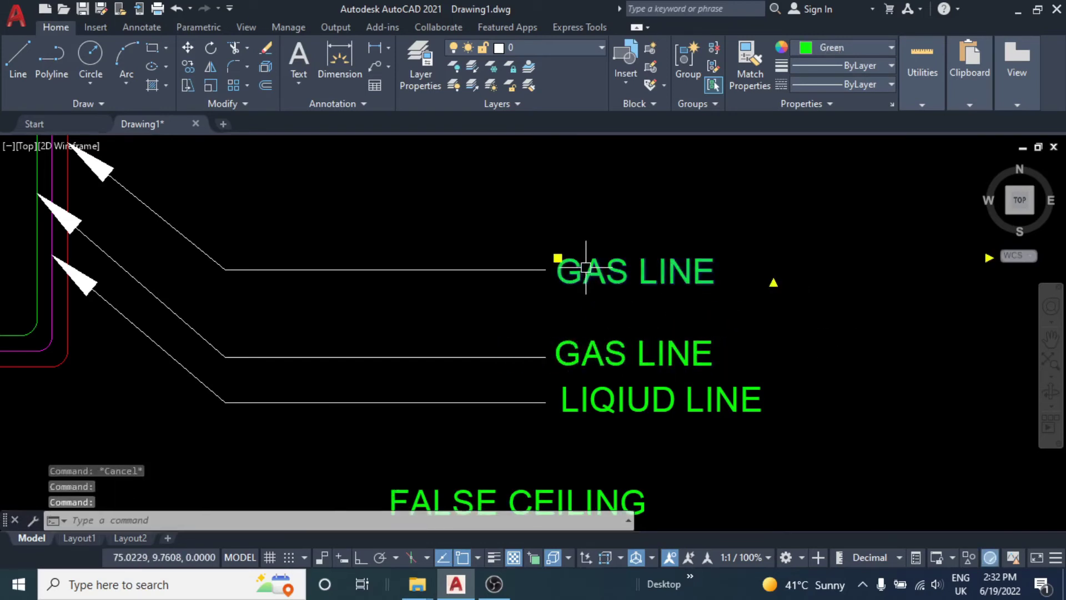
key("Escape")
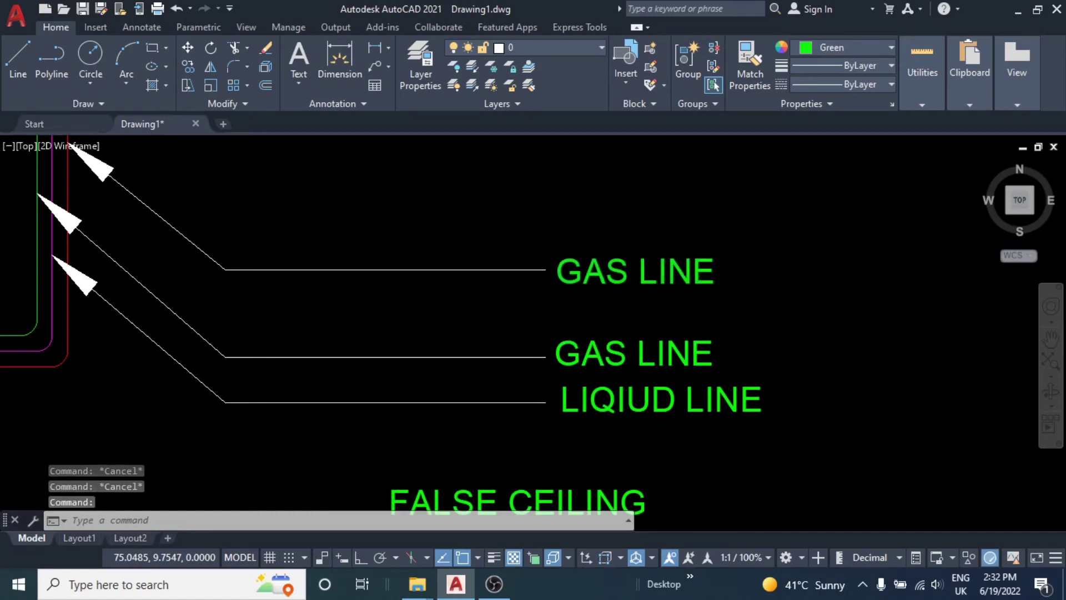
- Retype the top GAS LINE label as CONTROL WIRING, then zoom out to the whole section
double_click(617, 300)
type("CONTROL")
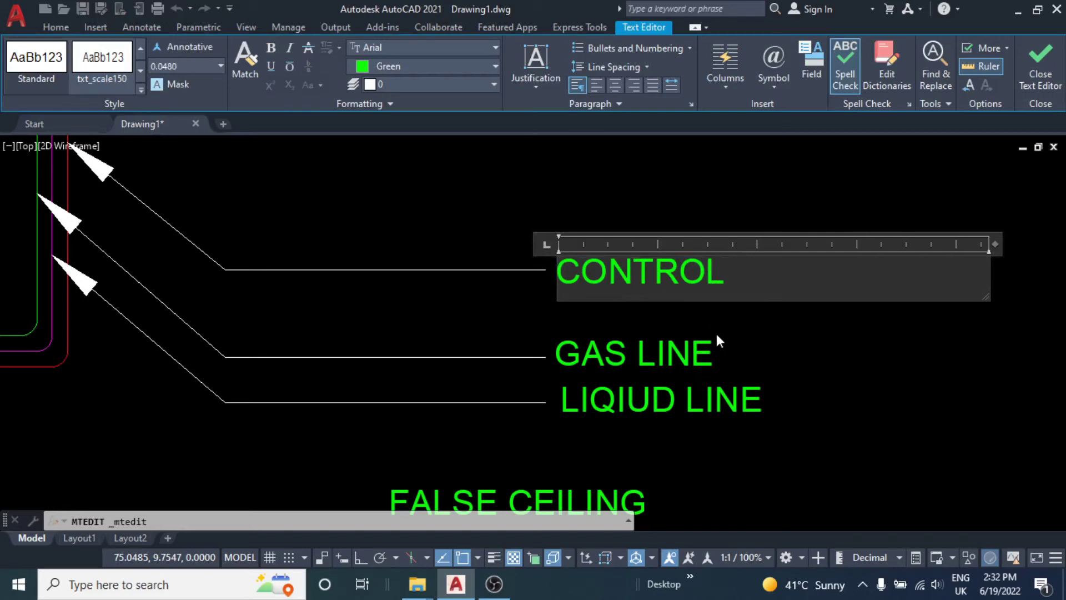
type(" WIR")
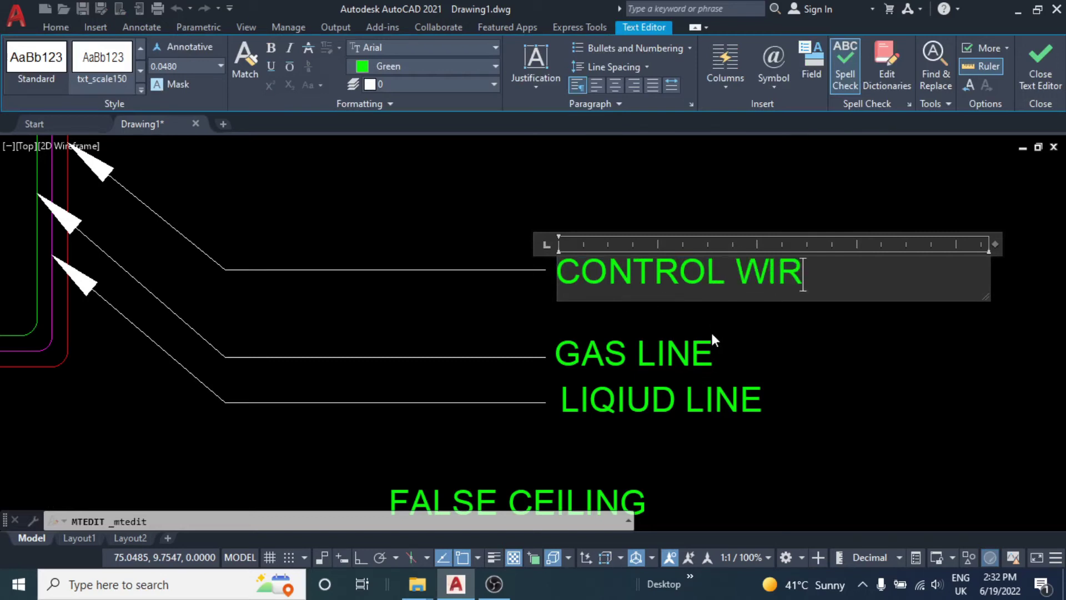
type("ING")
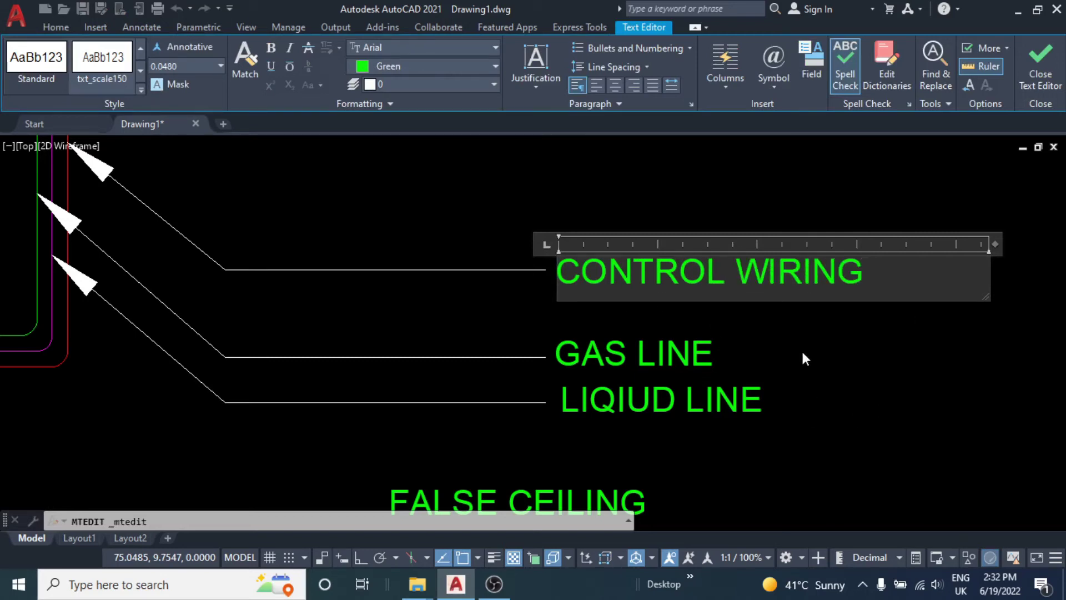
left_click(805, 358)
scroll(799, 349, "down", 5)
scroll(547, 345, "down", 4)
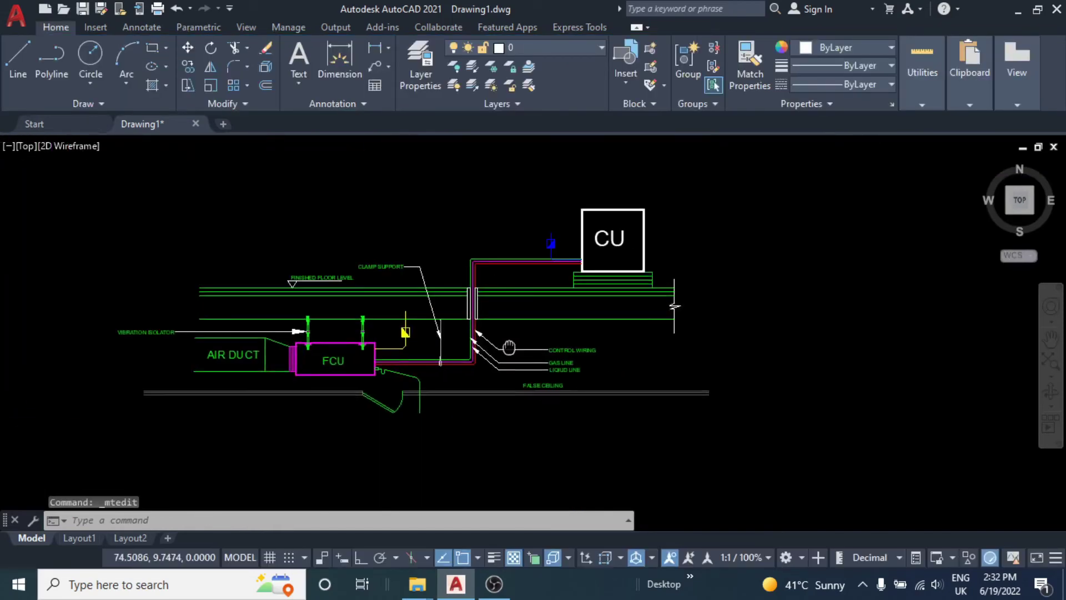
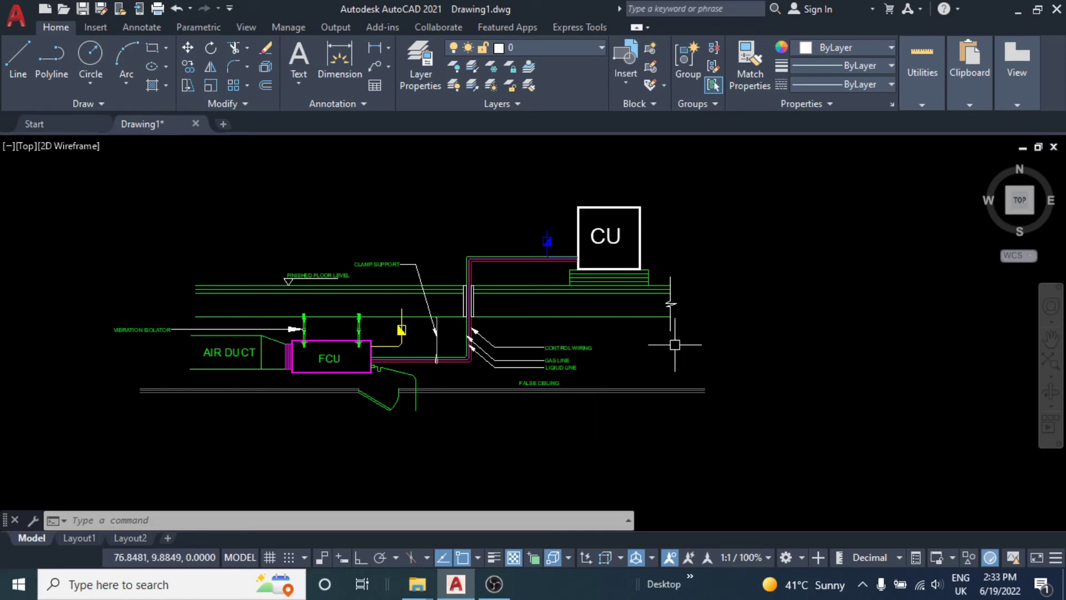
- Draw a horizontal leader with Ortho on, from the blue symbol's left edge out to the left
scroll(416, 328, "up", 3)
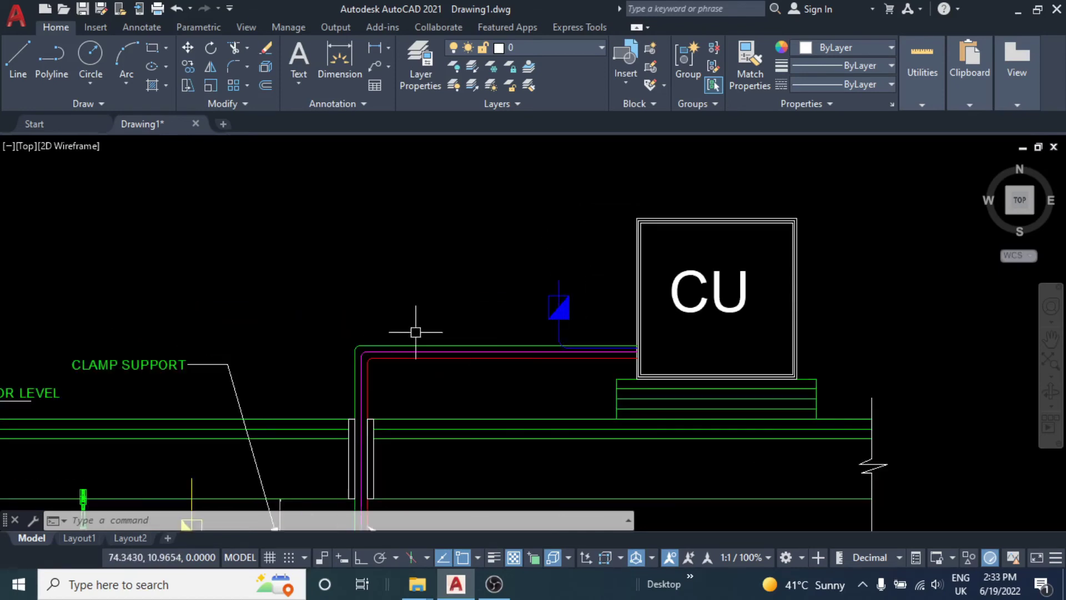
scroll(426, 346, "up", 1)
left_click(426, 346)
middle_click_drag(426, 345, 372, 337)
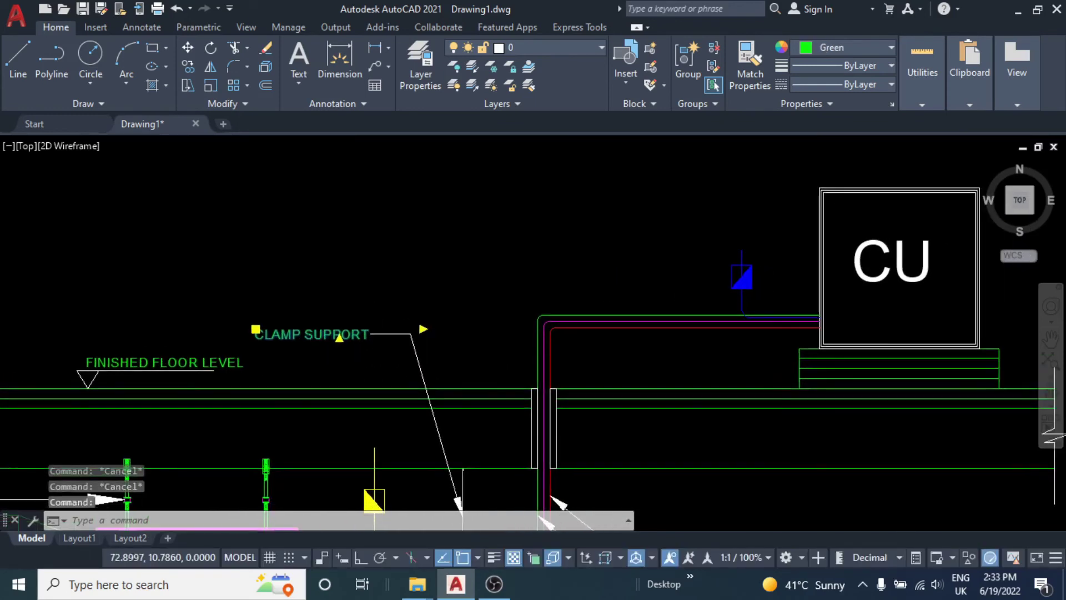
key("Escape")
scroll(385, 345, "down", 4)
scroll(481, 314, "up", 4)
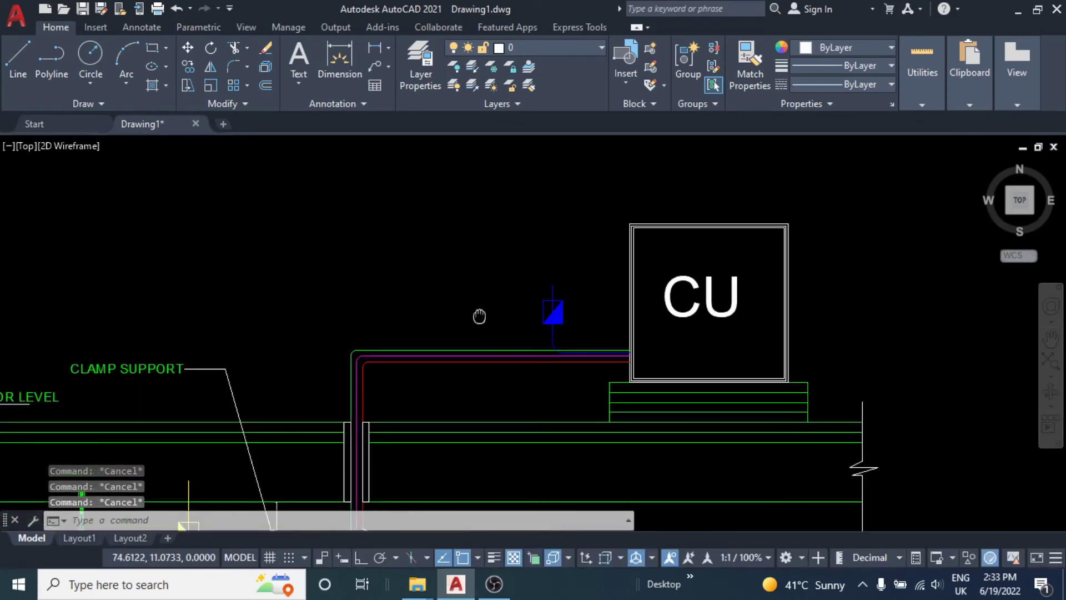
middle_click_drag(481, 314, 504, 321)
key("Return")
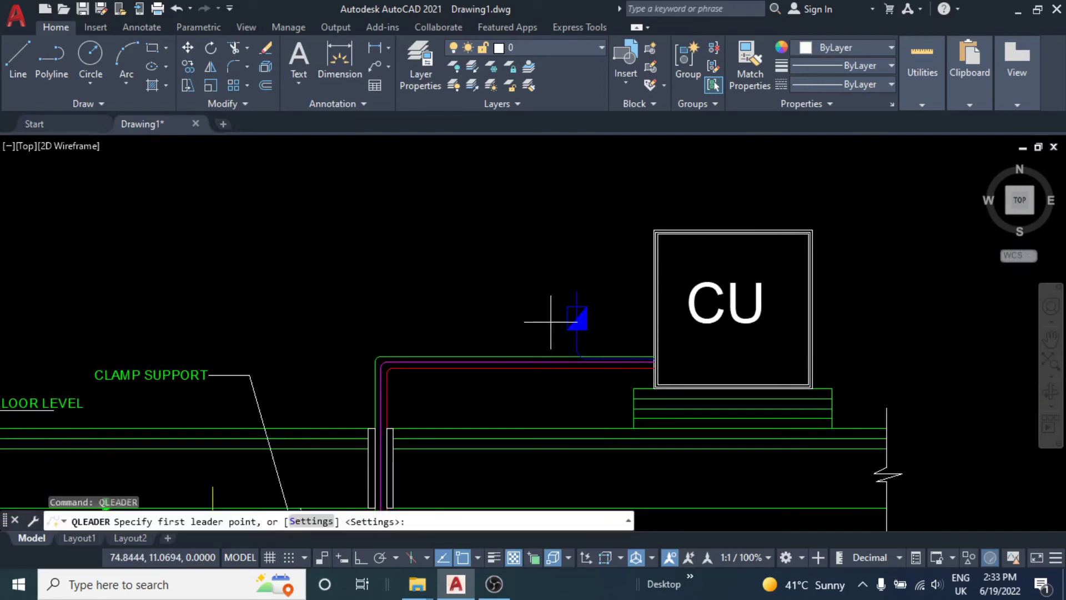
scroll(577, 315, "up", 5)
left_click(612, 299)
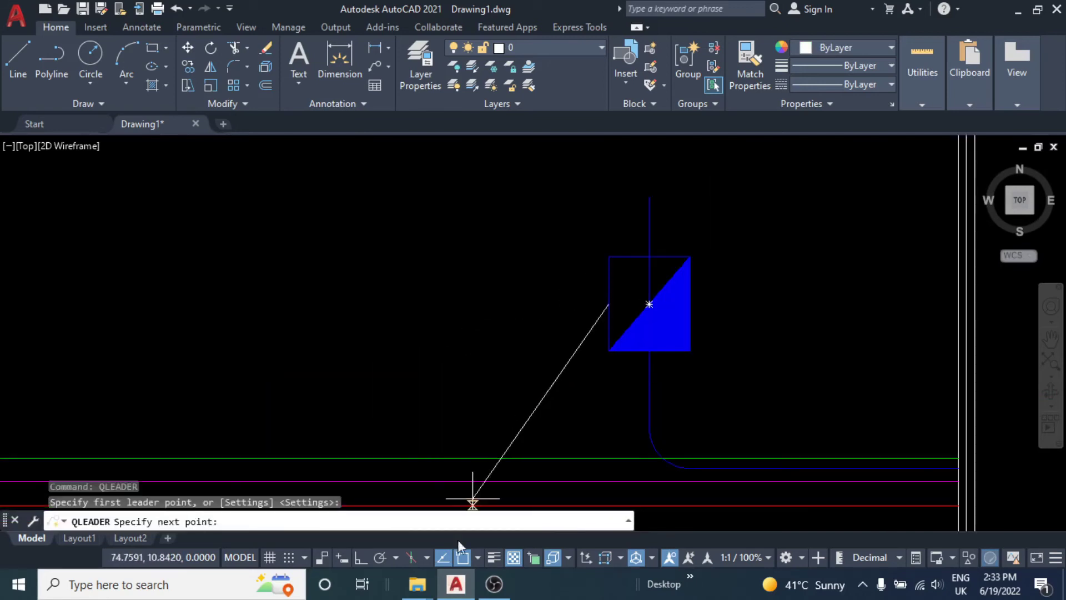
left_click(361, 557)
scroll(472, 362, "down", 4)
left_click(300, 350)
key("Escape")
key("Escape")
- Try matching the CONTROL WIRING leader's properties, then select the CLAMP SUPPORT label
middle_click_drag(370, 393, 419, 283)
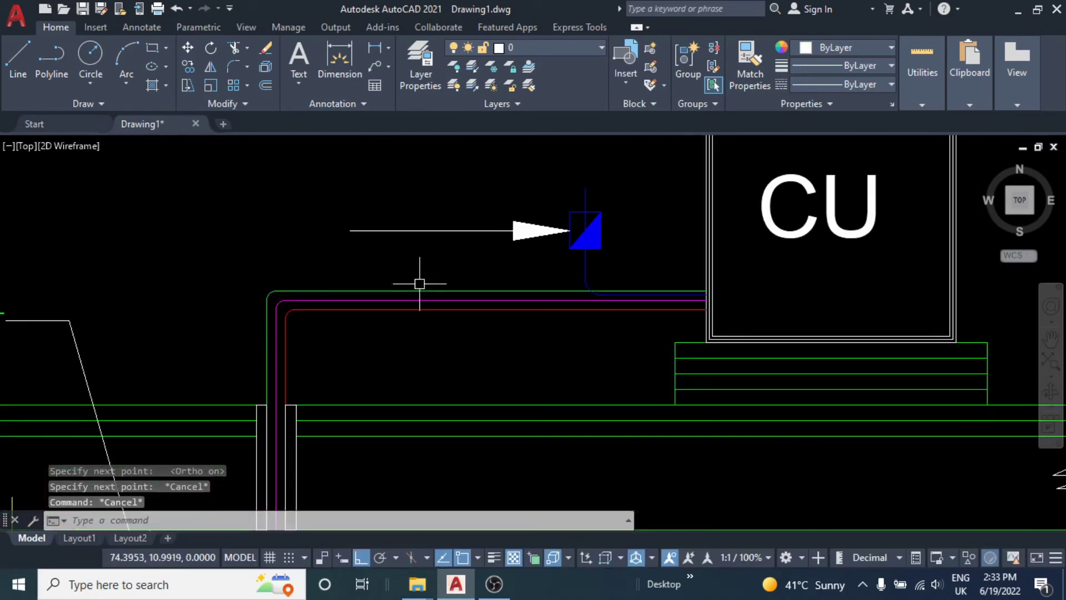
type("M")
key("Return")
scroll(423, 300, "down", 4)
scroll(454, 336, "up", 3)
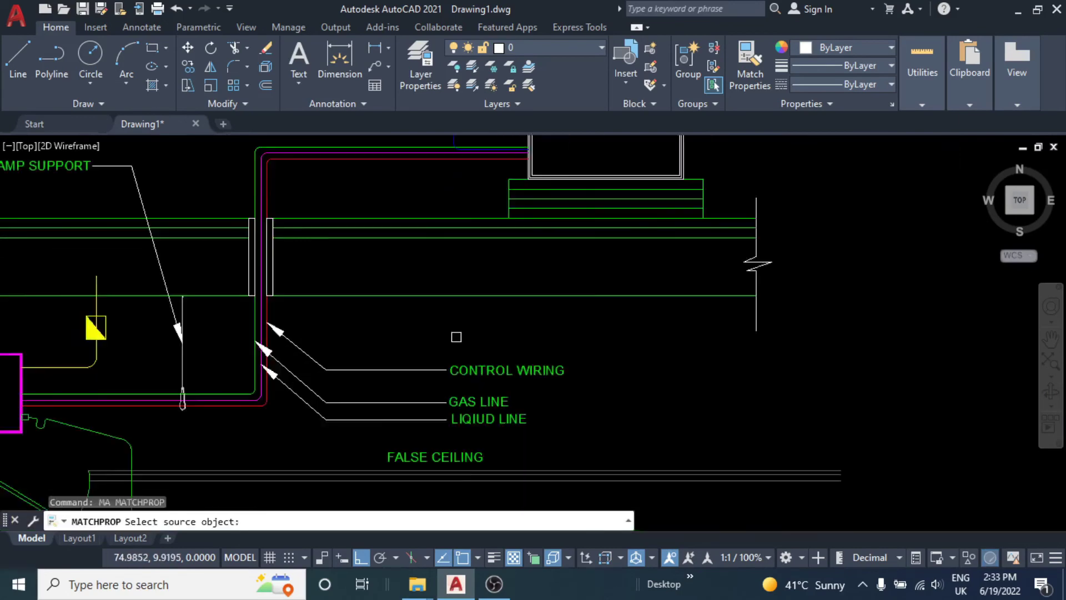
scroll(501, 387, "up", 2)
left_click(376, 382)
scroll(400, 366, "down", 2)
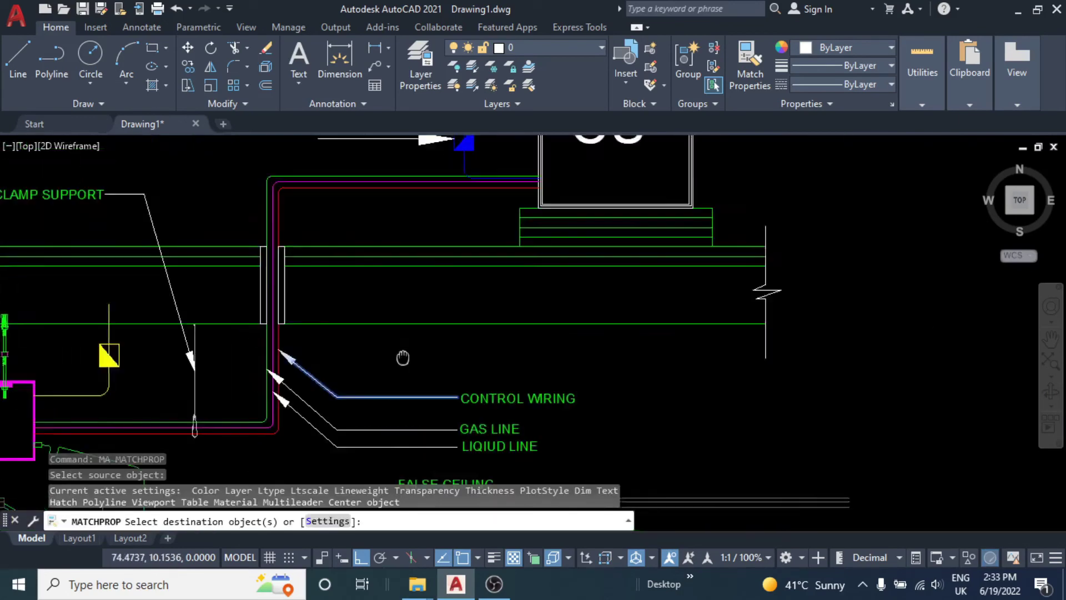
middle_click_drag(321, 189, 419, 290)
key("Escape")
key("Escape")
middle_click_drag(423, 250, 544, 251)
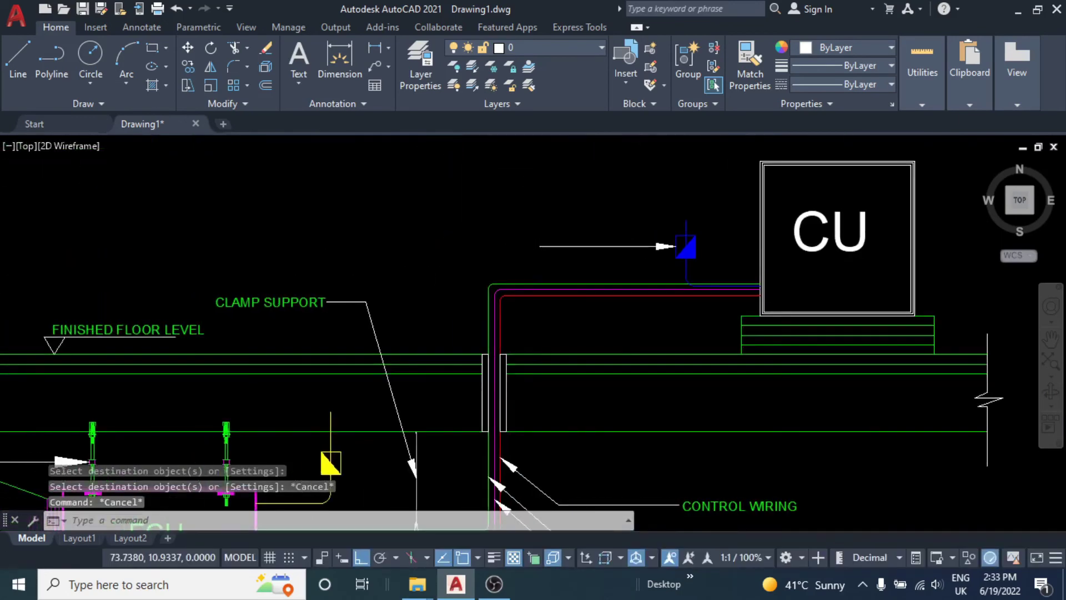
left_click(265, 302)
- Copy the CLAMP SUPPORT label to the new leader's tail
type("co")
key("Return")
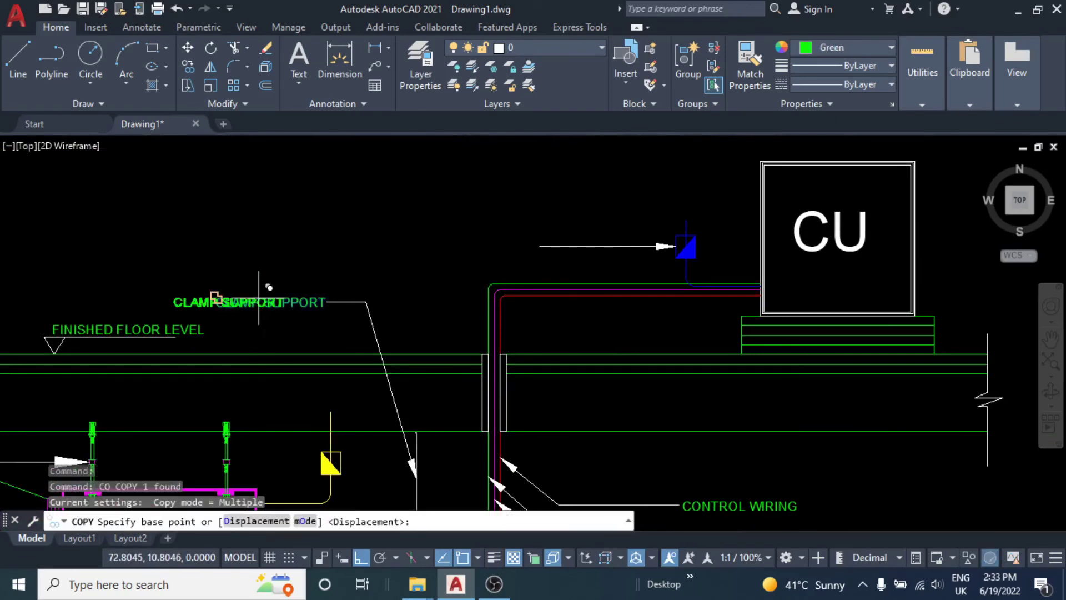
left_click(258, 302)
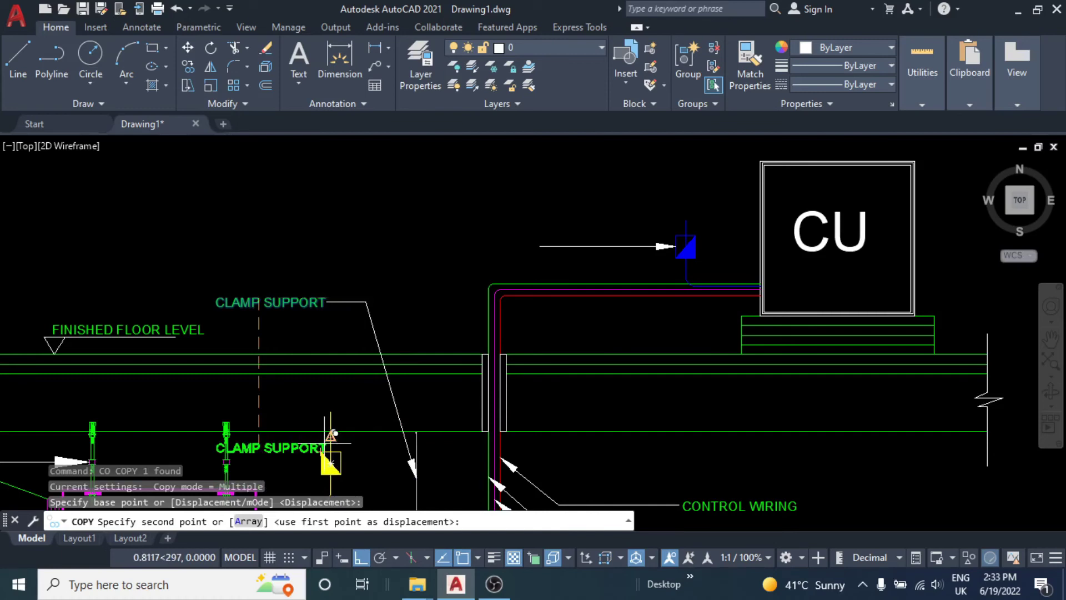
left_click(361, 557)
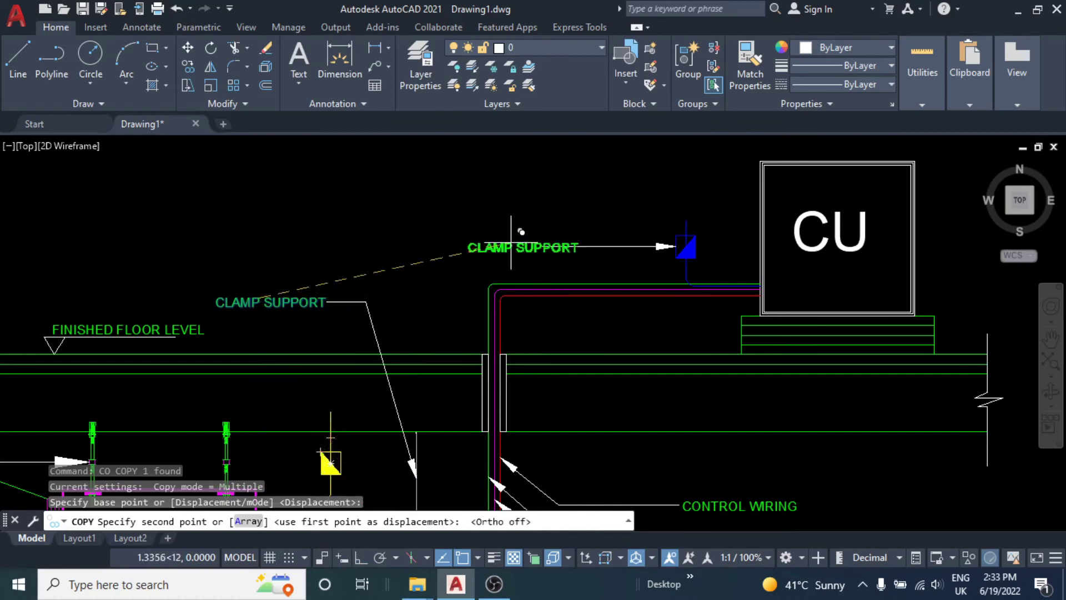
scroll(510, 244, "up", 4)
key("Escape")
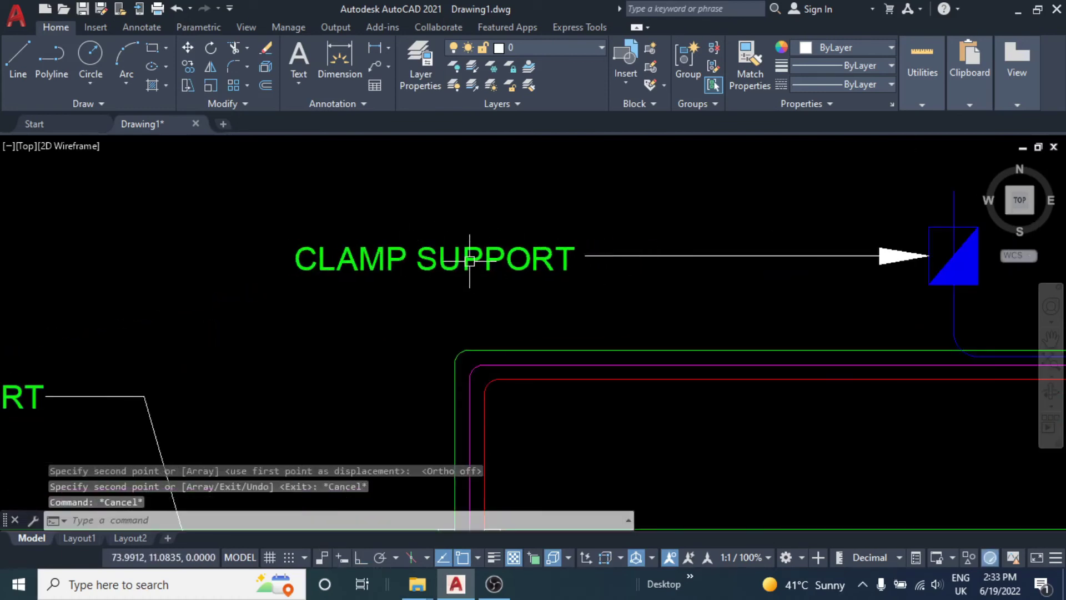
- Change the copied label's text to ISOLATOR
left_click(470, 260)
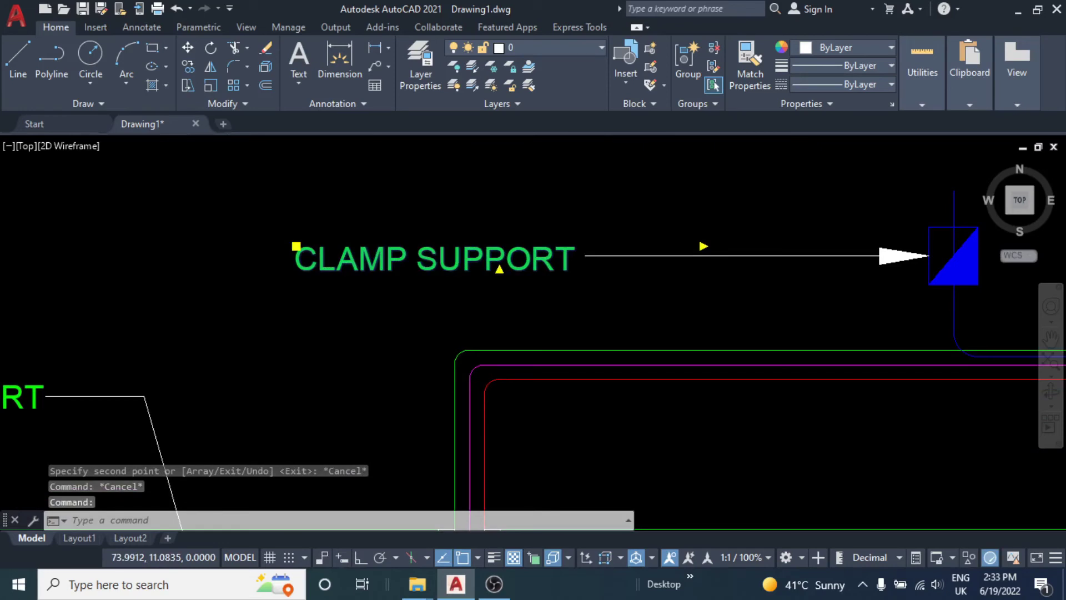
double_click(470, 262)
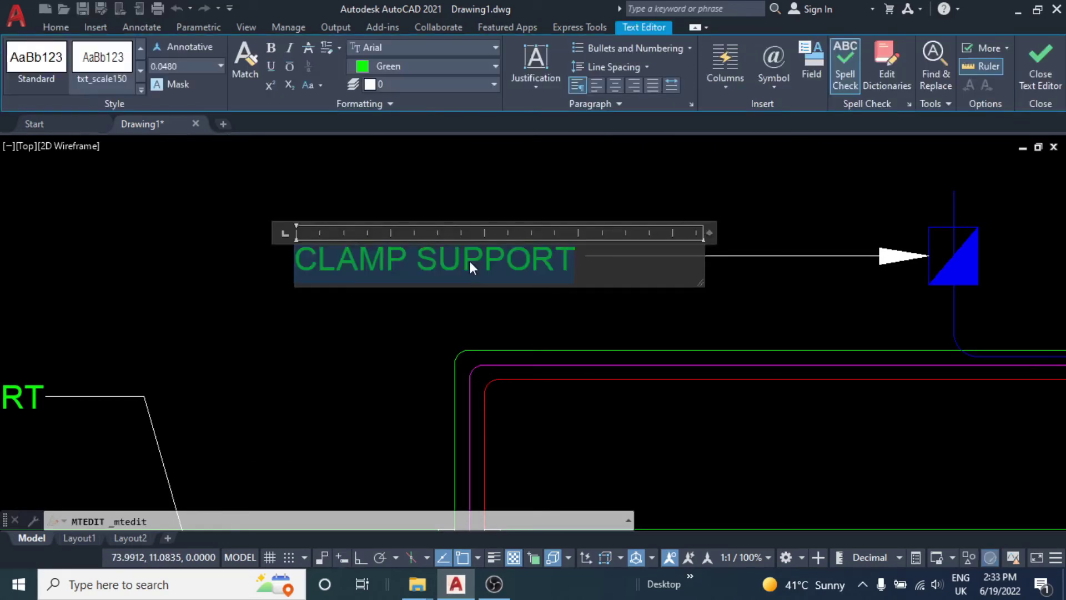
type("ISOLATO")
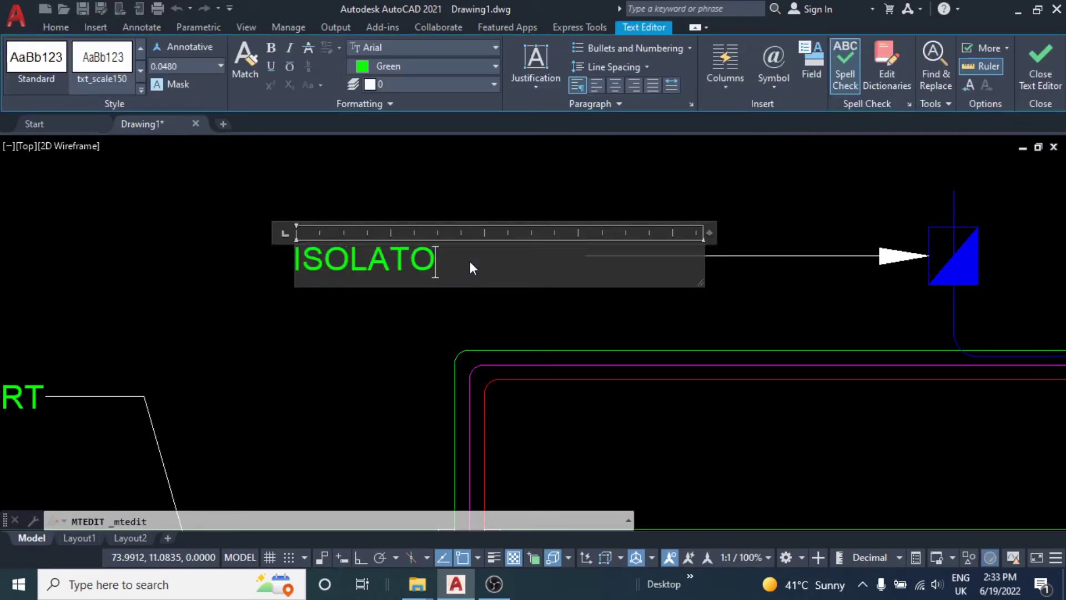
type("R")
left_click(443, 307)
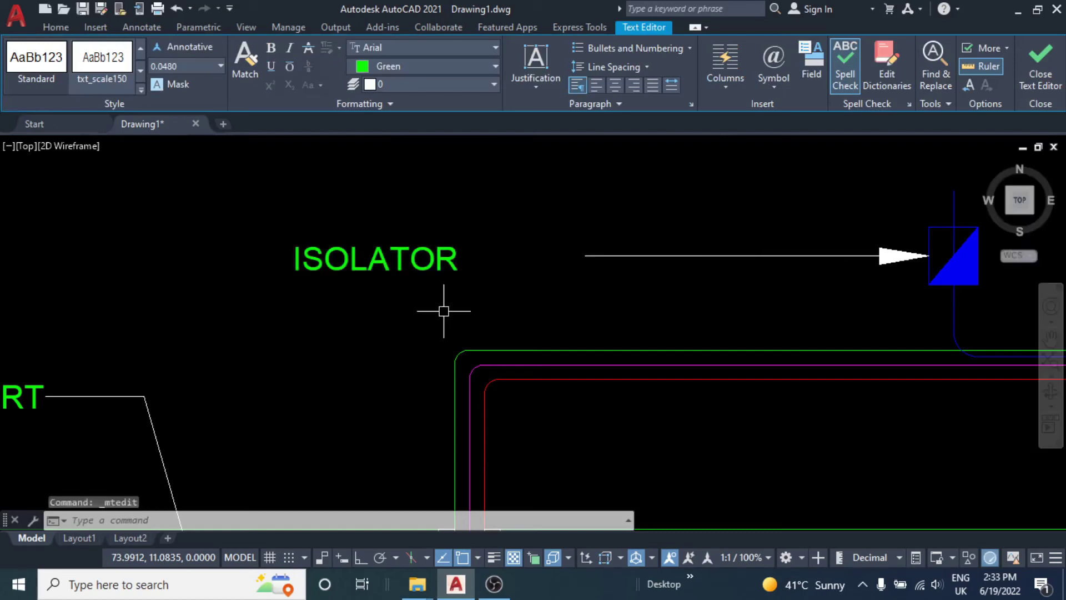
- Move the ISOLATOR label up against the leader's tail
left_click(340, 245)
middle_click_drag(373, 267, 360, 284)
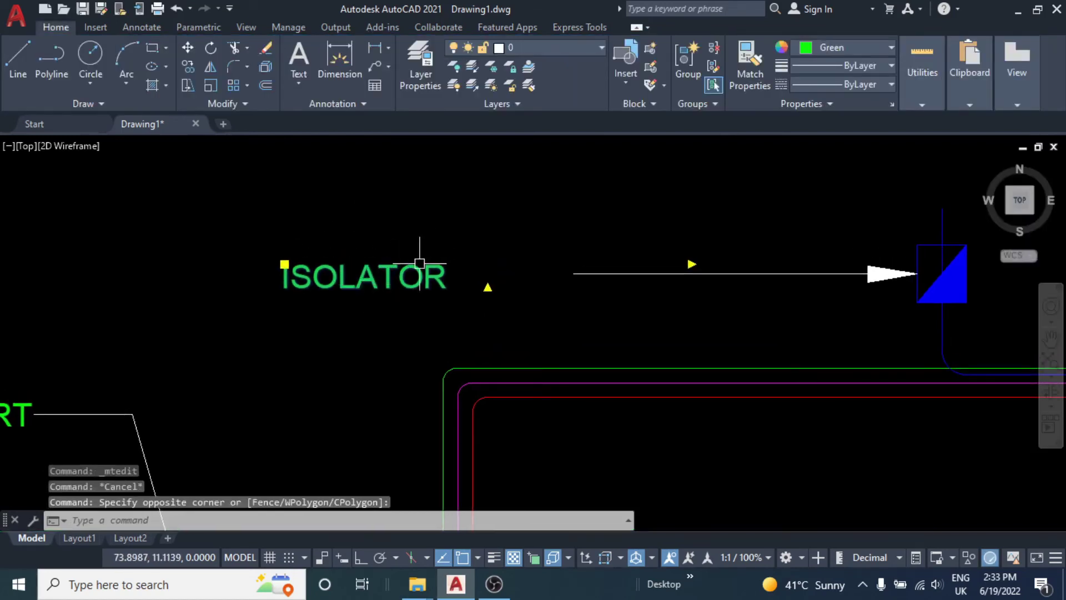
type("m")
key("Return")
left_click(389, 207)
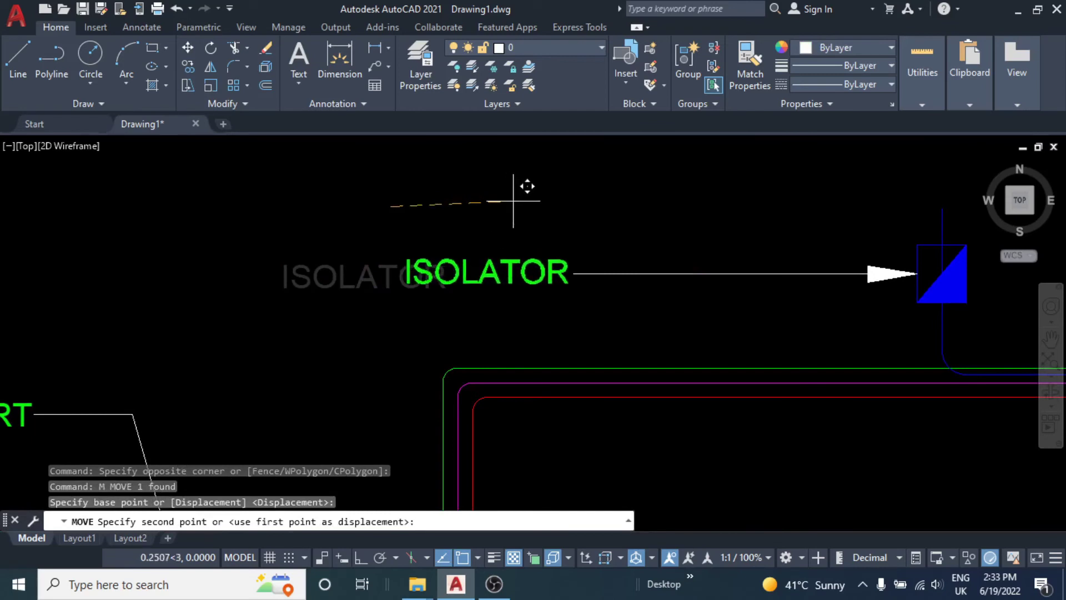
key("Escape")
key("Escape")
scroll(488, 211, "down", 2)
middle_click_drag(447, 253, 395, 241)
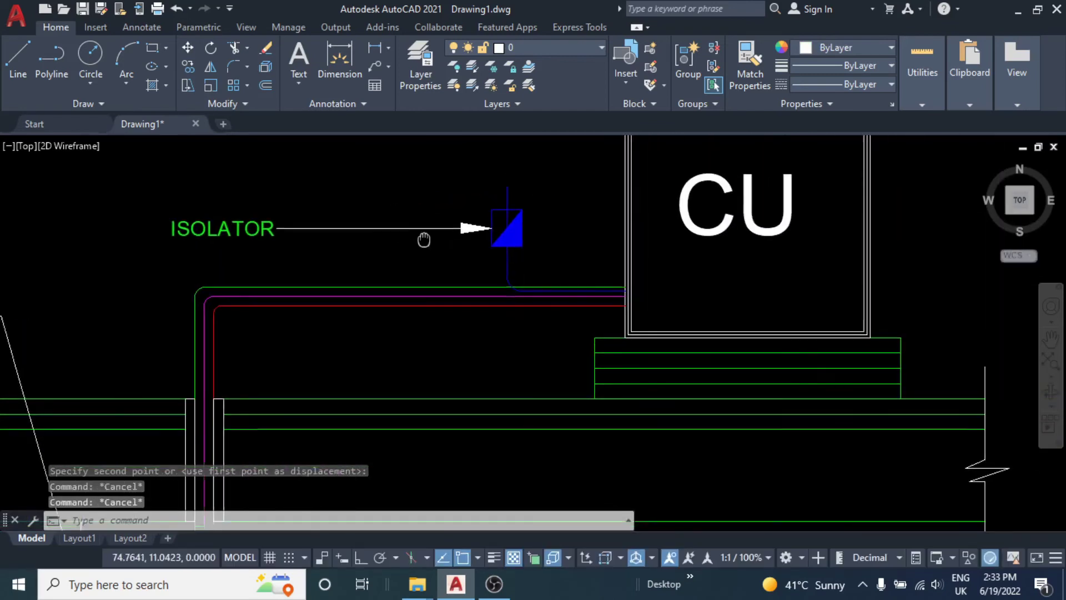
scroll(504, 238, "up", 2)
mouse_move(542, 205)
middle_mouse_down()
mouse_move(501, 289)
mouse_move(507, 278)
middle_mouse_up()
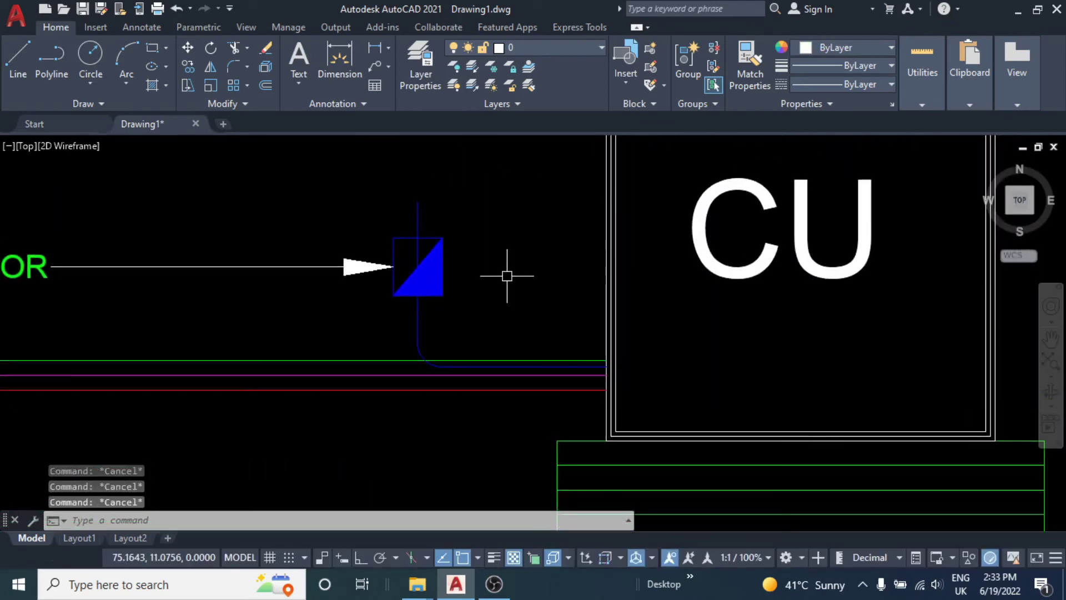
scroll(528, 275, "up", 2)
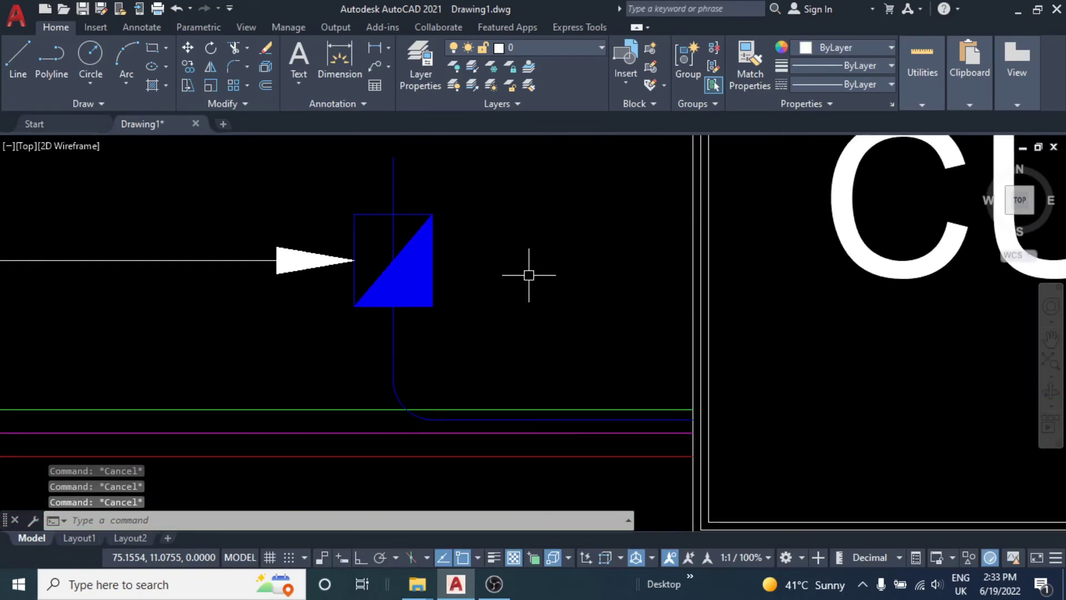
- Draw a small rectangle just right of the symbol as the valve outline
type("l")
key("Return")
key("Escape")
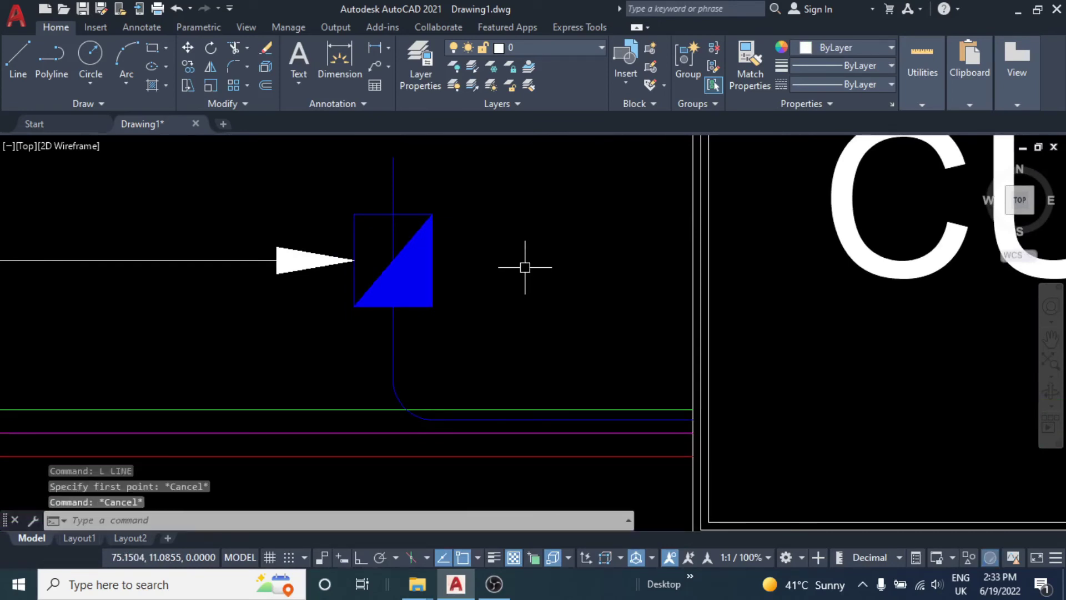
type("rec")
key("Return")
left_click(511, 256)
scroll(537, 276, "up", 2)
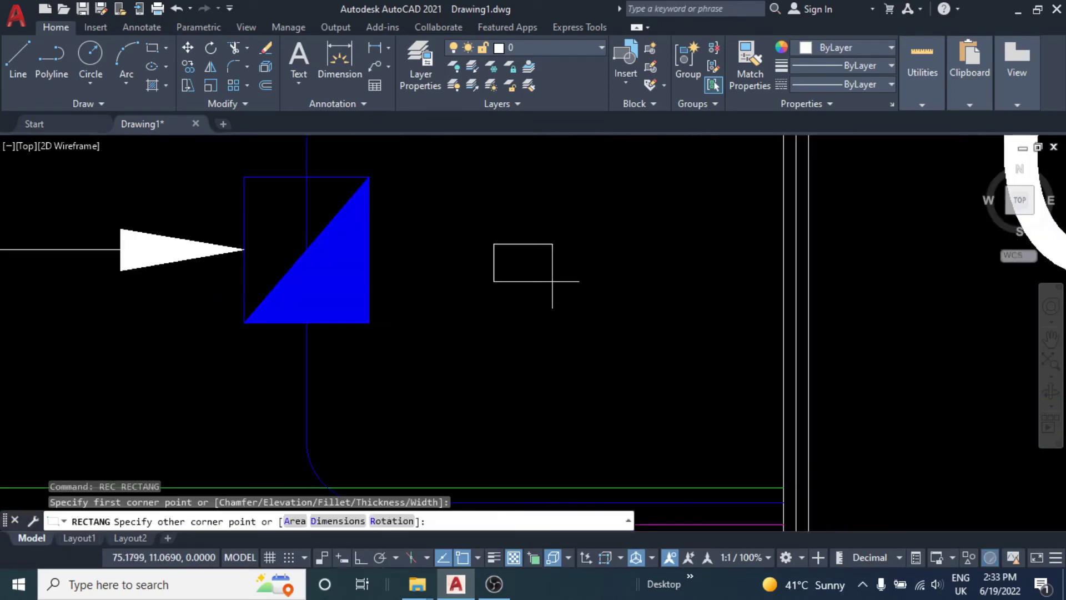
left_click(564, 280)
- Draw both corner-to-corner diagonals across the rectangle and trim it into a bowtie
type("l")
key("Return")
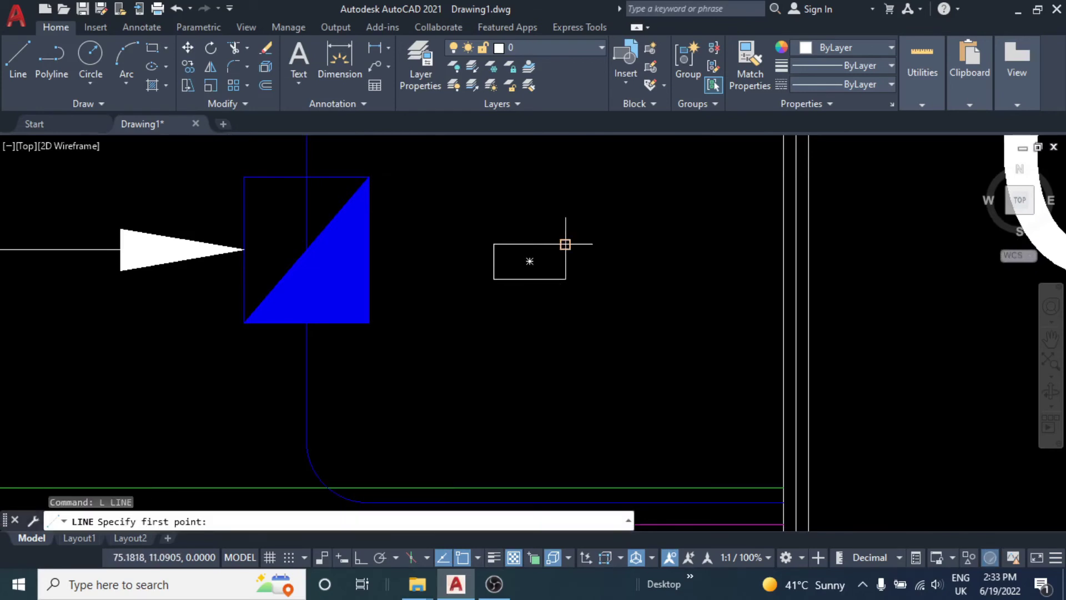
left_click(564, 243)
left_click(493, 279)
key("Return")
key("Return")
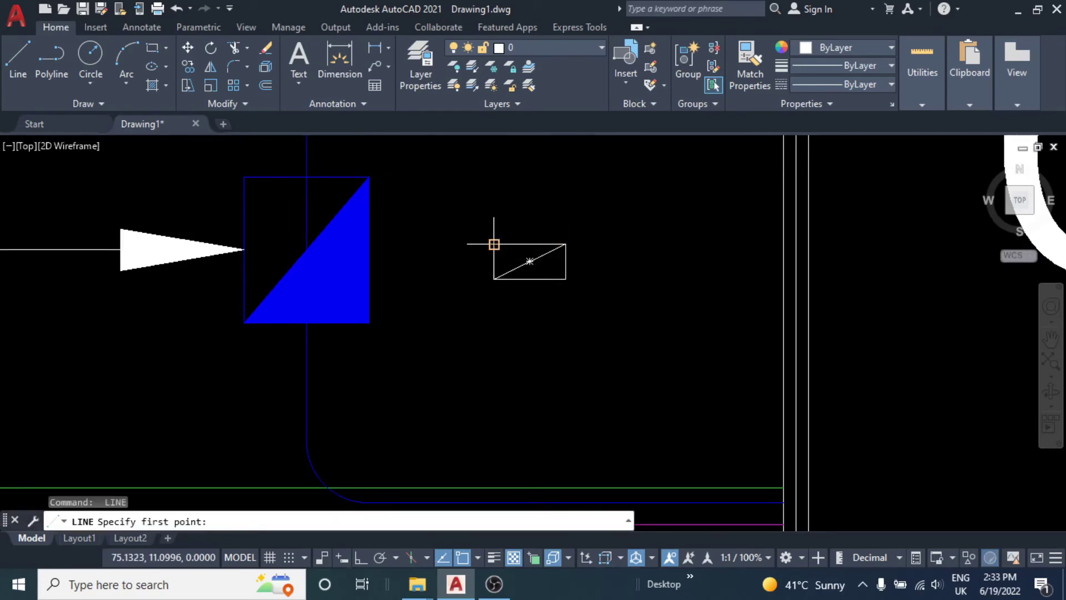
left_click(493, 244)
left_click(565, 279)
key("Escape")
type("tr")
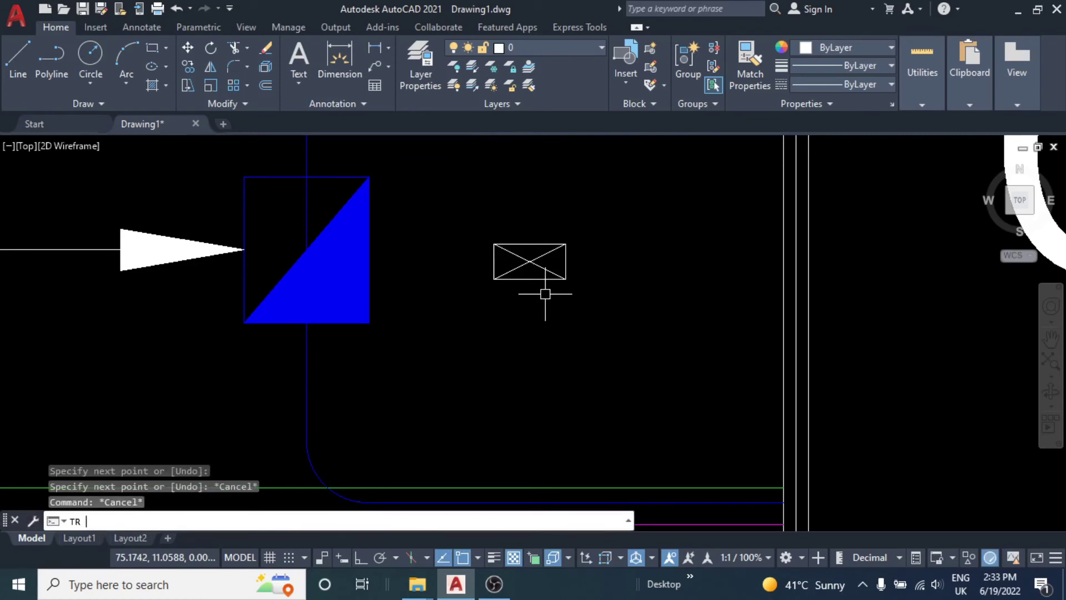
key("Return")
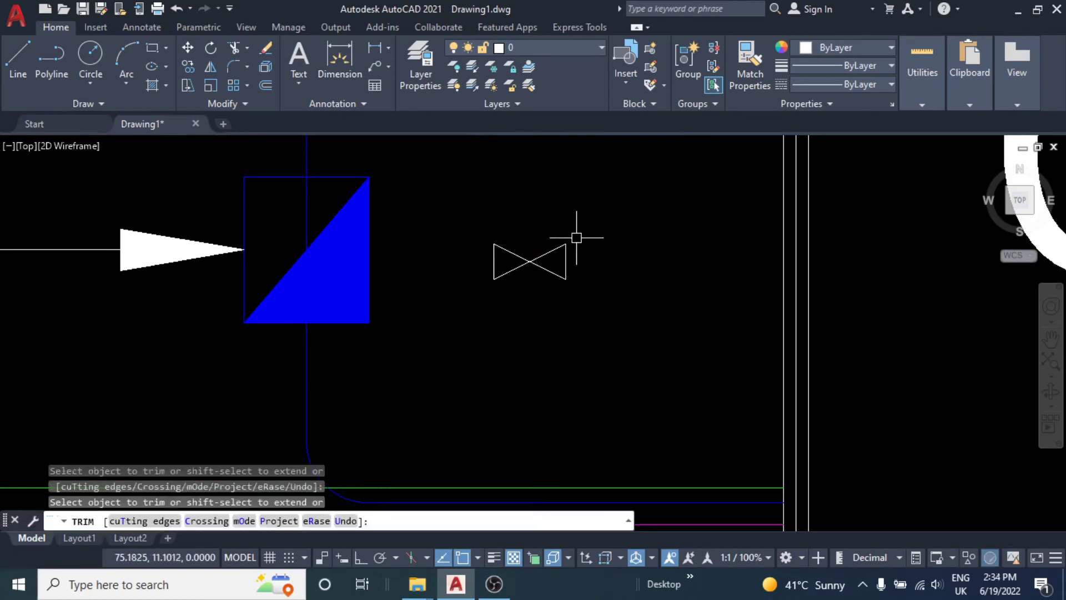
key("Escape")
key("Escape")
- Change the bowtie valve's colour to Green
left_click(583, 231)
left_click(488, 294)
left_click(827, 48)
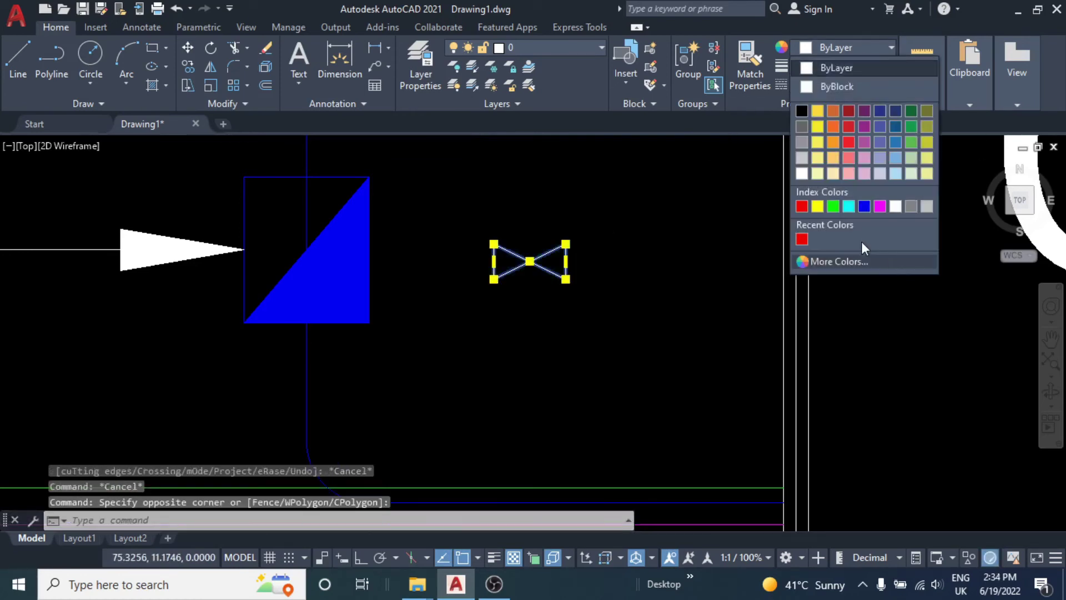
left_click(832, 206)
key("Escape")
key("Escape")
- Copy the green valve straight down with Ortho, placing it just below the original
scroll(564, 267, "down", 2)
middle_click_drag(550, 266, 596, 262)
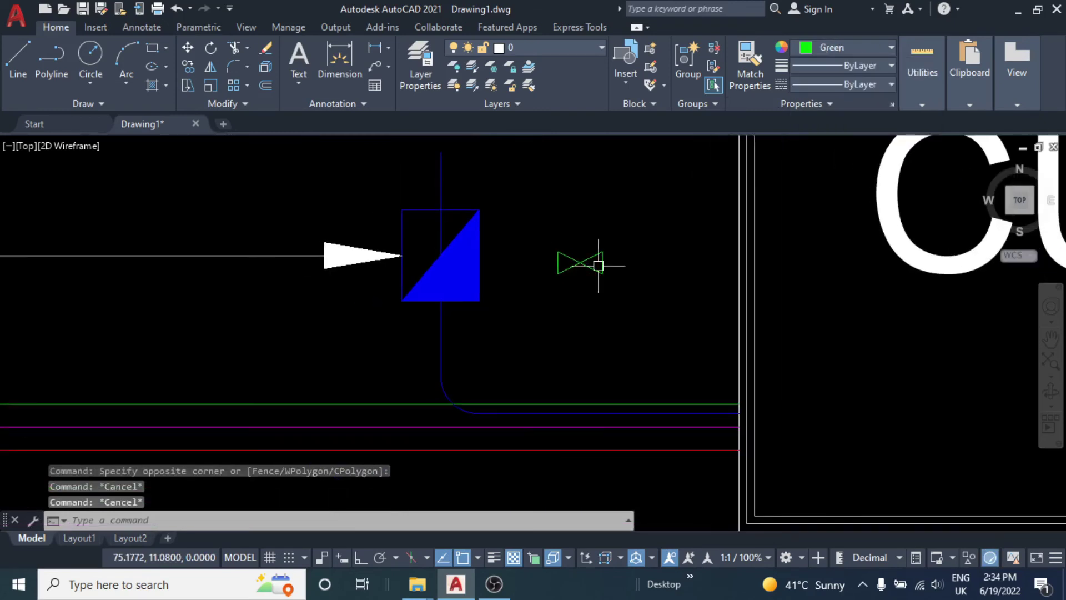
scroll(596, 261, "up", 2)
left_click(628, 236)
left_click(522, 298)
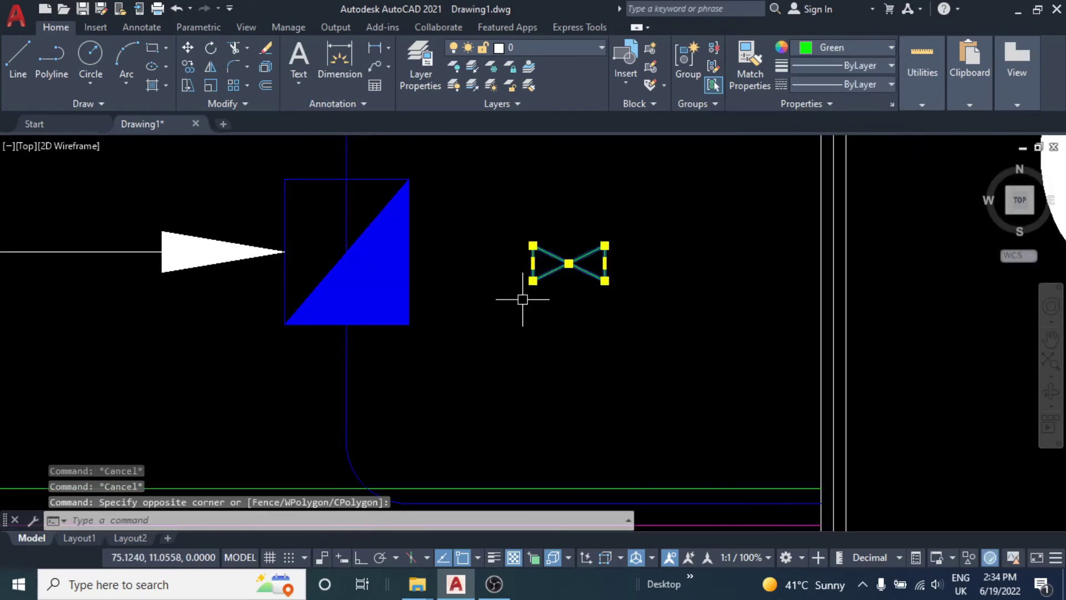
type("c")
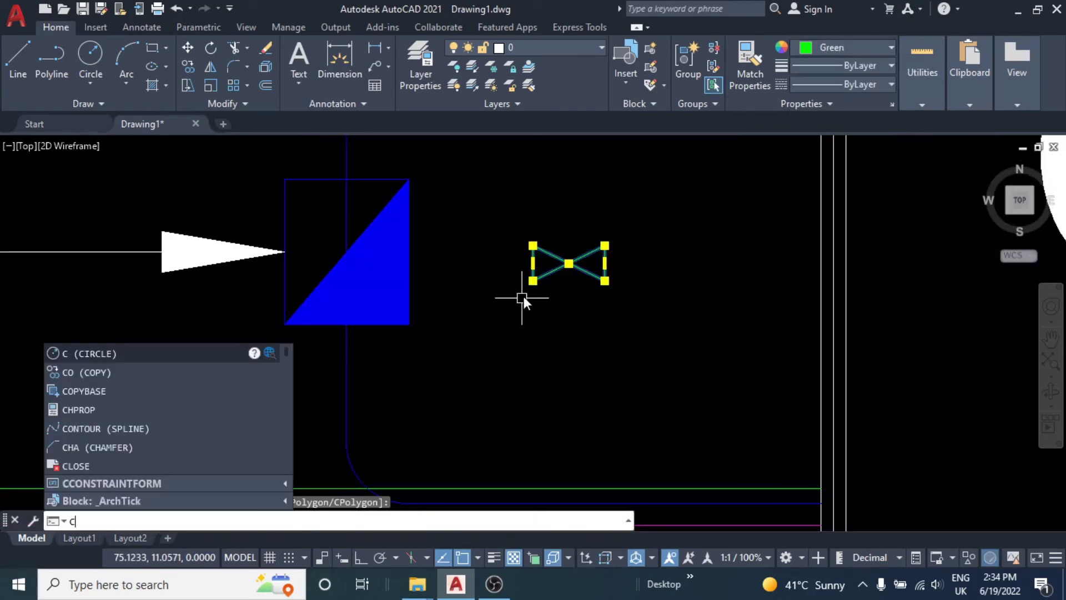
type("c")
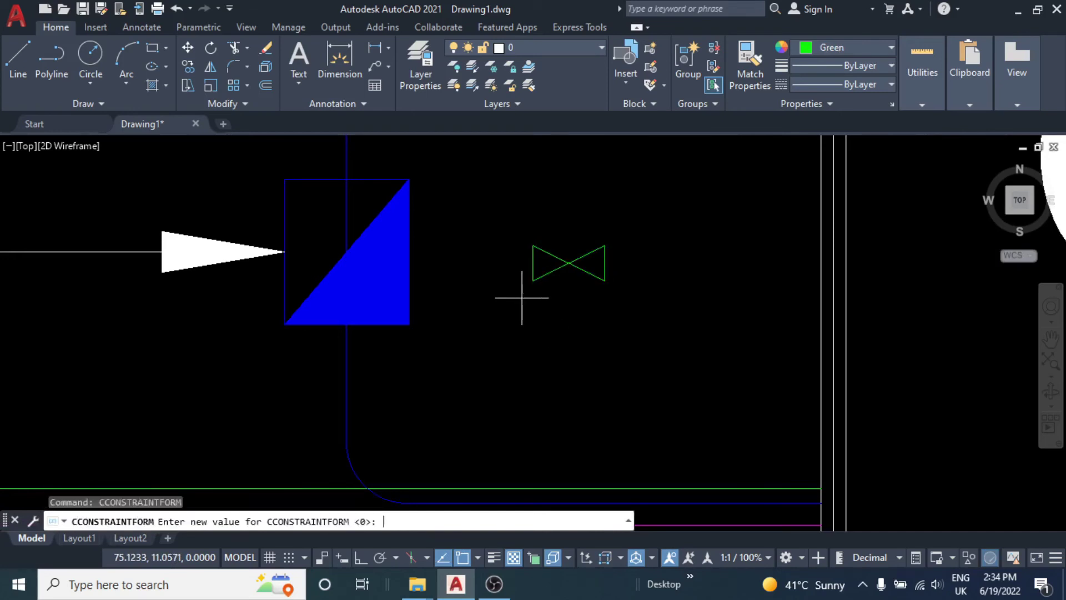
key("Return")
key("Escape")
left_click(628, 239)
left_click(528, 309)
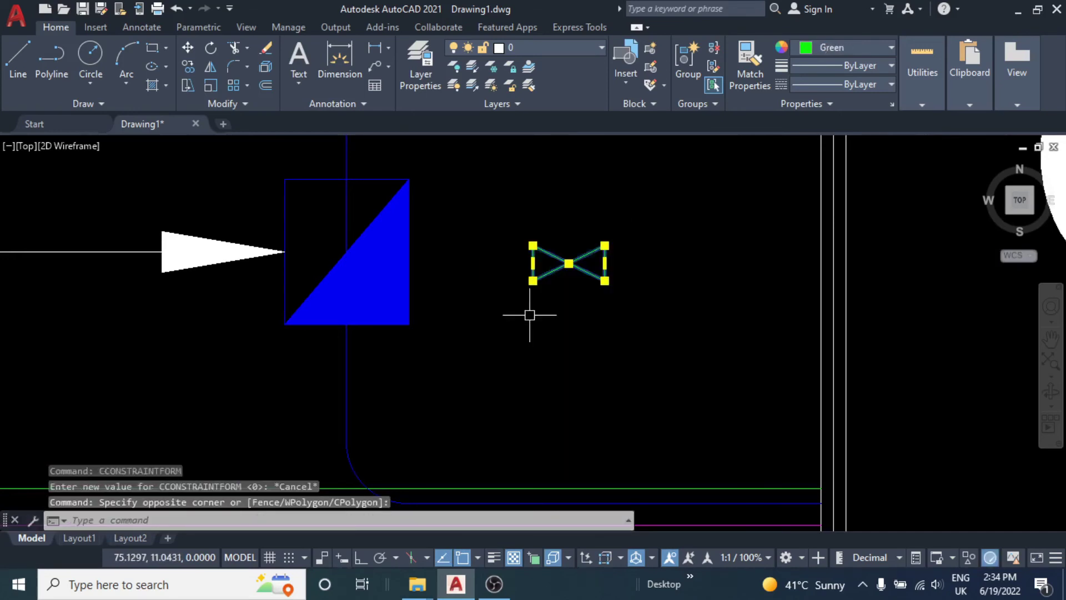
type("co")
key("Return")
left_click(567, 264)
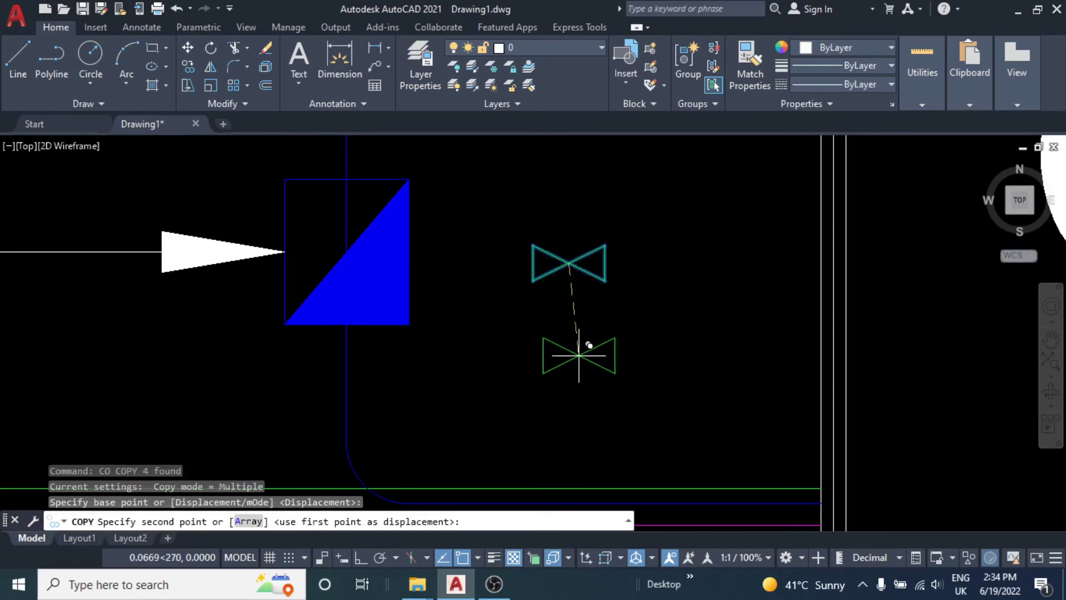
key("F8")
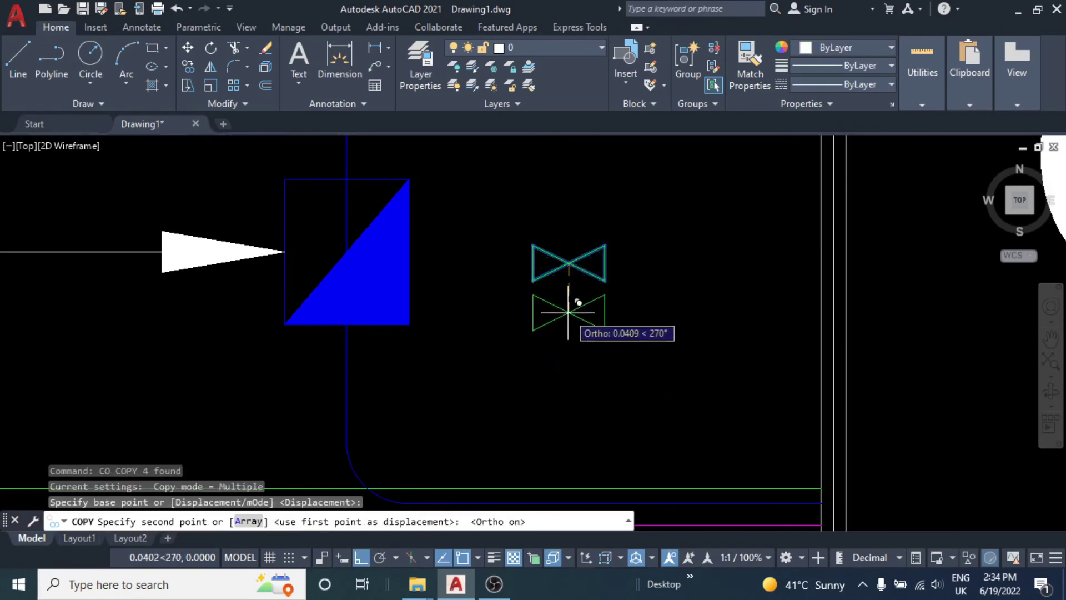
left_click(566, 310)
key("Escape")
scroll(543, 357, "down", 2)
key("Escape")
- Begin a leader anchored below the two valves
type("c")
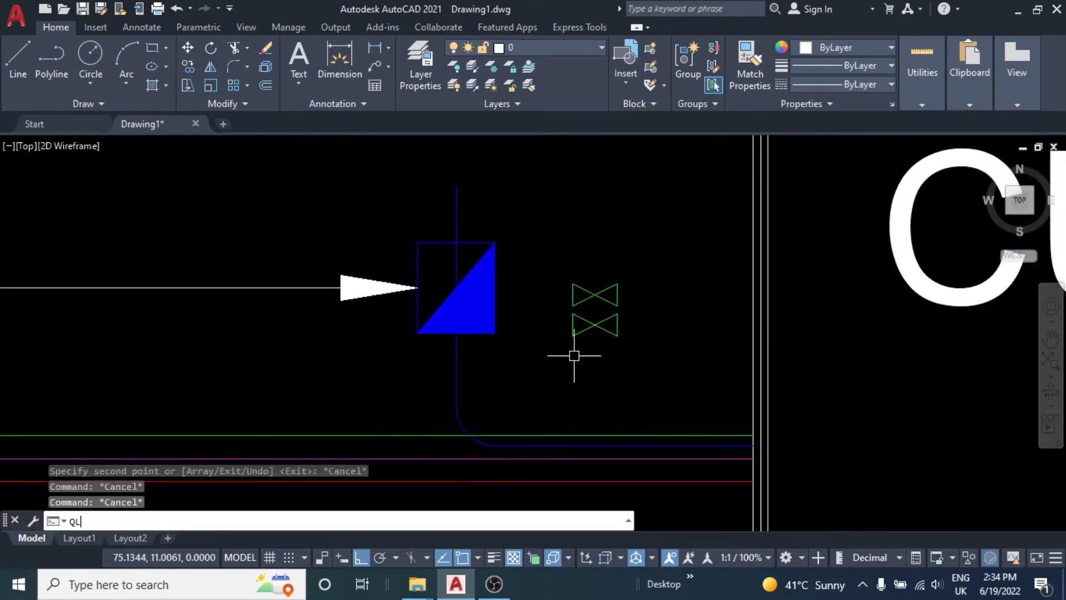
key("Return")
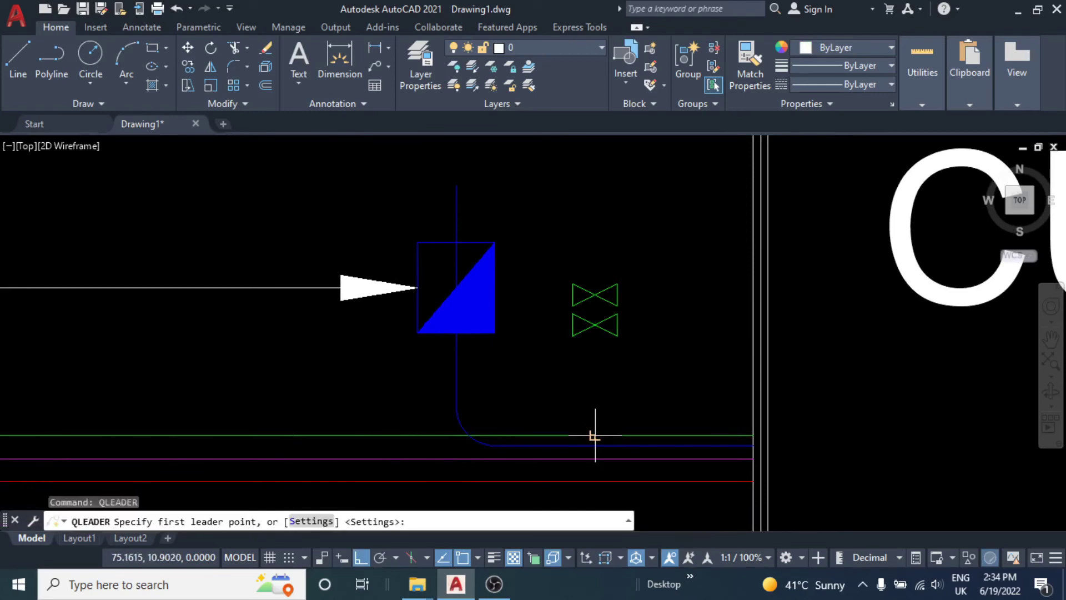
left_click(594, 437)
- Cancel the unfinished leader and move the lower valve onto the blue pipe line
middle_click_drag(579, 217, 588, 275)
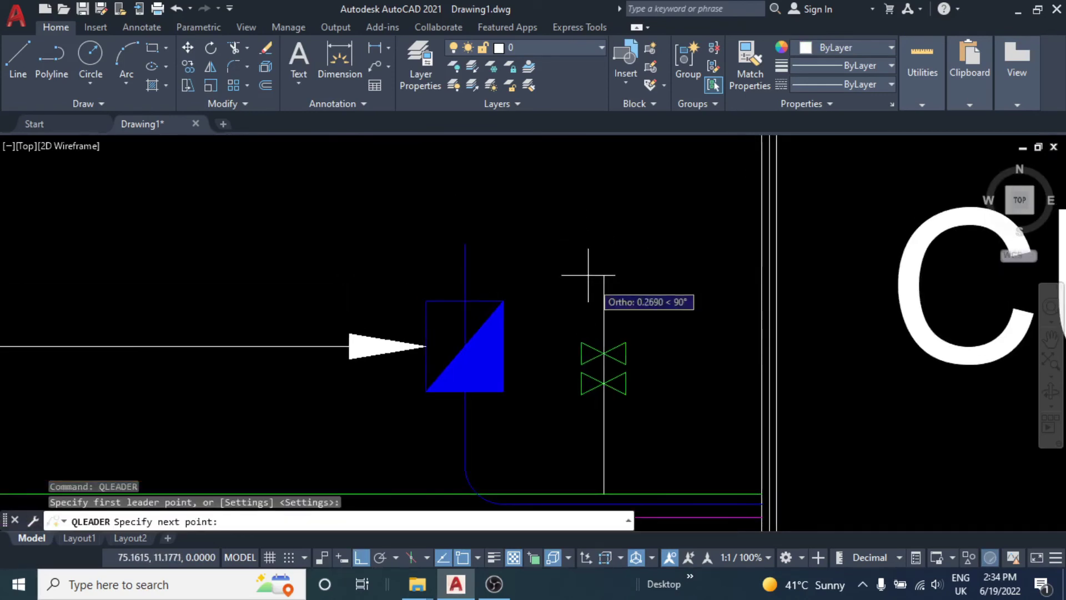
scroll(588, 275, "down", 4)
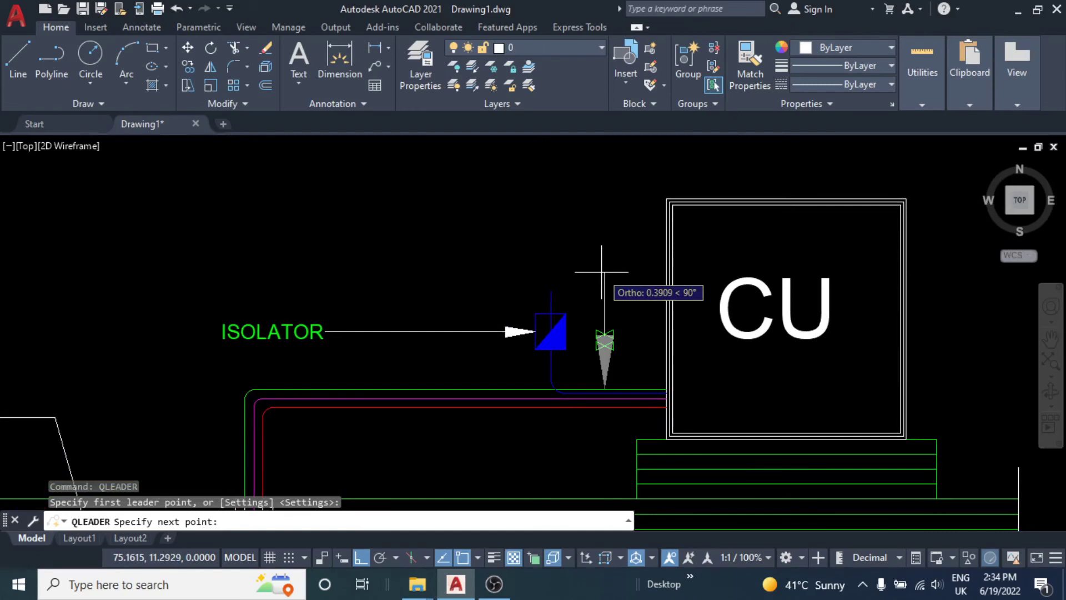
scroll(602, 272, "up", 3)
key("Escape")
key("Escape")
scroll(602, 269, "up", 3)
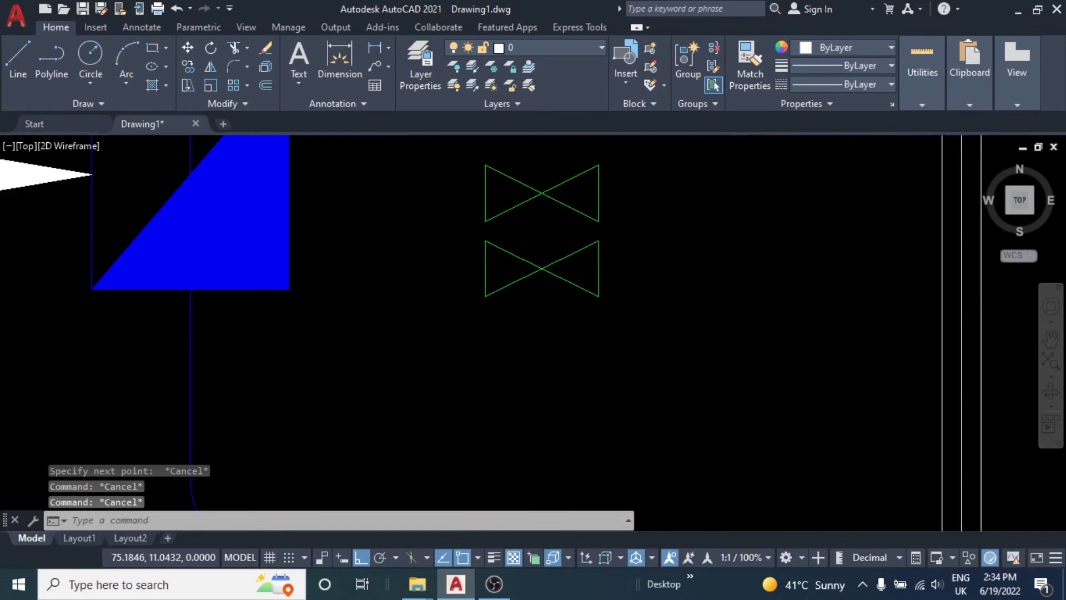
left_click(621, 238)
left_click(462, 330)
scroll(476, 317, "down", 2)
type("m")
key("Return")
middle_click_drag(572, 321, 564, 249)
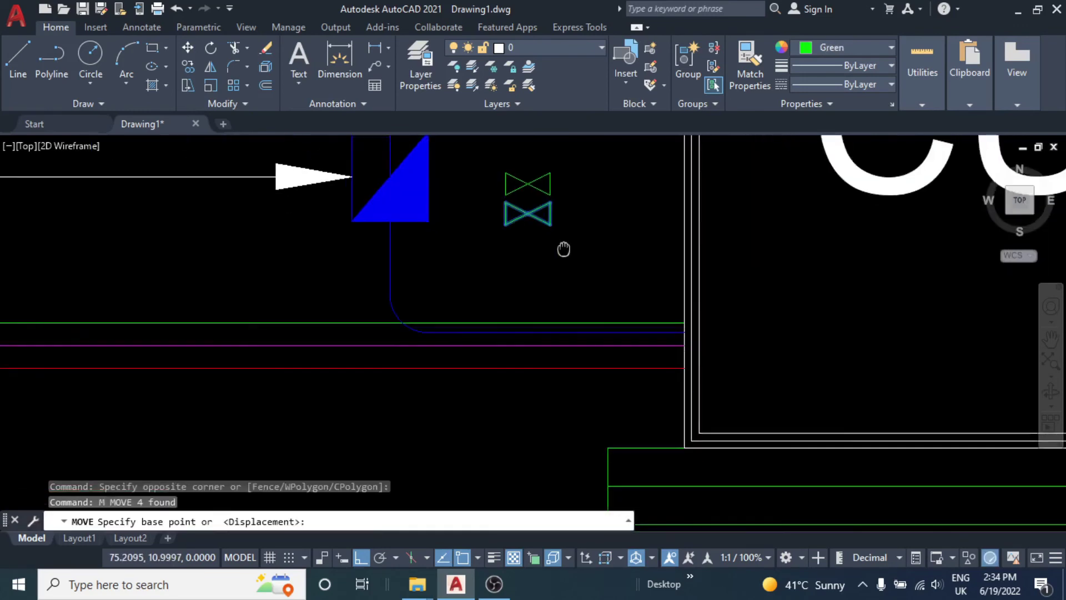
scroll(519, 226, "up", 2)
left_click(535, 206)
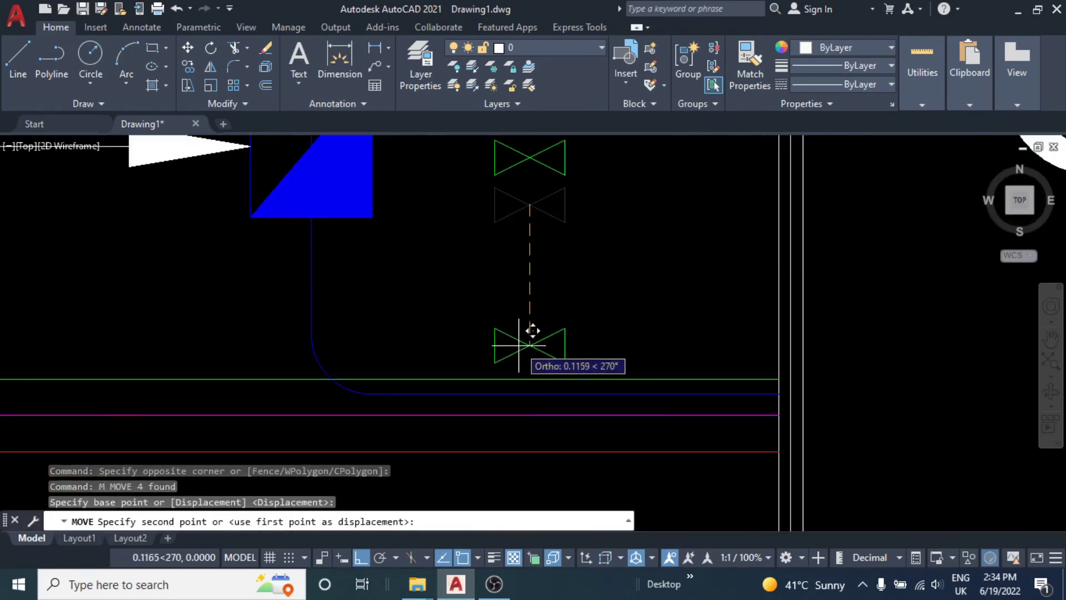
scroll(528, 349, "up", 1)
scroll(524, 321, "up", 1)
scroll(527, 337, "up", 2)
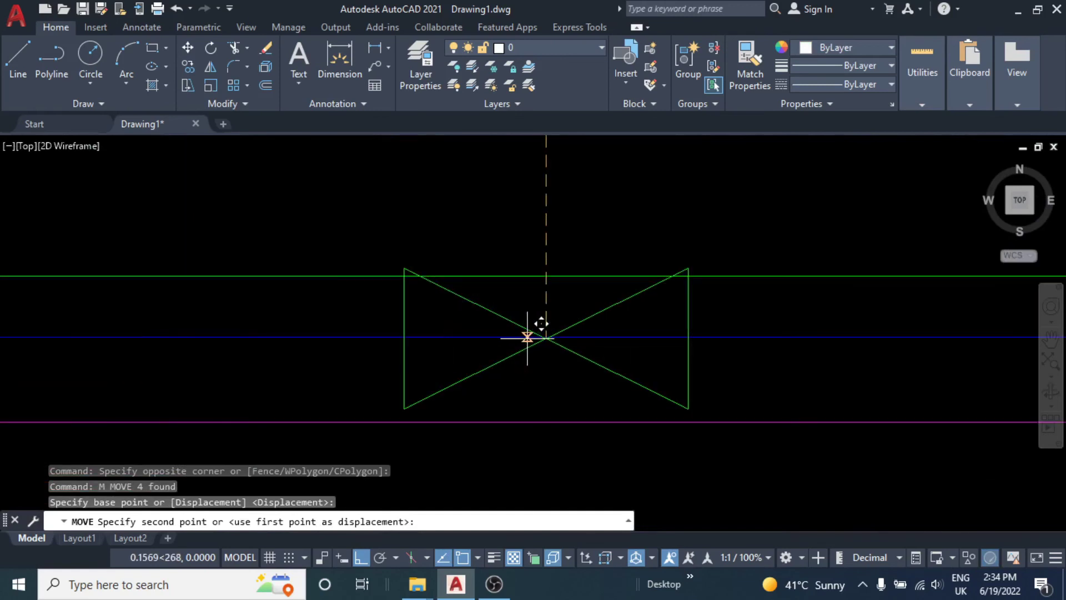
key("Escape")
key("Escape")
- Scale the moved valve to half size about its centre
left_click(690, 303)
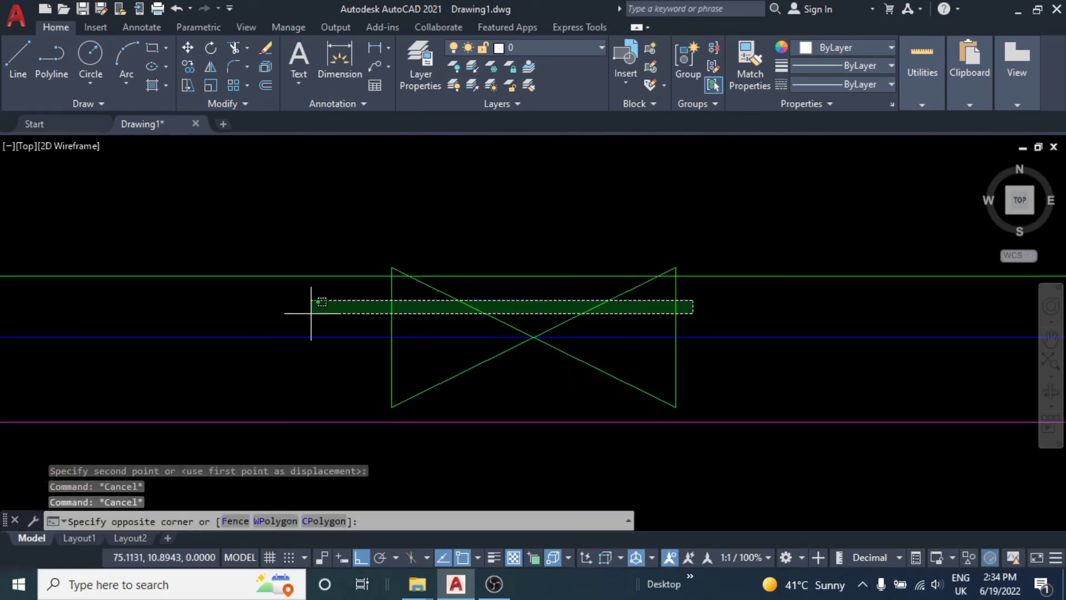
left_click(309, 303)
type("sc")
key("Return")
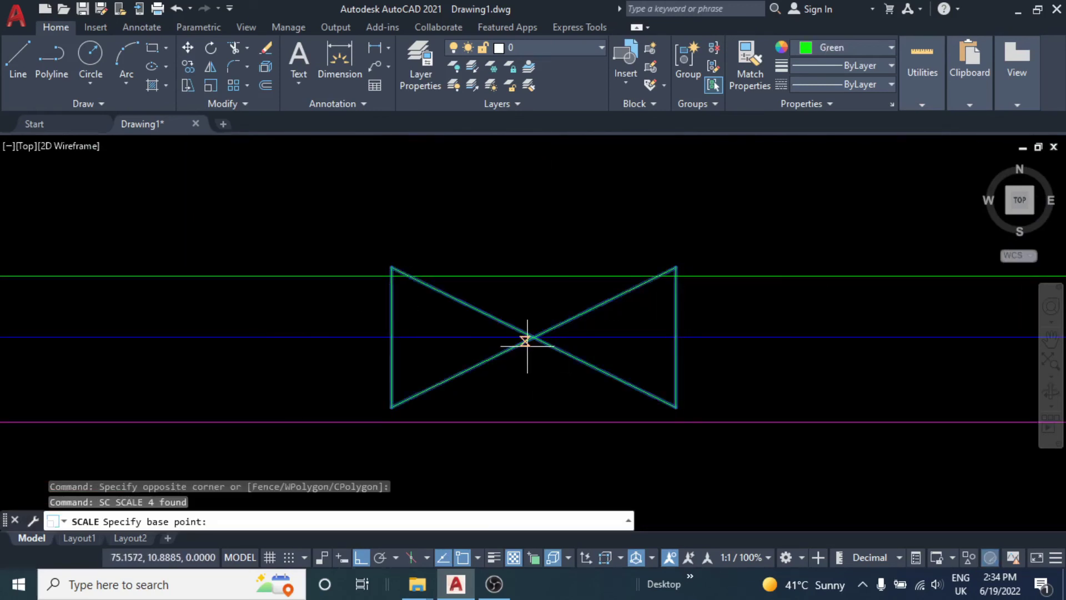
left_click(533, 336)
type("5")
key("Return")
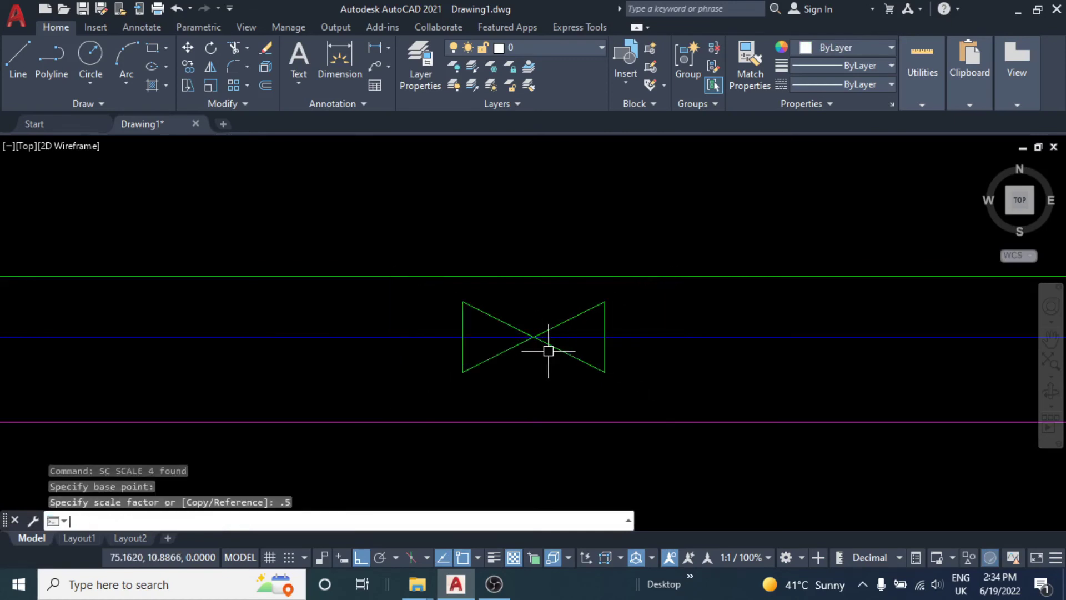
key("Escape")
key("Escape")
- Copy the halved valve diagonally, Ortho off, onto the green line above-right
left_click(616, 309)
left_click(424, 326)
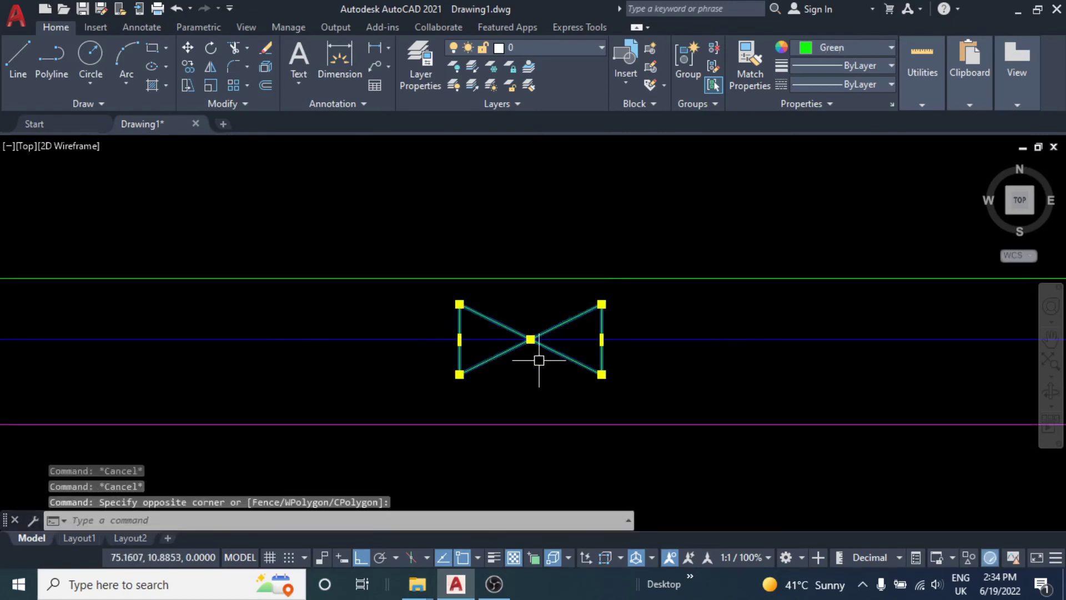
middle_click_drag(535, 356, 506, 367)
type("co")
key("Return")
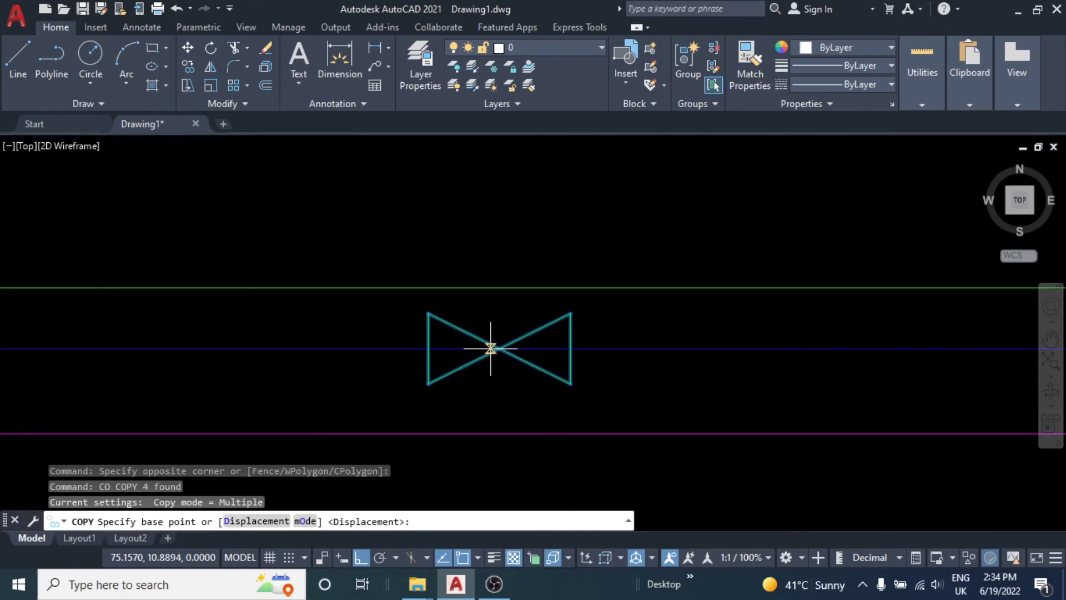
left_click(490, 348)
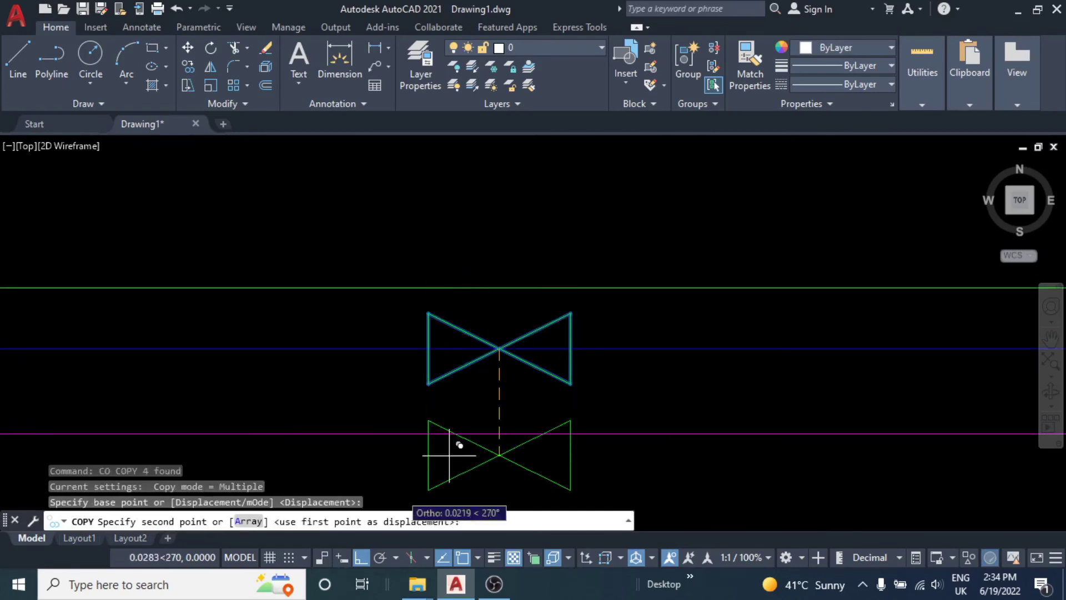
key("F8")
scroll(490, 280, "up", 2)
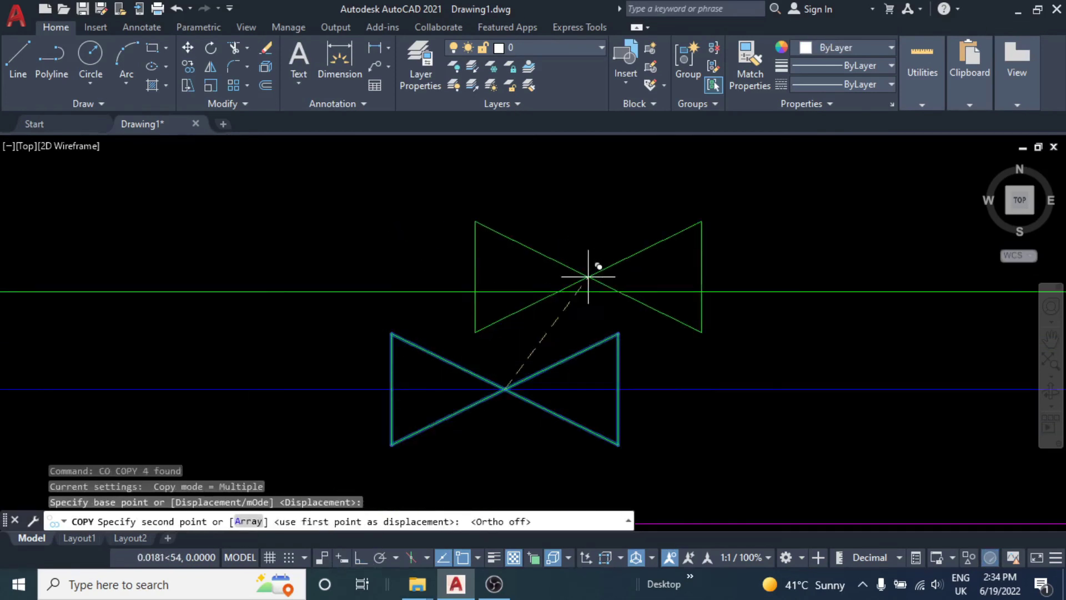
mouse_move(588, 276)
middle_mouse_down()
mouse_move(497, 244)
mouse_move(538, 322)
middle_mouse_up()
left_click(493, 245)
key("Escape")
scroll(542, 280, "down", 4)
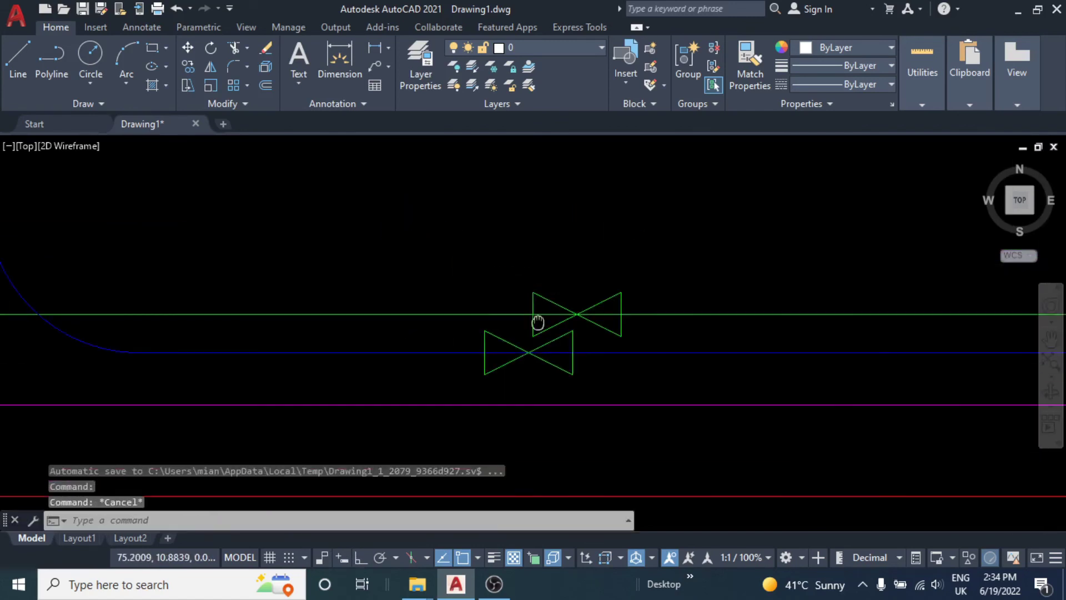
scroll(537, 322, "down", 2)
middle_click_drag(410, 261, 535, 320)
key("Escape")
key("Escape")
- Draw a text-less bent leader from the upper valve, running up and then left
type("q")
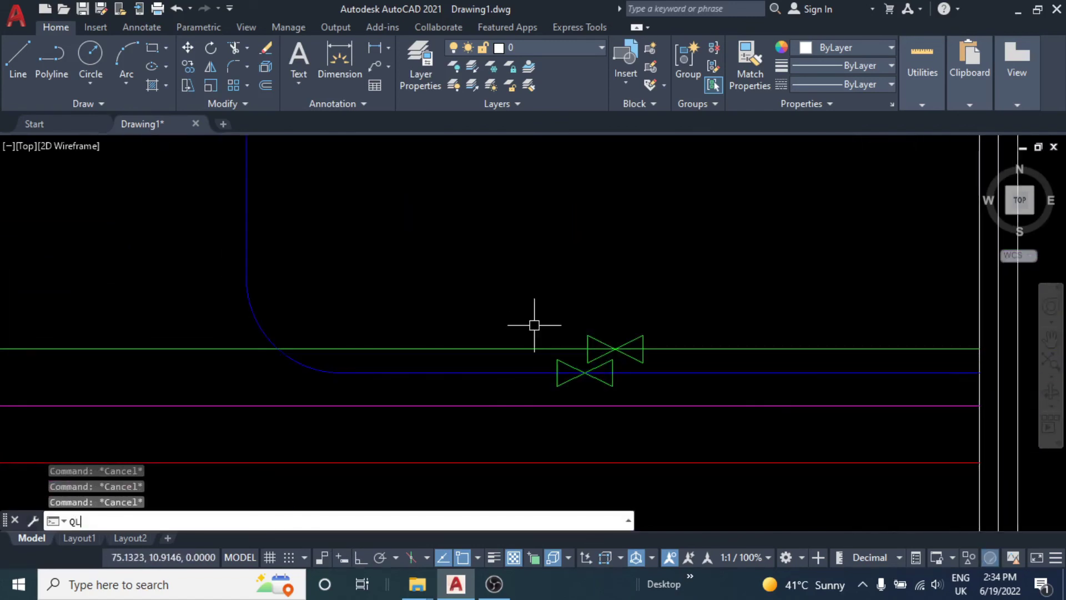
key("Return")
left_click(614, 349)
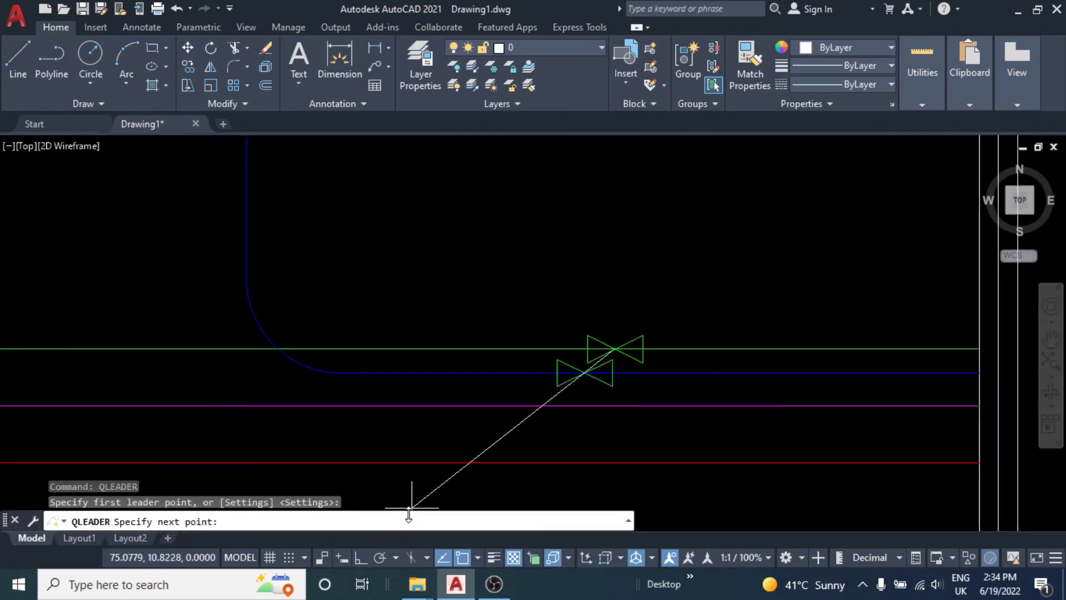
scroll(550, 310, "down", 2)
scroll(589, 333, "down", 2)
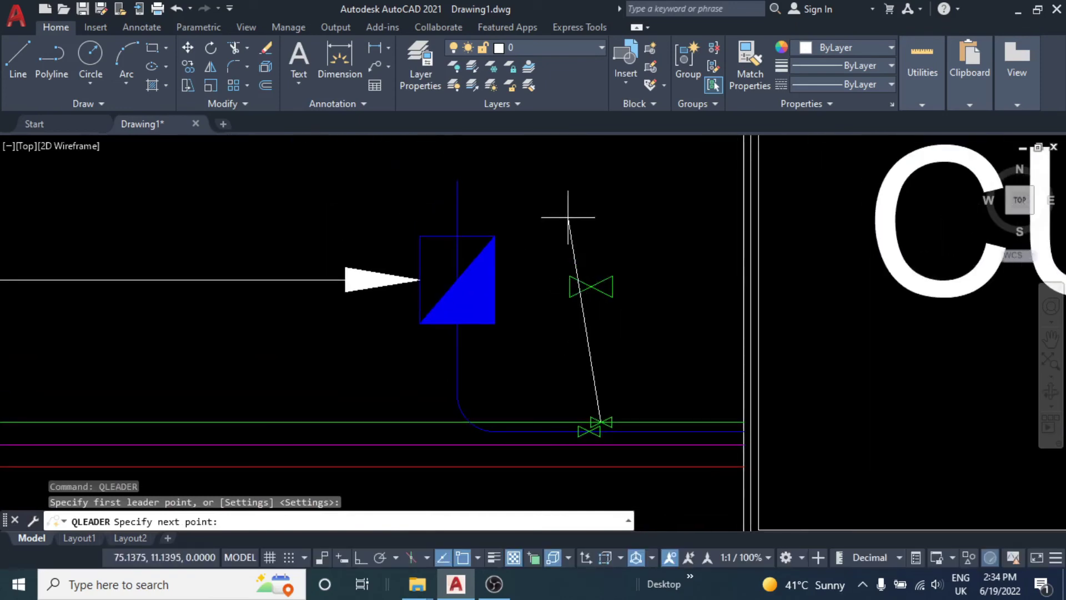
left_click(365, 553)
middle_click_drag(543, 229, 559, 305)
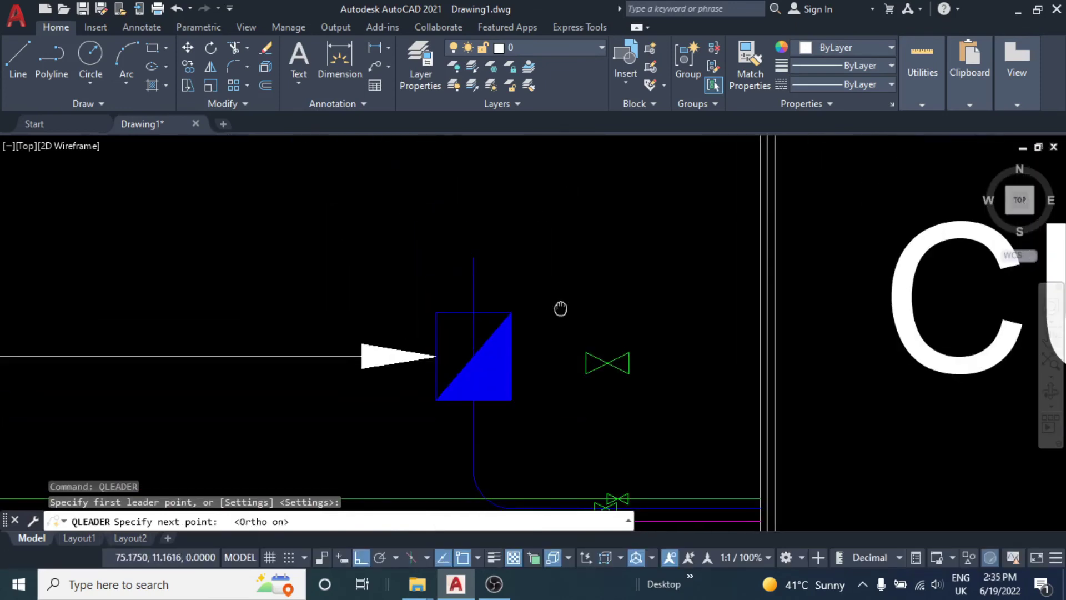
left_click(617, 207)
left_click(439, 228)
key("Escape")
key("Escape")
scroll(440, 228, "down", 2)
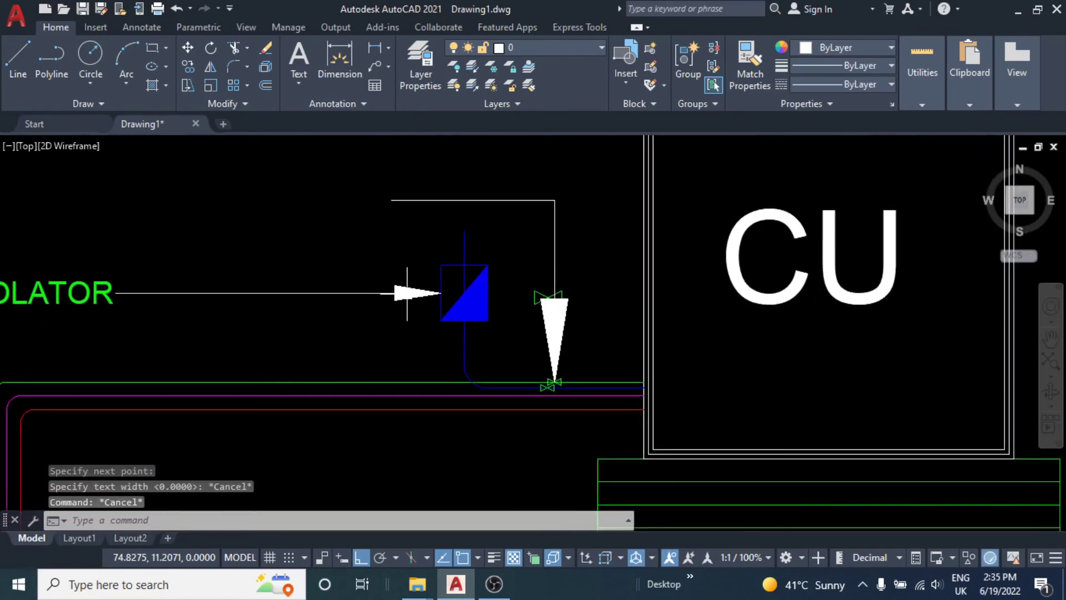
- Match the vertical leader's properties to the horizontal leader using MATCHPROP
type("MA")
key("Return")
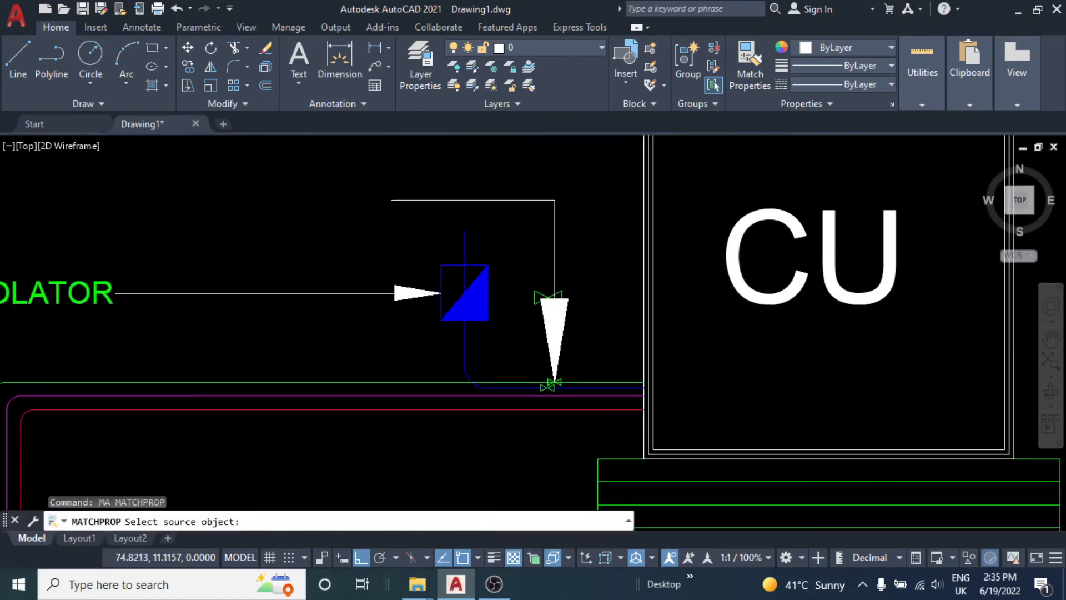
left_click(416, 293)
left_click(555, 248)
key("Escape")
- Erase the three stray objects and one leftover object near the valve
scroll(557, 292, "up", 2)
left_click(537, 266)
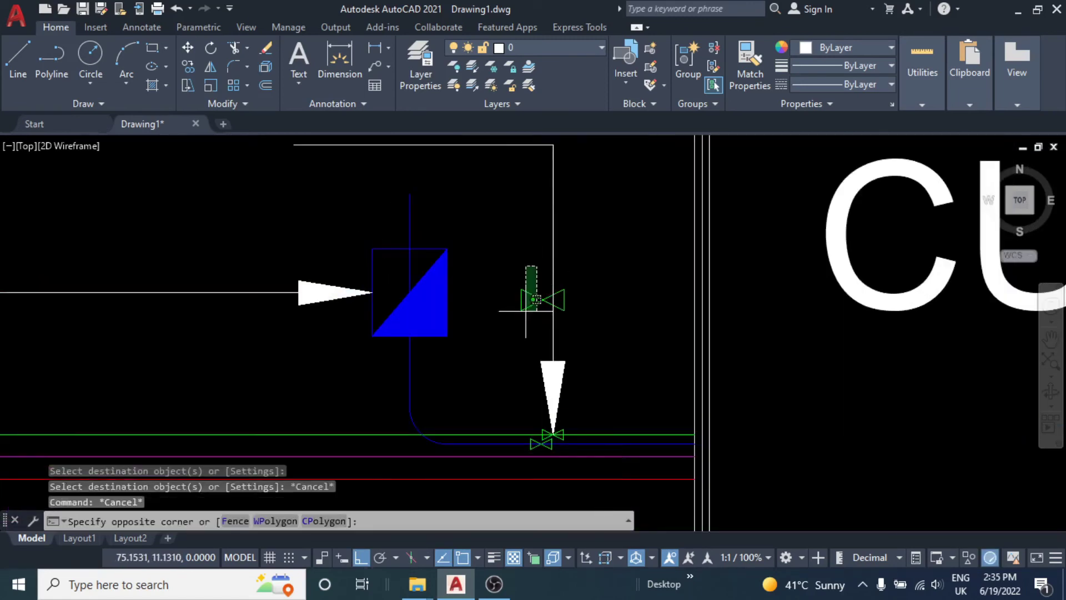
left_click(525, 311)
type("E")
key("Return")
scroll(587, 296, "up", 2)
left_click(547, 298)
type("E")
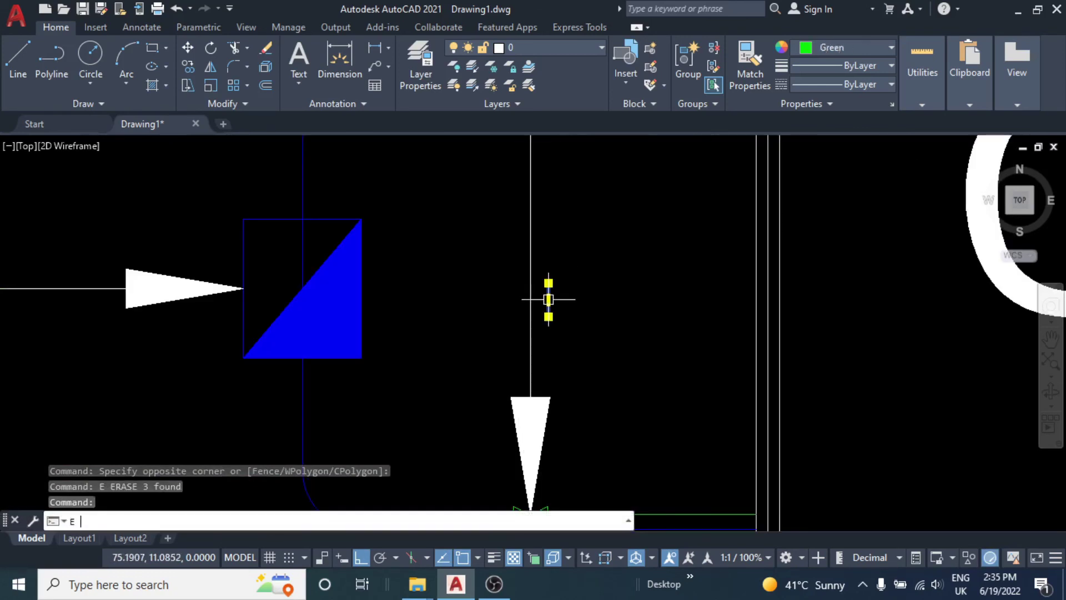
key("Return")
scroll(547, 298, "down", 3)
- Start copying the ISOLATOR label, picking its base point
key("Escape")
key("Escape")
left_click(305, 330)
middle_click_drag(306, 330, 367, 358)
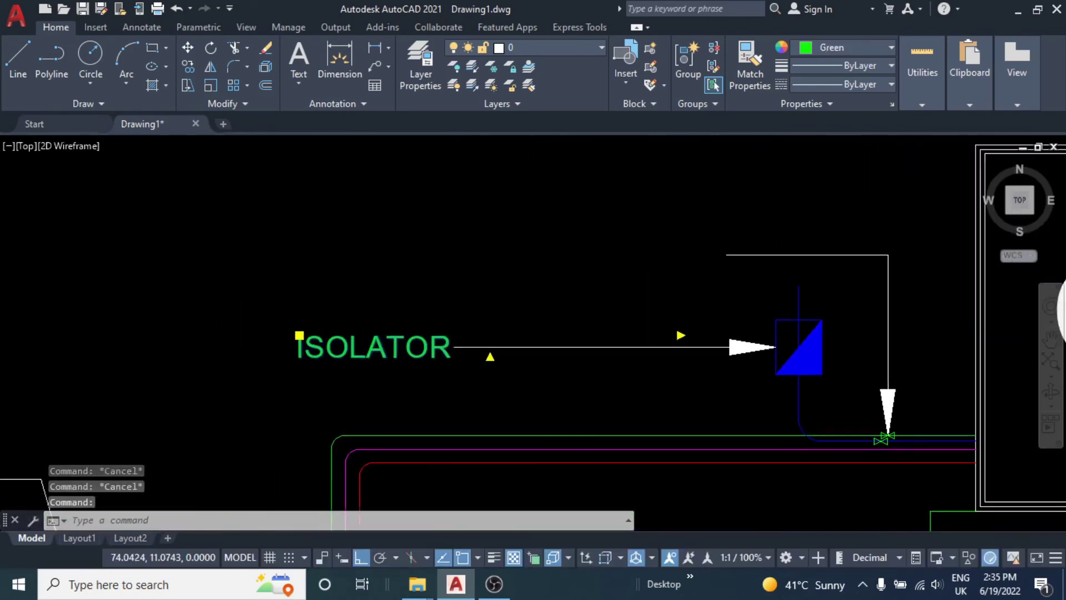
key("Return")
left_click(370, 355)
- Place the ISOLATOR copy above the original and change its text to CONTROL VALVES
left_click(373, 264)
key("Escape")
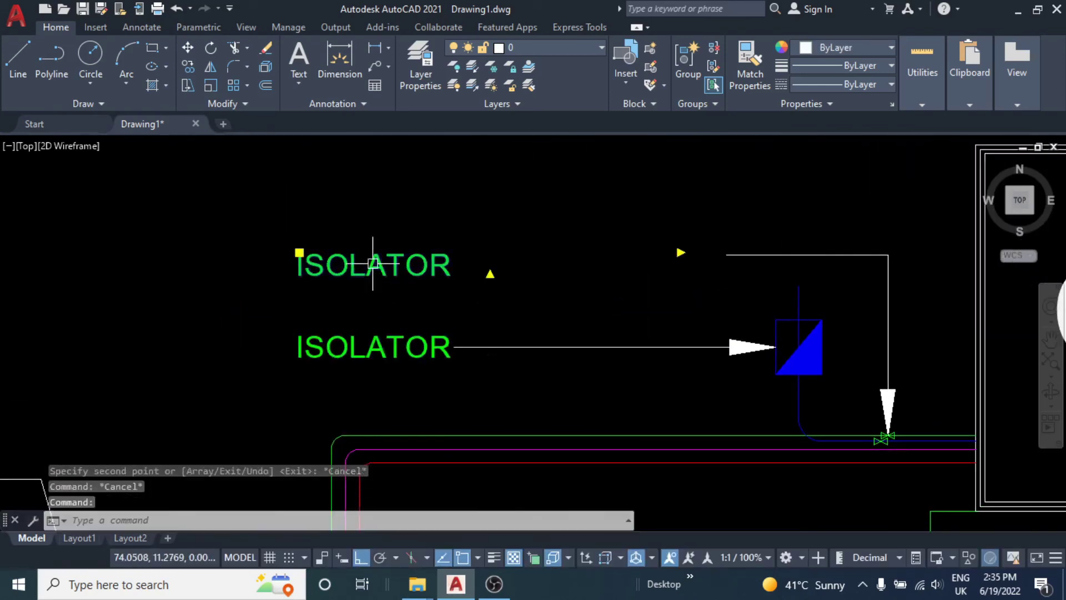
double_click(380, 266)
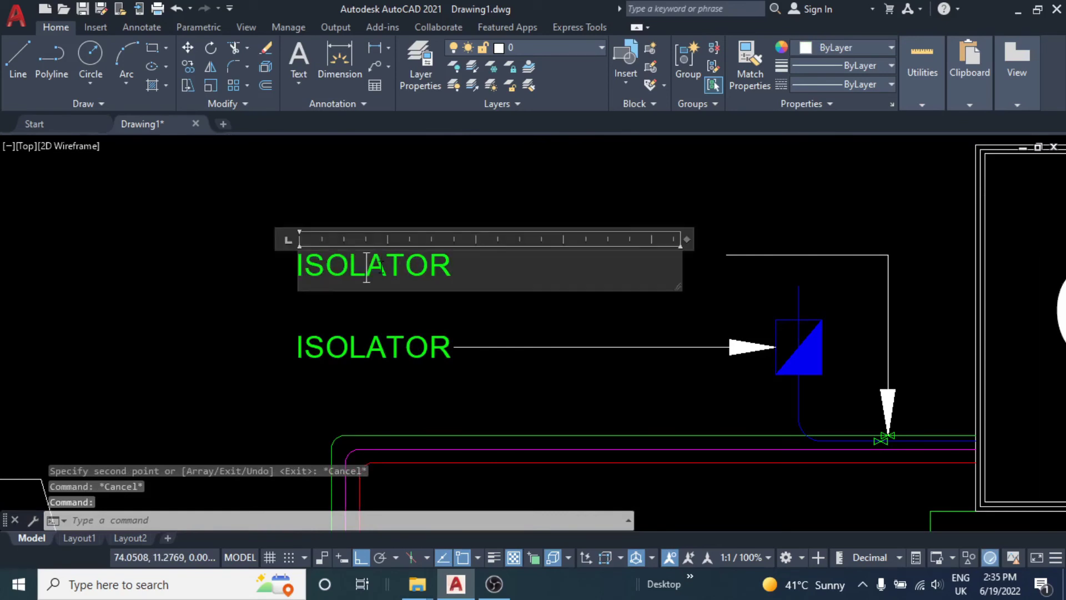
type("CKO")
key("BackSpace")
key("BackSpace")
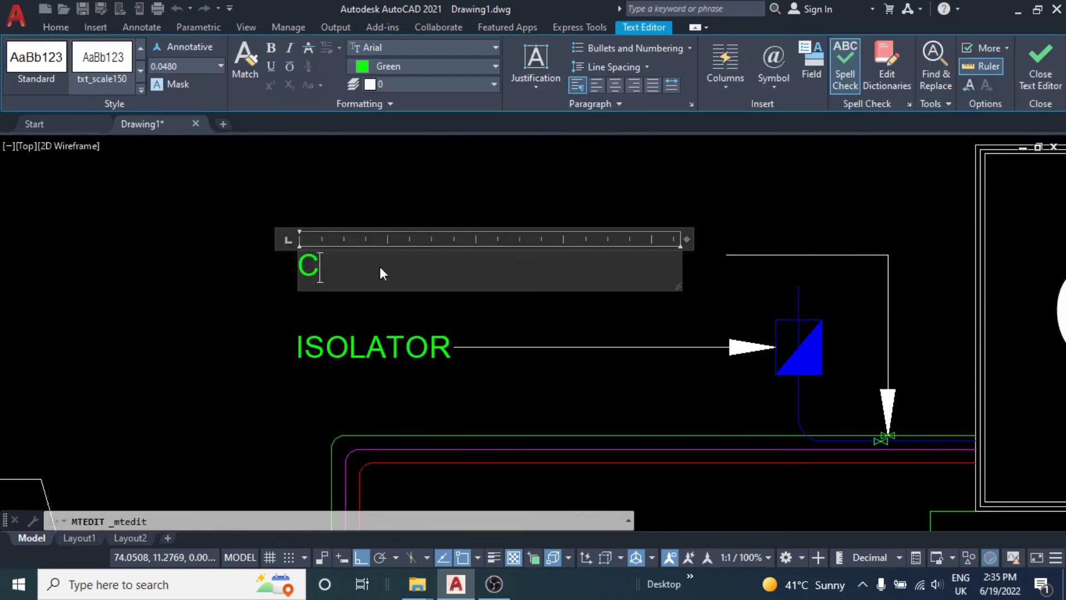
type("ONTRO")
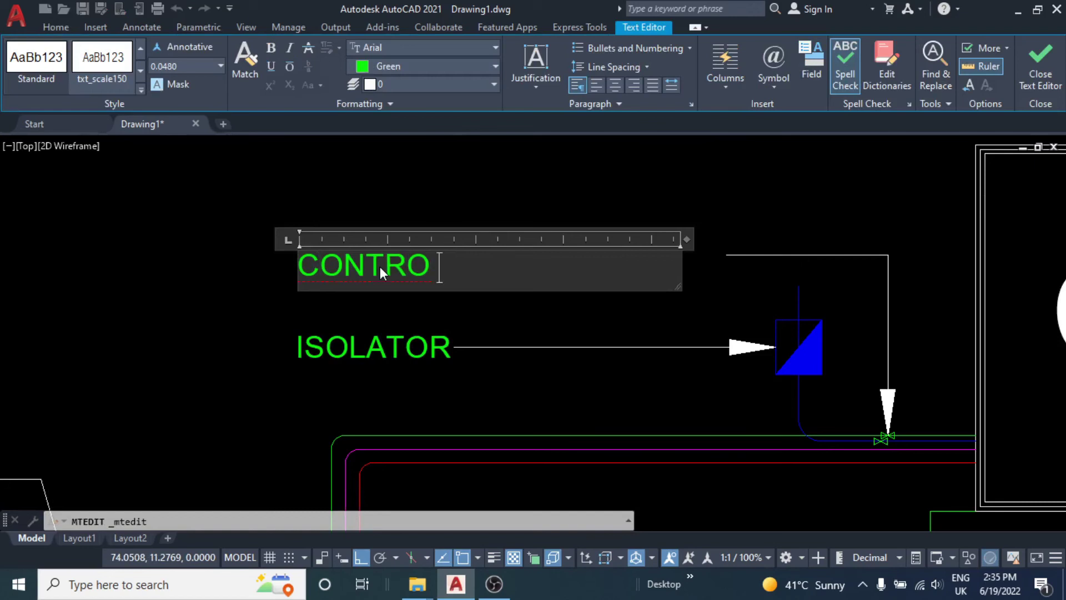
type("L VALVES")
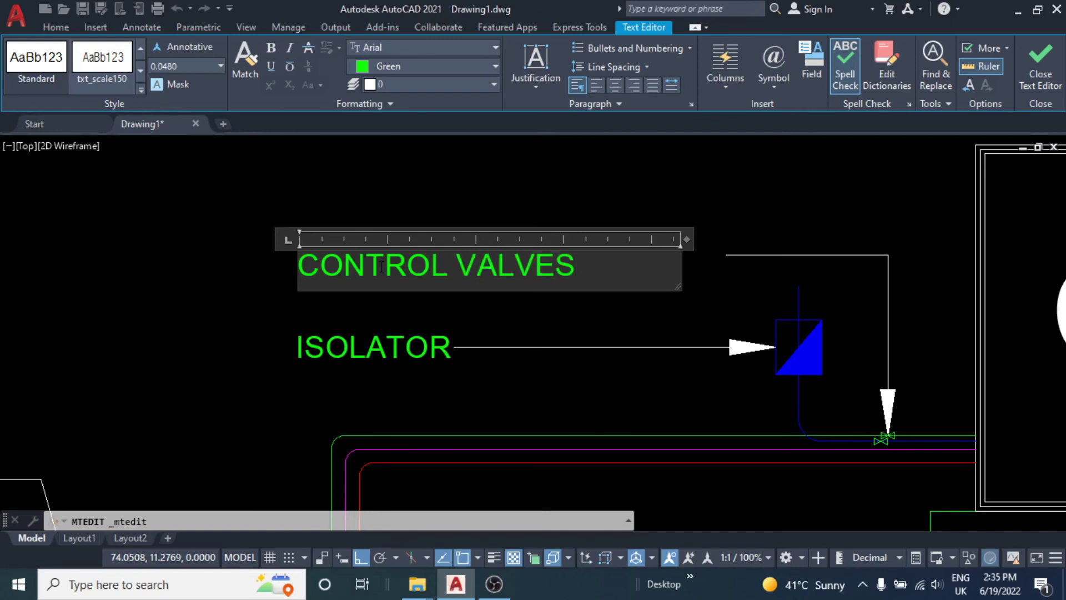
key("Escape")
- Start moving the CONTROL VALVES label with ortho turned off, then cancel the move
left_click(424, 261)
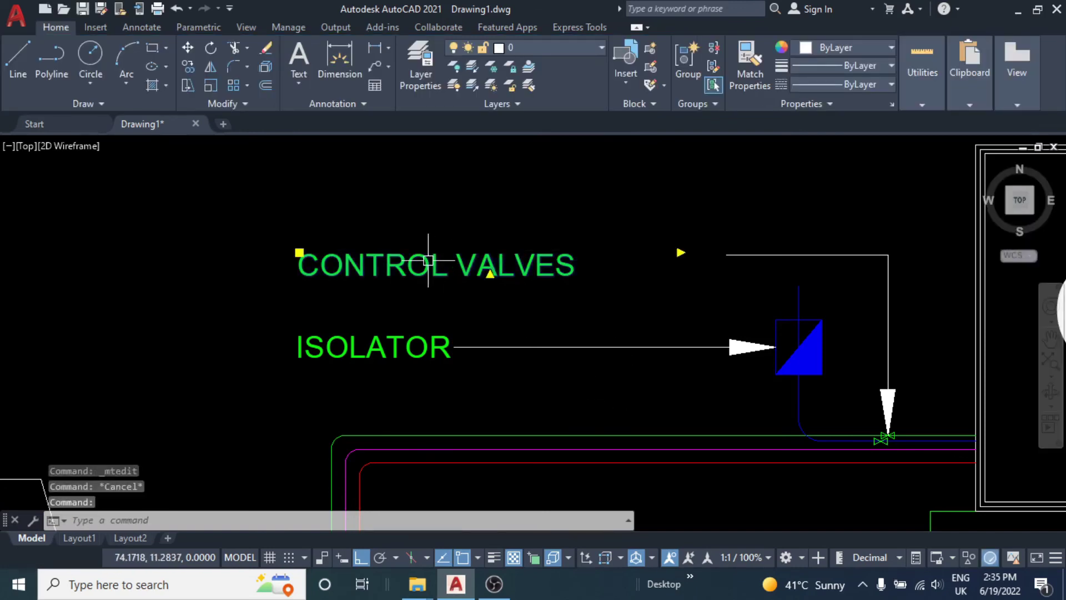
middle_click_drag(424, 261, 451, 349)
type("m")
key("Return")
left_click(456, 266)
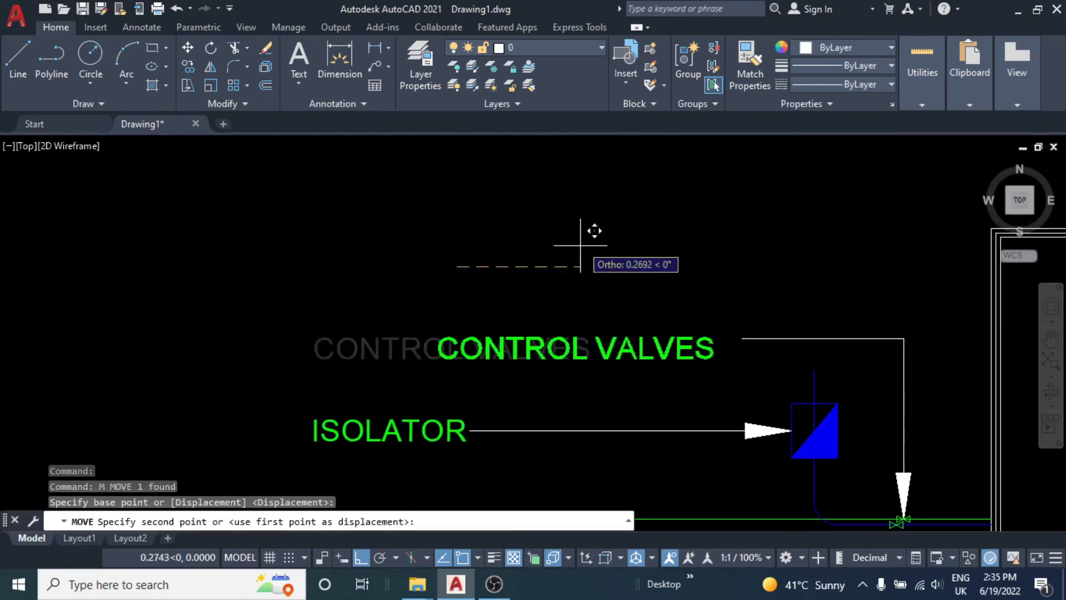
key("F8")
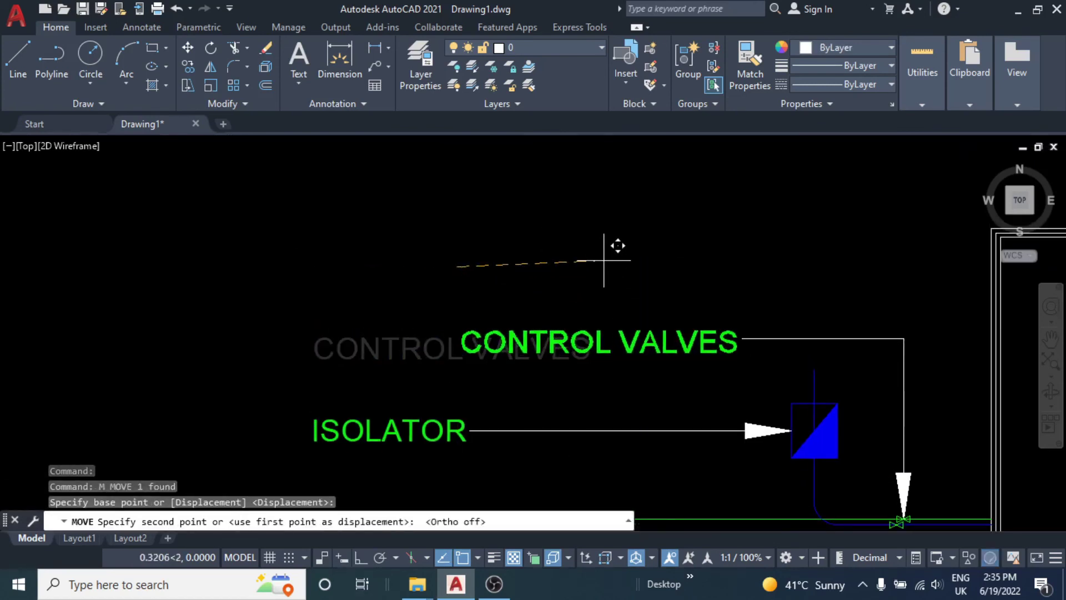
key("Escape")
key("Escape")
scroll(607, 280, "down", 3)
- Pan and zoom across the section toward the false ceiling and FCU labels
scroll(410, 388, "down", 2)
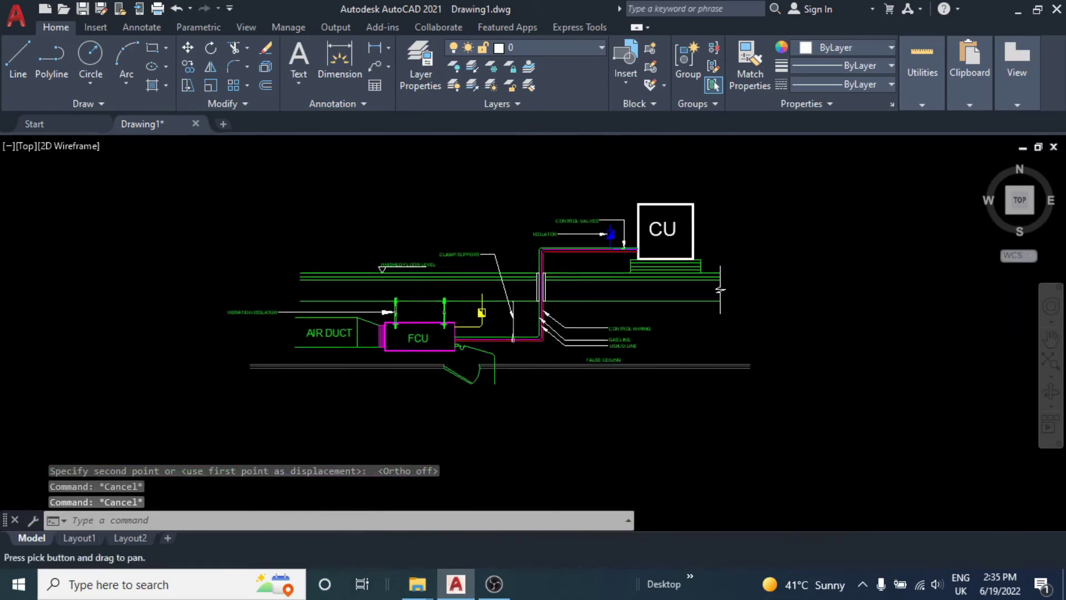
scroll(476, 310, "up", 5)
middle_click_drag(477, 310, 493, 335)
scroll(555, 311, "down", 2)
scroll(570, 305, "down", 1)
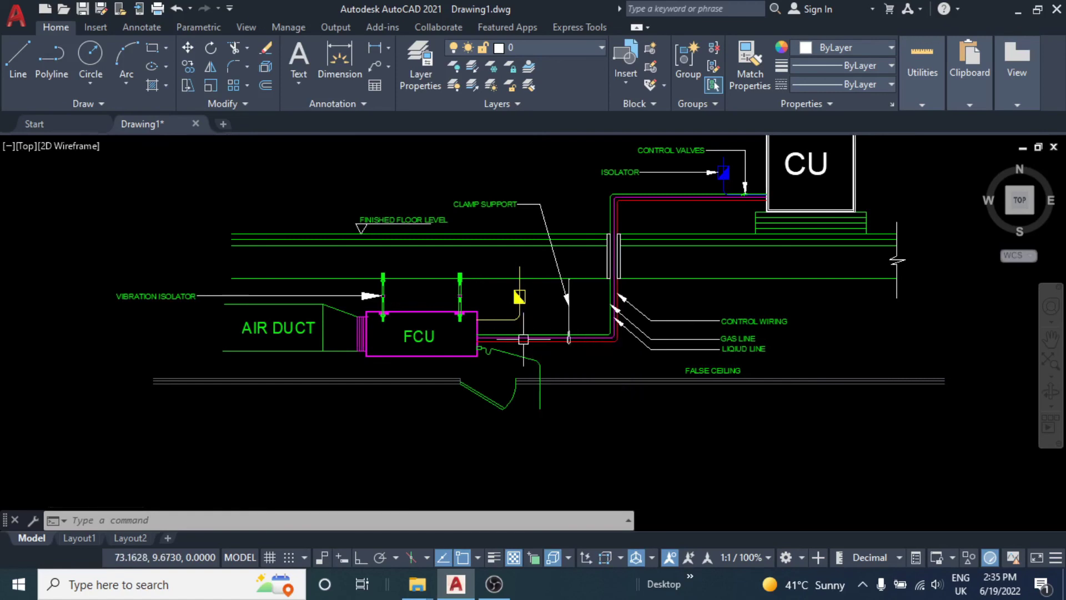
middle_click_drag(520, 321, 469, 290)
middle_click_drag(577, 319, 562, 307)
key("Escape")
scroll(563, 305, "up", 2)
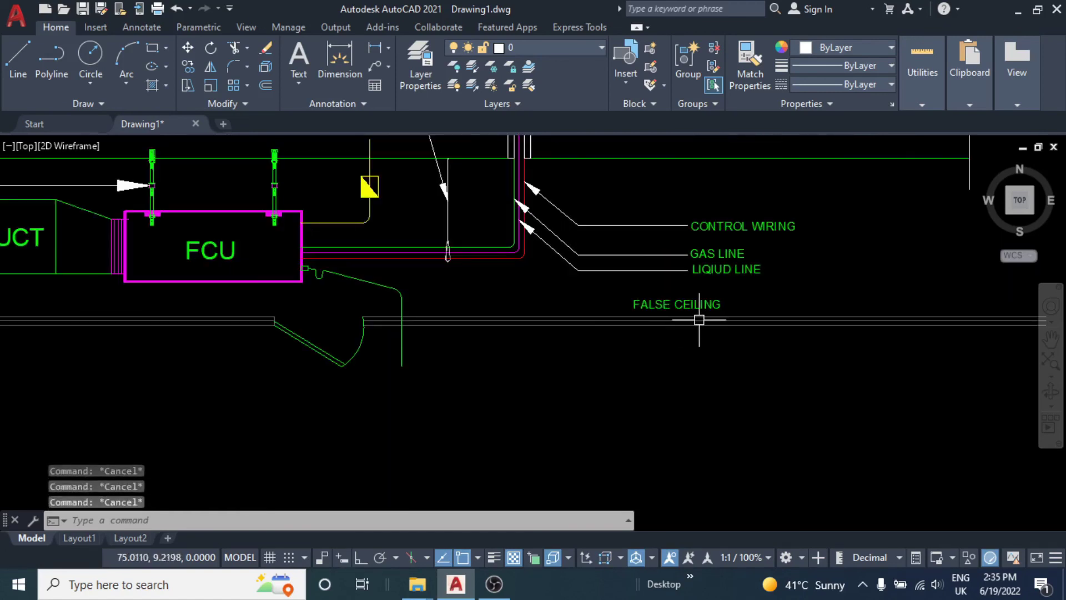
- Copy the FALSE CEILING label to a spot beside the access door
left_click(653, 303)
scroll(610, 325, "up", 2)
type("co")
key("Return")
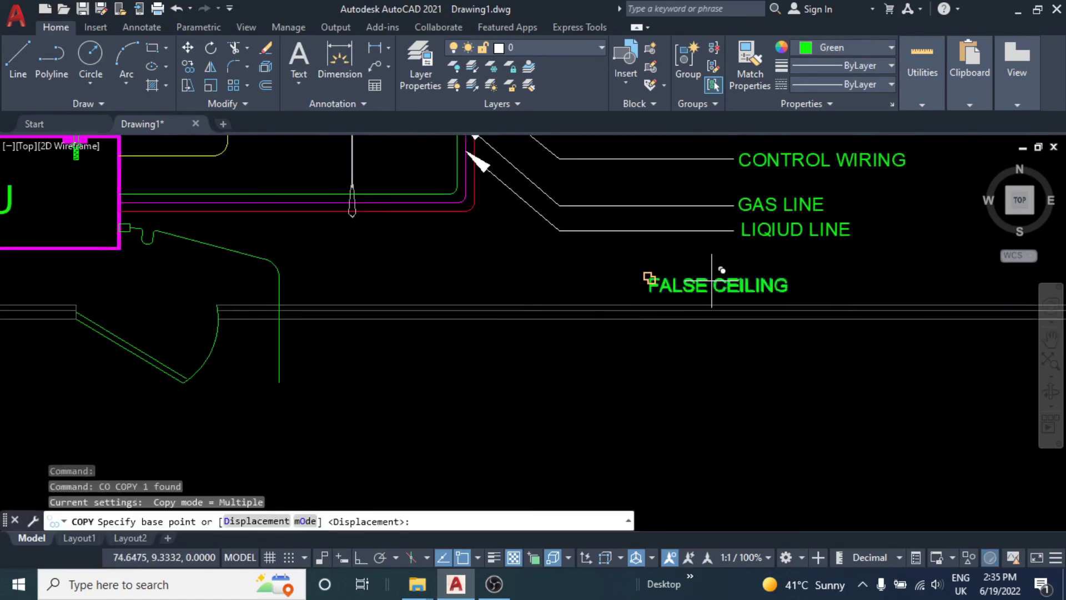
left_click(649, 278)
scroll(595, 331, "up", 2)
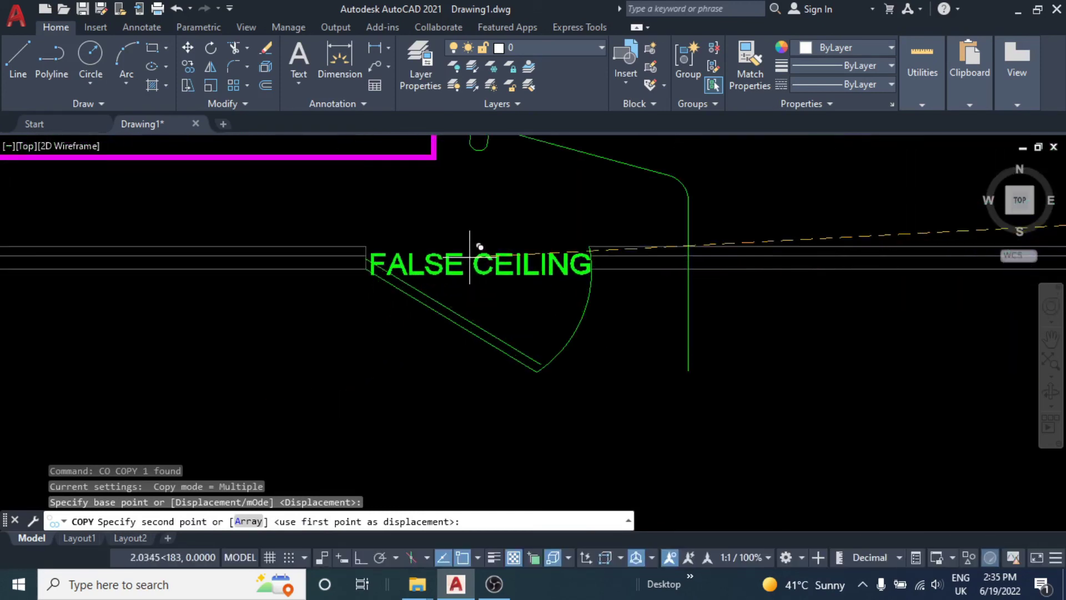
left_click(475, 246)
key("Escape")
key("Escape")
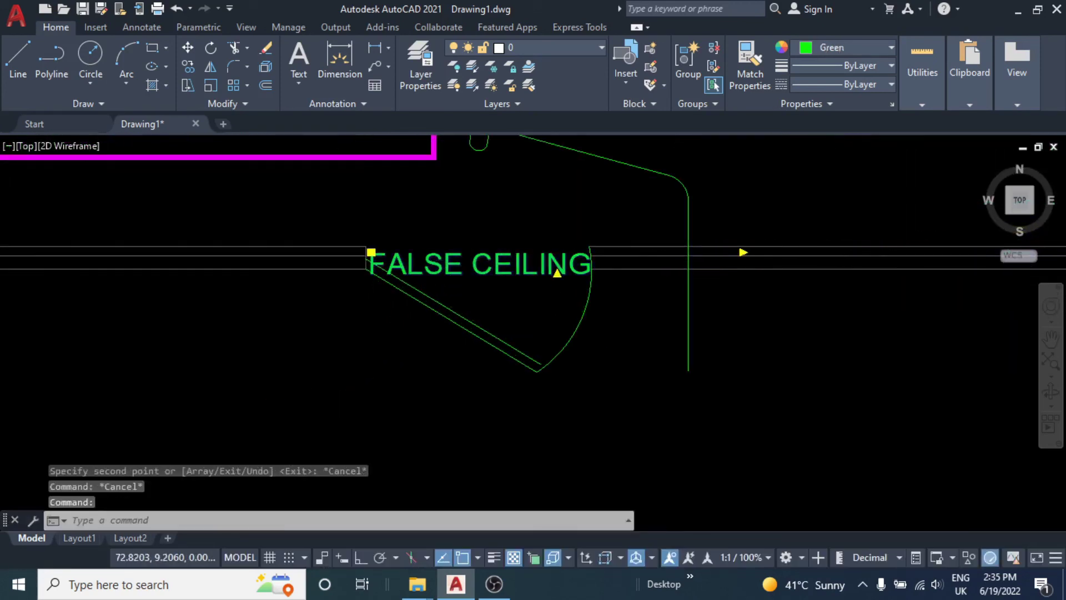
- Change the copied label's text to ACCESS DOOR
double_click(549, 265)
type("ACCESS ")
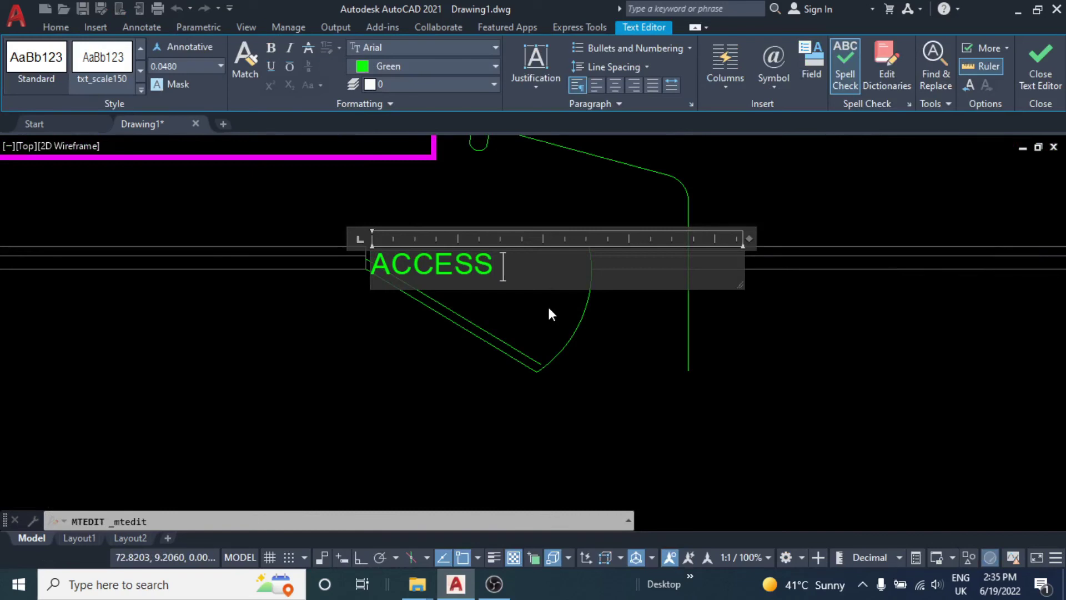
type("DOOR")
left_click(657, 334)
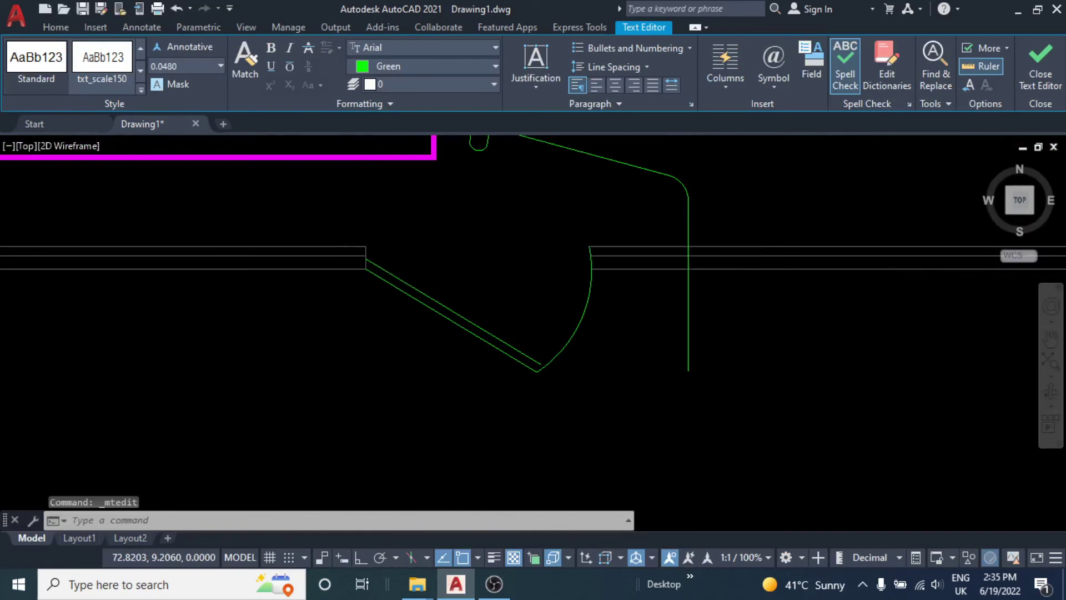
left_click(492, 281)
- Move the ACCESS DOOR label to just above the ceiling line
type("m")
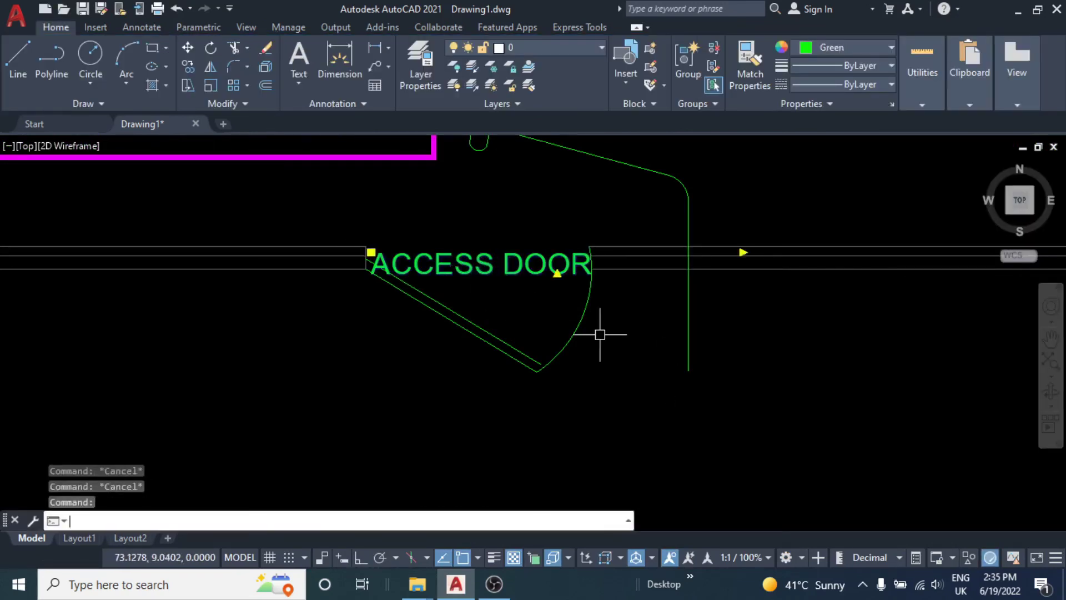
key("Return")
left_click(617, 364)
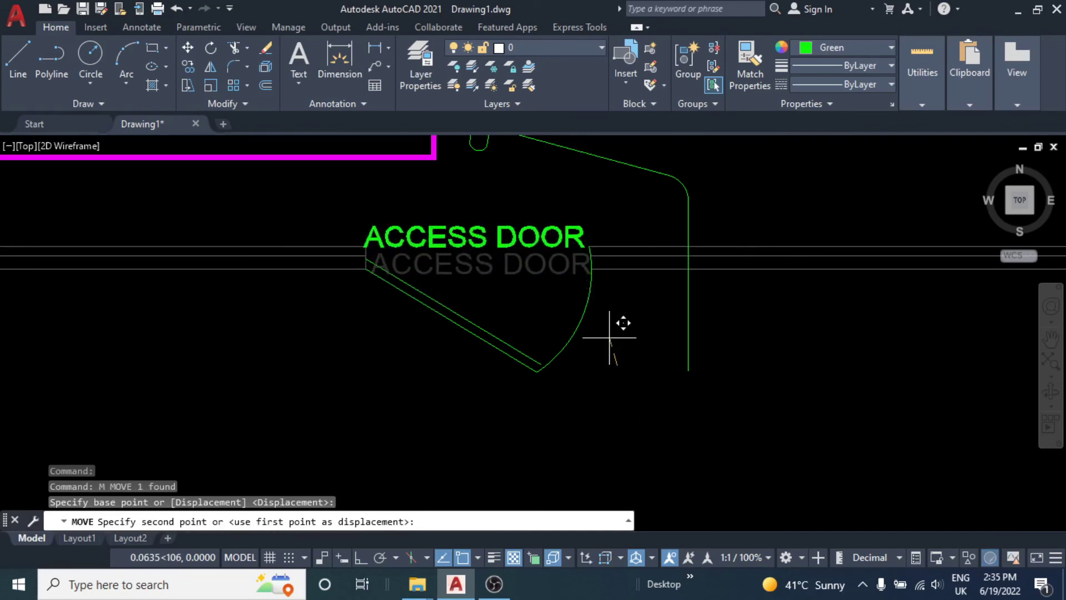
left_click(608, 329)
scroll(554, 291, "down", 2)
key("Escape")
key("Escape")
- Copy the ACCESS DOOR label to below the access door arc
left_click(489, 316)
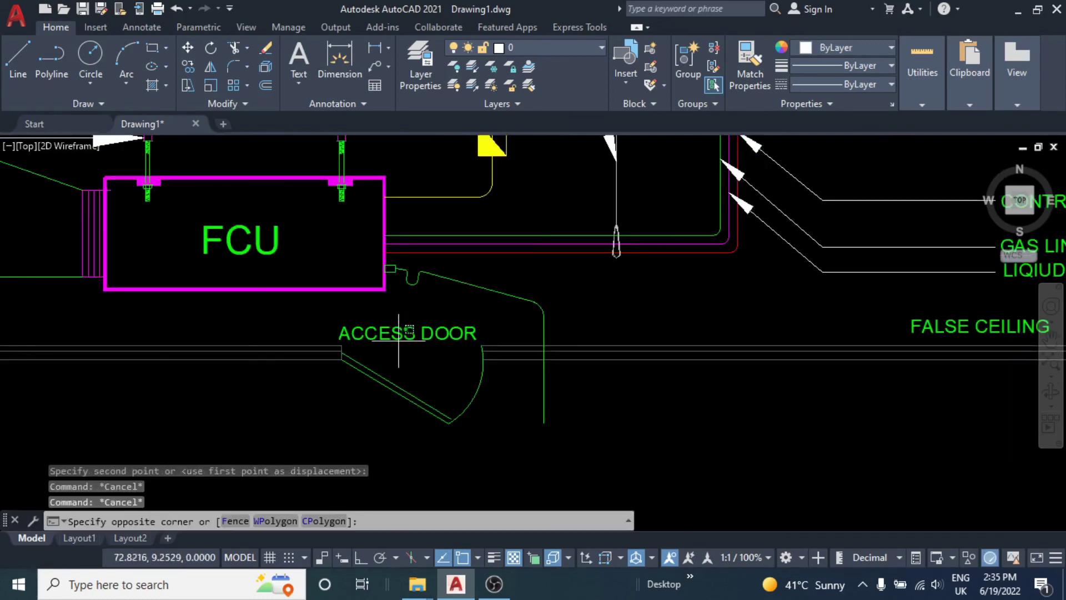
left_click(398, 338)
type("co")
key("Return")
left_click(340, 334)
scroll(476, 350, "up", 2)
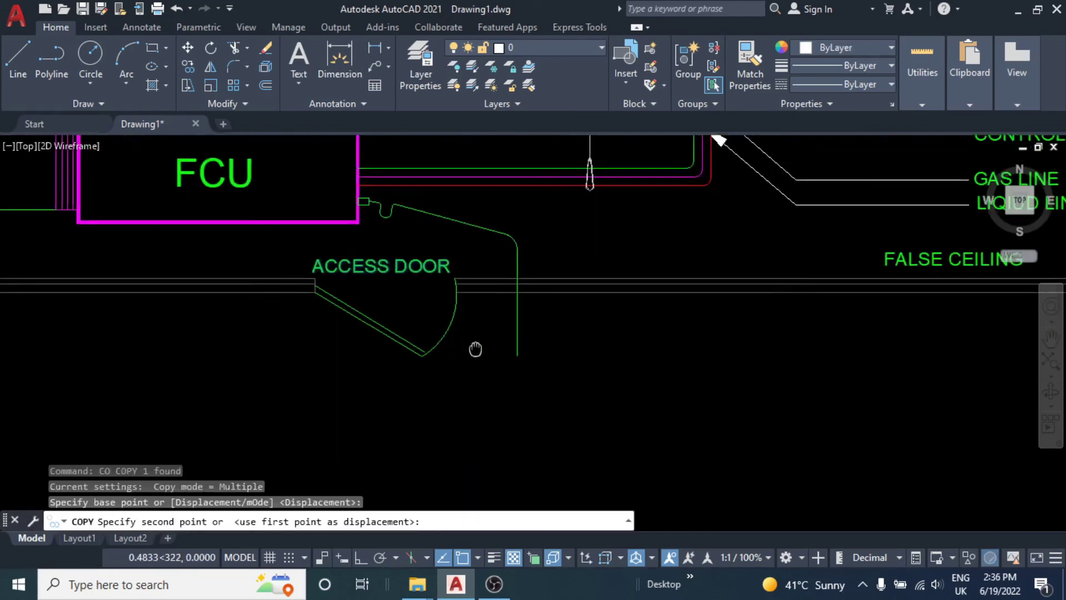
scroll(541, 356, "up", 2)
left_click(502, 357)
key("Escape")
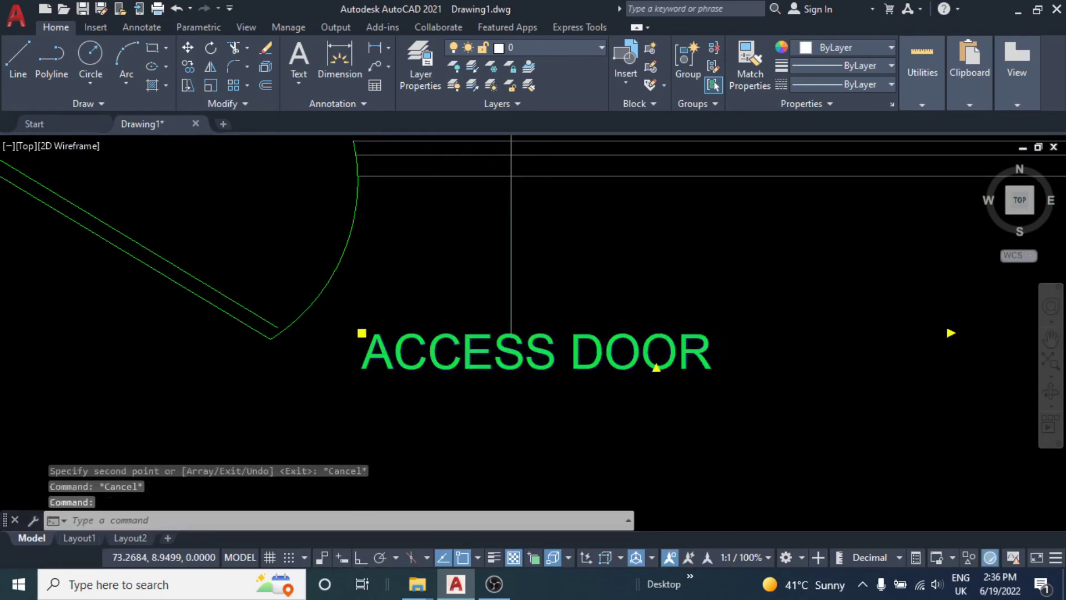
- Change the lower copy's text to DRAINAGE CONCEALED and view the full FCU area
double_click(471, 350)
type("DRAI")
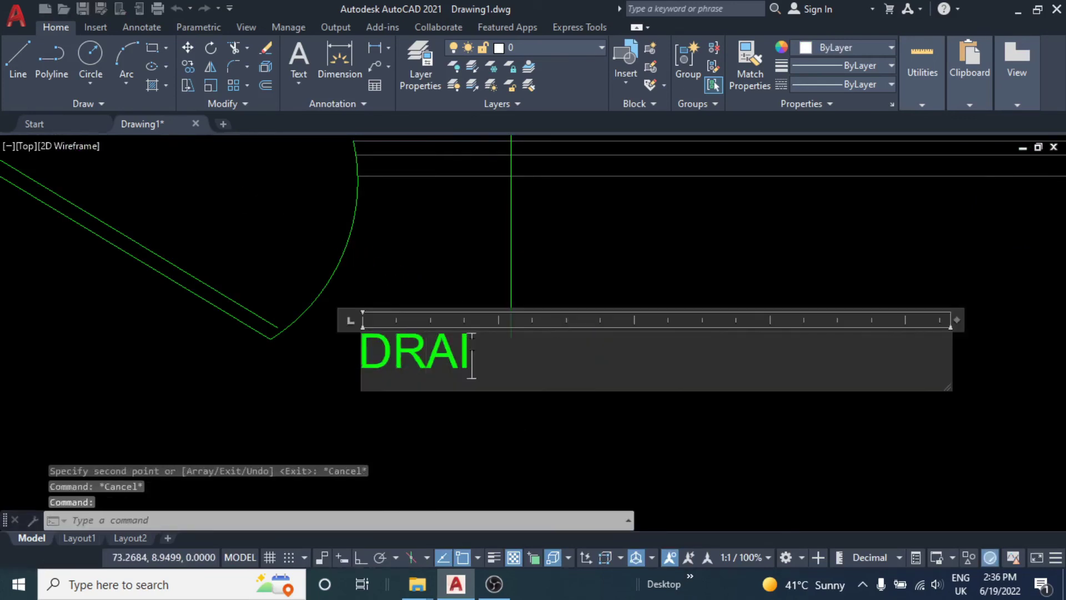
type("NAGE CONCEALED")
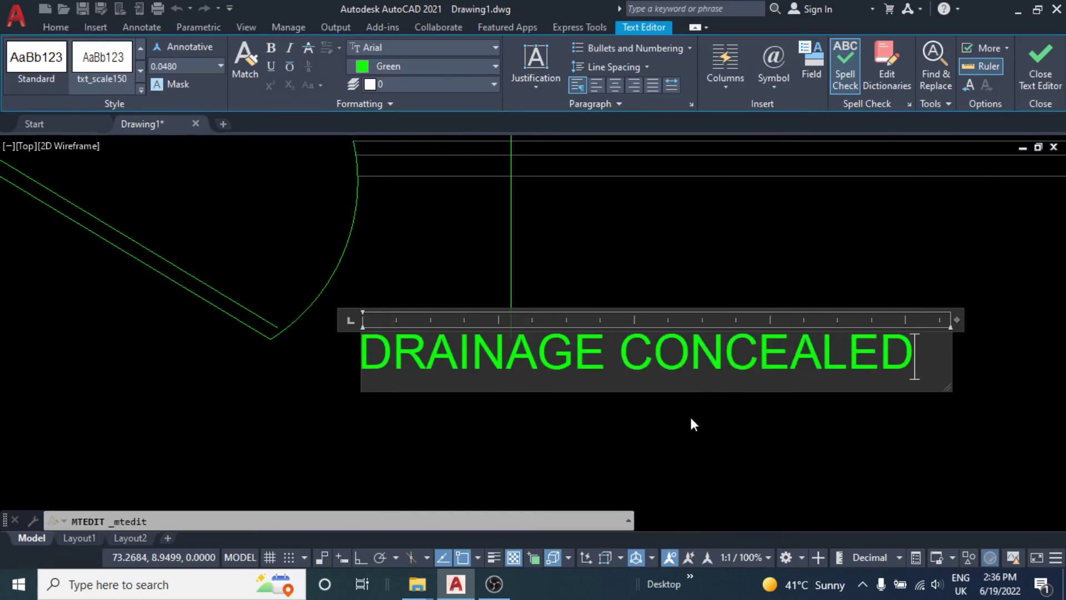
left_click(653, 428)
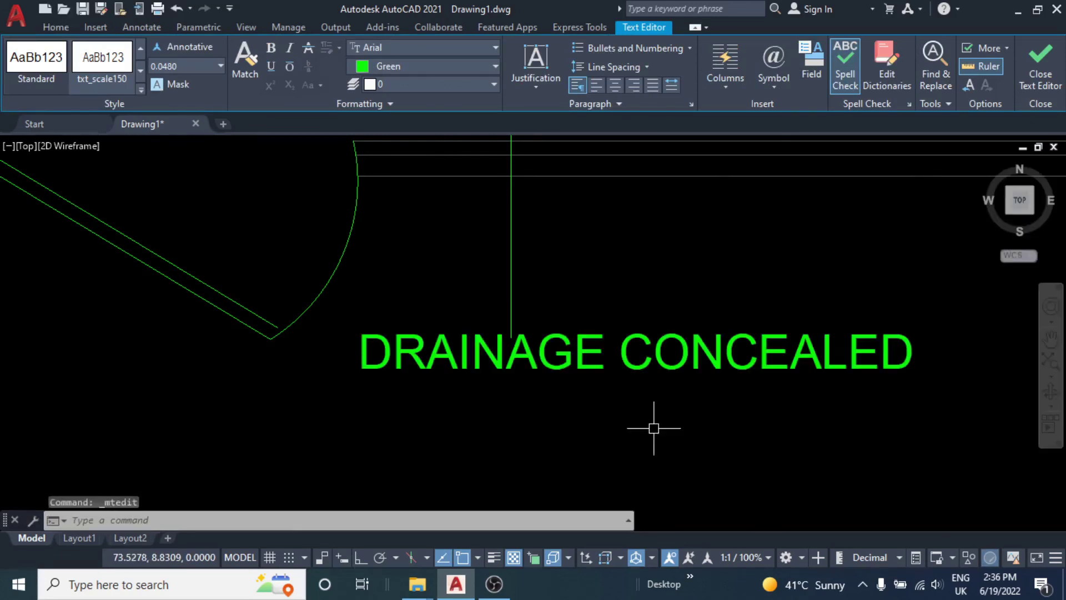
scroll(605, 383, "down", 5)
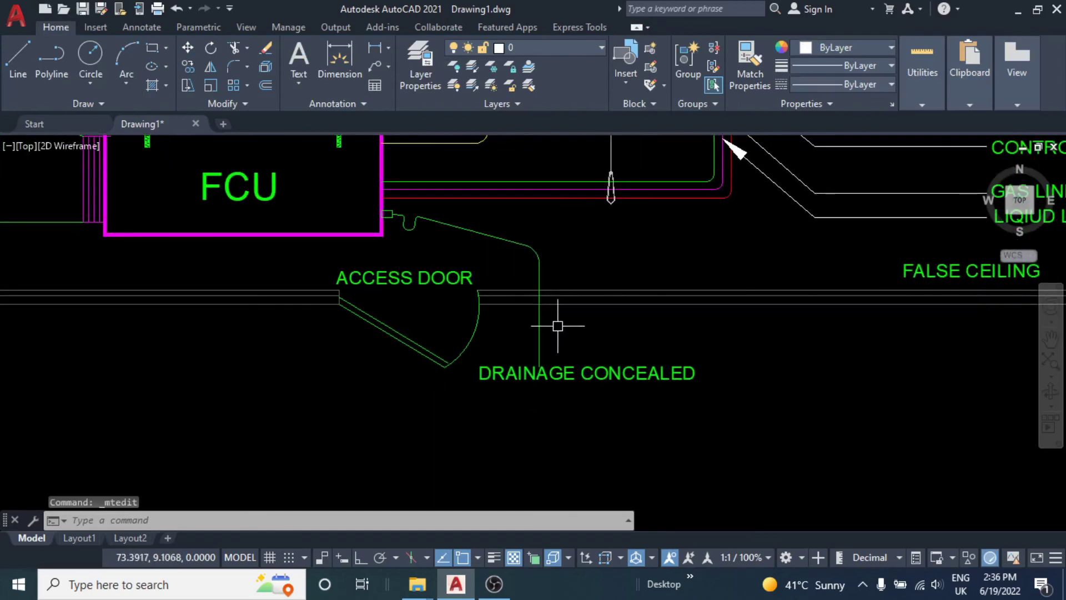
scroll(564, 343, "down", 4)
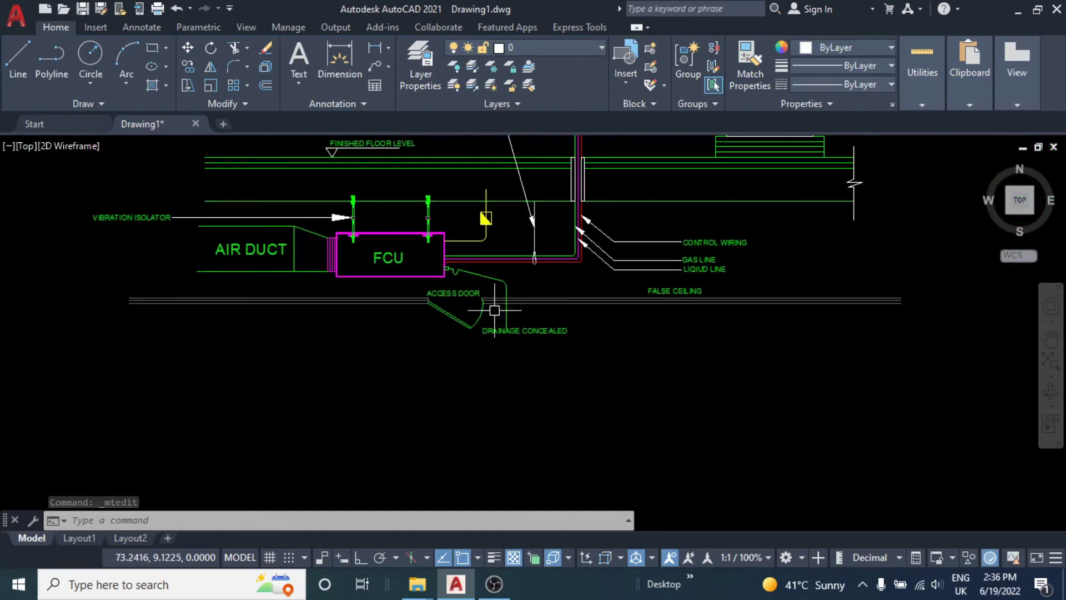
mouse_move(503, 308)
middle_mouse_down()
mouse_move(520, 308)
mouse_move(522, 296)
middle_mouse_up()
- Copy the DRAINAGE CONCEALED label to below the section drawing
left_click(545, 333)
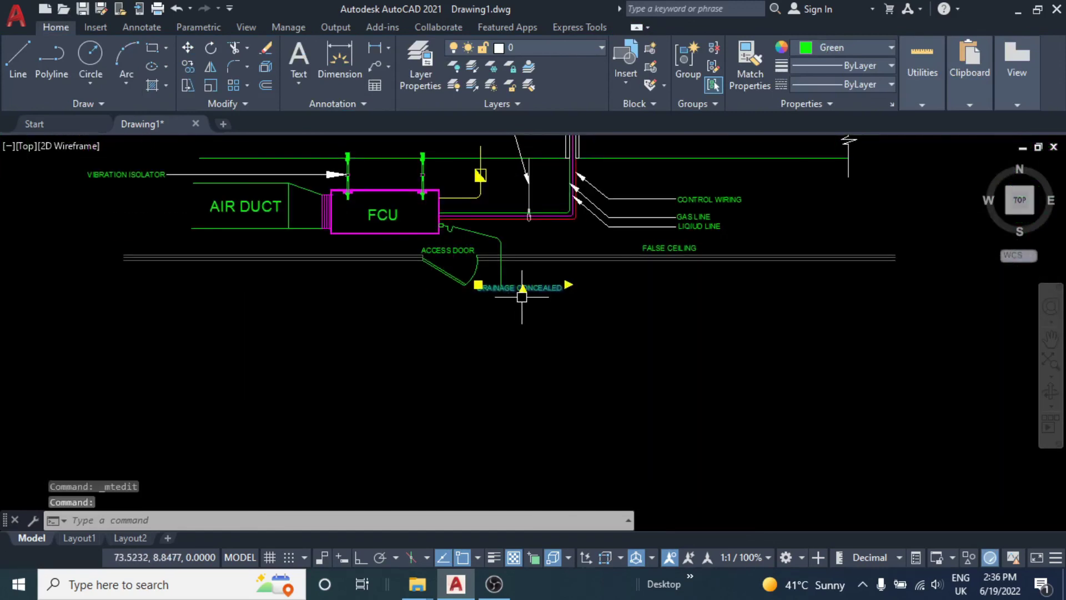
type("co")
key("Return")
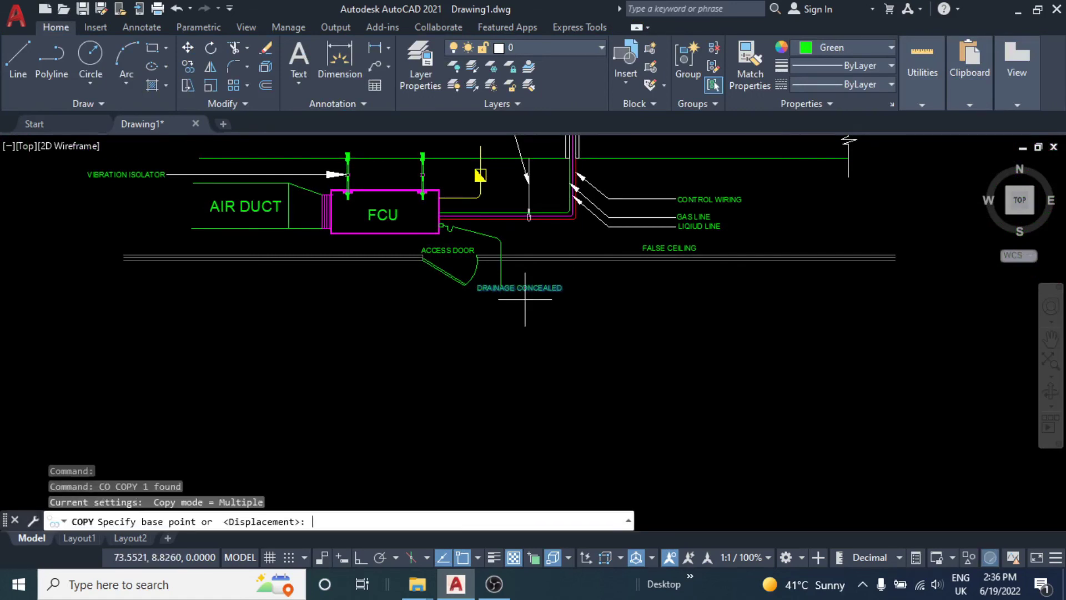
left_click(567, 285)
left_click(489, 348)
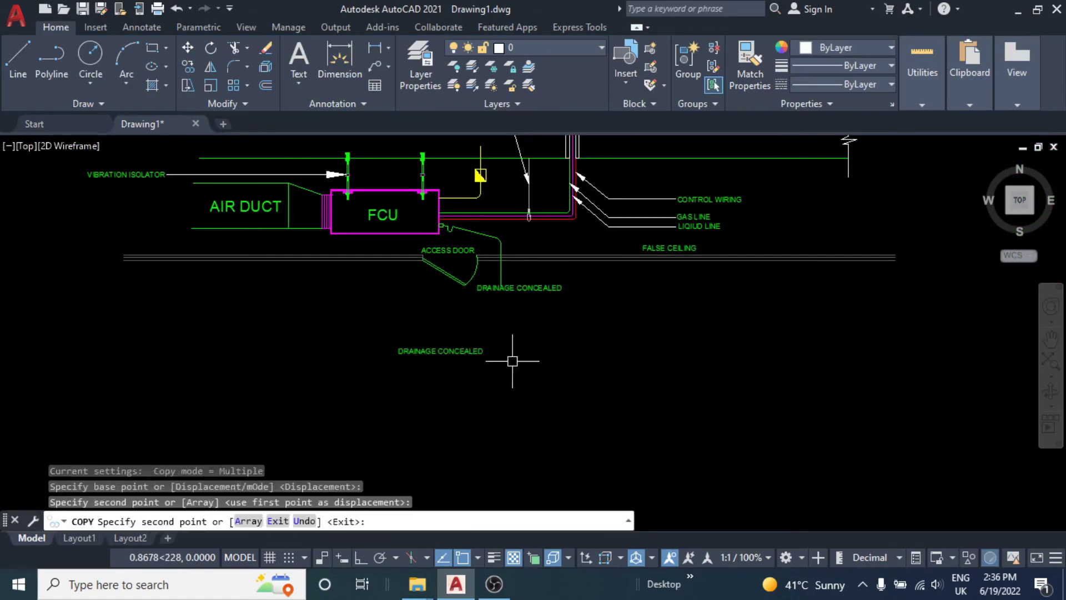
key("Escape")
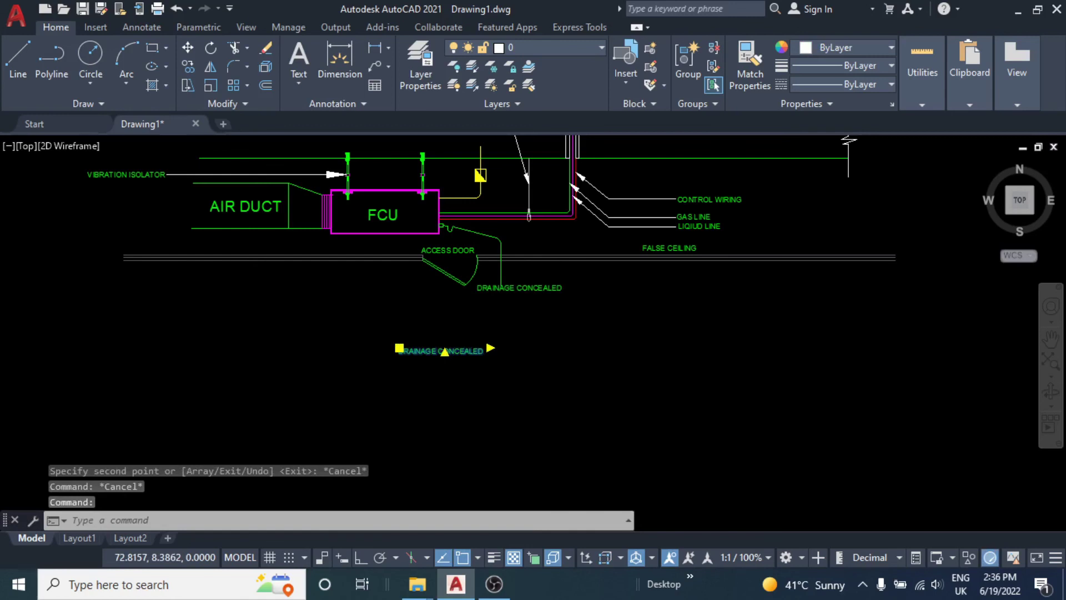
- Change the copy's text to TYPICAL CONNECTION DETAILS on a single widened line
double_click(472, 350)
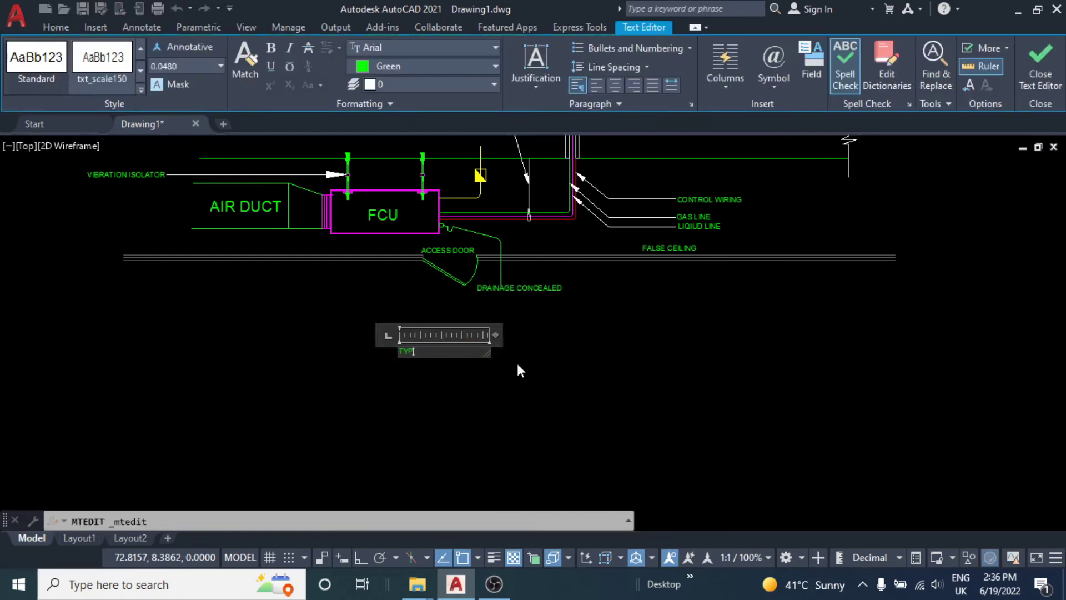
type("TYPICAL ")
type("CONNEC")
type("TION DETAI")
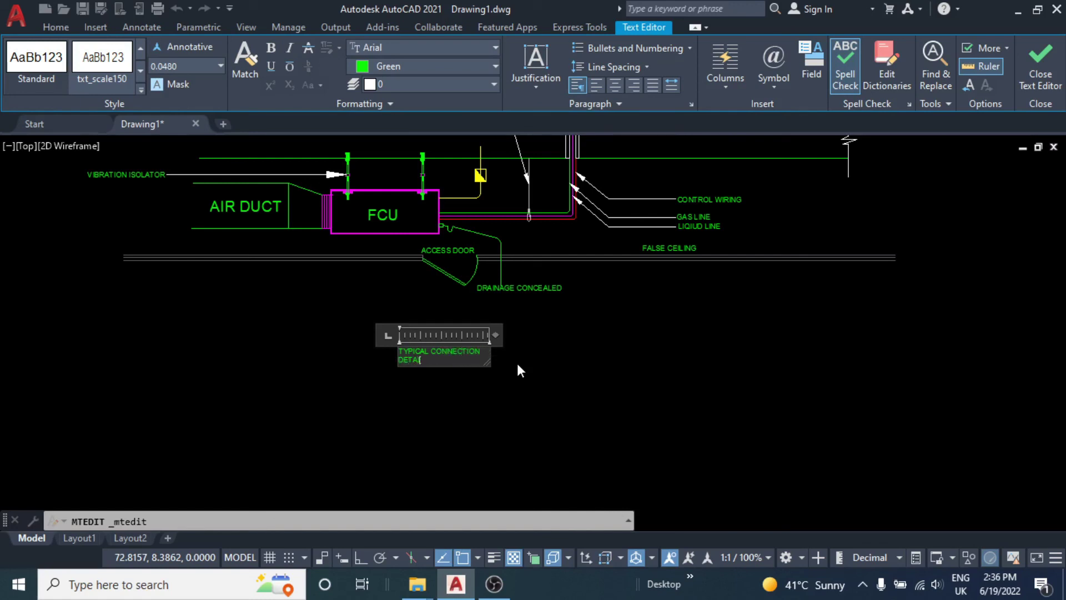
type("LS")
left_click_drag(497, 342, 725, 328)
left_click(564, 388)
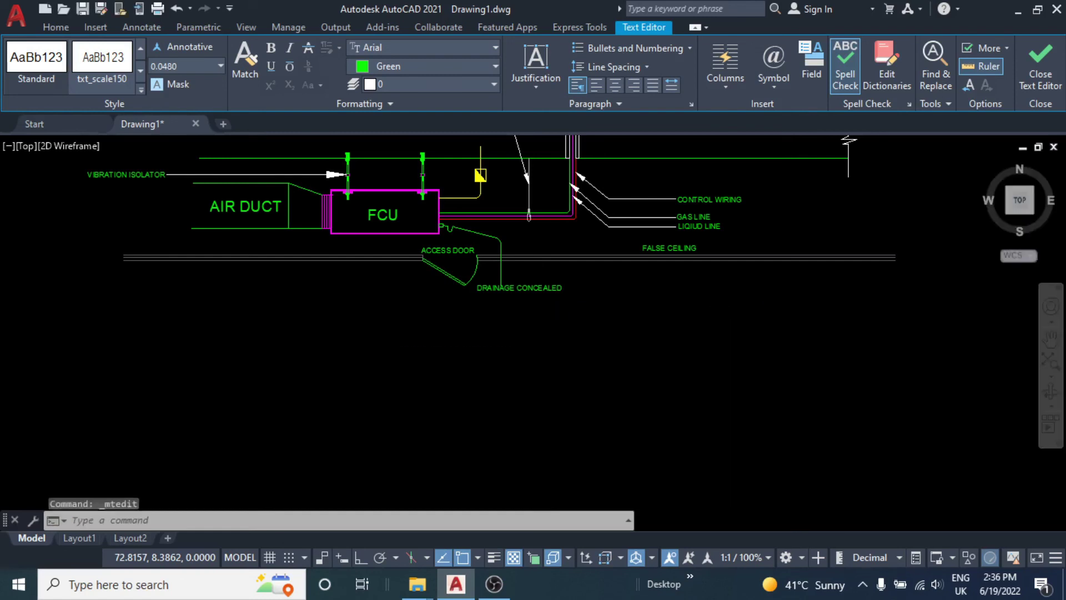
- Scale the TYPICAL CONNECTION DETAILS title up by a factor of 3
left_click(564, 387)
left_click(440, 345)
type("sc")
key("Return")
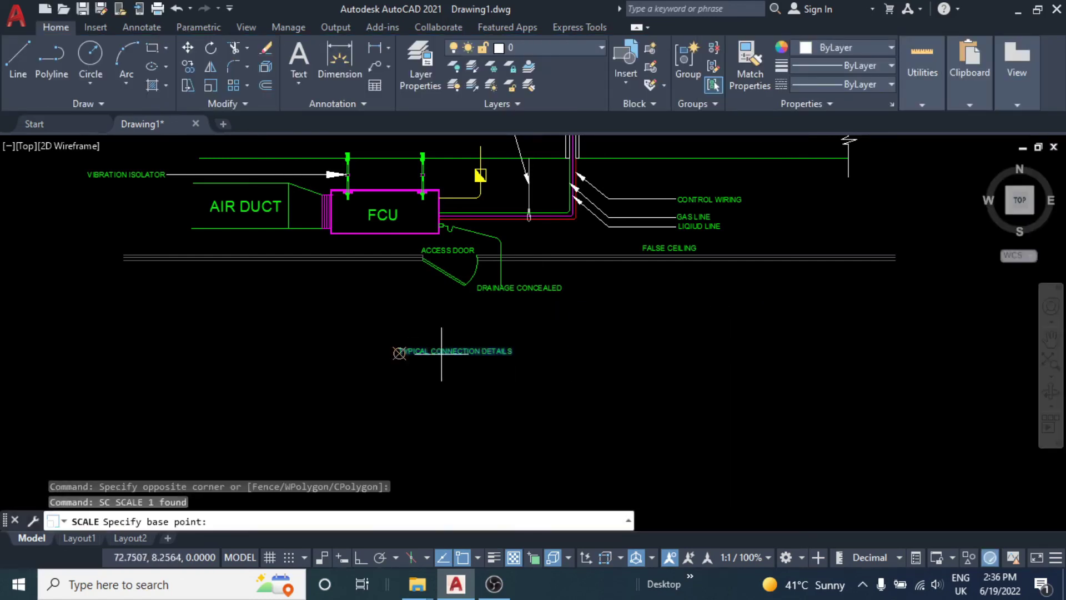
left_click(400, 352)
type("3")
key("Return")
key("Escape")
middle_click_drag(574, 345, 597, 336)
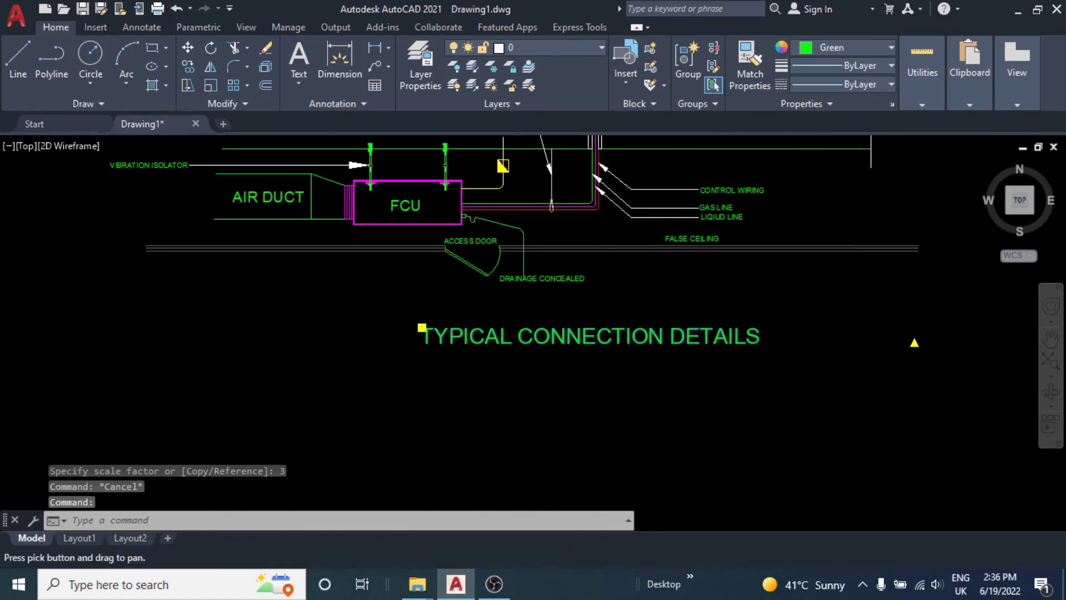
- Reposition the title and set its text colour to white
type("m")
key("Return")
left_click(600, 379)
key("Escape")
key("Escape")
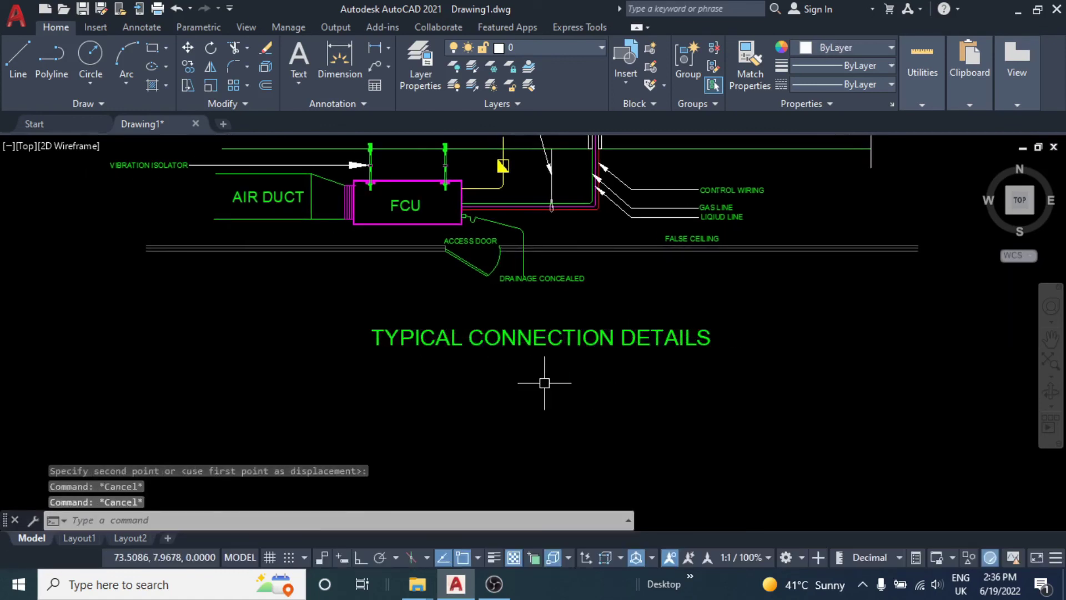
left_click(828, 49)
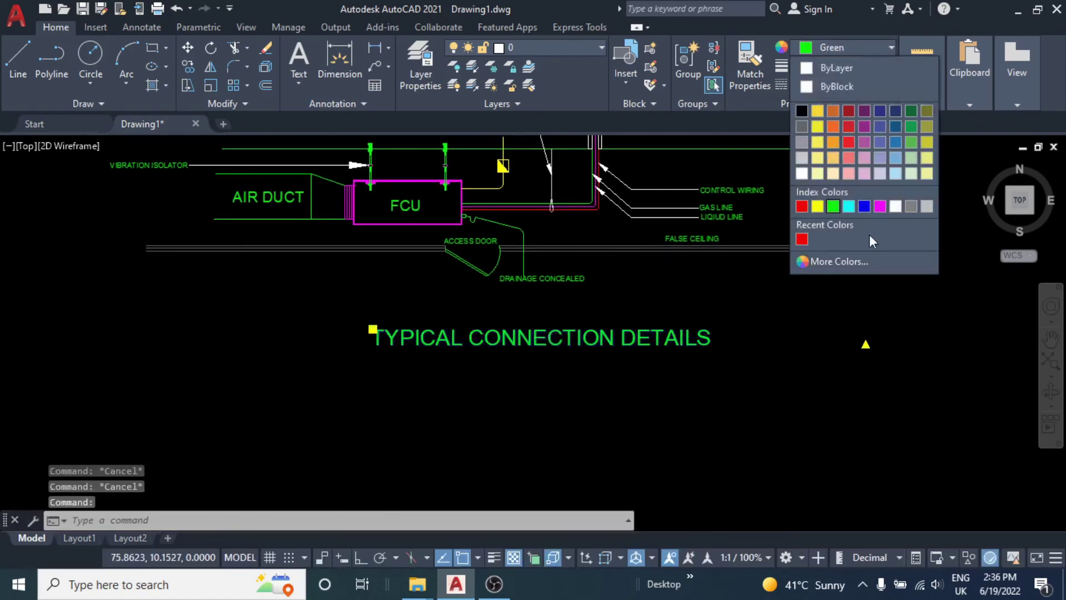
key("Escape")
type("rec")
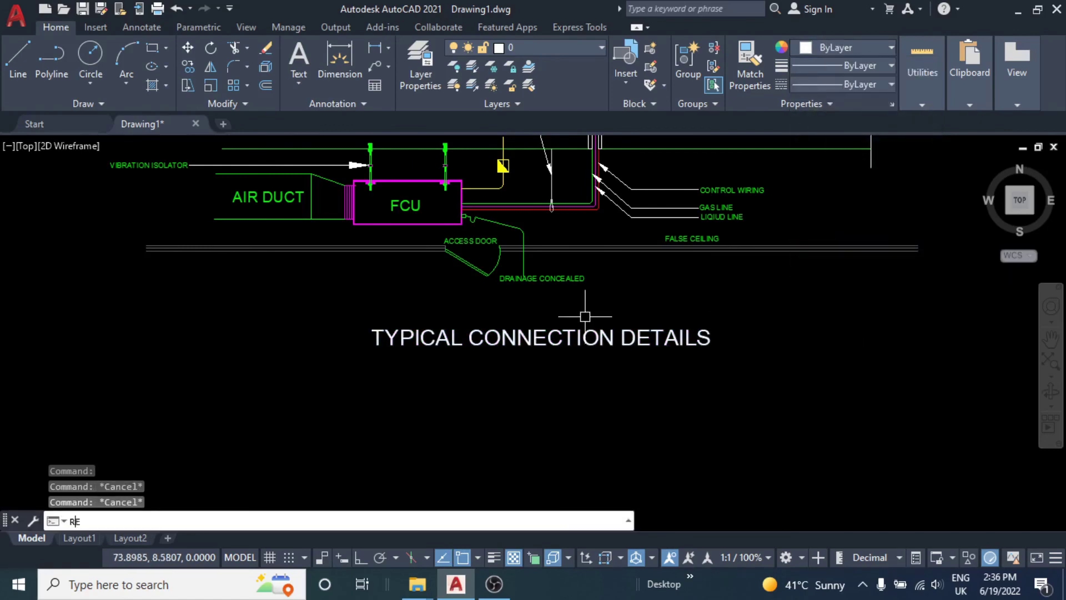
key("Return")
- Draw a rectangle around the title and stretch its edge to fit the text
scroll(388, 322, "up", 4)
left_click(332, 312)
scroll(499, 361, "down", 4)
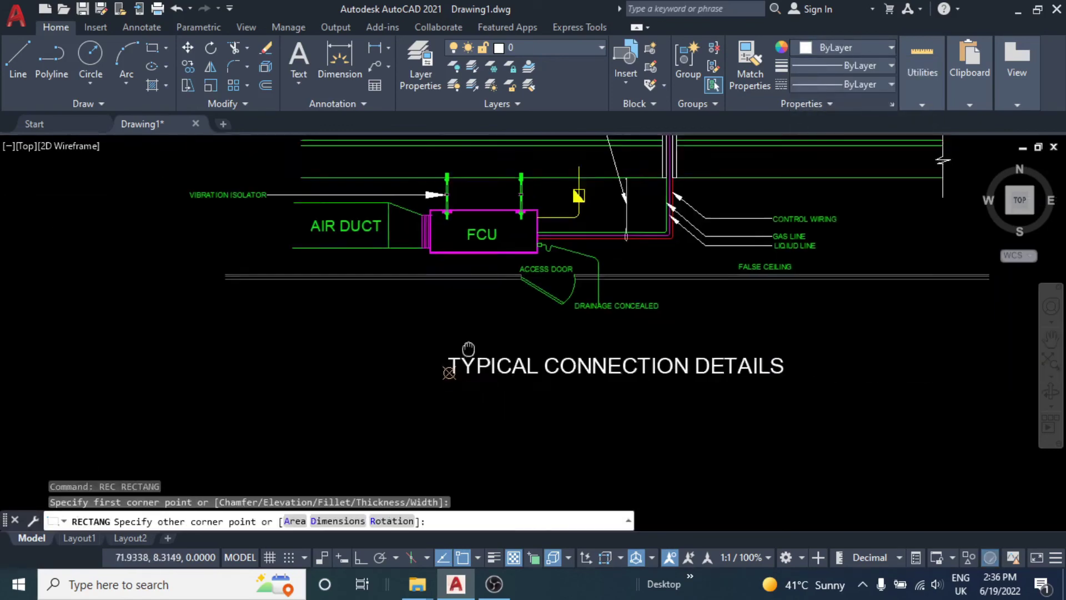
scroll(611, 333, "up", 2)
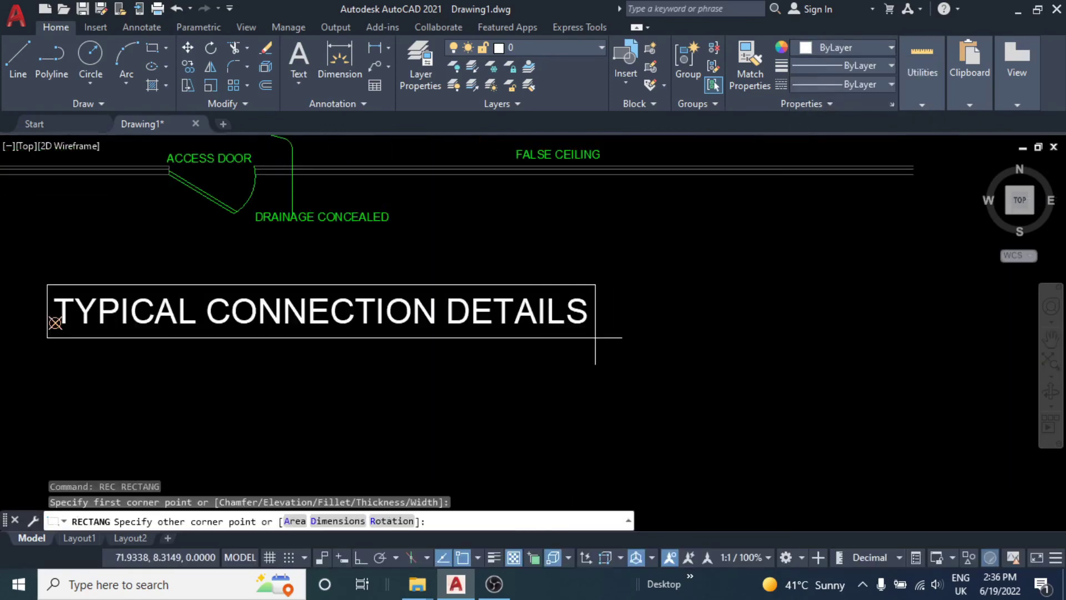
left_click(595, 340)
scroll(122, 311, "up", 4)
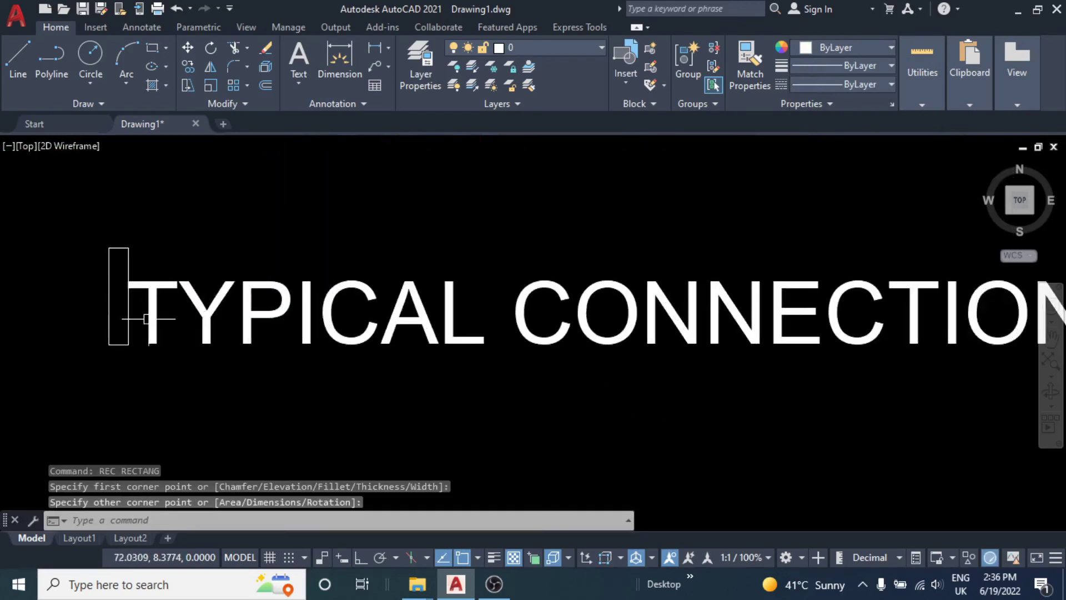
left_click(136, 305)
left_click(119, 296)
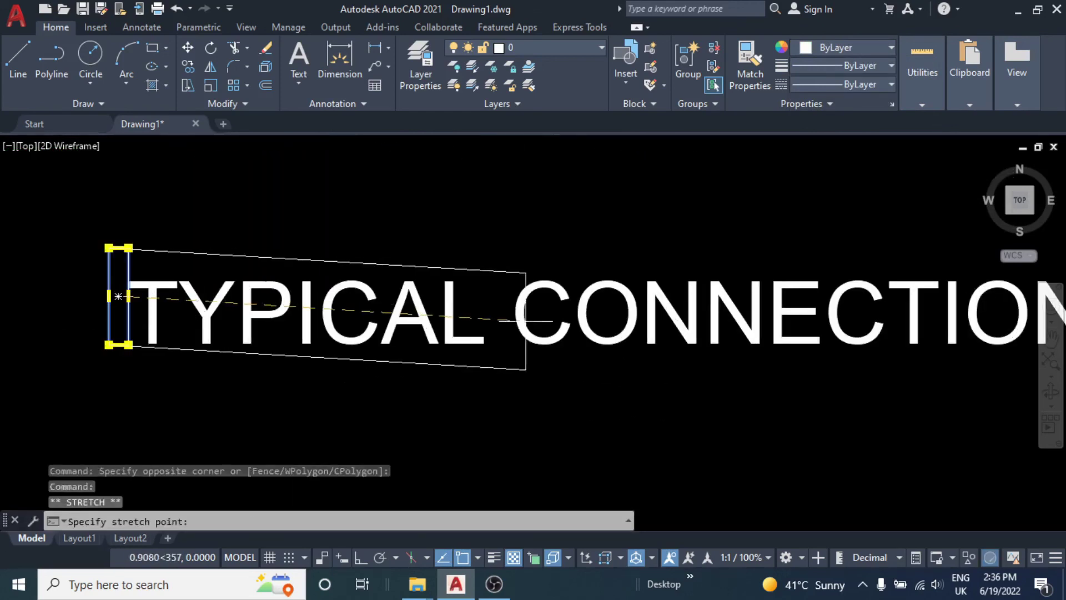
scroll(416, 488, "down", 1)
middle_click_drag(510, 380, 191, 330)
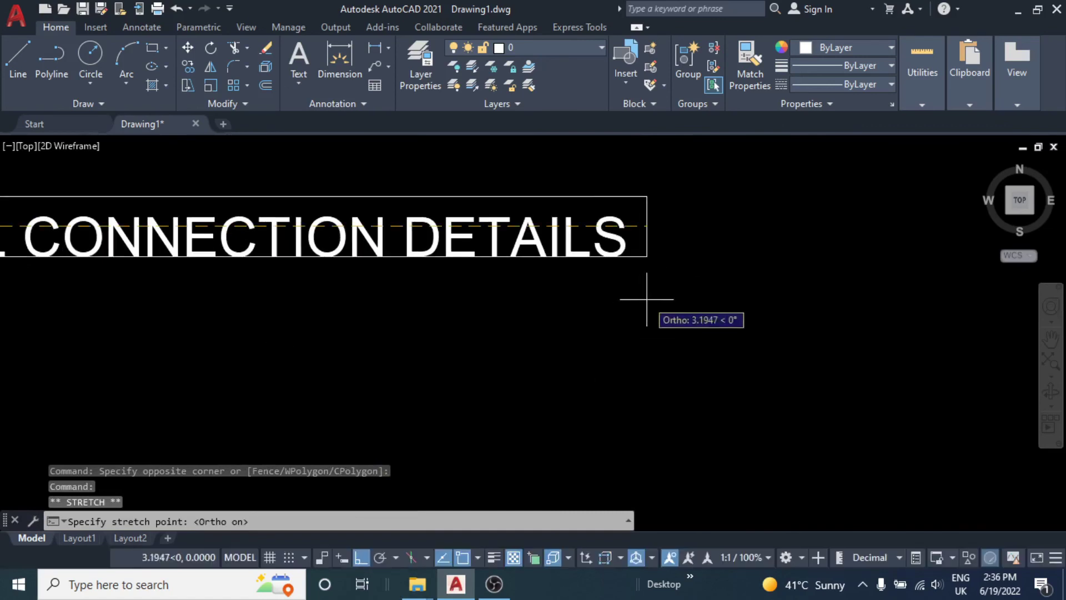
key("Escape")
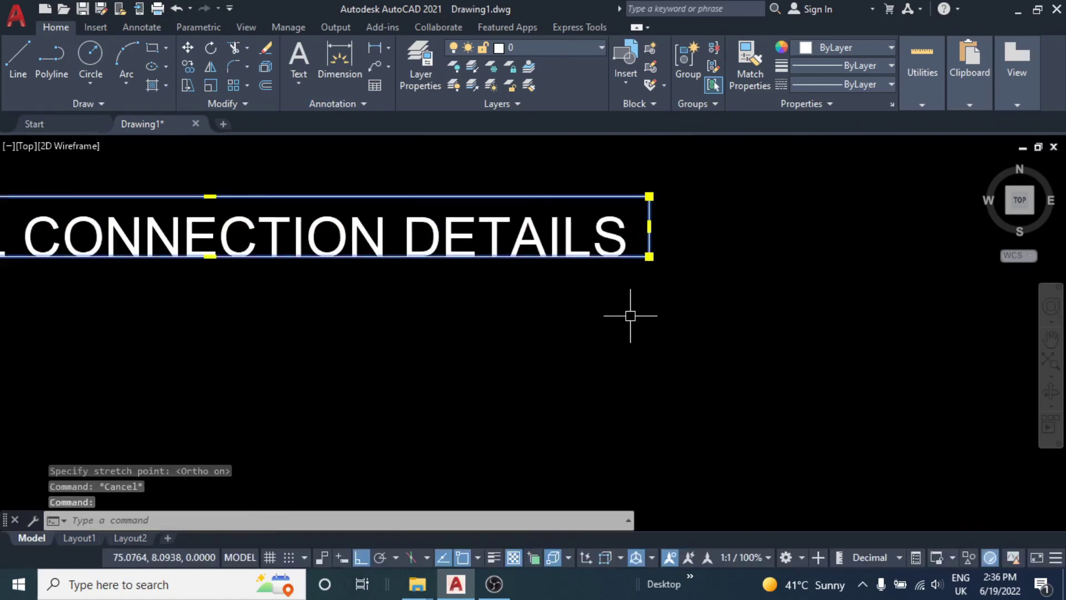
- Move the boxed title into place beneath the section and view the whole drawing
type("m")
key("Return")
left_click(544, 303)
scroll(555, 304, "down", 3)
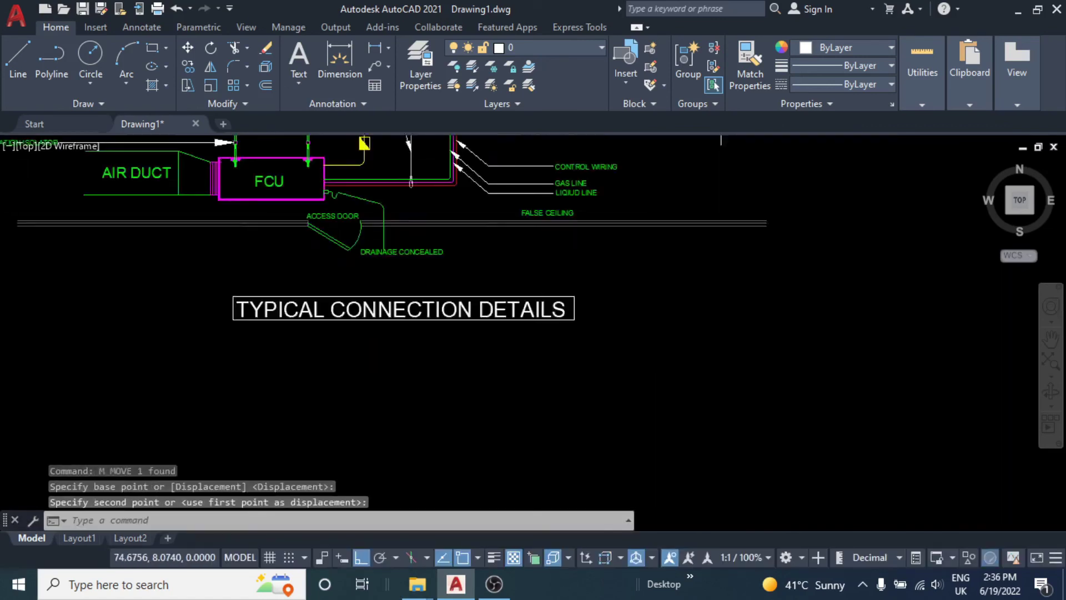
scroll(593, 363, "down", 2)
middle_click_drag(594, 362, 606, 384)
scroll(491, 385, "up", 2)
middle_click_drag(491, 333, 494, 472)
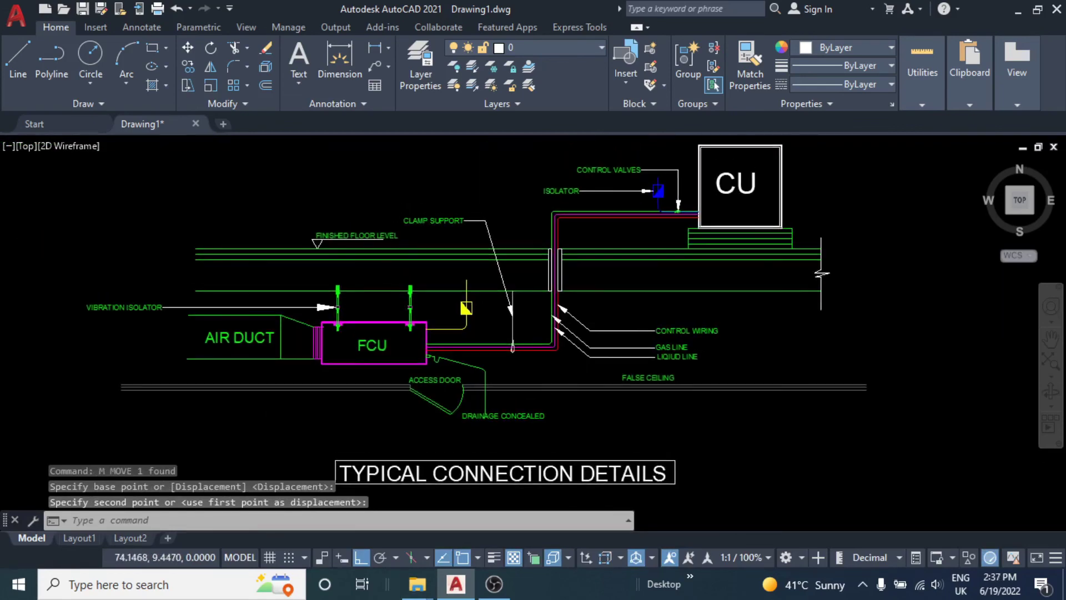
middle_click_drag(622, 345, 558, 344)
middle_click_drag(453, 321, 508, 322)
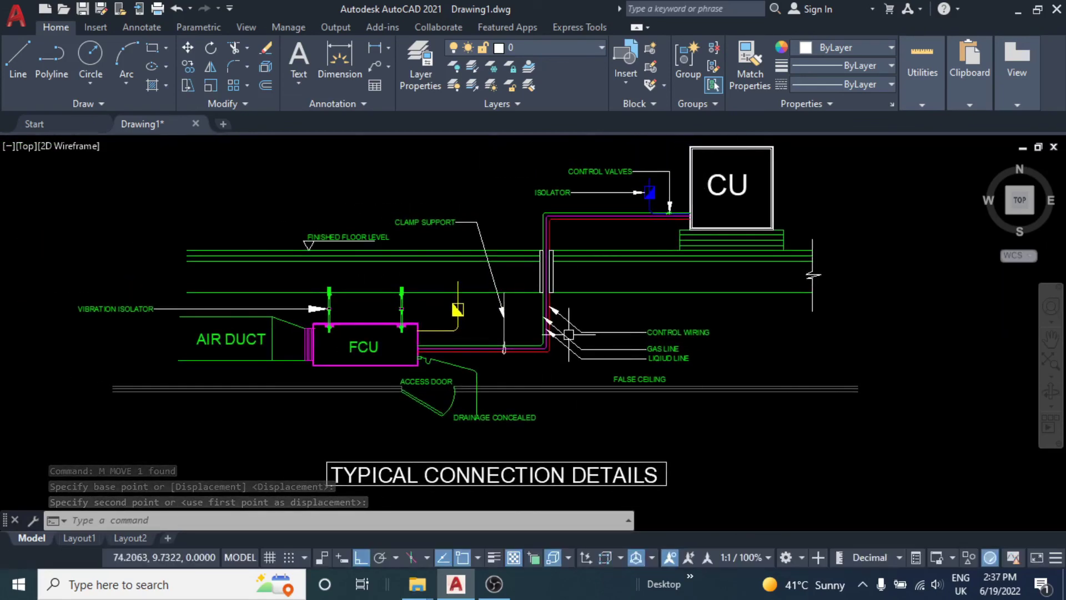
- Scale the CU label to half size (factor 0.5) about a base point on the label
scroll(556, 272, "up", 3)
left_click(548, 237)
type("sc")
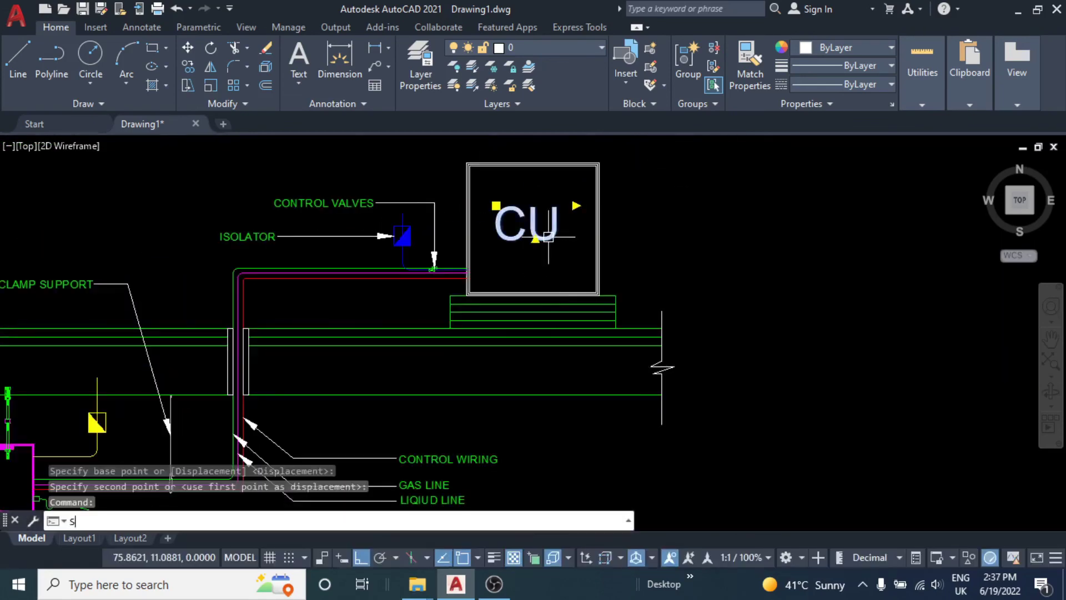
key("Return")
type(".5")
key("Return")
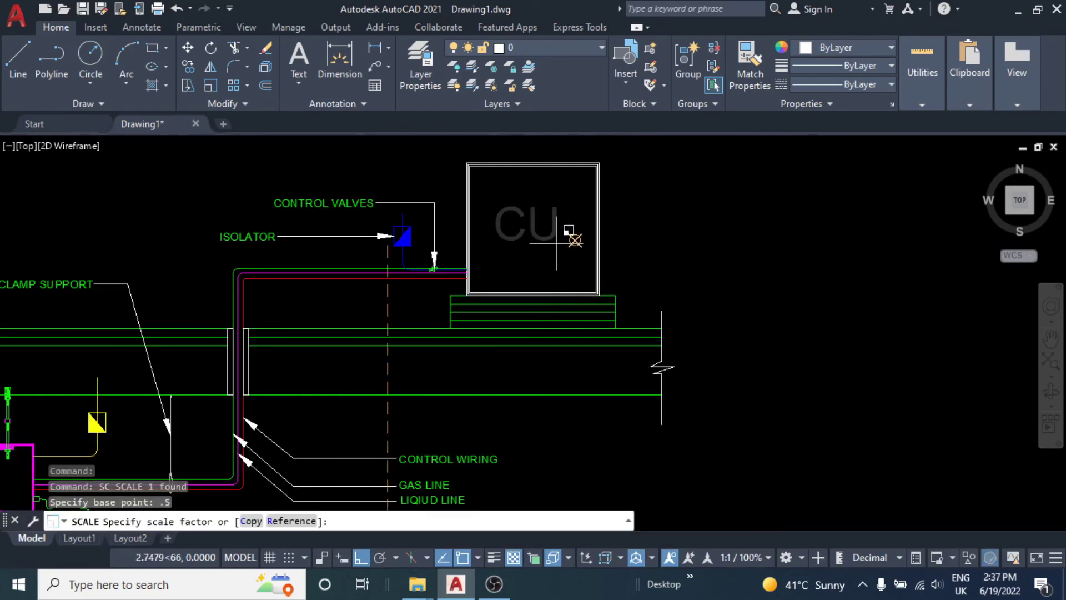
key("Escape")
key("Return")
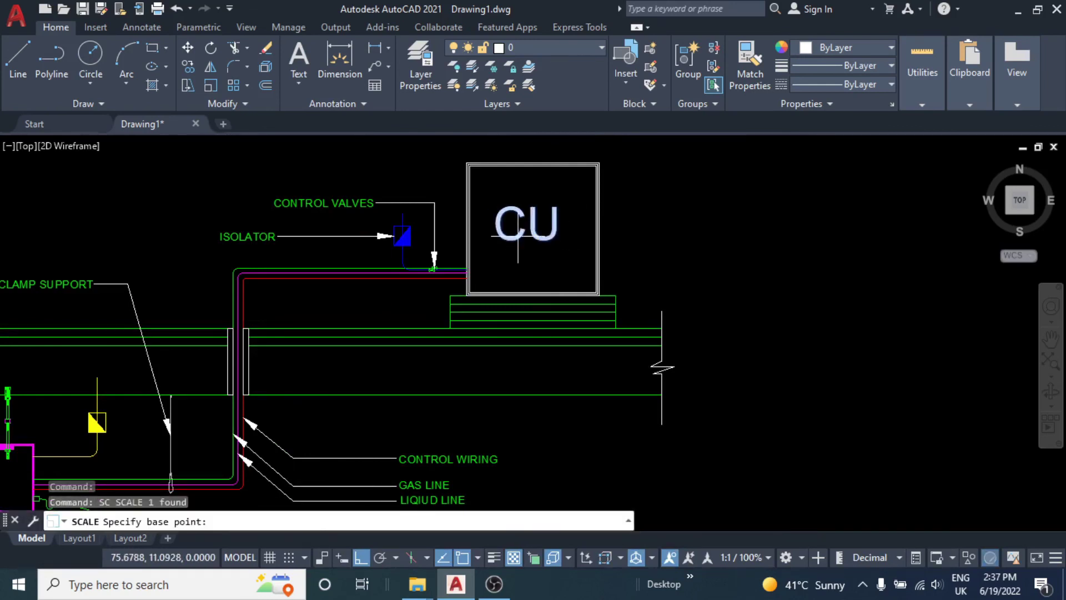
left_click(524, 233)
type(".5")
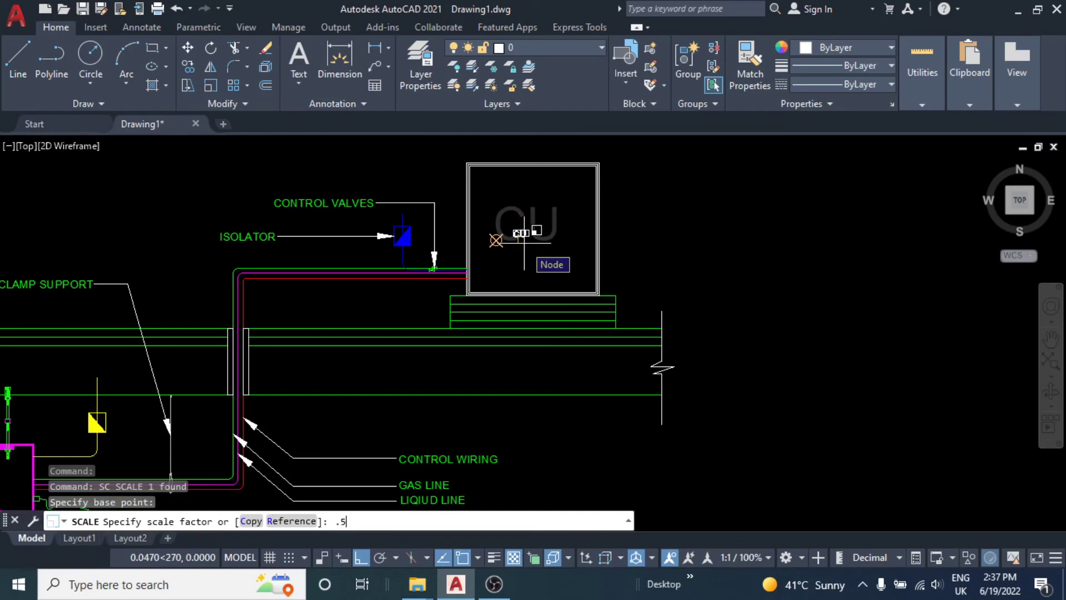
key("Return")
- Abandon moving the CU label, pan back to the full section drawing, and stop the recording
type("m")
key("Return")
left_click(655, 234)
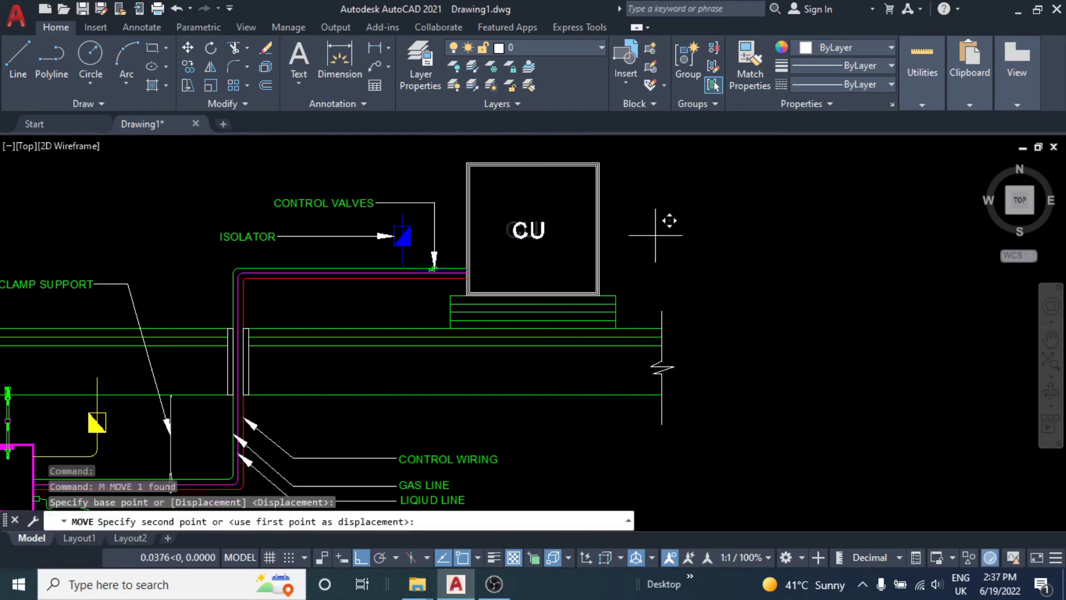
key("Escape")
key("Escape")
scroll(626, 267, "down", 4)
scroll(544, 320, "up", 4)
mouse_move(498, 367)
middle_mouse_down()
mouse_move(499, 286)
mouse_move(507, 323)
mouse_move(470, 310)
middle_mouse_up()
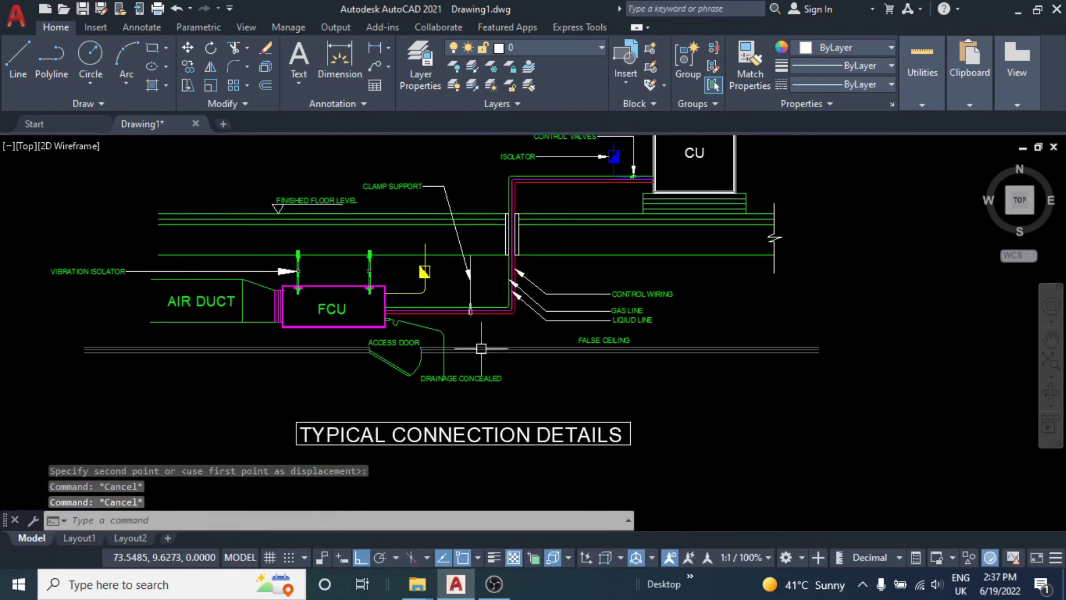
left_click(494, 584)
left_click(999, 447)
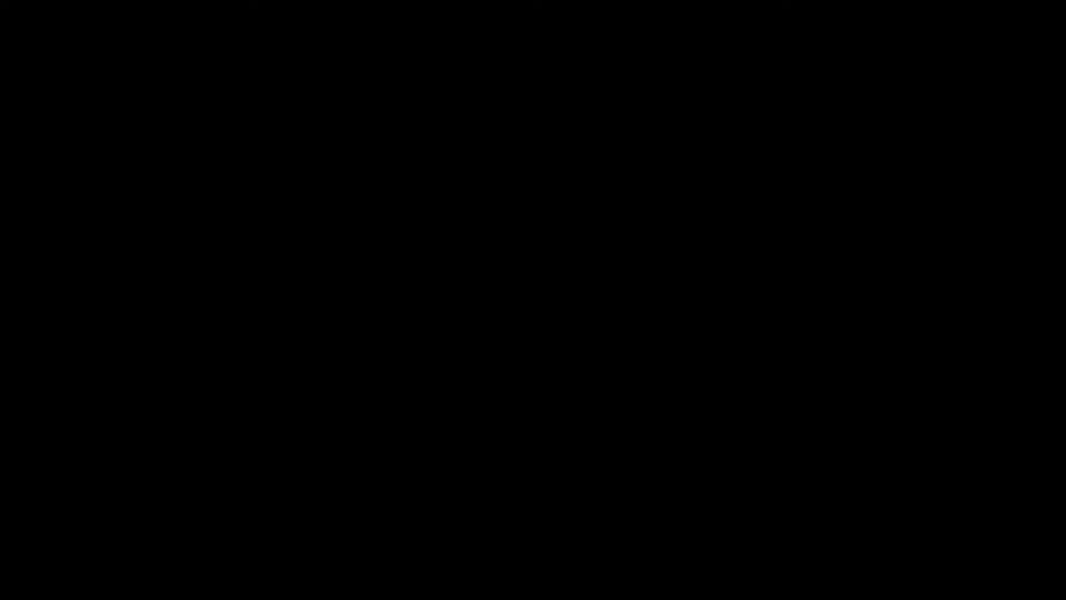